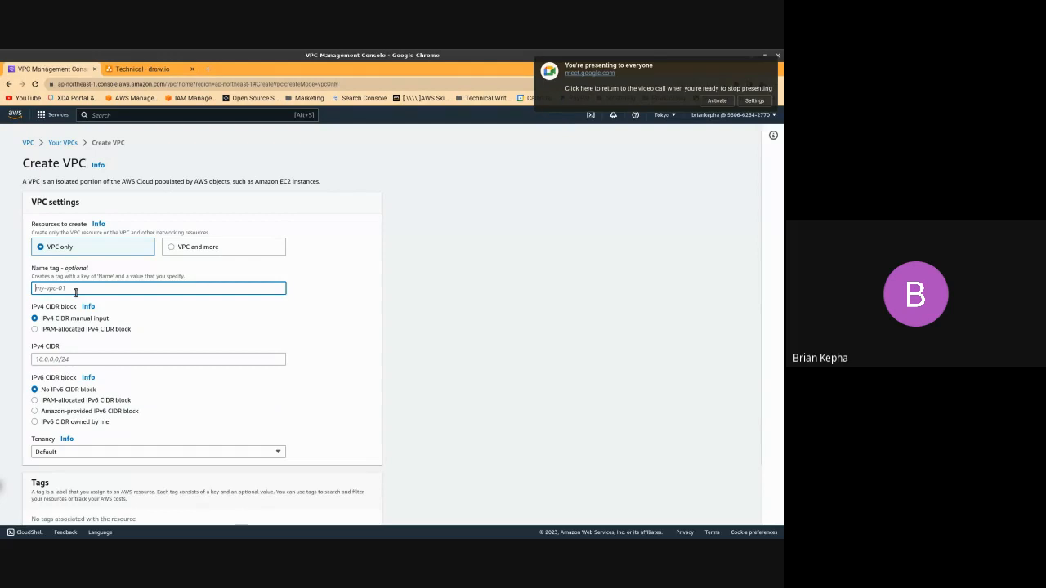
Enter the VPC name tag kephaVPC and the IPv4 CIDR block 10.0.0.0/16
{"action": "type", "text": "KEPH"}
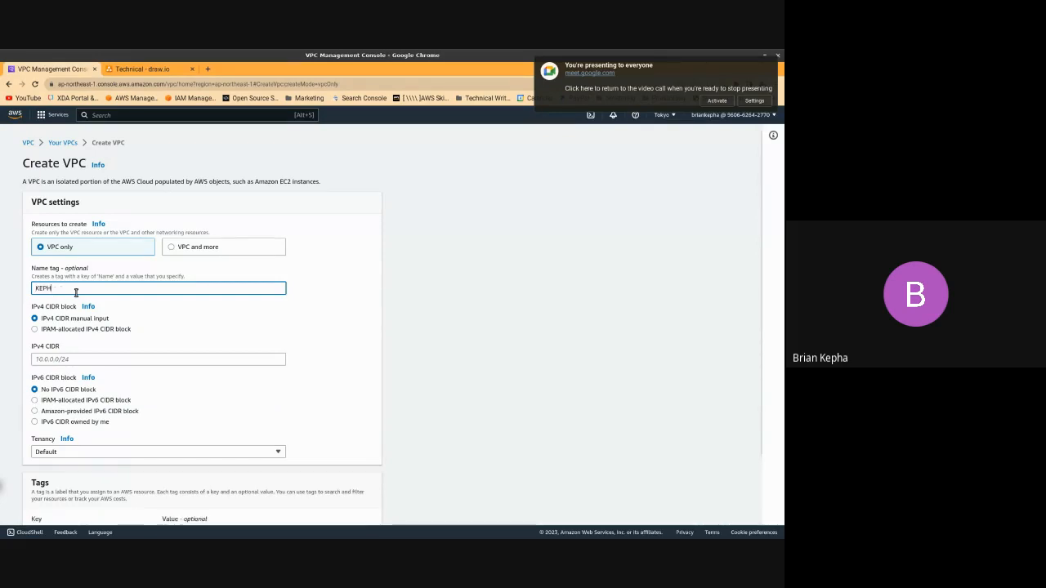
{"action": "key", "text": "BackSpace"}
{"action": "type", "text": "kephaVPC"}
{"action": "left_click", "coordinate": [342, 313]}
{"action": "left_click", "coordinate": [102, 358]}
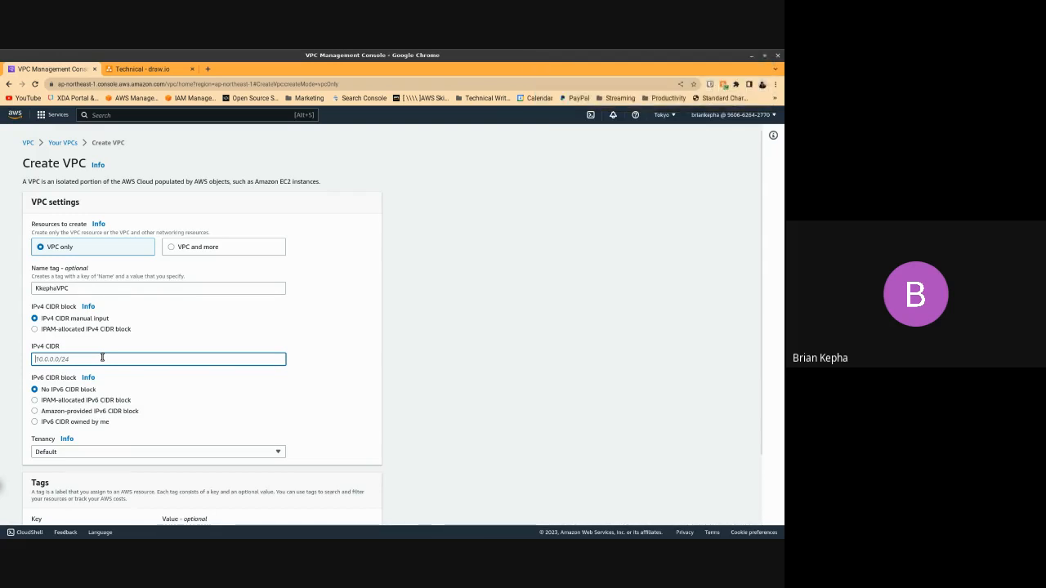
{"action": "type", "text": "10.0.0.0/16"}
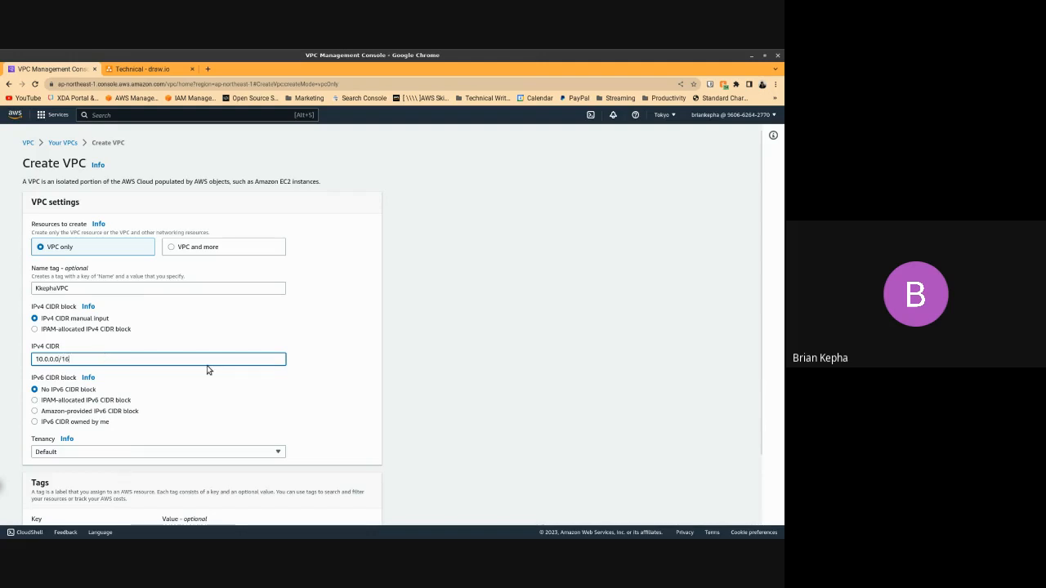
{"action": "left_click", "coordinate": [185, 395]}
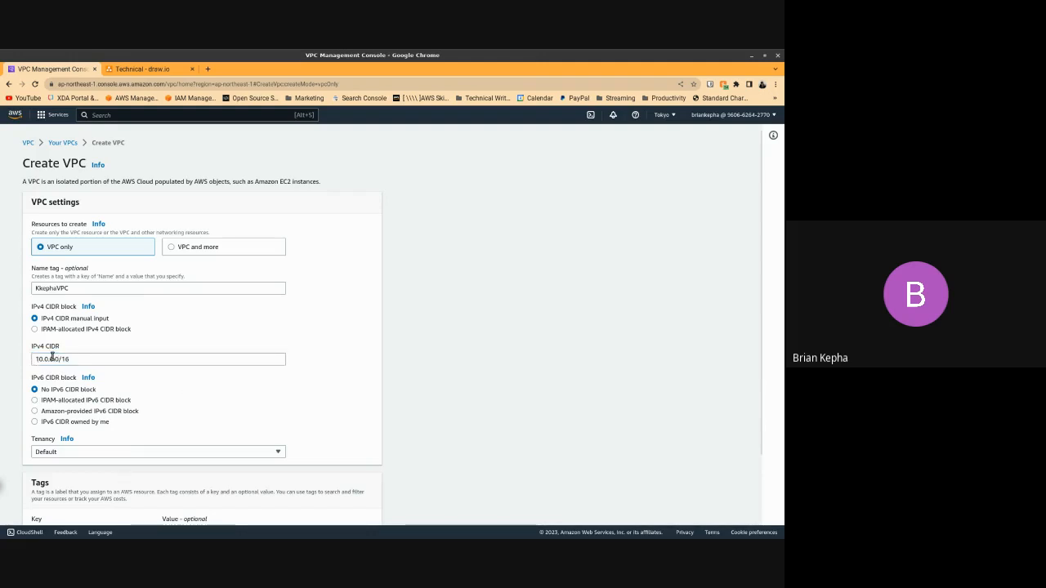
Correct the name tag to KephaVPC and create the VPC
{"action": "scroll", "coordinate": [30, 359], "scroll_direction": "down", "scroll_amount": 2}
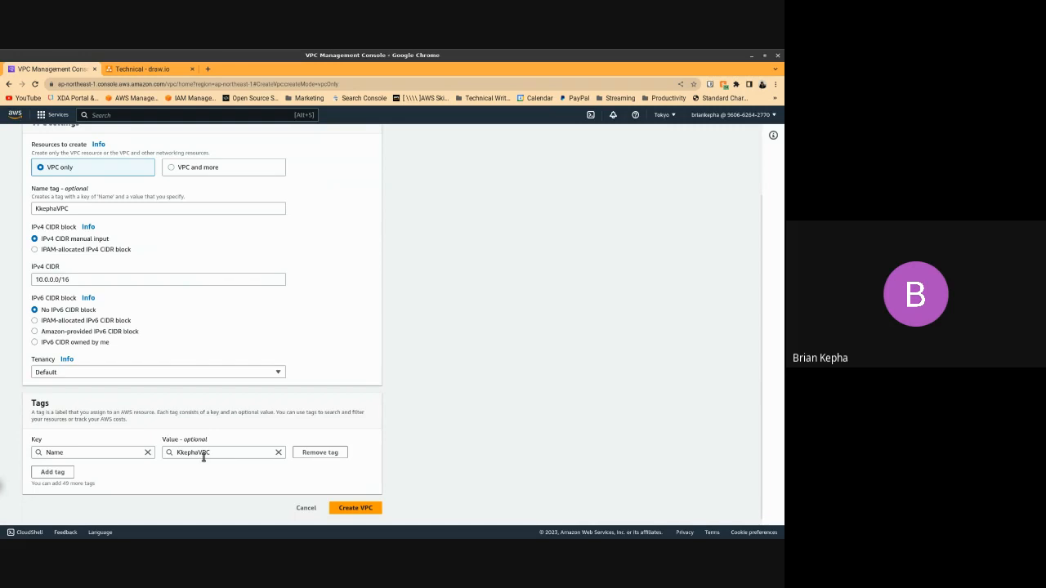
{"action": "scroll", "coordinate": [43, 289], "scroll_direction": "up", "scroll_amount": 2}
{"action": "left_click", "coordinate": [42, 288]}
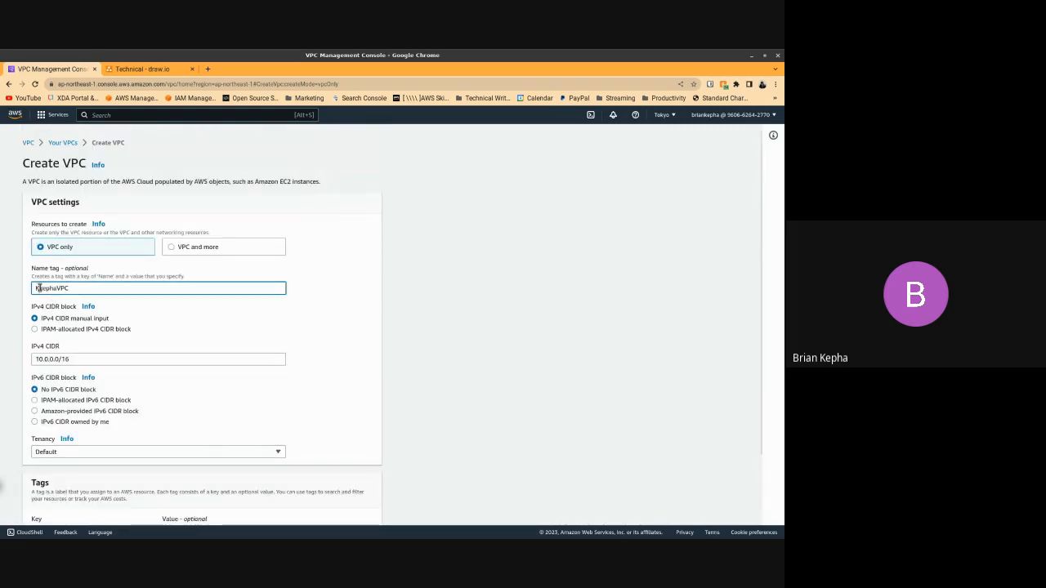
{"action": "key", "text": "Delete"}
{"action": "left_click", "coordinate": [311, 296]}
{"action": "scroll", "coordinate": [357, 496], "scroll_direction": "down", "scroll_amount": 2}
{"action": "left_click", "coordinate": [353, 507]}
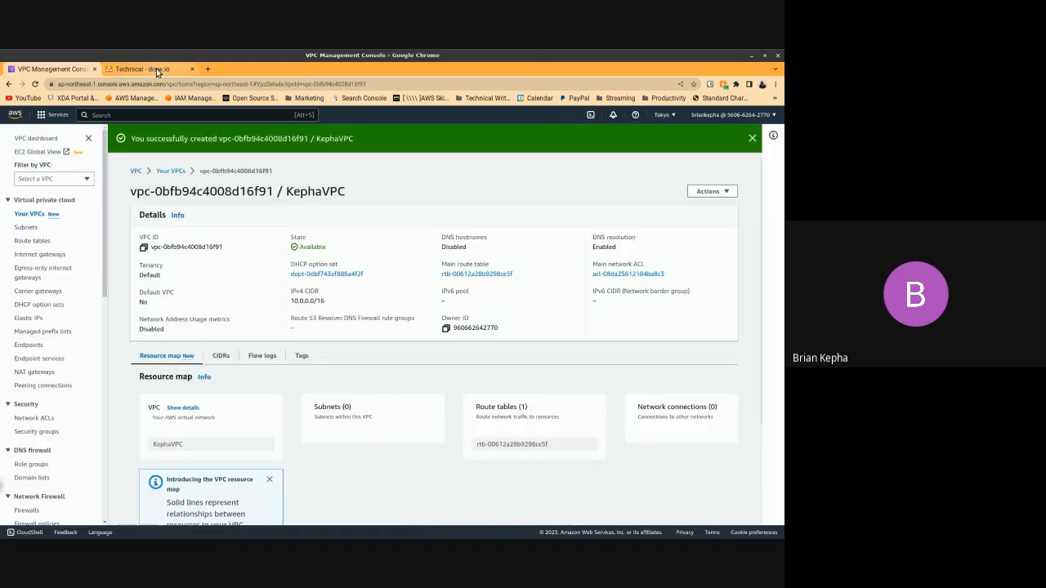
Close the resource map intro and success banner on KephaVPC's page, then show Your VPCs
{"action": "left_click", "coordinate": [156, 68]}
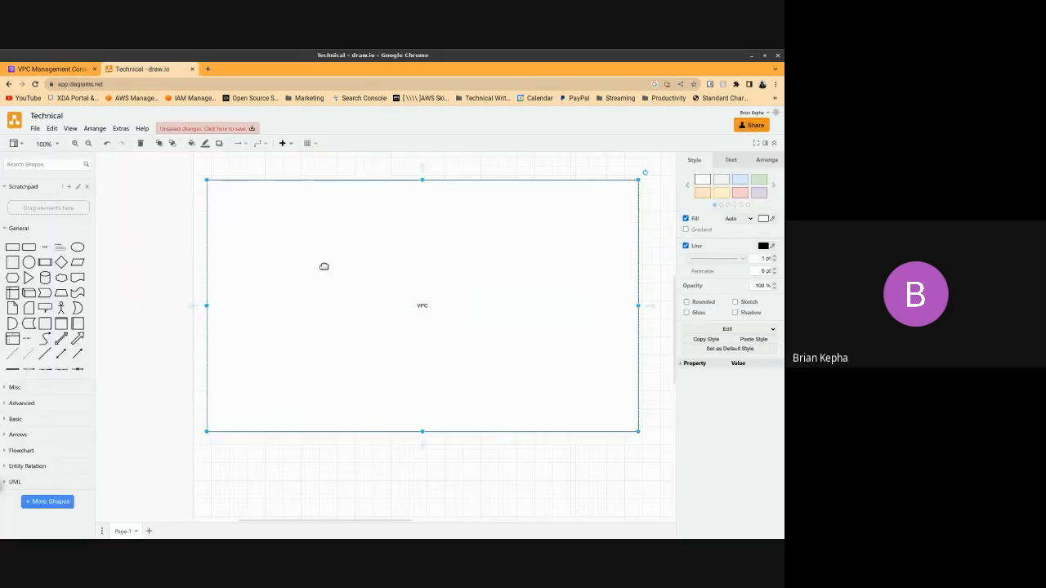
{"action": "left_click", "coordinate": [51, 69]}
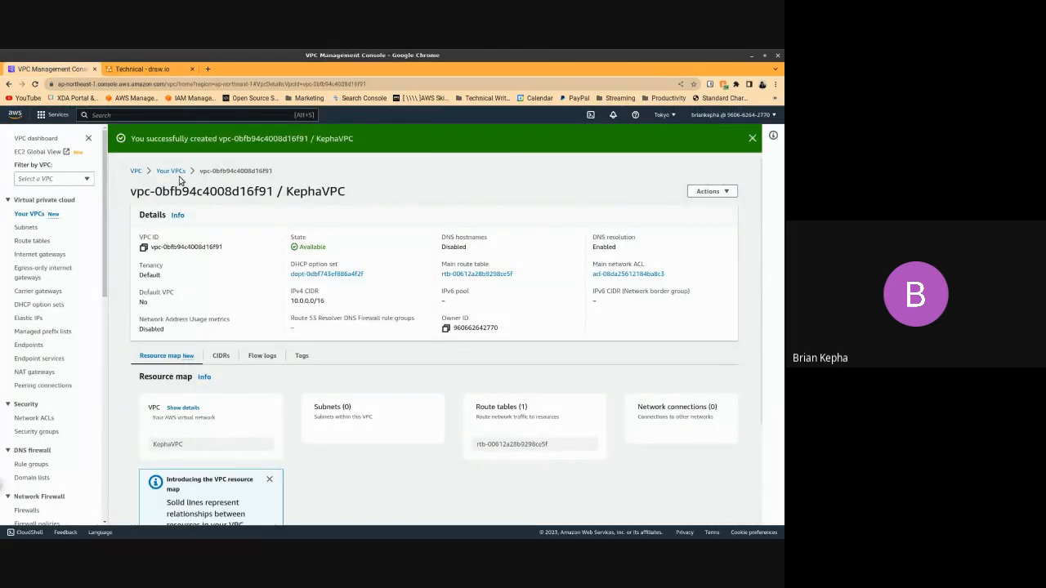
{"action": "left_click_drag", "start_coordinate": [314, 191], "coordinate": [410, 187]}
{"action": "left_click", "coordinate": [401, 310]}
{"action": "scroll", "coordinate": [458, 300], "scroll_direction": "down", "scroll_amount": 2}
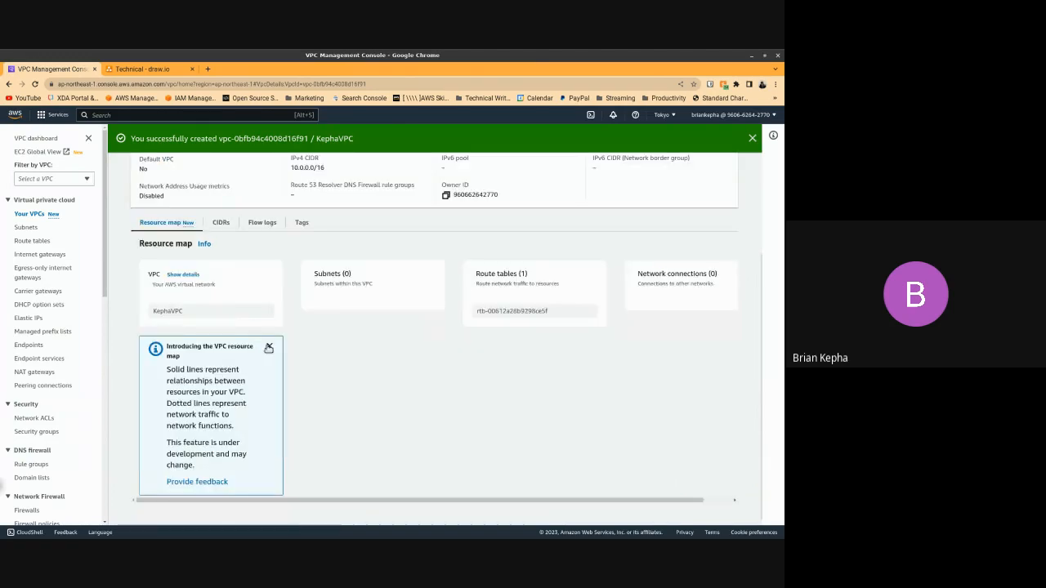
{"action": "left_click", "coordinate": [265, 346]}
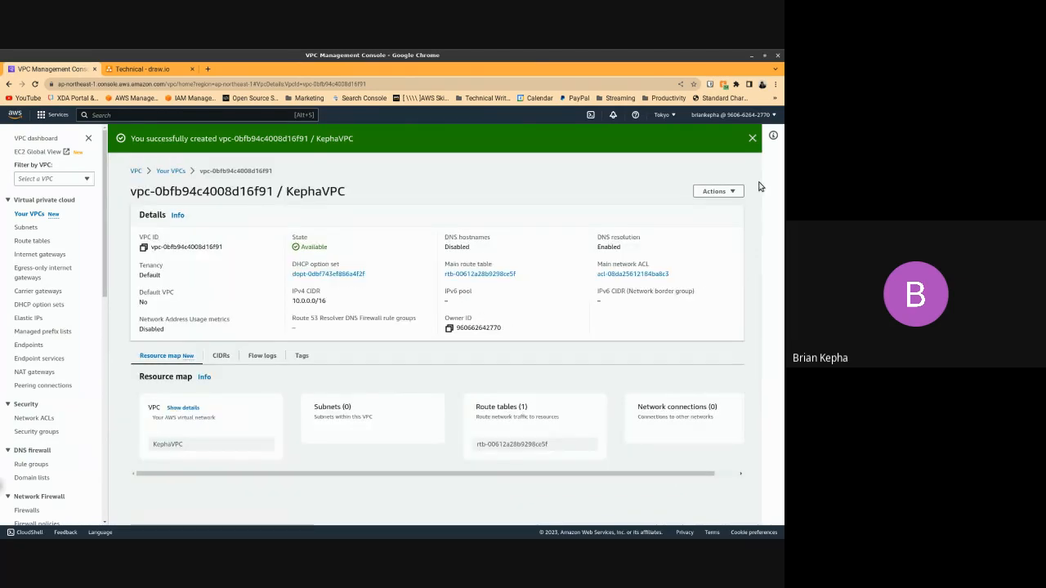
{"action": "left_click", "coordinate": [752, 138]}
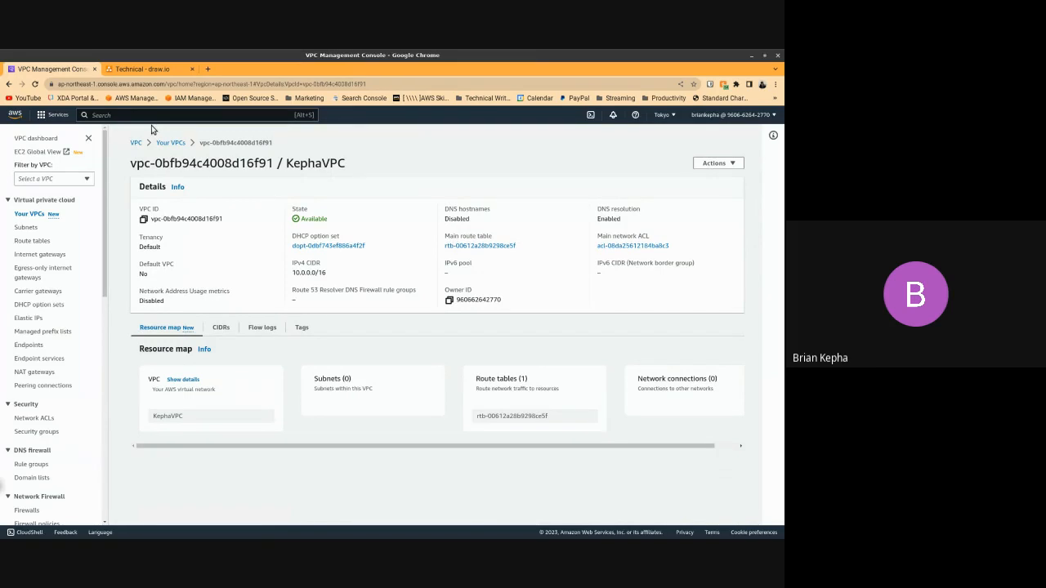
{"action": "left_click", "coordinate": [170, 142]}
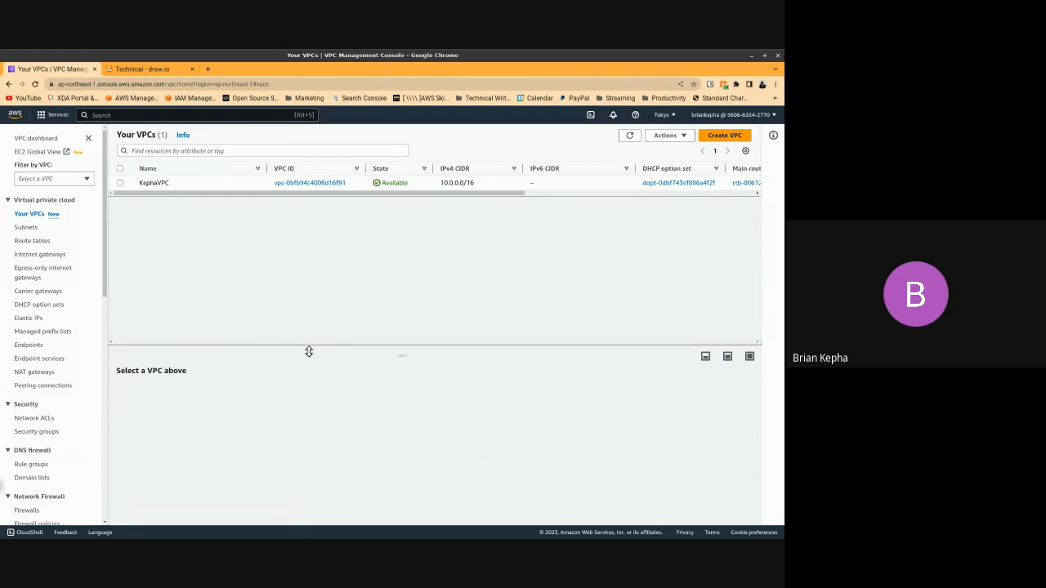
{"action": "left_click", "coordinate": [167, 71]}
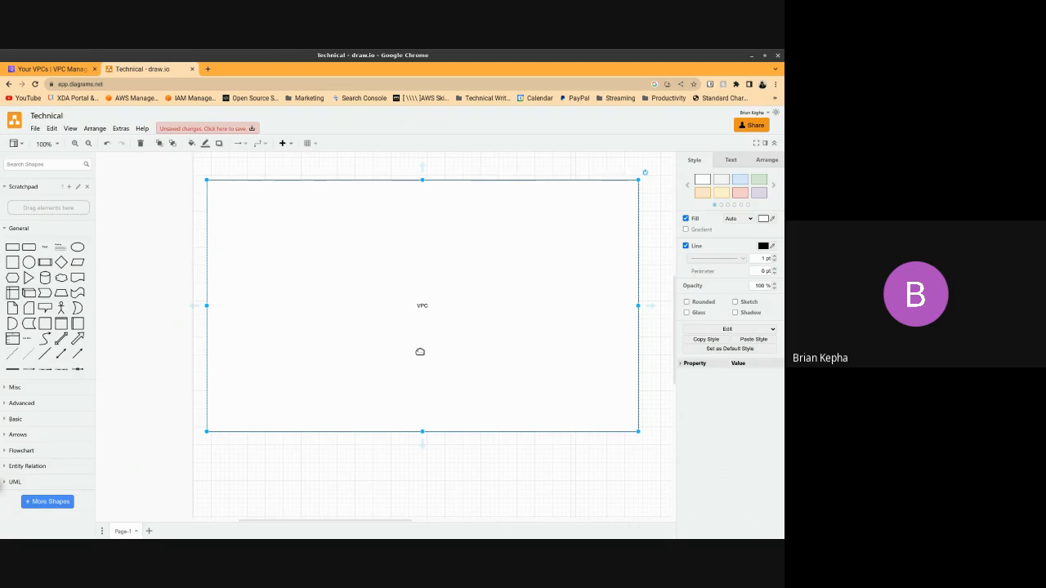
Insert a square at the VPC's top-left, enlarge it and label it PUBLIC SUBNET
{"action": "left_click", "coordinate": [11, 261]}
{"action": "left_click_drag", "start_coordinate": [360, 321], "coordinate": [331, 306]}
{"action": "left_click", "coordinate": [396, 290]}
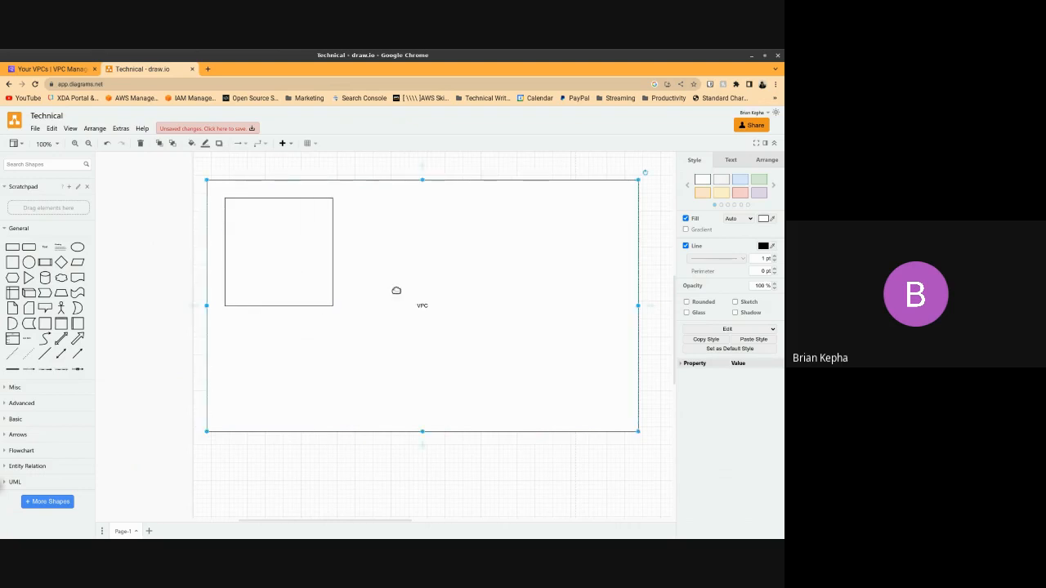
{"action": "left_click", "coordinate": [280, 260]}
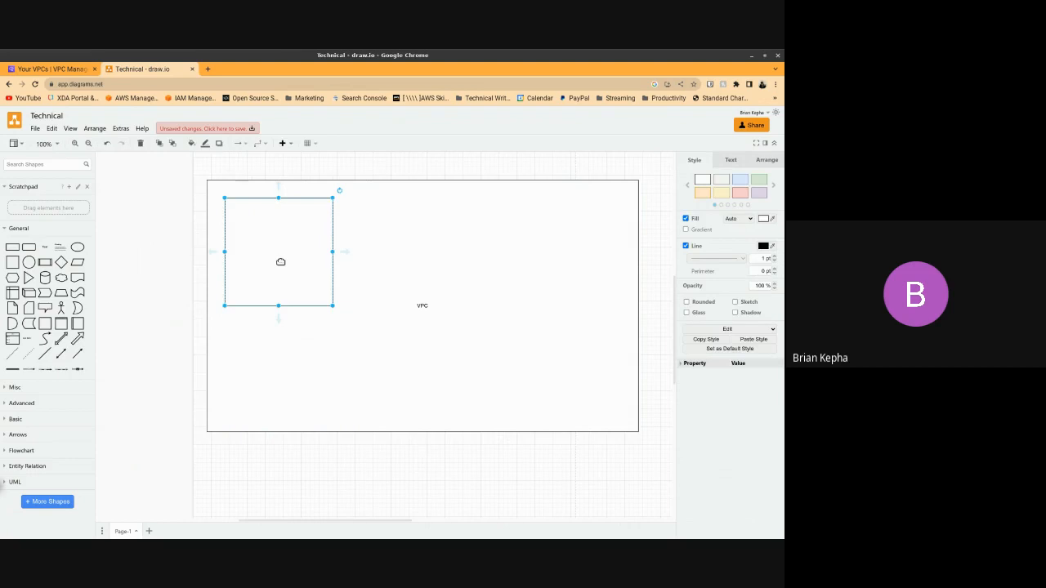
{"action": "double_click", "coordinate": [280, 261]}
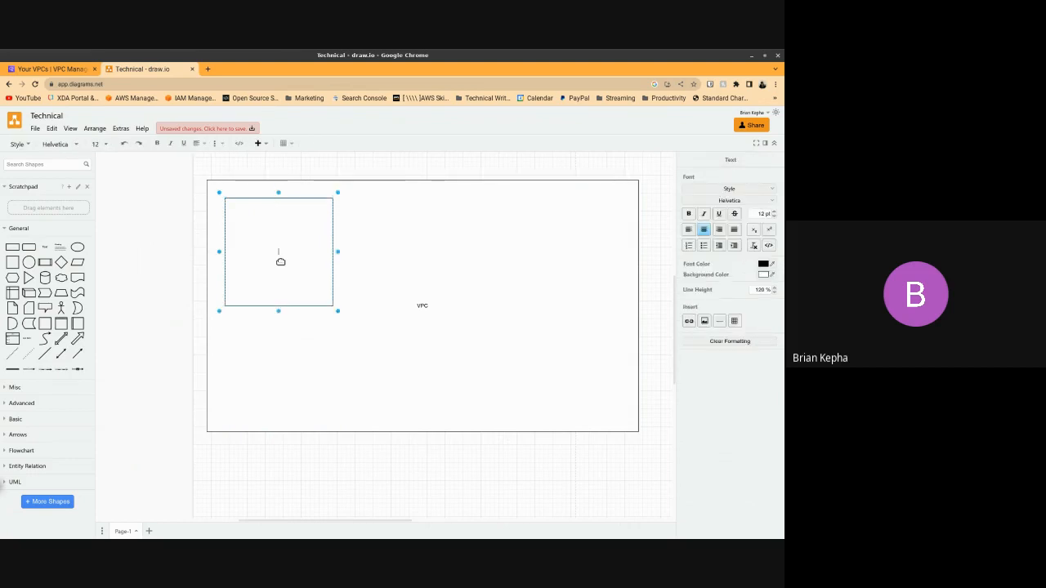
{"action": "type", "text": "E"}
{"action": "type", "text": "UBLIC"}
{"action": "type", "text": " sUBNET"}
{"action": "key", "text": "BackSpace"}
{"action": "key", "text": "BackSpace"}
{"action": "key", "text": "BackSpace"}
{"action": "key", "text": "BackSpace"}
{"action": "key", "text": "BackSpace"}
{"action": "key", "text": "BackSpace"}
{"action": "key", "text": "BackSpace"}
{"action": "type", "text": "SUBNET"}
{"action": "left_click", "coordinate": [444, 223]}
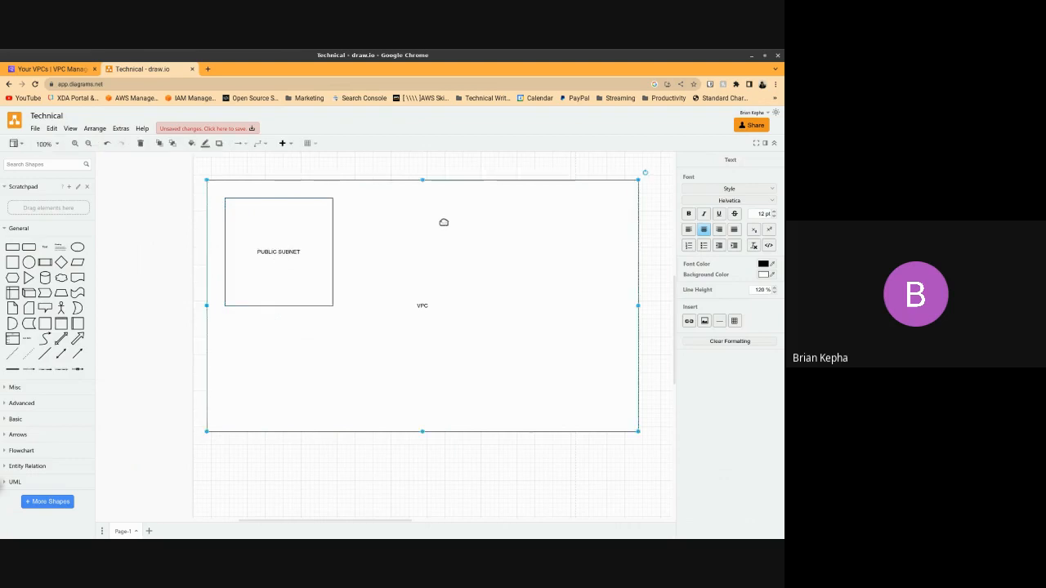
Shrink the PUBLIC SUBNET square and copy it to the VPC's right side
{"action": "left_click", "coordinate": [326, 300]}
{"action": "left_click_drag", "start_coordinate": [327, 299], "coordinate": [305, 279]}
{"action": "left_click", "coordinate": [410, 251]}
{"action": "left_click", "coordinate": [261, 271]}
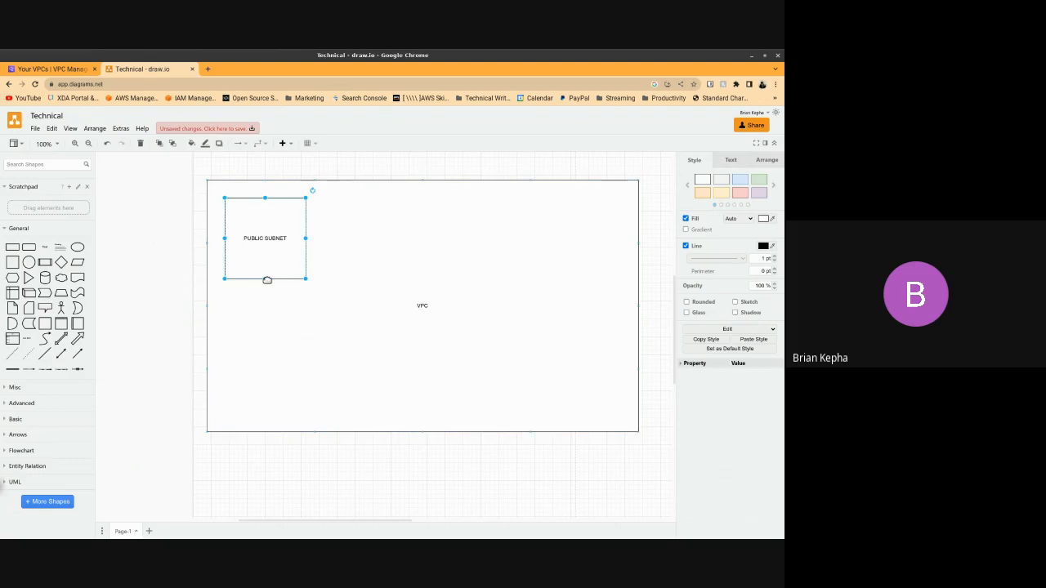
{"action": "left_click", "coordinate": [453, 222]}
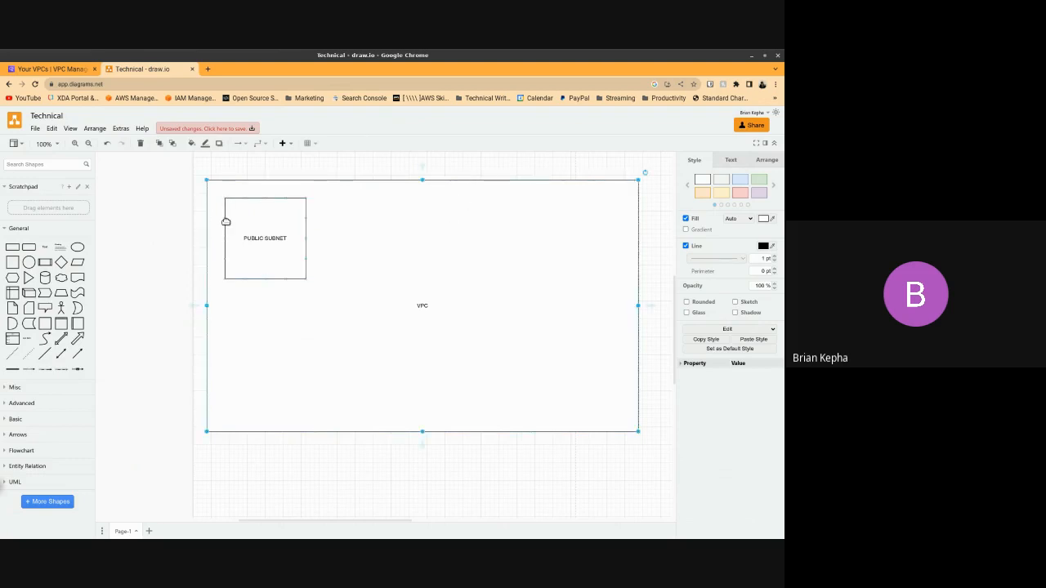
{"action": "left_click", "coordinate": [260, 239]}
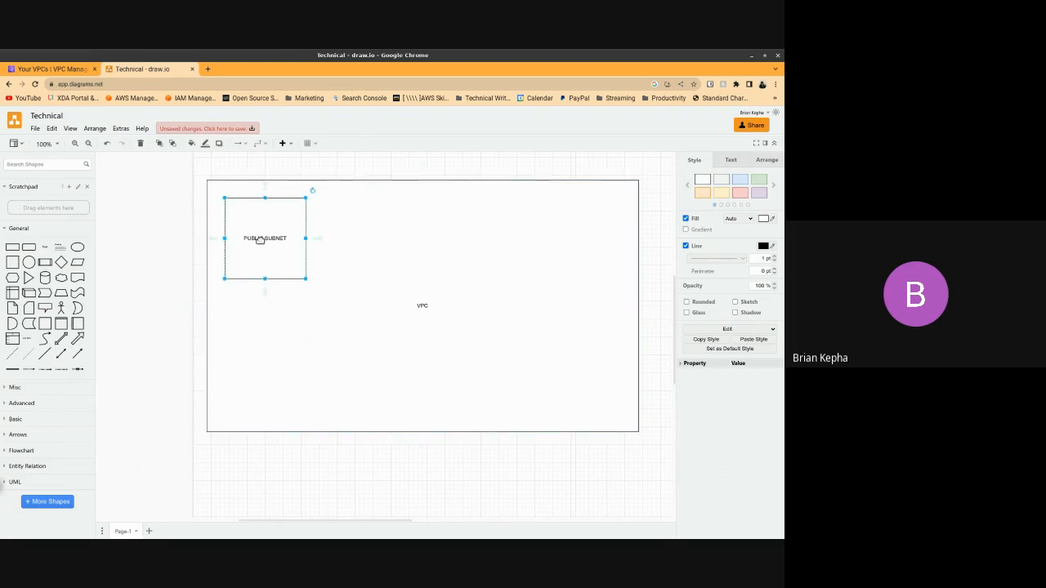
{"action": "left_click_drag", "start_coordinate": [260, 239], "coordinate": [544, 242]}
Relabel the copied square PRIVATE SUBNET
{"action": "double_click", "coordinate": [576, 239]}
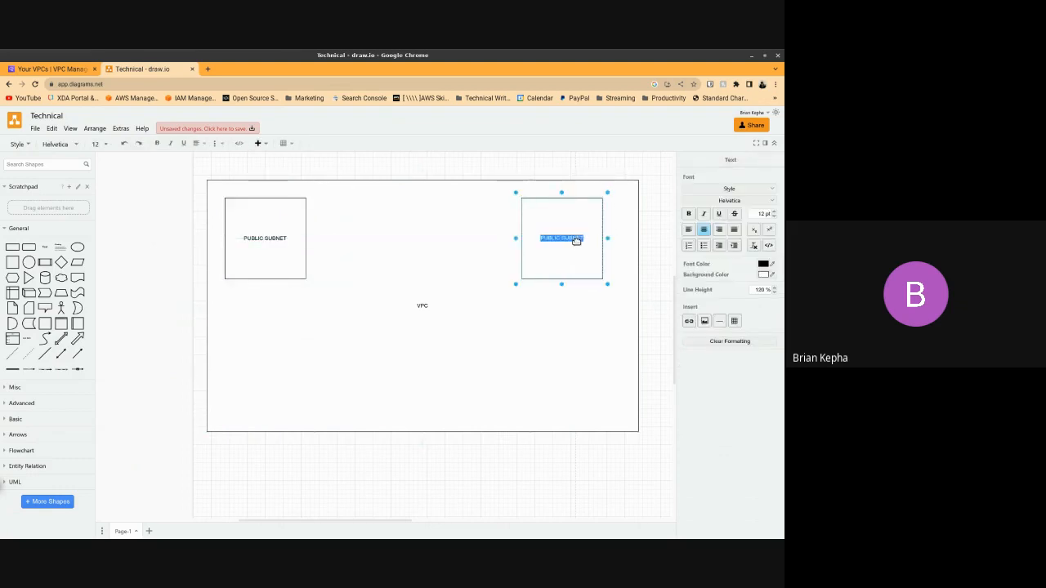
{"action": "type", "text": "PRIBATE"}
{"action": "key", "text": "BackSpace"}
{"action": "key", "text": "BackSpace"}
{"action": "key", "text": "BackSpace"}
{"action": "key", "text": "BackSpace"}
{"action": "key", "text": "BackSpace"}
{"action": "type", "text": "IVAT"}
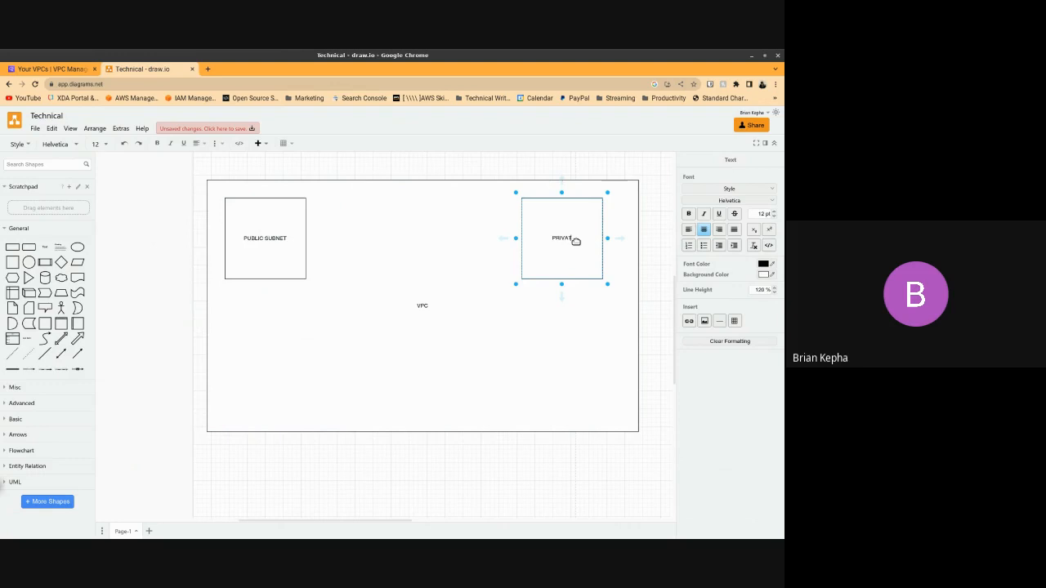
{"action": "type", "text": "E SUBNET"}
{"action": "left_click", "coordinate": [561, 462]}
Nudge PRIVATE SUBNET into the VPC's top-right corner, opposite PUBLIC SUBNET, then return to AWS
{"action": "left_click", "coordinate": [297, 258]}
{"action": "left_click", "coordinate": [531, 253]}
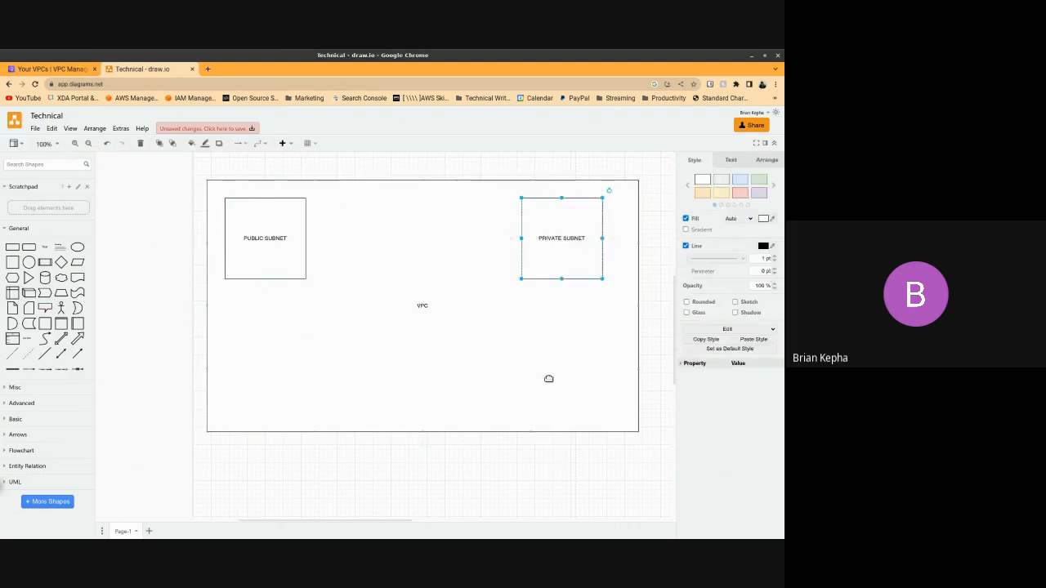
{"action": "left_click", "coordinate": [548, 379]}
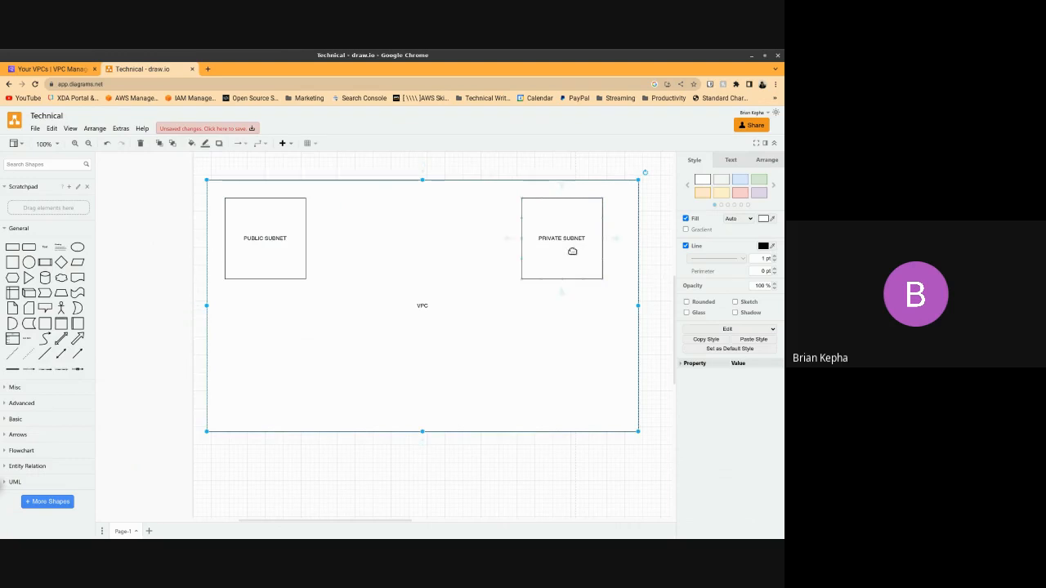
{"action": "left_click", "coordinate": [277, 243]}
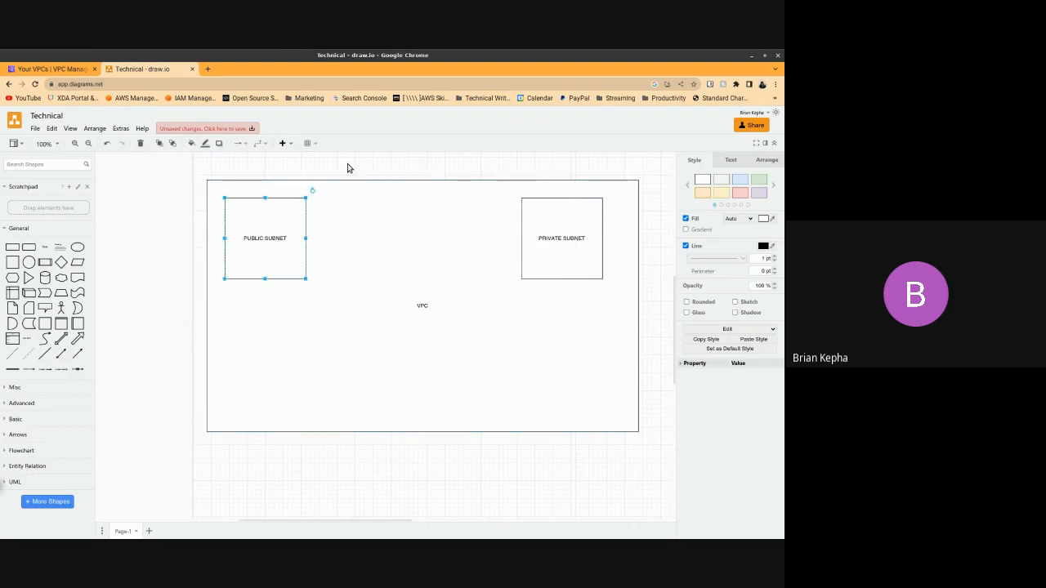
{"action": "left_click", "coordinate": [609, 244]}
{"action": "left_click", "coordinate": [589, 271]}
{"action": "key", "text": "Right"}
{"action": "key", "text": "Right"}
{"action": "key", "text": "Right"}
{"action": "key", "text": "Right"}
{"action": "key", "text": "Right"}
{"action": "key", "text": "Right"}
{"action": "key", "text": "Right"}
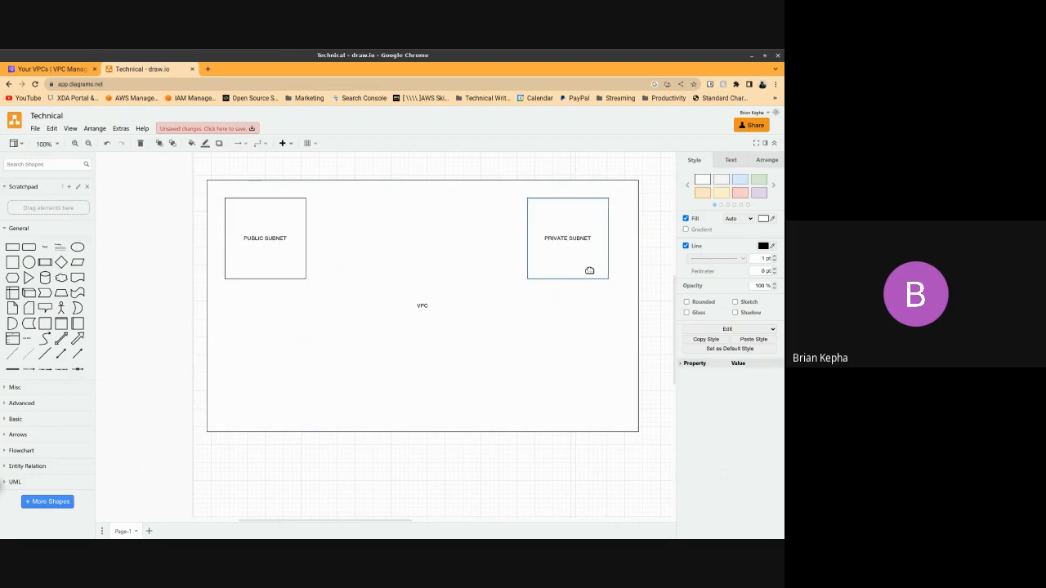
{"action": "left_click", "coordinate": [578, 339]}
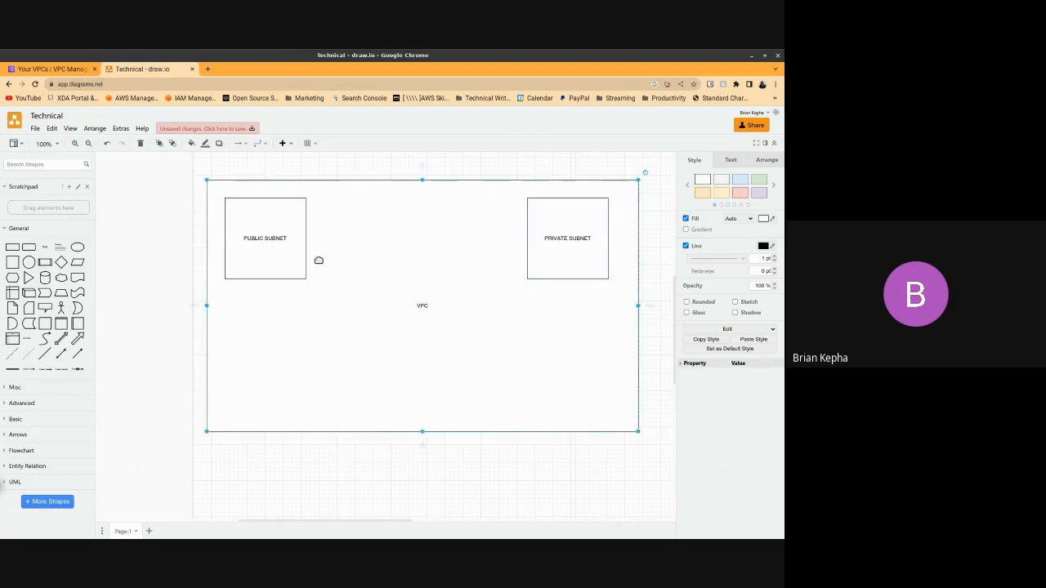
{"action": "left_click", "coordinate": [287, 254]}
{"action": "left_click", "coordinate": [597, 252]}
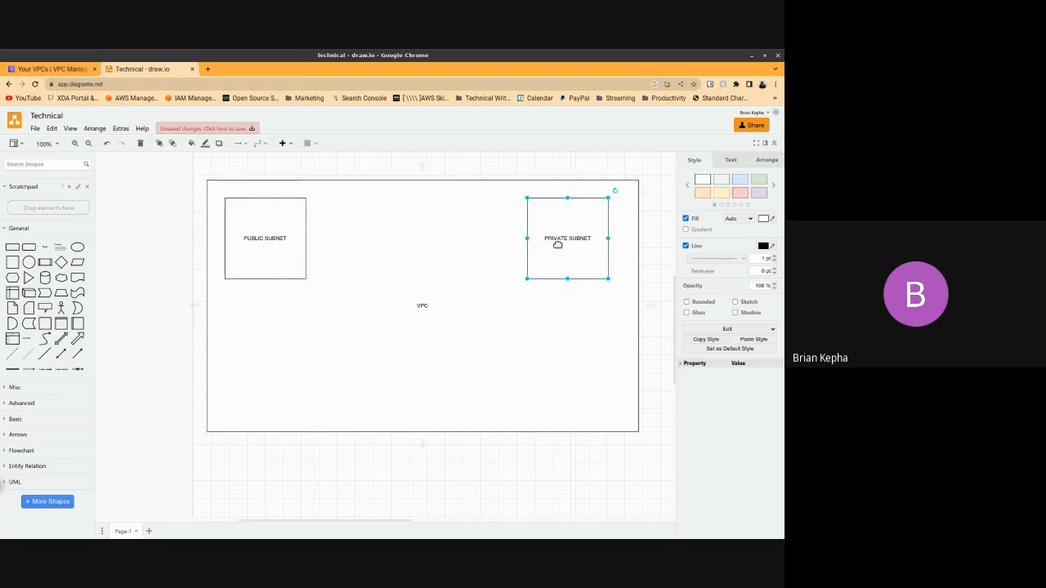
{"action": "left_click", "coordinate": [292, 260]}
{"action": "left_click", "coordinate": [73, 74]}
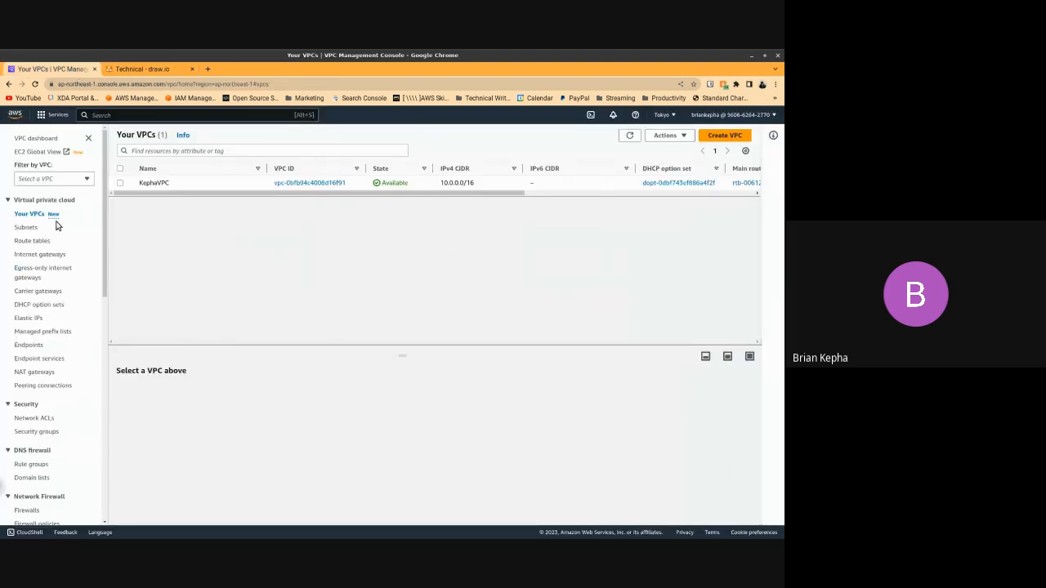
Filter the VPC console to KephaVPC and start a new subnet, listing the VPC ID choices
{"action": "left_click", "coordinate": [85, 179]}
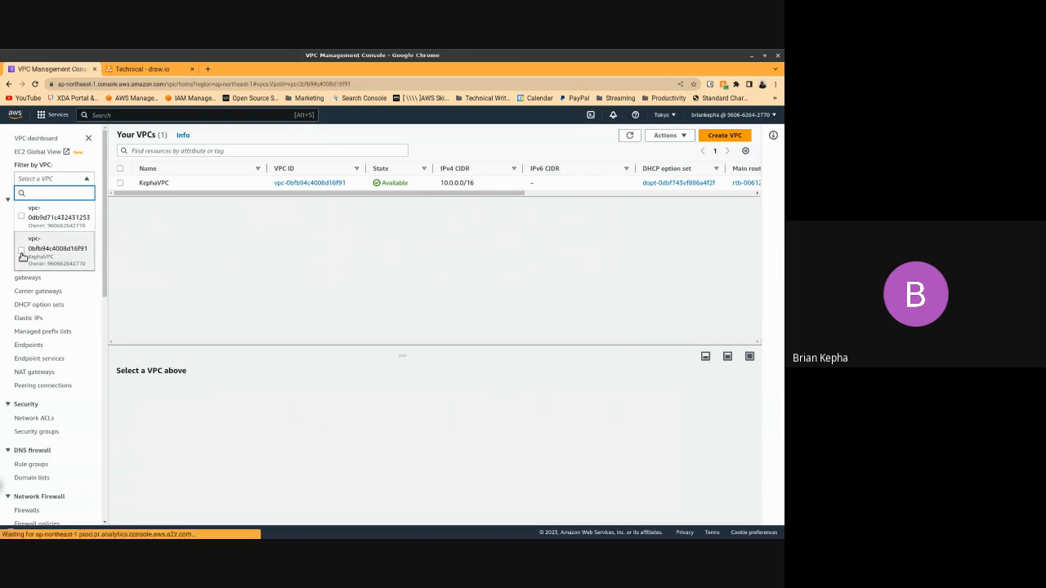
{"action": "left_click", "coordinate": [23, 255]}
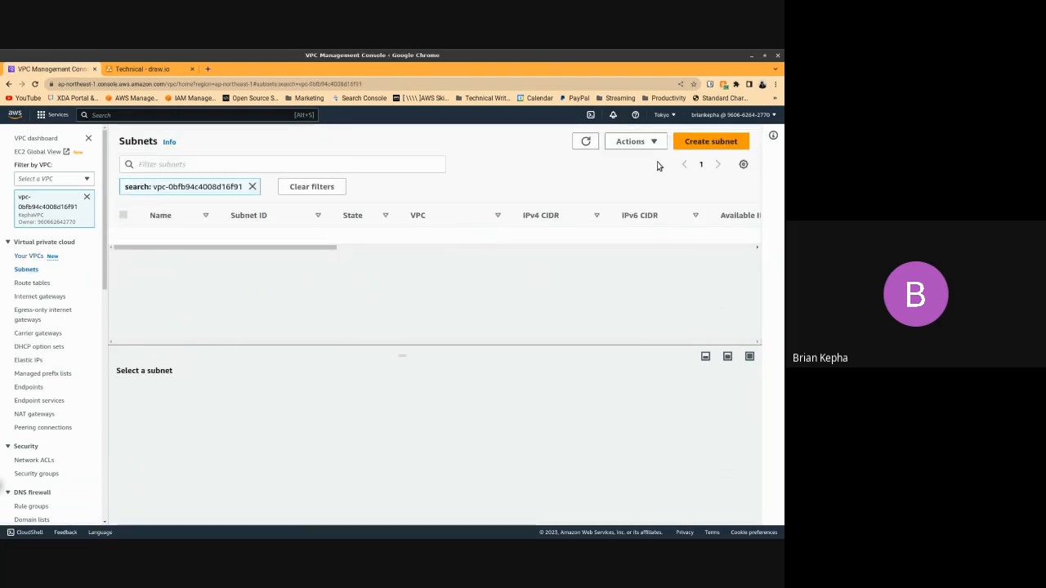
{"action": "left_click", "coordinate": [679, 145]}
{"action": "left_click", "coordinate": [84, 230]}
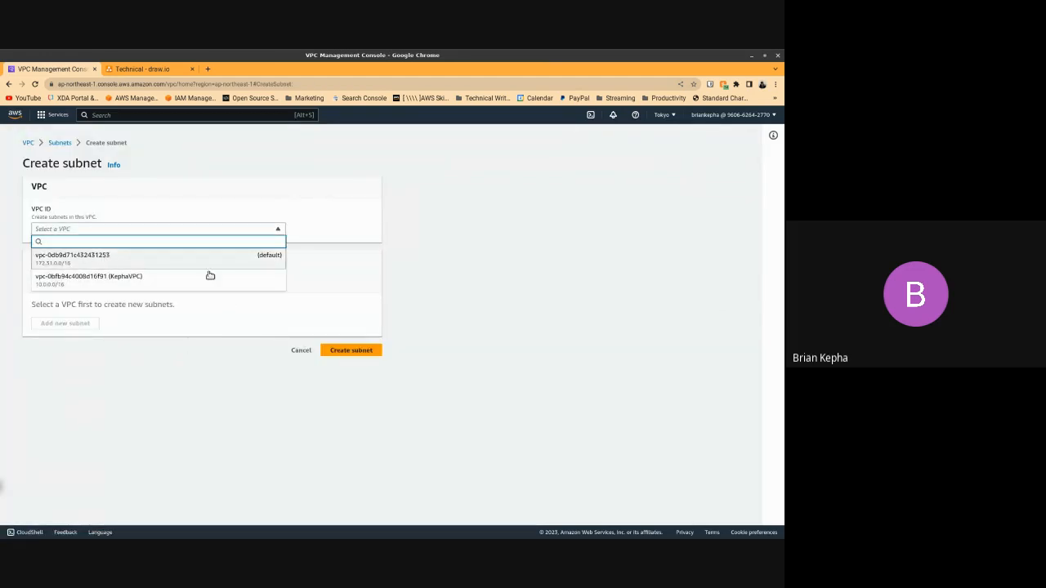
Put the new subnet in KephaVPC, name it publicSubnet, and choose zone ap-northeast-1a
{"action": "left_click", "coordinate": [146, 279]}
{"action": "scroll", "coordinate": [462, 306], "scroll_direction": "down", "scroll_amount": 2}
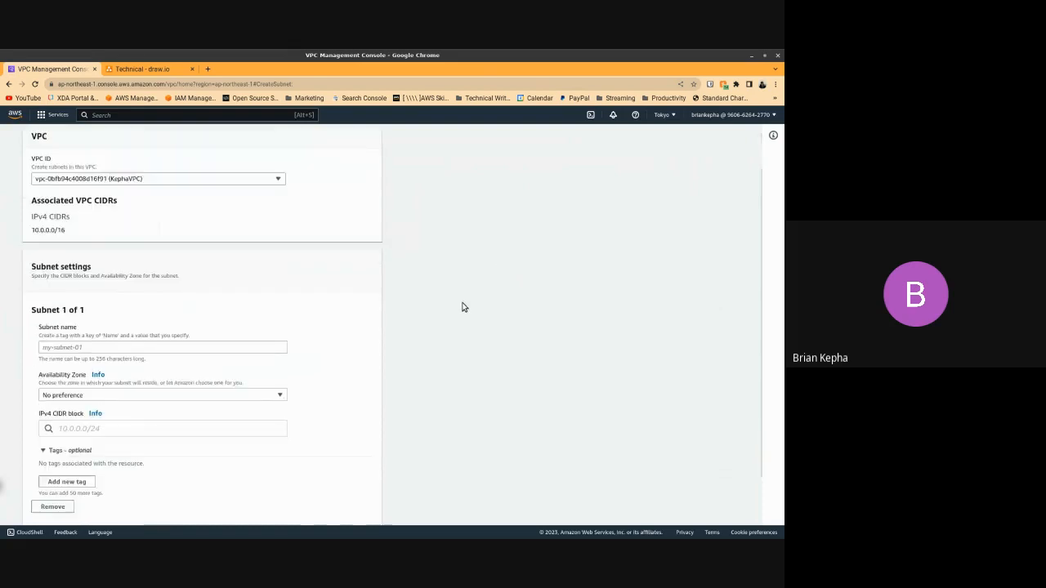
{"action": "left_click", "coordinate": [93, 293]}
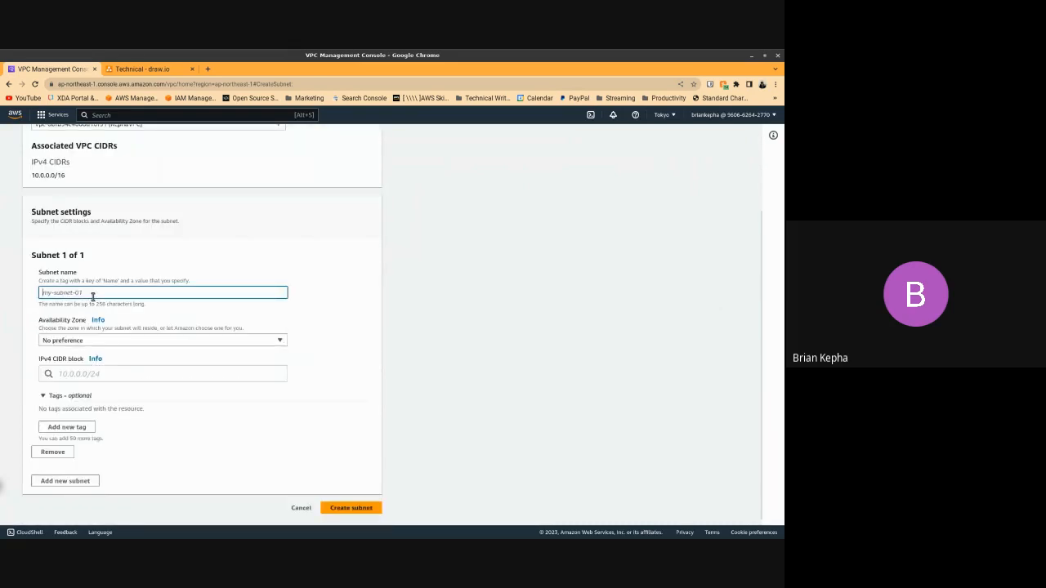
{"action": "type", "text": "pub"}
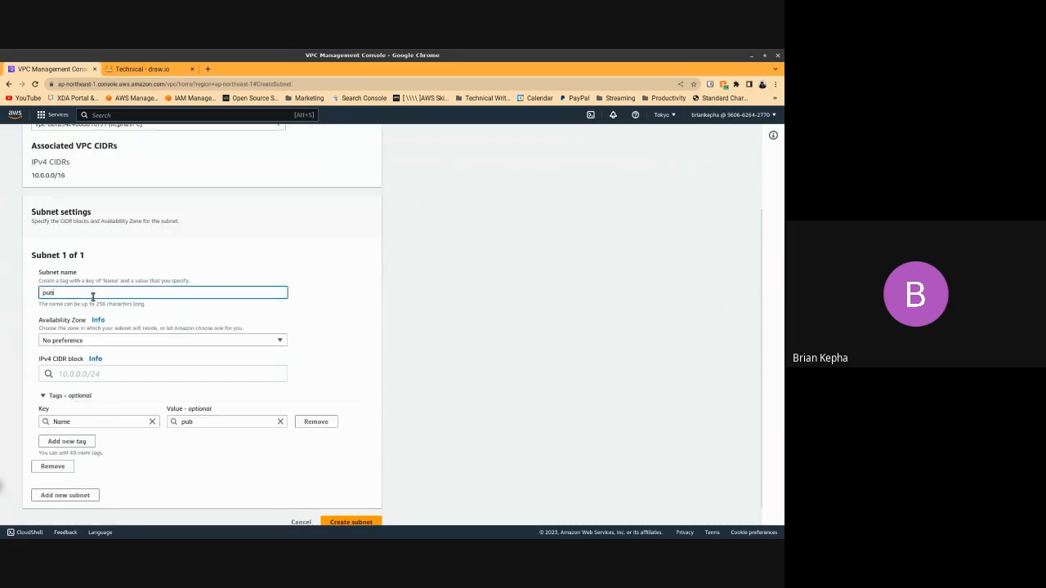
{"action": "type", "text": "lic subnet"}
{"action": "key", "text": "Delete"}
{"action": "key", "text": "Delete"}
{"action": "type", "text": "S"}
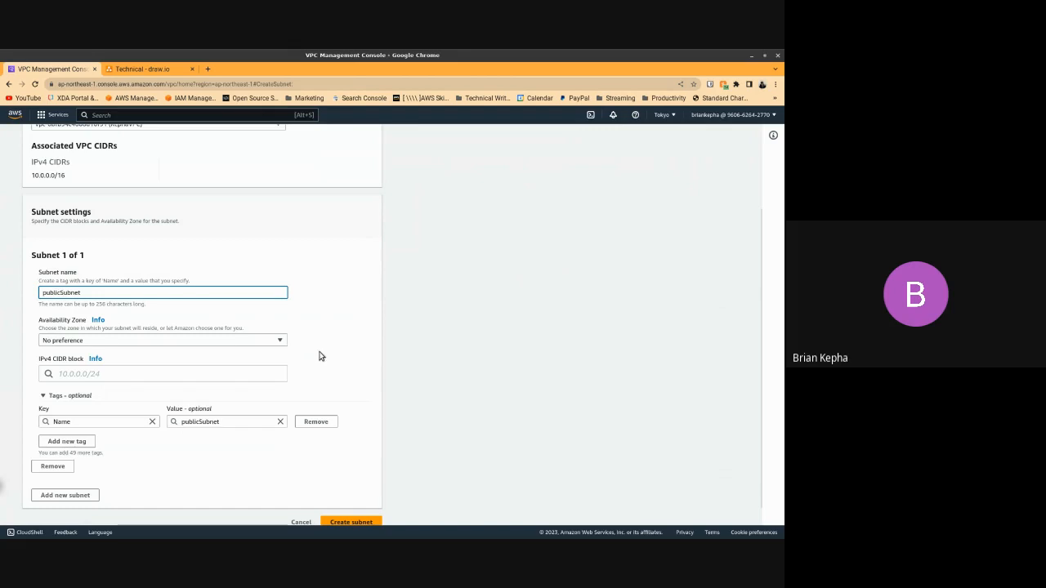
{"action": "left_click", "coordinate": [296, 322]}
{"action": "scroll", "coordinate": [98, 355], "scroll_direction": "down", "scroll_amount": 1}
{"action": "left_click", "coordinate": [108, 328]}
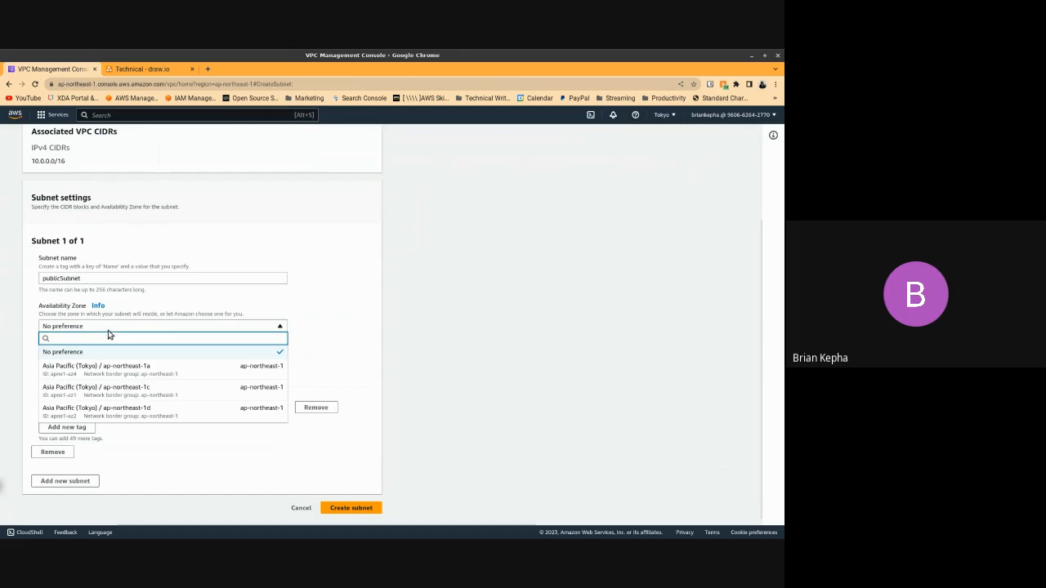
{"action": "left_click", "coordinate": [135, 368]}
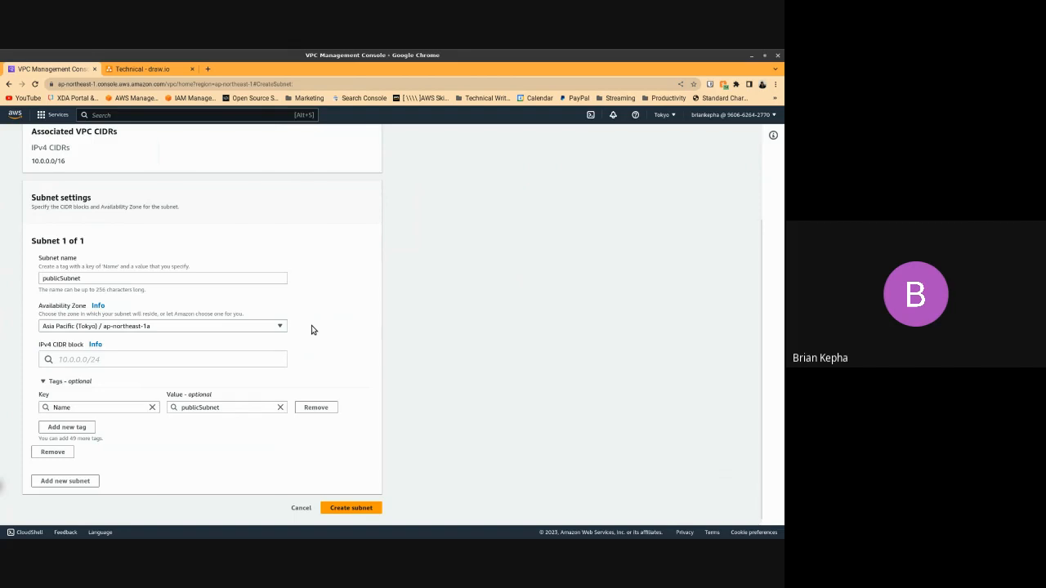
Check the CIDR suggestions against the VPC's 10.0.0.0/16 range
{"action": "left_click", "coordinate": [179, 354]}
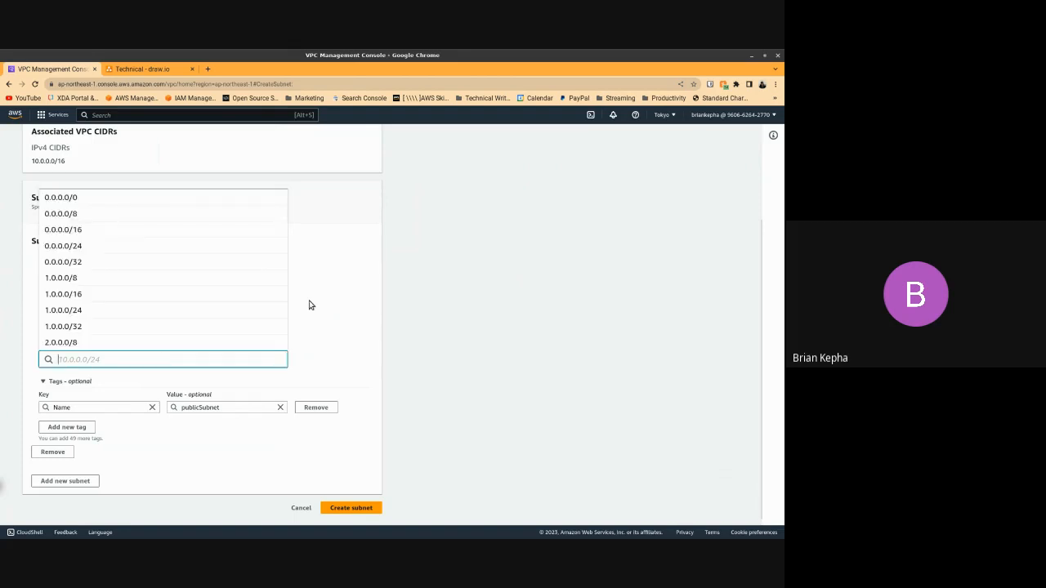
{"action": "left_click", "coordinate": [382, 274]}
{"action": "left_click", "coordinate": [98, 361]}
{"action": "left_click", "coordinate": [317, 279]}
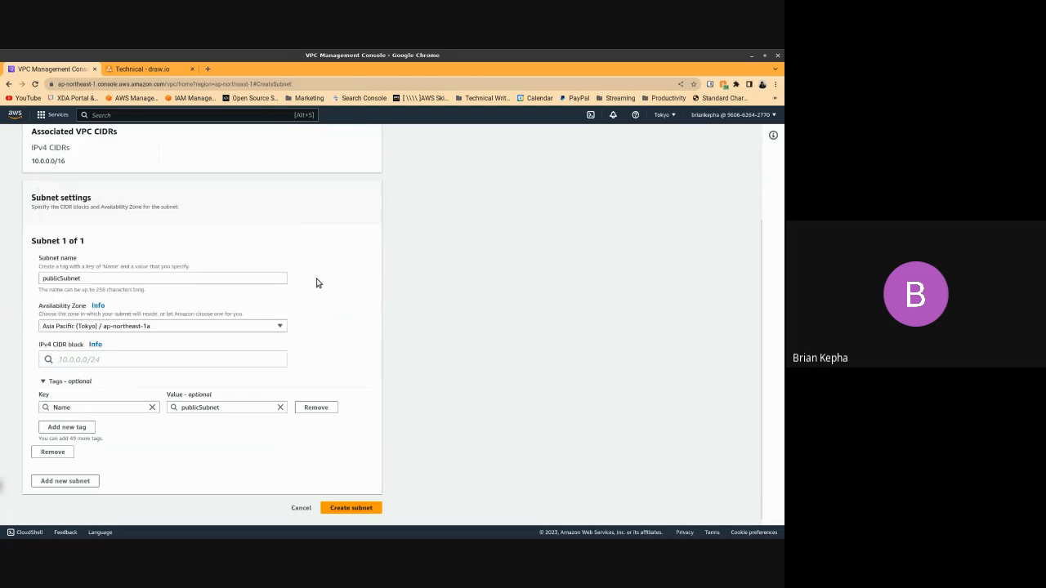
{"action": "scroll", "coordinate": [205, 278], "scroll_direction": "up", "scroll_amount": 3}
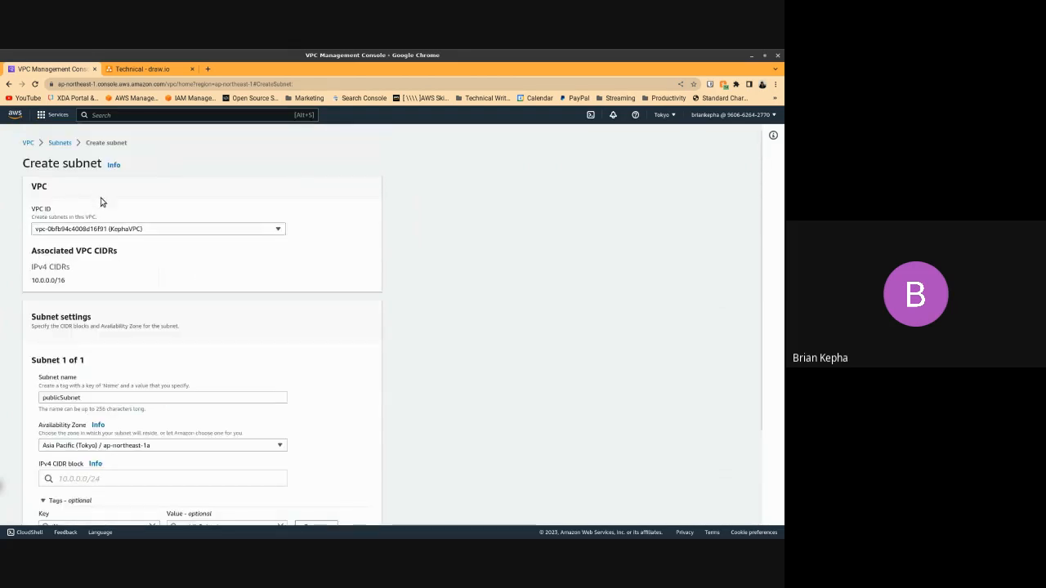
{"action": "left_click_drag", "start_coordinate": [30, 283], "coordinate": [56, 283]}
{"action": "left_click", "coordinate": [89, 281]}
{"action": "left_click", "coordinate": [68, 285]}
{"action": "scroll", "coordinate": [222, 343], "scroll_direction": "down", "scroll_amount": 3}
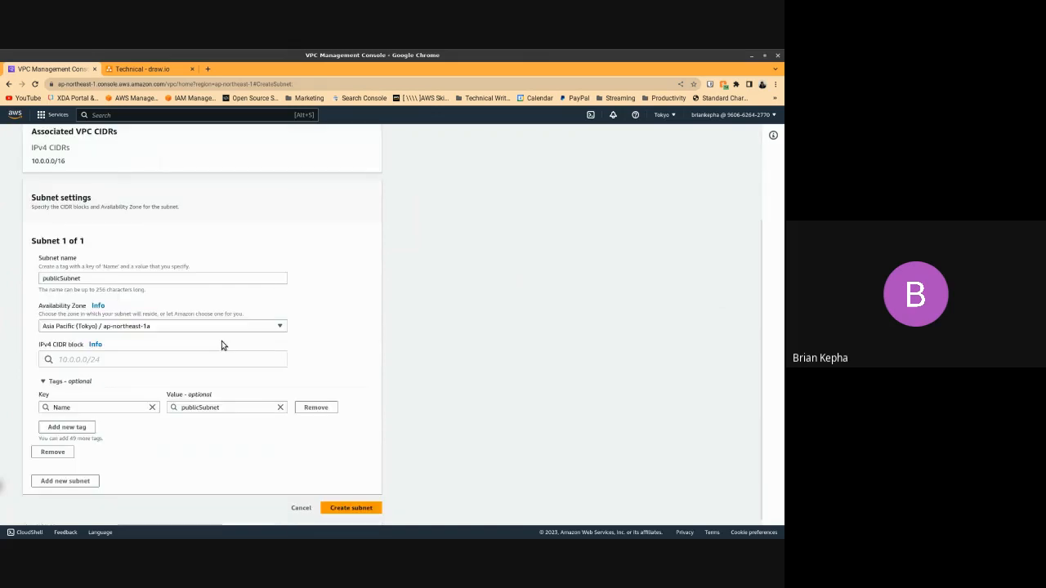
Enter 10.0.1.0/24 as the subnet's IPv4 CIDR block and create the subnet
{"action": "left_click", "coordinate": [81, 360]}
{"action": "type", "text": "10.0"}
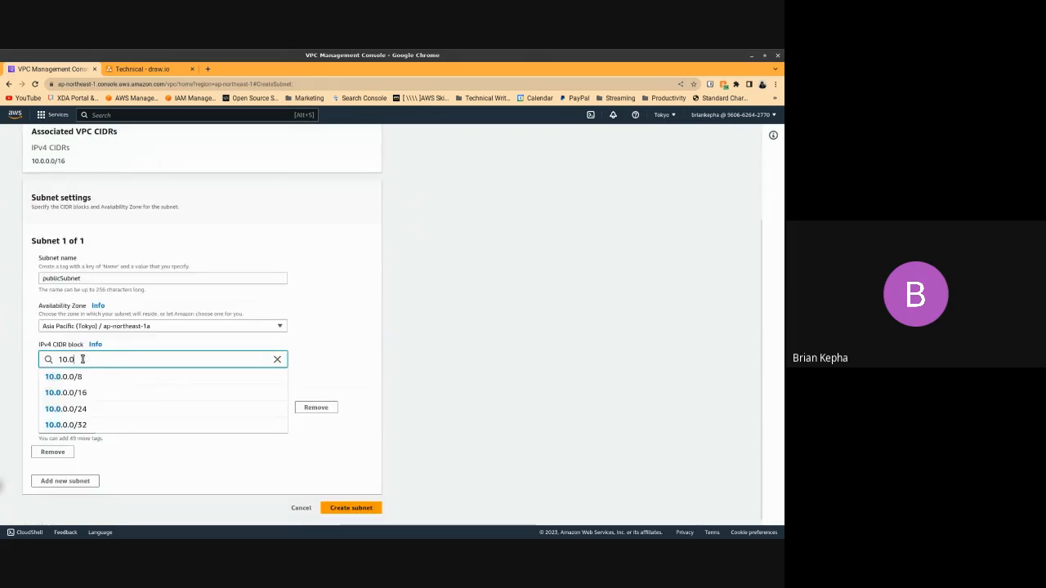
{"action": "type", "text": ".1"}
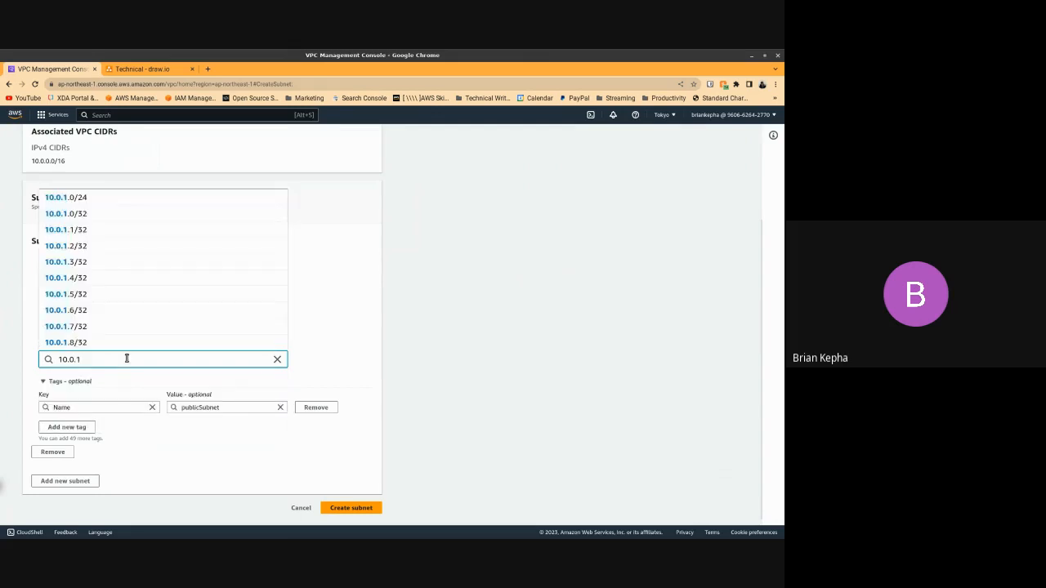
{"action": "type", "text": ".0"}
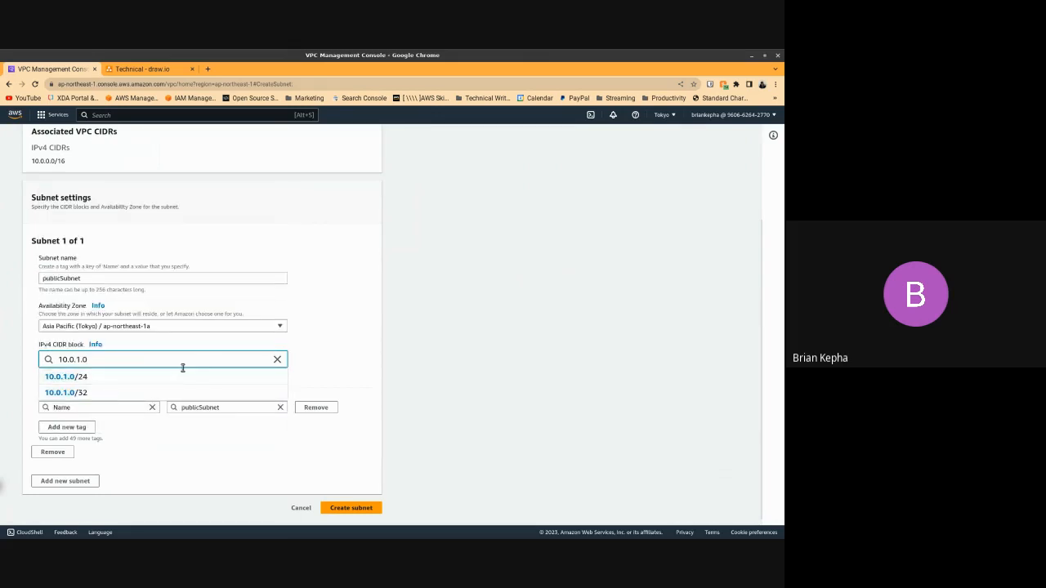
{"action": "type", "text": "/24"}
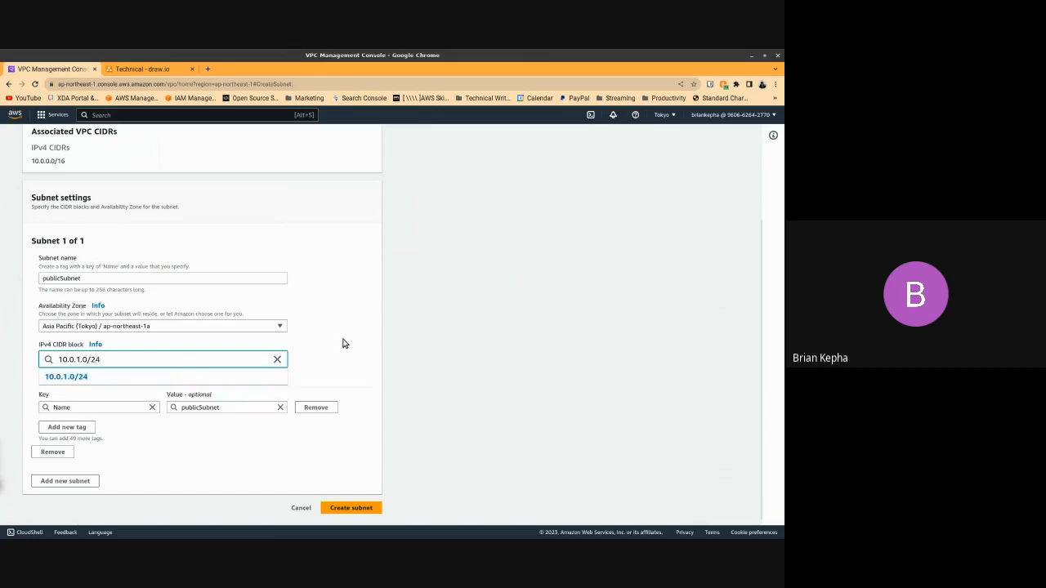
{"action": "left_click", "coordinate": [347, 338]}
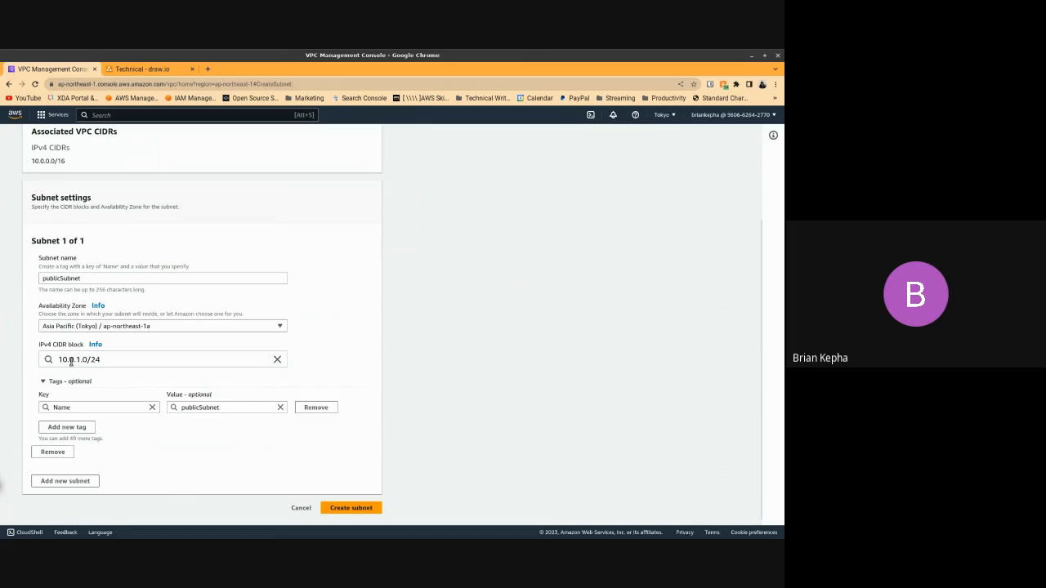
{"action": "scroll", "coordinate": [111, 310], "scroll_direction": "up", "scroll_amount": 2}
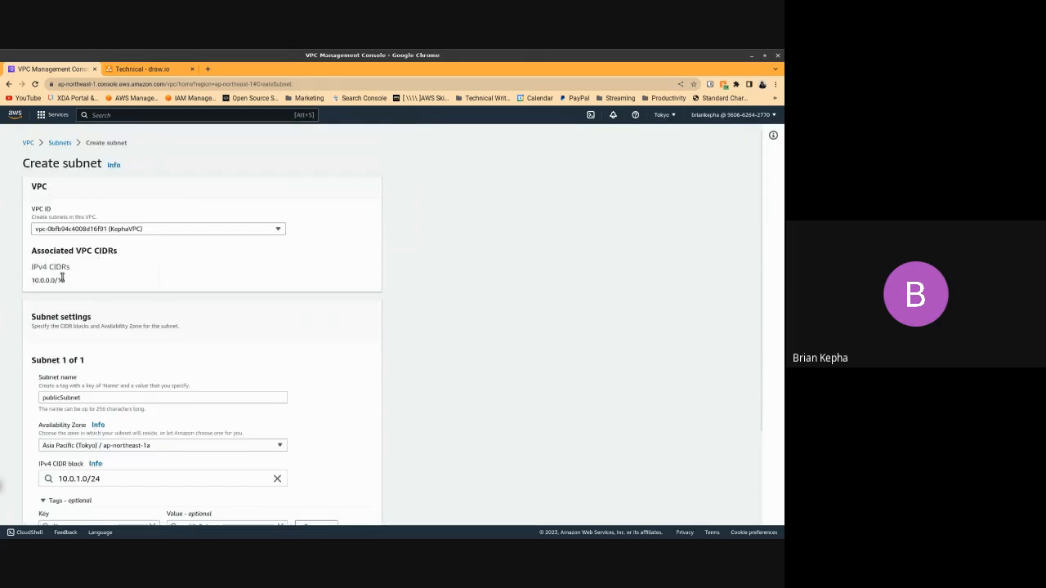
{"action": "scroll", "coordinate": [98, 343], "scroll_direction": "down", "scroll_amount": 2}
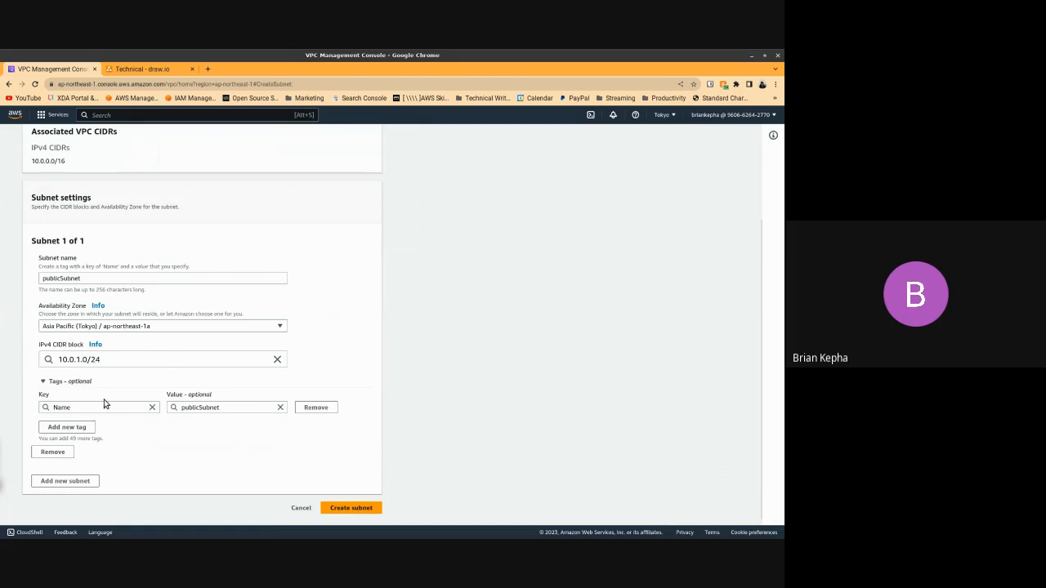
{"action": "left_click", "coordinate": [372, 508]}
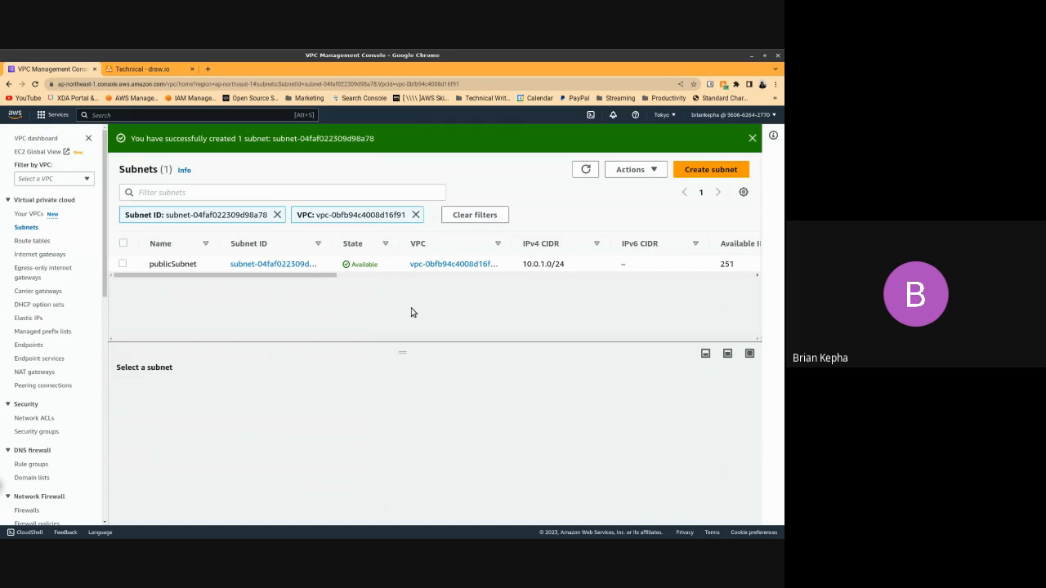
{"action": "left_click", "coordinate": [138, 72]}
{"action": "left_click", "coordinate": [336, 310]}
{"action": "left_click", "coordinate": [302, 273]}
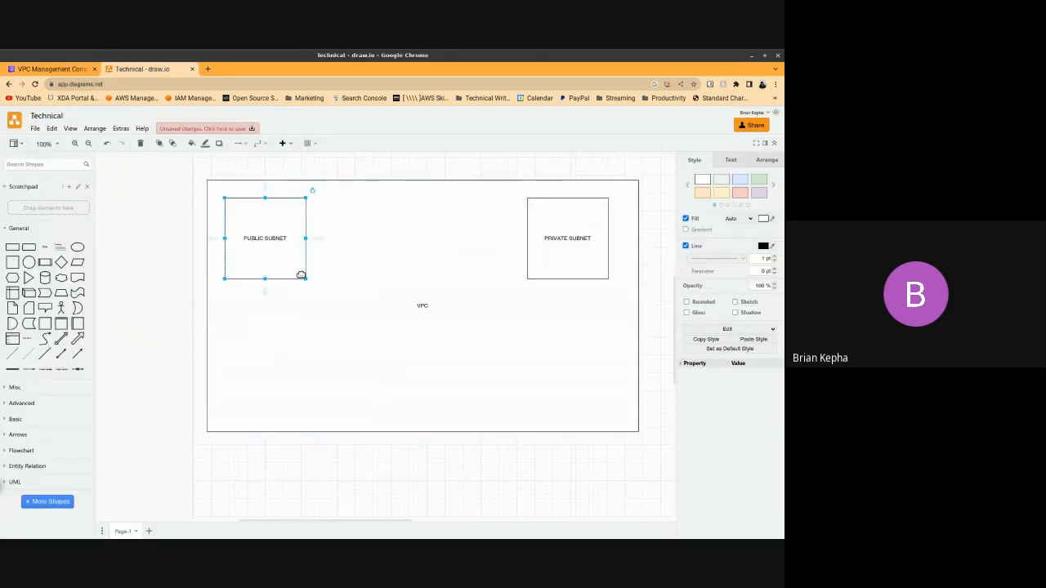
{"action": "left_click", "coordinate": [389, 335]}
{"action": "left_click", "coordinate": [51, 68]}
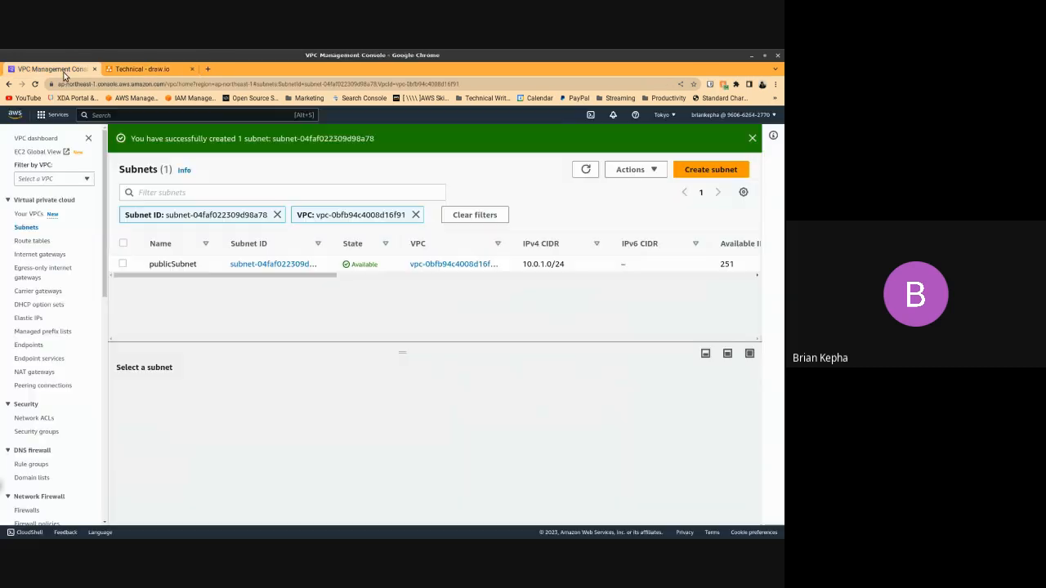
Create an internet gateway with the name tag kephaIGW
{"action": "left_click", "coordinate": [41, 254]}
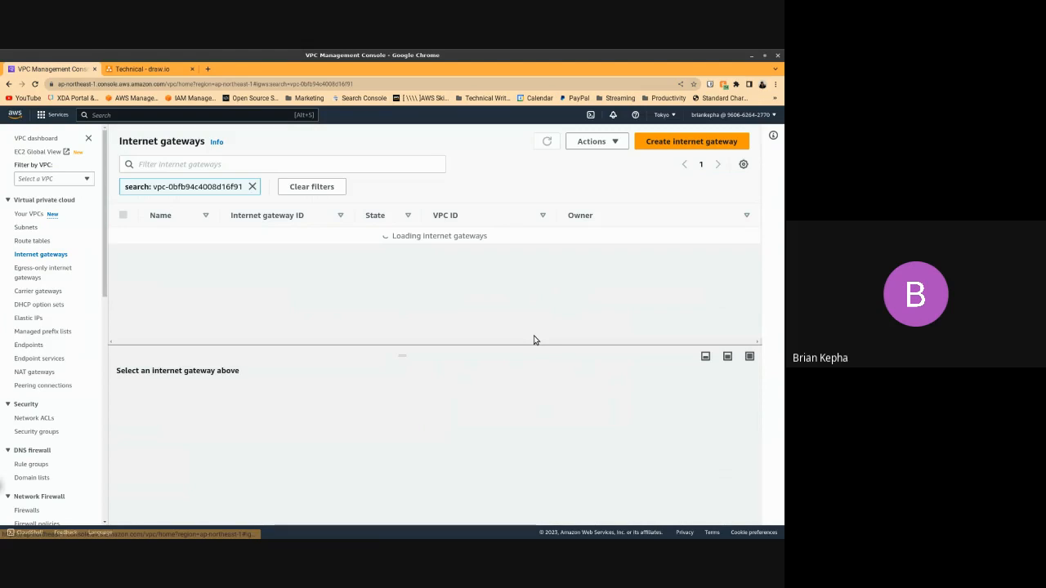
{"action": "left_click", "coordinate": [691, 141]}
{"action": "left_click", "coordinate": [205, 289]}
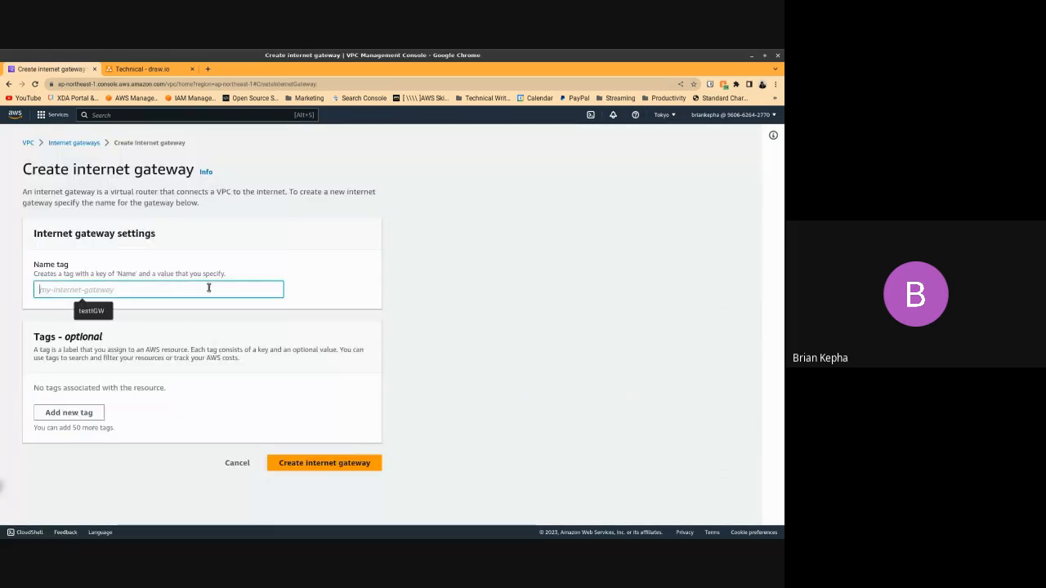
{"action": "type", "text": "kep"}
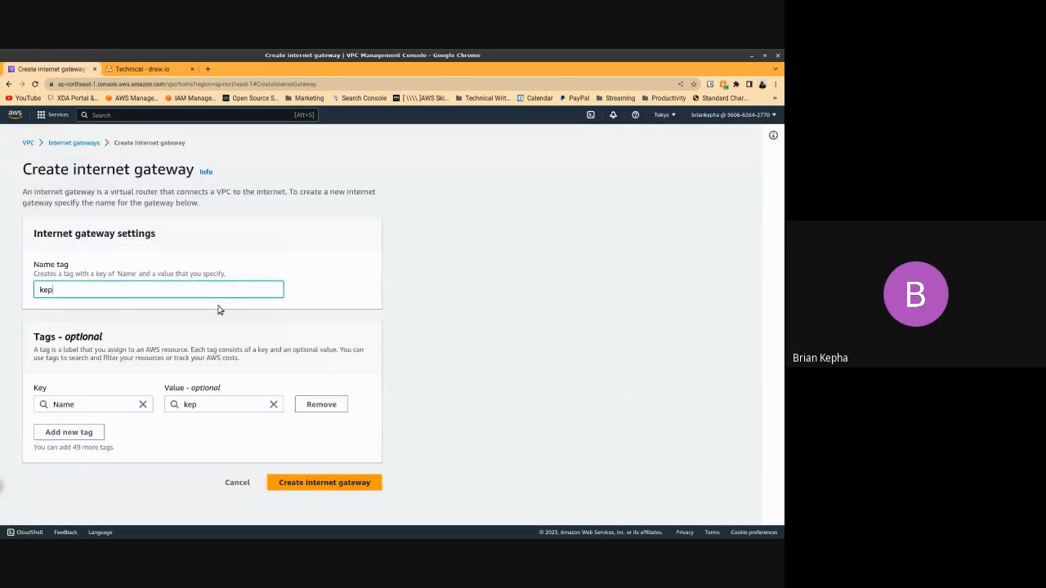
{"action": "type", "text": "halGW"}
{"action": "left_click", "coordinate": [316, 484]}
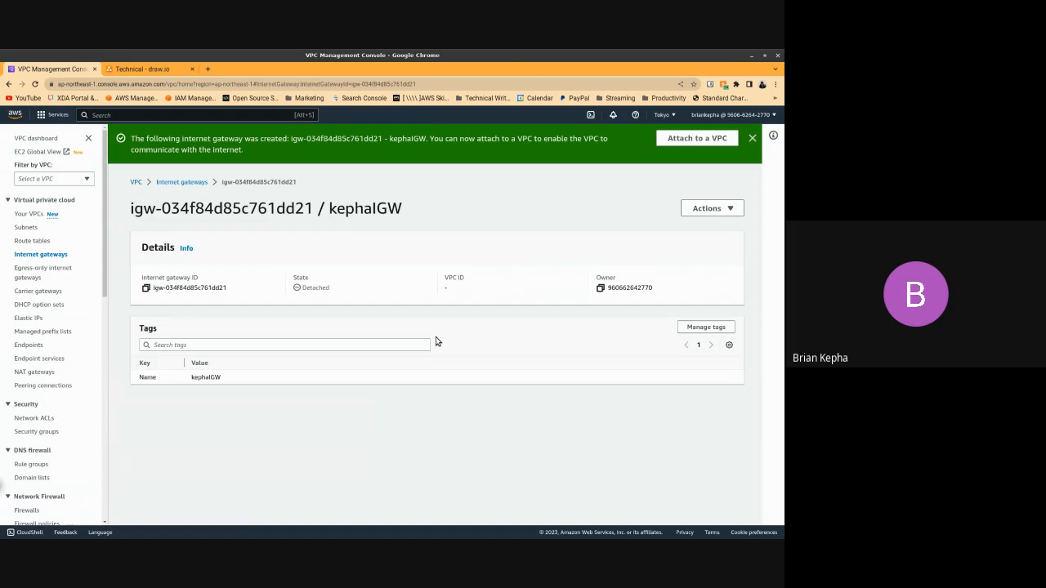
Attach the kephaIGW gateway to KephaVPC
{"action": "left_click", "coordinate": [708, 141]}
{"action": "left_click", "coordinate": [124, 278]}
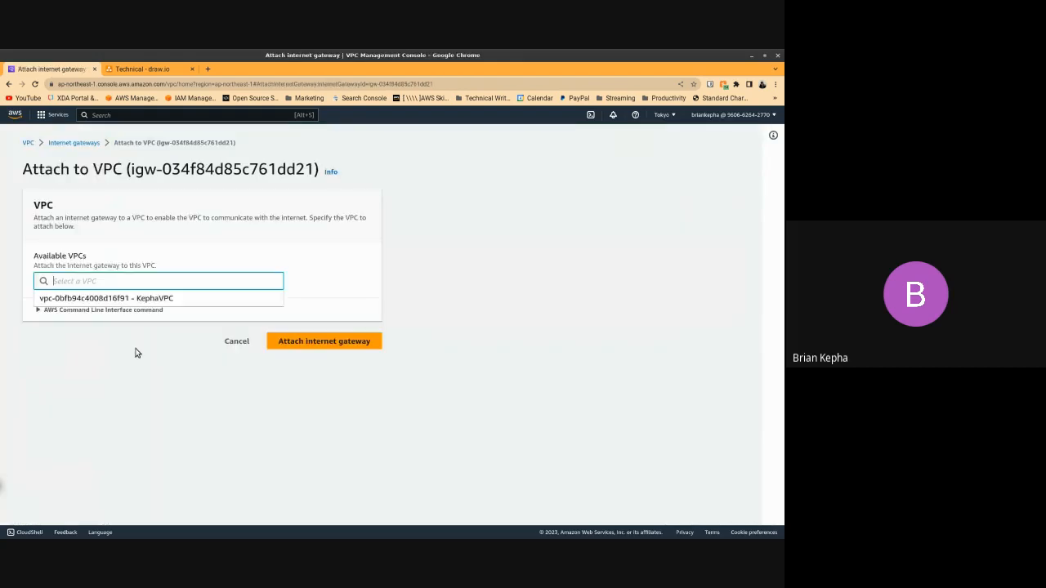
{"action": "left_click", "coordinate": [155, 299]}
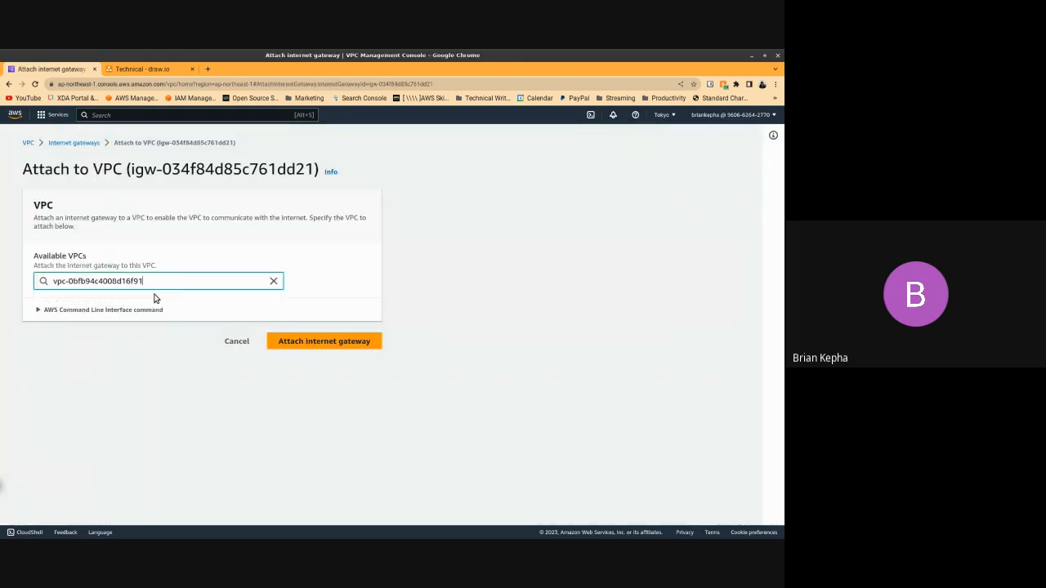
{"action": "left_click", "coordinate": [323, 340]}
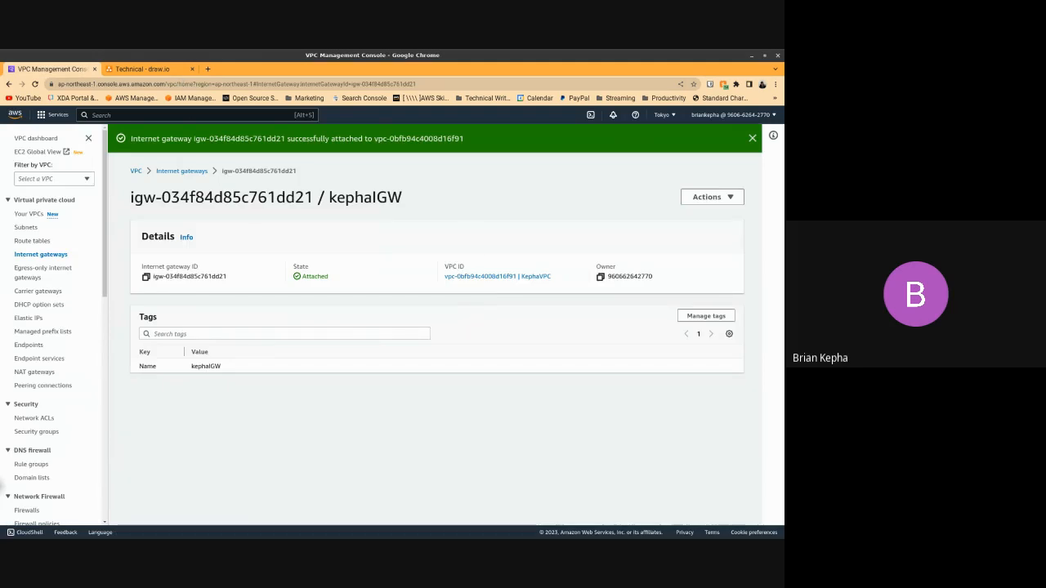
Place a rounded box labelled IGW on the VPC's top edge in draw.io, then go back to AWS
{"action": "left_click", "coordinate": [143, 71]}
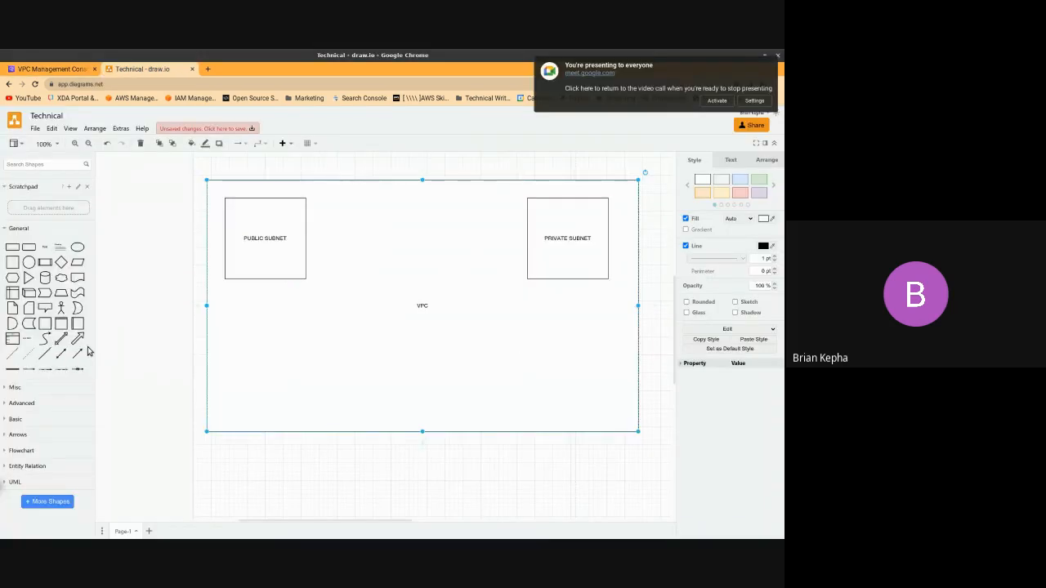
{"action": "left_click", "coordinate": [28, 246]}
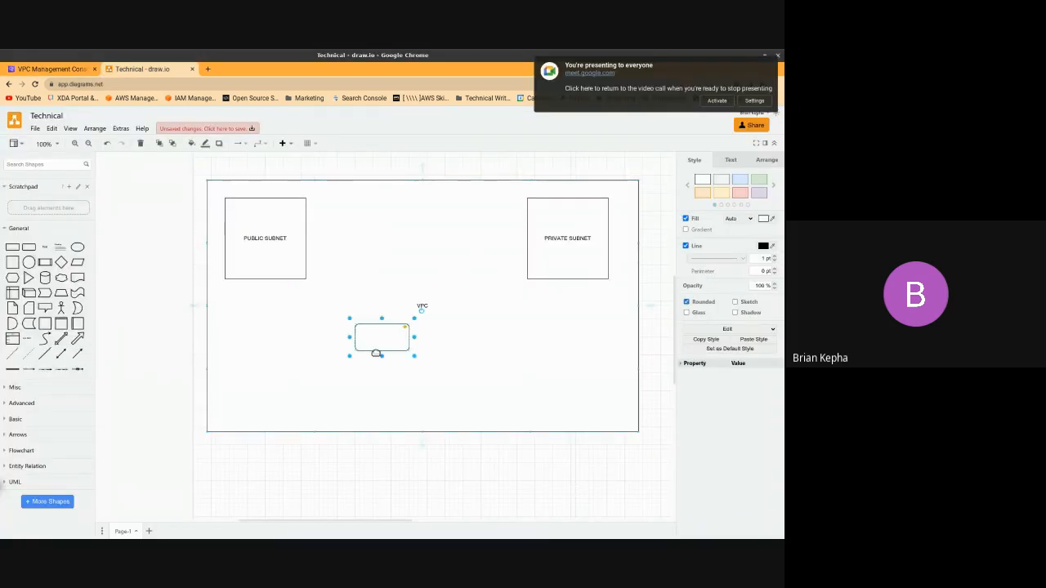
{"action": "left_click_drag", "start_coordinate": [377, 344], "coordinate": [419, 182]}
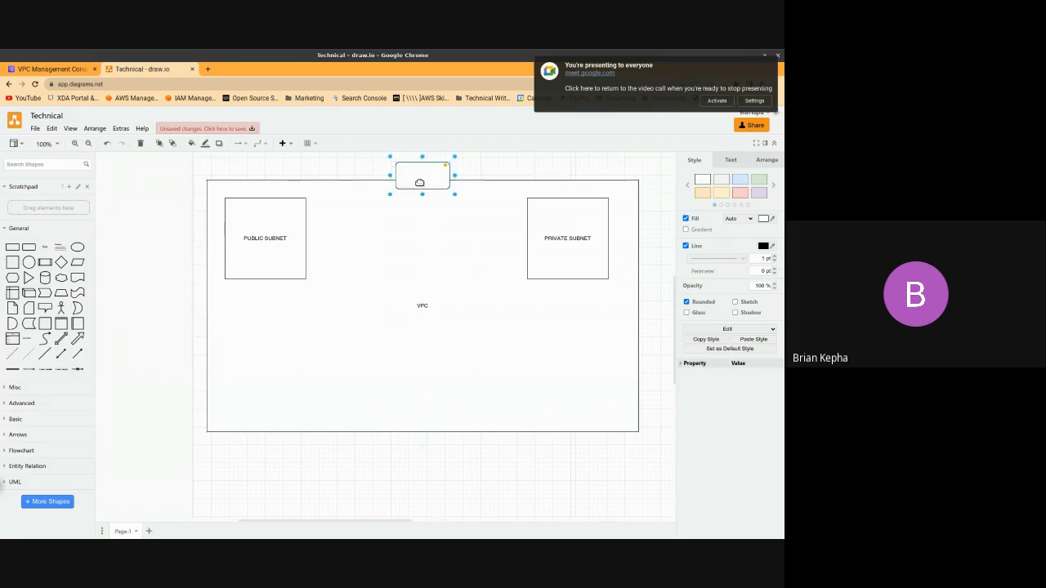
{"action": "double_click", "coordinate": [421, 178]}
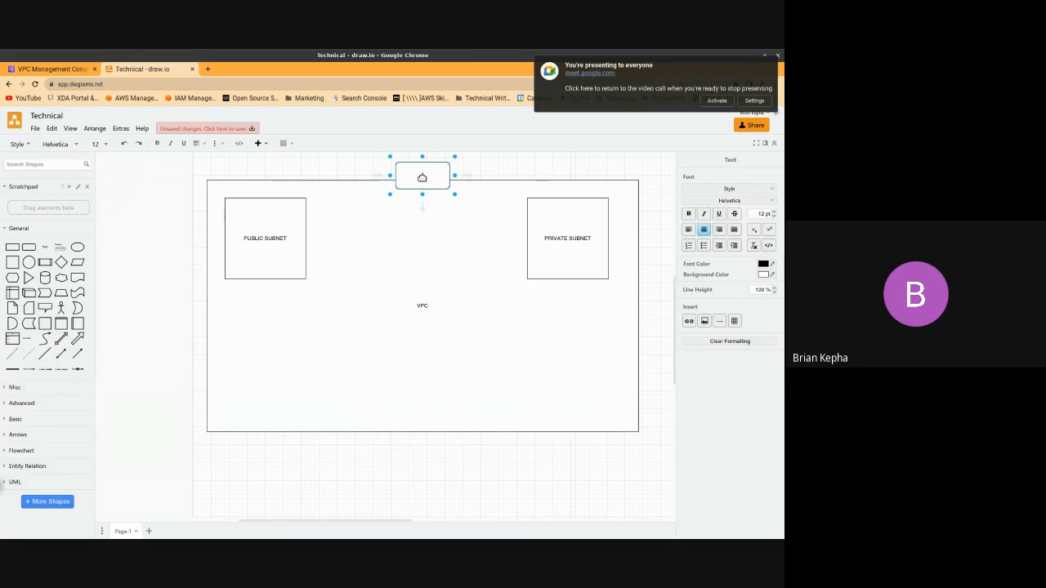
{"action": "type", "text": "IGW"}
{"action": "left_click", "coordinate": [453, 218]}
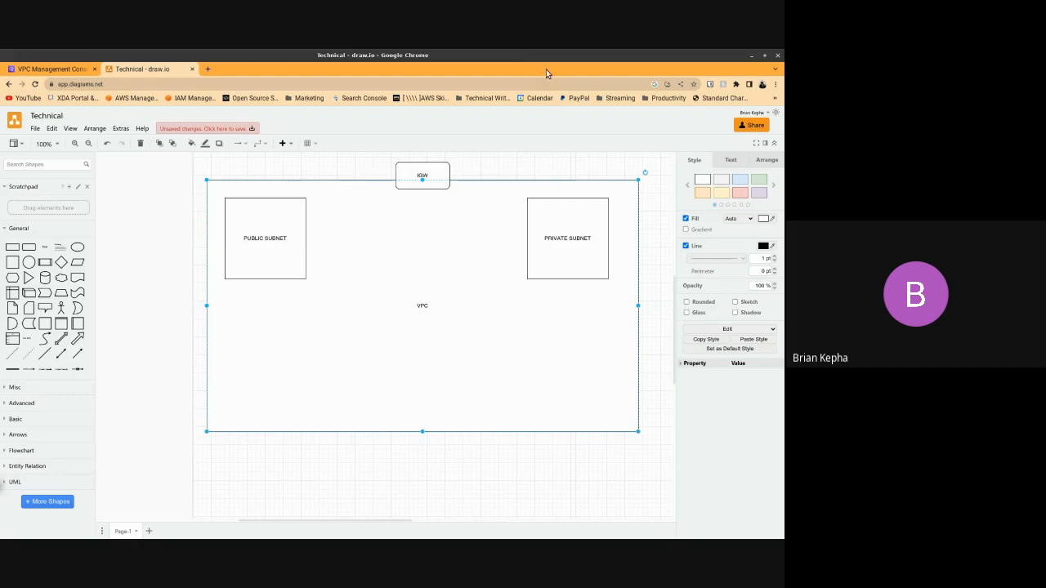
{"action": "left_click", "coordinate": [443, 184]}
{"action": "left_click", "coordinate": [51, 68]}
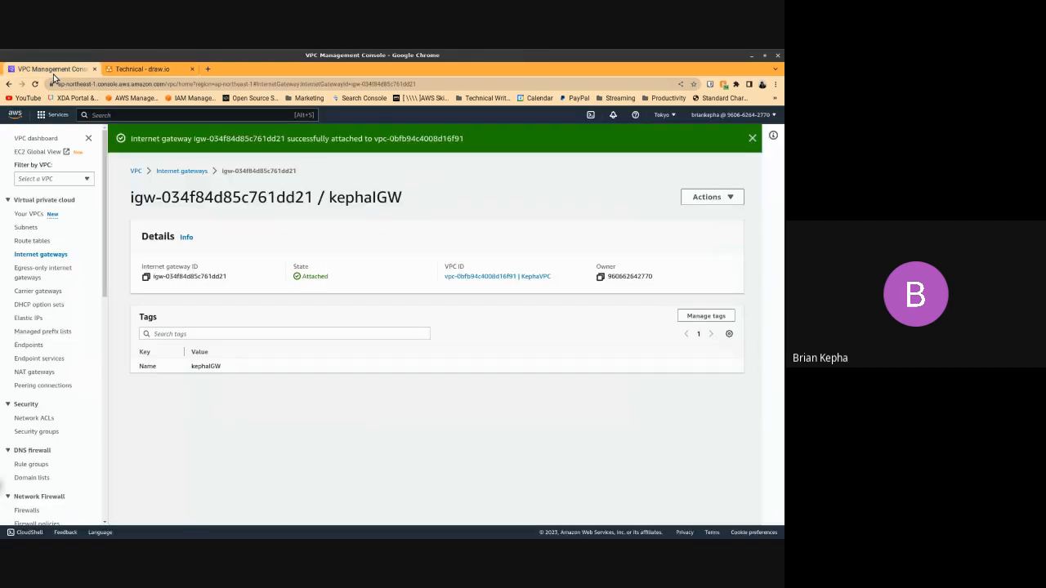
Open route table rtb-00612a28b9298ce5f from Route tables and begin editing its routes
{"action": "left_click", "coordinate": [33, 240]}
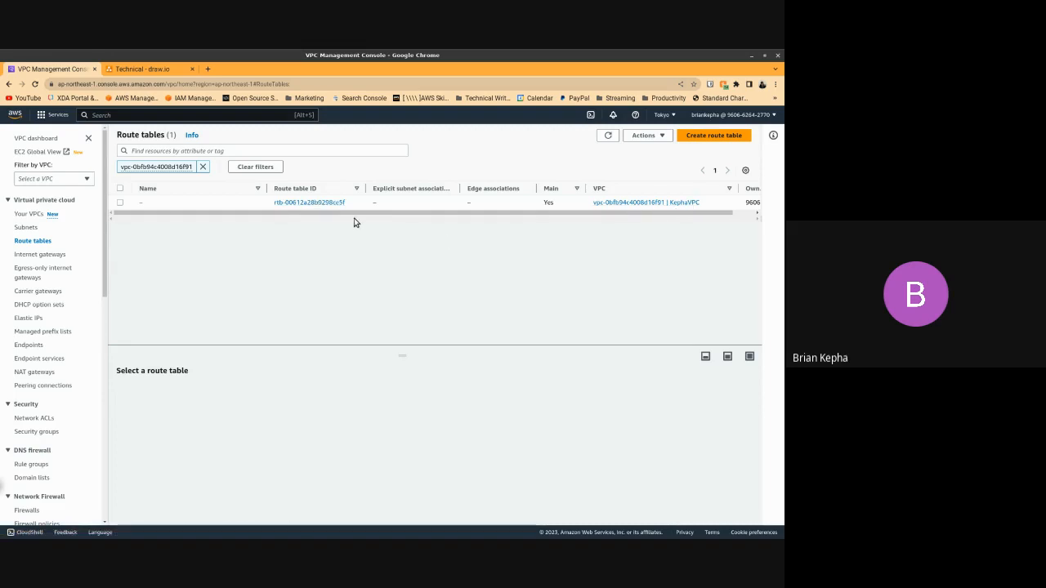
{"action": "left_click", "coordinate": [320, 203]}
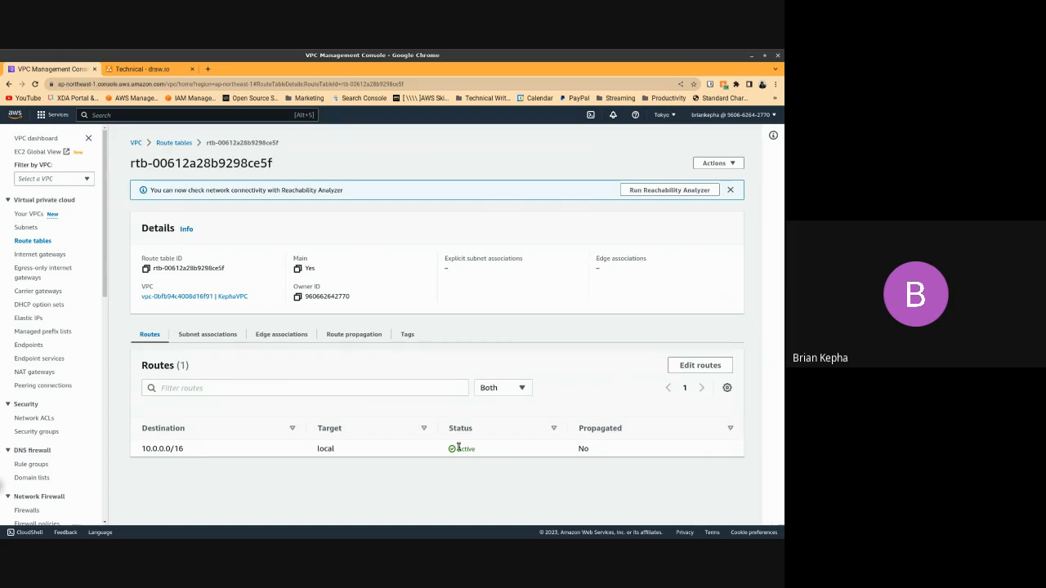
{"action": "left_click", "coordinate": [694, 366]}
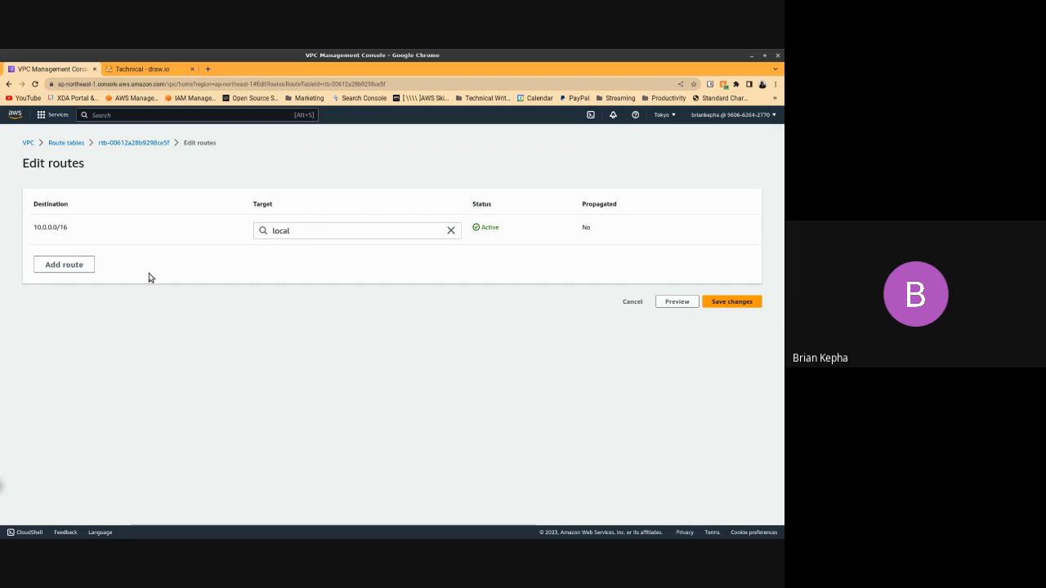
Add a new route with destination 0.0.0.0/0
{"action": "left_click", "coordinate": [354, 232]}
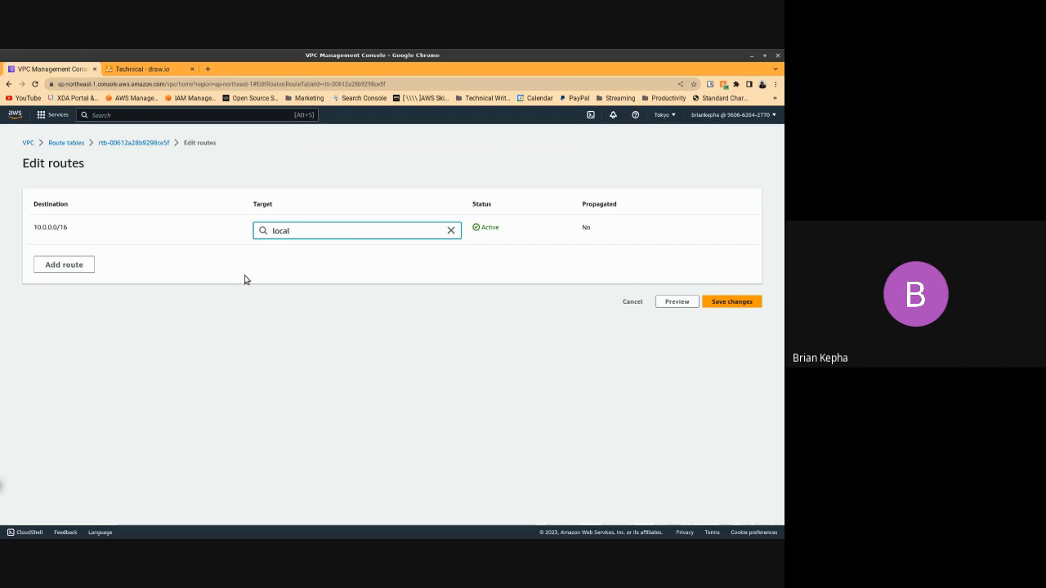
{"action": "left_click", "coordinate": [59, 266]}
{"action": "left_click", "coordinate": [103, 262]}
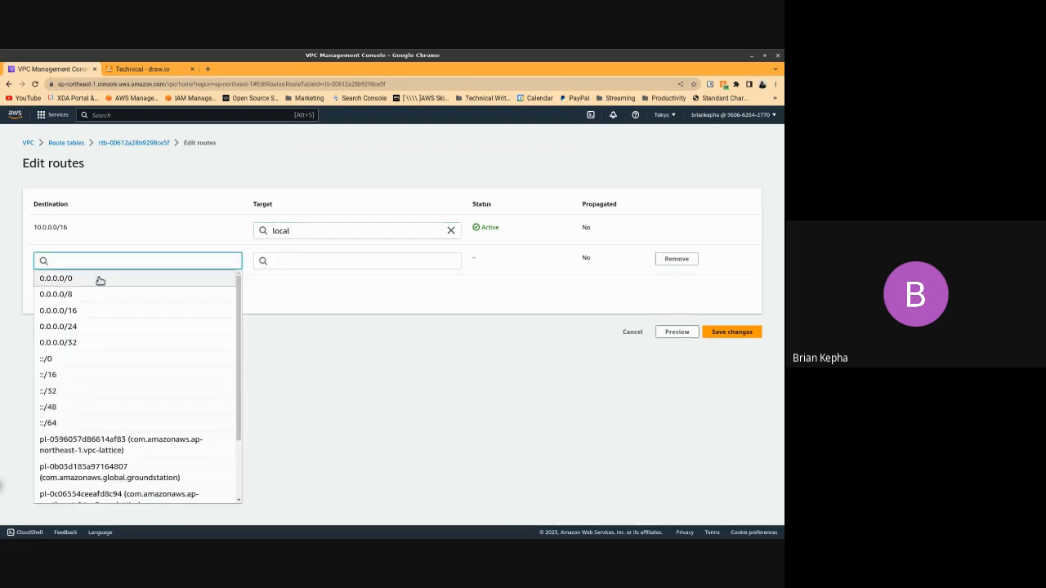
{"action": "left_click", "coordinate": [100, 279]}
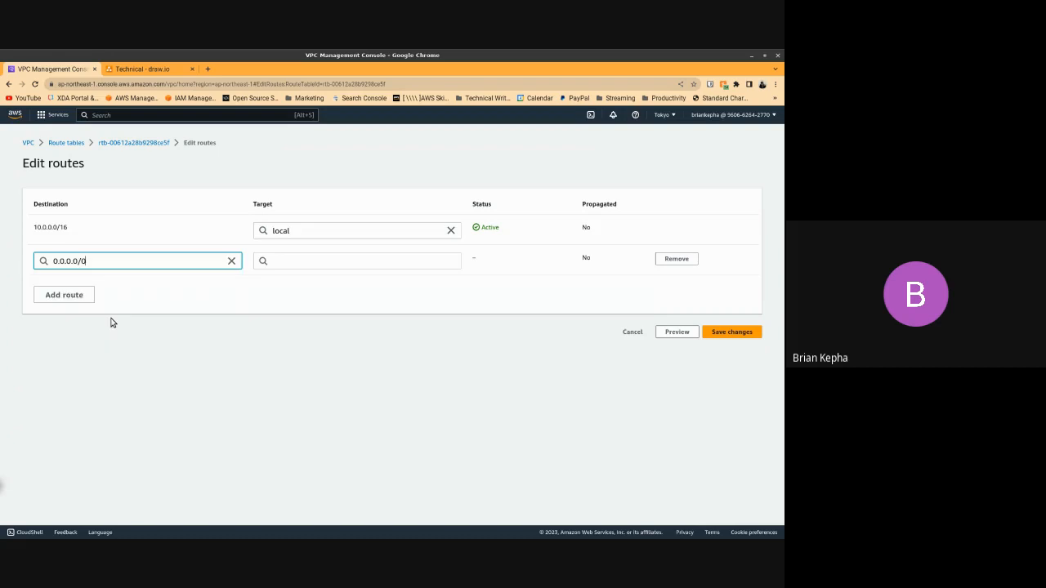
Target the route at internet gateway igw-034f84d85c761dd21 and save the changes
{"action": "left_click", "coordinate": [302, 261]}
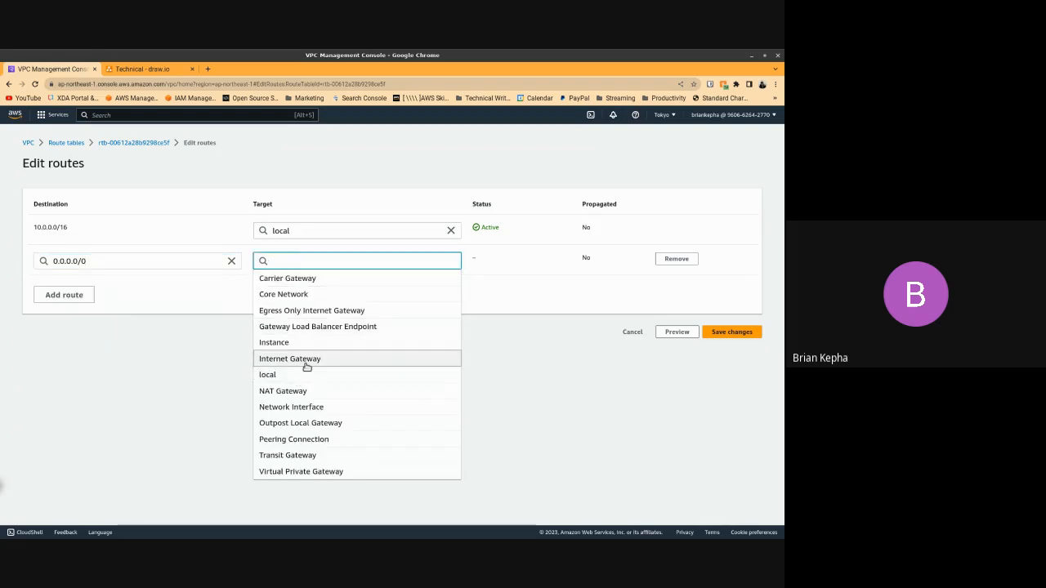
{"action": "left_click", "coordinate": [302, 360]}
{"action": "left_click", "coordinate": [528, 352]}
{"action": "left_click", "coordinate": [313, 263]}
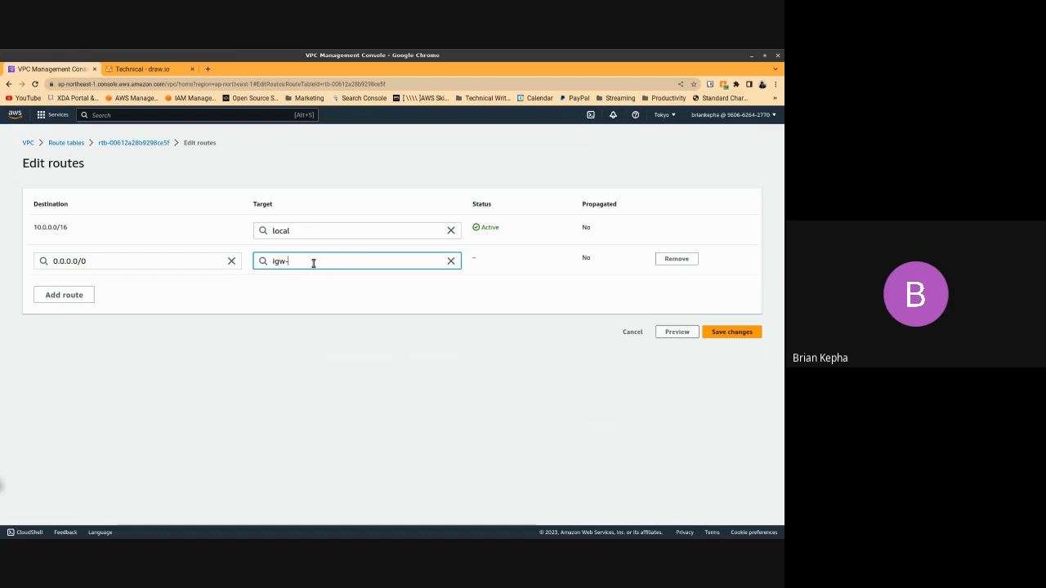
{"action": "key", "text": "BackSpace"}
{"action": "key", "text": "BackSpace"}
{"action": "key", "text": "BackSpace"}
{"action": "key", "text": "BackSpace"}
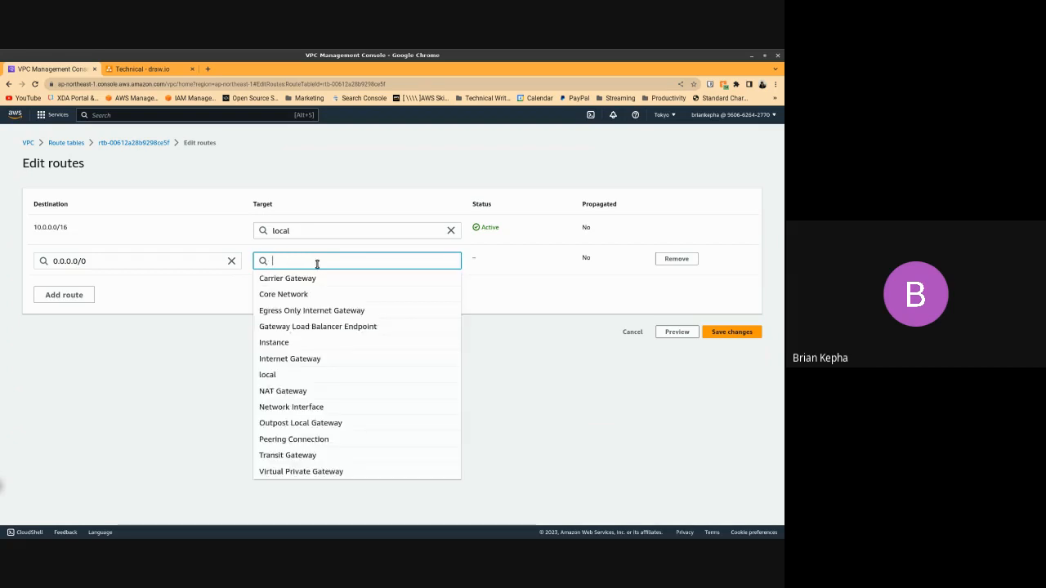
{"action": "left_click", "coordinate": [286, 359]}
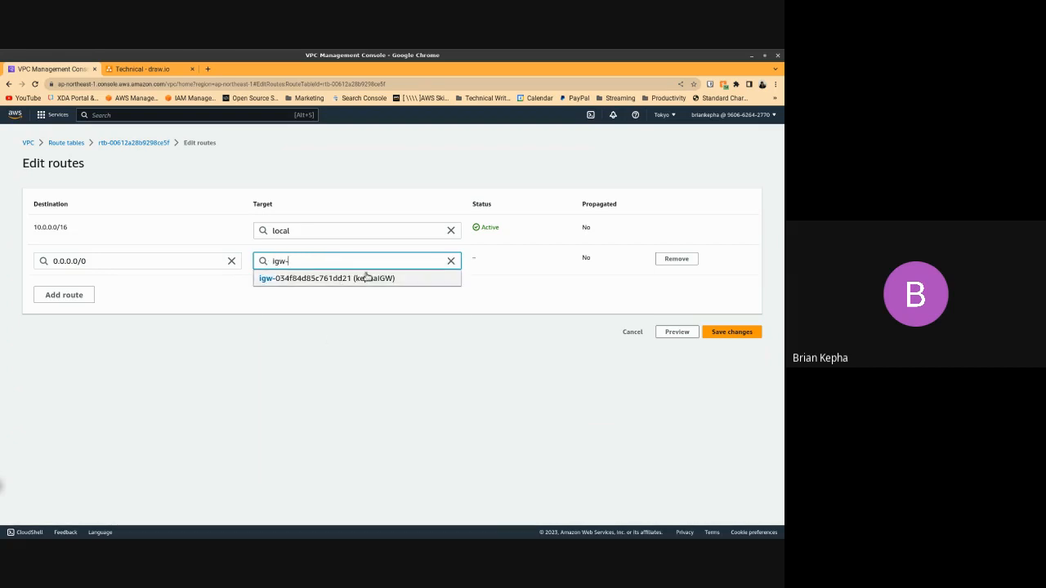
{"action": "left_click", "coordinate": [358, 282]}
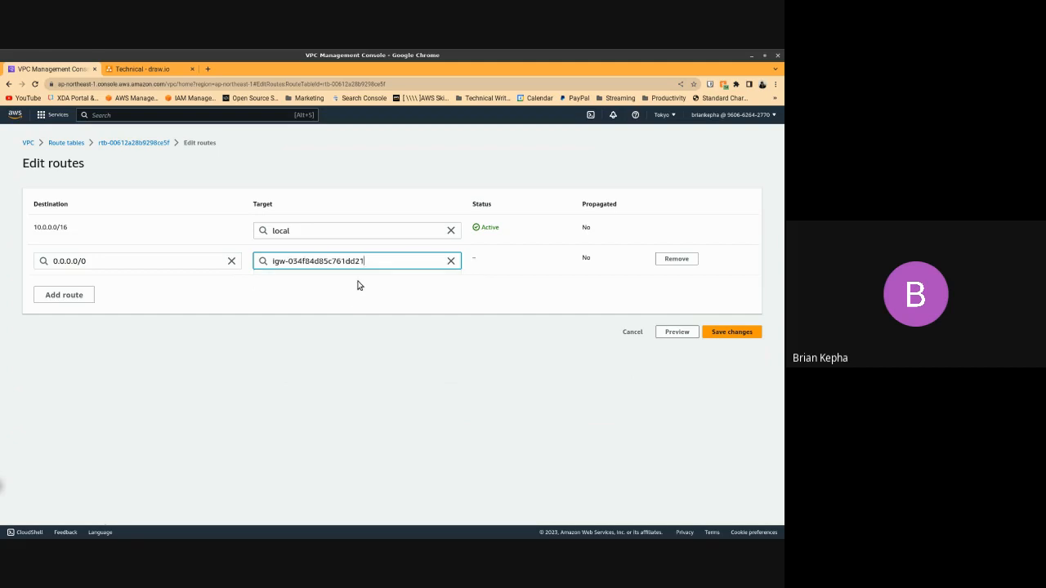
{"action": "left_click", "coordinate": [59, 313]}
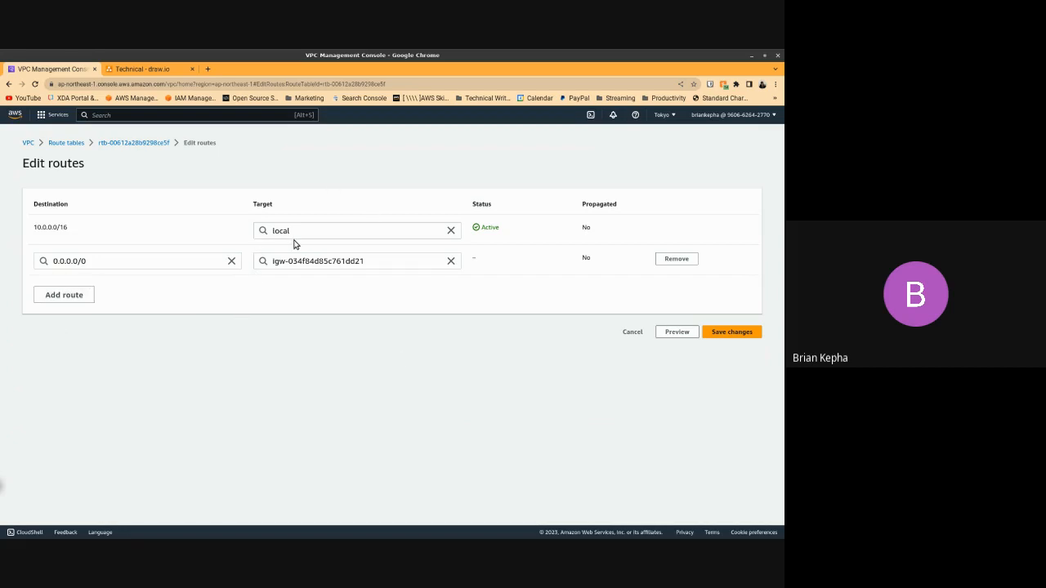
{"action": "left_click", "coordinate": [731, 332]}
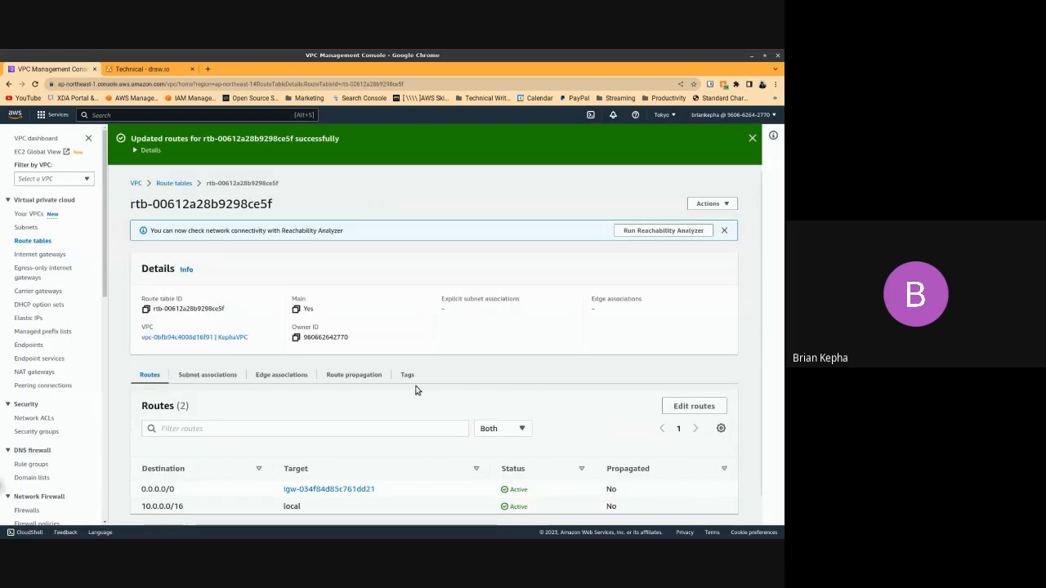
Dismiss the routes-updated banner and view the route table's subnet associations, with publicSubnet only implicit
{"action": "scroll", "coordinate": [349, 444], "scroll_direction": "down", "scroll_amount": 1}
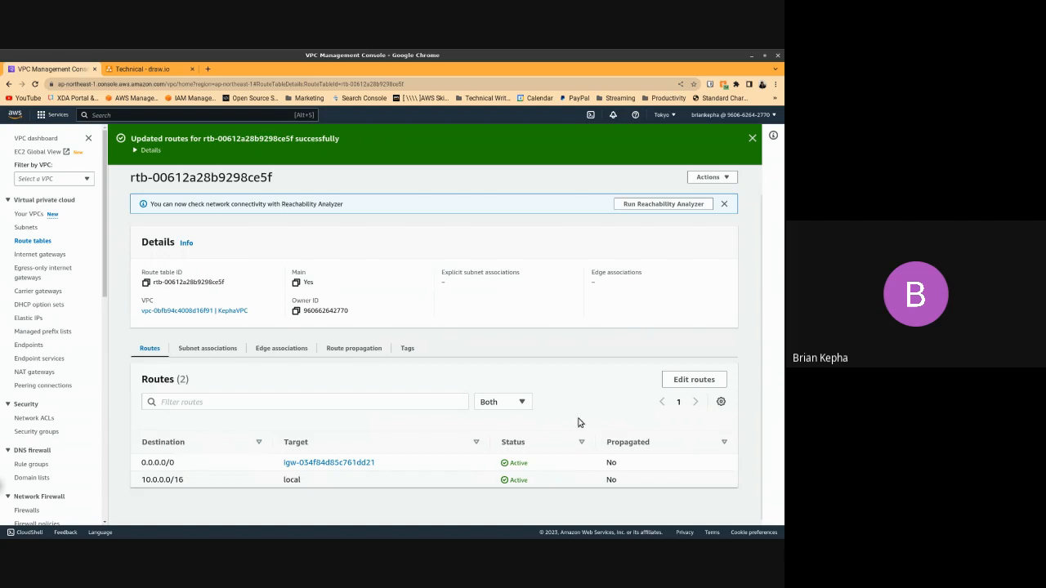
{"action": "left_click", "coordinate": [752, 138]}
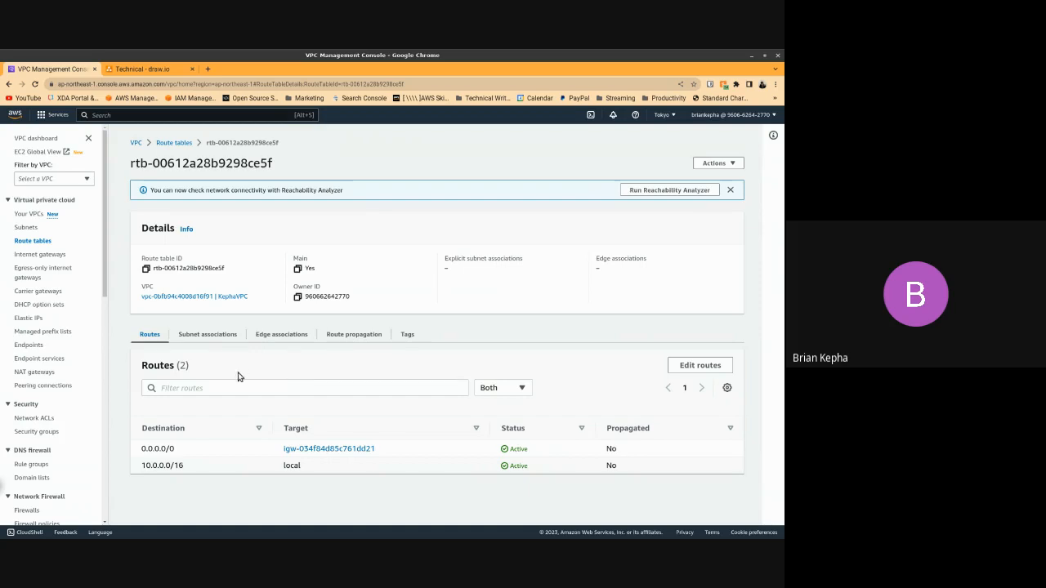
{"action": "left_click", "coordinate": [209, 338]}
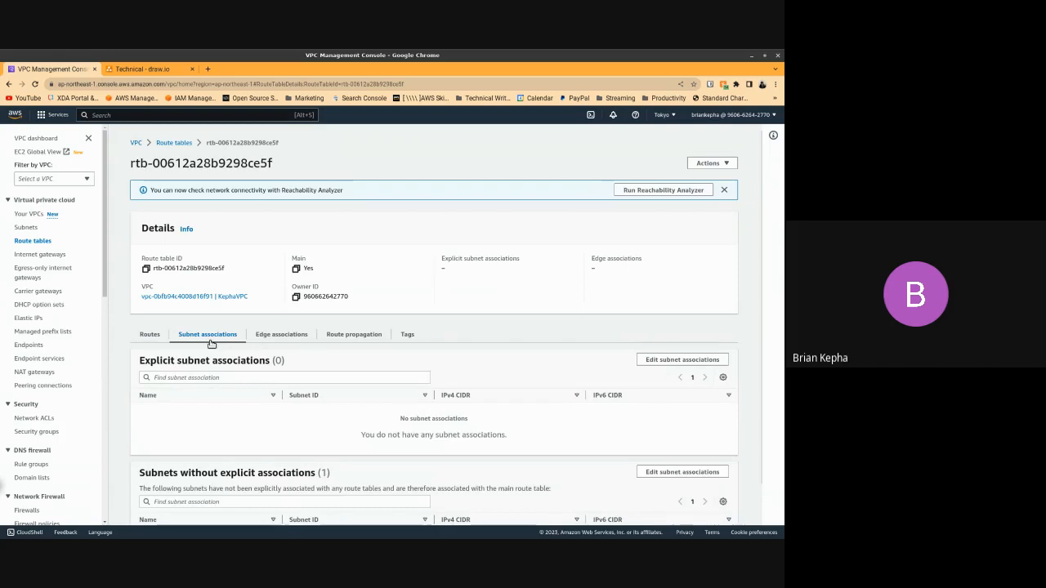
{"action": "left_click", "coordinate": [150, 337]}
{"action": "left_click", "coordinate": [188, 333]}
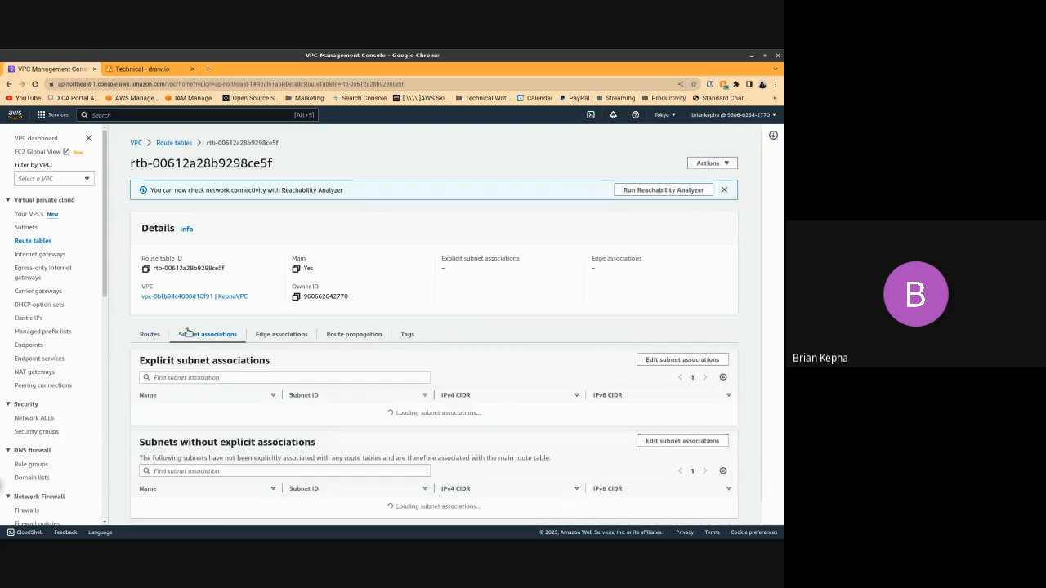
{"action": "scroll", "coordinate": [357, 397], "scroll_direction": "down", "scroll_amount": 1}
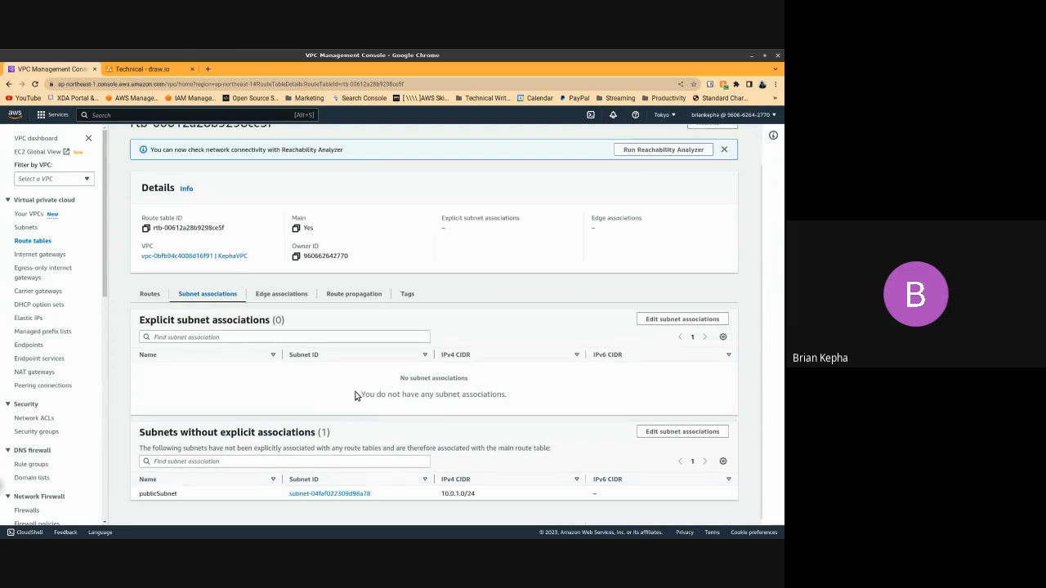
{"action": "left_click_drag", "start_coordinate": [147, 328], "coordinate": [250, 320]}
{"action": "left_click", "coordinate": [312, 322]}
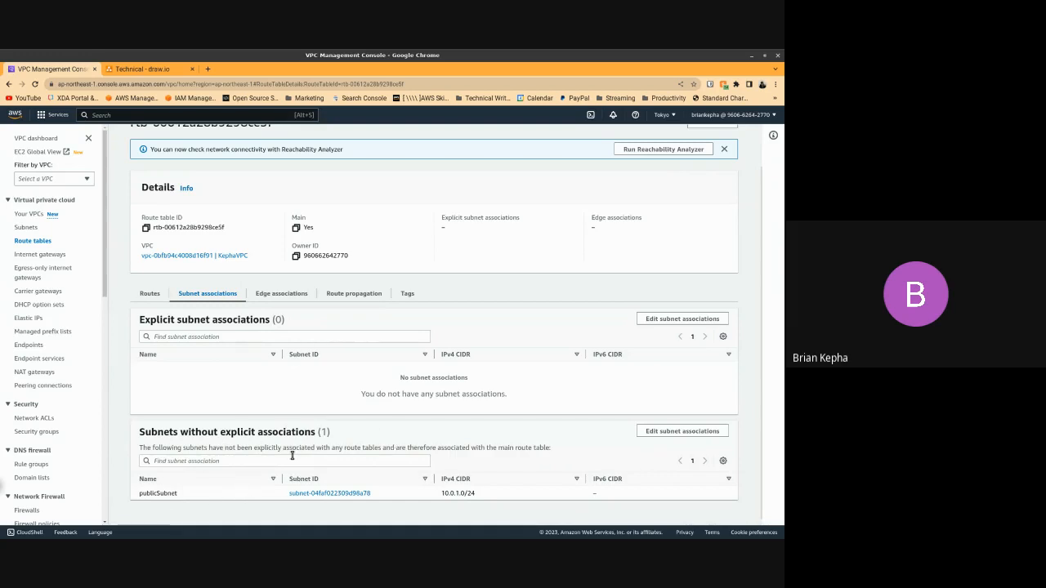
Tick publicSubnet in the route table's subnet association editor and save the association
{"action": "left_click", "coordinate": [696, 319]}
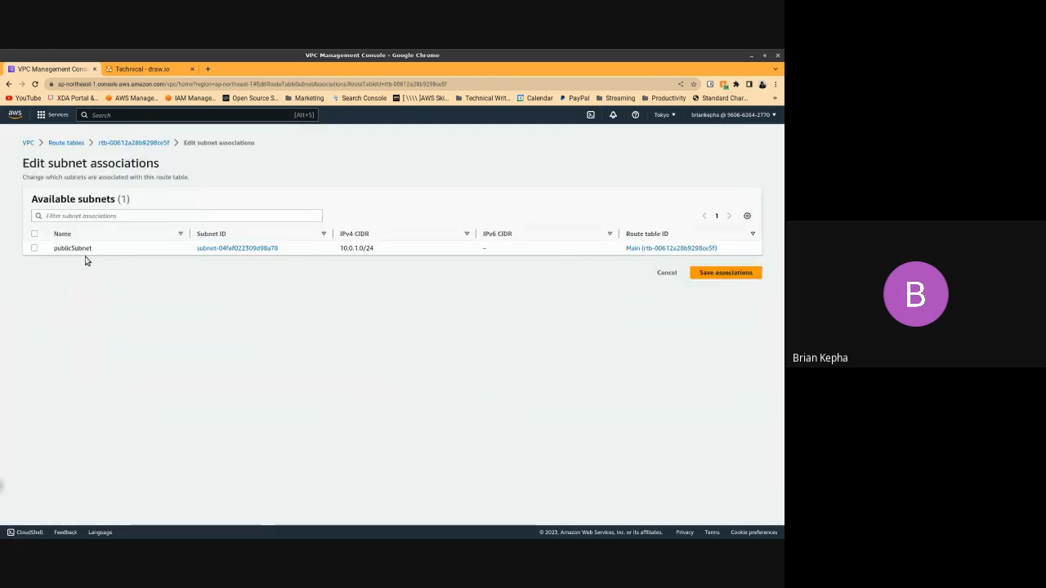
{"action": "left_click", "coordinate": [34, 248]}
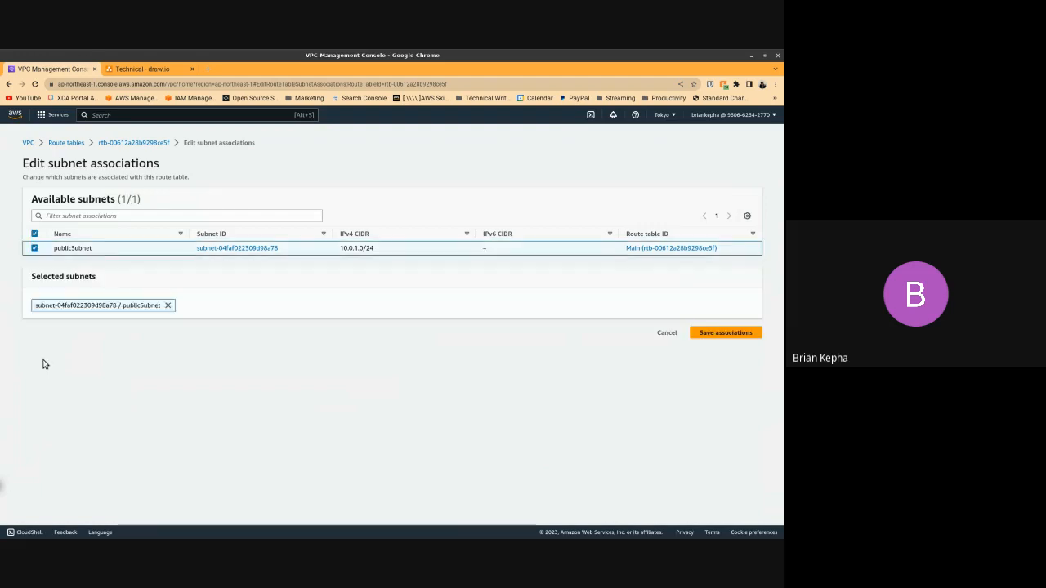
{"action": "left_click", "coordinate": [734, 335]}
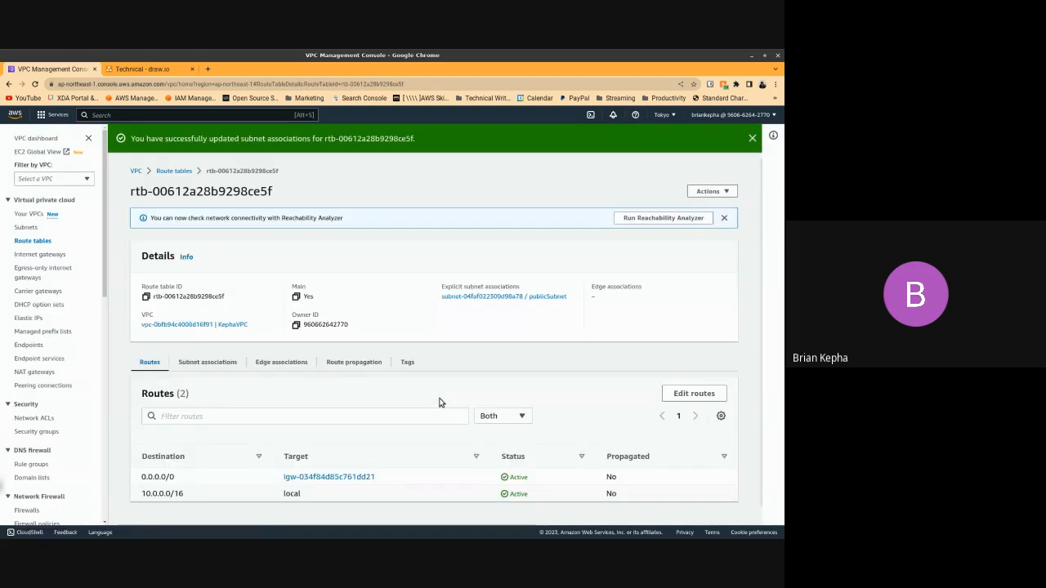
{"action": "scroll", "coordinate": [497, 361], "scroll_direction": "down", "scroll_amount": 1}
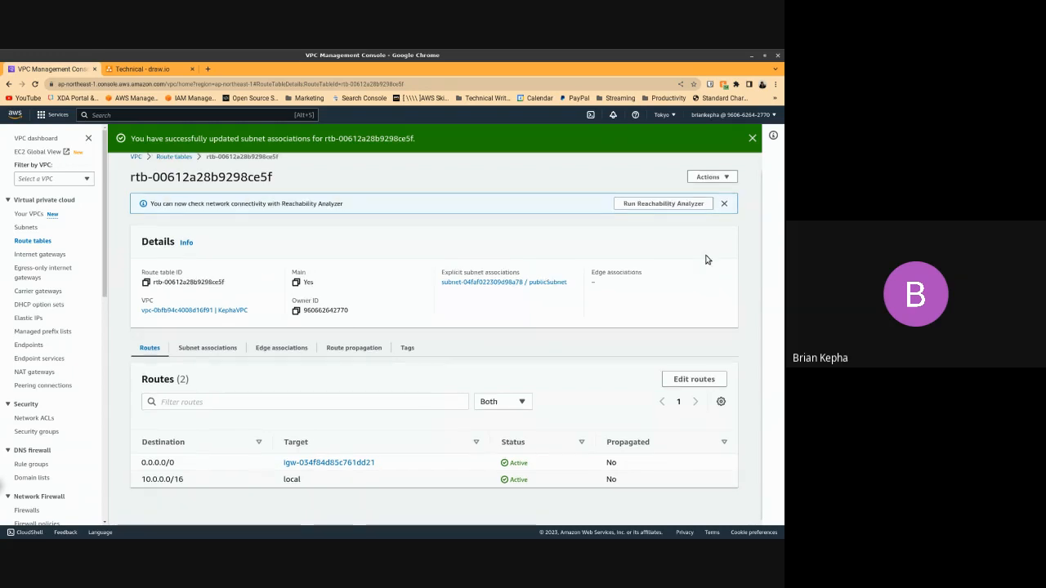
Dismiss the association success banner and switch to the draw.io network diagram
{"action": "left_click", "coordinate": [749, 140]}
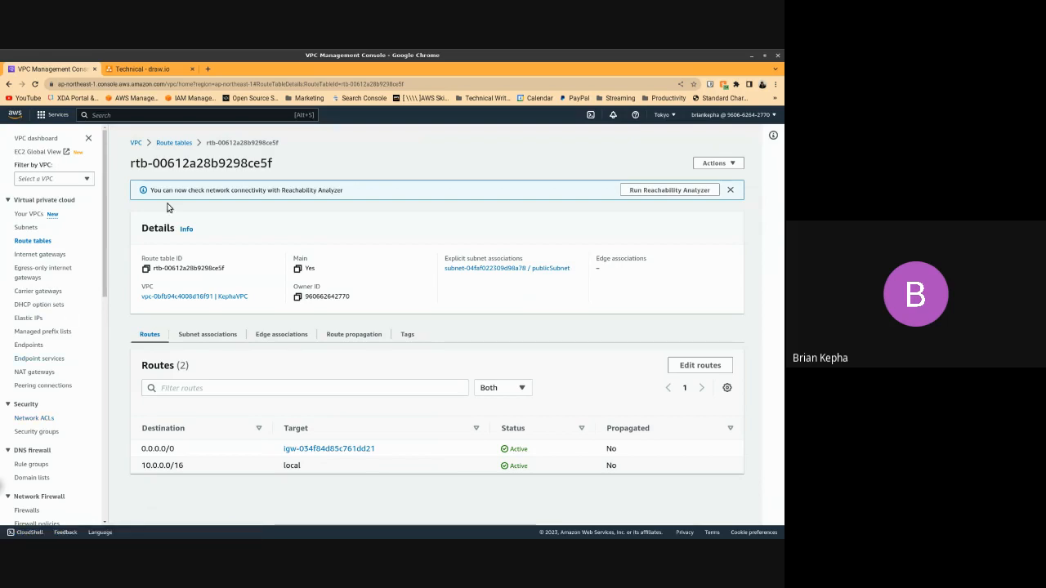
{"action": "left_click", "coordinate": [143, 70]}
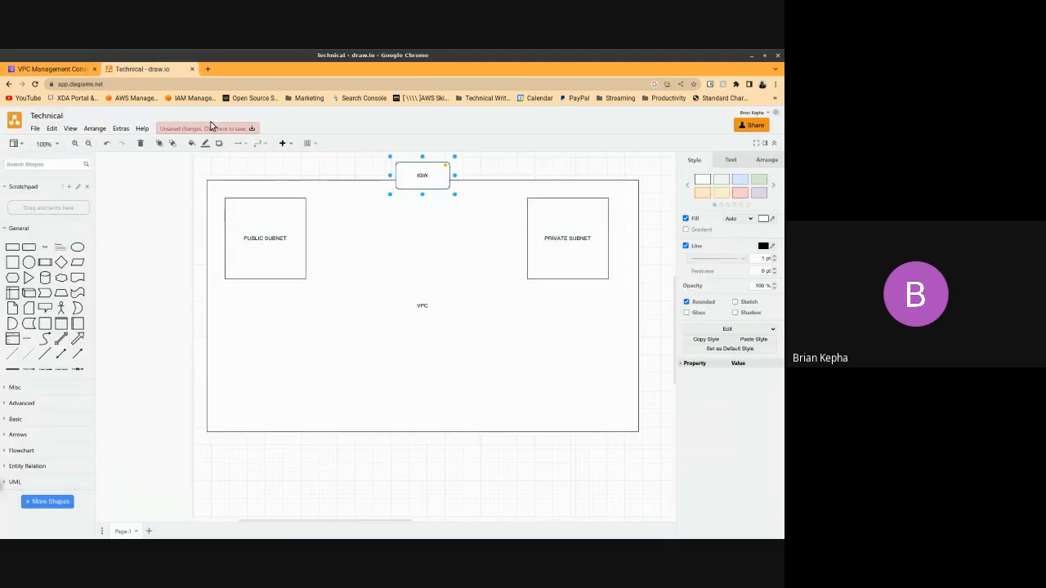
{"action": "left_click", "coordinate": [45, 338]}
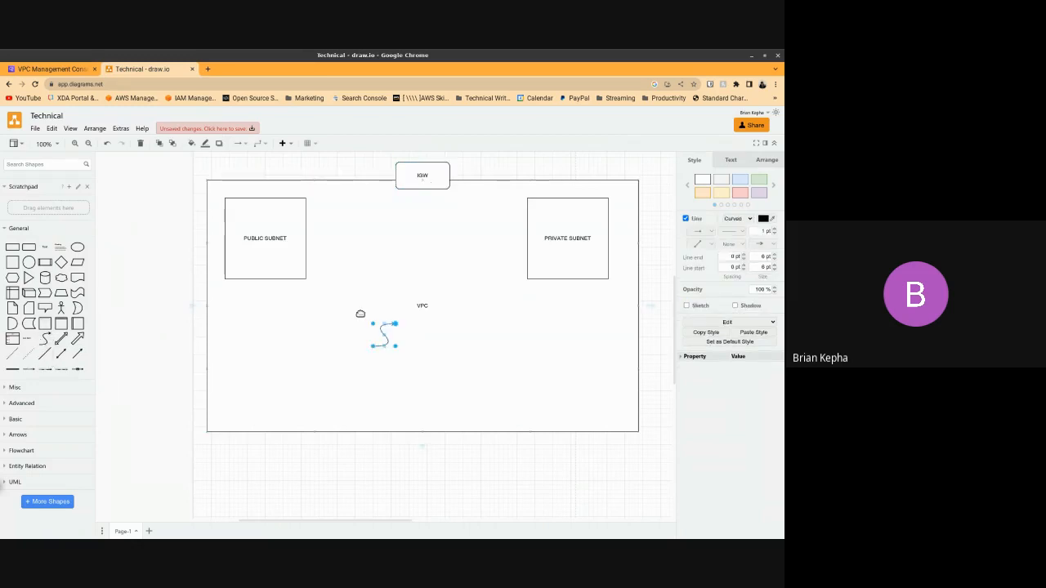
{"action": "left_click_drag", "start_coordinate": [376, 346], "coordinate": [306, 250]}
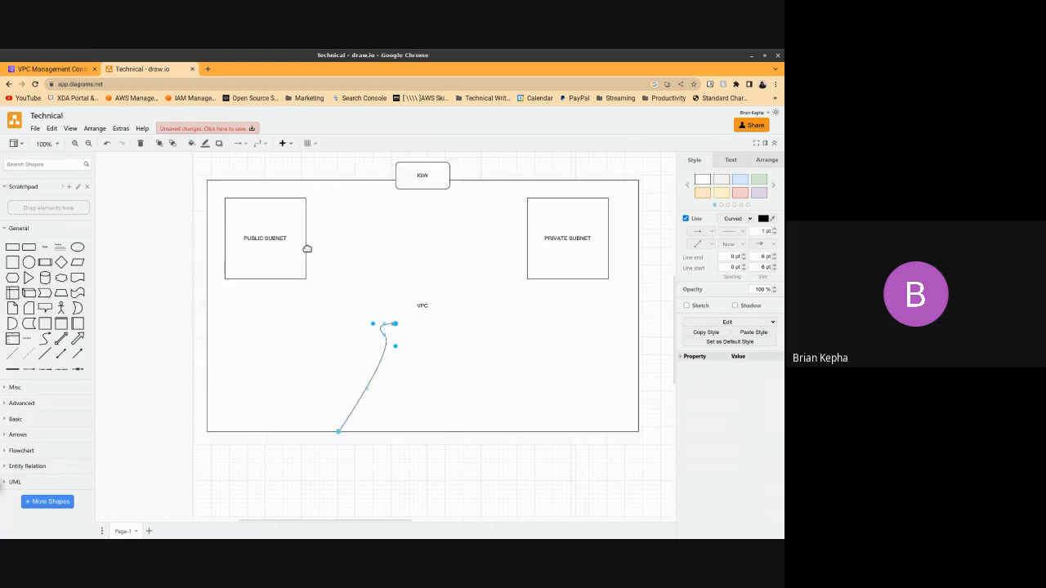
{"action": "key", "text": "ctrl+z"}
{"action": "key", "text": "ctrl+z"}
{"action": "left_click", "coordinate": [45, 355]}
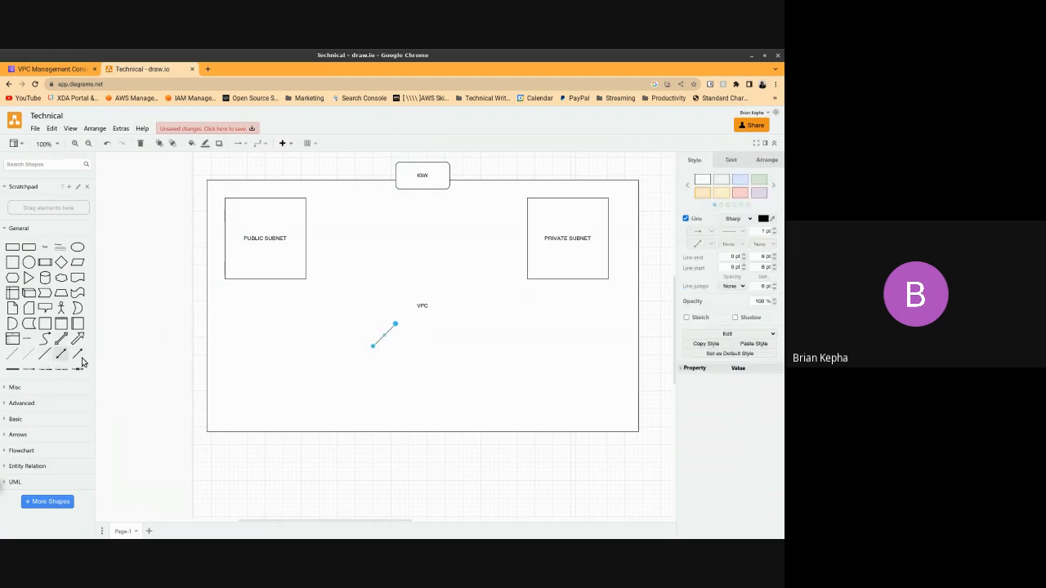
{"action": "left_click_drag", "start_coordinate": [397, 326], "coordinate": [417, 193]}
{"action": "left_click_drag", "start_coordinate": [374, 346], "coordinate": [308, 262]}
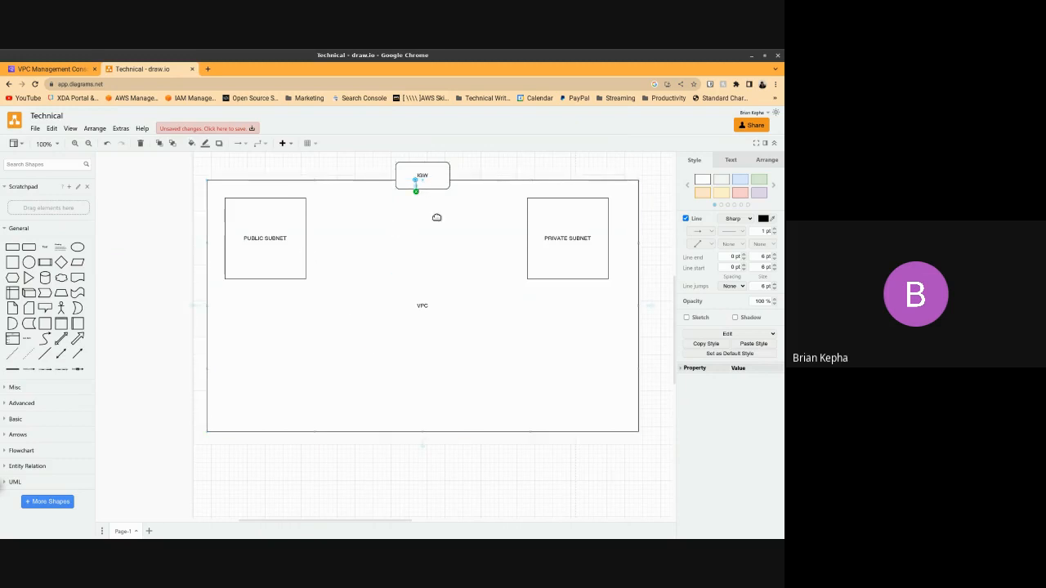
{"action": "key", "text": "ctrl+z"}
{"action": "left_click_drag", "start_coordinate": [371, 345], "coordinate": [356, 329]}
{"action": "key", "text": "ctrl+z"}
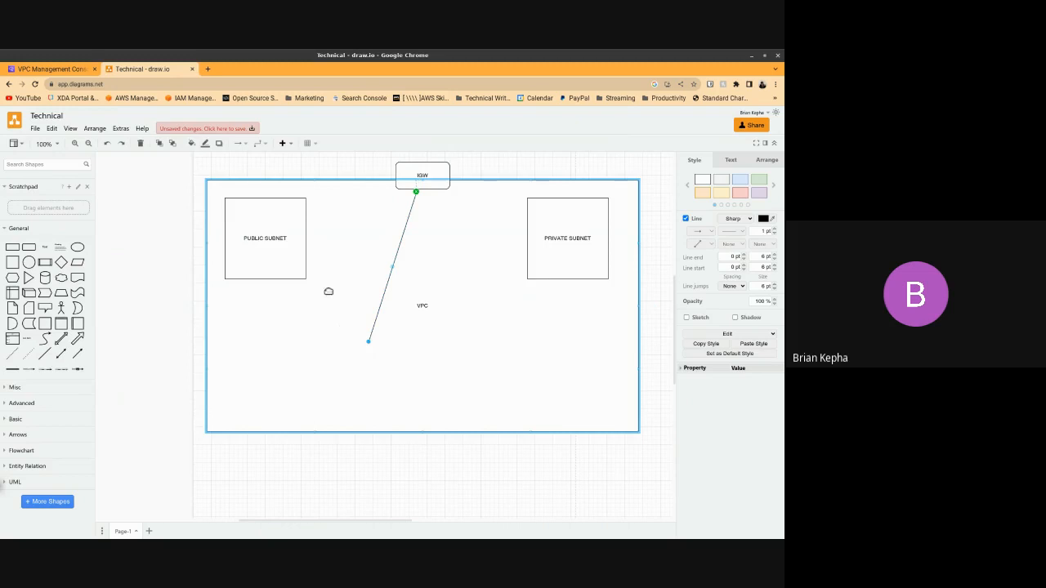
{"action": "left_click_drag", "start_coordinate": [328, 292], "coordinate": [347, 344]}
{"action": "key", "text": "ctrl+z"}
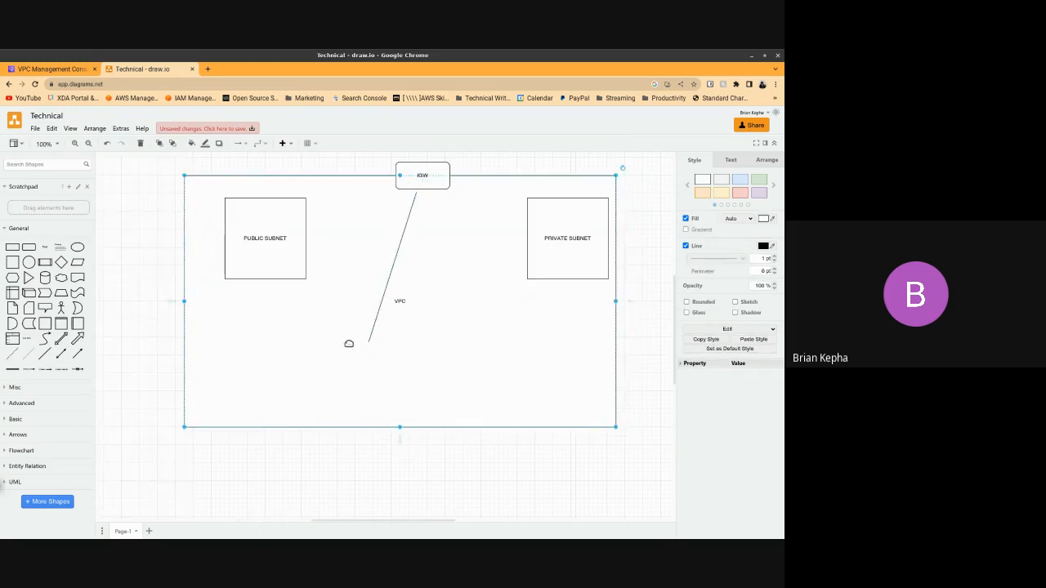
{"action": "key", "text": "ctrl+z"}
{"action": "left_click", "coordinate": [370, 342]}
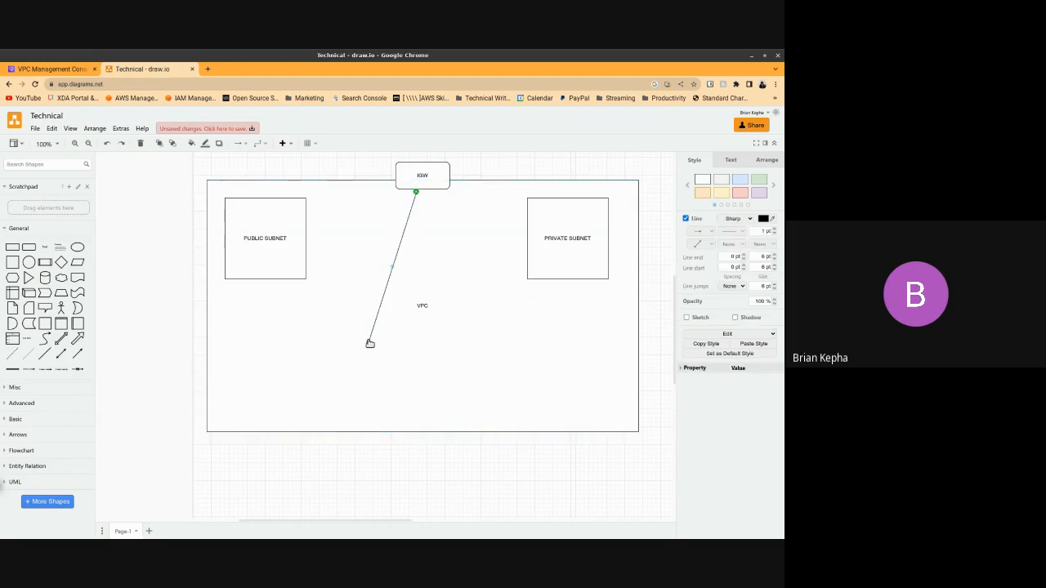
{"action": "left_click_drag", "start_coordinate": [371, 342], "coordinate": [372, 334]}
{"action": "left_click_drag", "start_coordinate": [370, 343], "coordinate": [353, 328]}
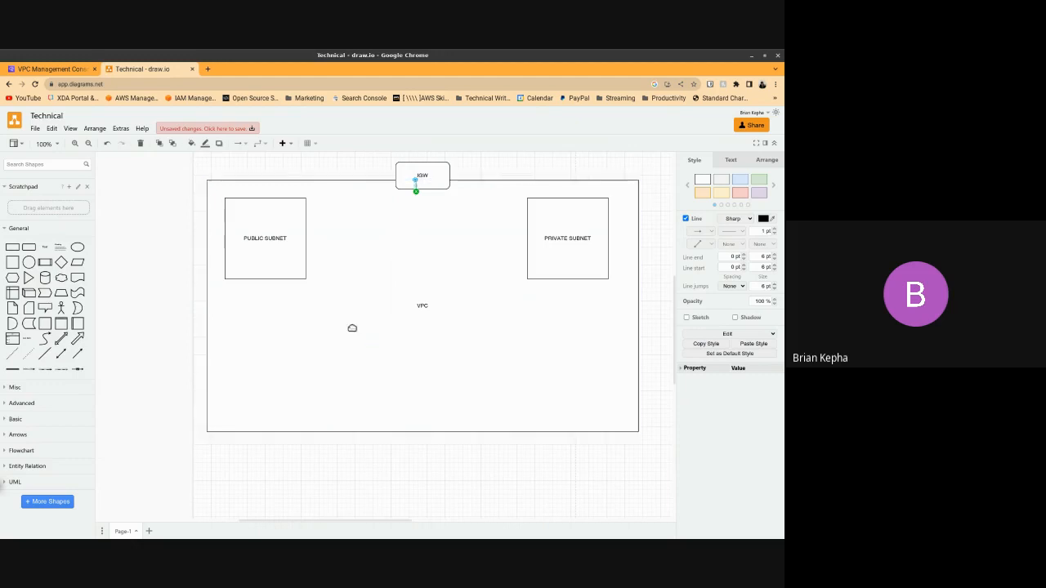
{"action": "key", "text": "ctrl+z"}
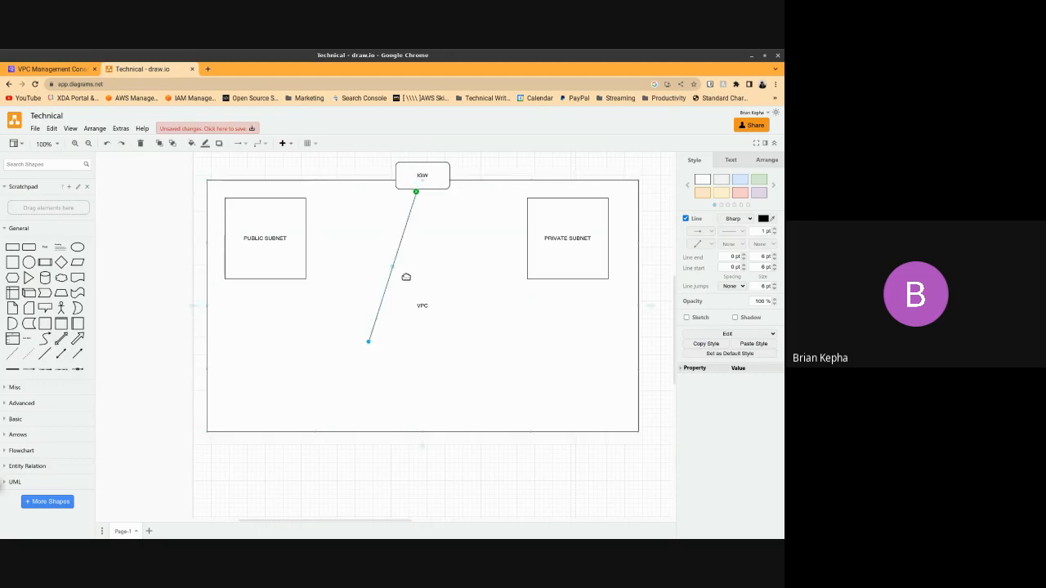
{"action": "left_click", "coordinate": [370, 340]}
{"action": "left_click_drag", "start_coordinate": [393, 266], "coordinate": [306, 238]}
{"action": "key", "text": "ctrl+z"}
{"action": "left_click", "coordinate": [401, 357]}
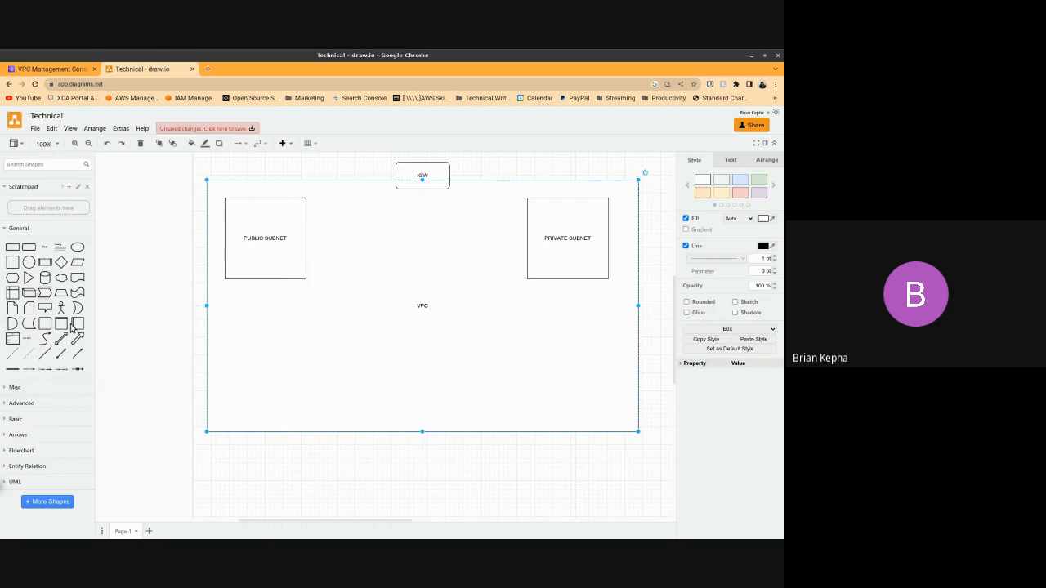
{"action": "left_click_drag", "start_coordinate": [46, 360], "coordinate": [418, 195]}
{"action": "key", "text": "ctrl+z"}
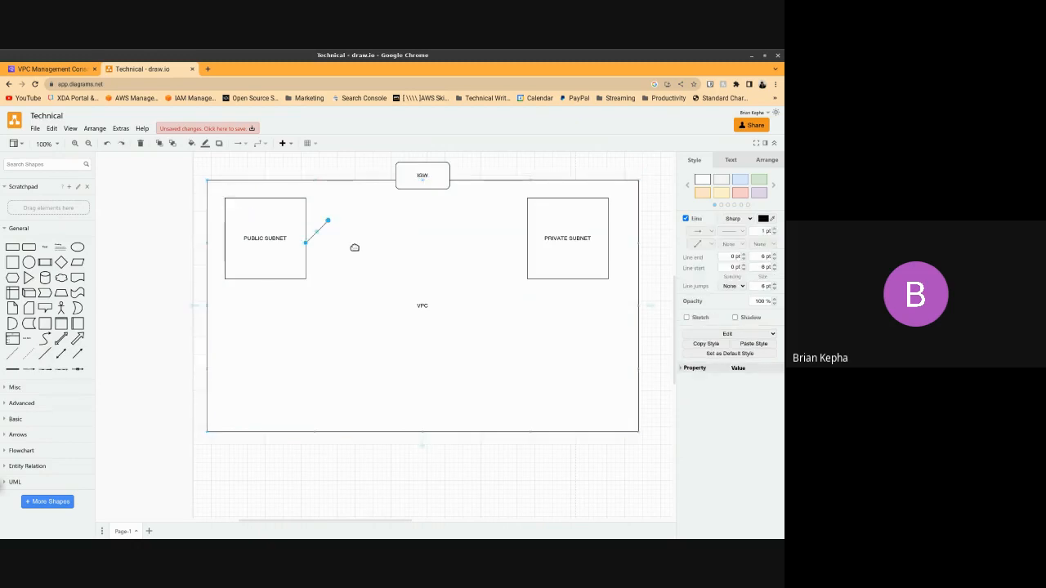
{"action": "left_click_drag", "start_coordinate": [323, 219], "coordinate": [379, 212]}
{"action": "key", "text": "ctrl+z"}
{"action": "left_click_drag", "start_coordinate": [318, 231], "coordinate": [402, 214]}
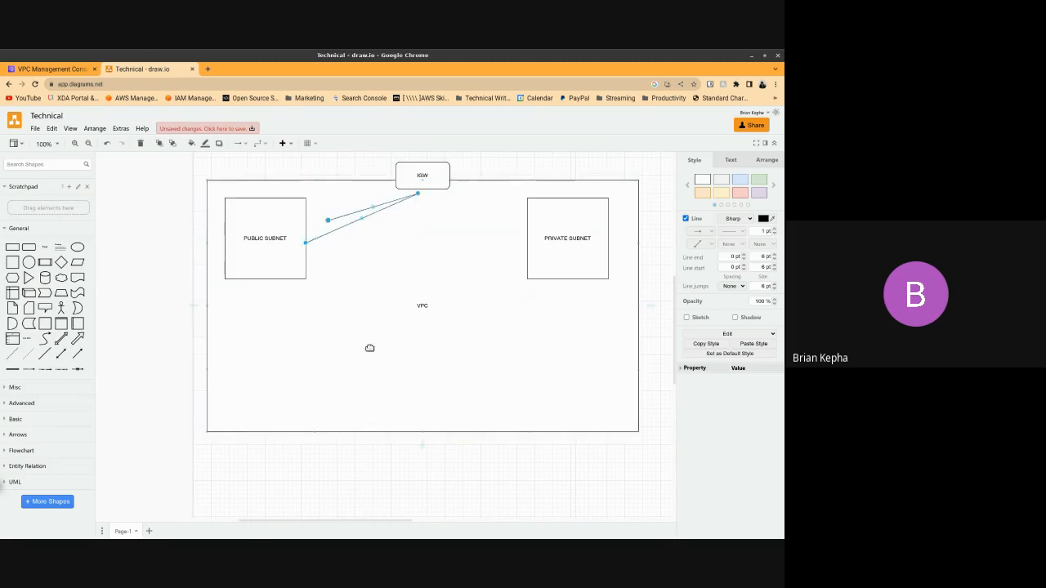
{"action": "key", "text": "ctrl+z"}
{"action": "key", "text": "ctrl+z"}
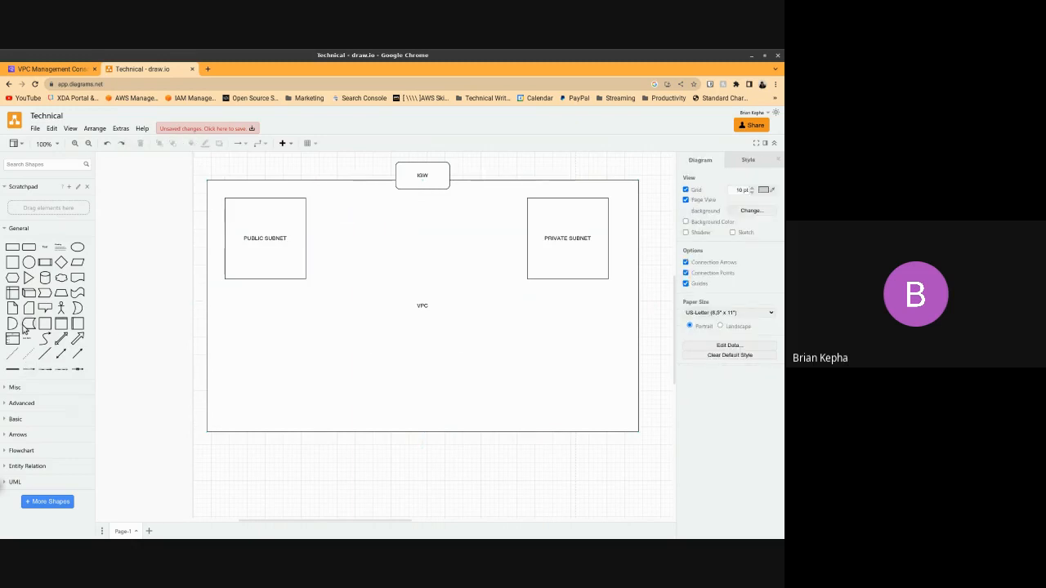
{"action": "left_click", "coordinate": [46, 69]}
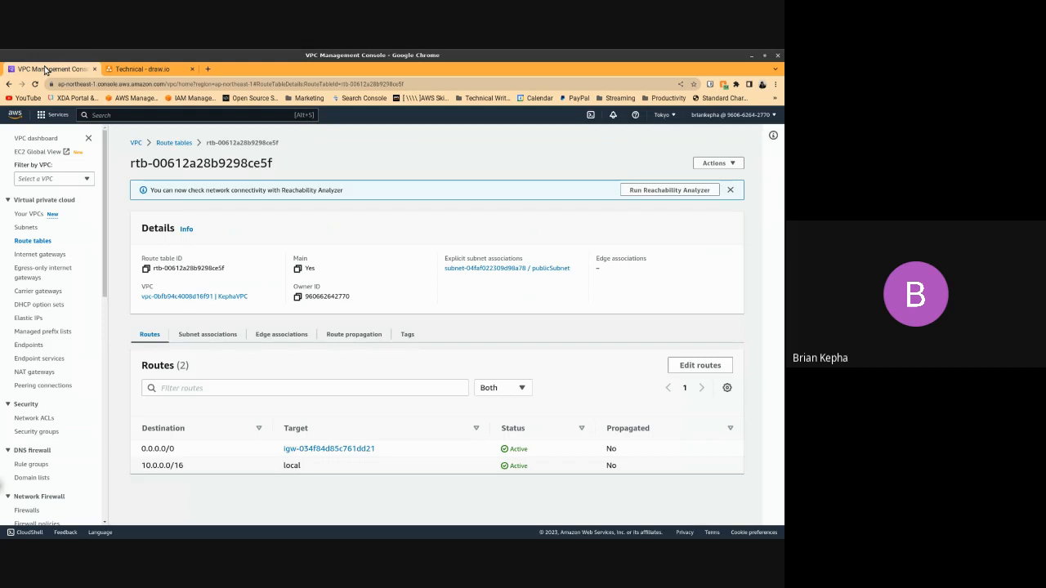
{"action": "left_click", "coordinate": [147, 69]}
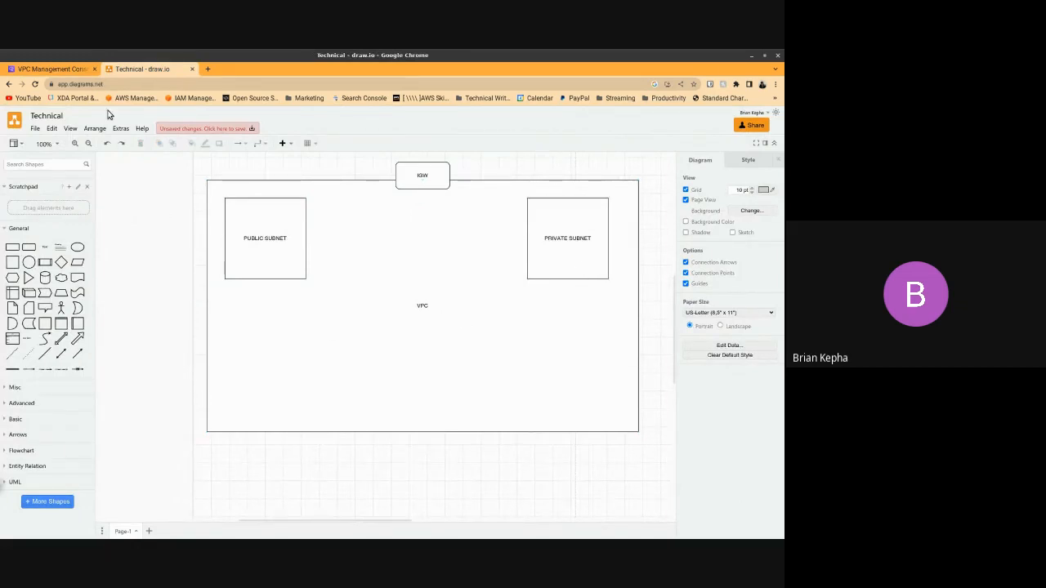
{"action": "left_click", "coordinate": [66, 72]}
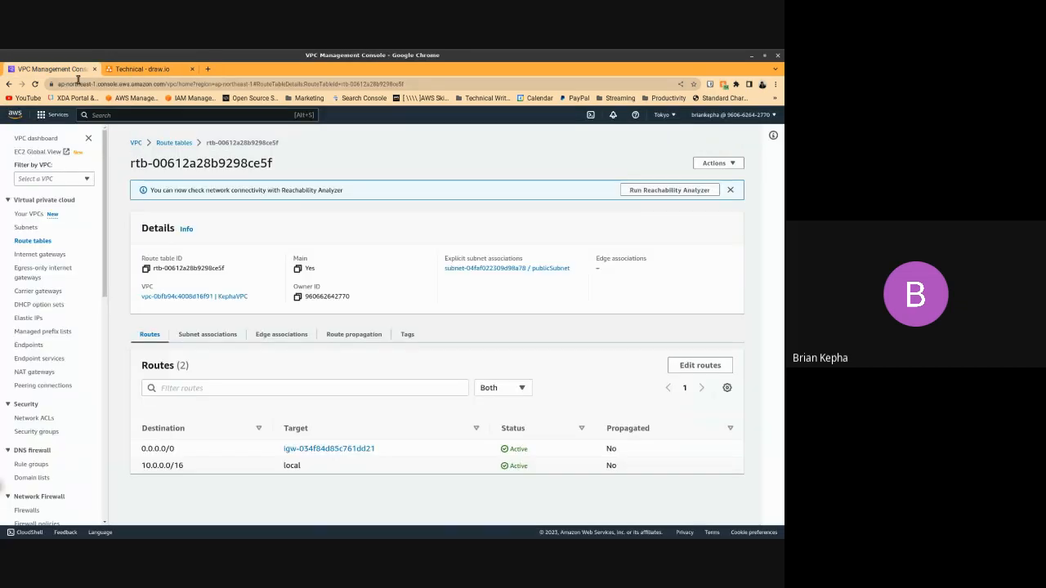
{"action": "left_click", "coordinate": [121, 72]}
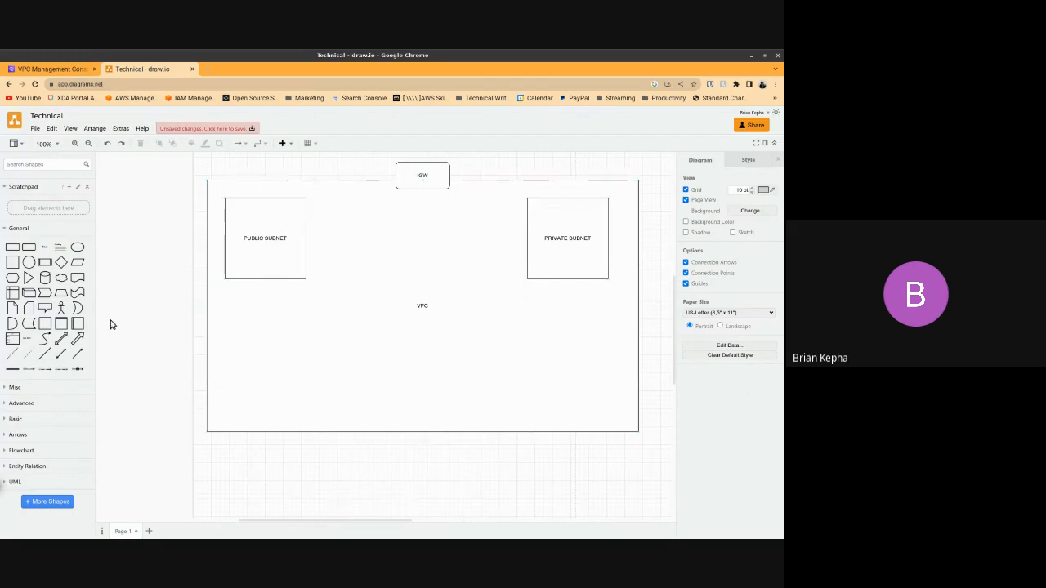
Add a peach-filled square behind PRIVATE SUBNET inside the VPC box
{"action": "left_click", "coordinate": [13, 261]}
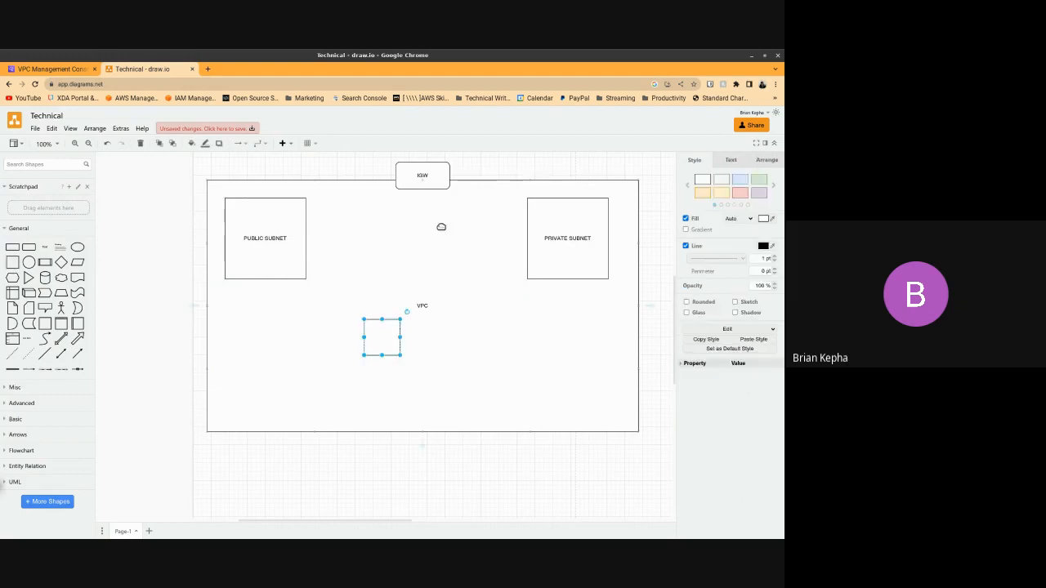
{"action": "left_click_drag", "start_coordinate": [368, 342], "coordinate": [625, 296]}
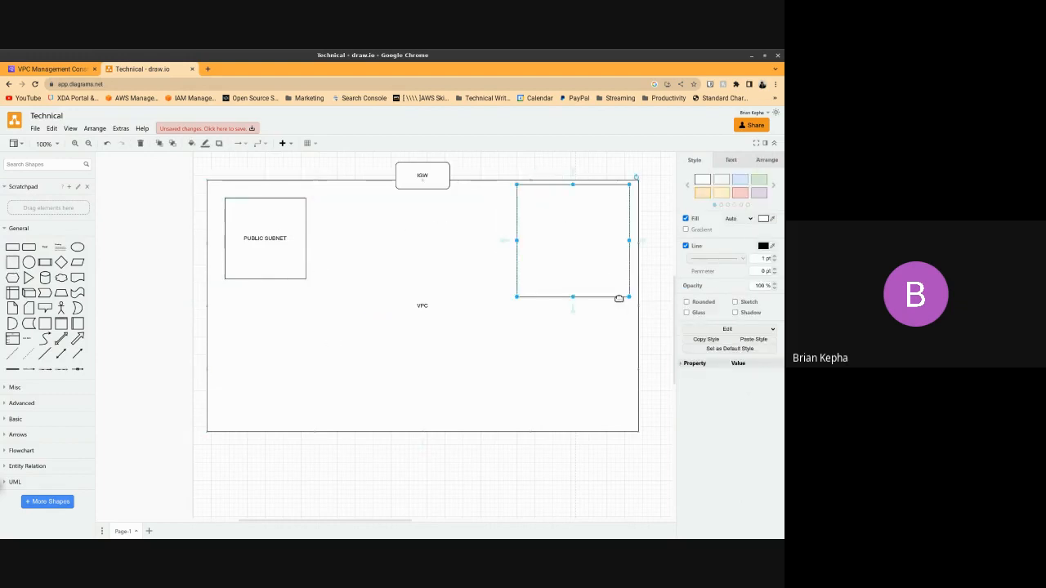
{"action": "right_click", "coordinate": [584, 266]}
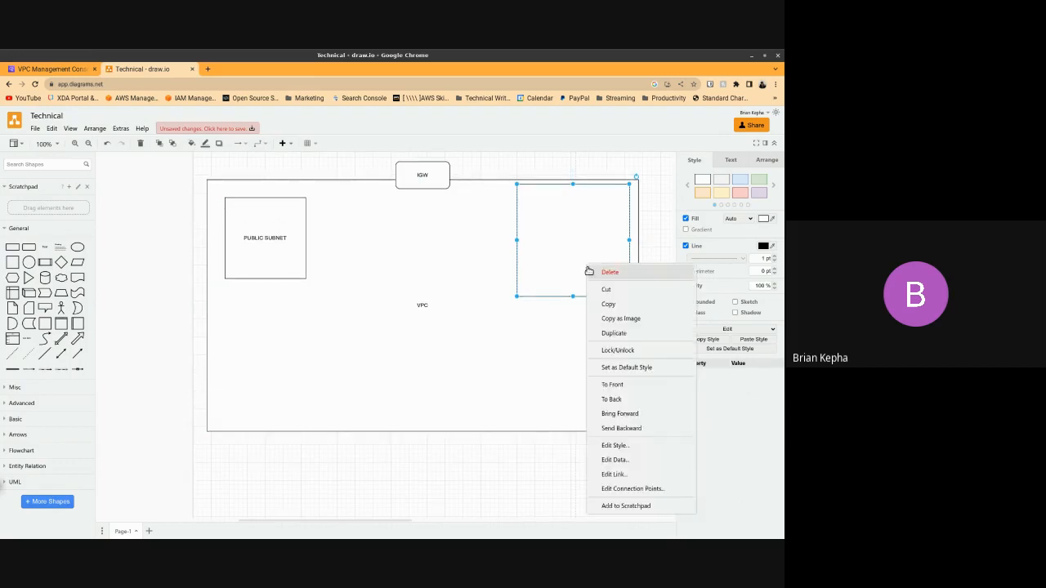
{"action": "left_click", "coordinate": [705, 195]}
{"action": "right_click", "coordinate": [568, 238]}
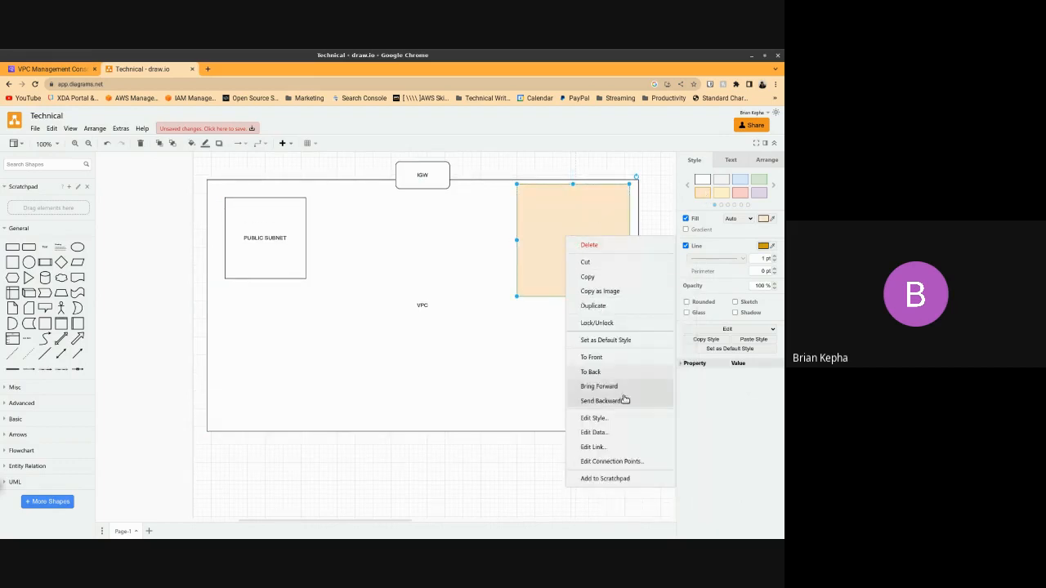
{"action": "left_click", "coordinate": [599, 372]}
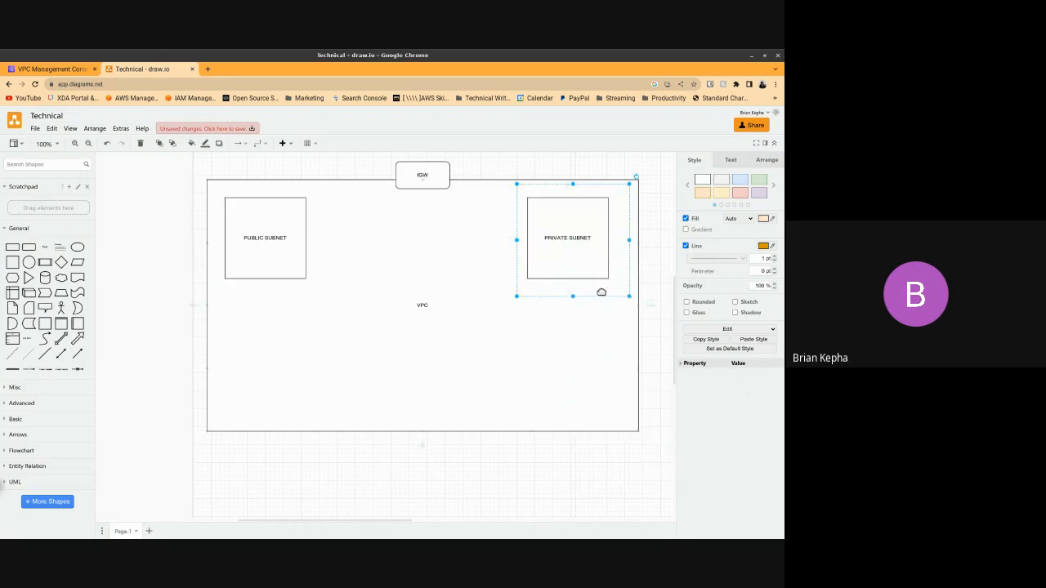
{"action": "left_click_drag", "start_coordinate": [601, 291], "coordinate": [597, 292]}
{"action": "left_click", "coordinate": [571, 294]}
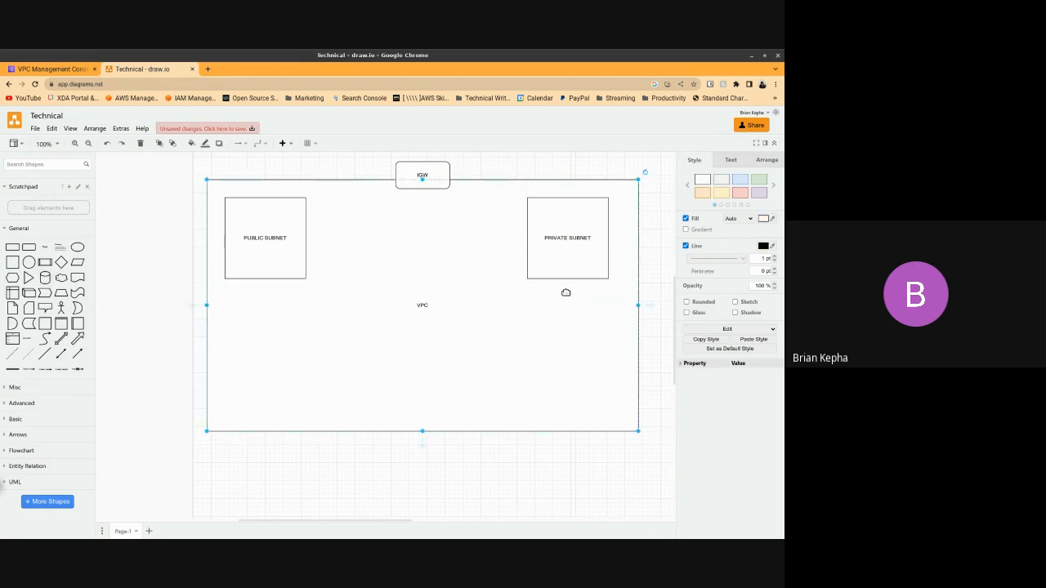
Add a peach-filled square sized over PUBLIC SUBNET and send it to the back
{"action": "left_click_drag", "start_coordinate": [12, 261], "coordinate": [215, 197]}
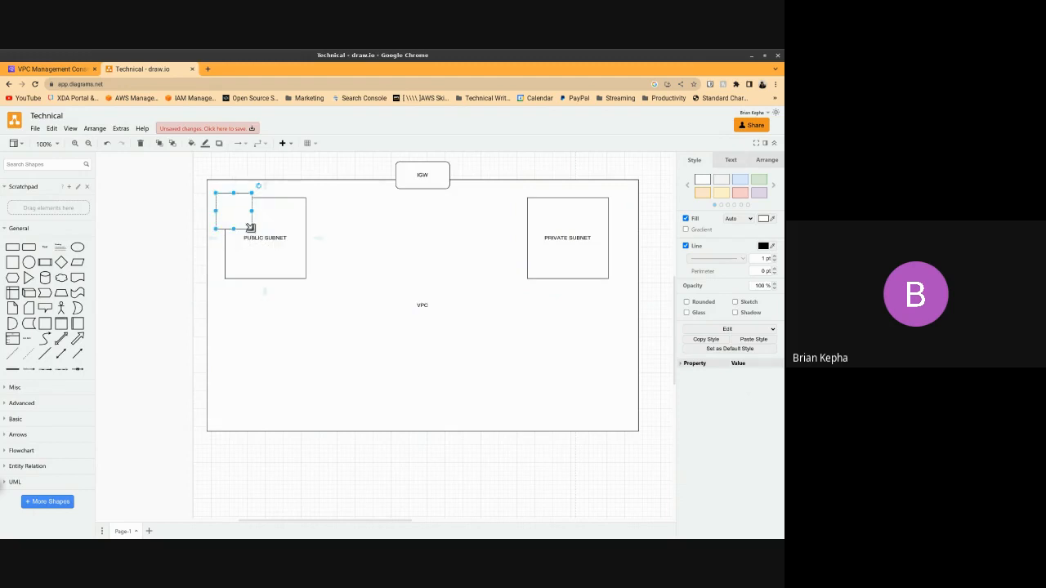
{"action": "left_click_drag", "start_coordinate": [248, 228], "coordinate": [336, 291]}
{"action": "right_click", "coordinate": [306, 283]}
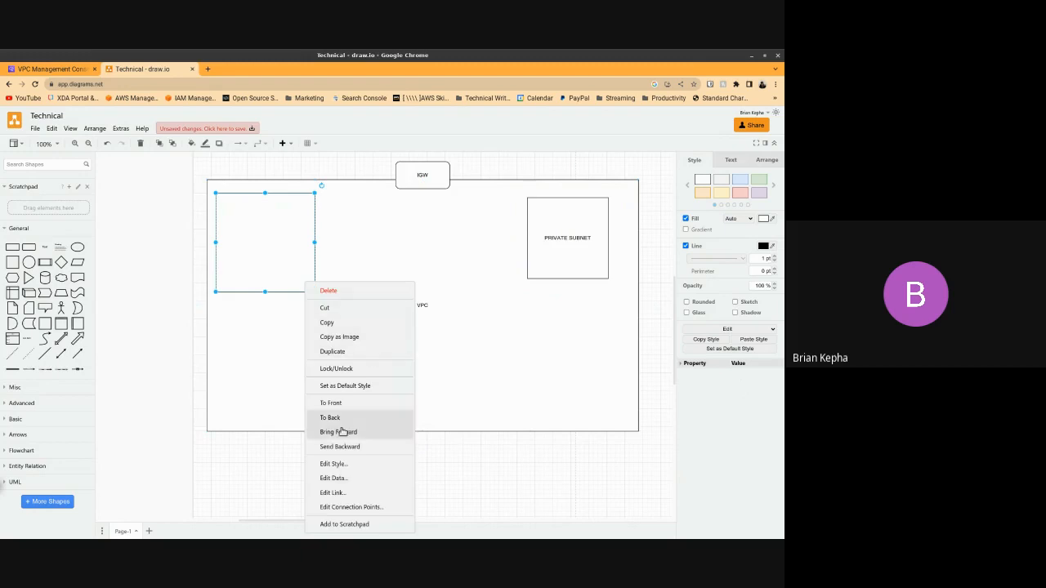
{"action": "left_click", "coordinate": [703, 193]}
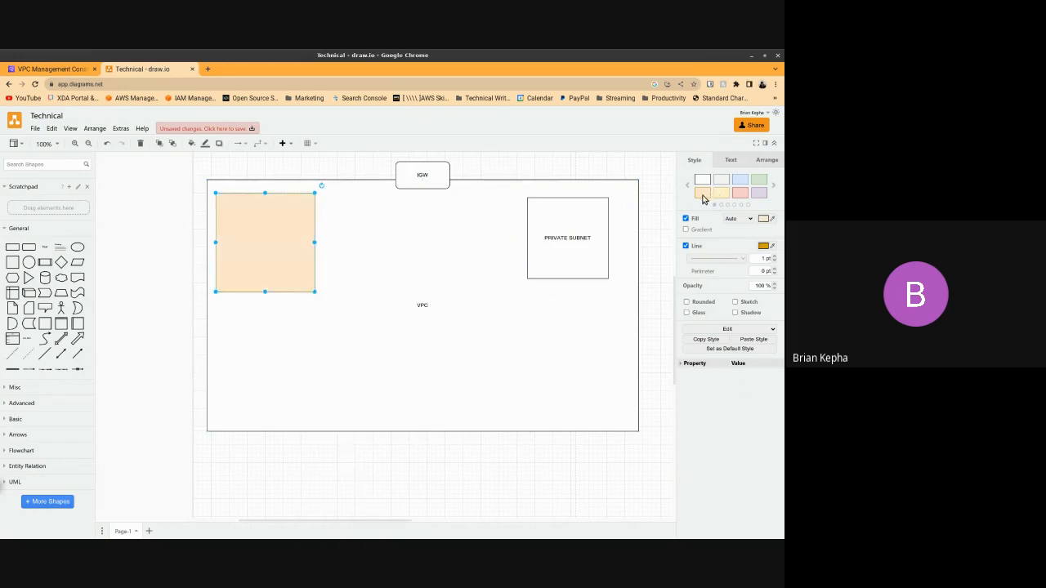
{"action": "right_click", "coordinate": [277, 261]}
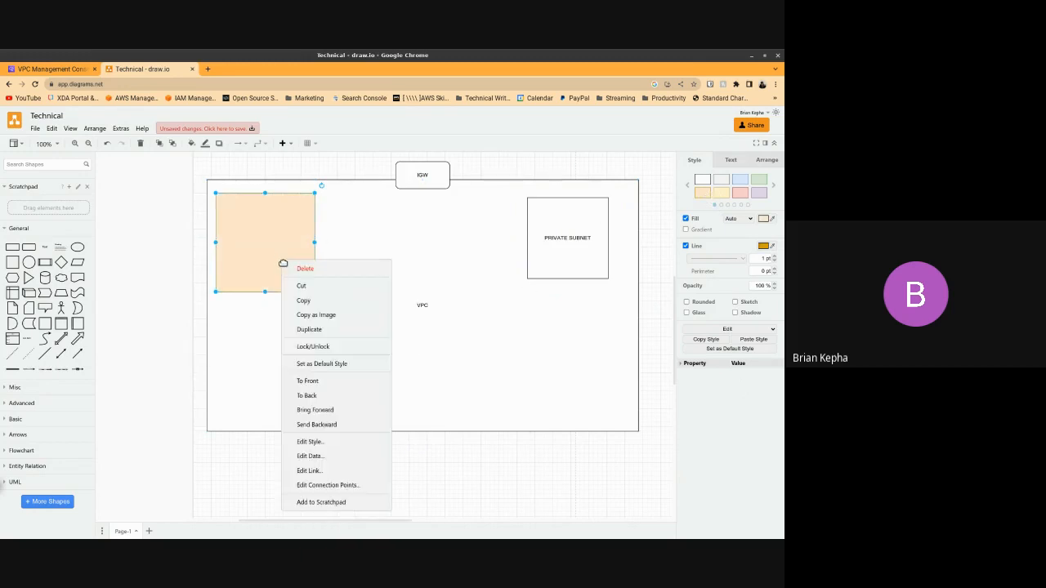
{"action": "left_click", "coordinate": [307, 399]}
Send the VPC box behind both peach squares and nudge the squares into alignment
{"action": "right_click", "coordinate": [496, 288]}
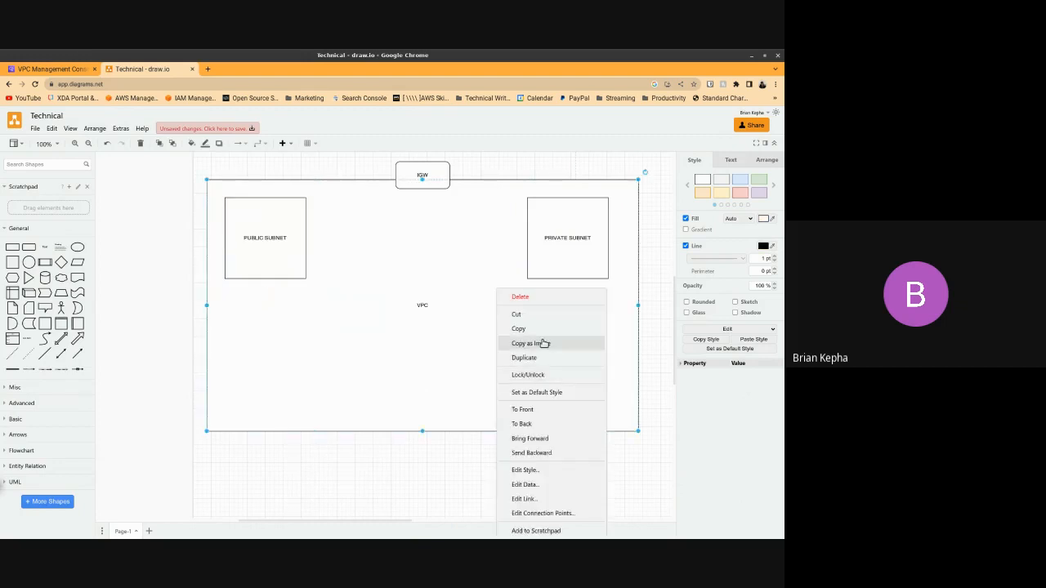
{"action": "left_click", "coordinate": [523, 424]}
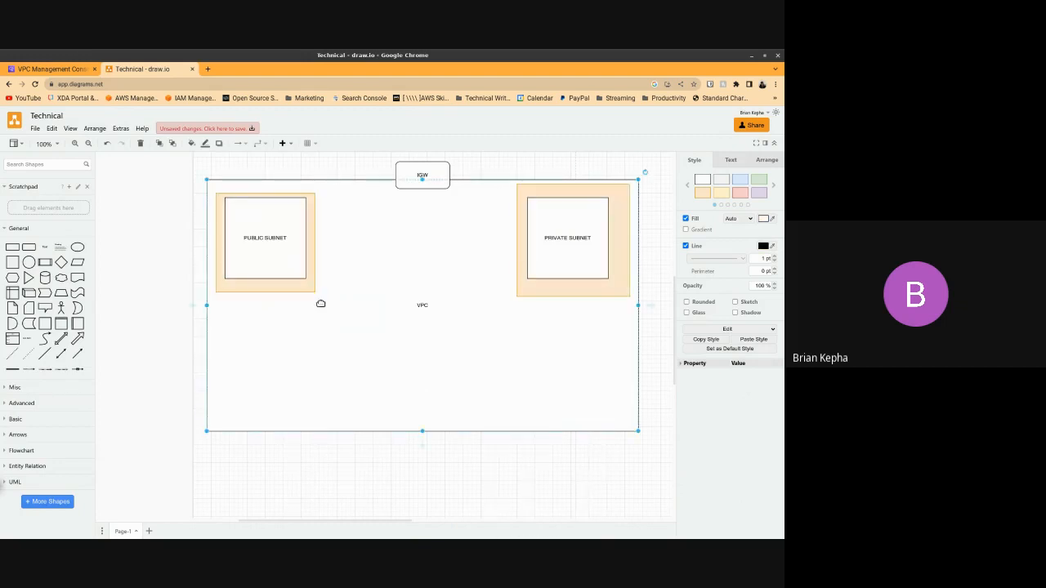
{"action": "left_click", "coordinate": [591, 290]}
{"action": "left_click_drag", "start_coordinate": [592, 290], "coordinate": [586, 290]}
{"action": "left_click_drag", "start_coordinate": [307, 287], "coordinate": [307, 285]}
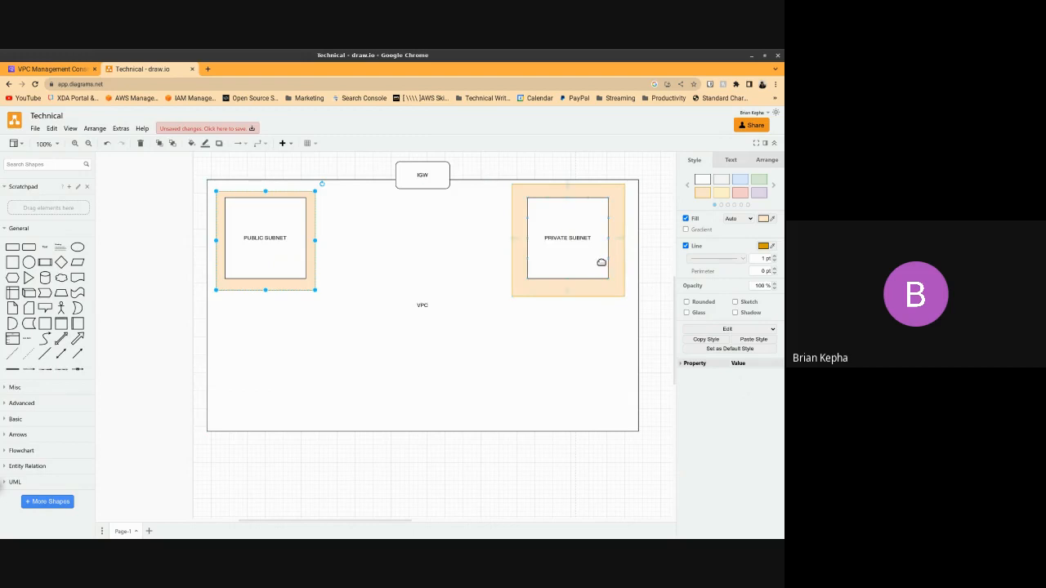
{"action": "key", "text": "Down"}
{"action": "key", "text": "Down"}
{"action": "key", "text": "Up"}
{"action": "key", "text": "Up"}
{"action": "left_click", "coordinate": [301, 372]}
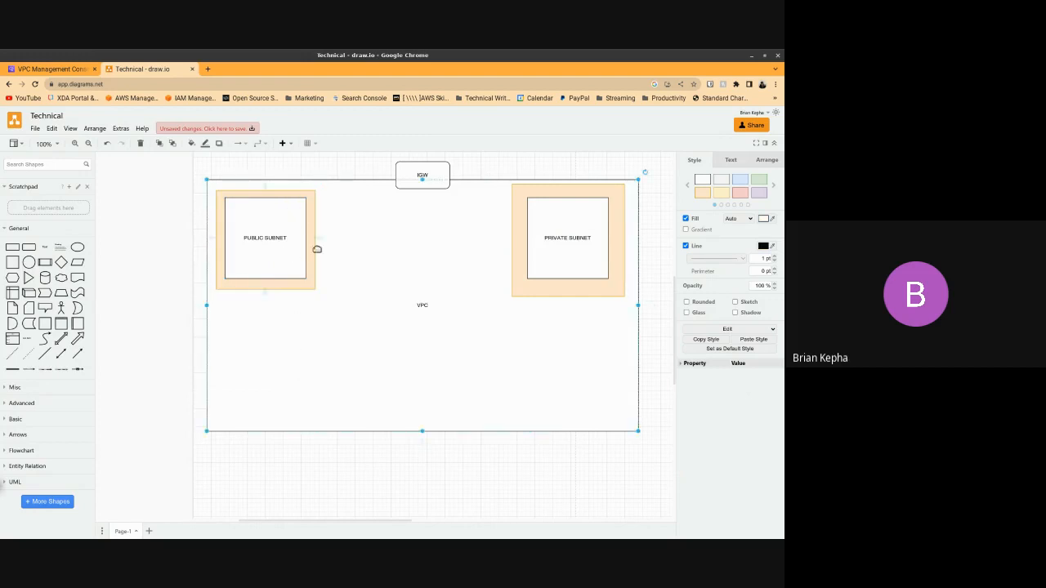
Compare the VPC route table page with the draw.io diagram, then start a console search for EC2
{"action": "left_click", "coordinate": [35, 71]}
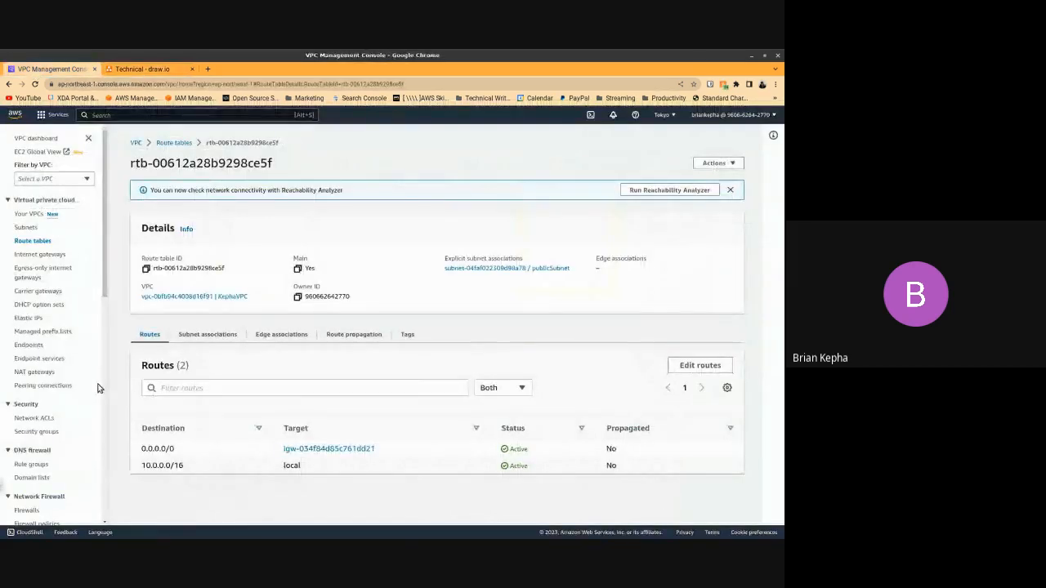
{"action": "scroll", "coordinate": [58, 256], "scroll_direction": "down", "scroll_amount": 3}
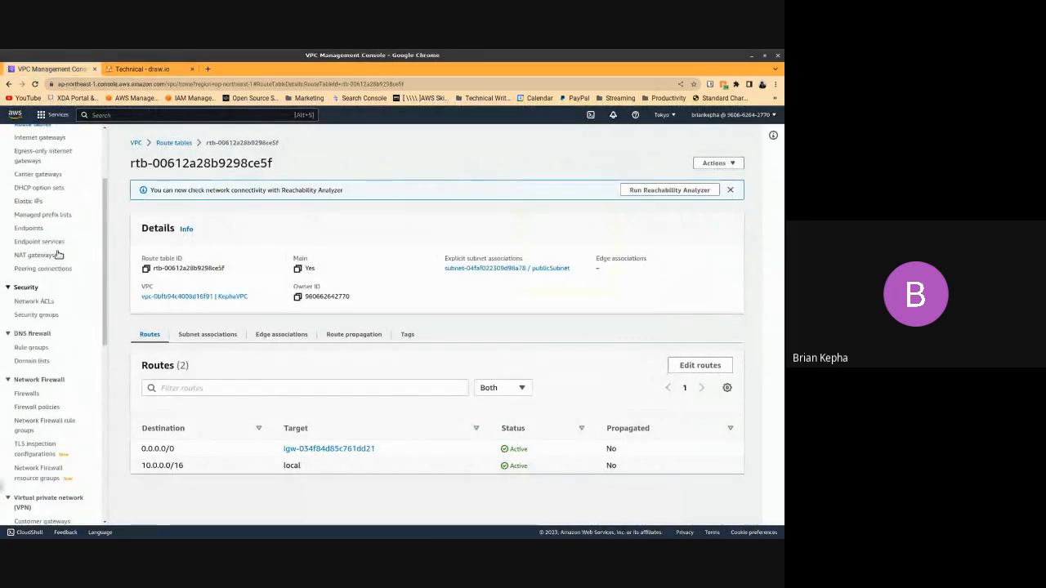
{"action": "scroll", "coordinate": [58, 255], "scroll_direction": "up", "scroll_amount": 2}
{"action": "left_click", "coordinate": [151, 69]}
{"action": "scroll", "coordinate": [474, 291], "scroll_direction": "up", "scroll_amount": 4}
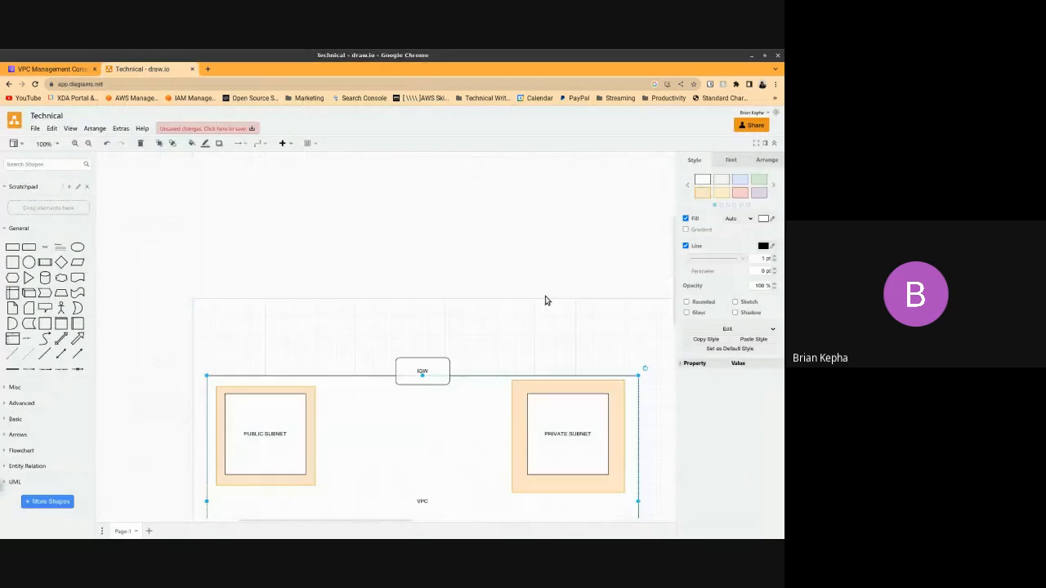
{"action": "scroll", "coordinate": [547, 299], "scroll_direction": "down", "scroll_amount": 6}
{"action": "scroll", "coordinate": [490, 293], "scroll_direction": "up", "scroll_amount": 3}
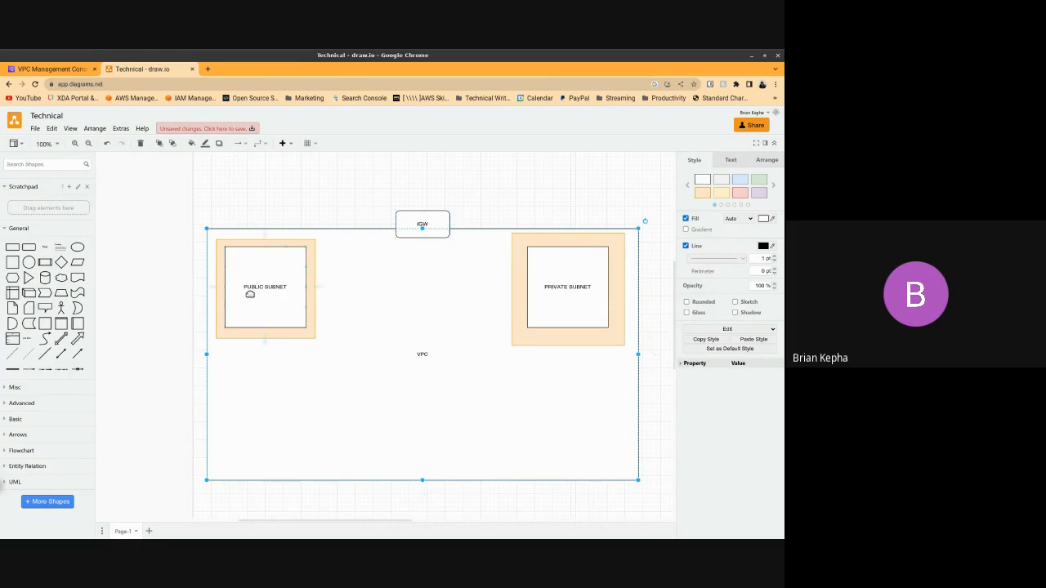
{"action": "left_click", "coordinate": [50, 69]}
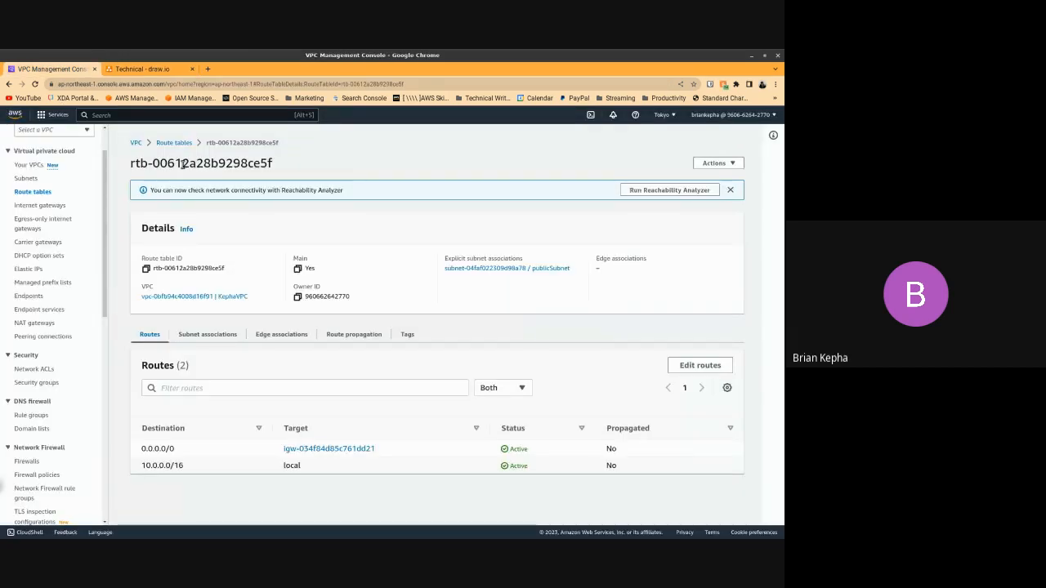
{"action": "left_click", "coordinate": [163, 114]}
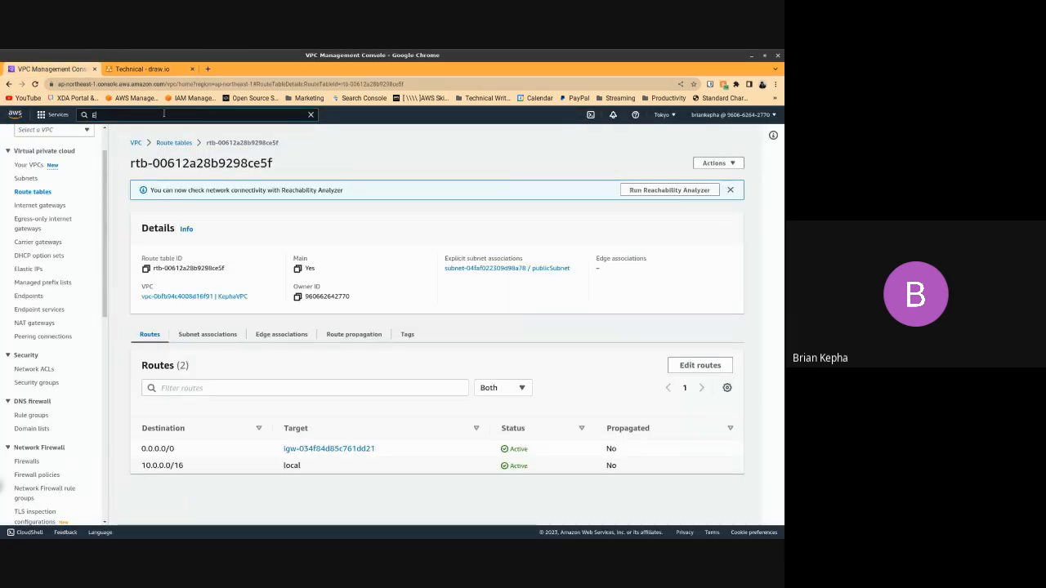
Search for EC2, open the EC2 service, and list the running instances
{"action": "type", "text": "EC2"}
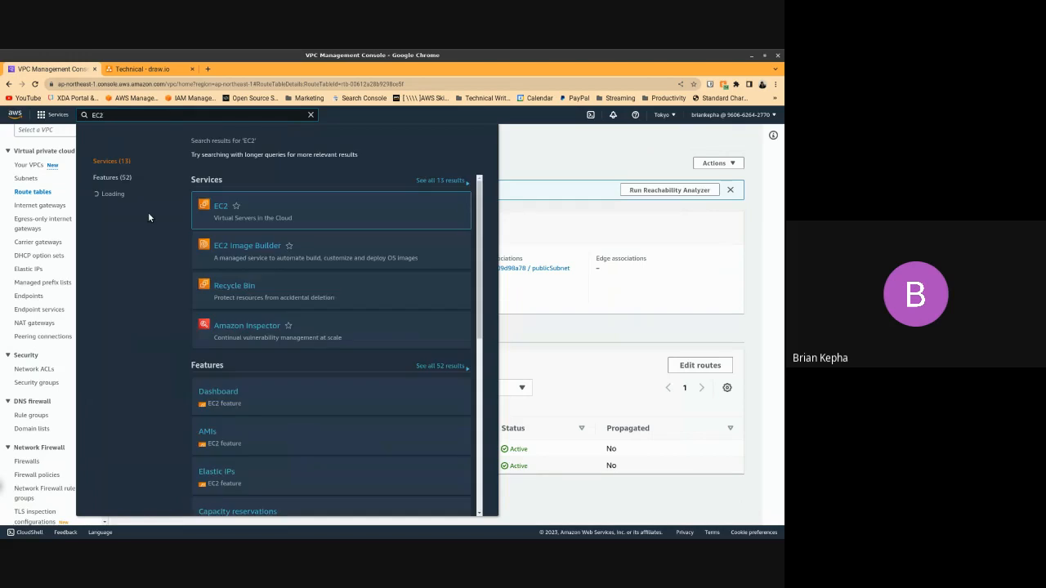
{"action": "left_click", "coordinate": [222, 206]}
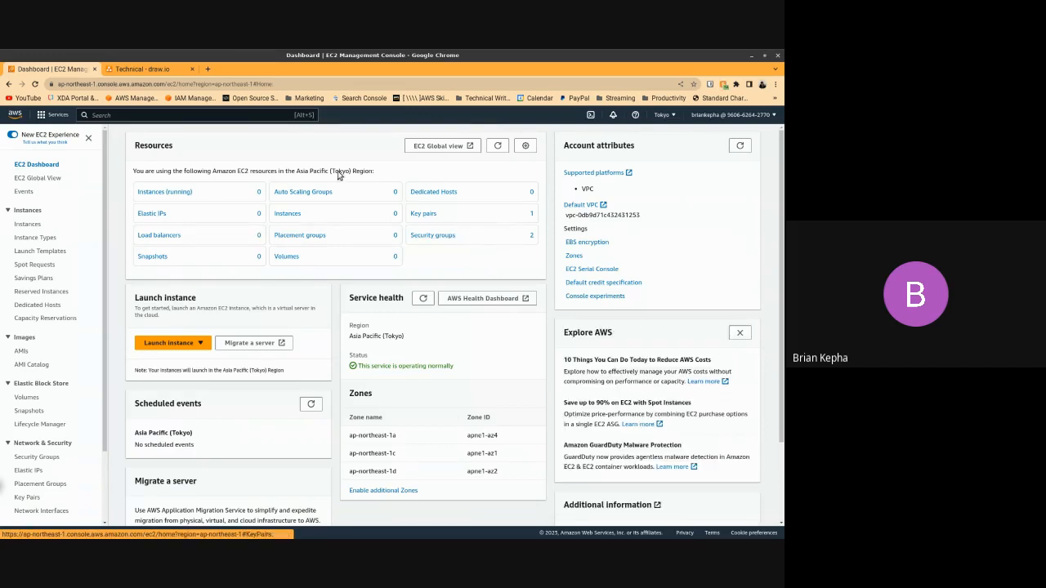
{"action": "left_click", "coordinate": [158, 71]}
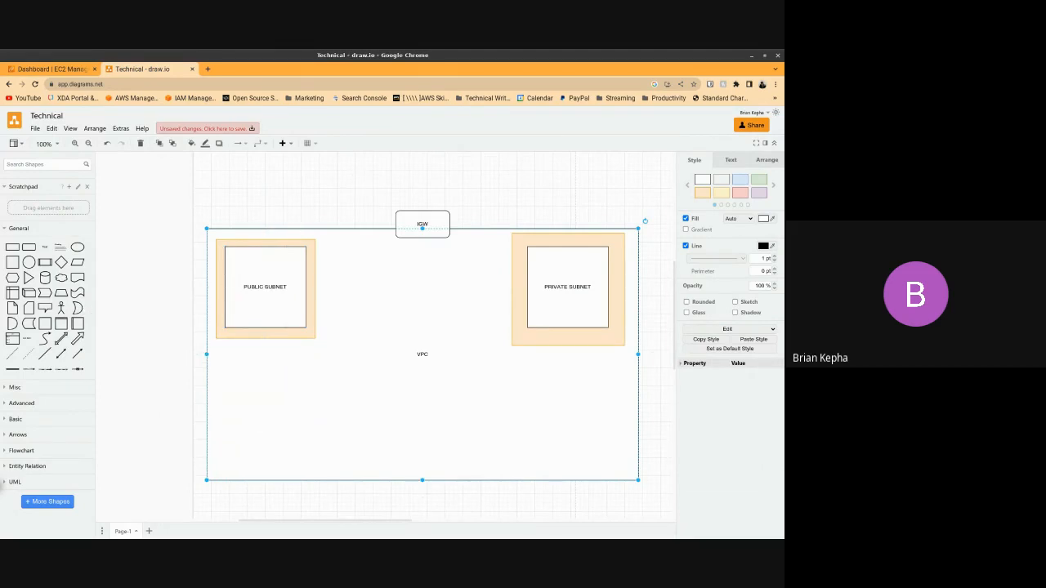
{"action": "left_click", "coordinate": [52, 71]}
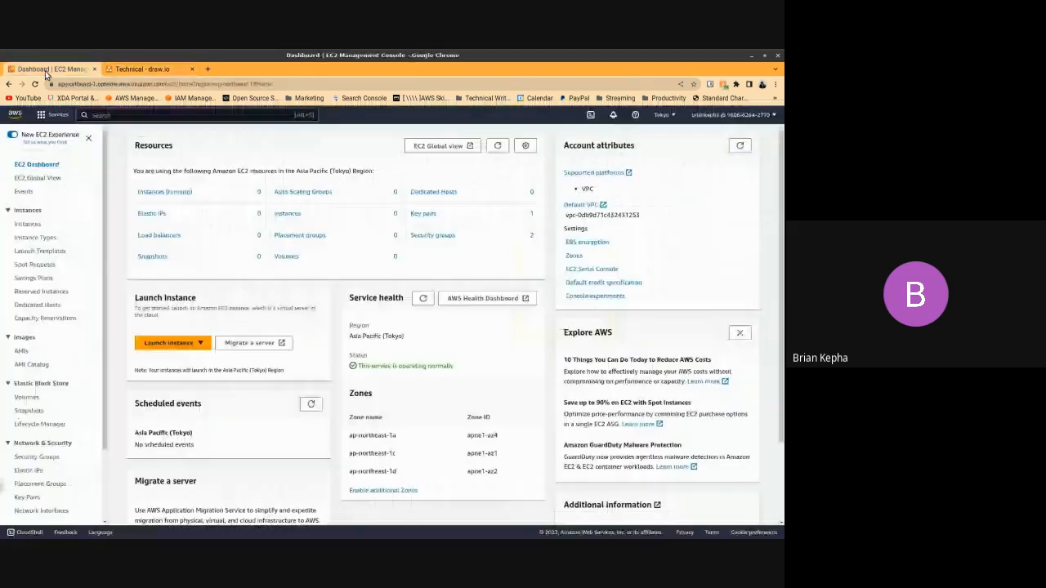
{"action": "left_click", "coordinate": [160, 192]}
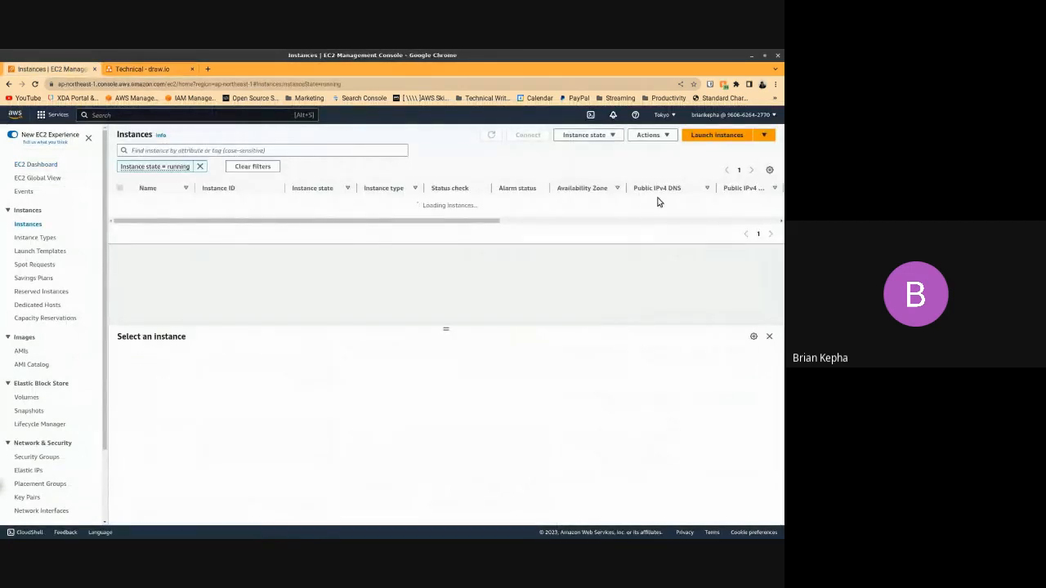
{"action": "left_click", "coordinate": [700, 136]}
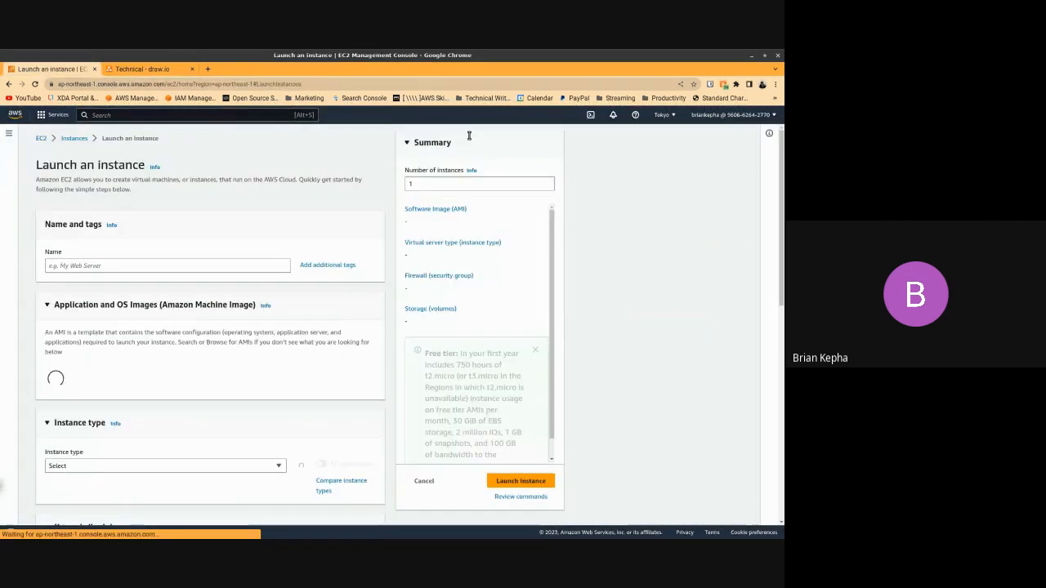
{"action": "left_click", "coordinate": [125, 266]}
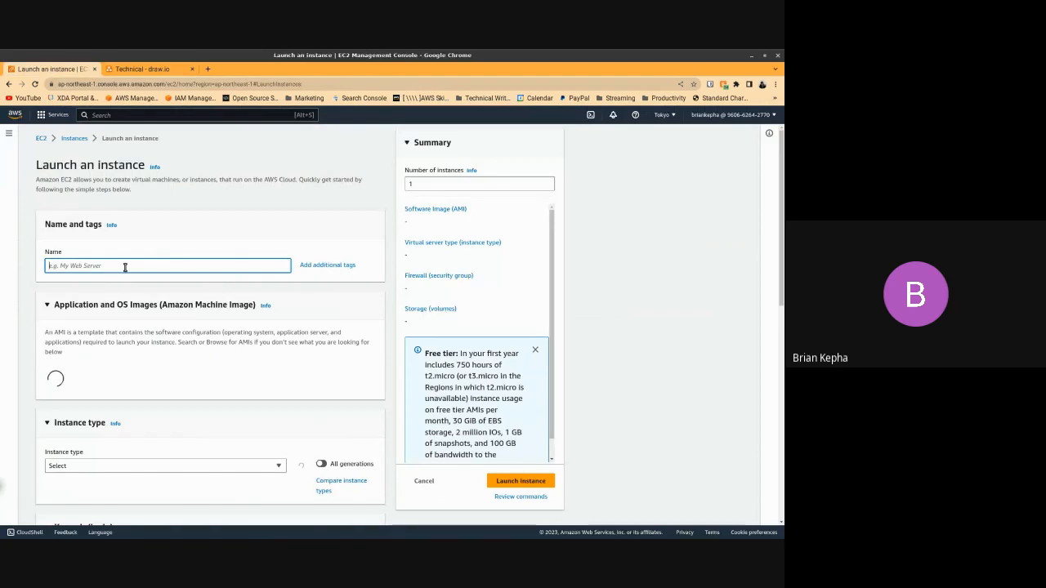
{"action": "type", "text": "TE"}
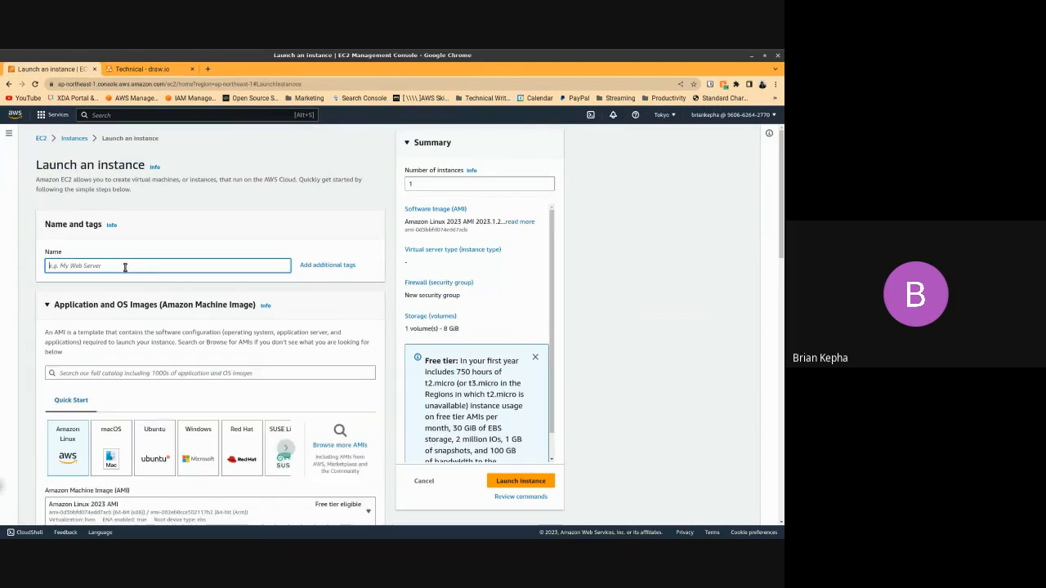
{"action": "type", "text": "testinstance"}
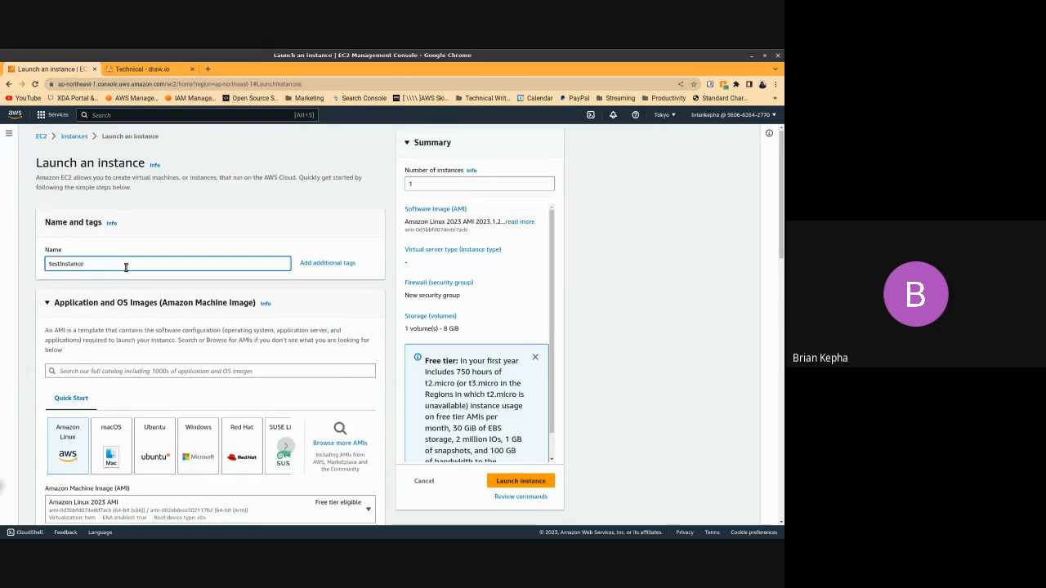
{"action": "scroll", "coordinate": [125, 278], "scroll_direction": "down", "scroll_amount": 8}
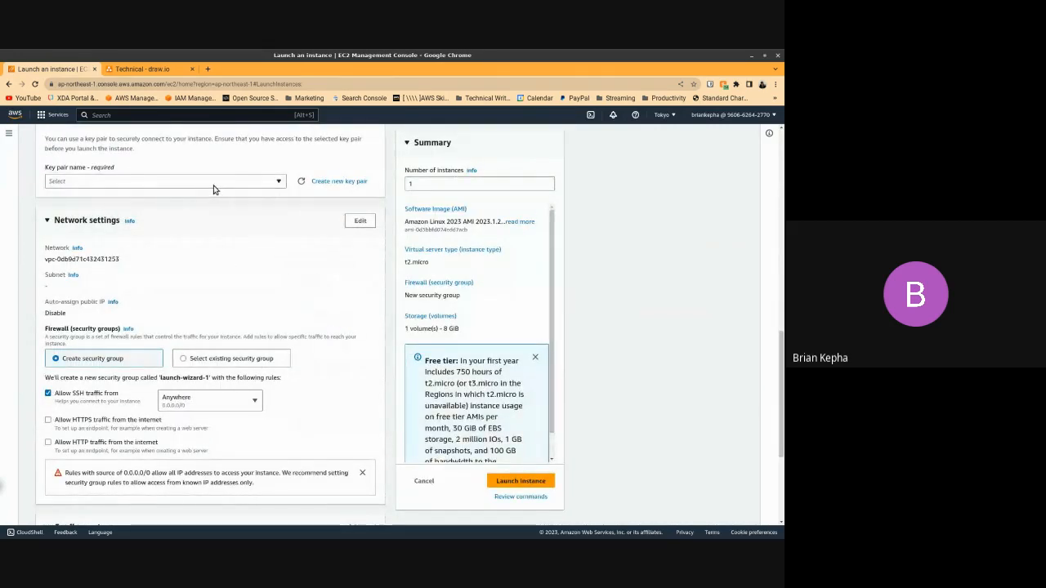
{"action": "scroll", "coordinate": [210, 246], "scroll_direction": "up", "scroll_amount": 10}
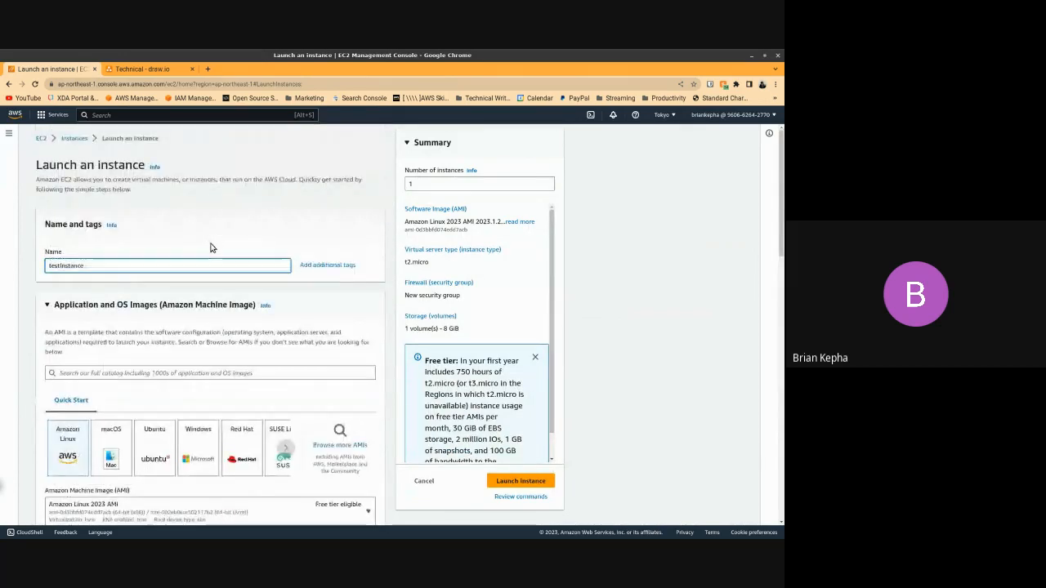
{"action": "left_click", "coordinate": [74, 139]}
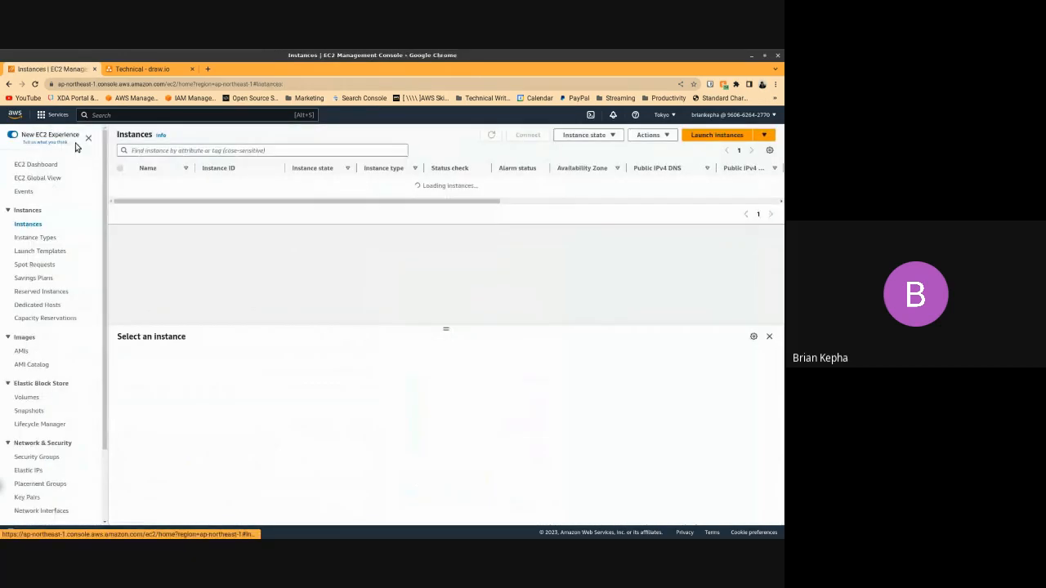
Open the EC2 security groups list
{"action": "scroll", "coordinate": [17, 392], "scroll_direction": "down", "scroll_amount": 2}
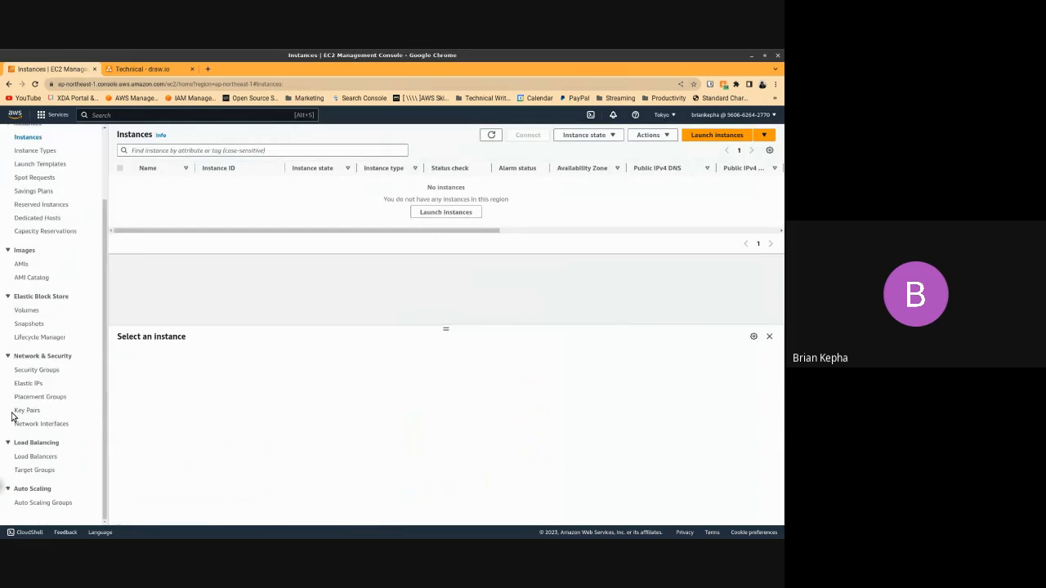
{"action": "left_click", "coordinate": [31, 372]}
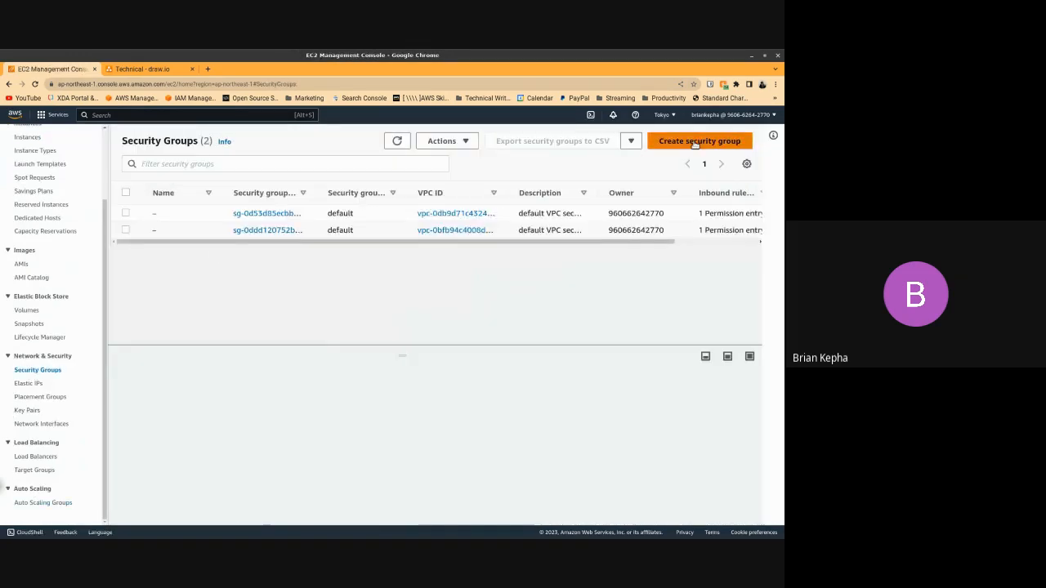
{"action": "scroll", "coordinate": [47, 267], "scroll_direction": "up", "scroll_amount": 1}
{"action": "scroll", "coordinate": [47, 267], "scroll_direction": "up", "scroll_amount": 2}
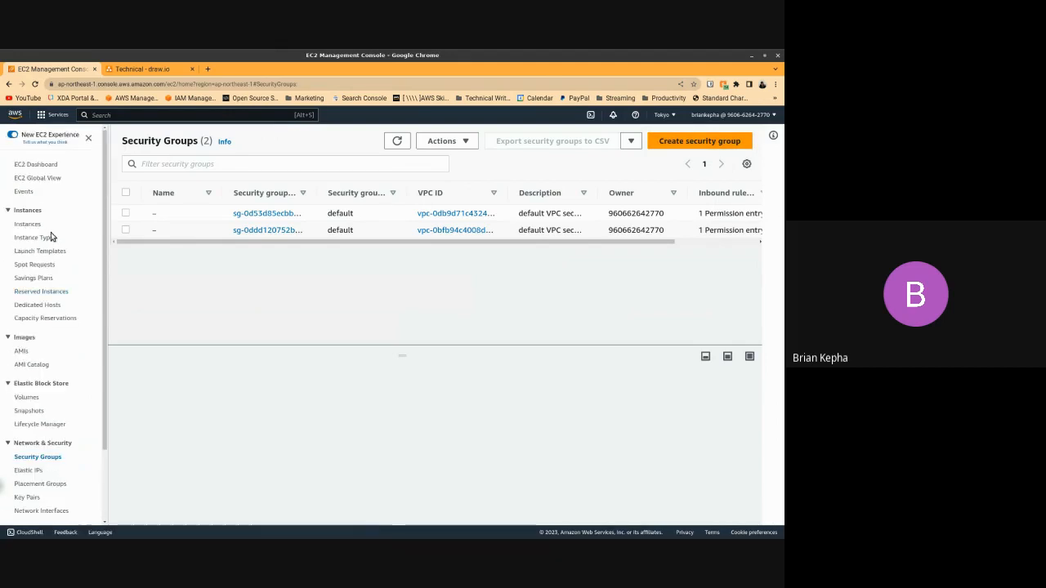
Go to the VPC service, filter it to KephaVPC, and open its Security groups list
{"action": "left_click", "coordinate": [125, 114]}
{"action": "type", "text": "vpc"}
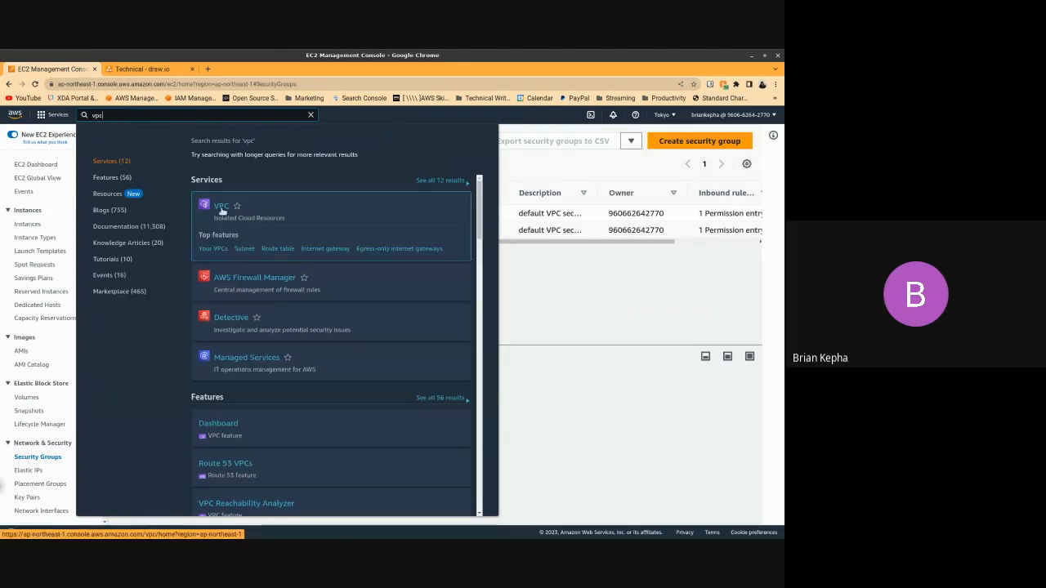
{"action": "left_click", "coordinate": [220, 208]}
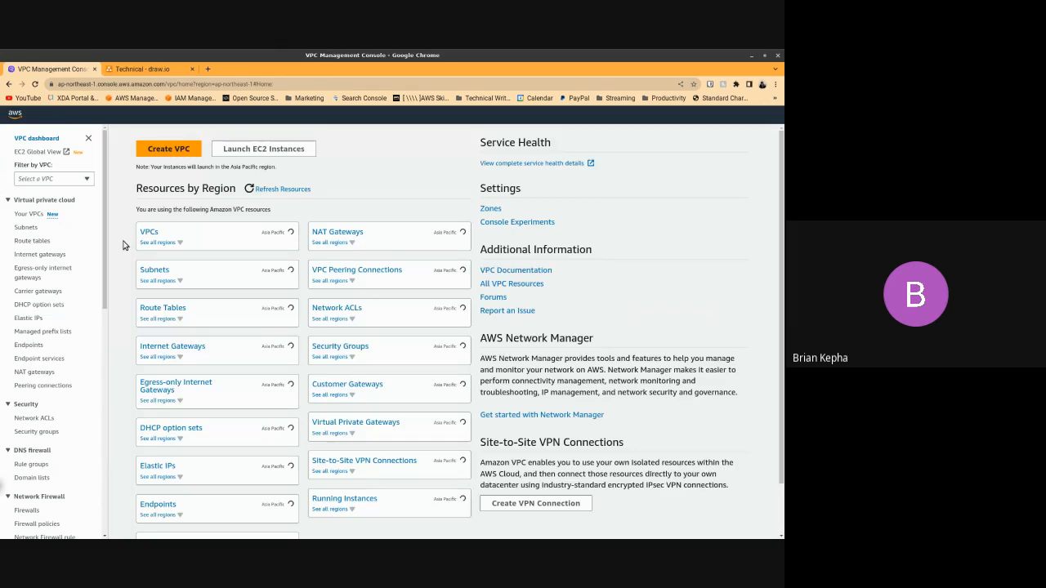
{"action": "left_click", "coordinate": [67, 181]}
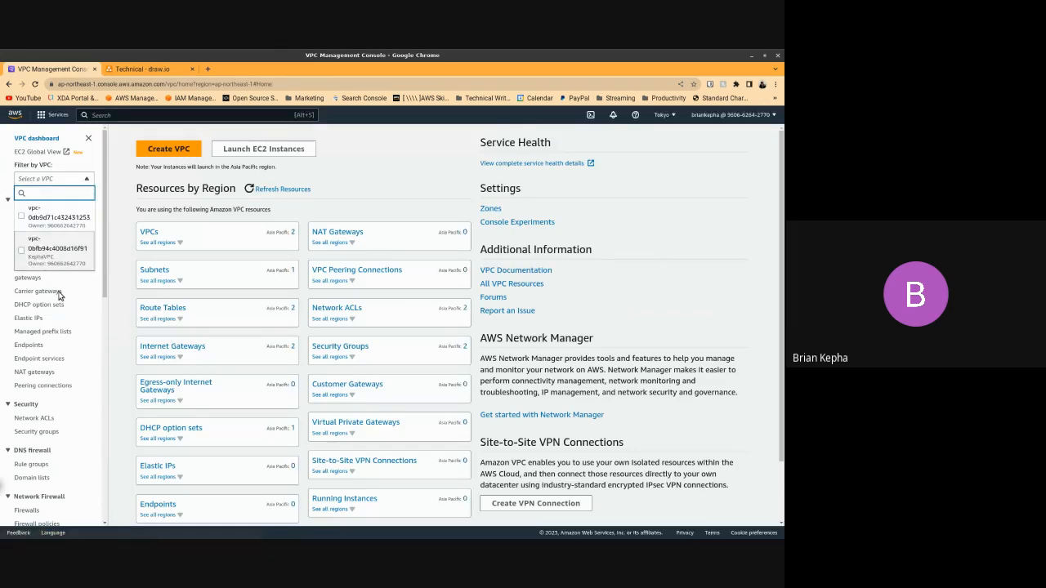
{"action": "left_click", "coordinate": [25, 256]}
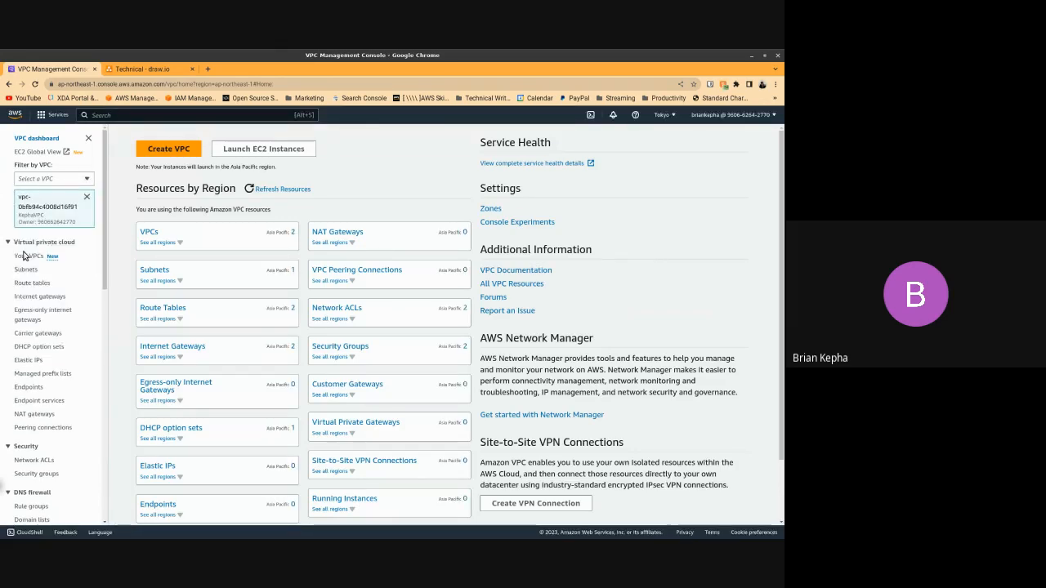
{"action": "scroll", "coordinate": [201, 373], "scroll_direction": "down", "scroll_amount": 1}
{"action": "scroll", "coordinate": [36, 486], "scroll_direction": "down", "scroll_amount": 3}
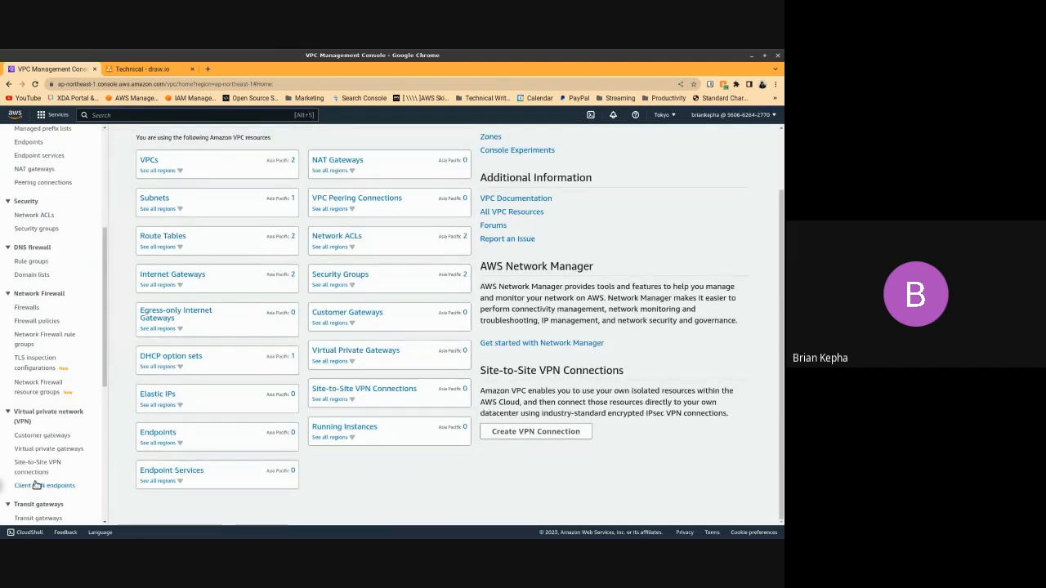
{"action": "scroll", "coordinate": [37, 477], "scroll_direction": "down", "scroll_amount": 3}
{"action": "scroll", "coordinate": [42, 462], "scroll_direction": "up", "scroll_amount": 3}
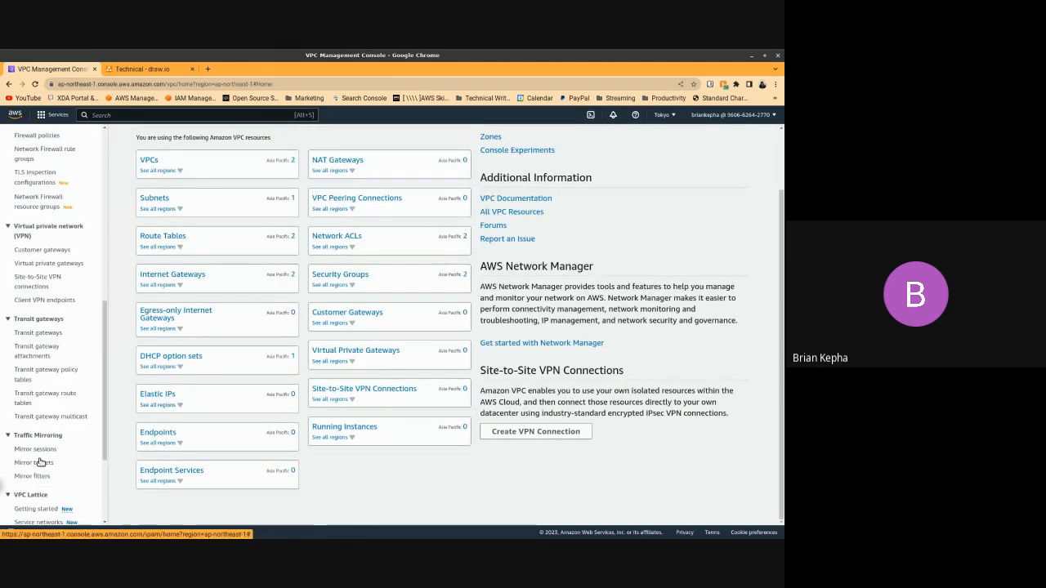
{"action": "scroll", "coordinate": [47, 435], "scroll_direction": "up", "scroll_amount": 2}
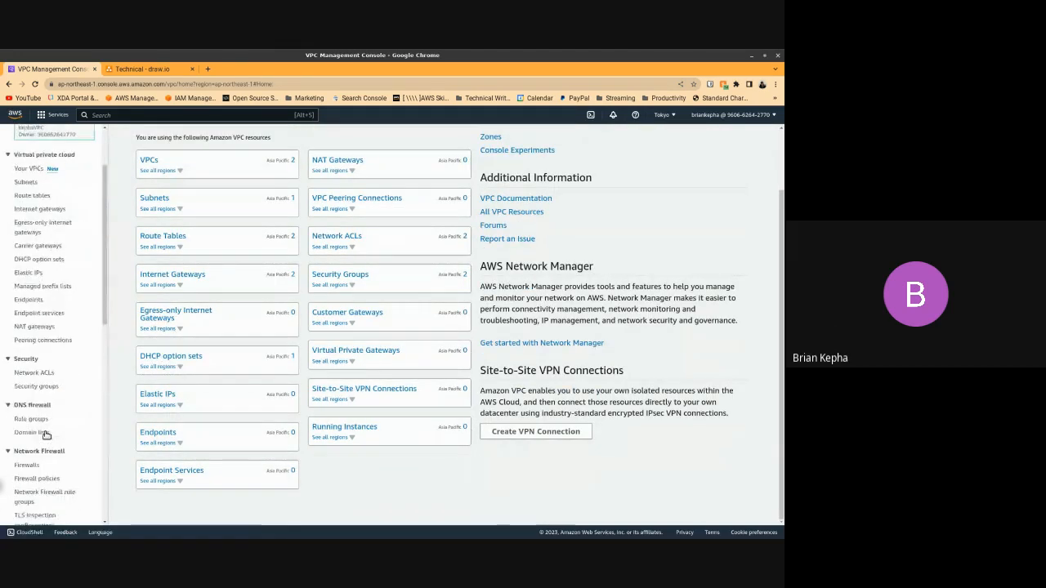
{"action": "left_click", "coordinate": [36, 386]}
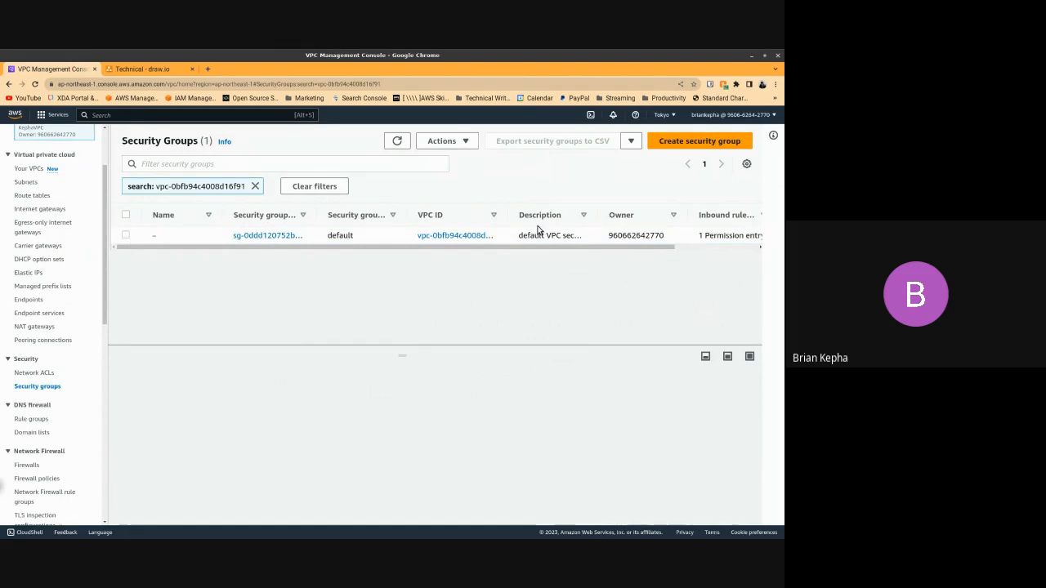
Fill in security group kephaSG, description 'Allow HTTP & HTTPS & SSH', VPC vpc-0bfb94c4008d16f91 (KephaVPC)
{"action": "left_click", "coordinate": [686, 146]}
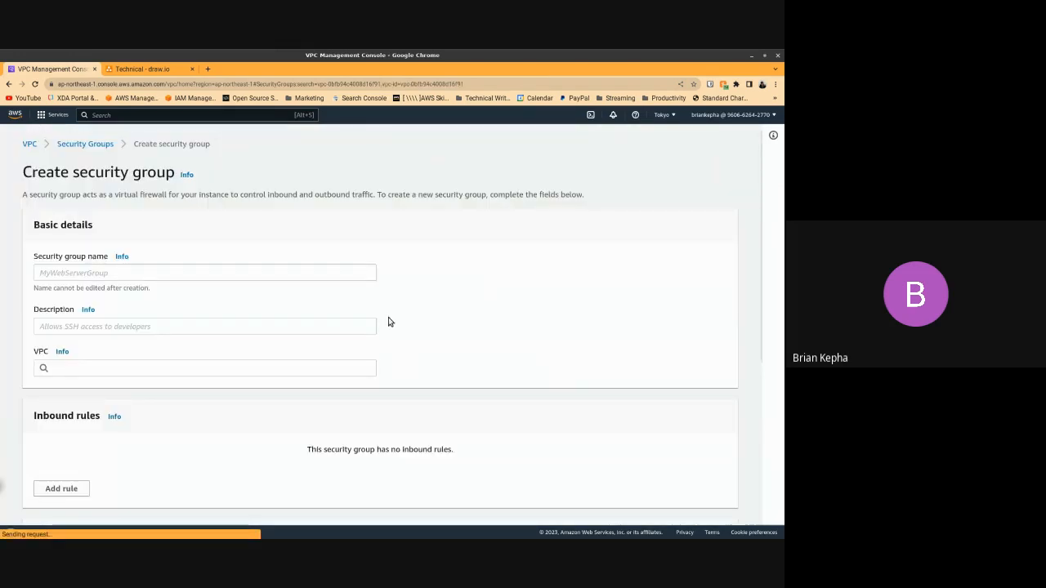
{"action": "left_click", "coordinate": [103, 271]}
{"action": "type", "text": "kepha"}
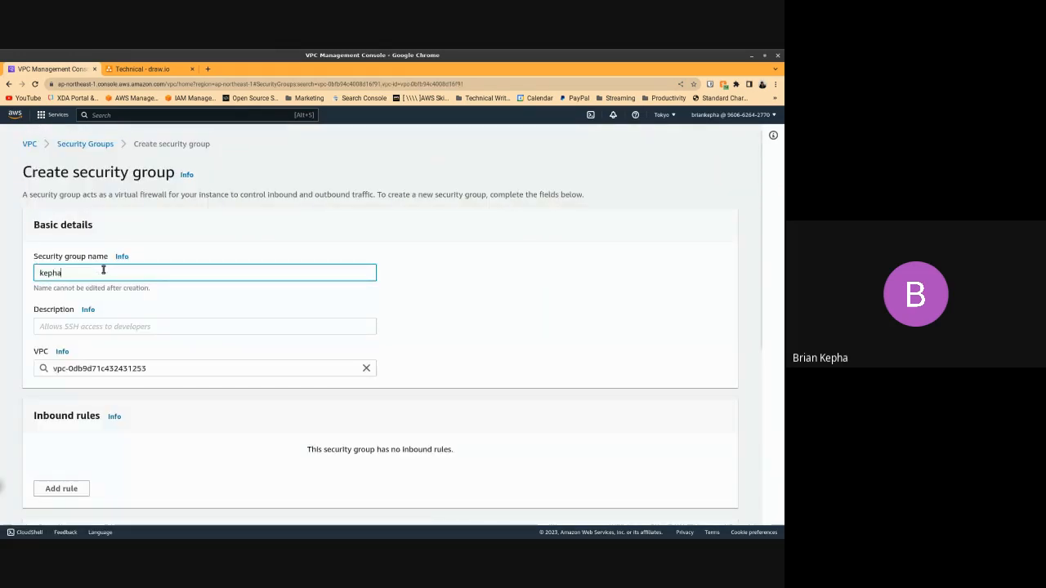
{"action": "type", "text": "SG"}
{"action": "left_click", "coordinate": [438, 296]}
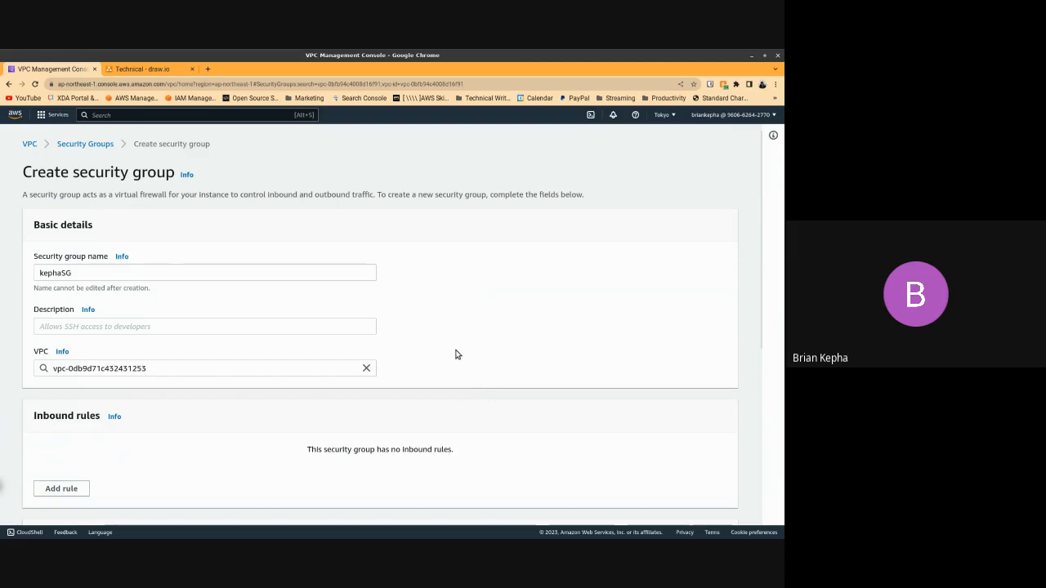
{"action": "left_click", "coordinate": [202, 331]}
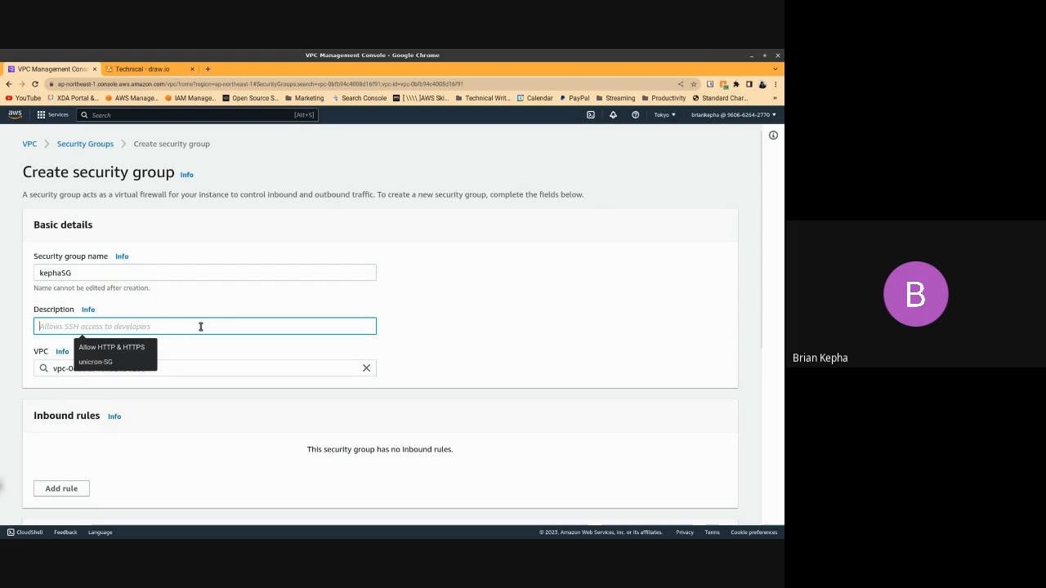
{"action": "left_click", "coordinate": [148, 349]}
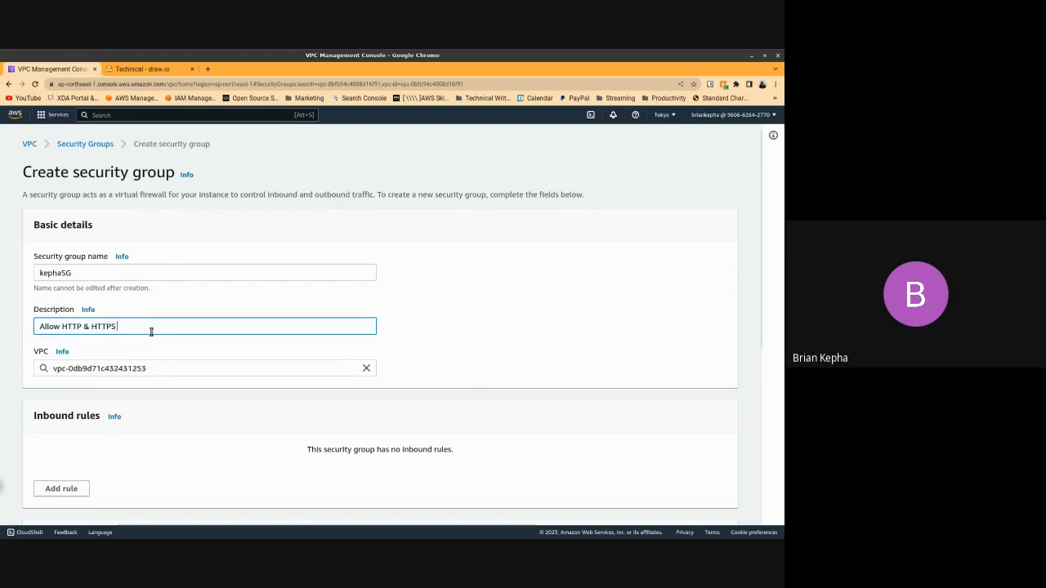
{"action": "type", "text": "& SSH"}
{"action": "left_click", "coordinate": [366, 368]}
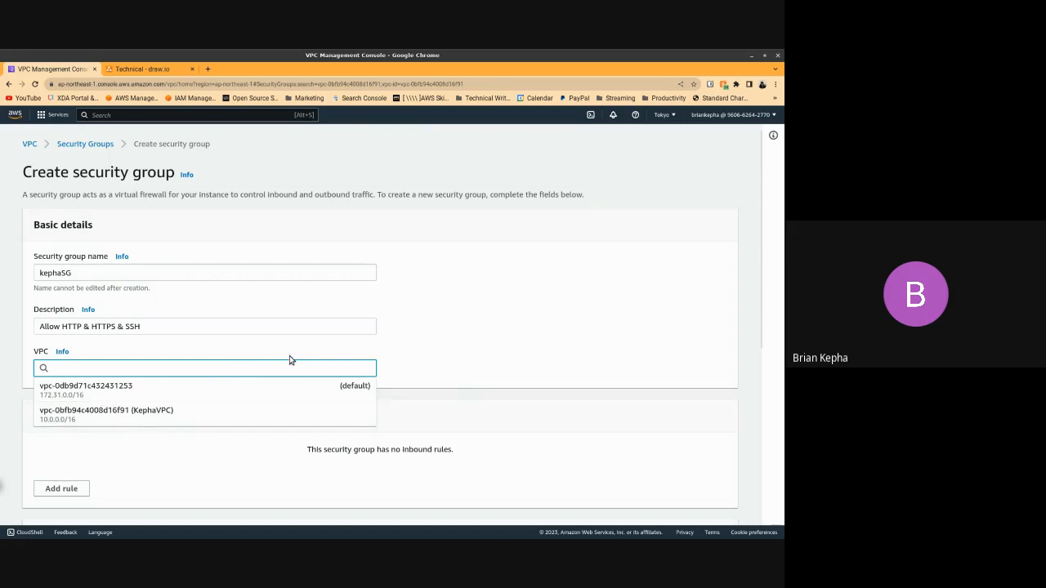
{"action": "left_click", "coordinate": [153, 415]}
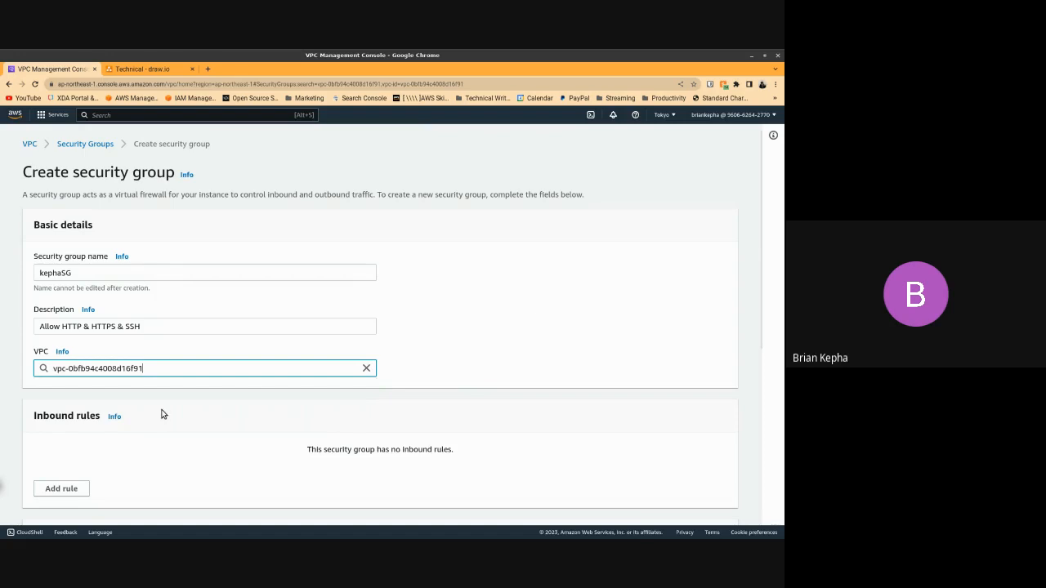
{"action": "left_click", "coordinate": [146, 403]}
{"action": "scroll", "coordinate": [142, 400], "scroll_direction": "down", "scroll_amount": 5}
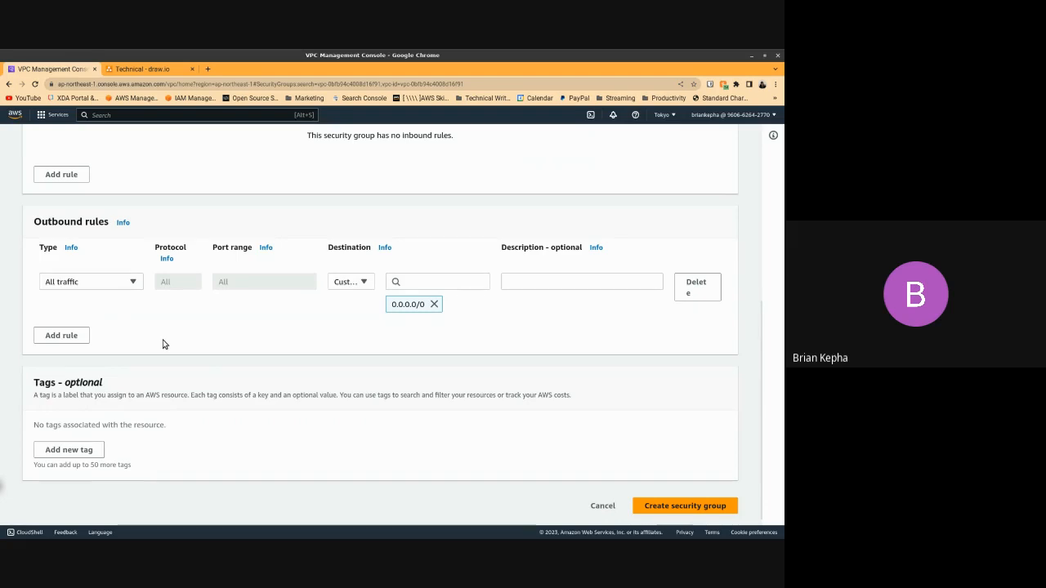
{"action": "scroll", "coordinate": [163, 344], "scroll_direction": "up", "scroll_amount": 2}
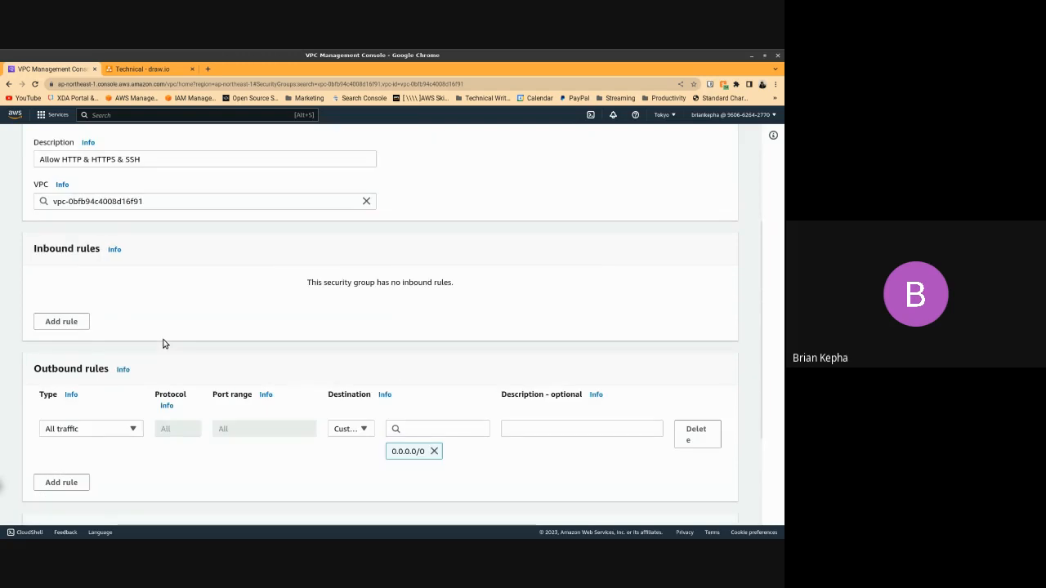
{"action": "scroll", "coordinate": [136, 332], "scroll_direction": "down", "scroll_amount": 2}
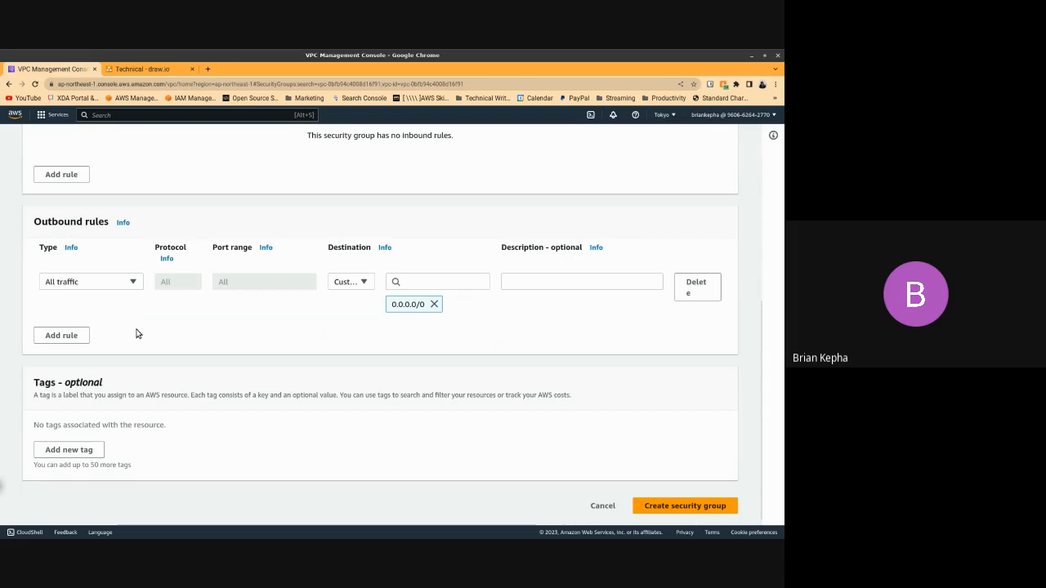
{"action": "scroll", "coordinate": [136, 333], "scroll_direction": "up", "scroll_amount": 4}
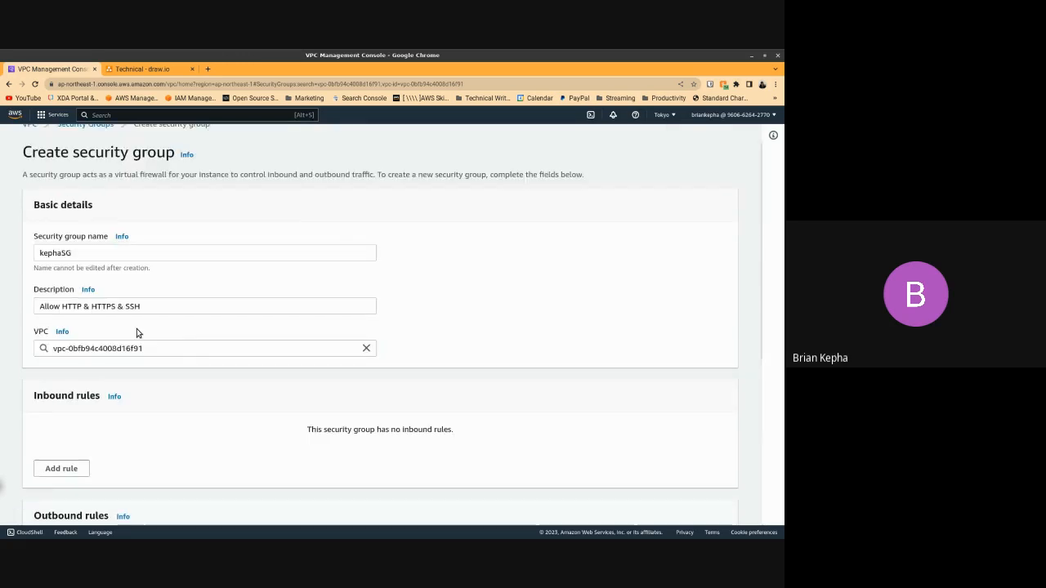
{"action": "scroll", "coordinate": [137, 334], "scroll_direction": "down", "scroll_amount": 1}
{"action": "scroll", "coordinate": [137, 334], "scroll_direction": "down", "scroll_amount": 1}
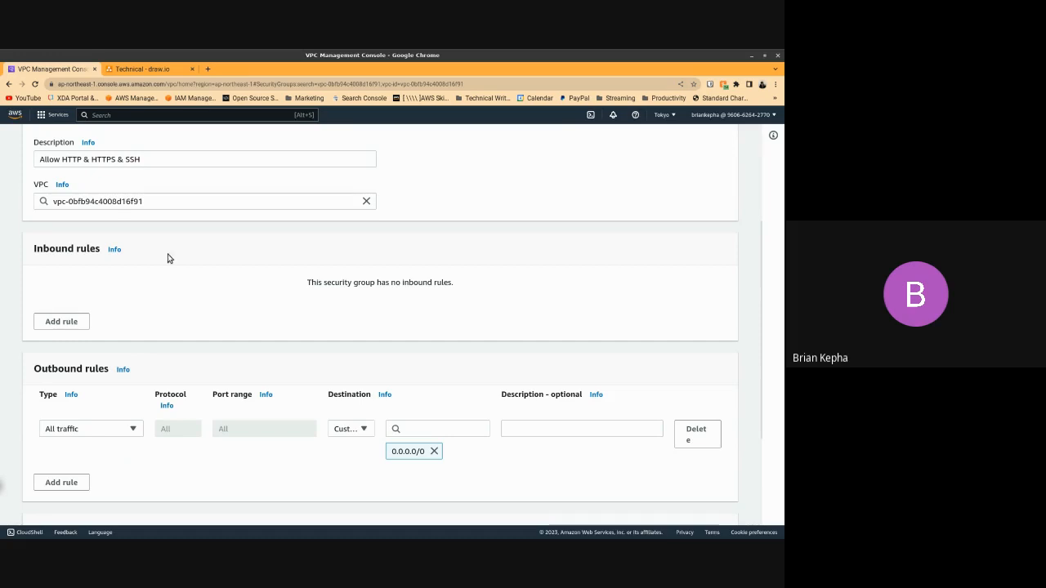
{"action": "scroll", "coordinate": [168, 258], "scroll_direction": "down", "scroll_amount": 3}
{"action": "scroll", "coordinate": [135, 271], "scroll_direction": "up", "scroll_amount": 3}
Add an inbound HTTP (port 80) rule open to Anywhere-IPv4
{"action": "left_click", "coordinate": [70, 321]}
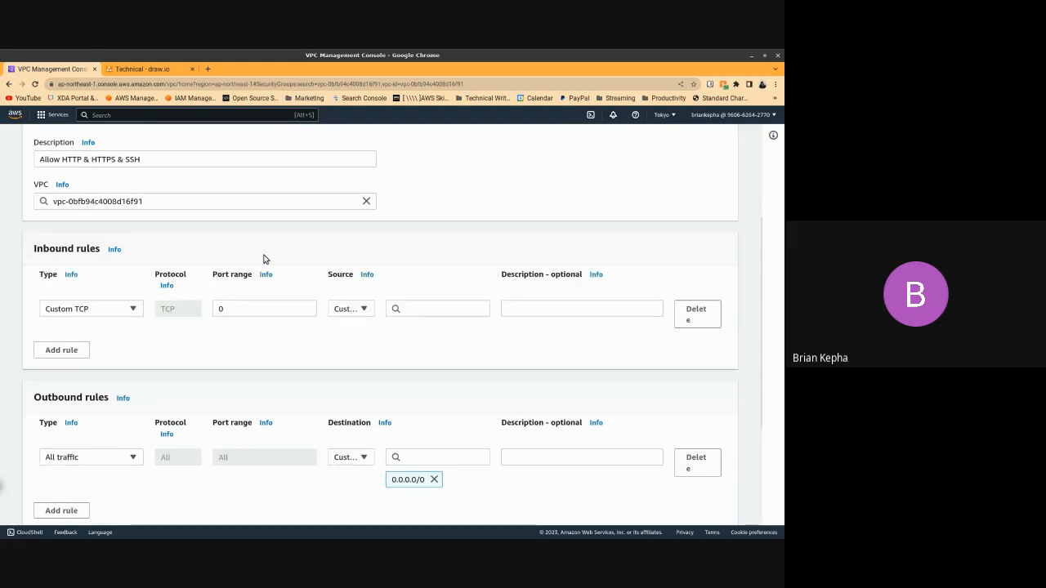
{"action": "left_click", "coordinate": [98, 308]}
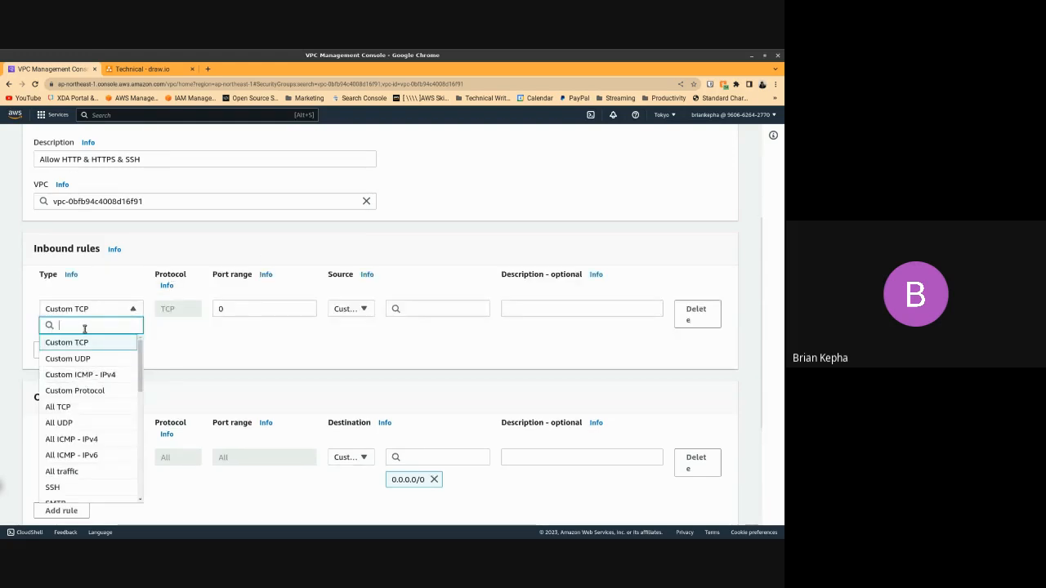
{"action": "type", "text": "HTT"}
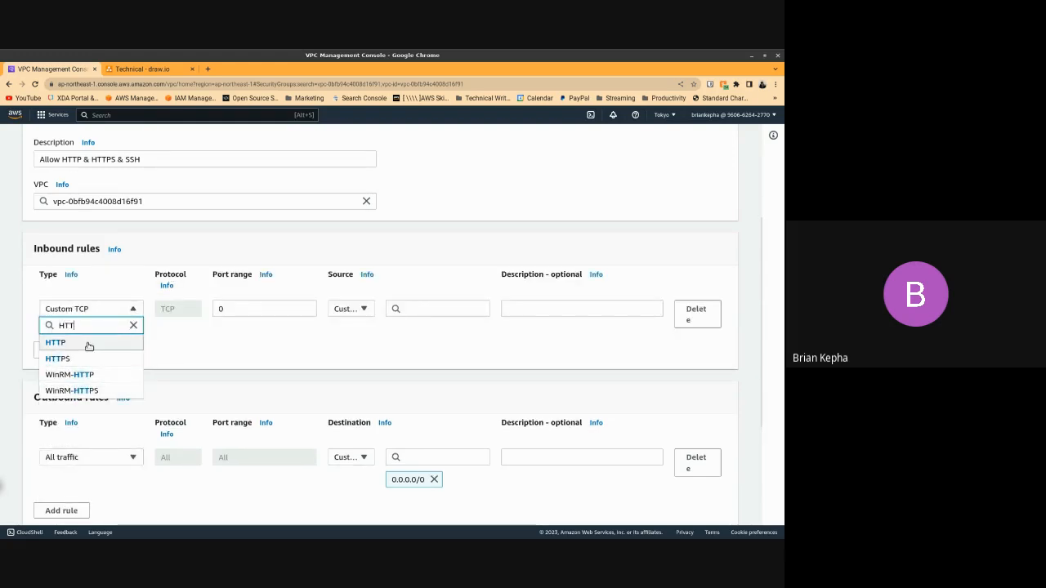
{"action": "left_click", "coordinate": [87, 343]}
{"action": "left_click", "coordinate": [342, 313]}
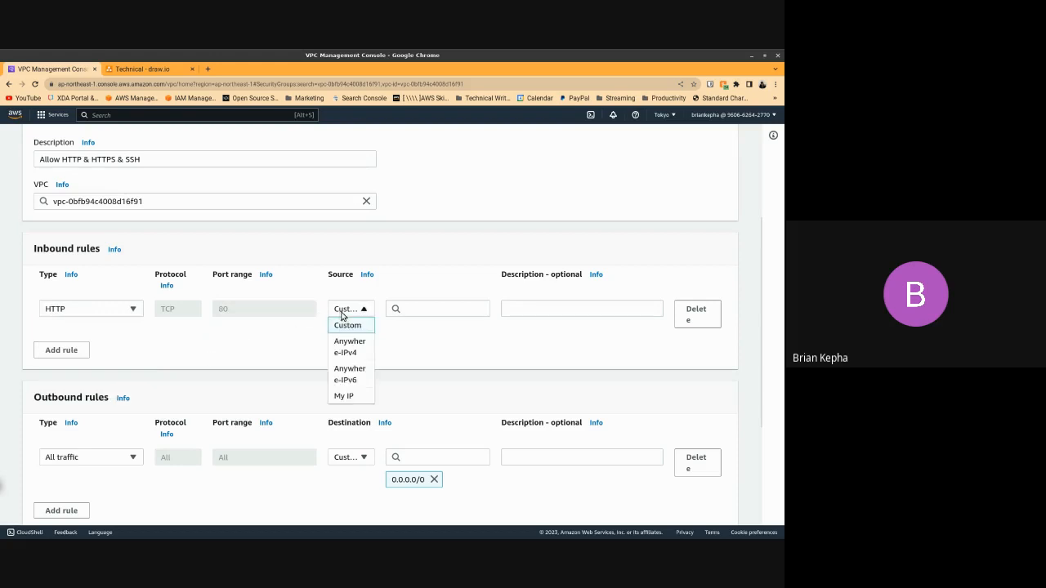
{"action": "left_click", "coordinate": [357, 358]}
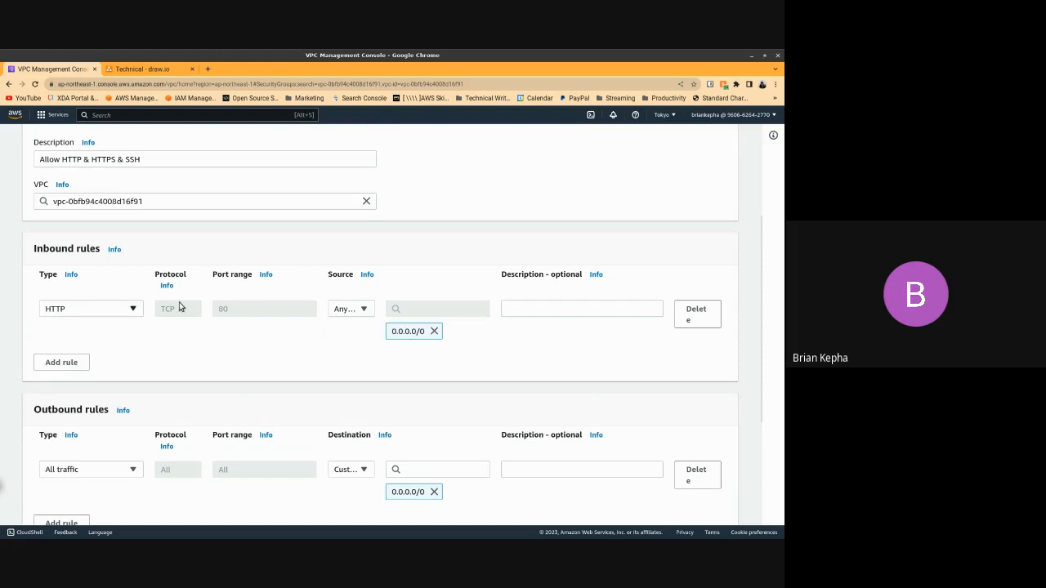
{"action": "scroll", "coordinate": [277, 353], "scroll_direction": "down", "scroll_amount": 2}
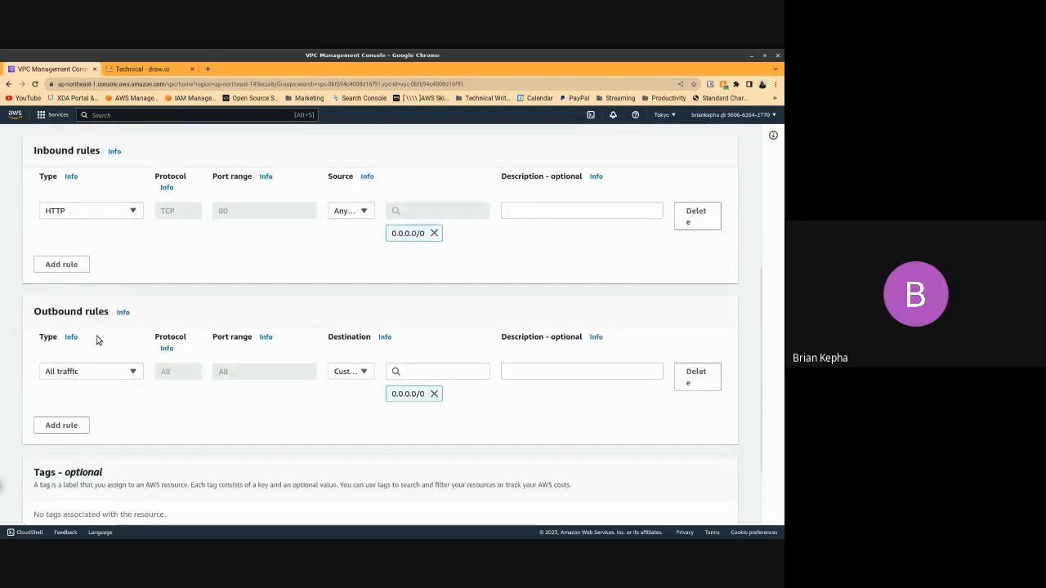
Add an inbound HTTPS (port 443) rule open to Anywhere-IPv4
{"action": "left_click", "coordinate": [66, 265]}
{"action": "left_click", "coordinate": [128, 263]}
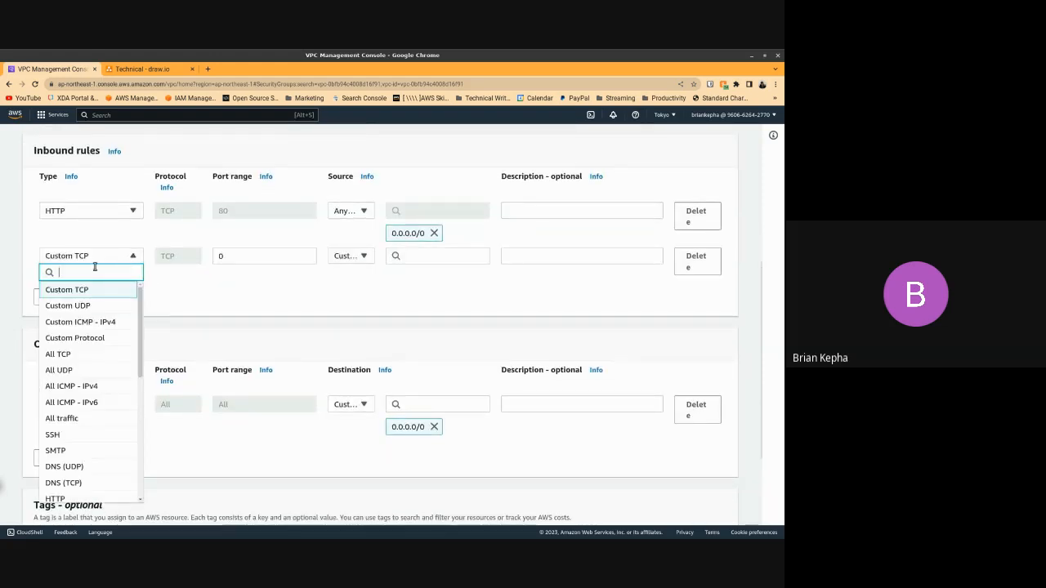
{"action": "type", "text": "HTTP"}
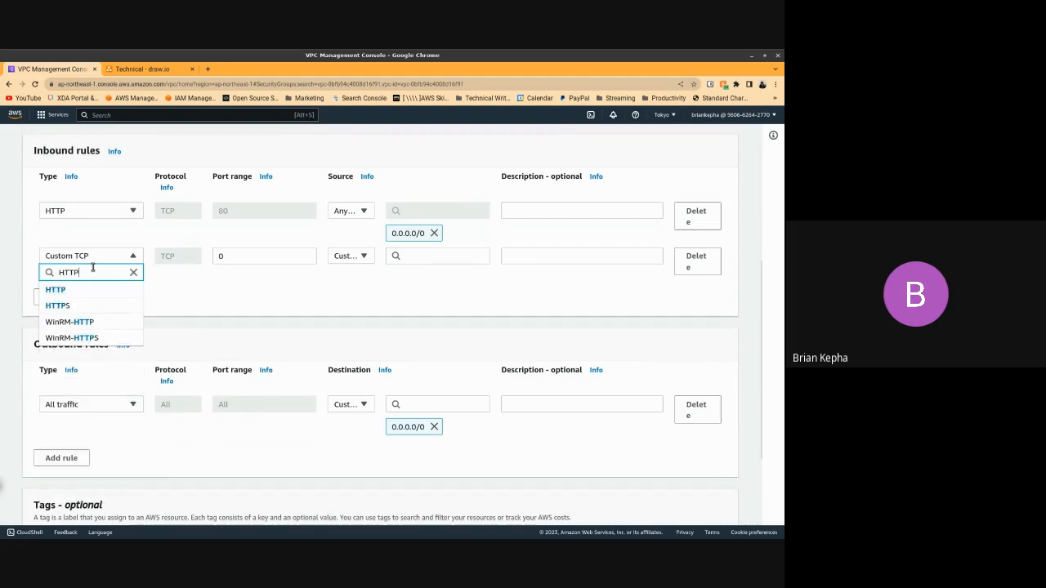
{"action": "left_click", "coordinate": [80, 305]}
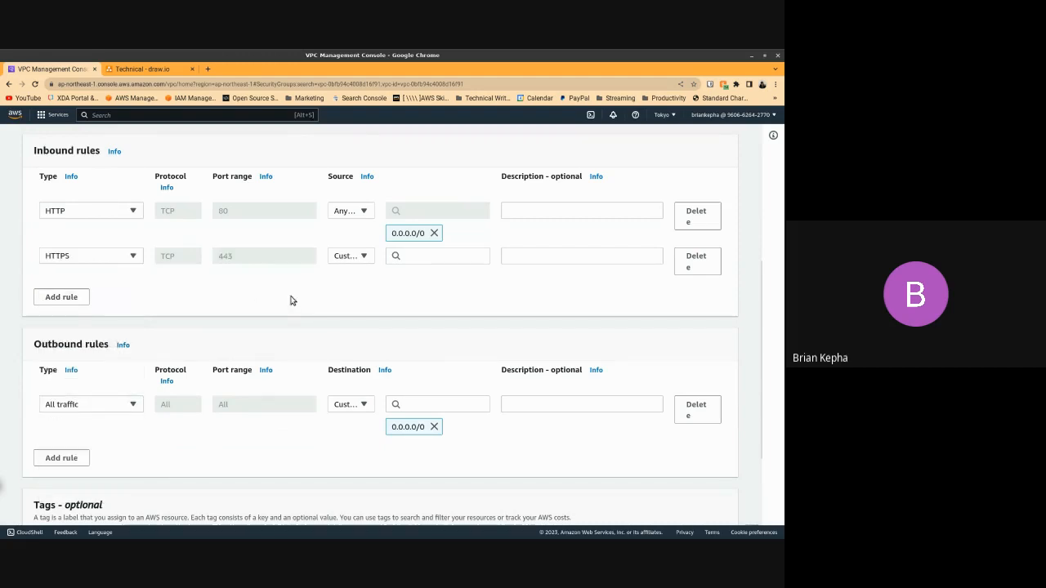
{"action": "left_click", "coordinate": [355, 260]}
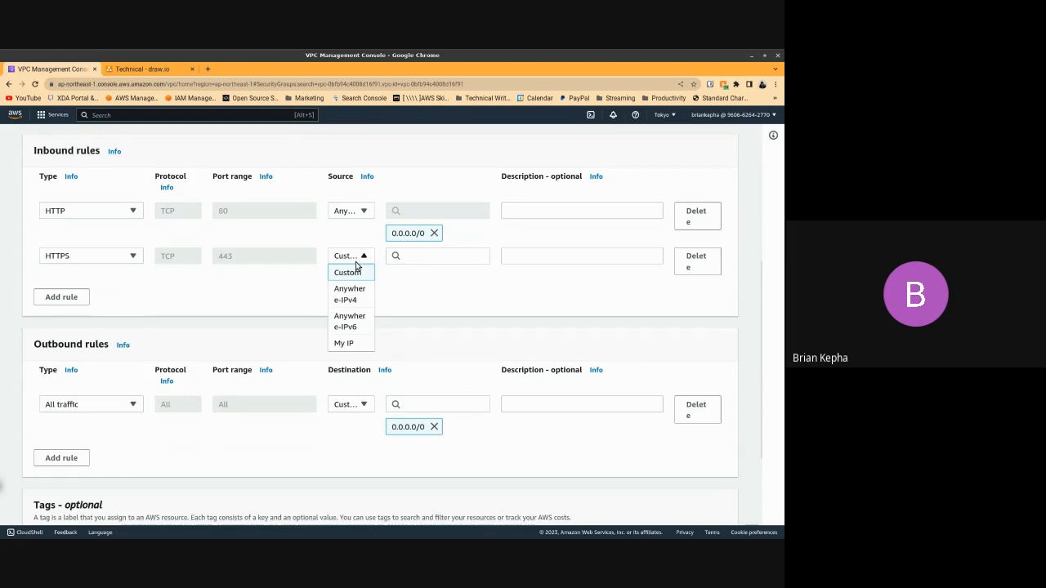
{"action": "left_click", "coordinate": [356, 297]}
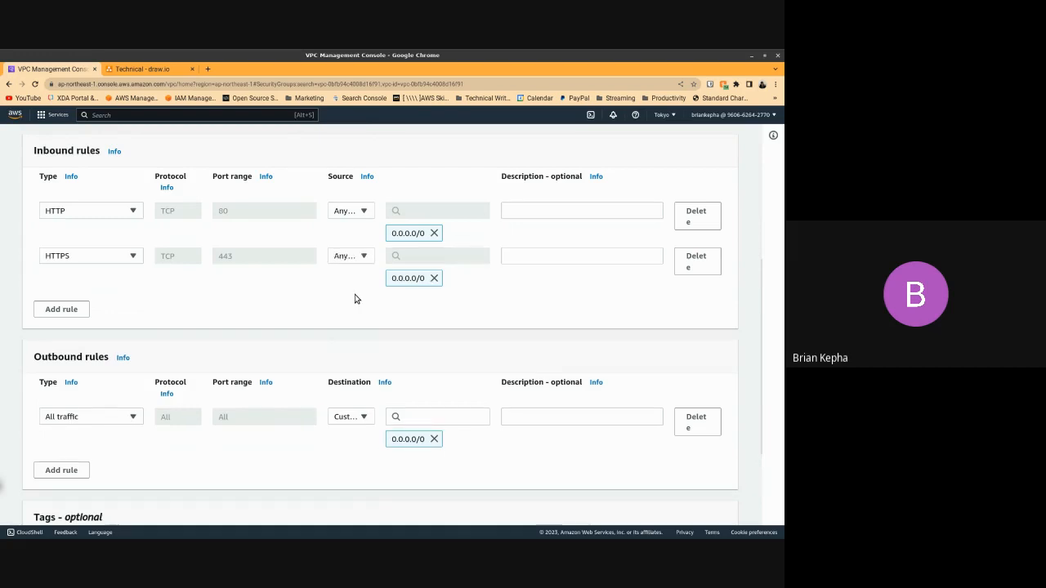
Add an inbound SSH (port 22) rule open to Anywhere-IPv4
{"action": "left_click", "coordinate": [82, 313]}
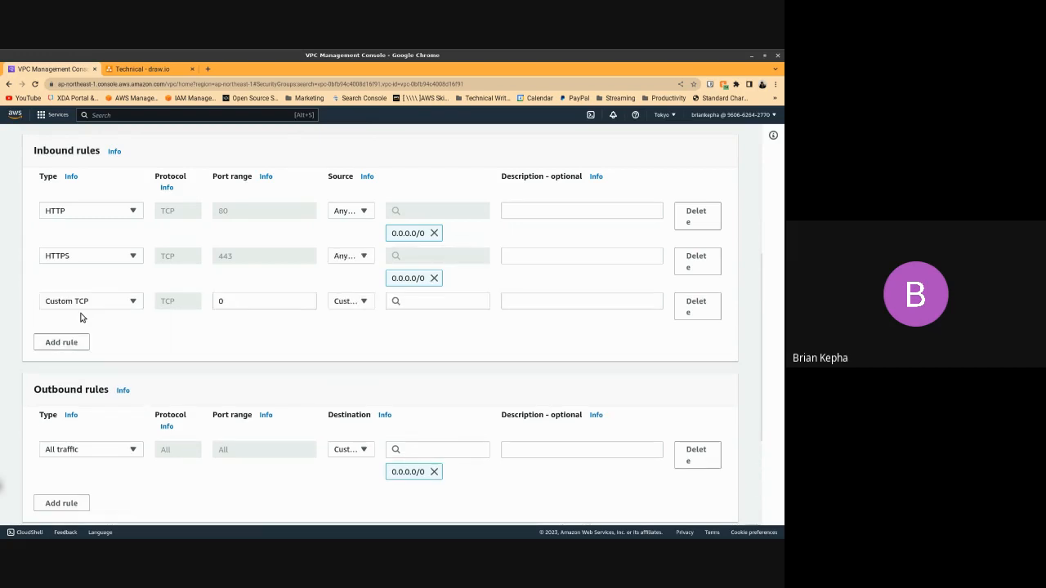
{"action": "left_click", "coordinate": [128, 299]}
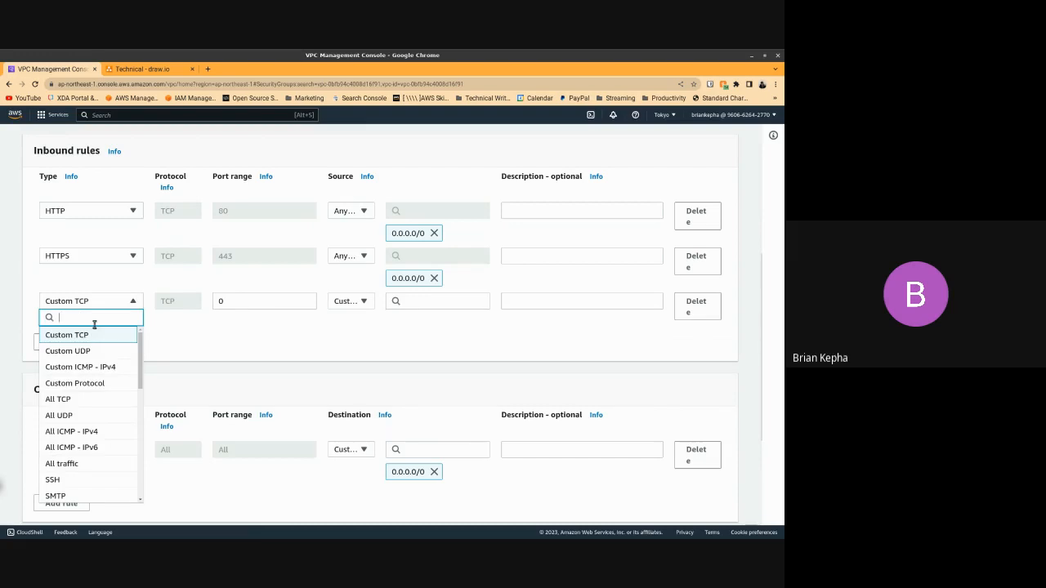
{"action": "type", "text": "ssh"}
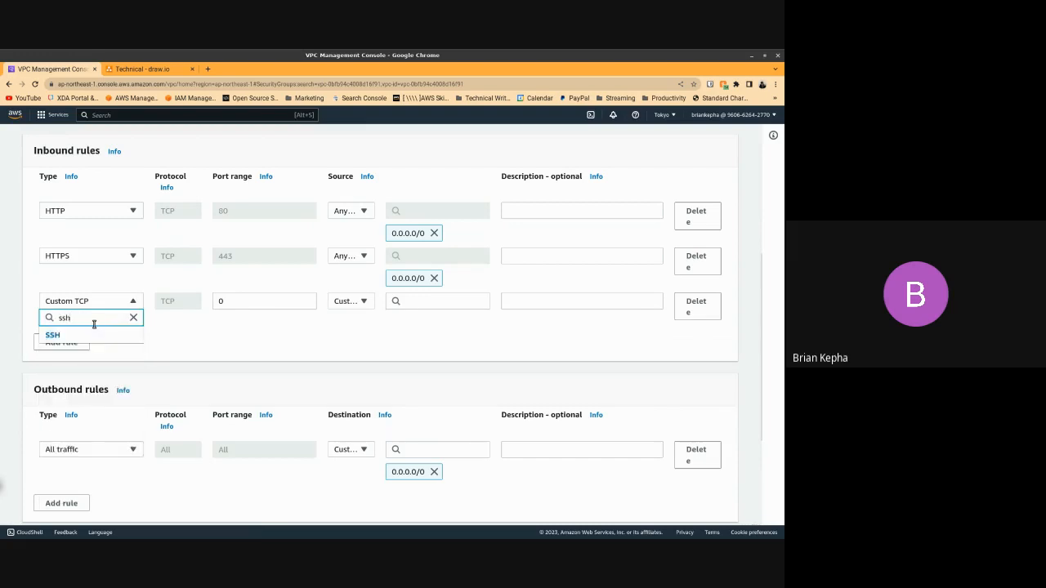
{"action": "left_click", "coordinate": [91, 335]}
{"action": "left_click", "coordinate": [346, 301]}
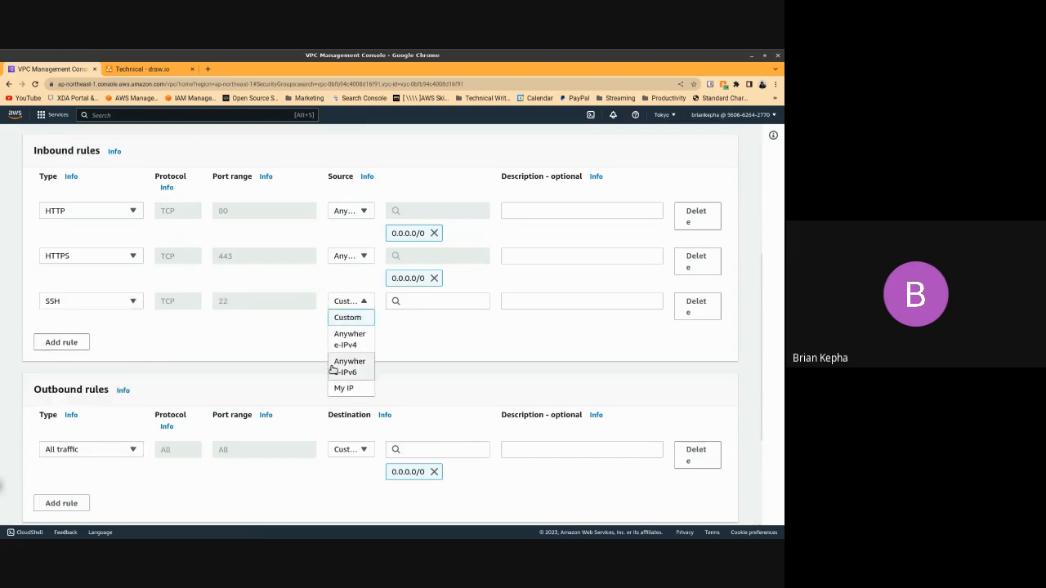
{"action": "left_click", "coordinate": [352, 341]}
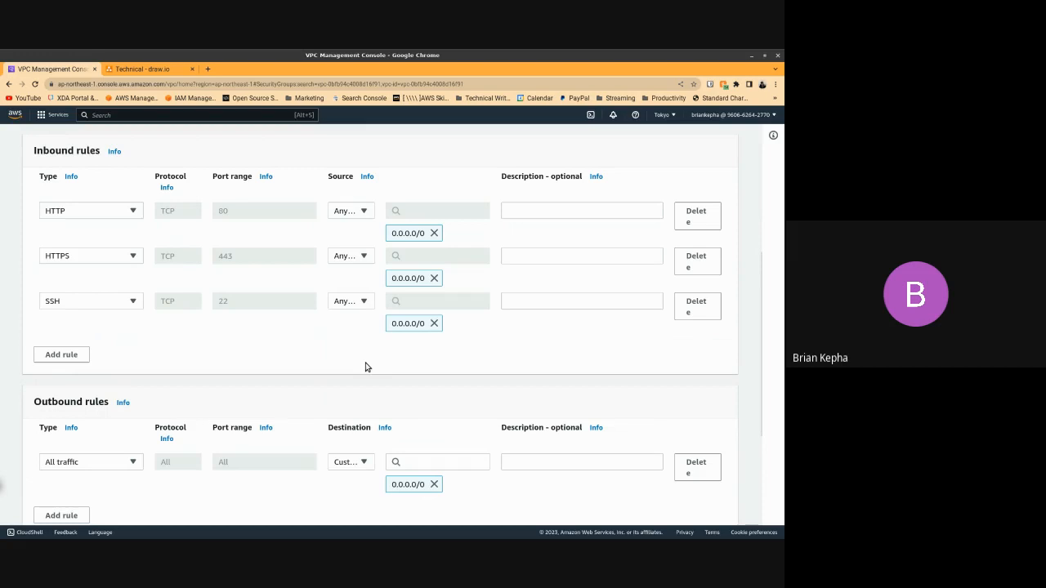
Confirm the SSH rule's source stays Anywhere-IPv4
{"action": "left_click", "coordinate": [367, 304]}
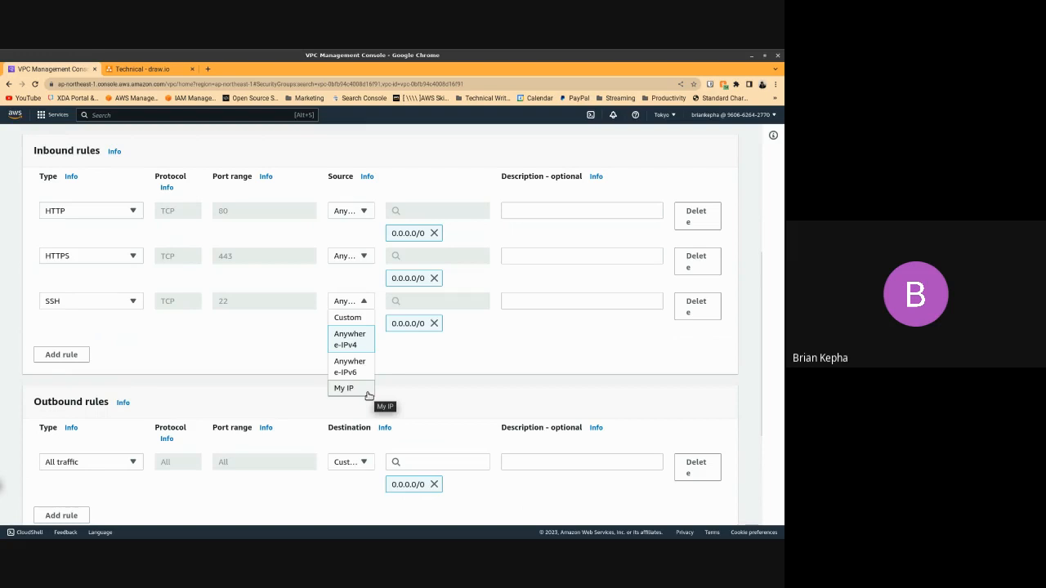
{"action": "left_click", "coordinate": [364, 338]}
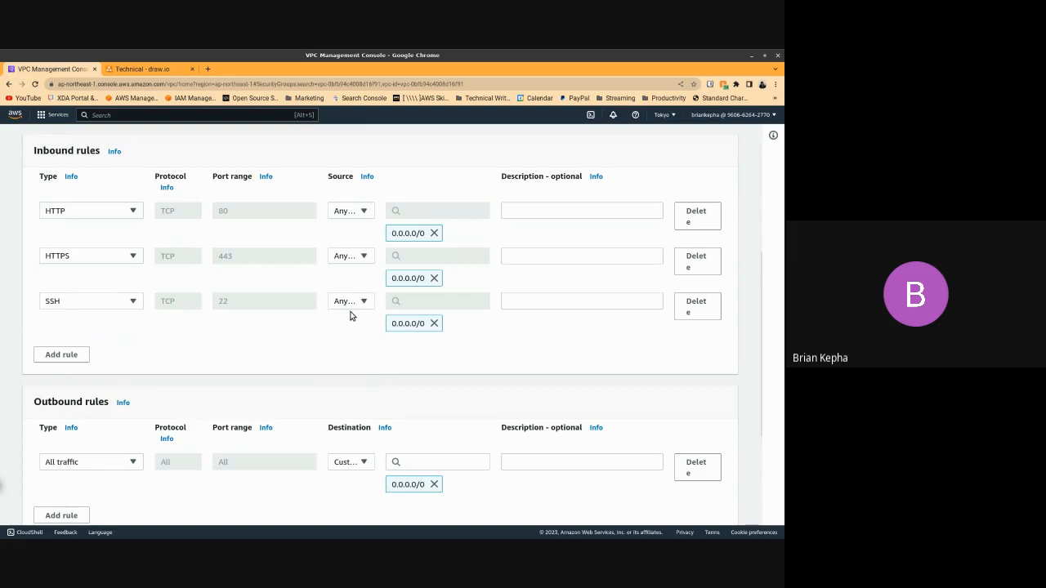
{"action": "left_click", "coordinate": [354, 303]}
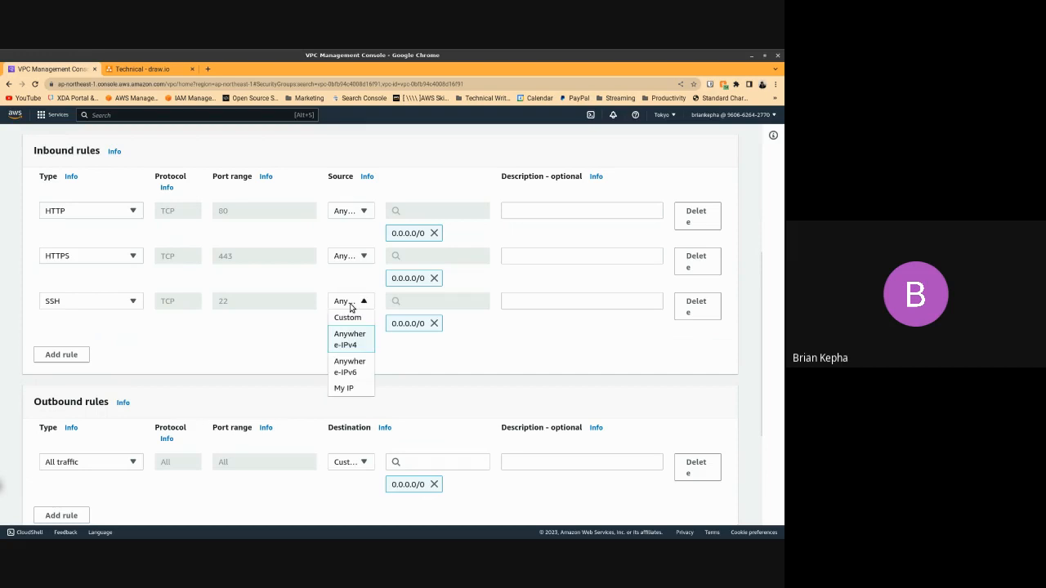
{"action": "left_click", "coordinate": [501, 343]}
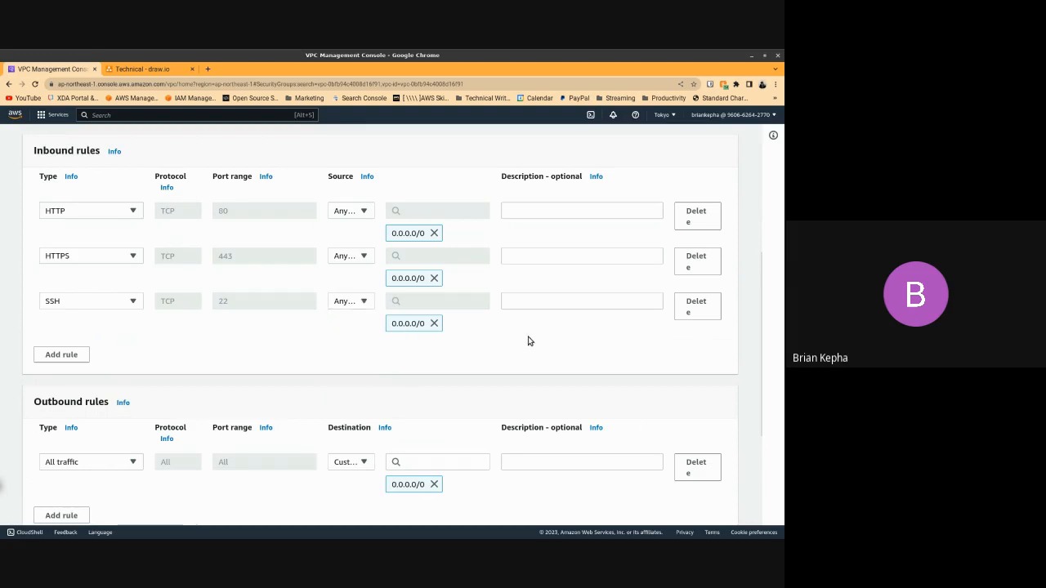
Review the inbound and outbound rules and create the kephaSG security group
{"action": "scroll", "coordinate": [528, 341], "scroll_direction": "down", "scroll_amount": 2}
{"action": "scroll", "coordinate": [199, 327], "scroll_direction": "up", "scroll_amount": 3}
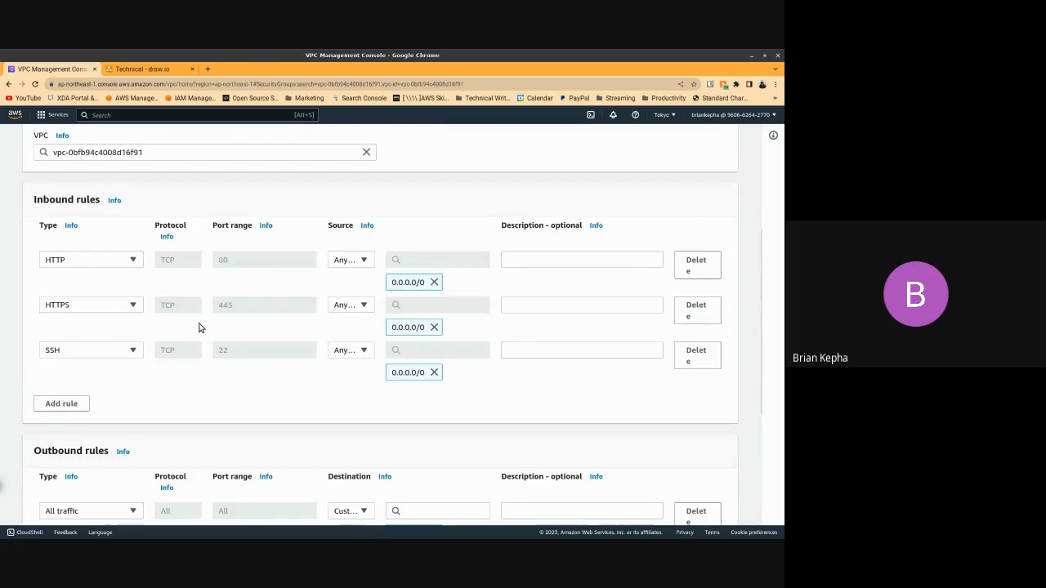
{"action": "scroll", "coordinate": [62, 275], "scroll_direction": "down", "scroll_amount": 2}
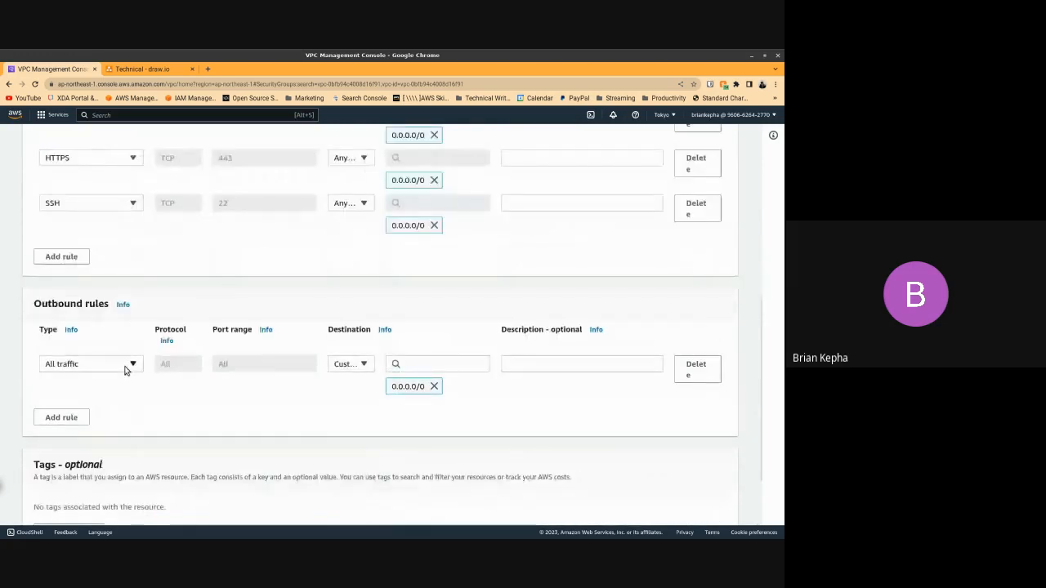
{"action": "scroll", "coordinate": [259, 411], "scroll_direction": "down", "scroll_amount": 2}
{"action": "scroll", "coordinate": [215, 400], "scroll_direction": "up", "scroll_amount": 5}
{"action": "scroll", "coordinate": [215, 400], "scroll_direction": "down", "scroll_amount": 2}
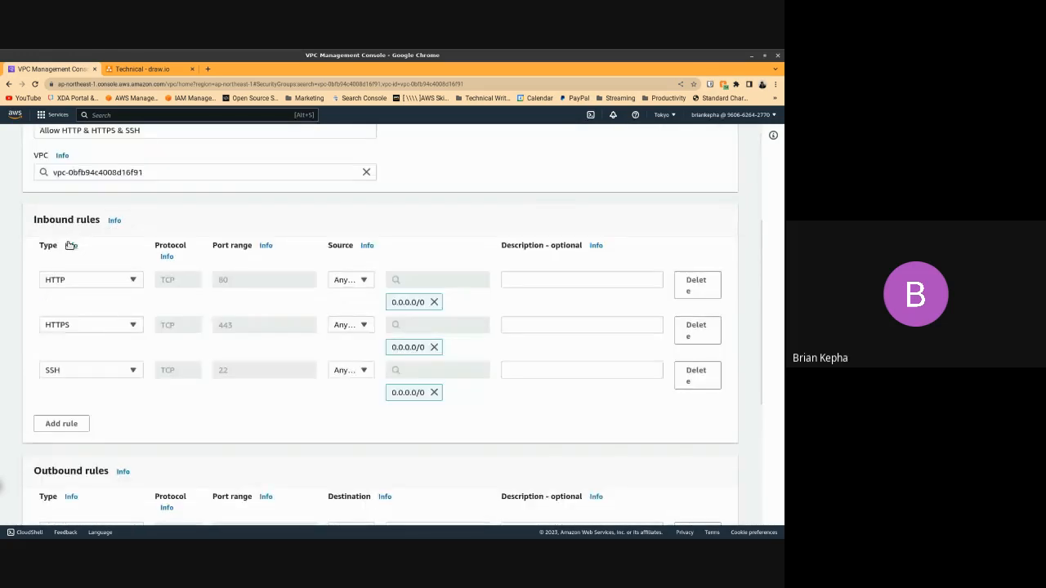
{"action": "scroll", "coordinate": [667, 436], "scroll_direction": "down", "scroll_amount": 3}
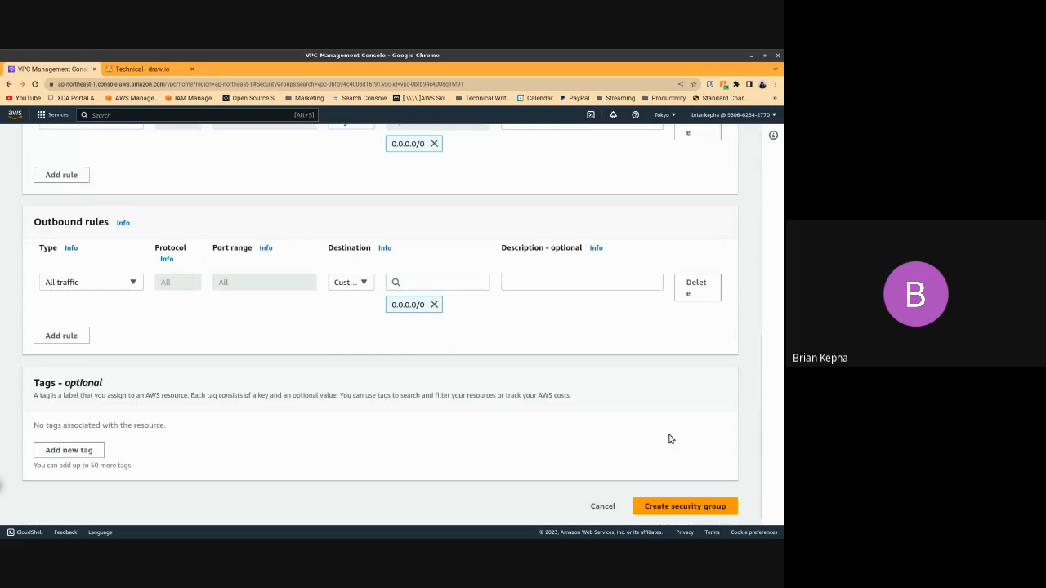
{"action": "left_click", "coordinate": [683, 507]}
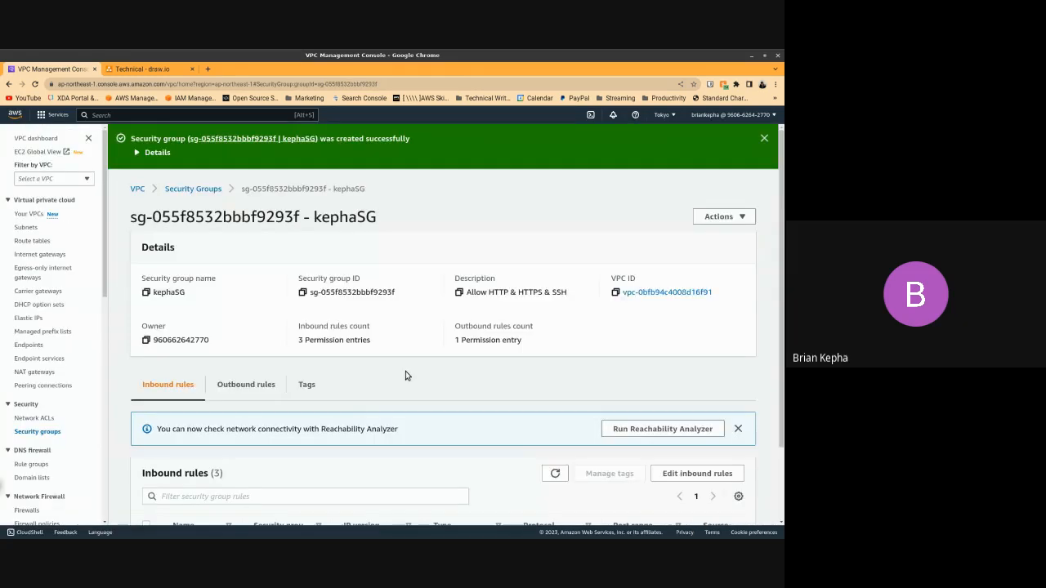
Review kephaSG's inbound rules sorted by type and its outbound rules, dismissing both notification banners
{"action": "scroll", "coordinate": [433, 379], "scroll_direction": "down", "scroll_amount": 2}
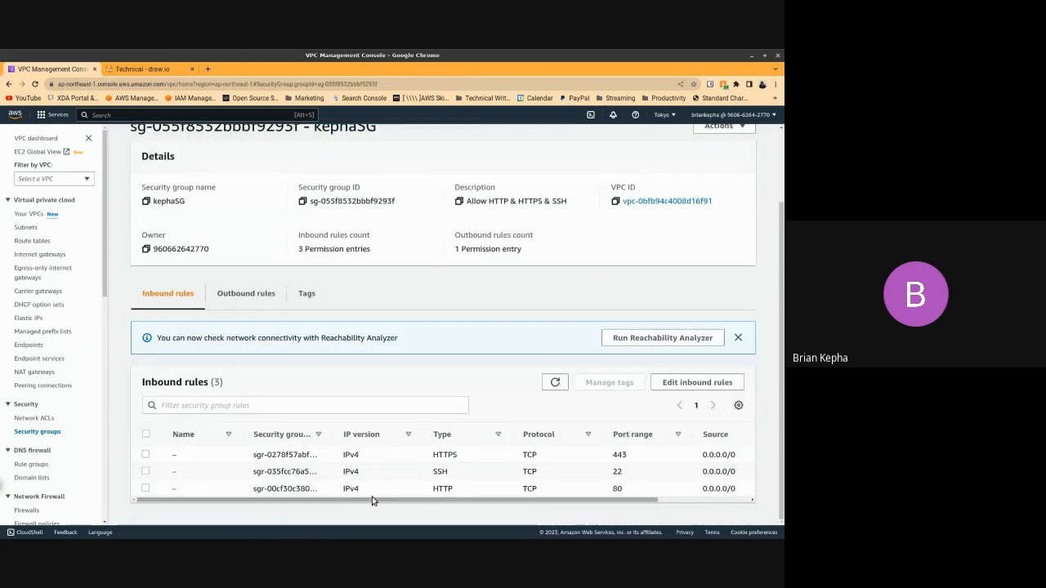
{"action": "left_click_drag", "start_coordinate": [464, 436], "coordinate": [469, 451]}
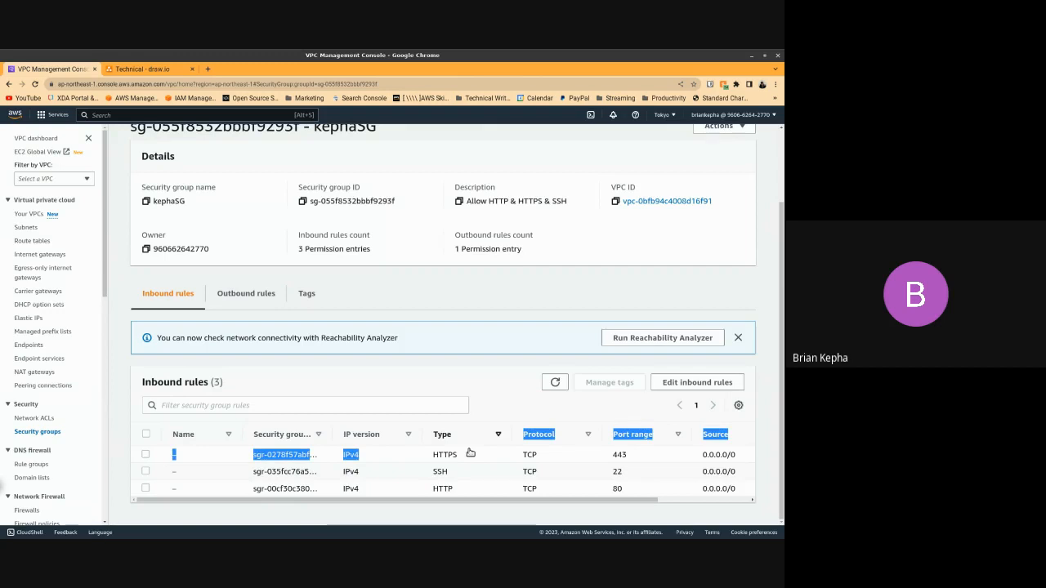
{"action": "left_click", "coordinate": [466, 436]}
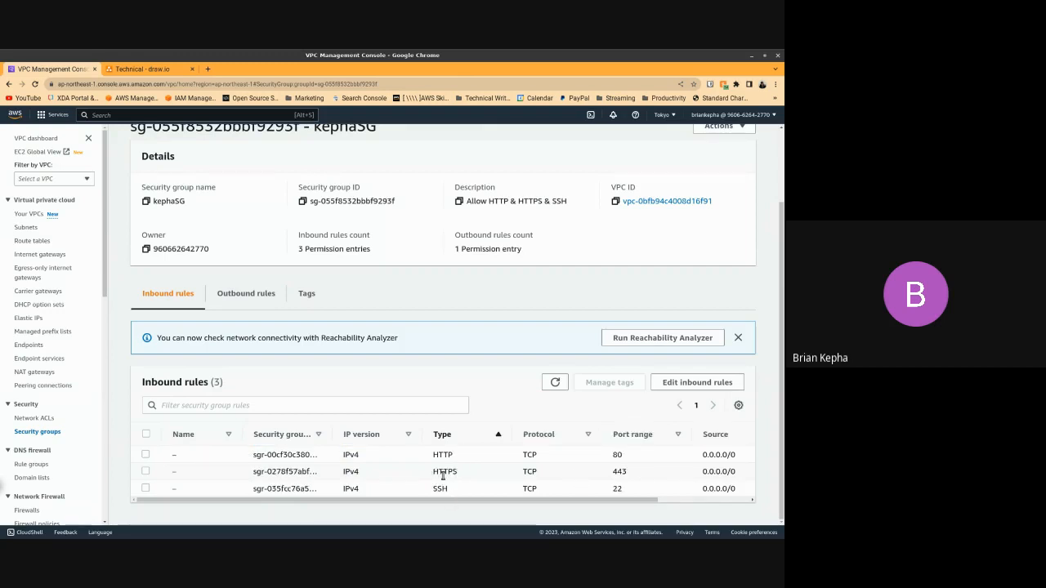
{"action": "left_click", "coordinate": [245, 292]}
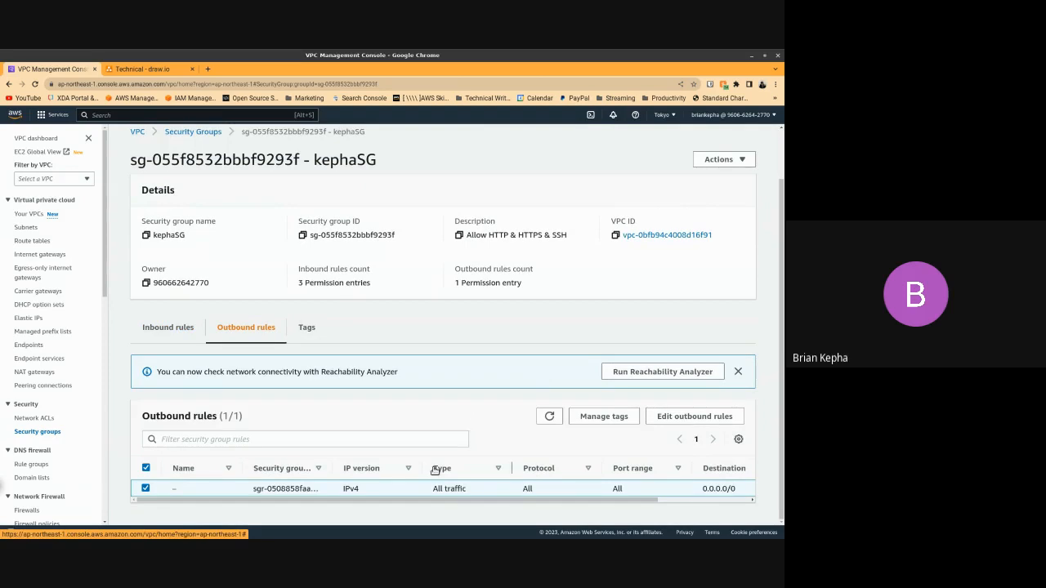
{"action": "left_click", "coordinate": [146, 468]}
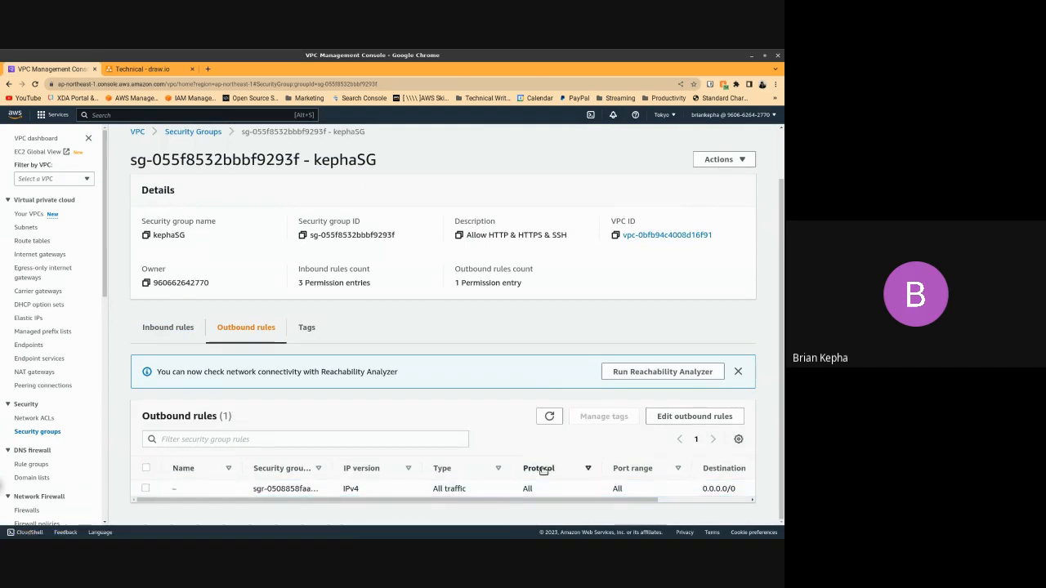
{"action": "scroll", "coordinate": [691, 490], "scroll_direction": "up", "scroll_amount": 1}
{"action": "scroll", "coordinate": [691, 490], "scroll_direction": "down", "scroll_amount": 1}
{"action": "left_click", "coordinate": [738, 372]}
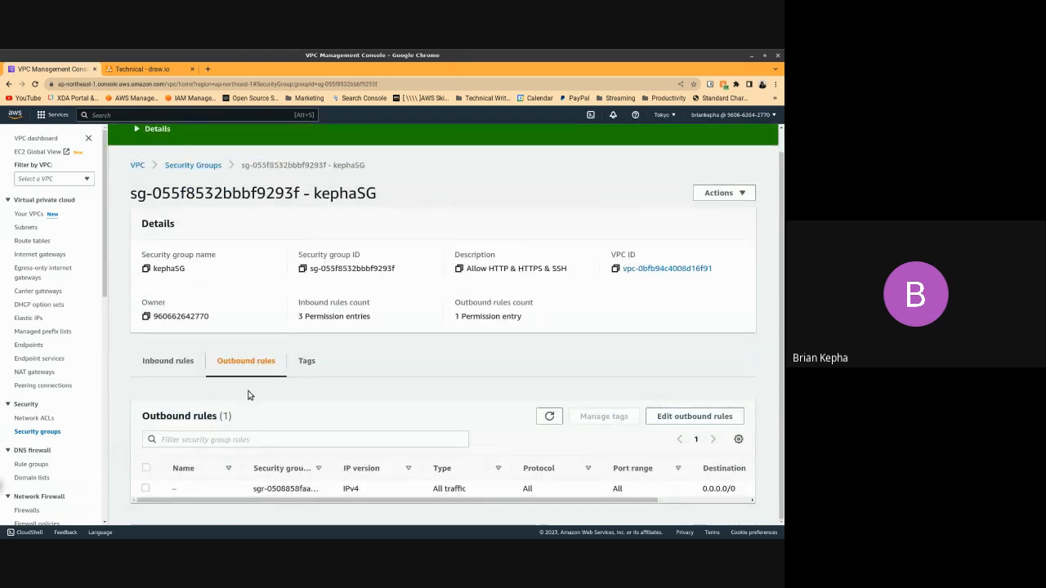
{"action": "left_click", "coordinate": [167, 360]}
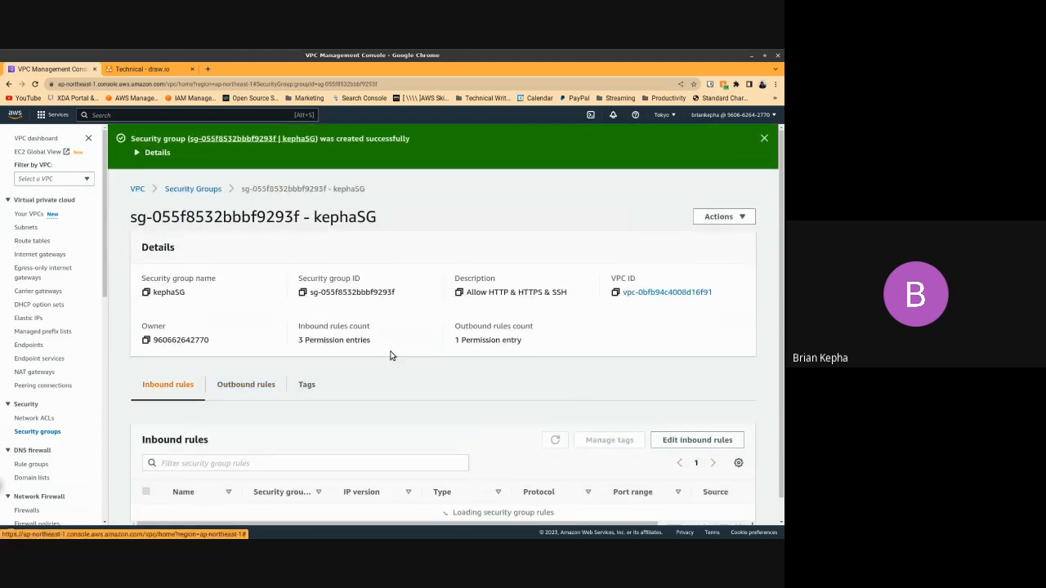
{"action": "left_click", "coordinate": [764, 138]}
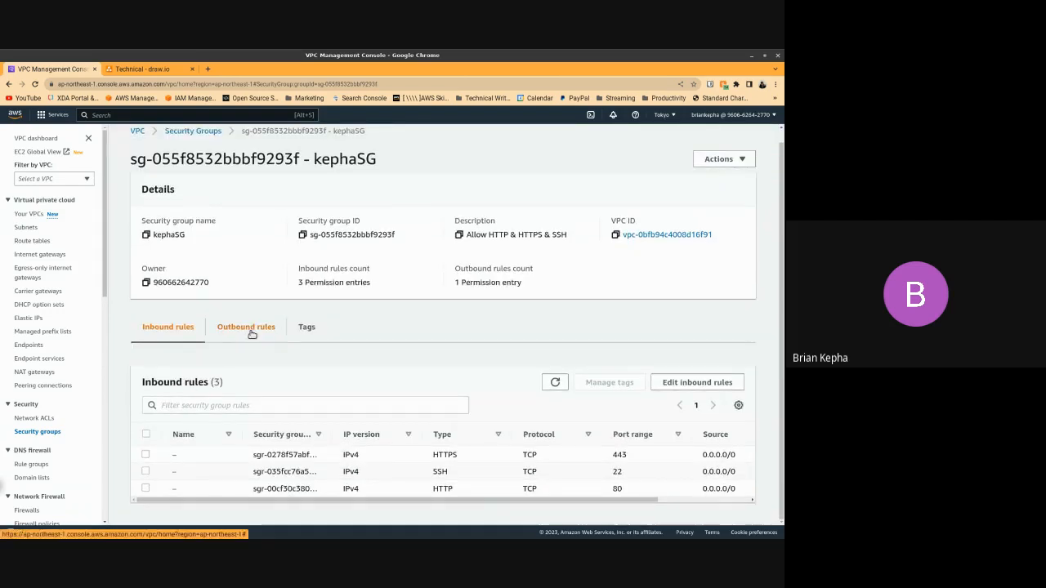
Return to the outbound rules tab and open the editor for its single All traffic rule
{"action": "left_click", "coordinate": [246, 328]}
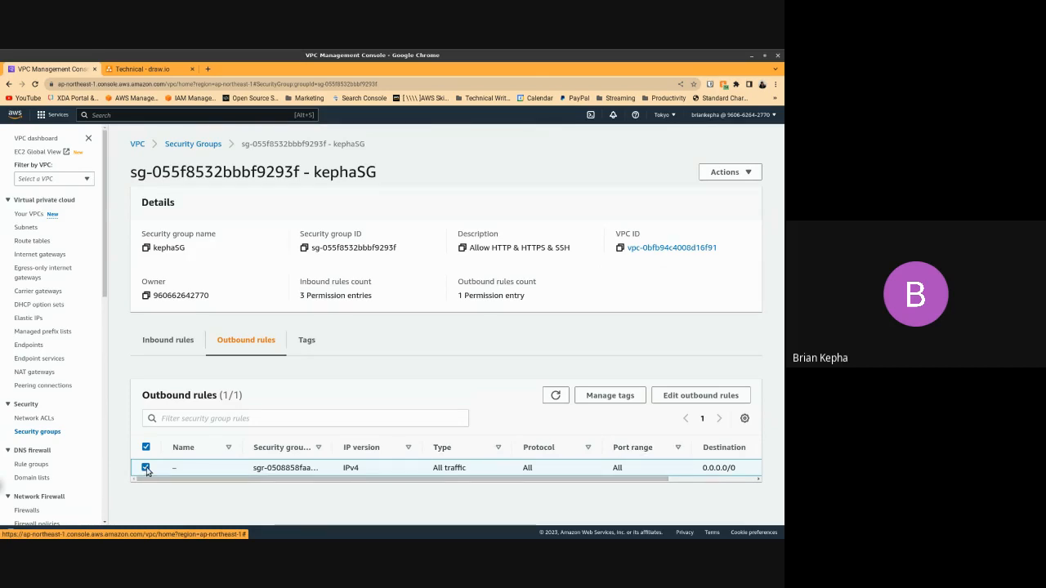
{"action": "left_click", "coordinate": [166, 340]}
{"action": "left_click", "coordinate": [246, 340]}
{"action": "left_click", "coordinate": [146, 447]}
{"action": "left_click", "coordinate": [709, 401]}
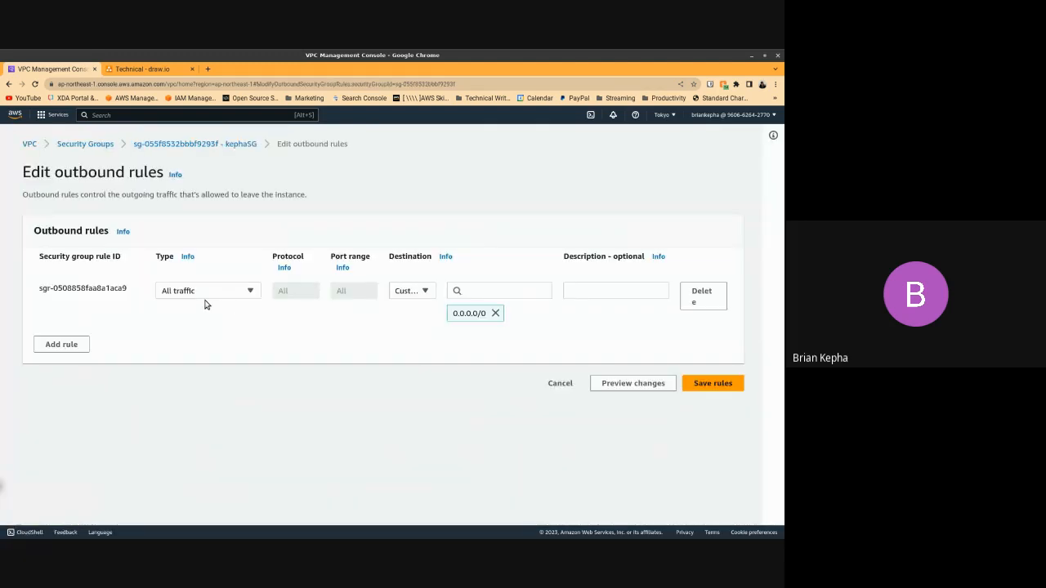
Replace the All traffic outbound rule with an HTTP rule to Anywhere-IPv4 (0.0.0.0/0)
{"action": "left_click", "coordinate": [209, 292]}
{"action": "left_click", "coordinate": [207, 295]}
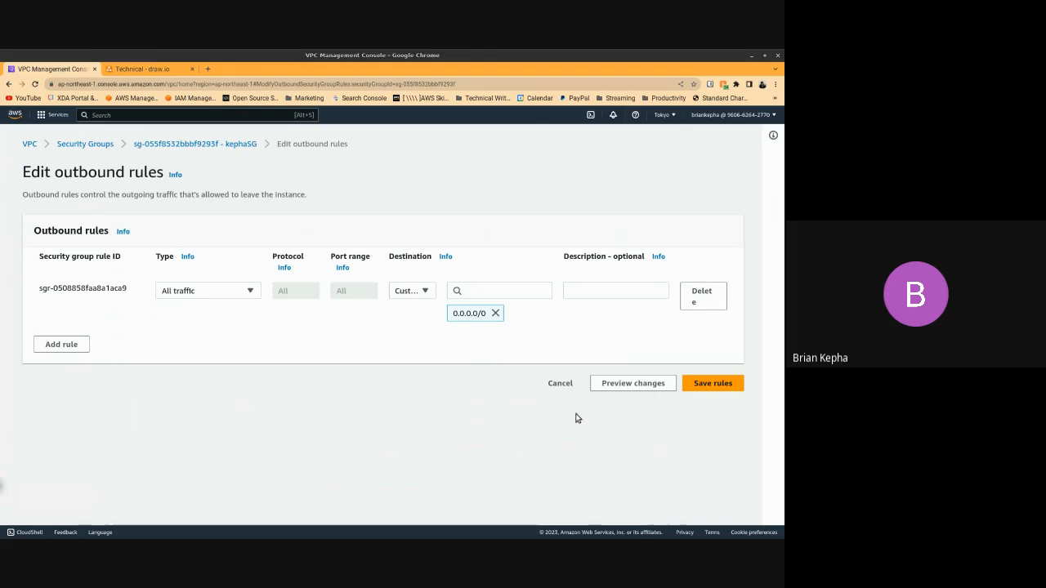
{"action": "left_click", "coordinate": [697, 297]}
{"action": "left_click", "coordinate": [85, 304]}
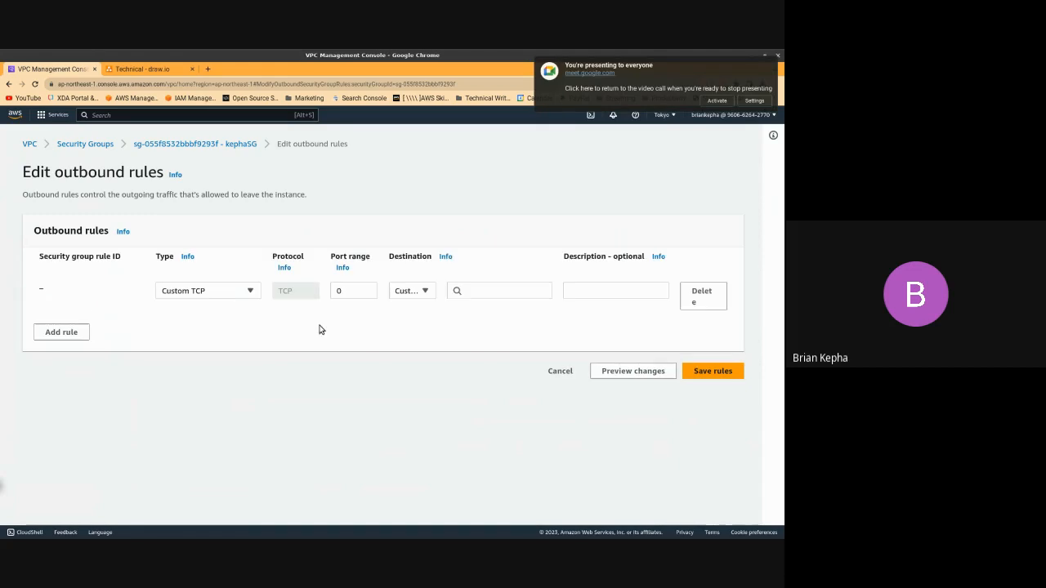
{"action": "left_click", "coordinate": [188, 296]}
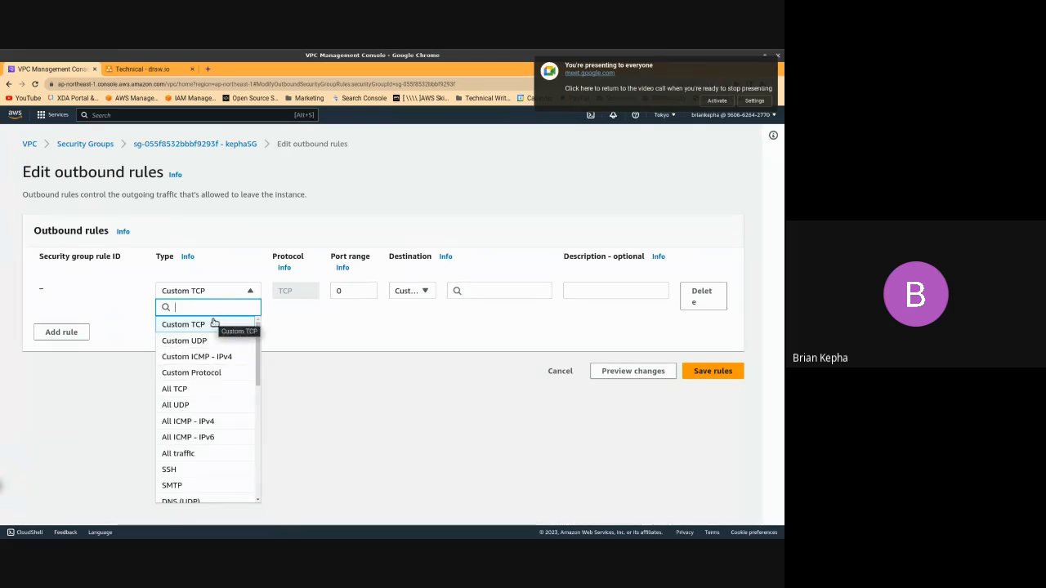
{"action": "type", "text": "hht"}
{"action": "key", "text": "BackSpace"}
{"action": "key", "text": "BackSpace"}
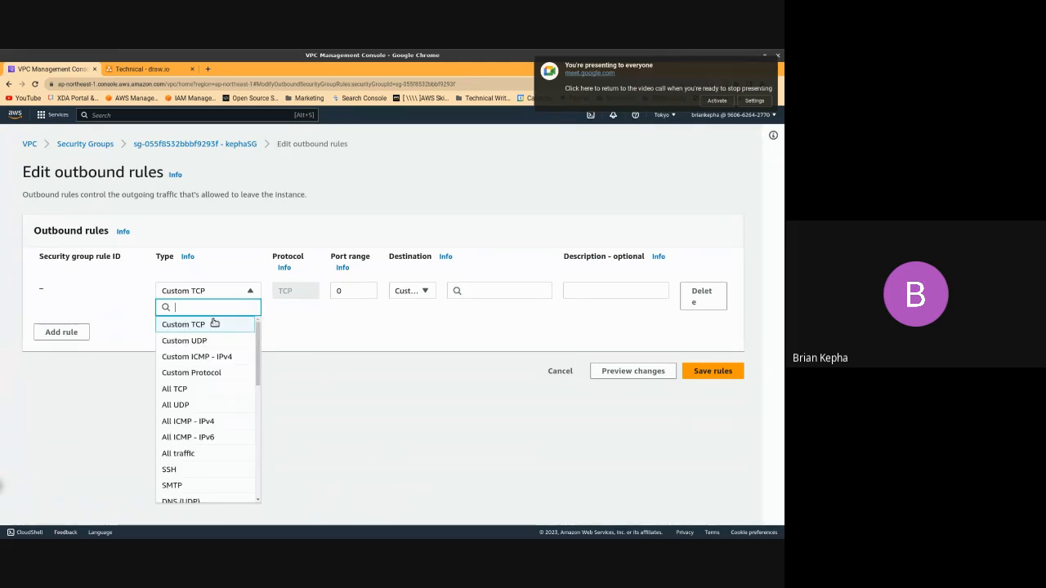
{"action": "type", "text": "ht"}
{"action": "left_click", "coordinate": [211, 323]}
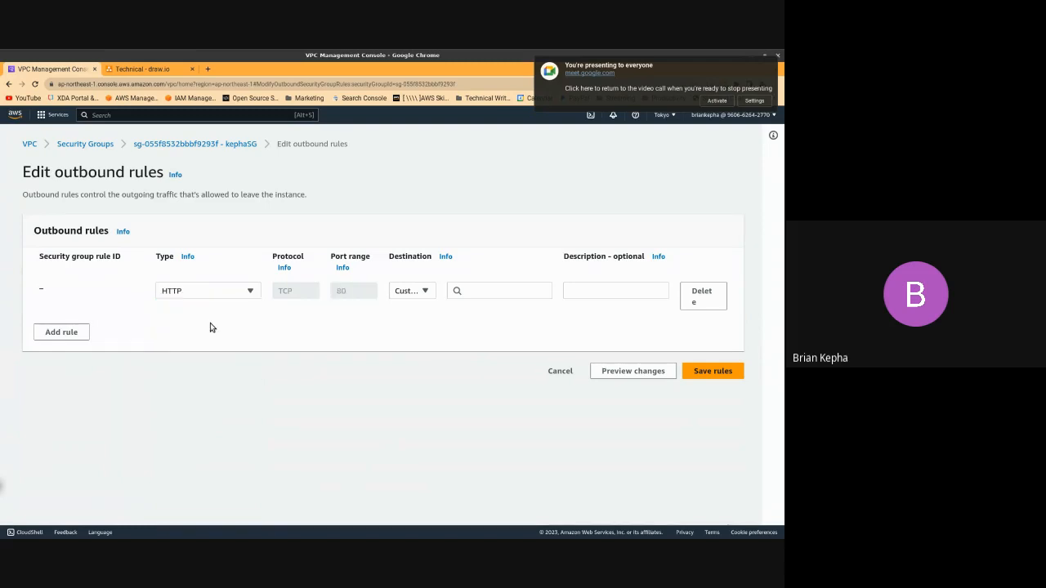
{"action": "left_click", "coordinate": [404, 293]}
{"action": "left_click", "coordinate": [416, 337]}
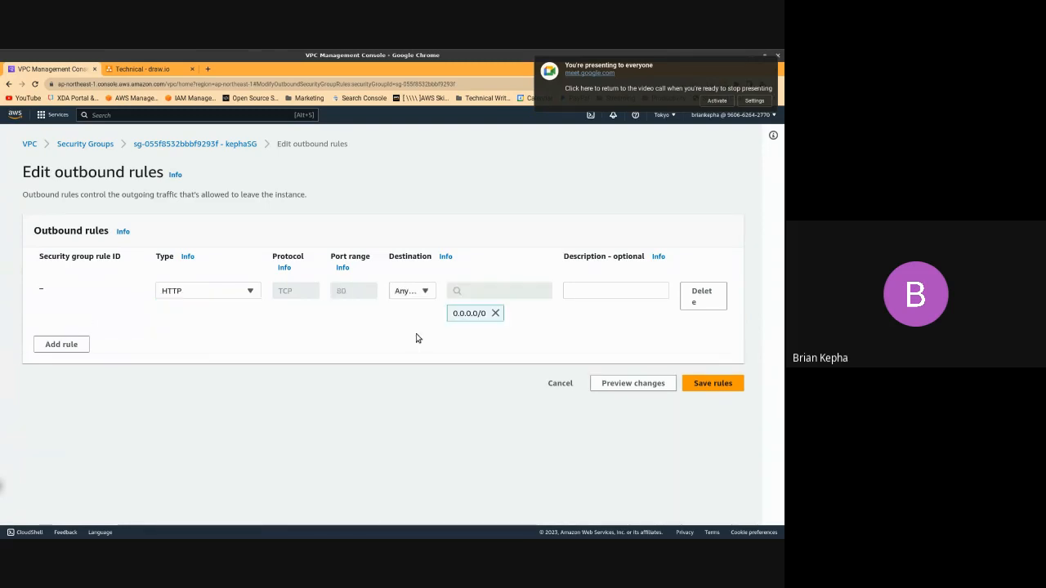
Add a second outbound rule for HTTPS on port 443 to Anywhere-IPv4
{"action": "left_click", "coordinate": [61, 344]}
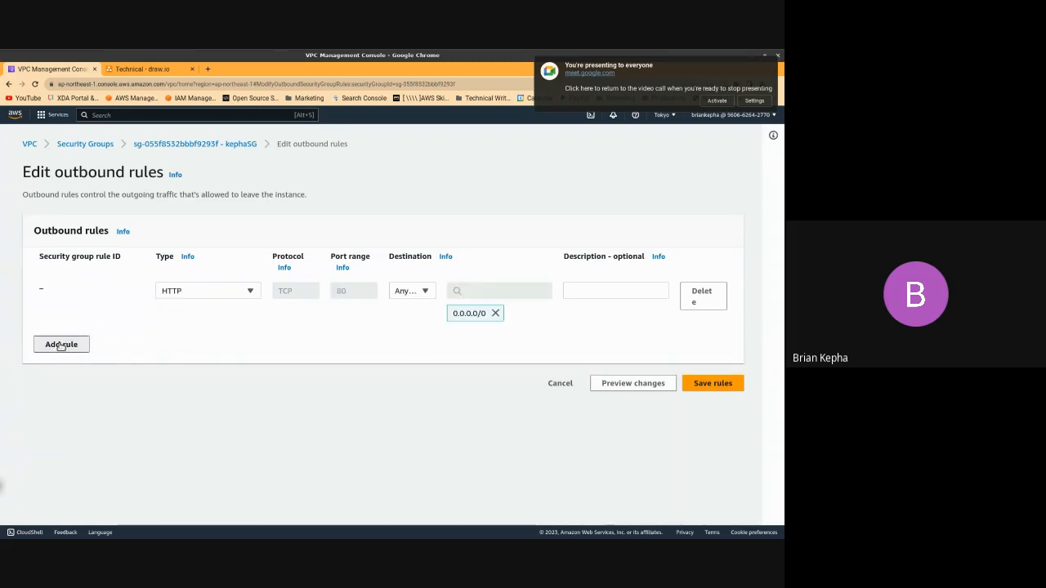
{"action": "left_click", "coordinate": [198, 335]}
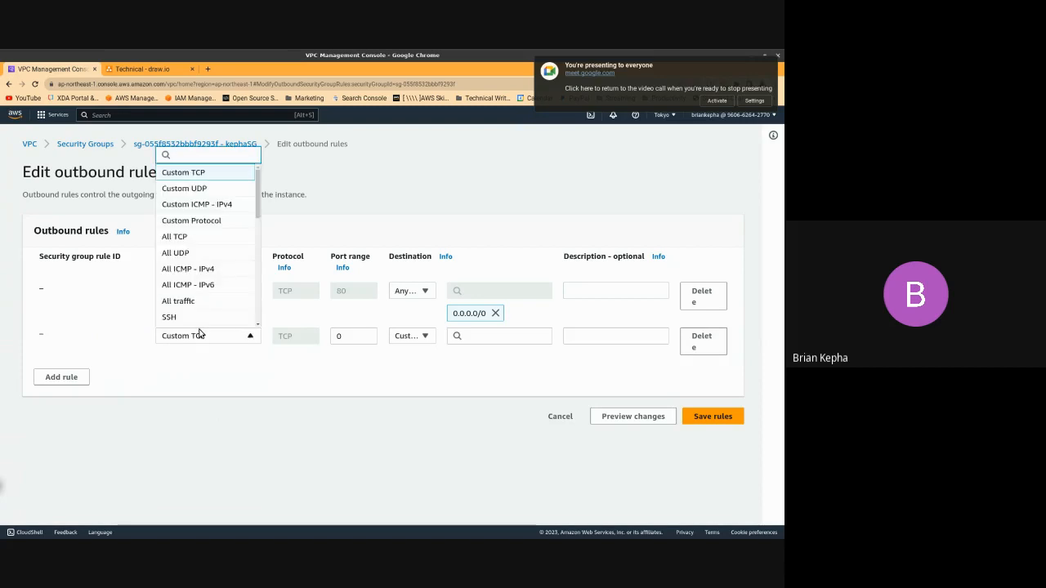
{"action": "type", "text": "http"}
{"action": "left_click", "coordinate": [194, 291]}
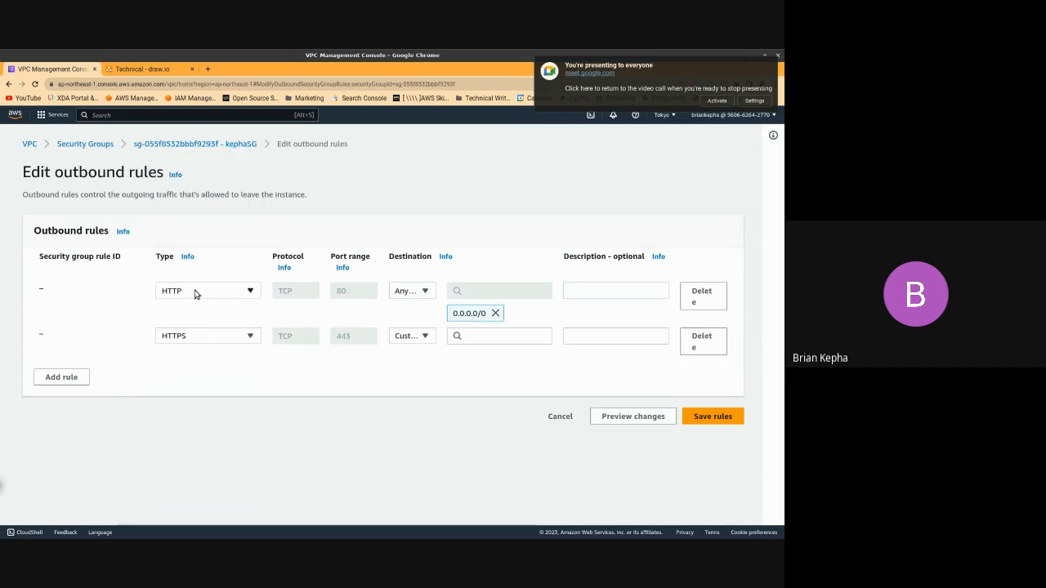
{"action": "left_click", "coordinate": [425, 336]}
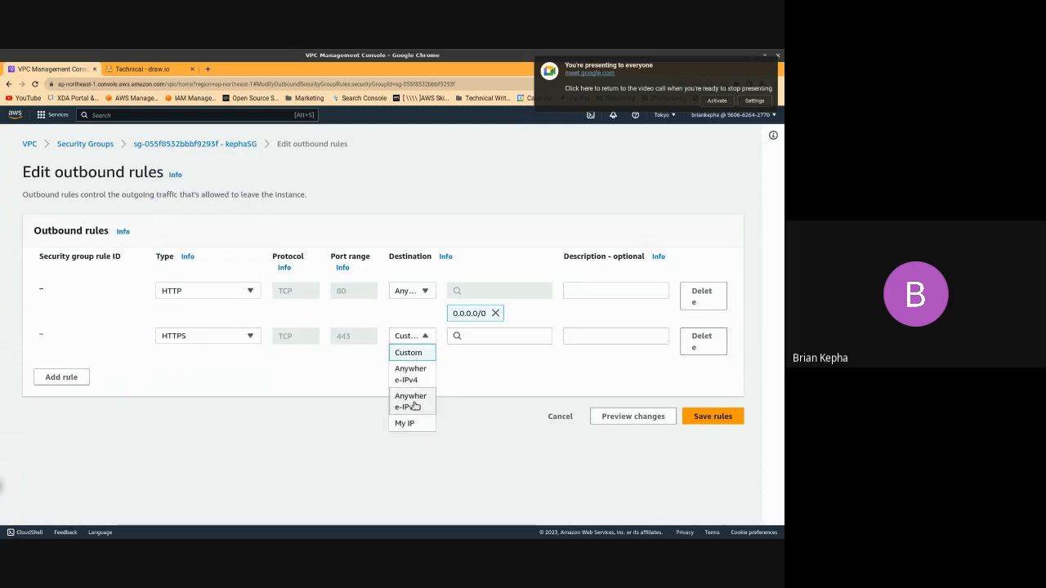
{"action": "left_click", "coordinate": [411, 374]}
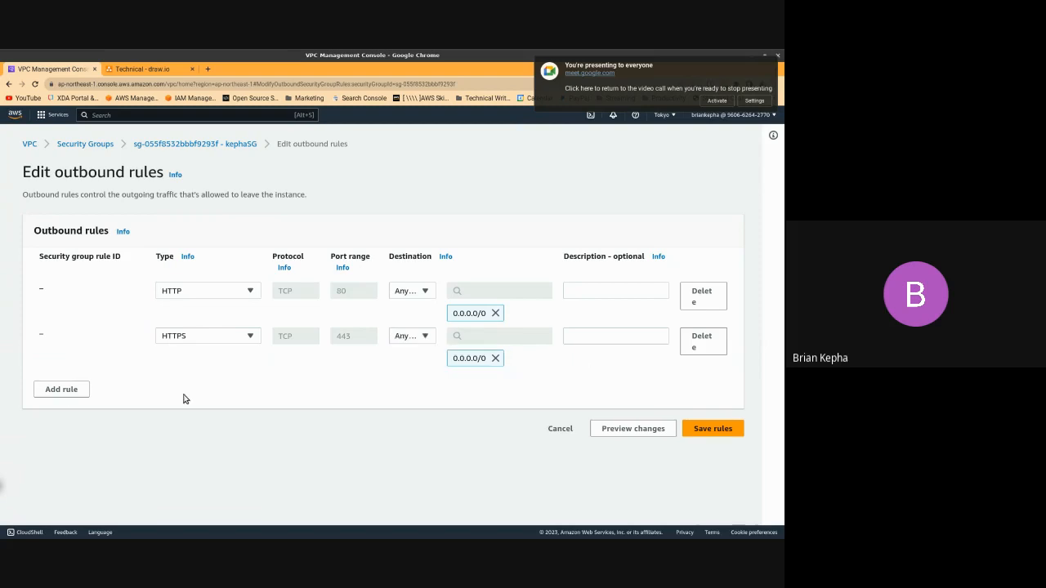
Add a third outbound rule for SSH on port 22 to Anywhere-IPv4 and save the rules
{"action": "left_click", "coordinate": [62, 389]}
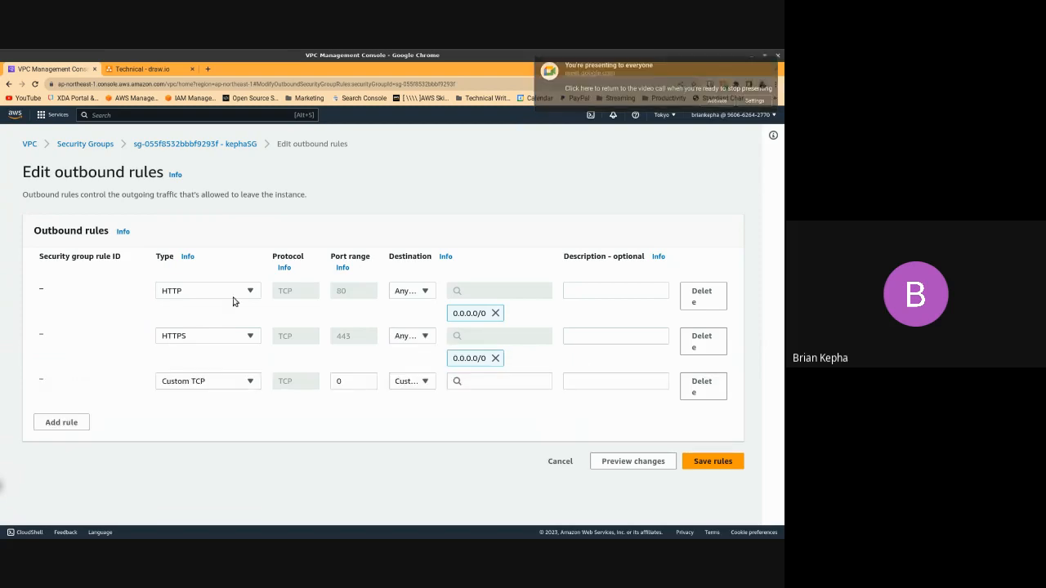
{"action": "left_click", "coordinate": [235, 391]}
{"action": "type", "text": "ssh"}
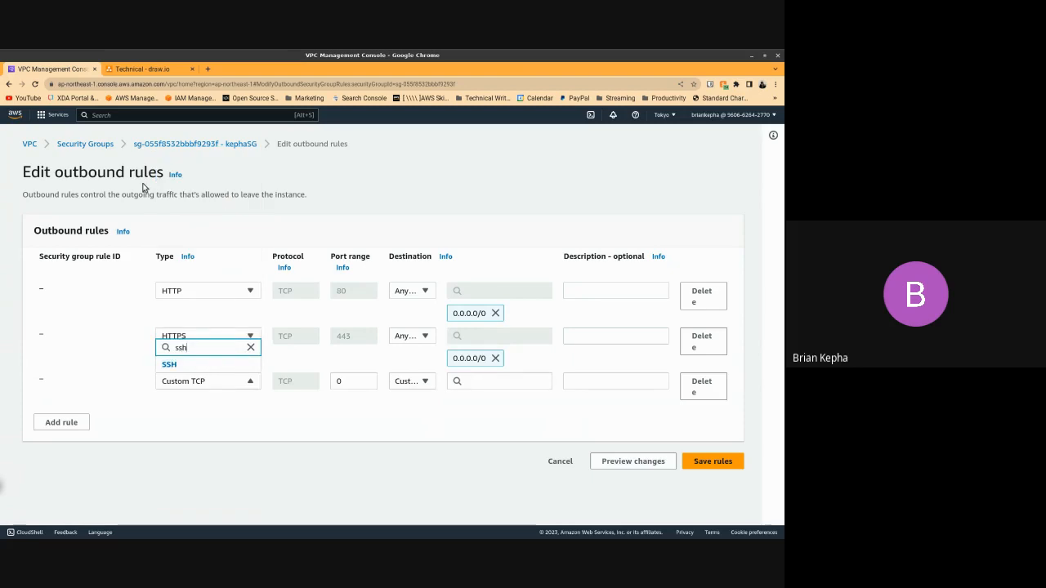
{"action": "left_click", "coordinate": [170, 364]}
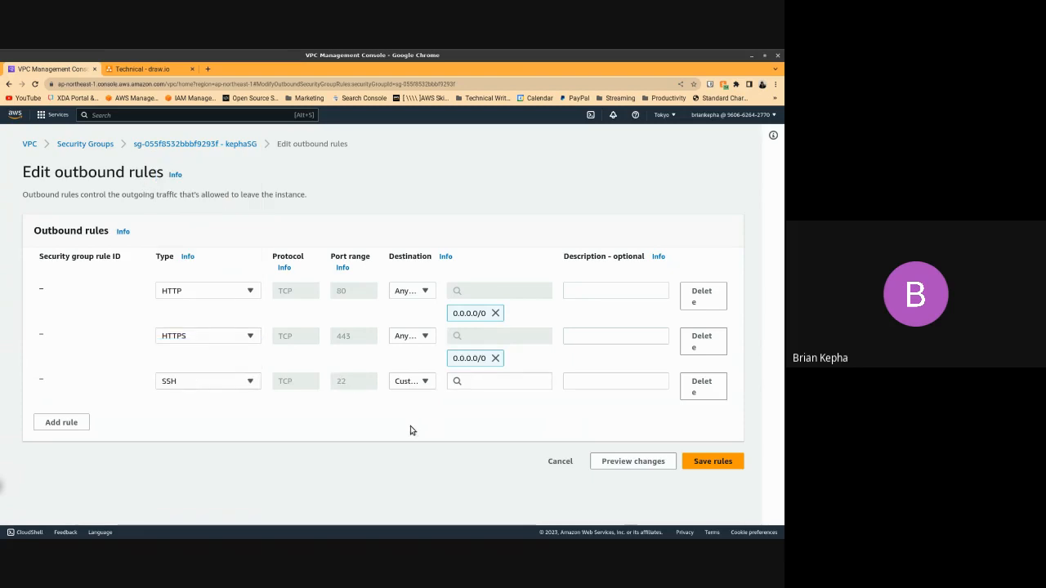
{"action": "left_click", "coordinate": [713, 461]}
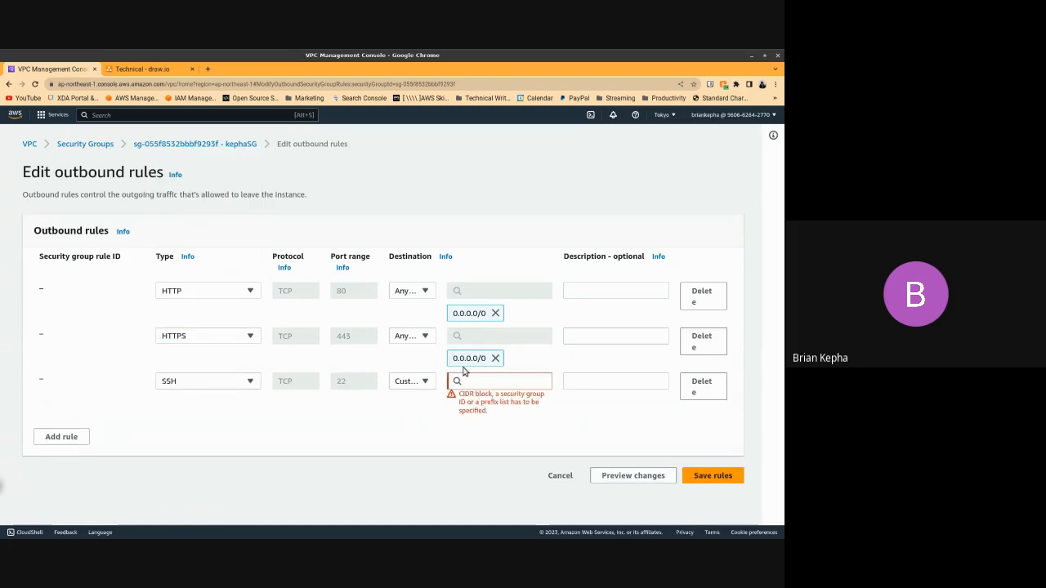
{"action": "left_click", "coordinate": [425, 381]}
{"action": "left_click", "coordinate": [412, 420]}
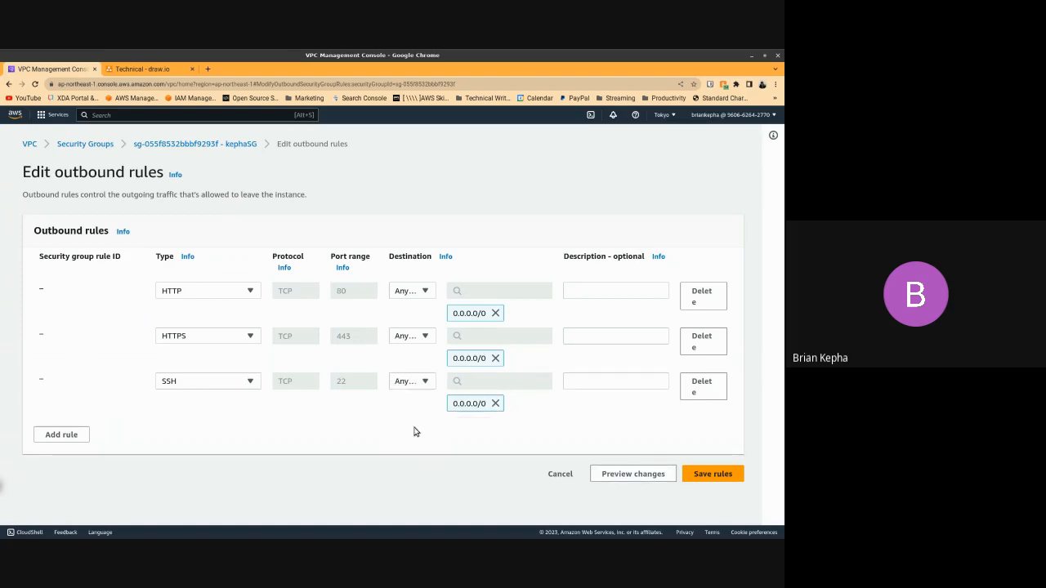
{"action": "left_click", "coordinate": [713, 474]}
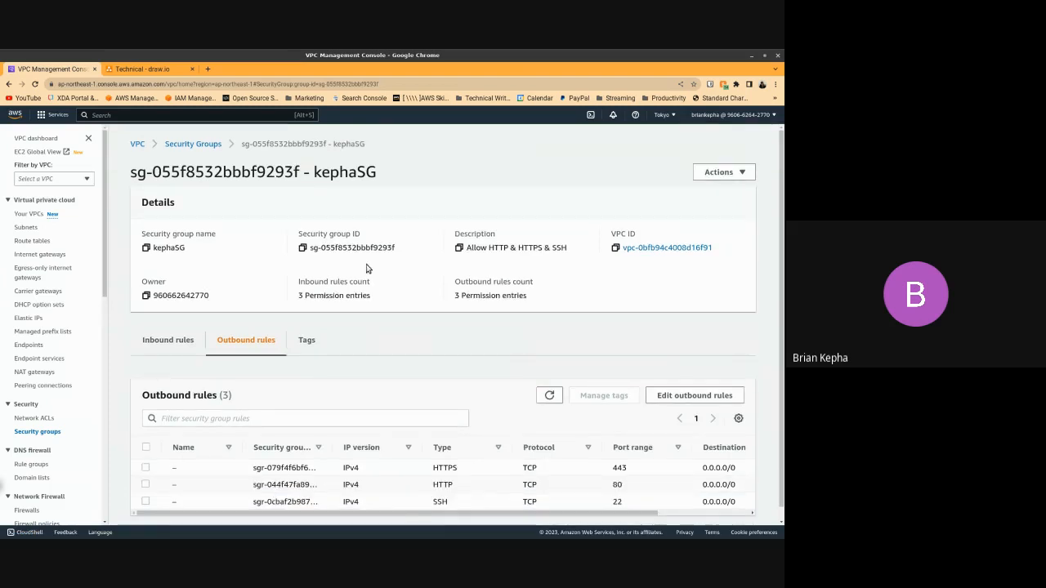
Leave VPC for the EC2 service via a console search for 'ec2' and start a new instance launch
{"action": "left_click", "coordinate": [135, 145]}
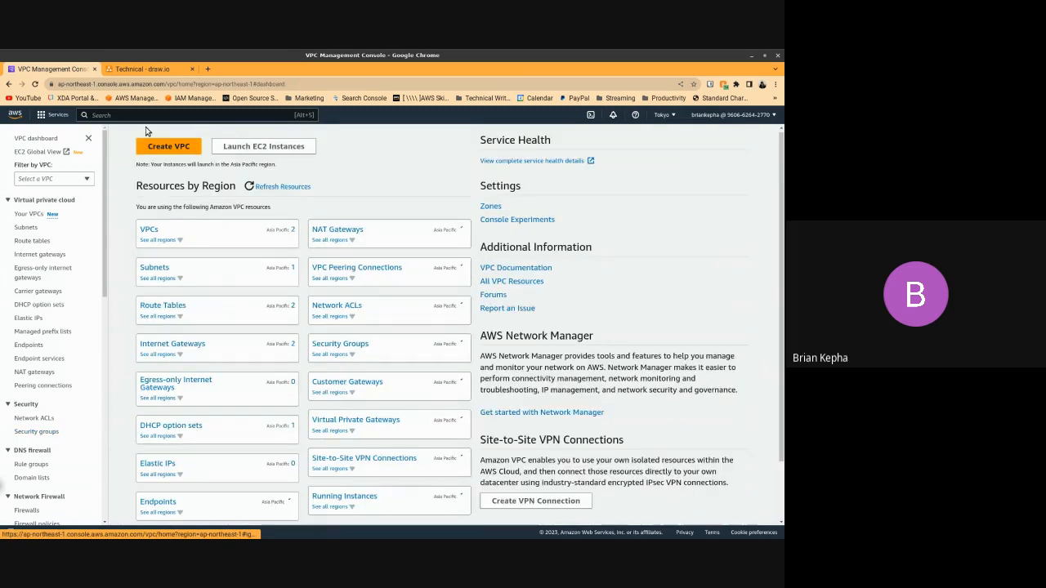
{"action": "left_click", "coordinate": [135, 114]}
{"action": "type", "text": "ec2"}
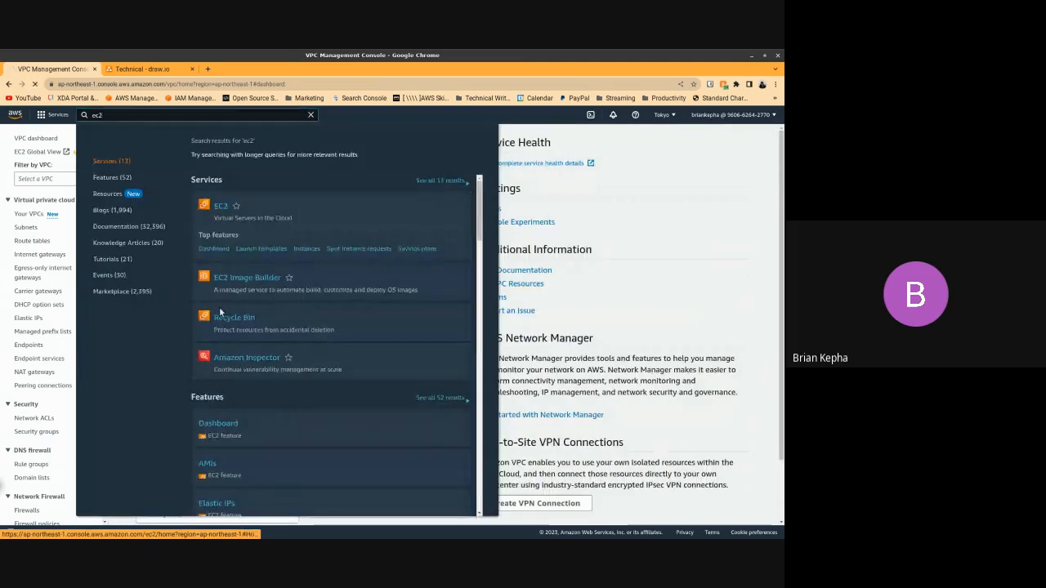
{"action": "left_click", "coordinate": [220, 312]}
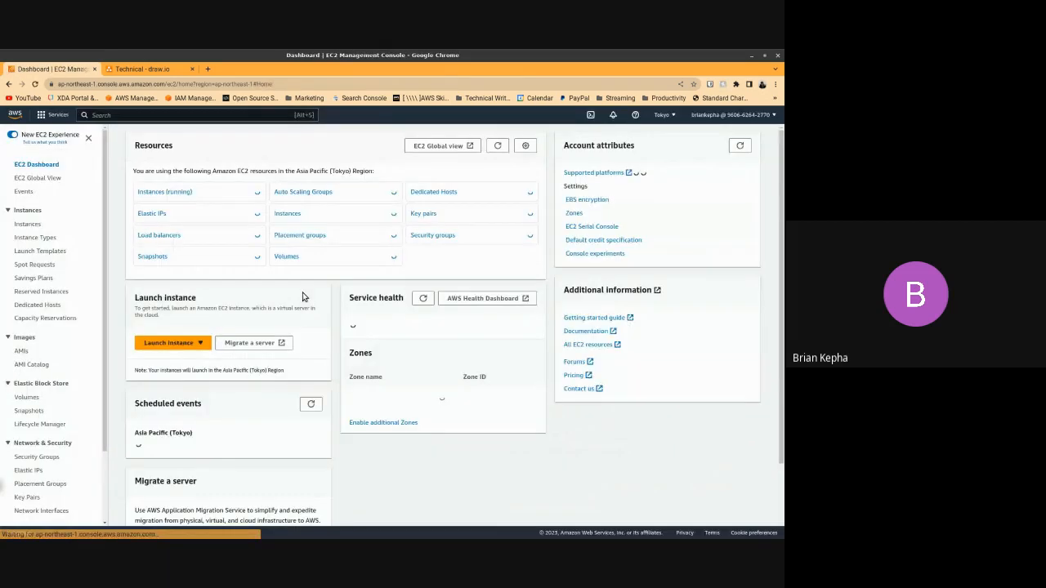
{"action": "left_click", "coordinate": [189, 342]}
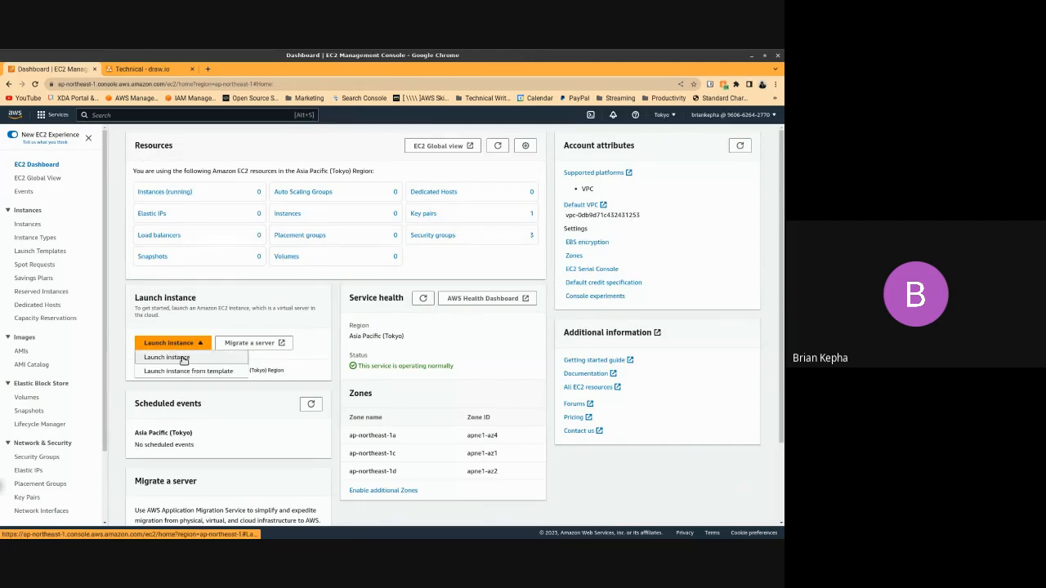
{"action": "left_click", "coordinate": [183, 360]}
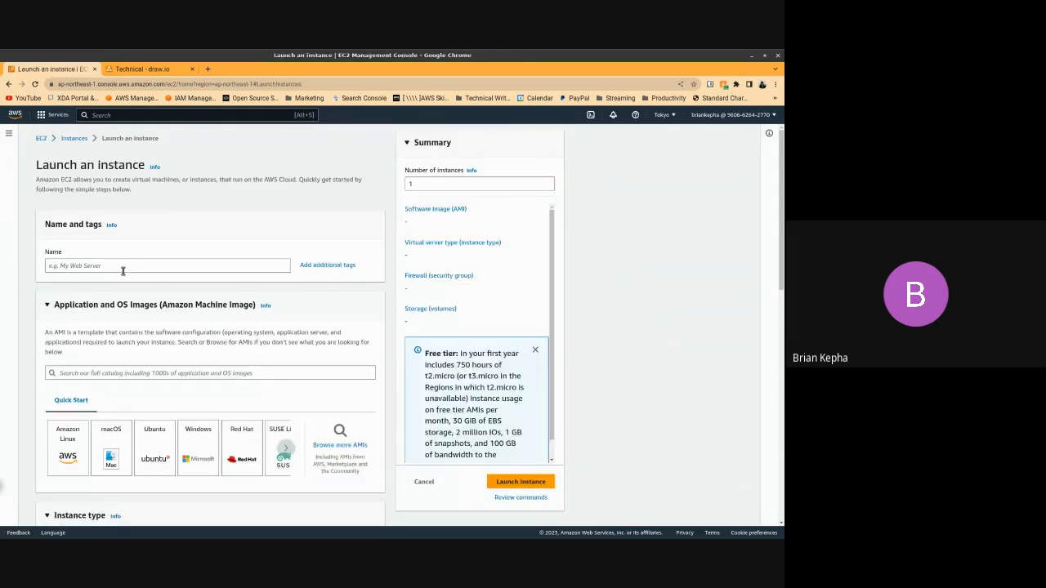
Start naming the new instance by typing 'te' in the Name field
{"action": "left_click", "coordinate": [122, 267]}
{"action": "type", "text": "testins"}
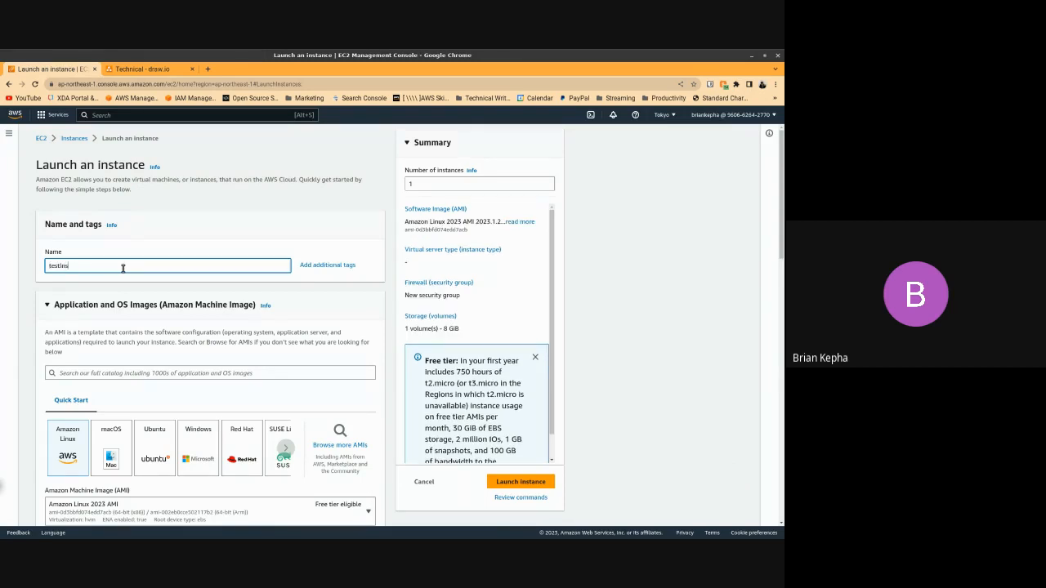
{"action": "scroll", "coordinate": [122, 268], "scroll_direction": "down", "scroll_amount": 5}
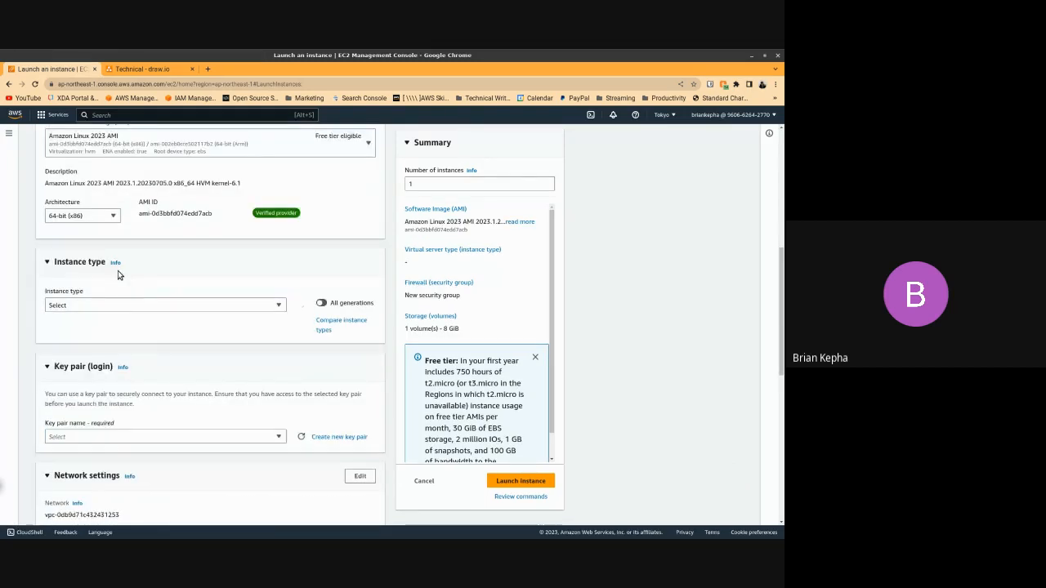
{"action": "scroll", "coordinate": [174, 265], "scroll_direction": "up", "scroll_amount": 2}
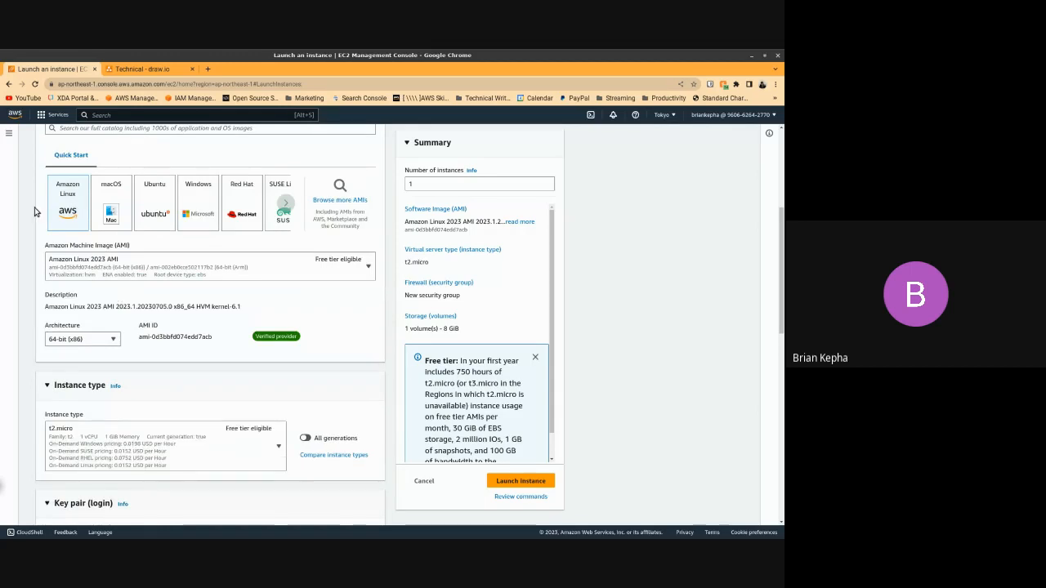
Keep Amazon Linux 2023 on t2.micro and select the Auth0 key pair for login
{"action": "scroll", "coordinate": [196, 237], "scroll_direction": "down", "scroll_amount": 1}
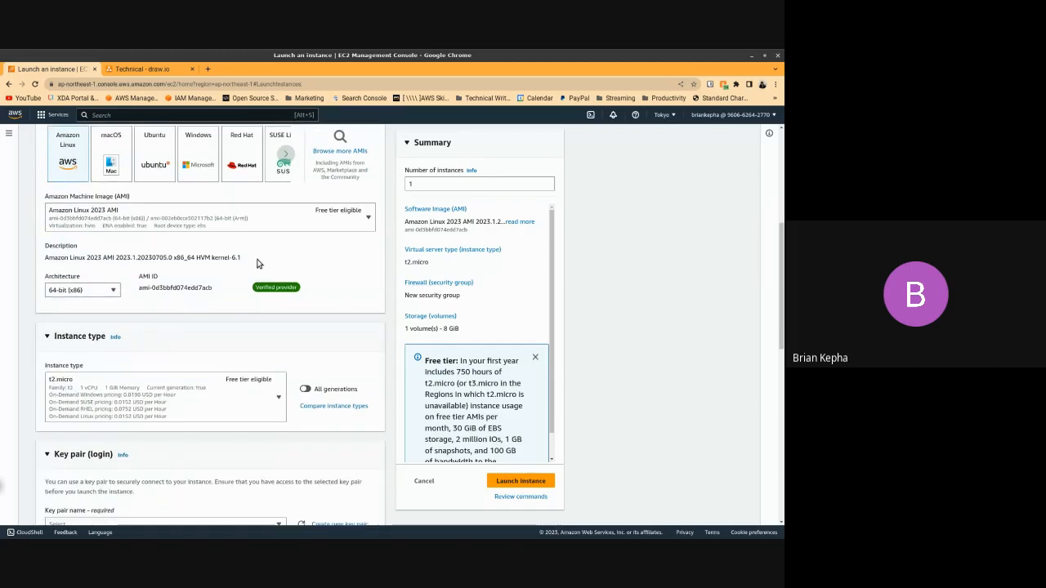
{"action": "scroll", "coordinate": [257, 263], "scroll_direction": "down", "scroll_amount": 2}
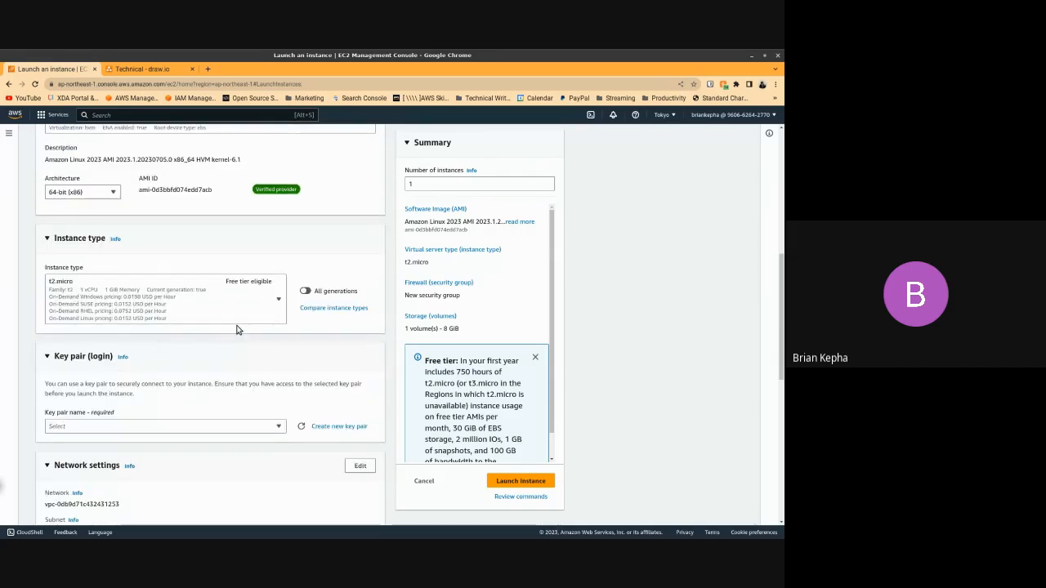
{"action": "scroll", "coordinate": [168, 265], "scroll_direction": "down", "scroll_amount": 1}
{"action": "scroll", "coordinate": [168, 265], "scroll_direction": "down", "scroll_amount": 1}
{"action": "scroll", "coordinate": [167, 276], "scroll_direction": "down", "scroll_amount": 1}
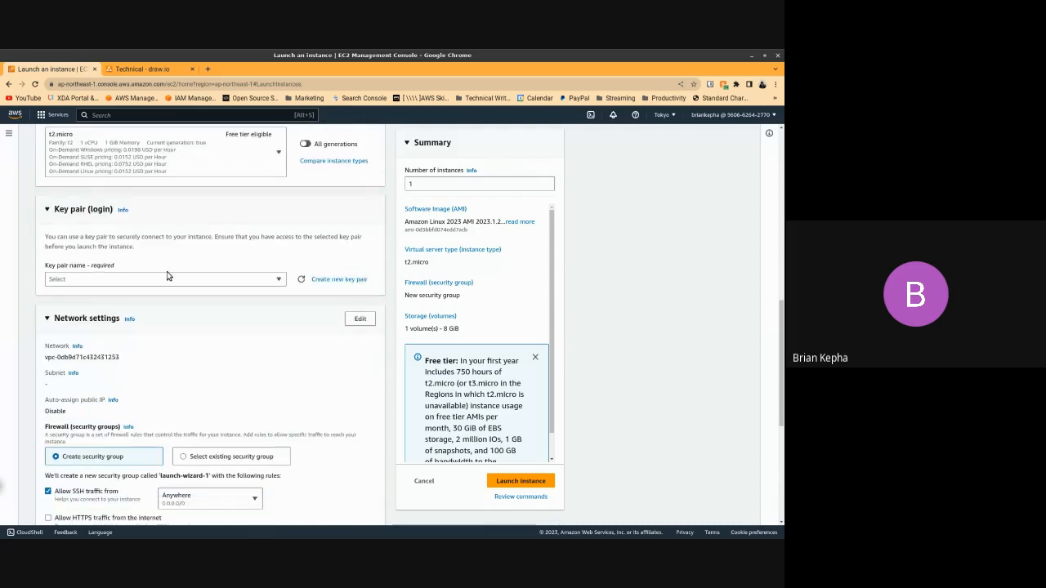
{"action": "left_click", "coordinate": [167, 278]}
{"action": "left_click", "coordinate": [112, 327]}
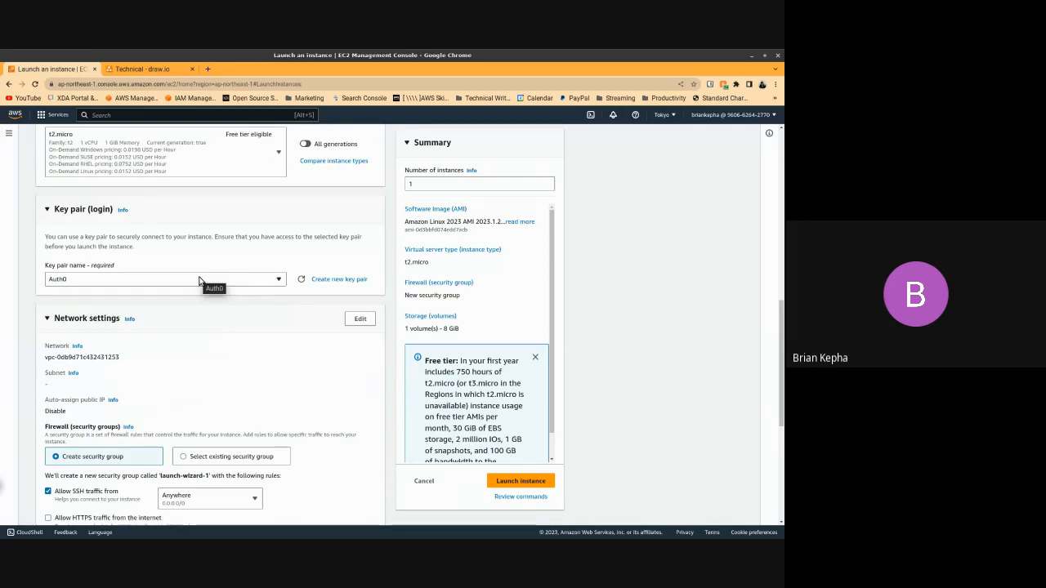
{"action": "key", "text": "ctrl+alt+t"}
In the credentials folder, list the files and run chmod 400 on Auth0.pem
{"action": "type", "text": "cd "}
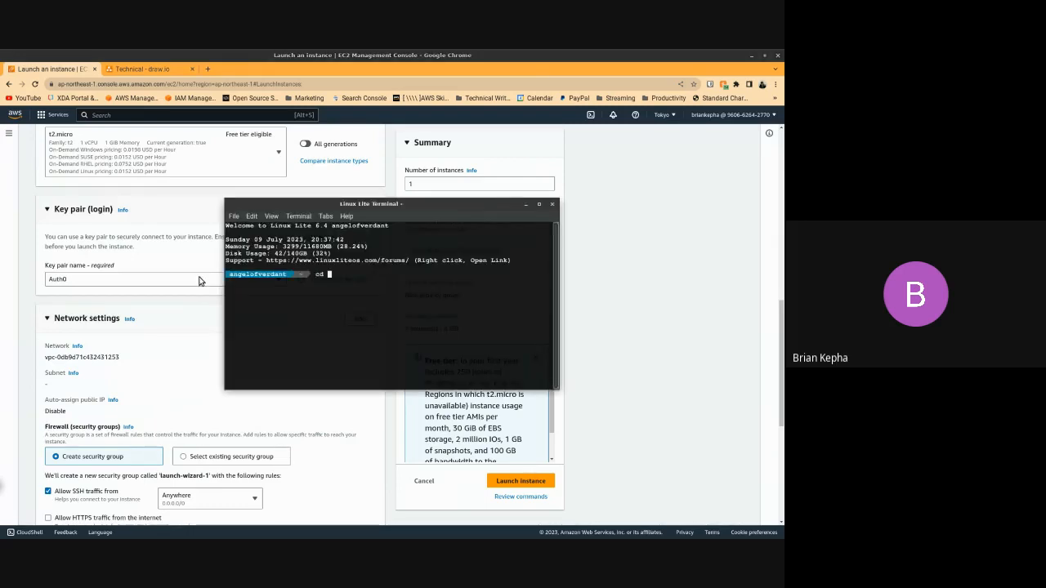
{"action": "type", "text": "credentials/"}
{"action": "key", "text": "Return"}
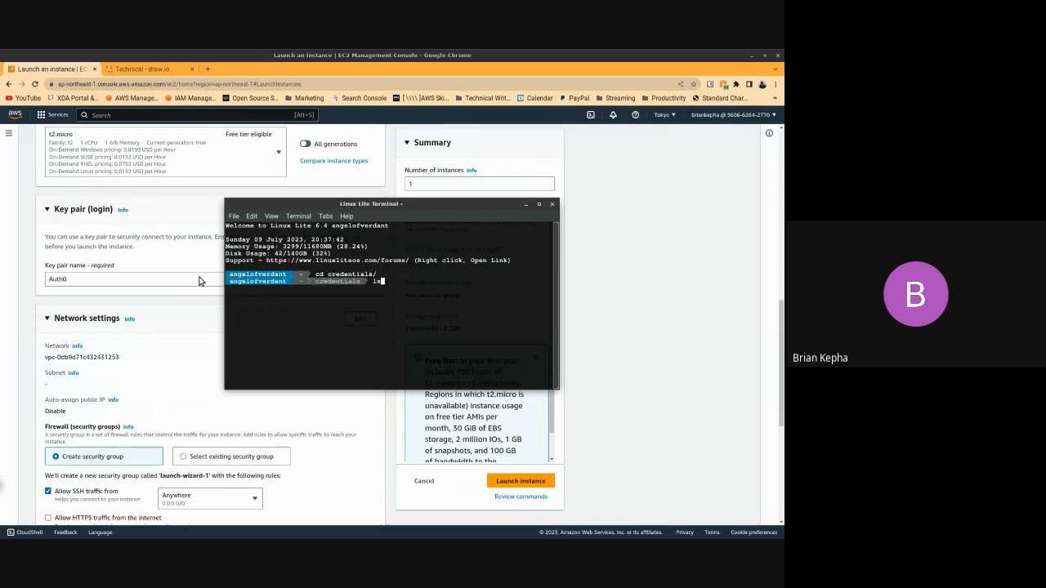
{"action": "type", "text": "ls"}
{"action": "key", "text": "Return"}
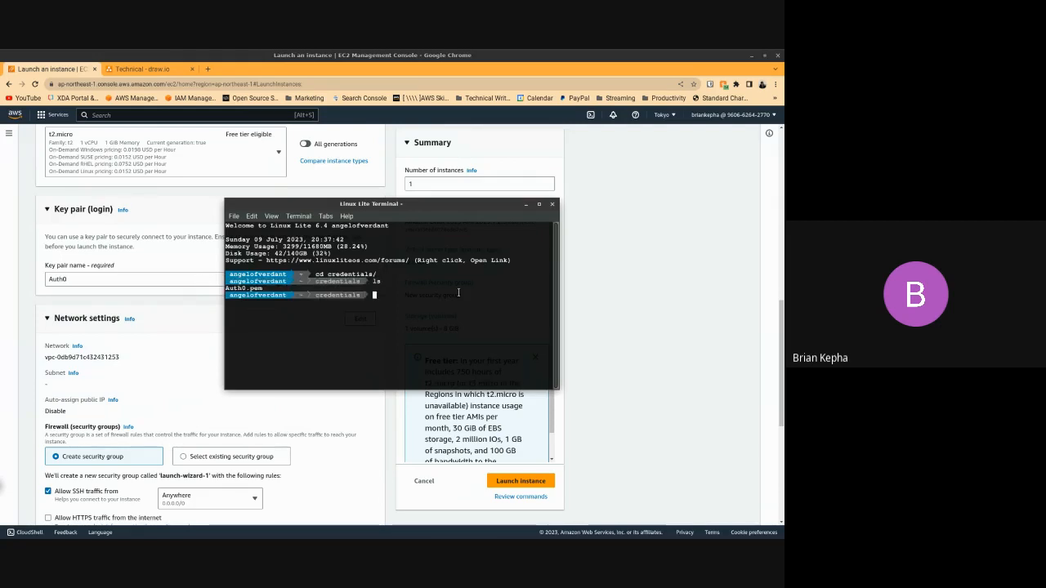
{"action": "type", "text": "chmod 400 Au"}
{"action": "key", "text": "Tab"}
{"action": "key", "text": "Return"}
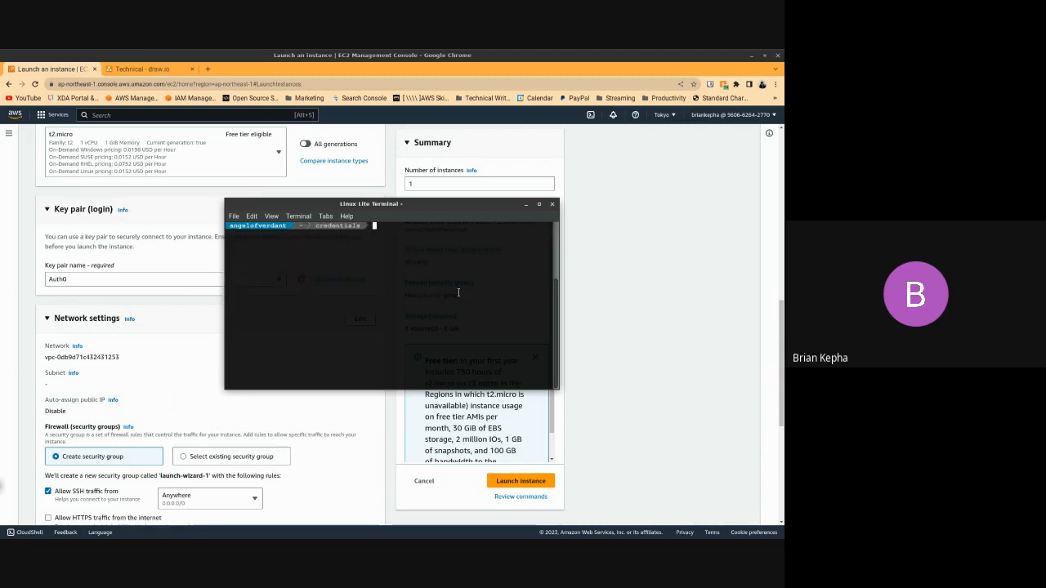
Set the instance's network to KephaVPC with publicSubnet as the subnet
{"action": "left_click", "coordinate": [553, 204]}
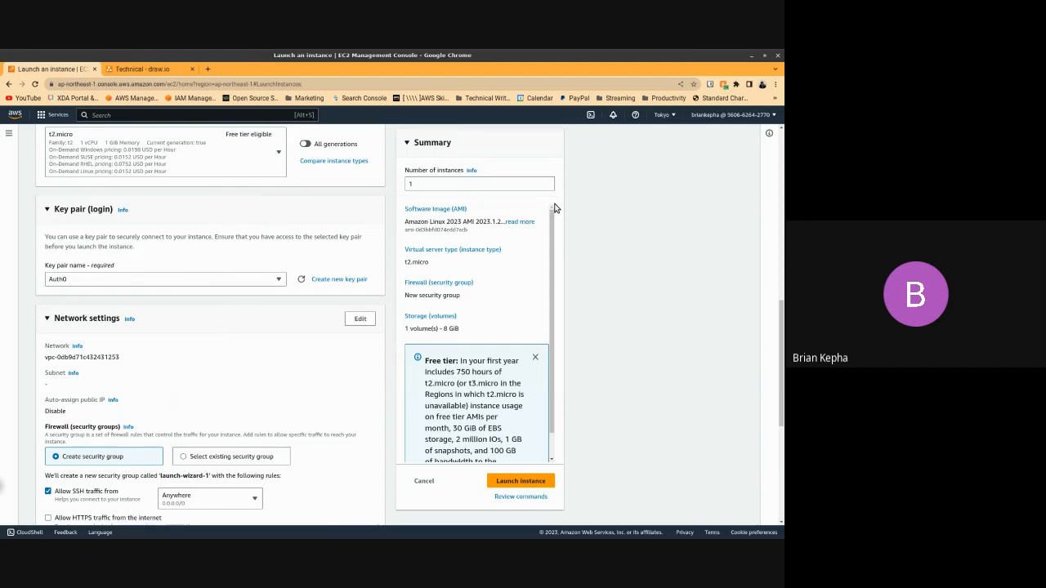
{"action": "scroll", "coordinate": [235, 299], "scroll_direction": "down", "scroll_amount": 3}
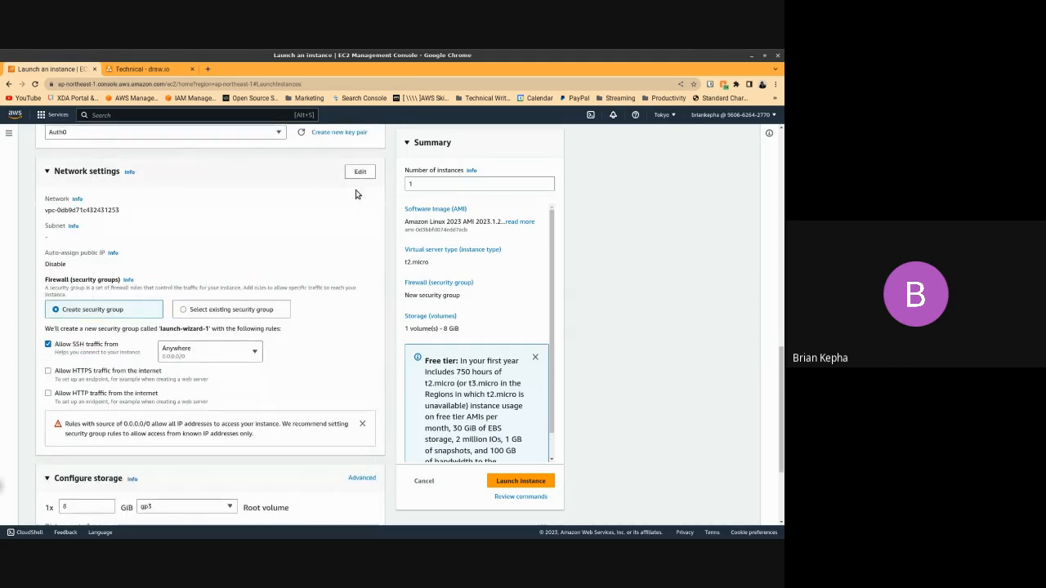
{"action": "left_click", "coordinate": [359, 172]}
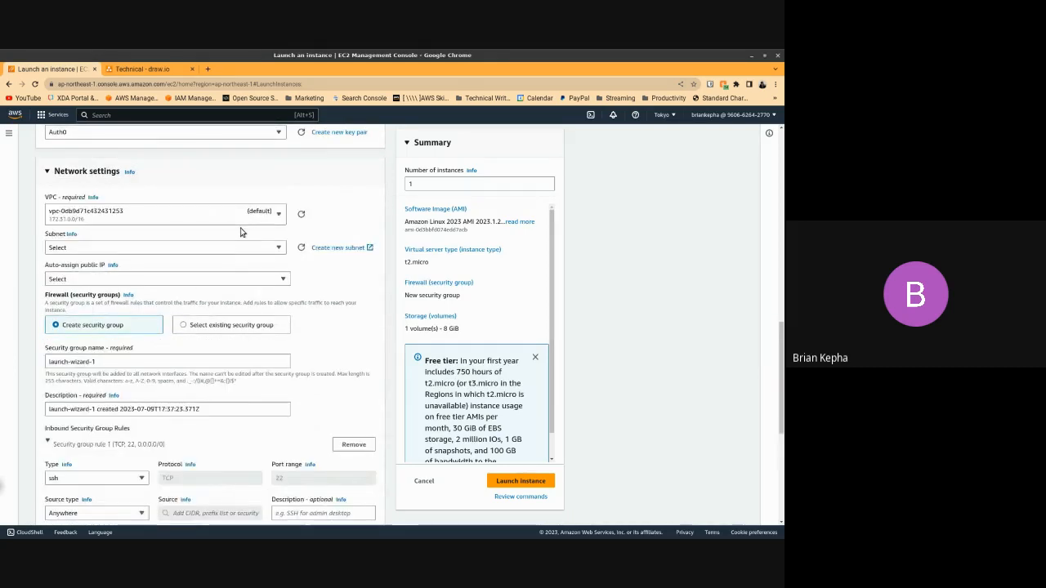
{"action": "left_click", "coordinate": [245, 217]}
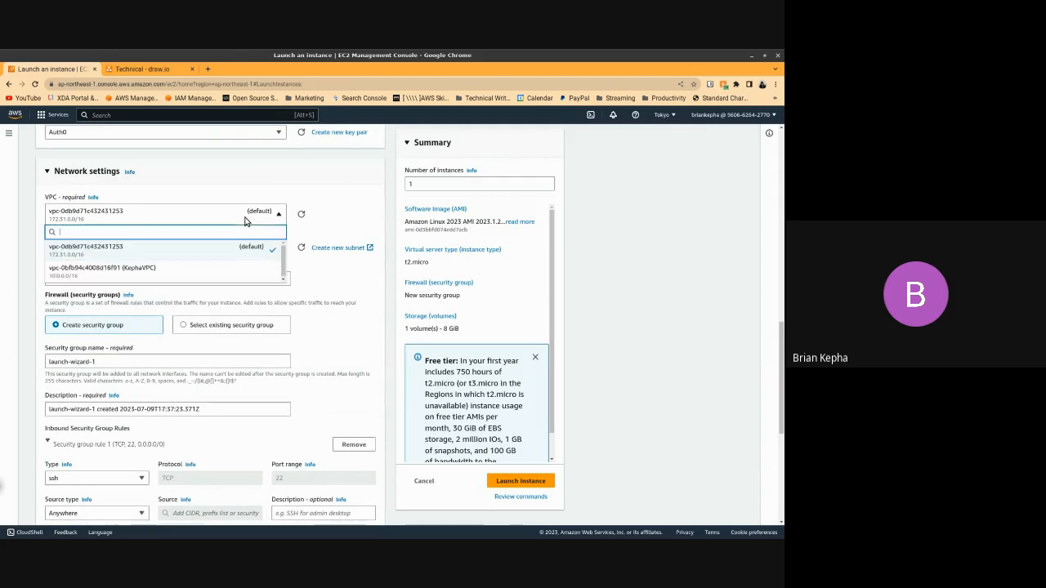
{"action": "left_click", "coordinate": [155, 258]}
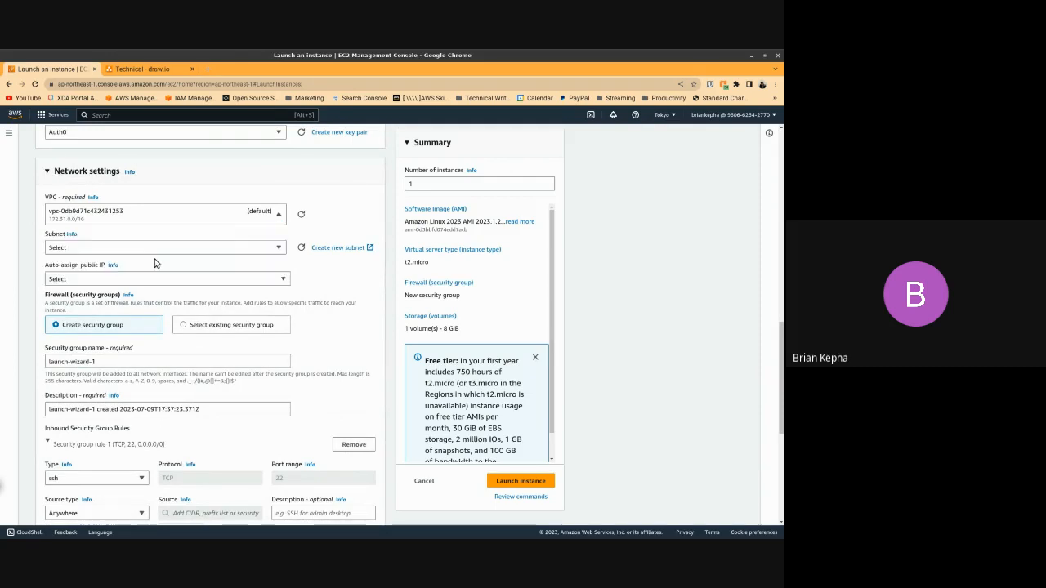
{"action": "left_click", "coordinate": [273, 215]}
{"action": "left_click", "coordinate": [163, 270]}
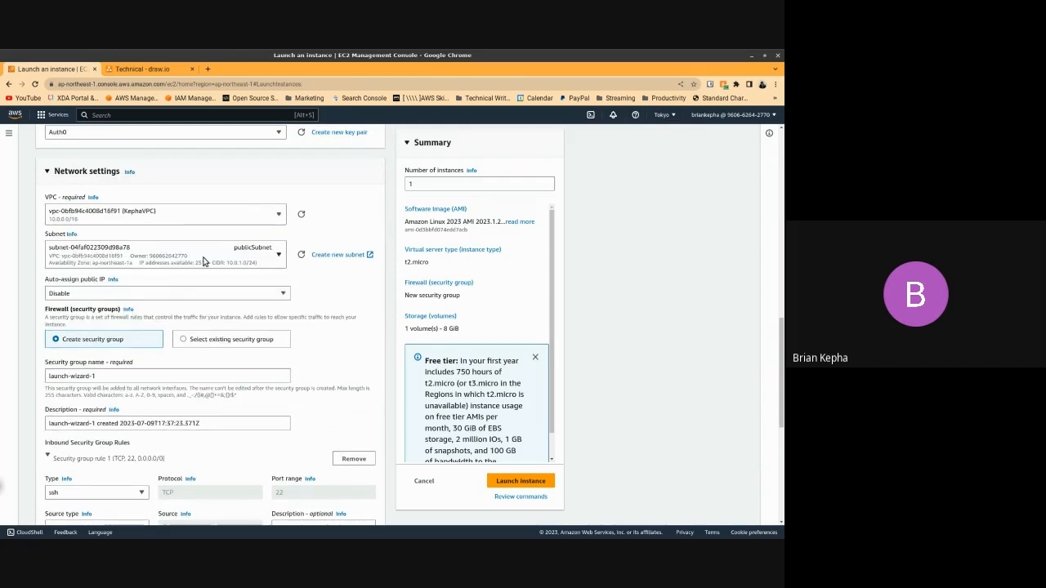
{"action": "left_click", "coordinate": [277, 260]}
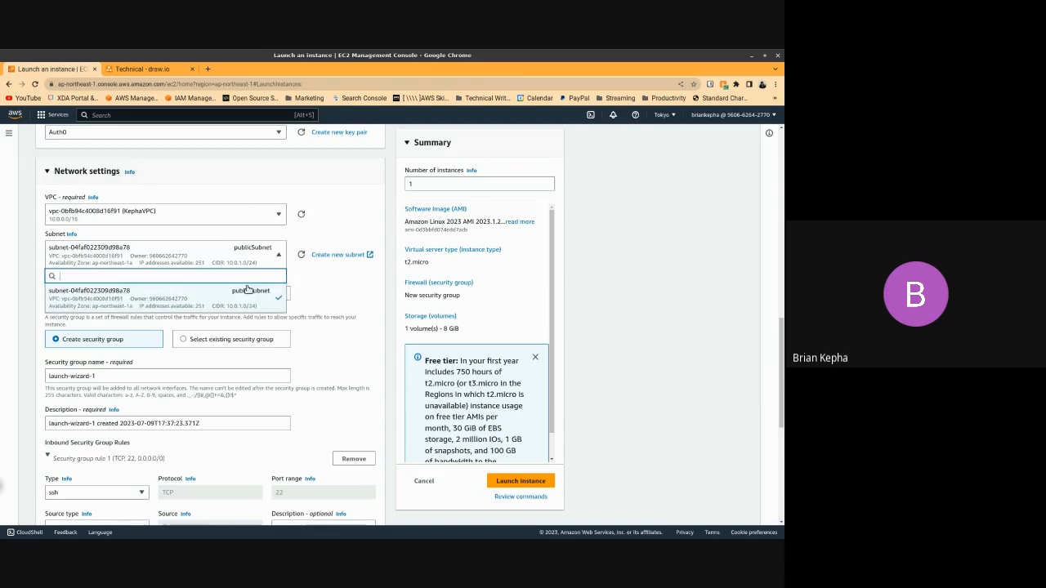
{"action": "left_click", "coordinate": [256, 292]}
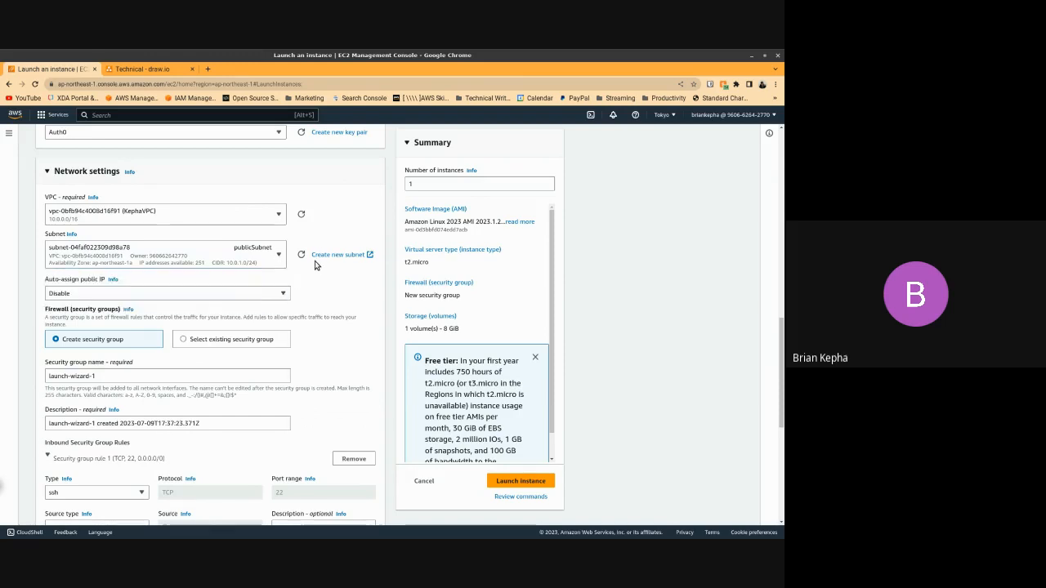
Enable auto-assign public IP for the instance
{"action": "scroll", "coordinate": [250, 335], "scroll_direction": "up", "scroll_amount": 1}
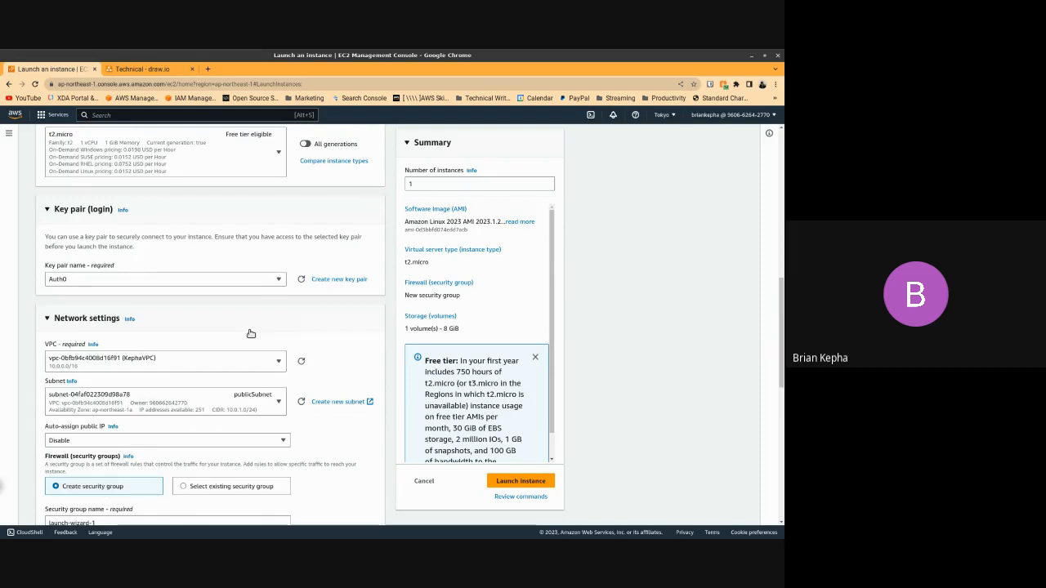
{"action": "scroll", "coordinate": [251, 334], "scroll_direction": "down", "scroll_amount": 2}
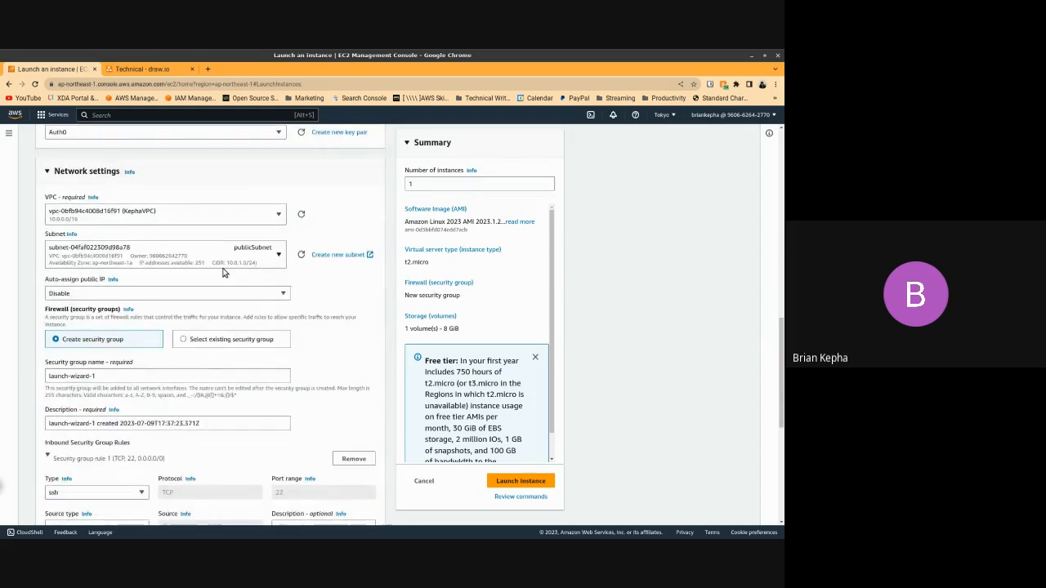
{"action": "scroll", "coordinate": [303, 288], "scroll_direction": "down", "scroll_amount": 1}
{"action": "scroll", "coordinate": [303, 288], "scroll_direction": "down", "scroll_amount": 1}
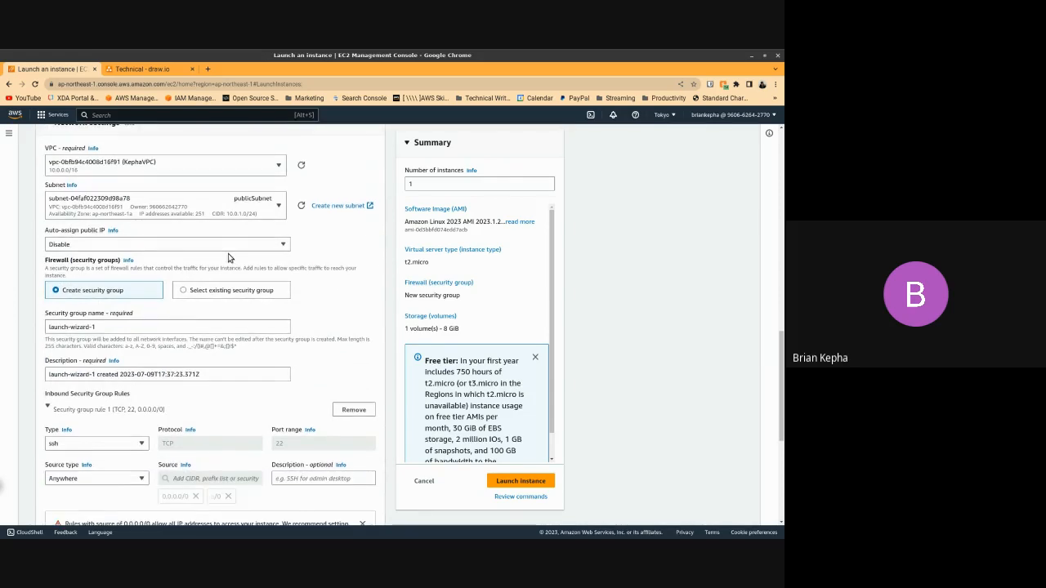
{"action": "left_click", "coordinate": [228, 246]}
{"action": "left_click", "coordinate": [161, 266]}
Attach the existing kephaSG security group to the instance
{"action": "scroll", "coordinate": [344, 241], "scroll_direction": "down", "scroll_amount": 2}
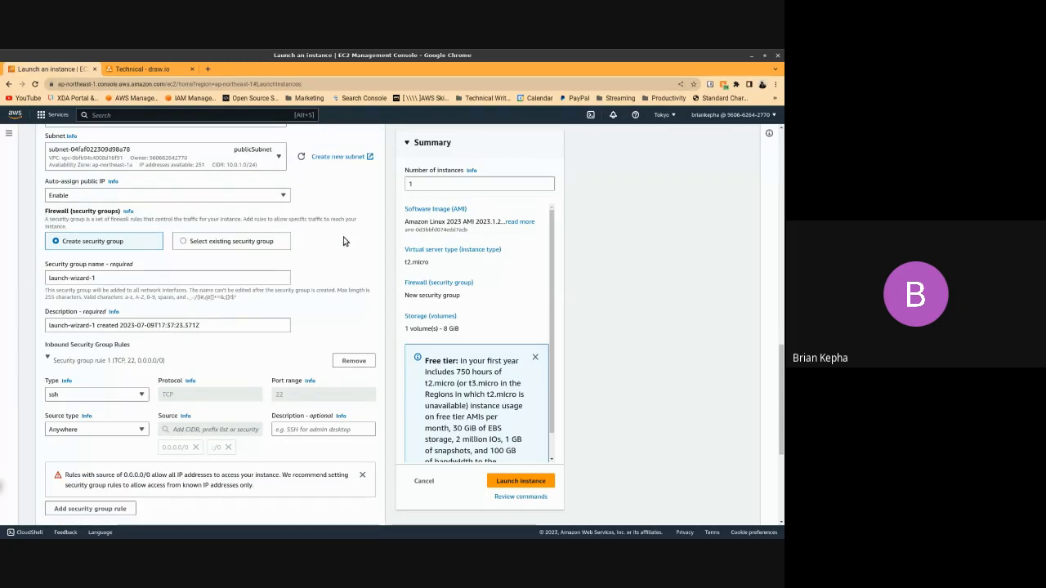
{"action": "left_click", "coordinate": [190, 244]}
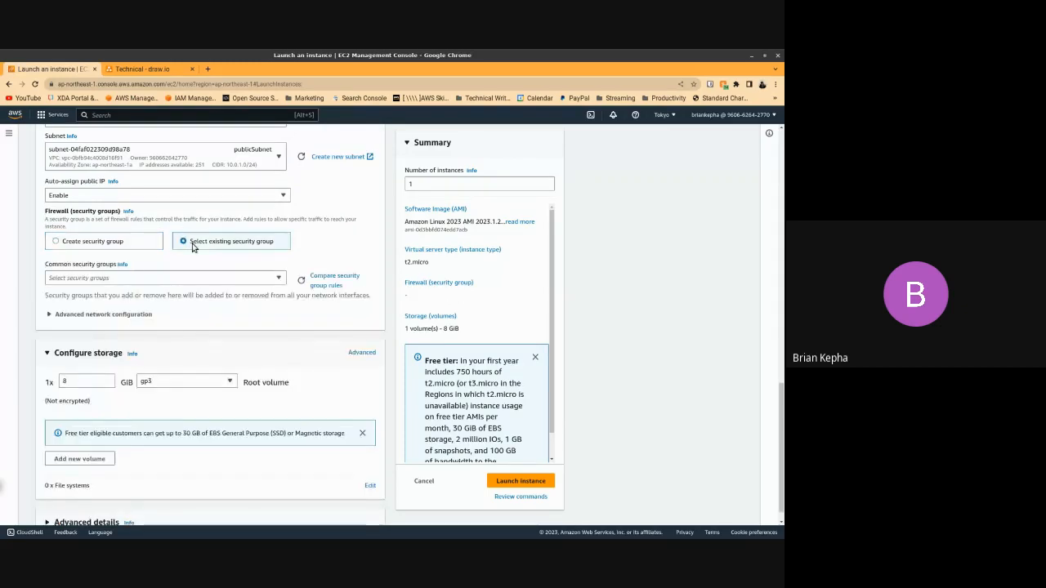
{"action": "left_click", "coordinate": [218, 279]}
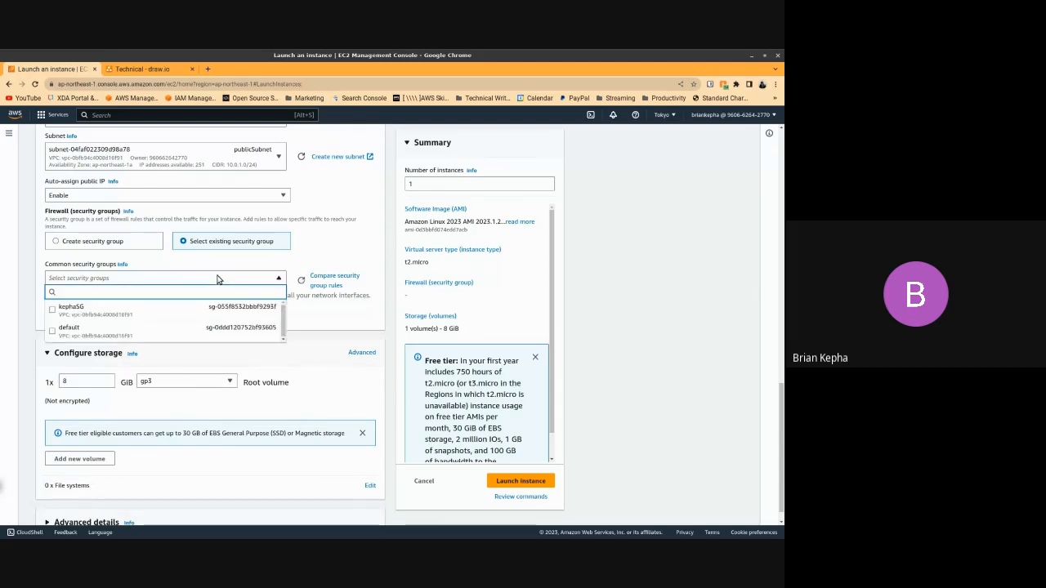
{"action": "left_click", "coordinate": [65, 309]}
{"action": "scroll", "coordinate": [168, 333], "scroll_direction": "down", "scroll_amount": 2}
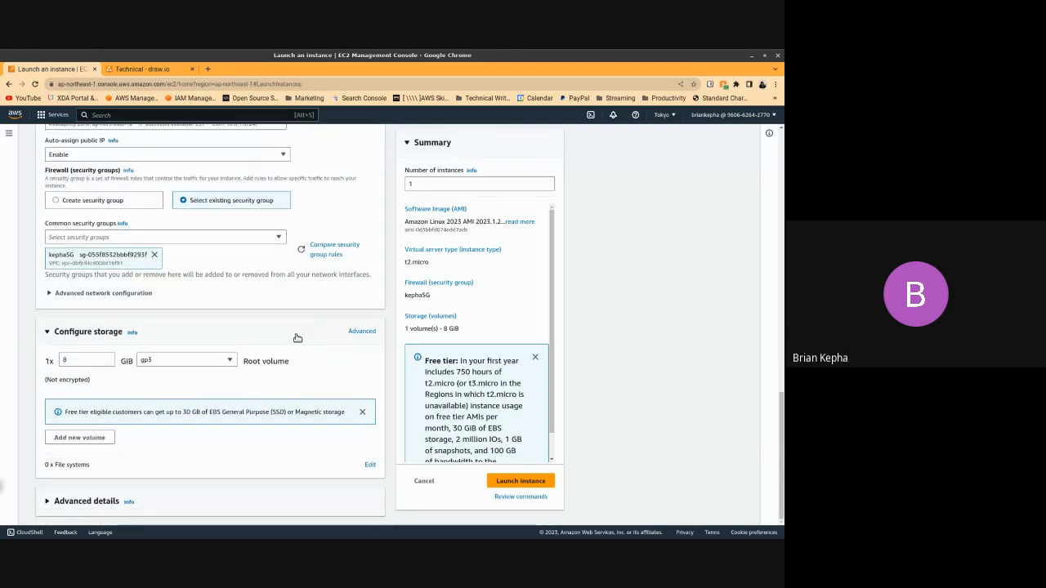
{"action": "scroll", "coordinate": [255, 351], "scroll_direction": "up", "scroll_amount": 4}
{"action": "scroll", "coordinate": [255, 351], "scroll_direction": "down", "scroll_amount": 3}
{"action": "left_click", "coordinate": [51, 501]}
{"action": "scroll", "coordinate": [228, 427], "scroll_direction": "down", "scroll_amount": 15}
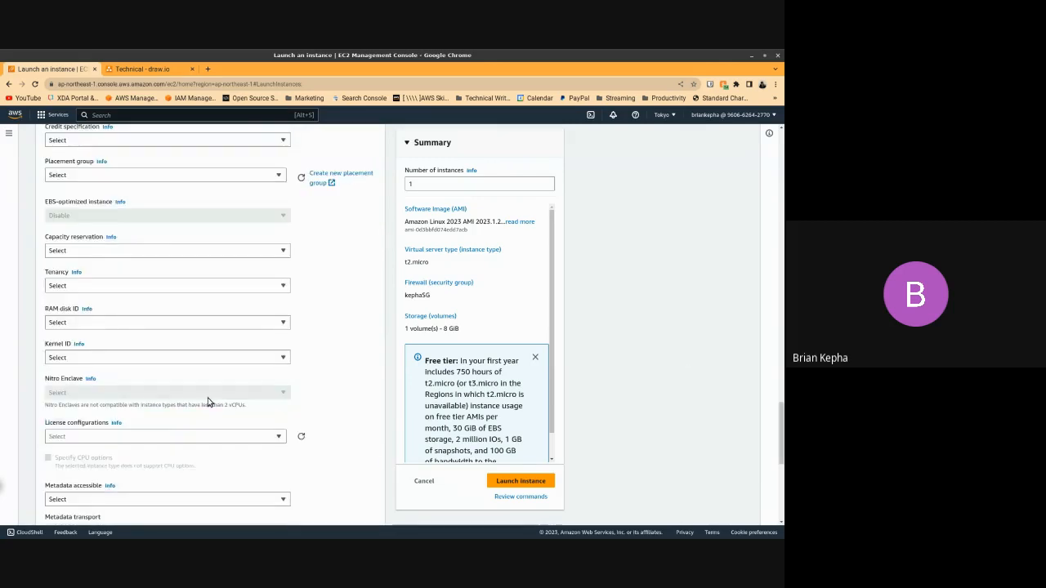
Paste a bash script into User data that installs Apache and Git and deploys a repo to /var/www/html
{"action": "left_click", "coordinate": [101, 381]}
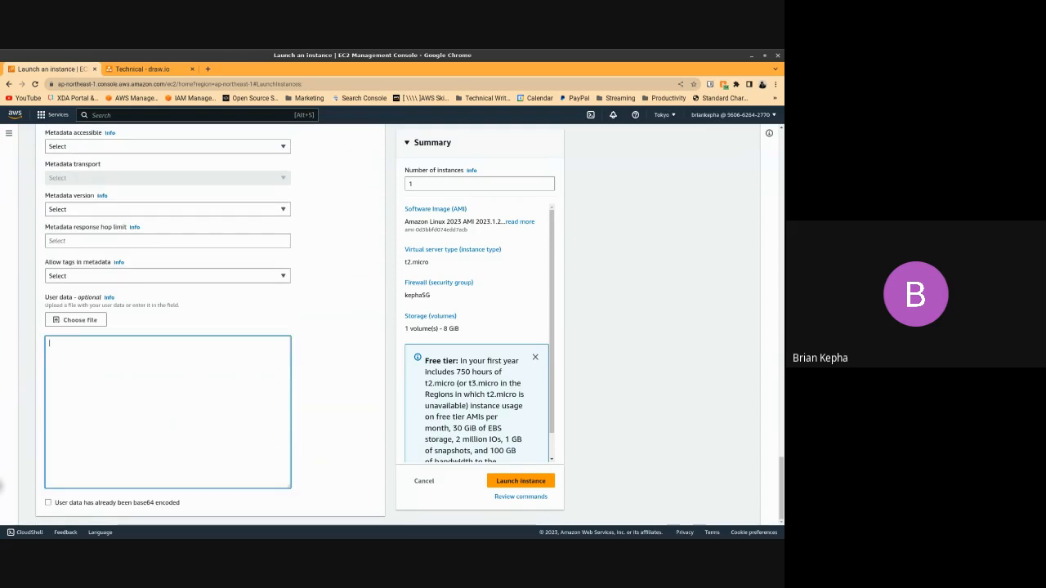
{"action": "key", "text": "alt+Tab"}
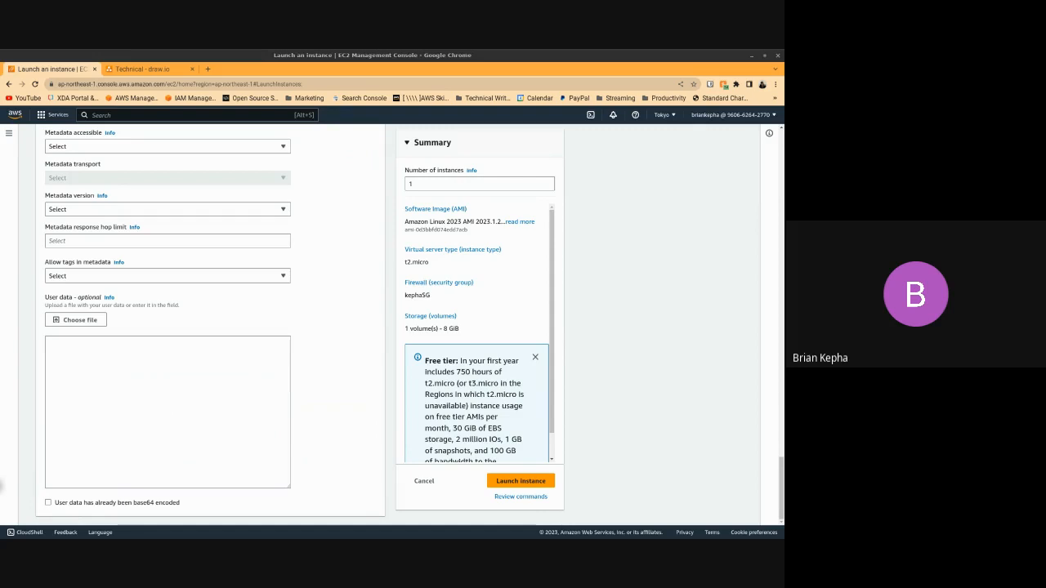
{"action": "key", "text": "alt+Tab"}
{"action": "key", "text": "alt+Tab"}
{"action": "left_click", "coordinate": [105, 382]}
{"action": "key", "text": "ctrl+v"}
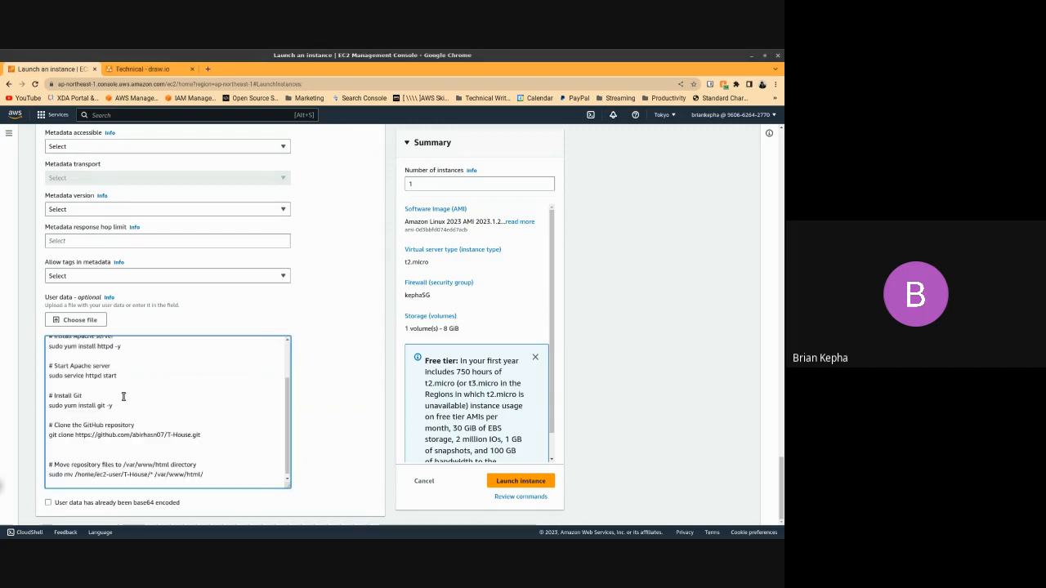
{"action": "scroll", "coordinate": [123, 396], "scroll_direction": "up", "scroll_amount": 6}
{"action": "scroll", "coordinate": [232, 315], "scroll_direction": "down", "scroll_amount": 6}
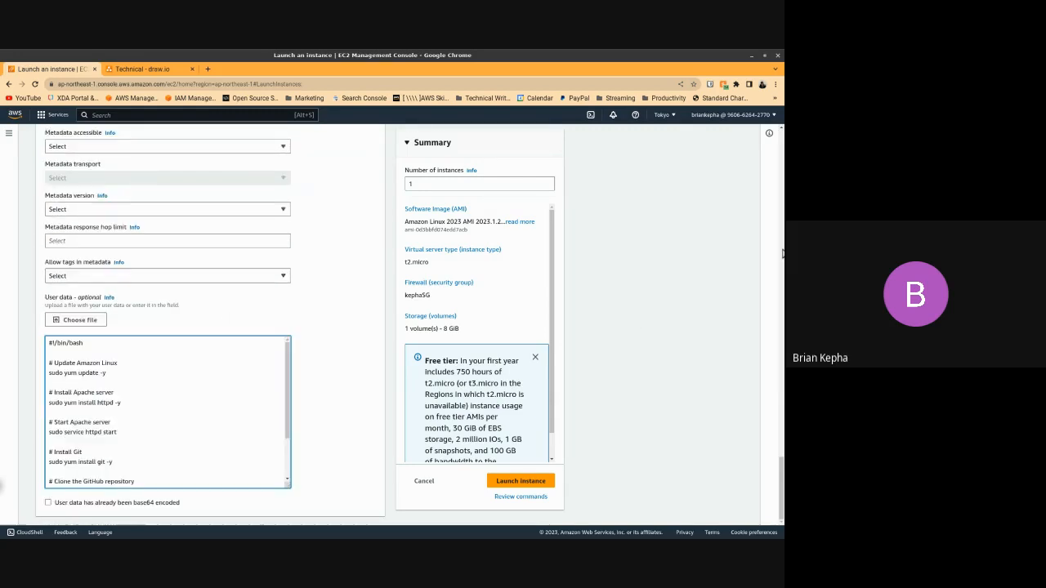
{"action": "scroll", "coordinate": [495, 315], "scroll_direction": "down", "scroll_amount": 1}
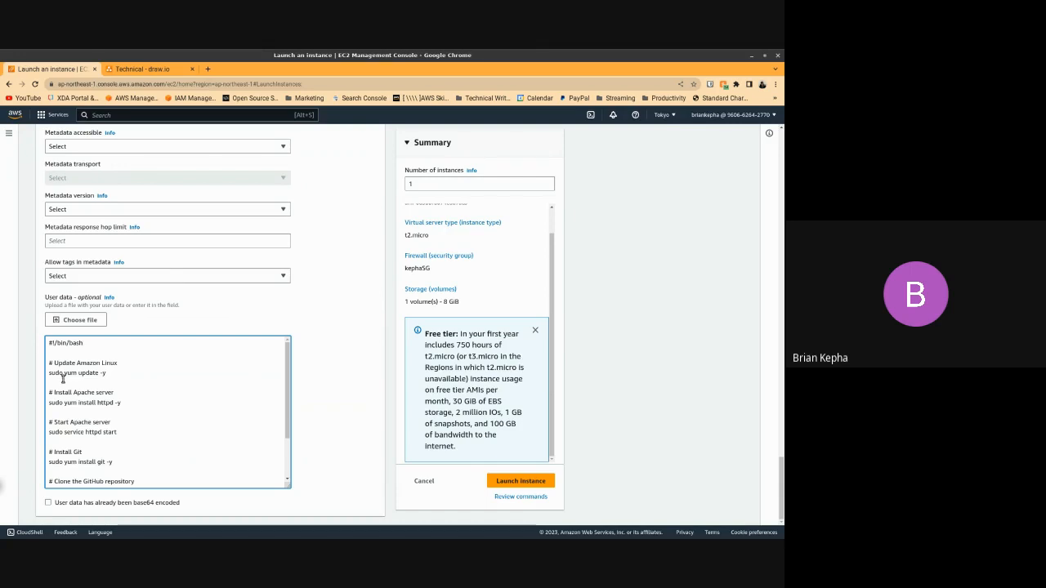
{"action": "left_click", "coordinate": [147, 364]}
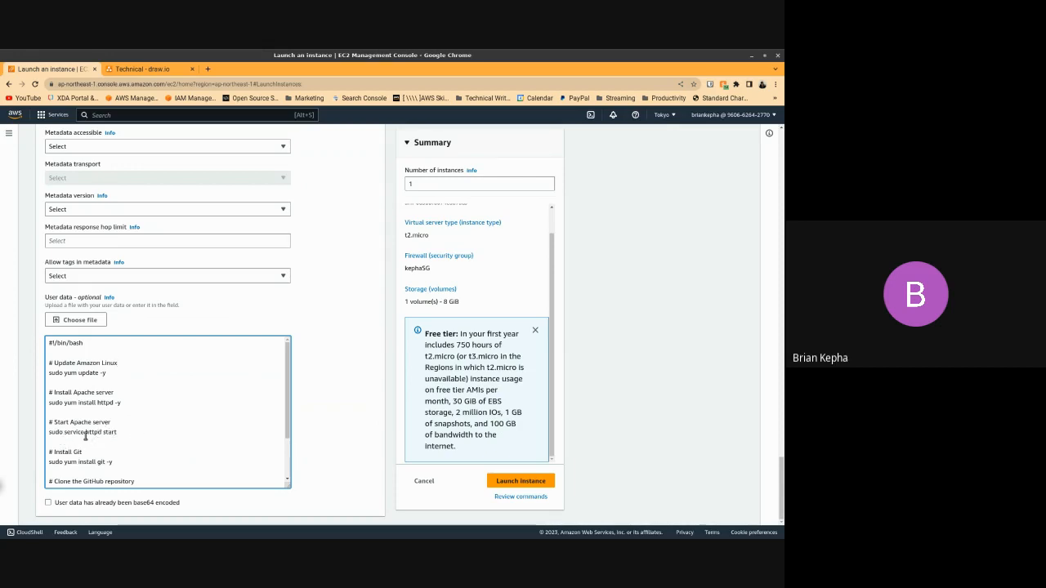
Replace 'service httpd start' with 'systemctl start httpd' in the user data script
{"action": "left_click_drag", "start_coordinate": [65, 432], "coordinate": [152, 433]}
{"action": "type", "text": "start"}
{"action": "key", "text": "BackSpace"}
{"action": "key", "text": "BackSpace"}
{"action": "key", "text": "BackSpace"}
{"action": "key", "text": "BackSpace"}
{"action": "key", "text": "BackSpace"}
{"action": "type", "text": "systemctl"}
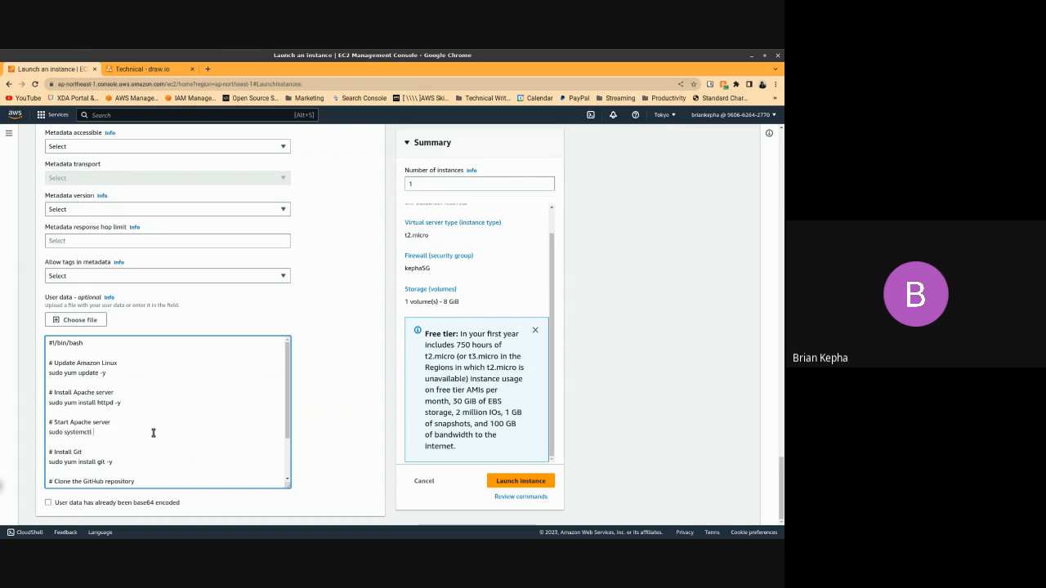
{"action": "type", "text": " start http"}
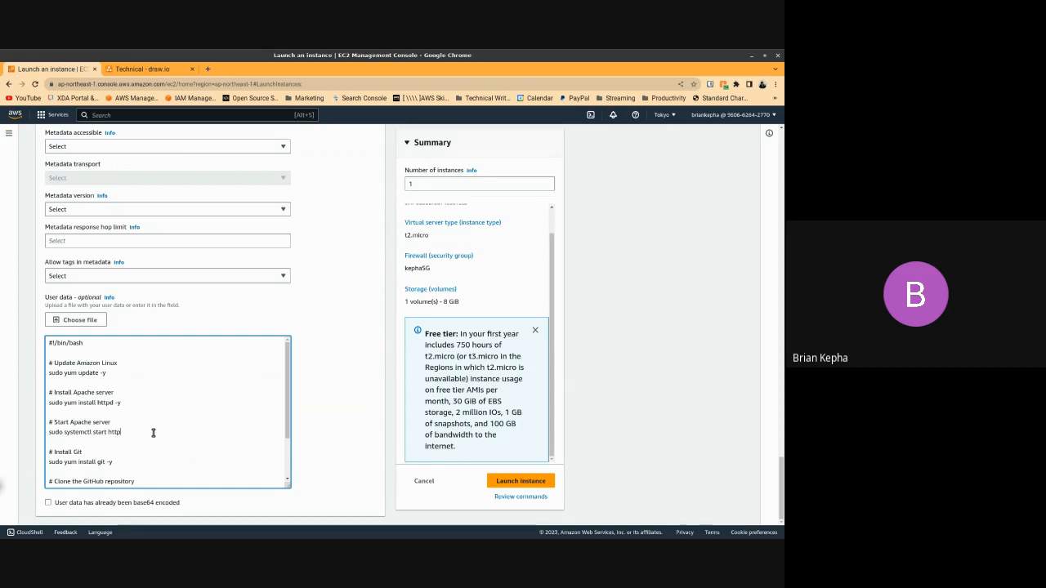
{"action": "type", "text": "d"}
{"action": "scroll", "coordinate": [172, 418], "scroll_direction": "down", "scroll_amount": 2}
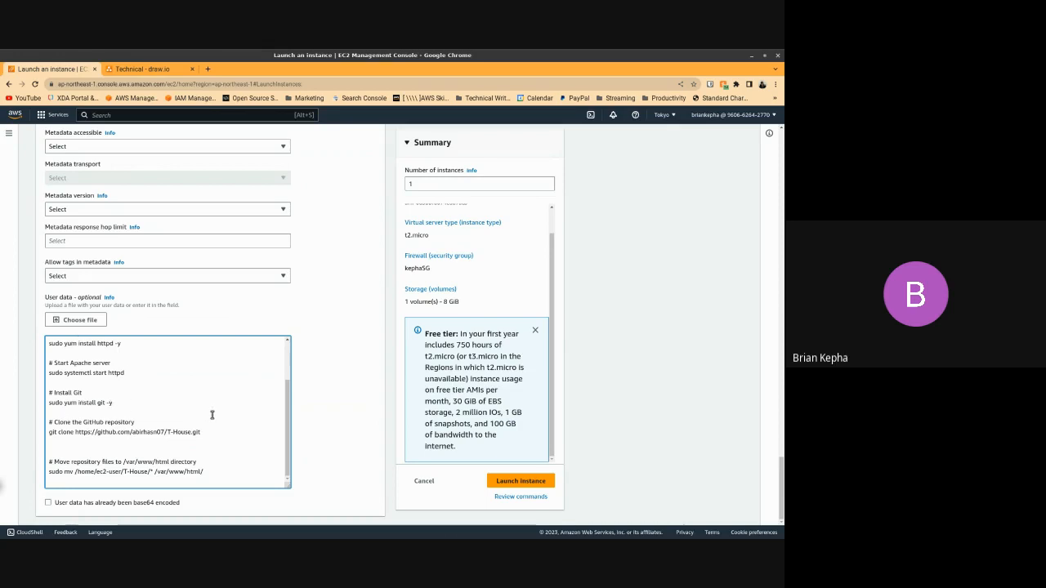
Add * after T-House/ in the mv line so all repo files are moved
{"action": "left_click", "coordinate": [131, 381]}
{"action": "left_click", "coordinate": [234, 434]}
{"action": "left_click", "coordinate": [152, 472]}
{"action": "type", "text": "*"}
{"action": "left_click", "coordinate": [218, 477]}
Launch the instance with the edited user data script
{"action": "scroll", "coordinate": [139, 397], "scroll_direction": "up", "scroll_amount": 3}
{"action": "scroll", "coordinate": [168, 418], "scroll_direction": "down", "scroll_amount": 3}
{"action": "left_click", "coordinate": [520, 481]}
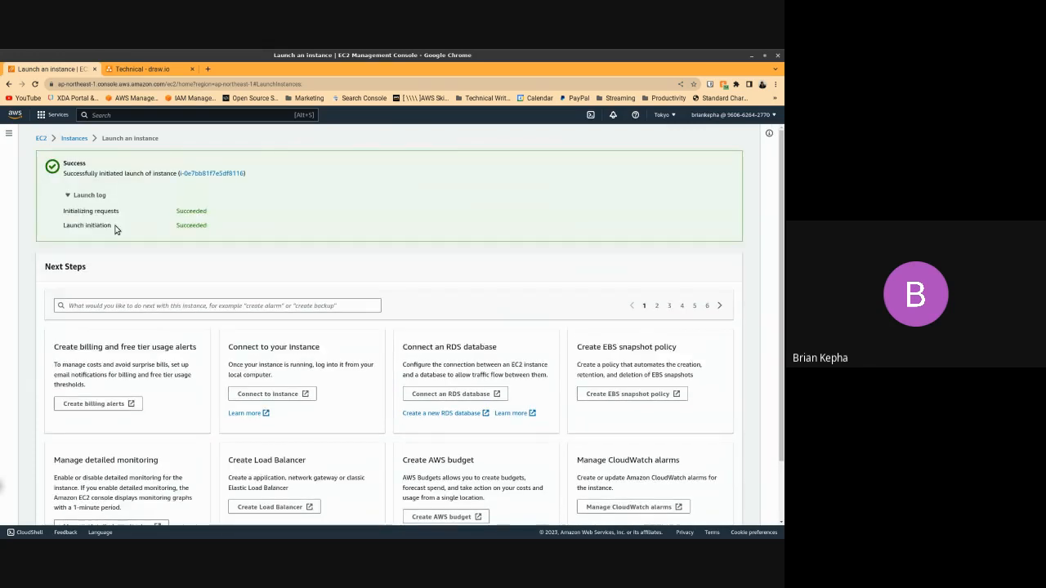
Refresh the Instances list until testinstance shows Running, then open its instance details
{"action": "left_click", "coordinate": [74, 139]}
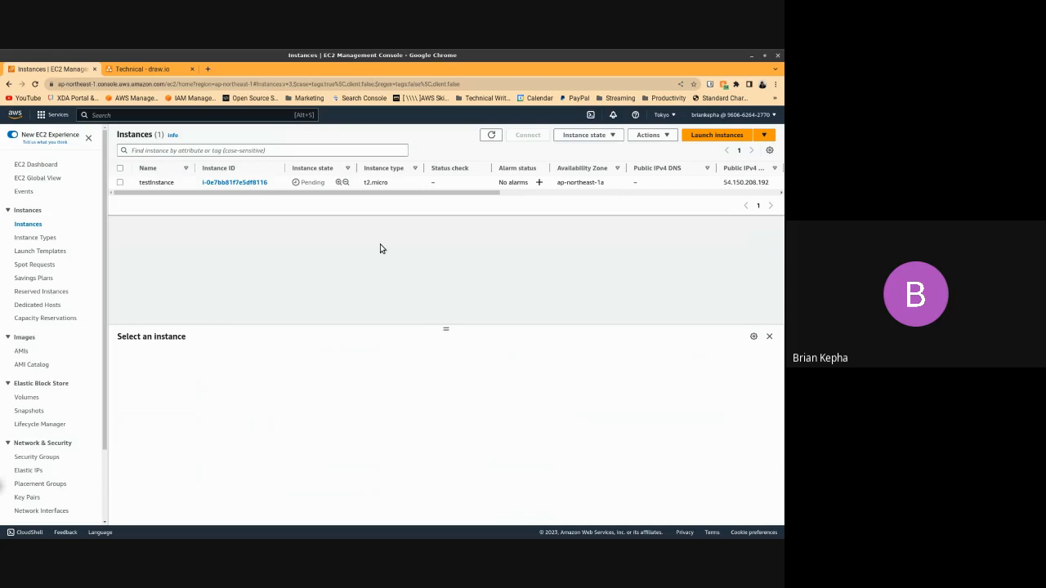
{"action": "left_click", "coordinate": [492, 135]}
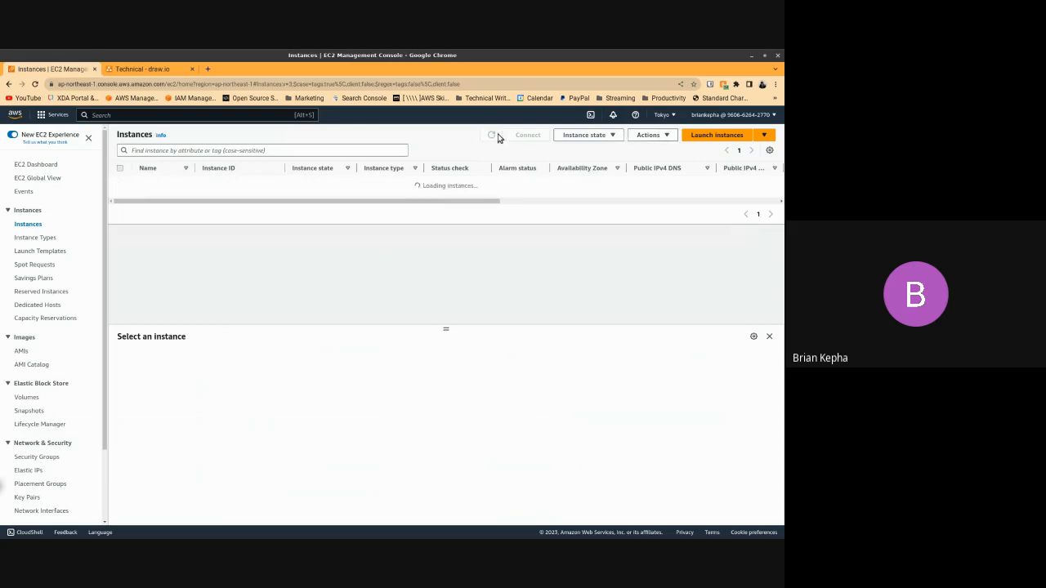
{"action": "left_click", "coordinate": [492, 135]}
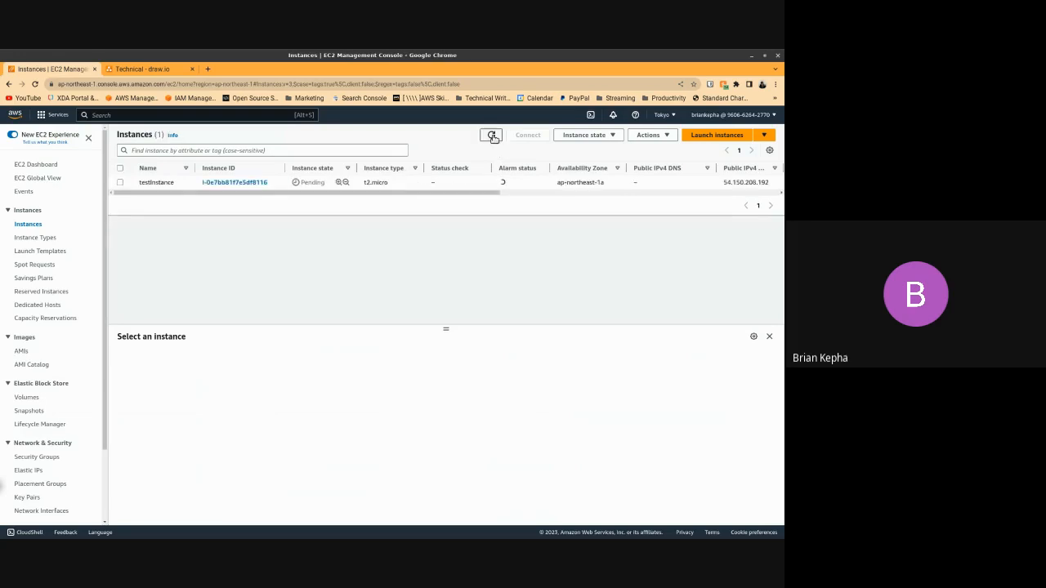
{"action": "left_click", "coordinate": [492, 136]}
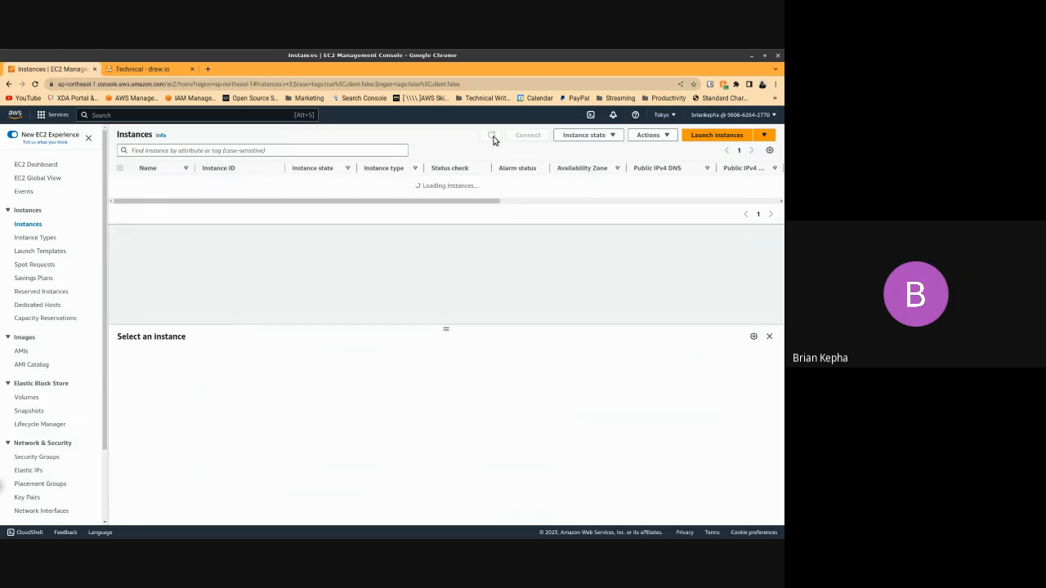
{"action": "left_click", "coordinate": [494, 137]}
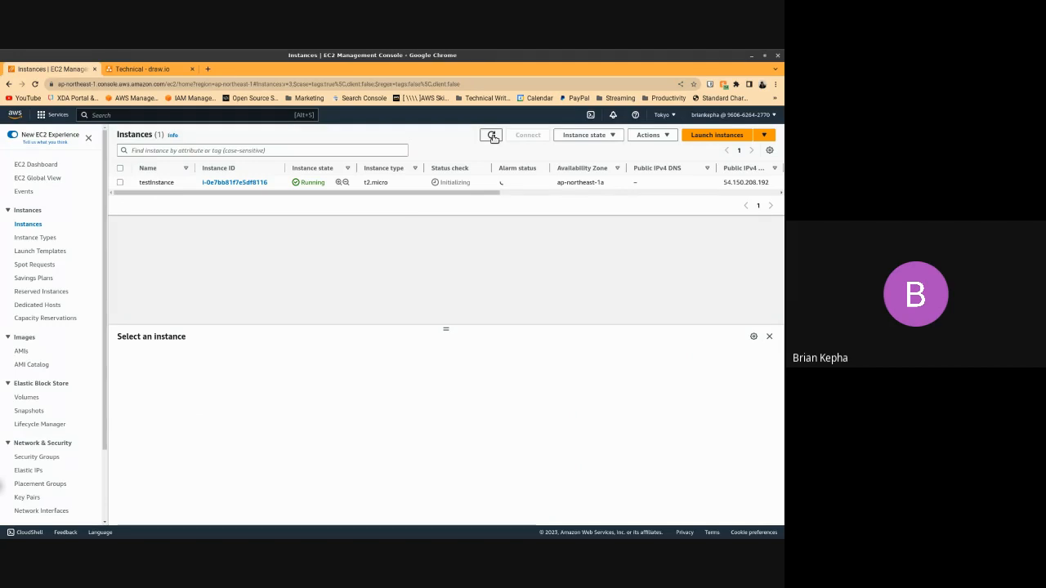
{"action": "left_click", "coordinate": [259, 184]}
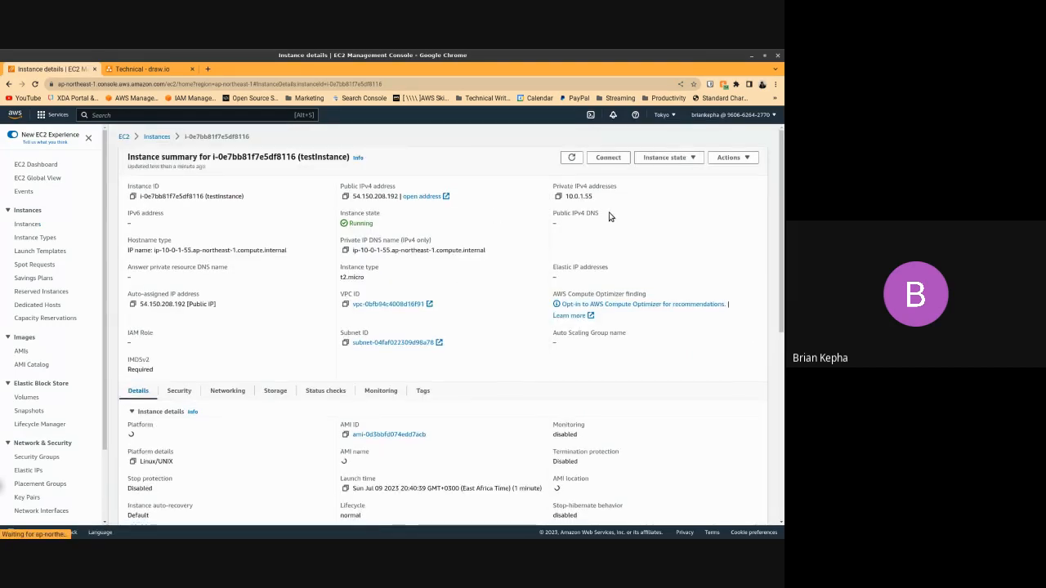
Copy the public IP 54.150.208.192 and load it in a new tab to reach 'It works!'
{"action": "left_click", "coordinate": [345, 196]}
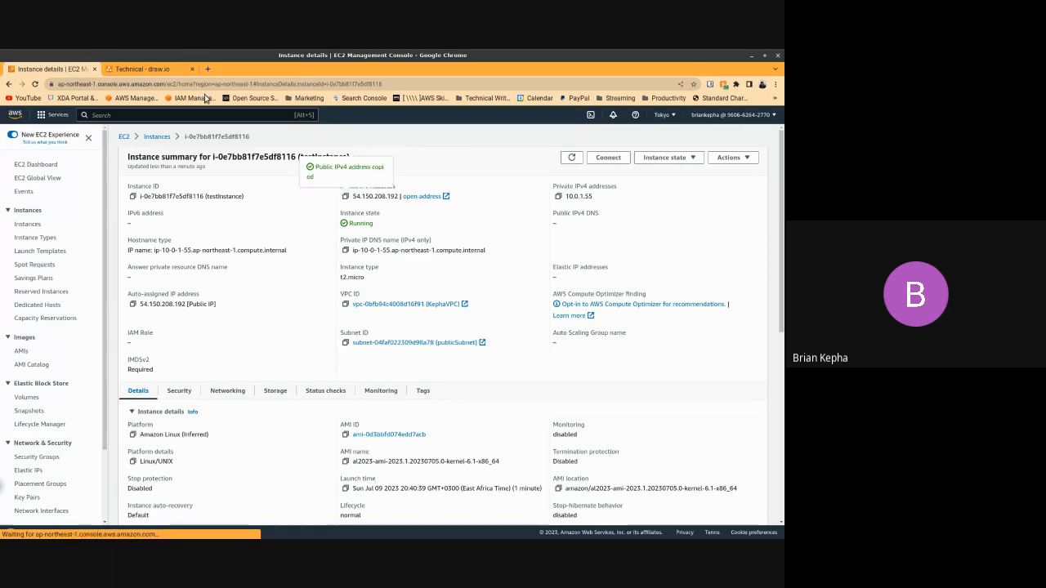
{"action": "left_click", "coordinate": [208, 69]}
{"action": "key", "text": "ctrl+v"}
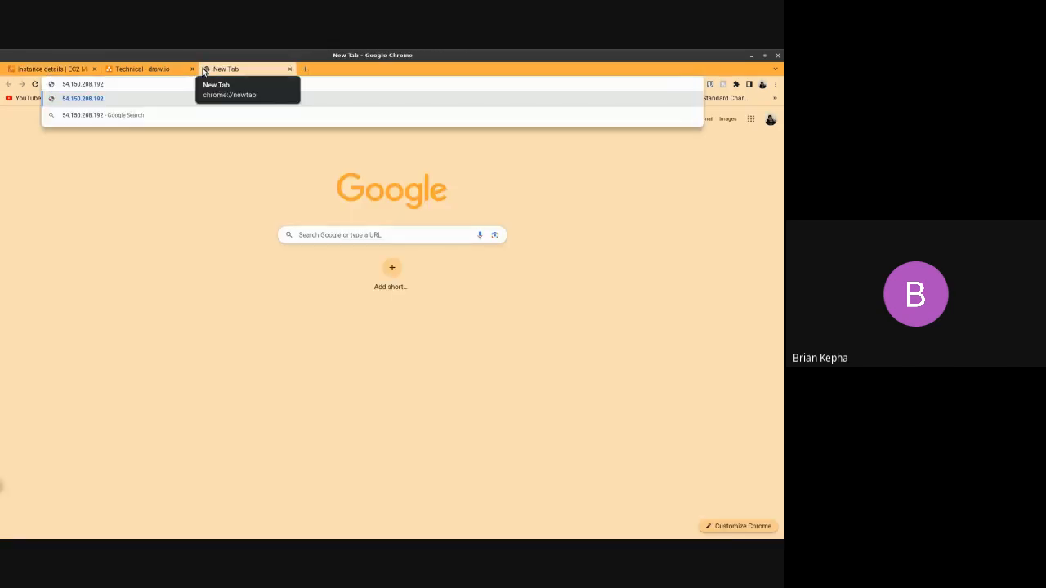
{"action": "key", "text": "BackSpace"}
{"action": "key", "text": "BackSpace"}
{"action": "key", "text": "BackSpace"}
{"action": "key", "text": "BackSpace"}
{"action": "key", "text": "BackSpace"}
{"action": "key", "text": "BackSpace"}
{"action": "key", "text": "BackSpace"}
{"action": "key", "text": "BackSpace"}
{"action": "key", "text": "BackSpace"}
{"action": "key", "text": "BackSpace"}
{"action": "key", "text": "BackSpace"}
{"action": "key", "text": "BackSpace"}
{"action": "key", "text": "BackSpace"}
{"action": "key", "text": "BackSpace"}
{"action": "key", "text": "ctrl+v"}
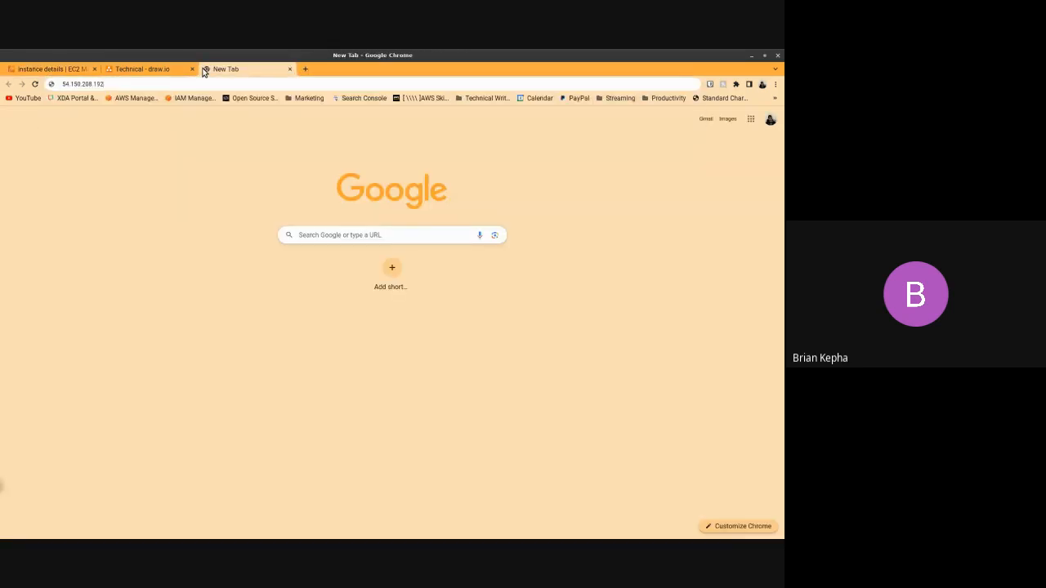
{"action": "key", "text": "Return"}
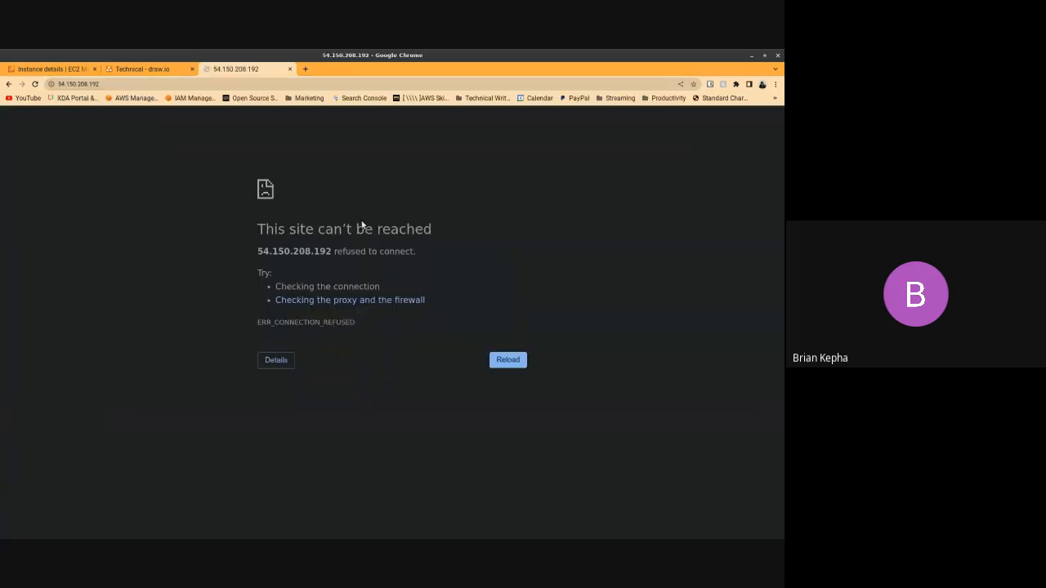
{"action": "left_click", "coordinate": [52, 72]}
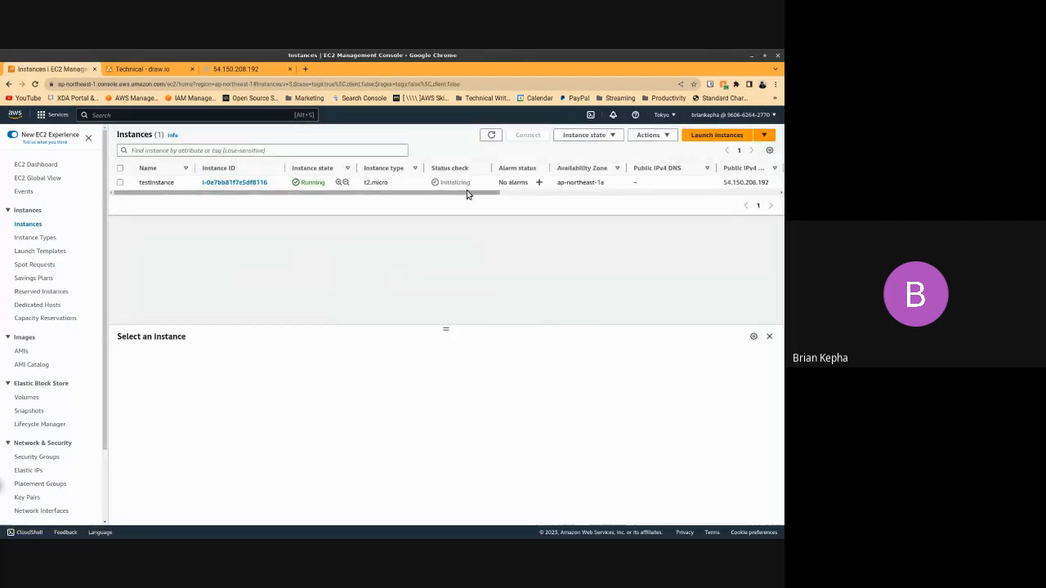
{"action": "left_click", "coordinate": [251, 72]}
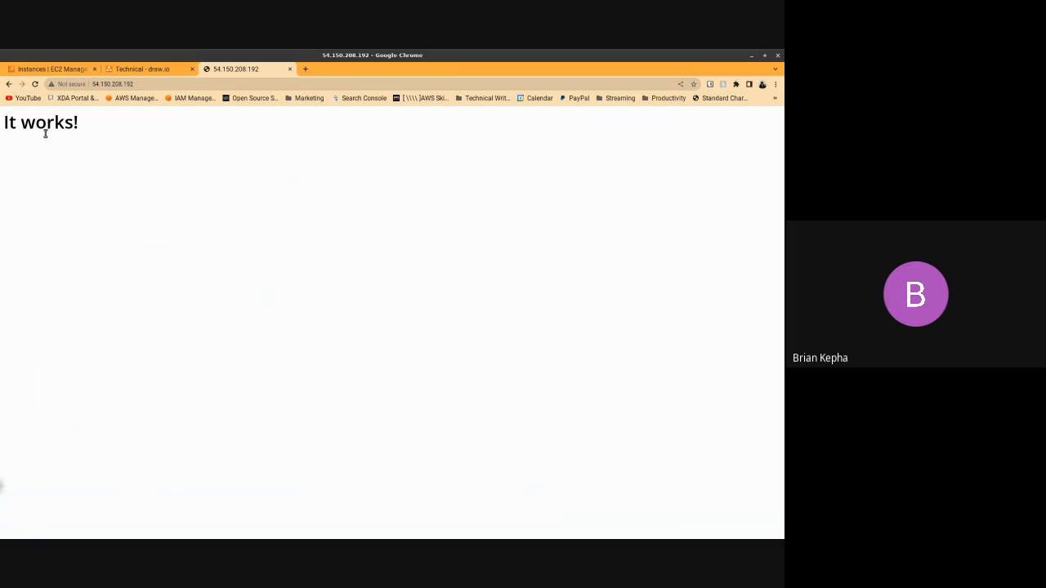
{"action": "left_click_drag", "start_coordinate": [65, 129], "coordinate": [160, 133]}
{"action": "left_click", "coordinate": [159, 133]}
{"action": "left_click", "coordinate": [34, 84]}
{"action": "left_click", "coordinate": [63, 74]}
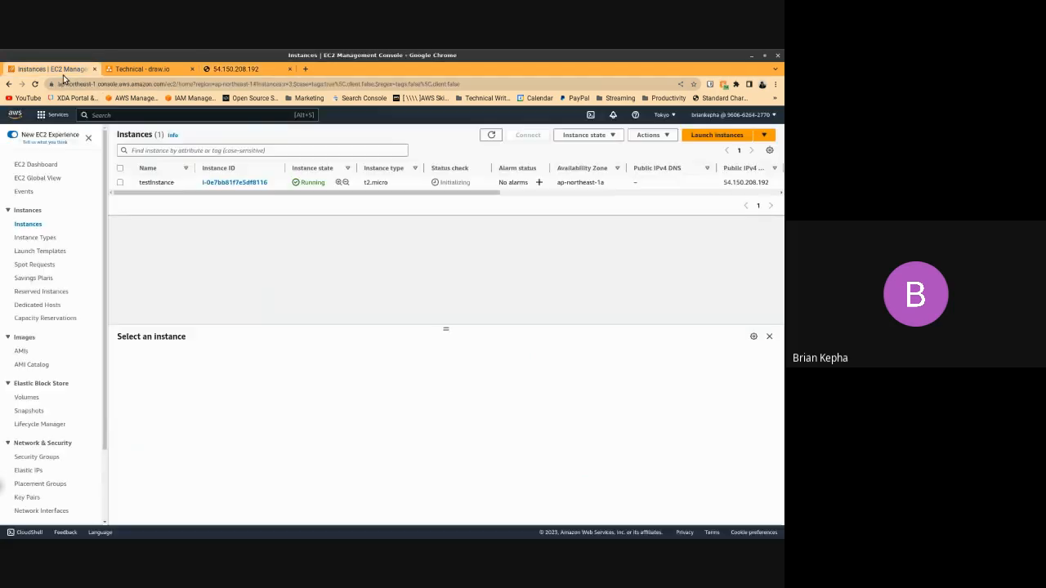
{"action": "left_click", "coordinate": [235, 68]}
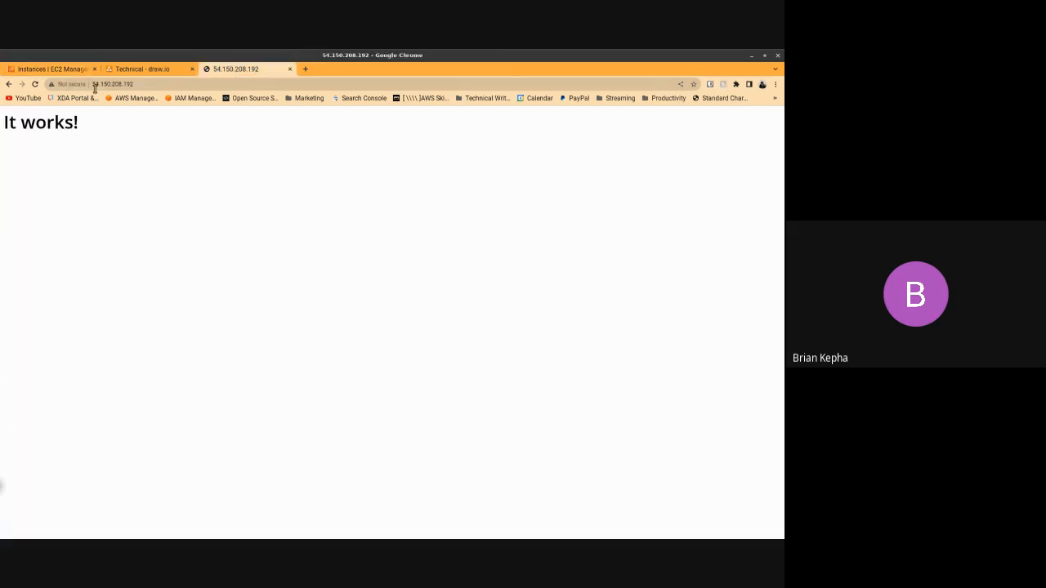
{"action": "left_click", "coordinate": [34, 84]}
{"action": "left_click", "coordinate": [34, 85]}
{"action": "left_click_drag", "start_coordinate": [35, 121], "coordinate": [171, 138]}
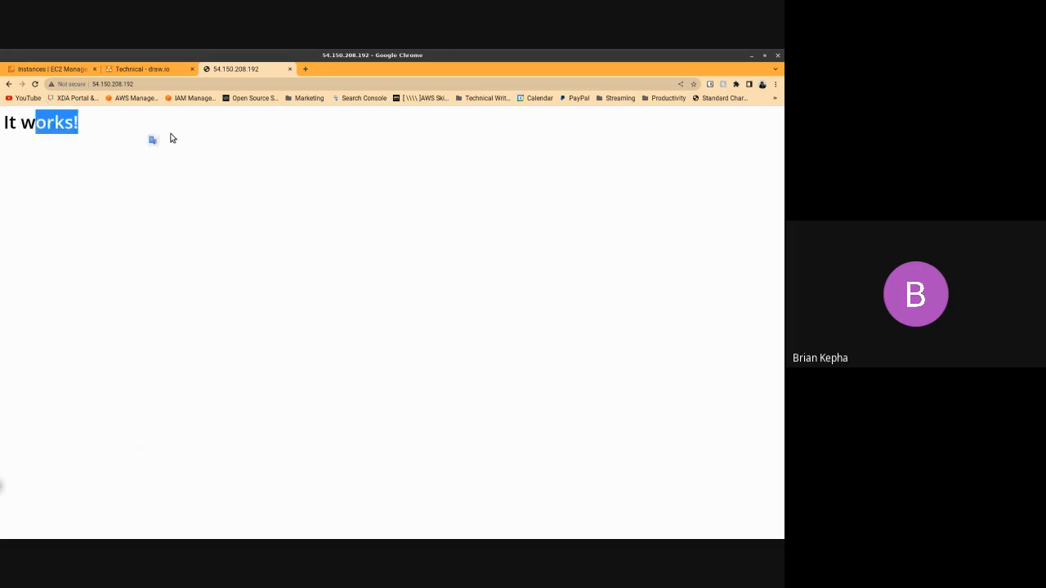
{"action": "left_click", "coordinate": [35, 84]}
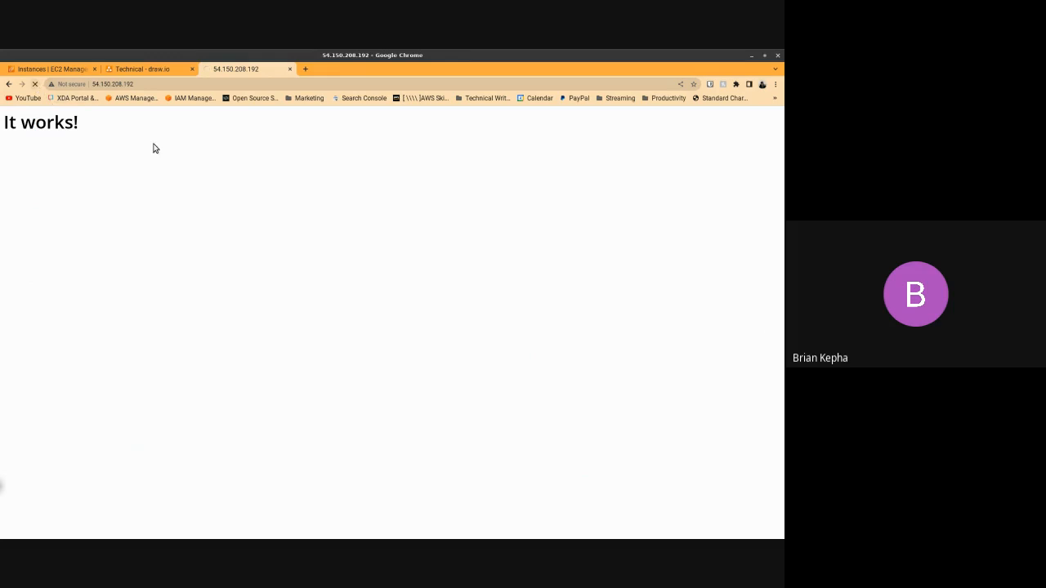
{"action": "left_click", "coordinate": [46, 68]}
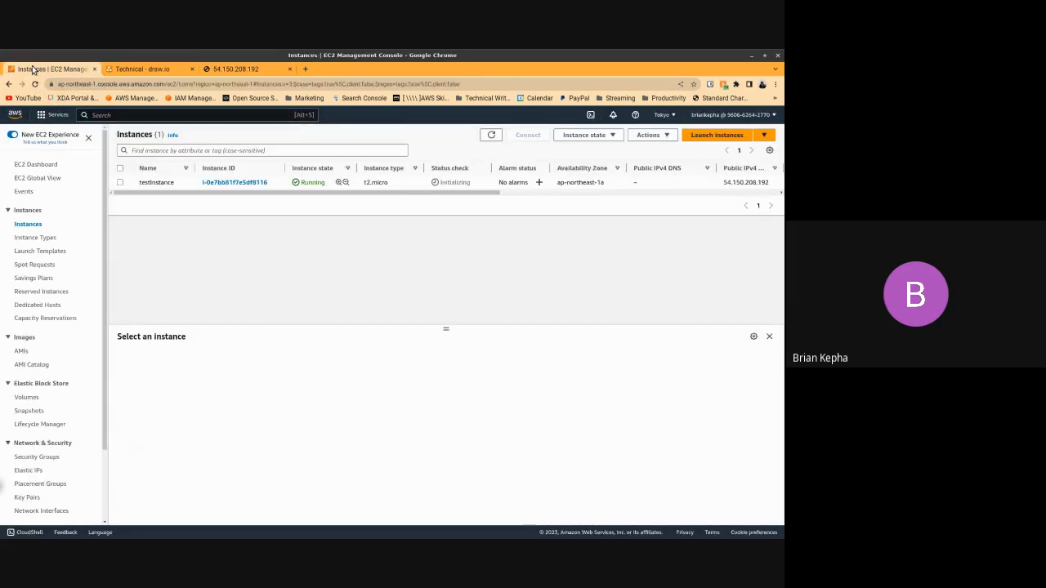
{"action": "left_click", "coordinate": [491, 135]}
{"action": "left_click", "coordinate": [245, 69]}
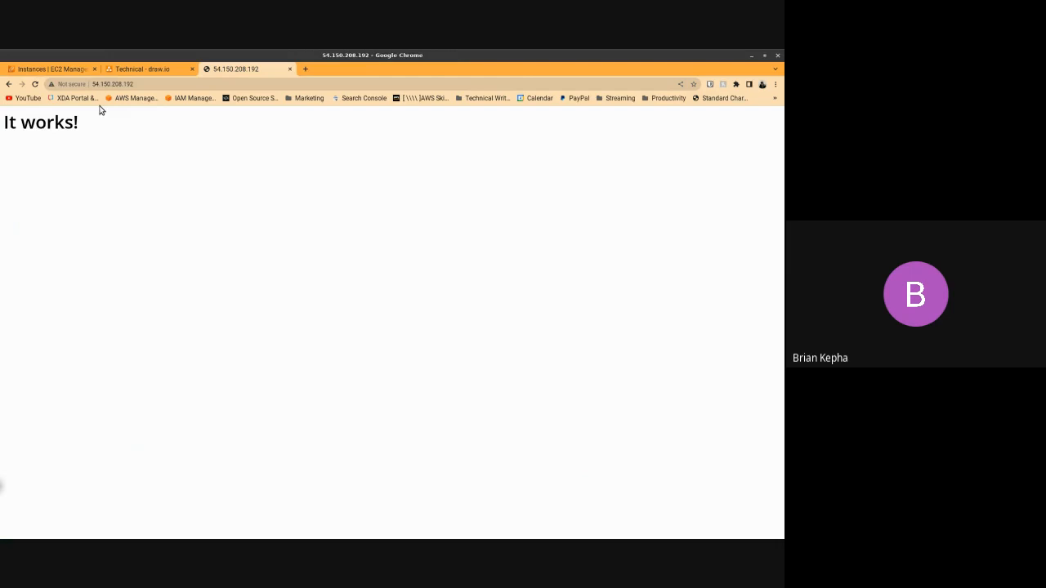
{"action": "left_click", "coordinate": [34, 84]}
{"action": "left_click", "coordinate": [35, 85]}
{"action": "left_click", "coordinate": [151, 82]}
{"action": "left_click", "coordinate": [152, 83]}
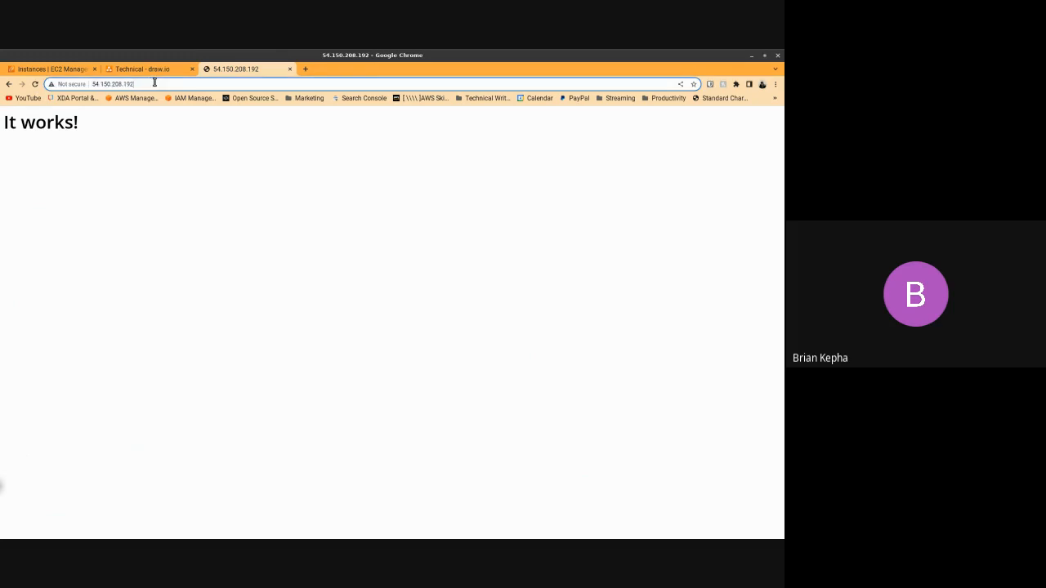
Try 54.150.208.192/T-House, get Not Found, and go back to the server's root page
{"action": "type", "text": "/T"}
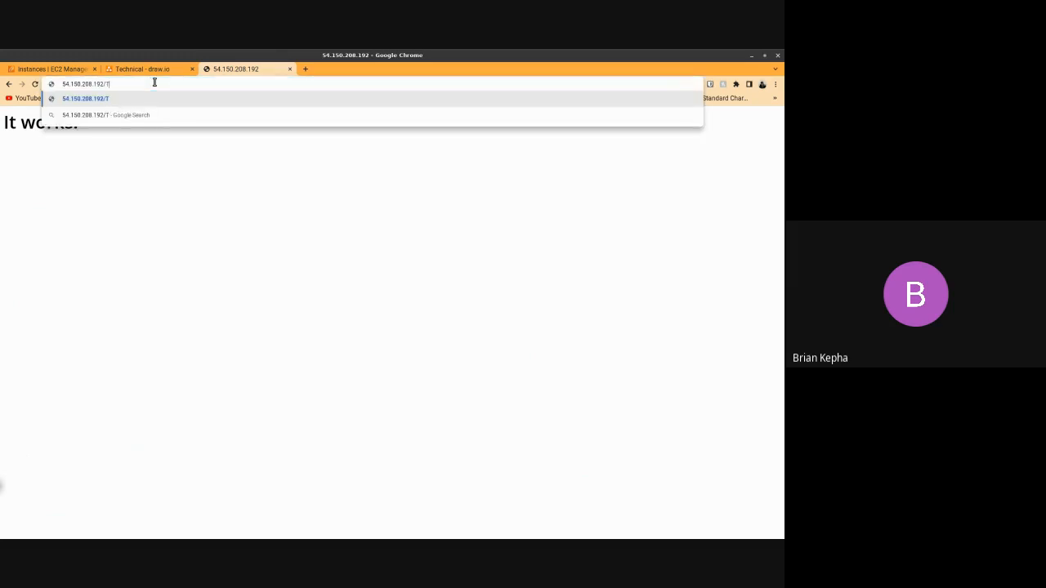
{"action": "type", "text": "-House"}
{"action": "key", "text": "Return"}
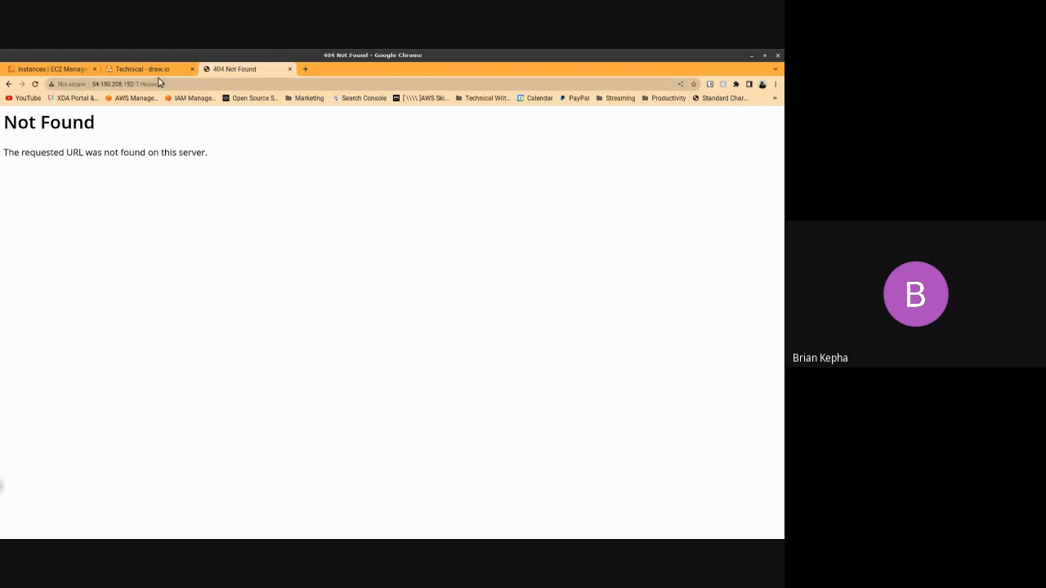
{"action": "left_click", "coordinate": [165, 83]}
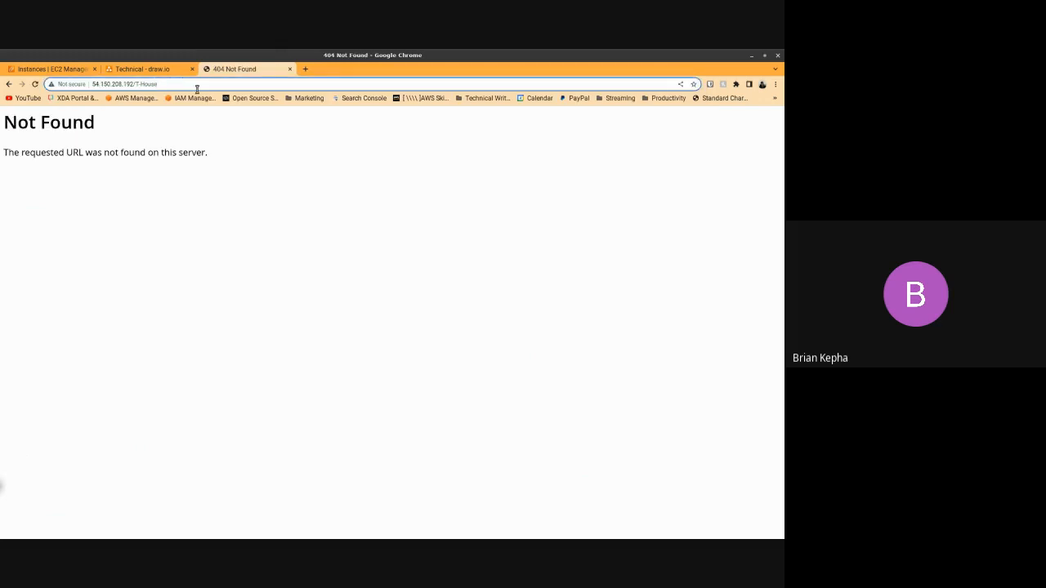
{"action": "key", "text": "Return"}
{"action": "left_click", "coordinate": [197, 90]}
{"action": "left_click", "coordinate": [197, 90]}
{"action": "key", "text": "BackSpace"}
{"action": "key", "text": "BackSpace"}
{"action": "key", "text": "BackSpace"}
{"action": "key", "text": "BackSpace"}
{"action": "key", "text": "BackSpace"}
{"action": "key", "text": "BackSpace"}
{"action": "key", "text": "BackSpace"}
{"action": "key", "text": "BackSpace"}
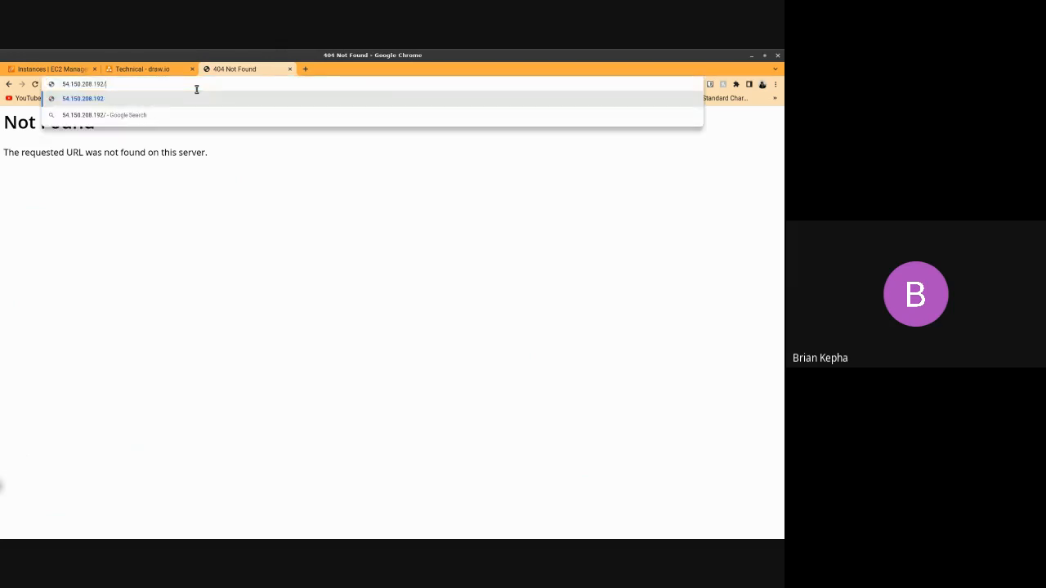
{"action": "key", "text": "Return"}
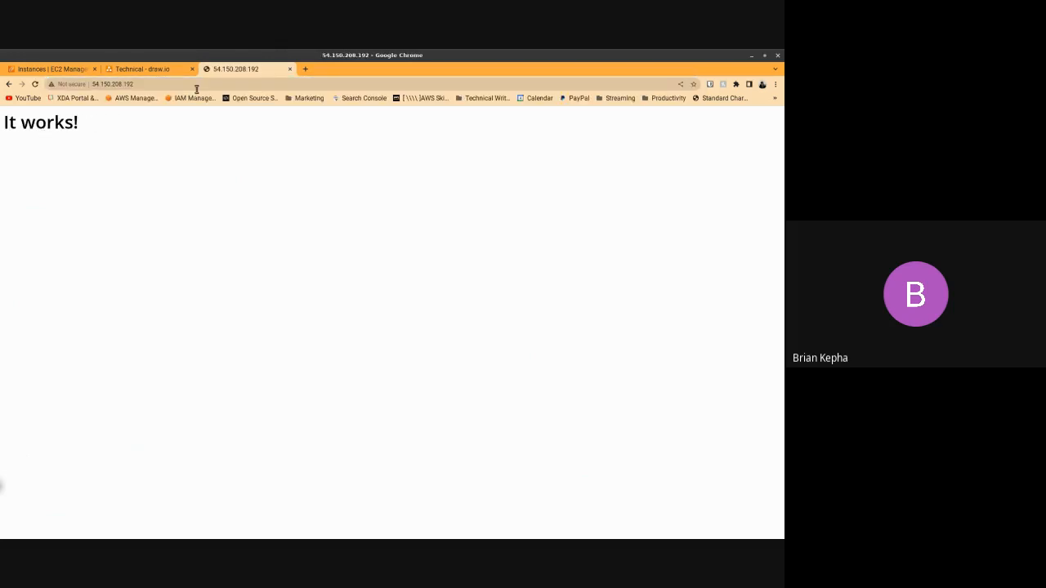
Reload the 'It works!' page at 54.150.208.192 several times
{"action": "left_click", "coordinate": [197, 89]}
{"action": "key", "text": "Return"}
{"action": "left_click", "coordinate": [198, 89]}
{"action": "key", "text": "Return"}
{"action": "left_click", "coordinate": [197, 88]}
{"action": "key", "text": "Return"}
Return to the EC2 instances list and open a new Linux Lite terminal window
{"action": "left_click", "coordinate": [57, 69]}
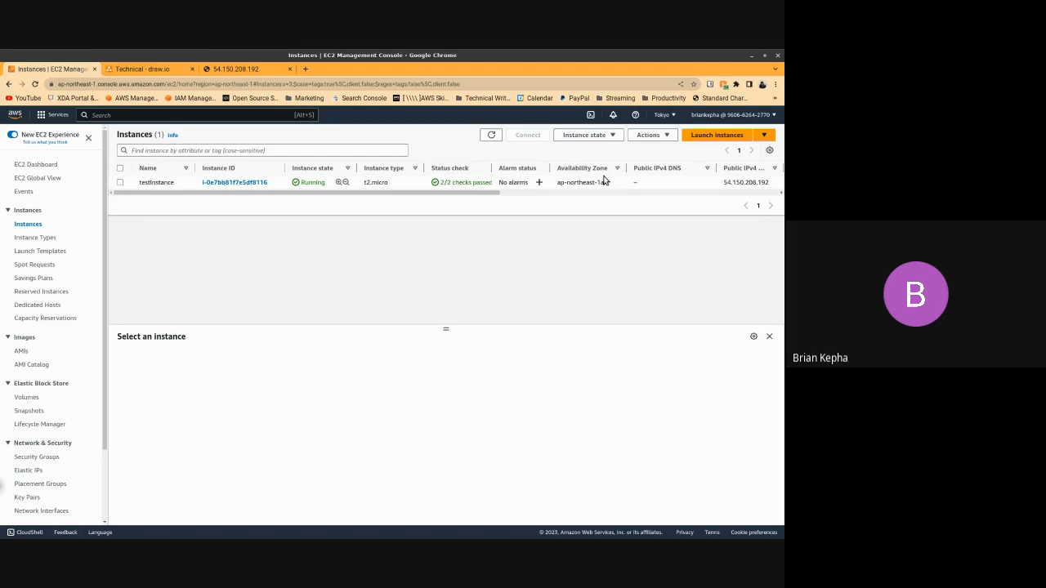
{"action": "left_click", "coordinate": [213, 70]}
{"action": "left_click_drag", "start_coordinate": [73, 142], "coordinate": [241, 160]}
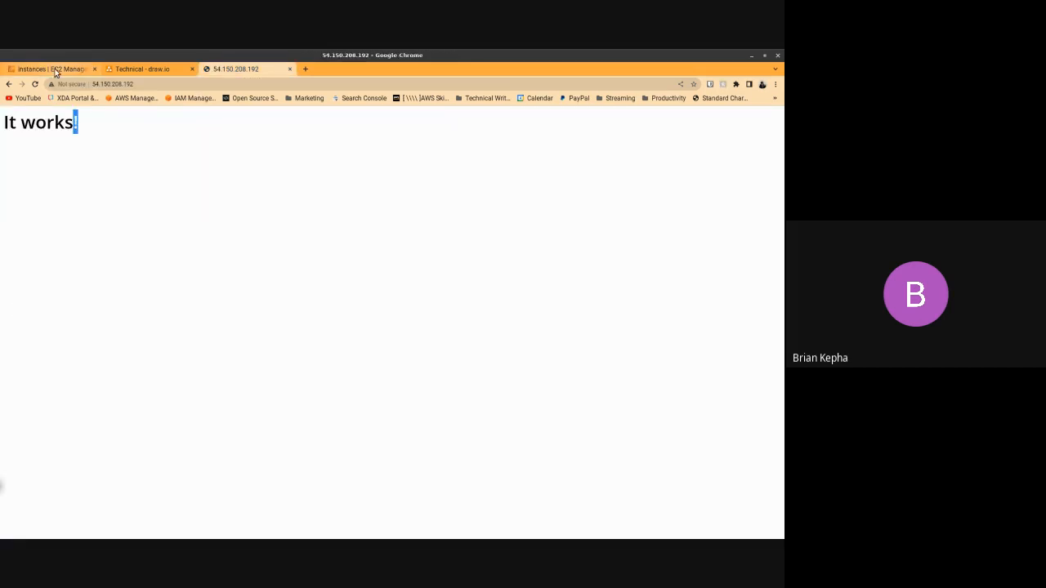
{"action": "left_click", "coordinate": [52, 70]}
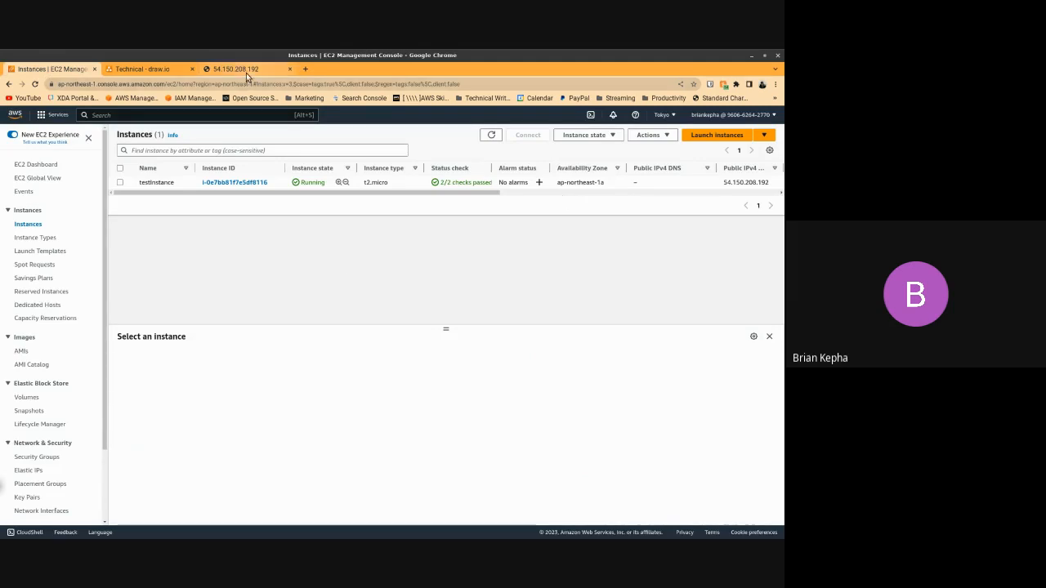
{"action": "key", "text": "ctrl+alt+t"}
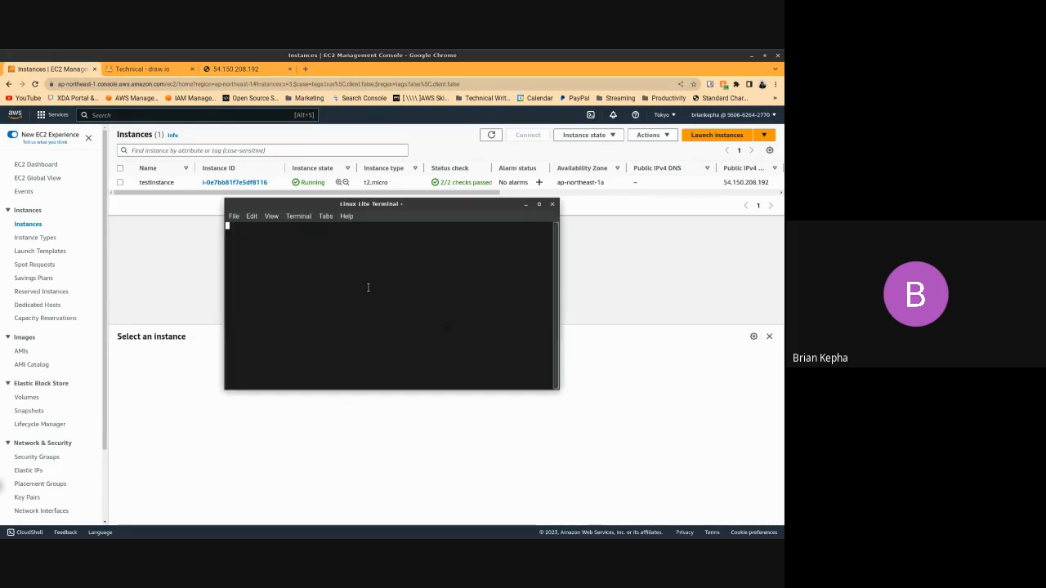
Move into the credentials folder and list its files
{"action": "key", "text": "ctrl+l"}
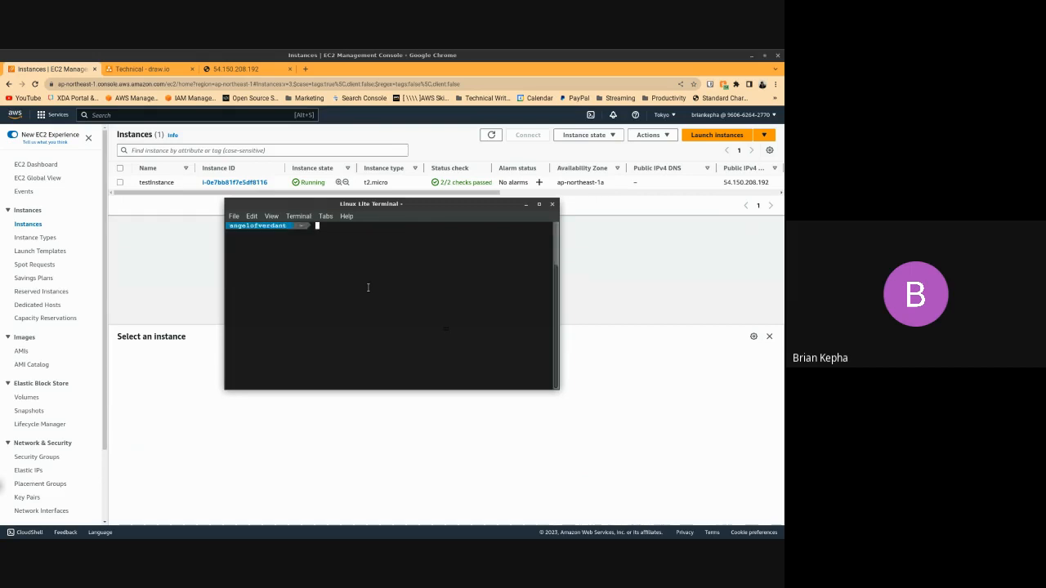
{"action": "type", "text": "cd credentials/"}
{"action": "key", "text": "Return"}
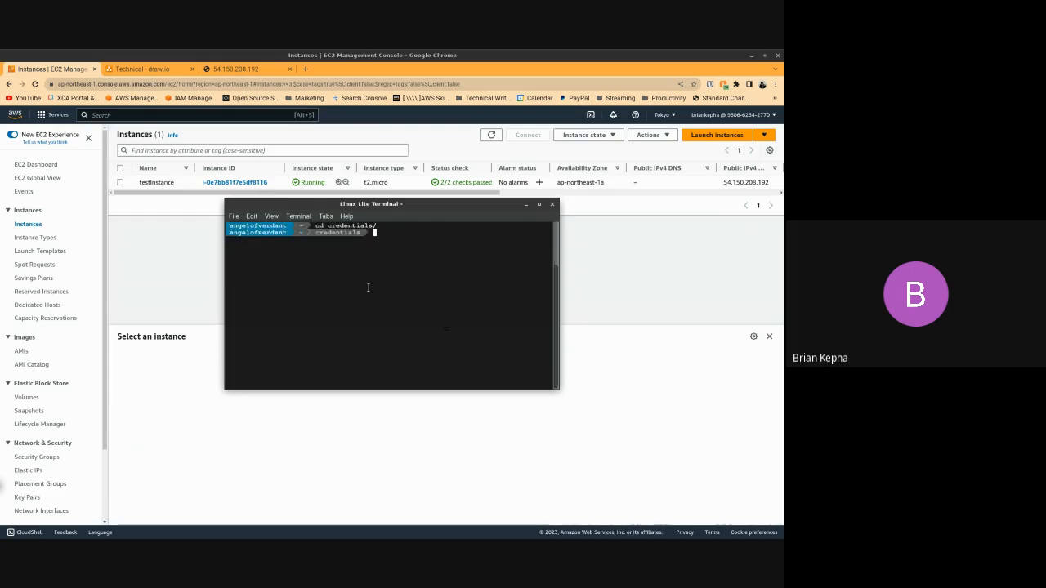
{"action": "type", "text": "ls"}
{"action": "key", "text": "Return"}
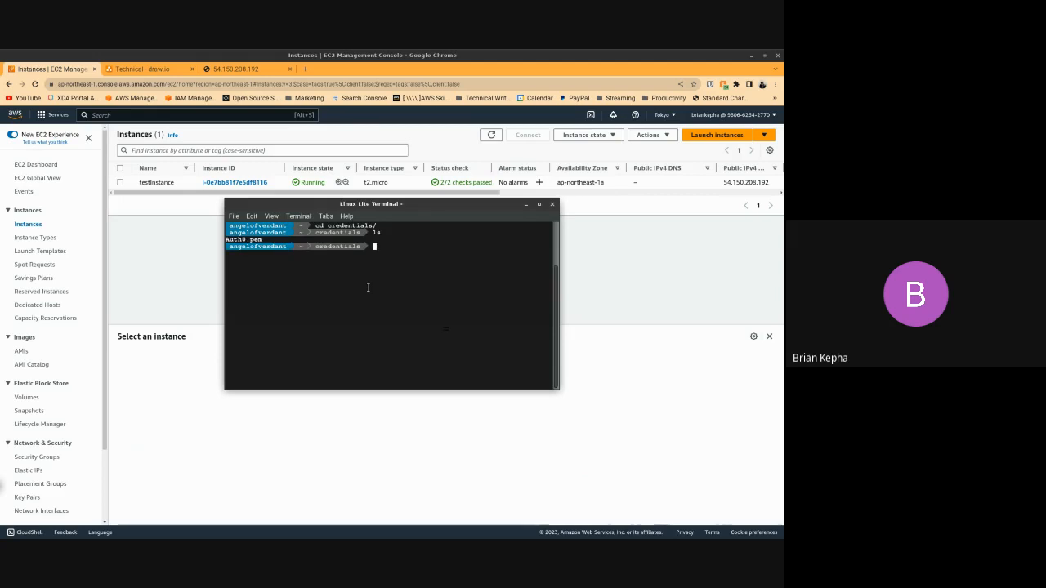
{"action": "key", "text": "ctrl+l"}
{"action": "type", "text": "ls"}
{"action": "key", "text": "Return"}
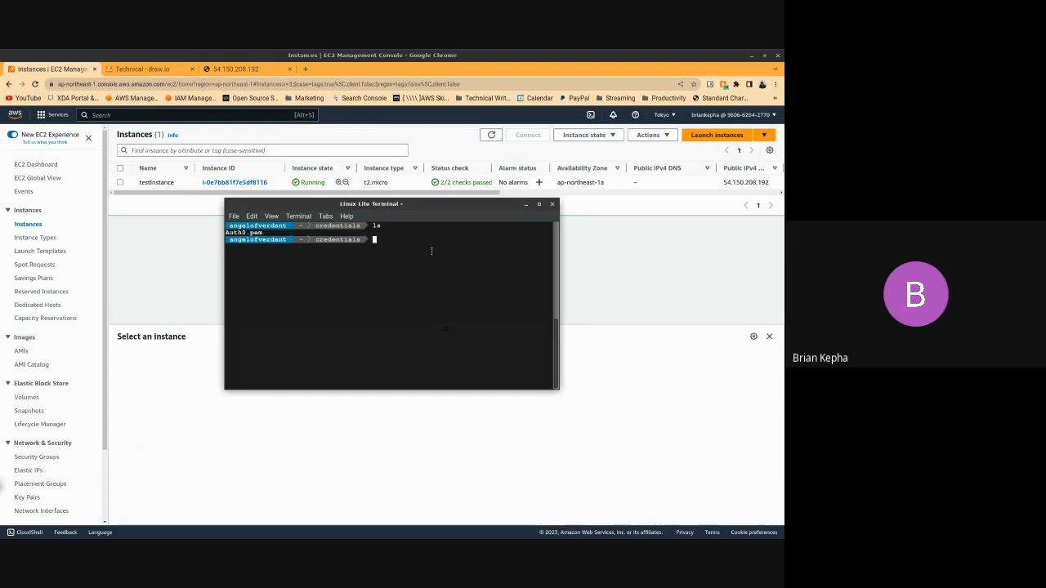
{"action": "type", "text": "ssh -i Au"}
{"action": "key", "text": "Tab"}
{"action": "type", "text": "ec2-user@"}
{"action": "left_click", "coordinate": [236, 69]}
{"action": "left_click", "coordinate": [76, 70]}
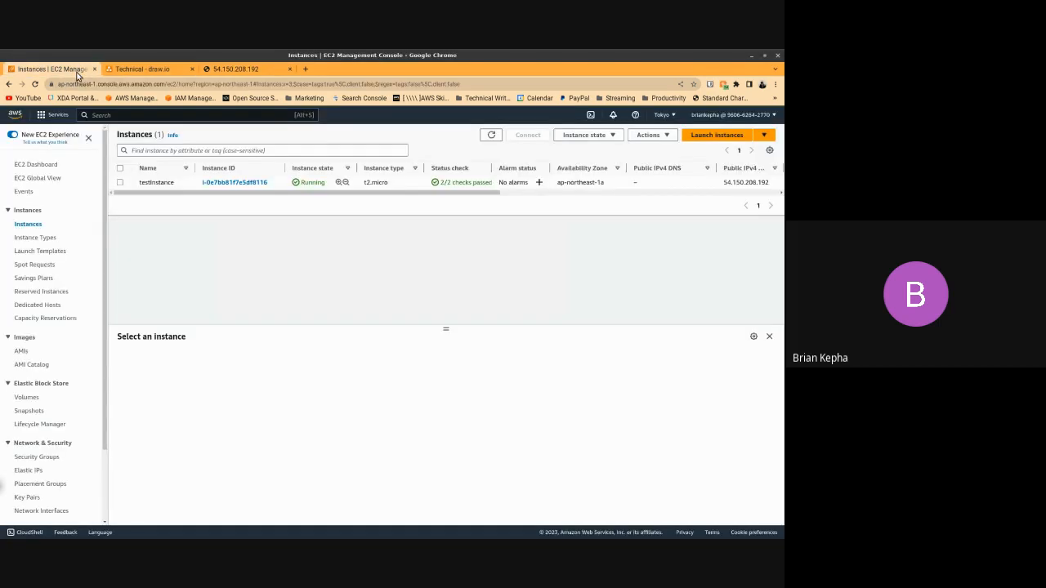
{"action": "left_click", "coordinate": [234, 182]}
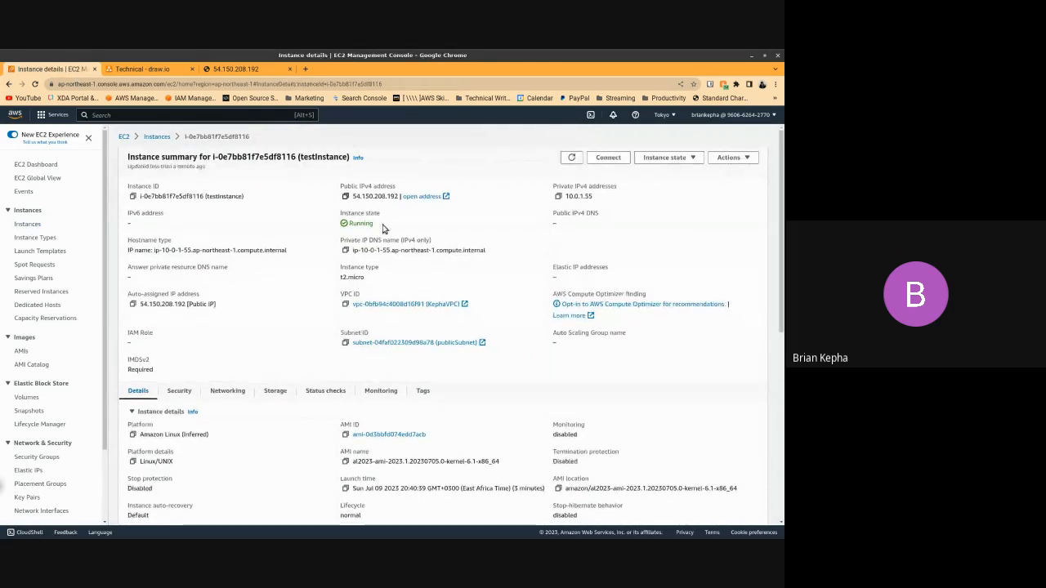
{"action": "left_click", "coordinate": [345, 198]}
{"action": "left_click", "coordinate": [235, 71]}
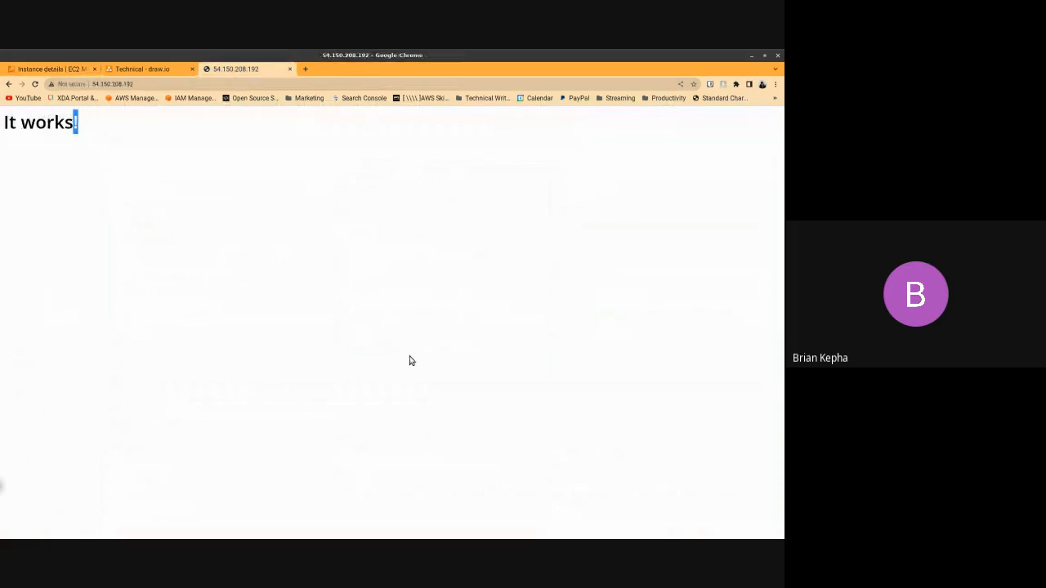
{"action": "key", "text": "alt+Tab"}
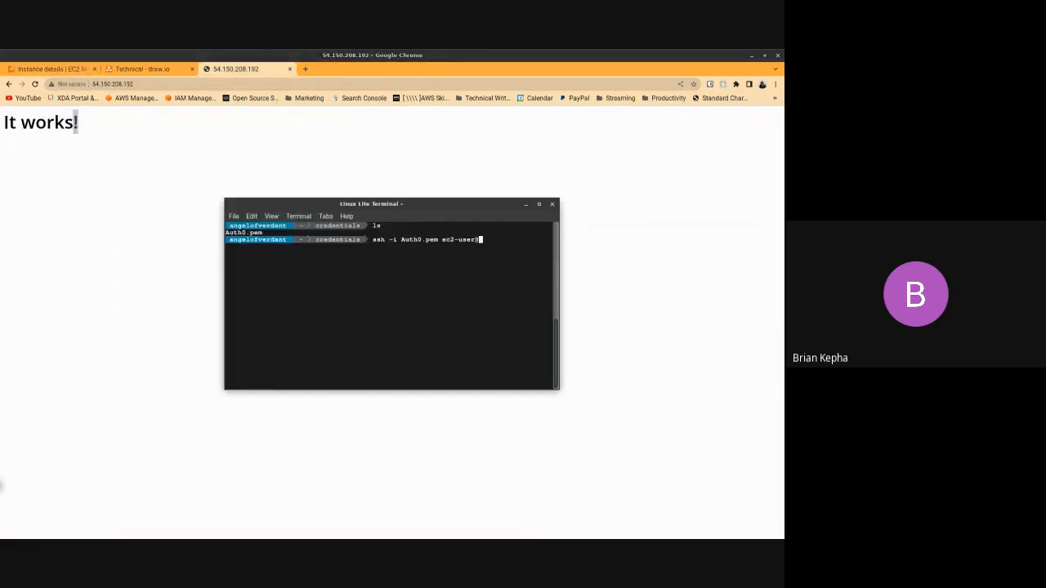
{"action": "right_click", "coordinate": [488, 255]}
{"action": "left_click", "coordinate": [503, 306]}
{"action": "key", "text": "Return"}
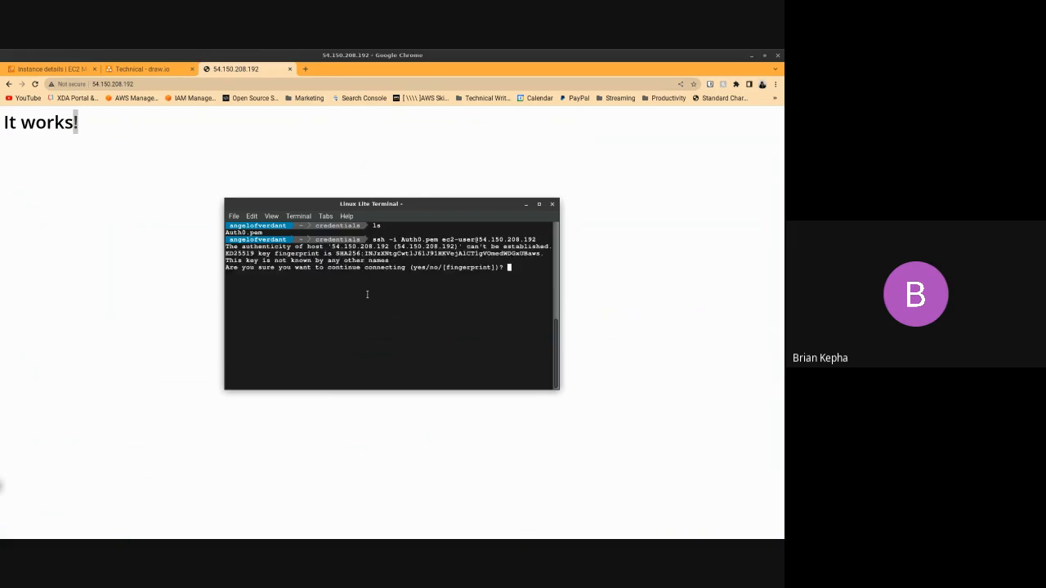
{"action": "type", "text": "yes"}
{"action": "key", "text": "Return"}
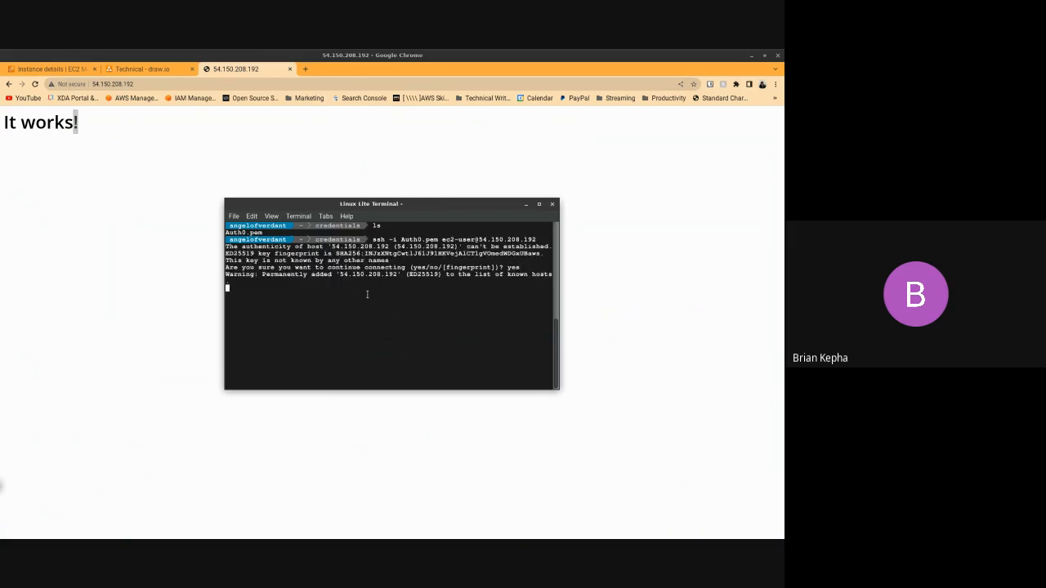
Inspect the instance's home directory with ls, ls -a, cd ~ and pwd
{"action": "left_click_drag", "start_coordinate": [399, 199], "coordinate": [394, 144]}
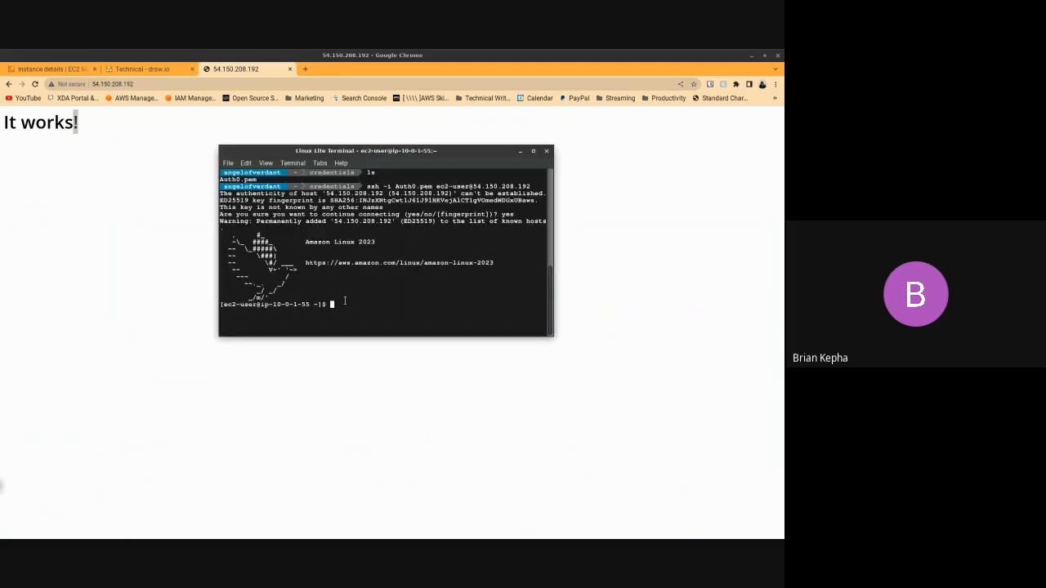
{"action": "key", "text": "ctrl+l"}
{"action": "type", "text": "ls"}
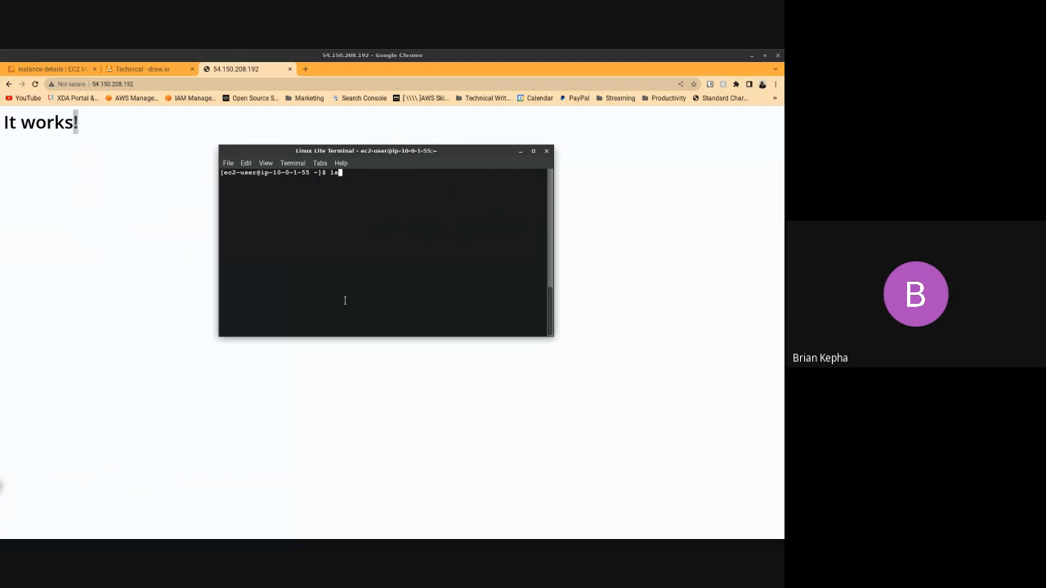
{"action": "key", "text": "Return"}
{"action": "type", "text": "ls -a"}
{"action": "key", "text": "Return"}
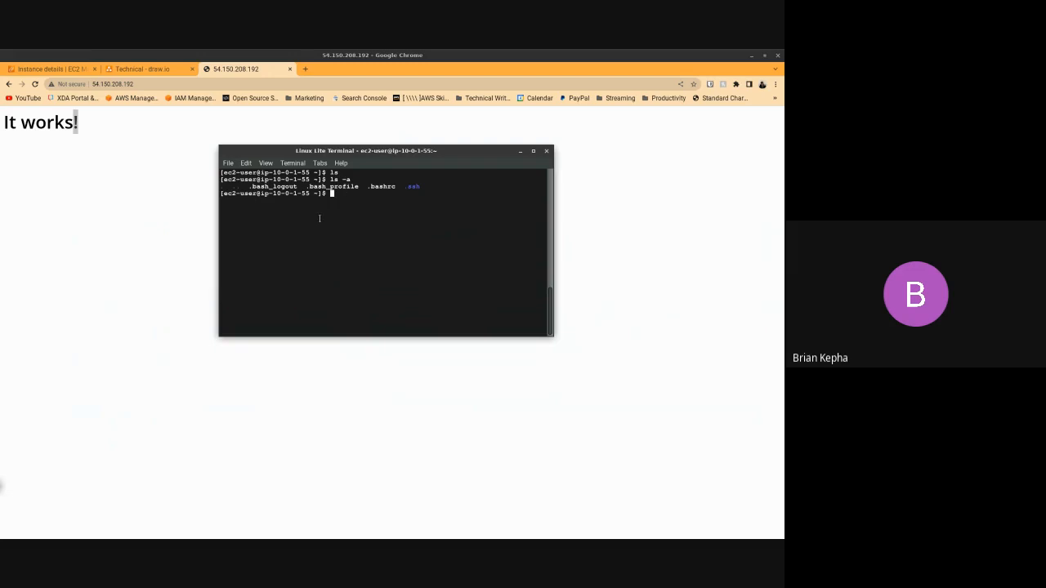
{"action": "type", "text": "cd ~"}
{"action": "key", "text": "Return"}
{"action": "type", "text": "ls"}
{"action": "key", "text": "Return"}
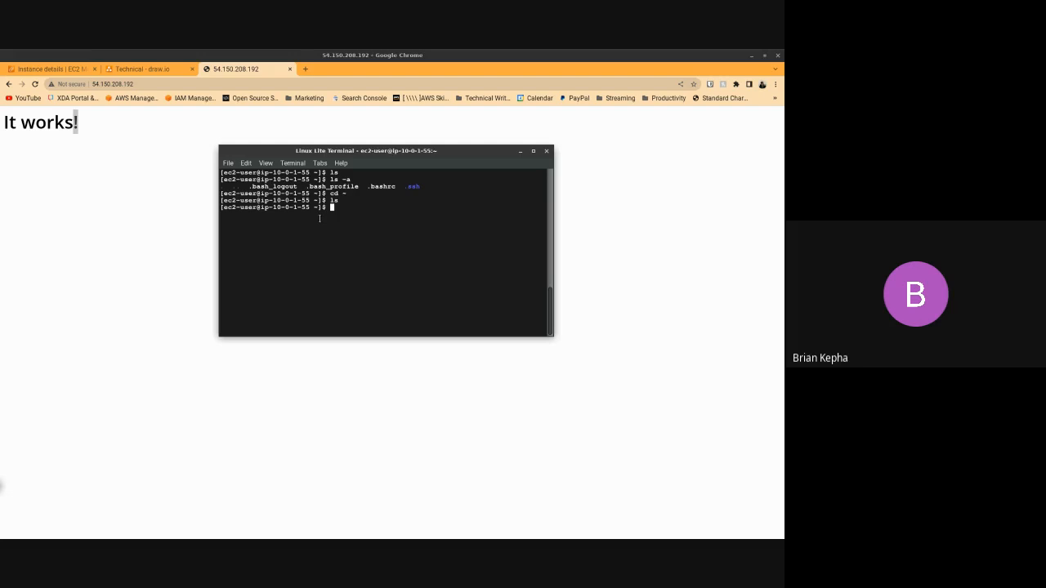
{"action": "type", "text": "pwd"}
{"action": "key", "text": "Return"}
Navigate through /var and /var/www into the html document root
{"action": "type", "text": "cd  /vas"}
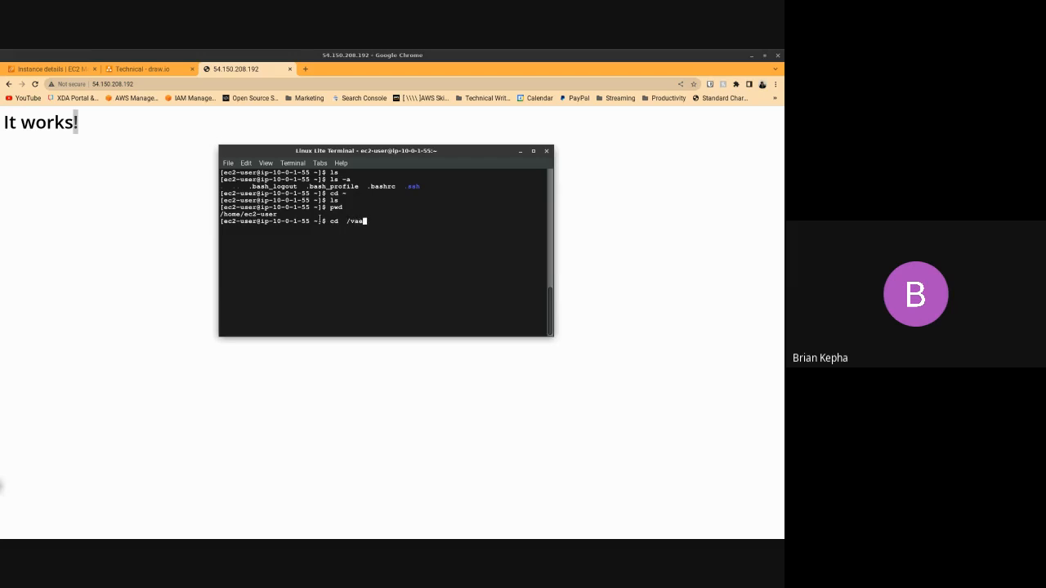
{"action": "type", "text": "/ww"}
{"action": "key", "text": "BackSpace"}
{"action": "key", "text": "BackSpace"}
{"action": "key", "text": "BackSpace"}
{"action": "key", "text": "BackSpace"}
{"action": "key", "text": "BackSpace"}
{"action": "key", "text": "BackSpace"}
{"action": "key", "text": "BackSpace"}
{"action": "key", "text": "BackSpace"}
{"action": "type", "text": "/var"}
{"action": "key", "text": "Return"}
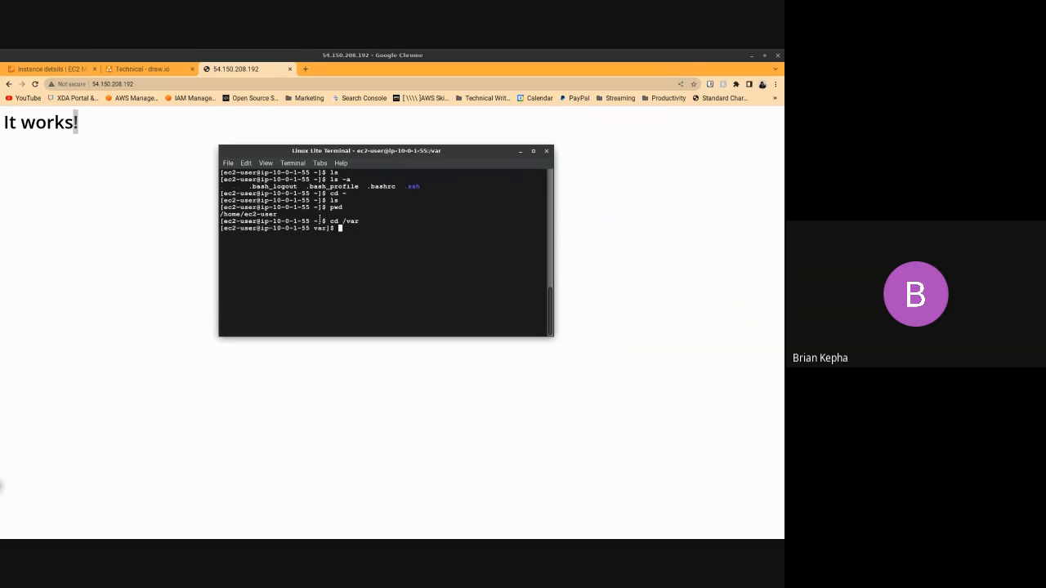
{"action": "type", "text": "ls"}
{"action": "key", "text": "Return"}
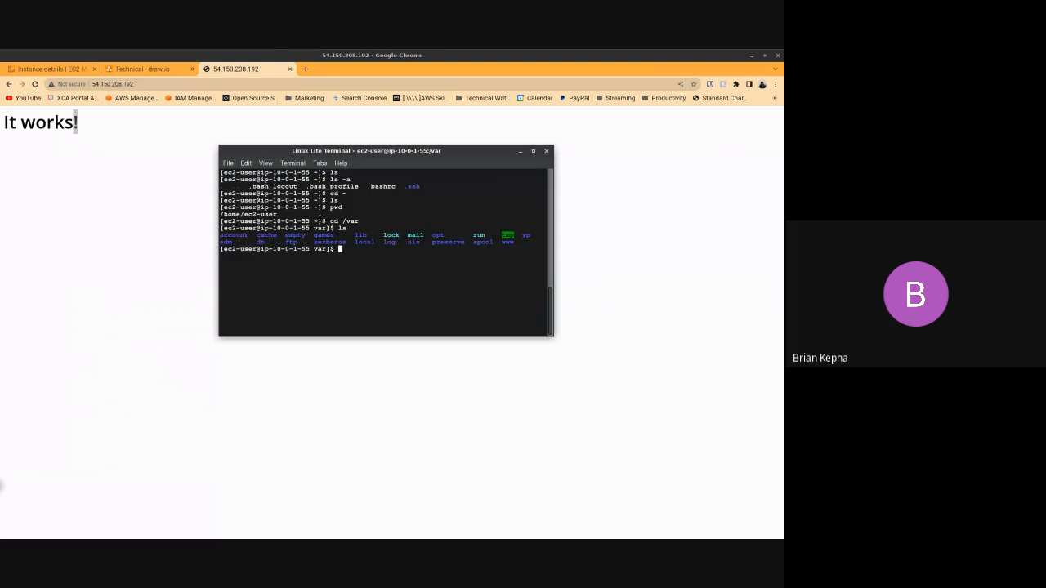
{"action": "type", "text": "cd www/"}
{"action": "key", "text": "Return"}
{"action": "type", "text": "ls"}
{"action": "key", "text": "Return"}
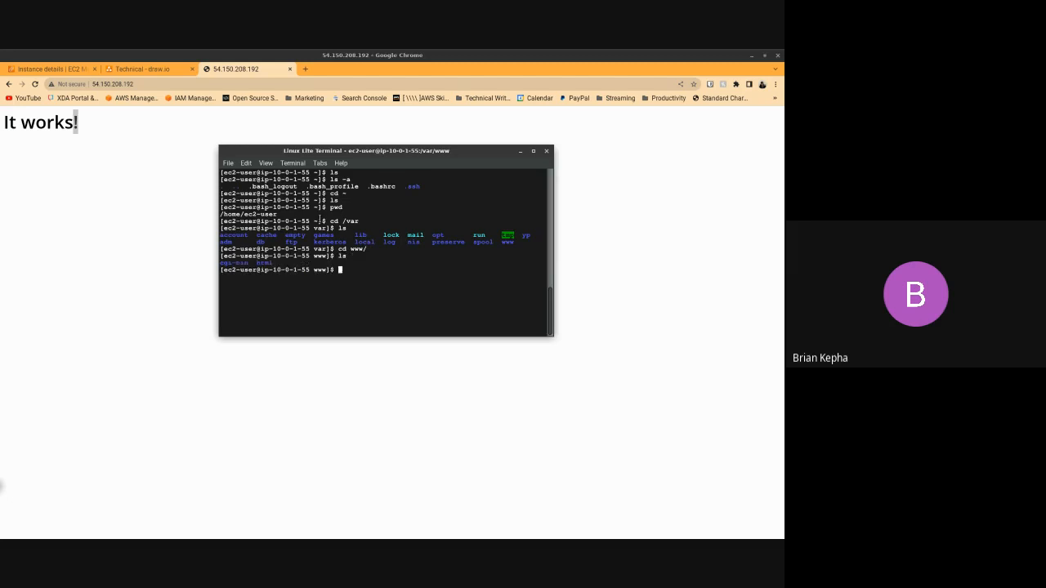
{"action": "type", "text": "cd html/"}
{"action": "key", "text": "Return"}
{"action": "key", "text": "ctrl+l"}
List the empty html folder and run git to confirm it is installed
{"action": "type", "text": "l"}
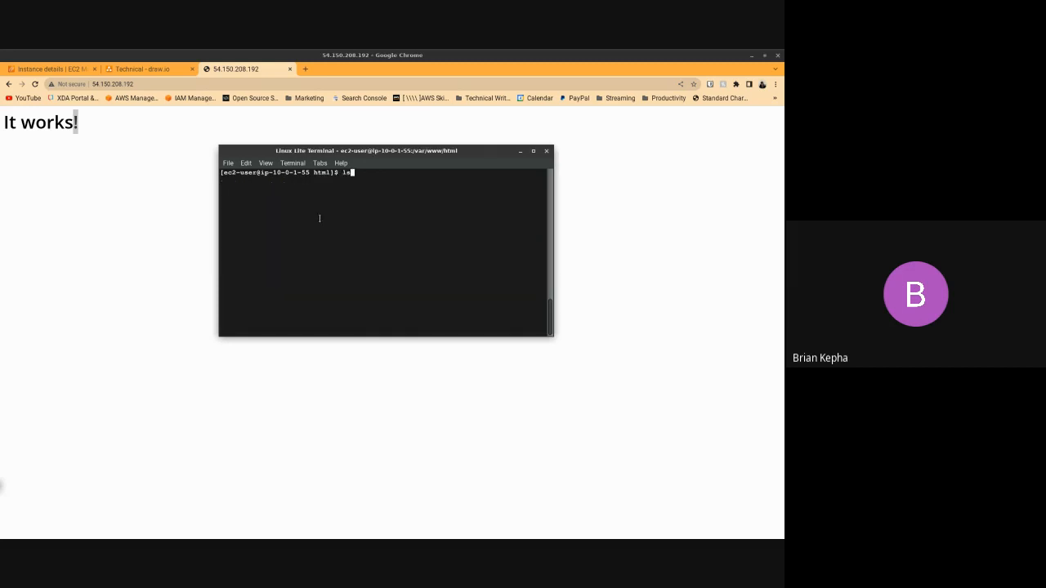
{"action": "type", "text": "s"}
{"action": "key", "text": "Return"}
{"action": "type", "text": "ls"}
{"action": "key", "text": "Return"}
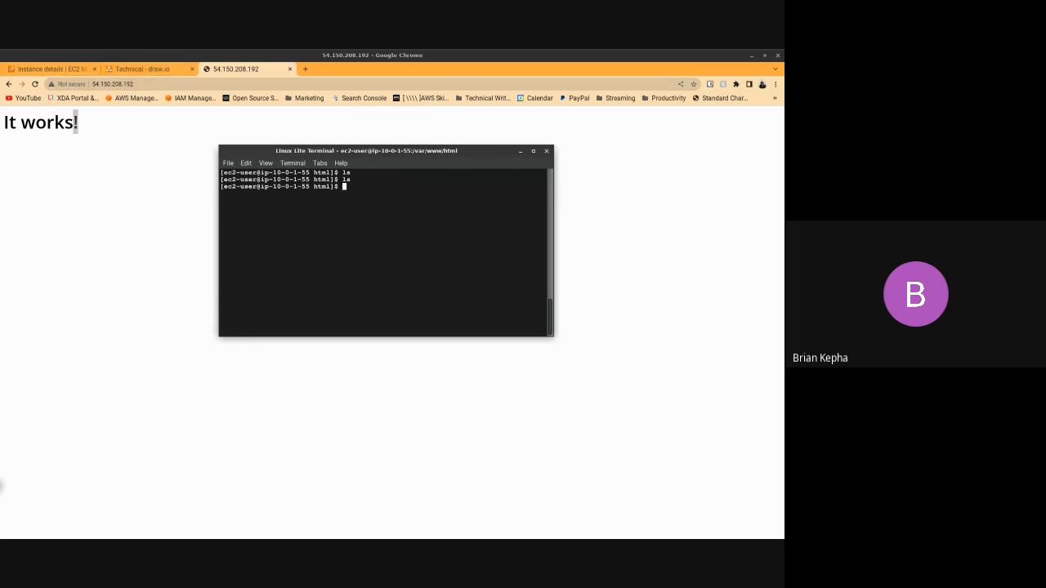
{"action": "key", "text": "alt+Tab"}
{"action": "key", "text": "alt+Tab"}
{"action": "key", "text": "alt+Tab"}
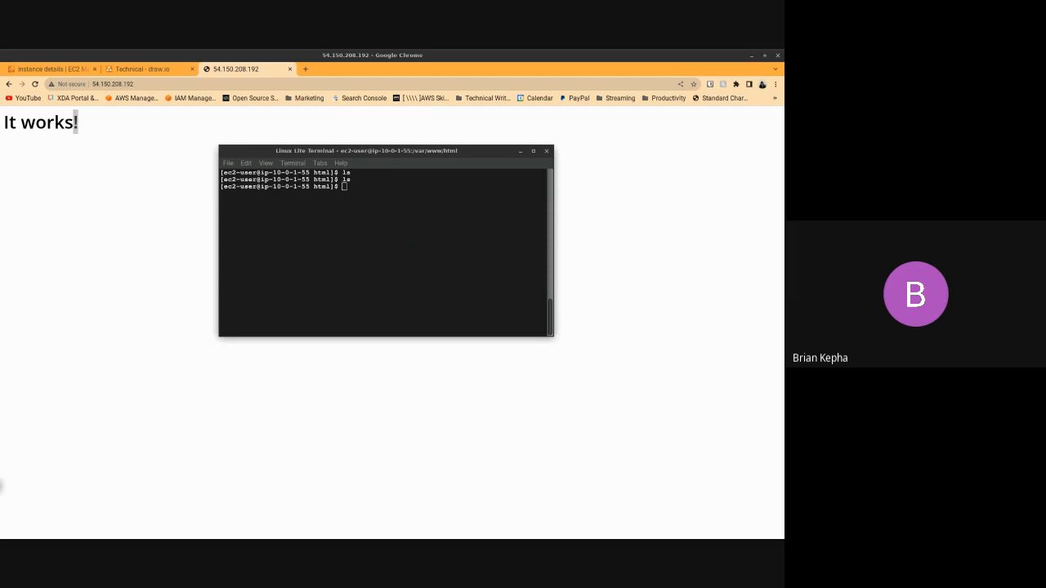
{"action": "left_click", "coordinate": [369, 193]}
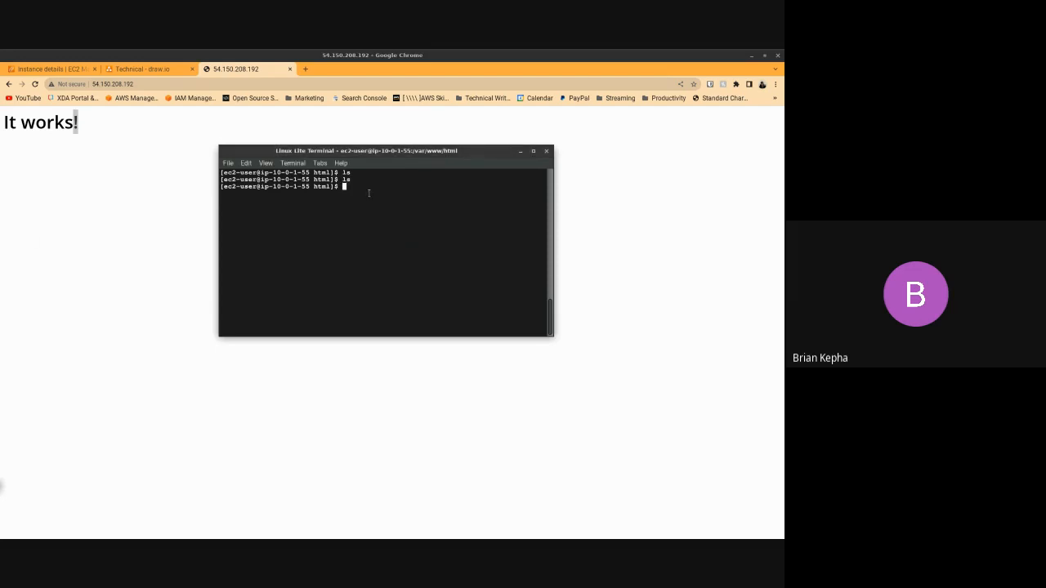
{"action": "type", "text": "git"}
{"action": "key", "text": "Return"}
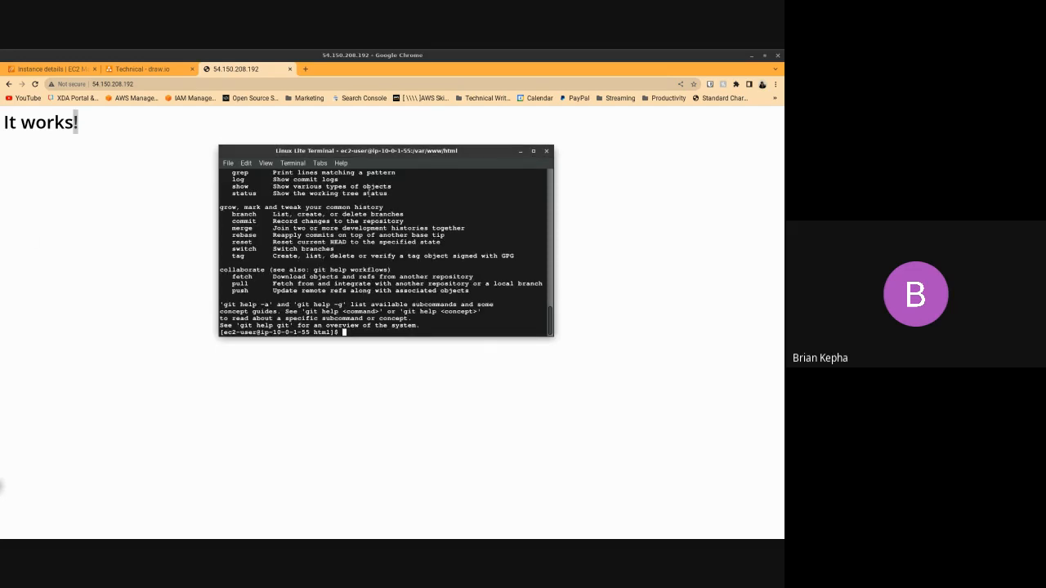
{"action": "scroll", "coordinate": [369, 275], "scroll_direction": "up", "scroll_amount": 4}
{"action": "scroll", "coordinate": [370, 274], "scroll_direction": "down", "scroll_amount": 4}
{"action": "key", "text": "ctrl+l"}
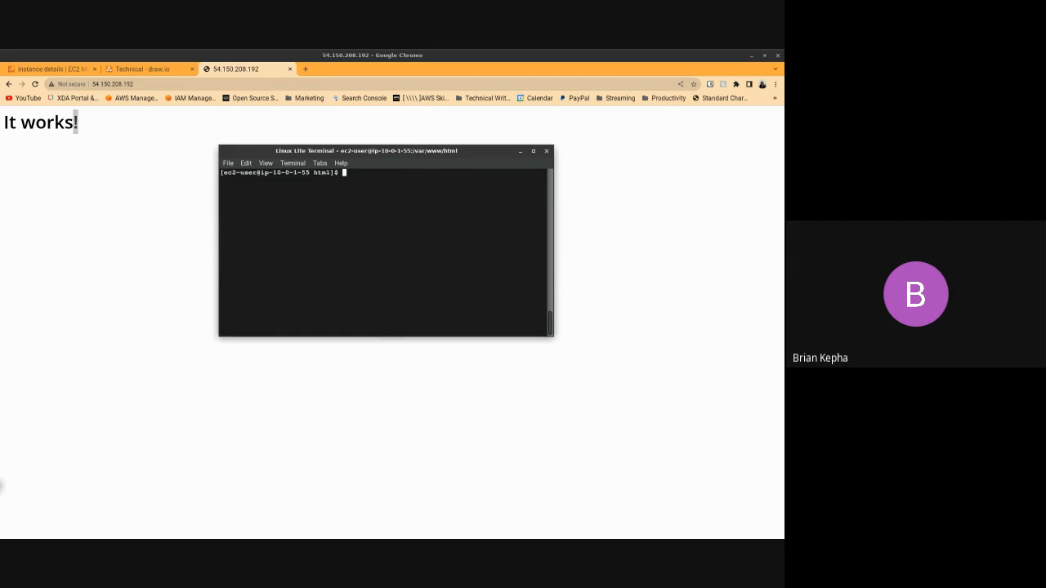
Paste and run the T-House git clone command, which fails with Permission denied
{"action": "key", "text": "alt+Tab"}
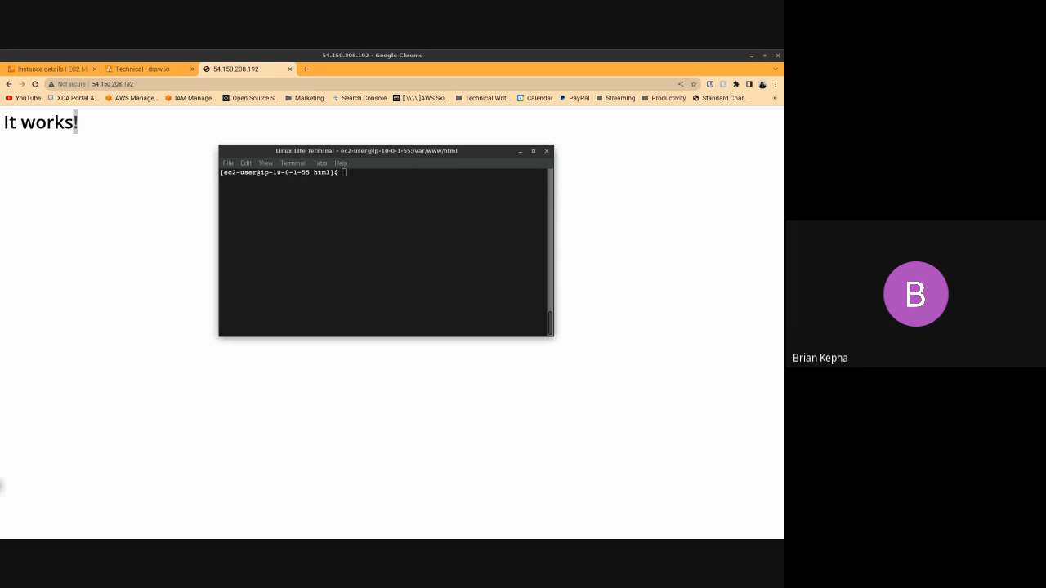
{"action": "right_click", "coordinate": [341, 211]}
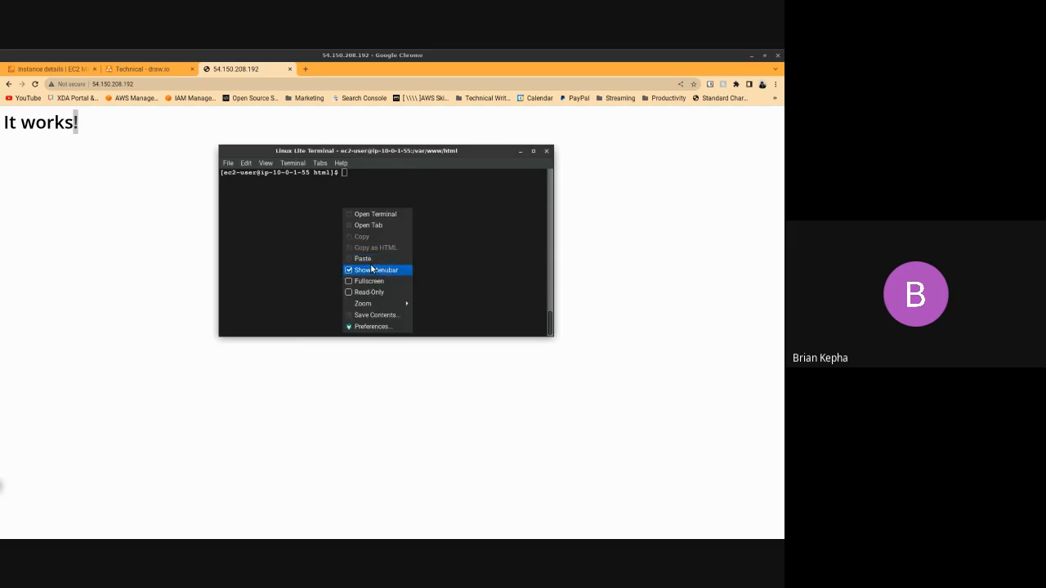
{"action": "left_click", "coordinate": [372, 257]}
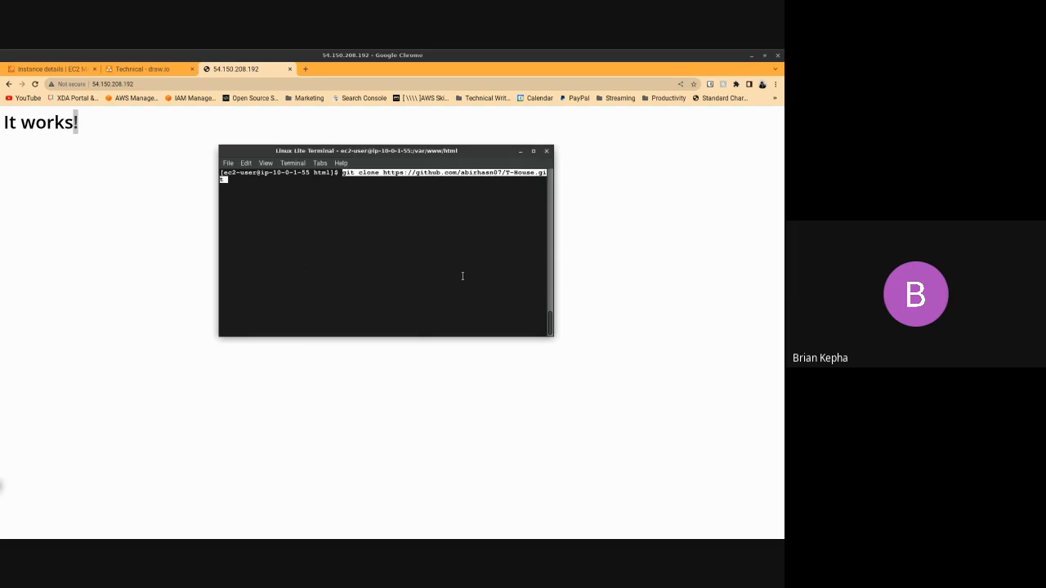
{"action": "key", "text": "Return"}
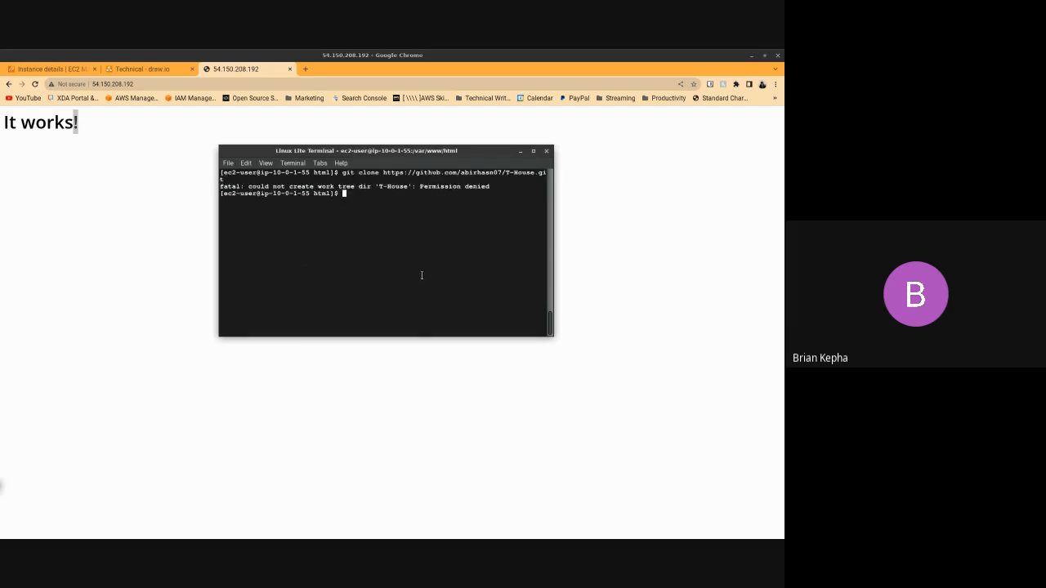
{"action": "key", "text": "Up"}
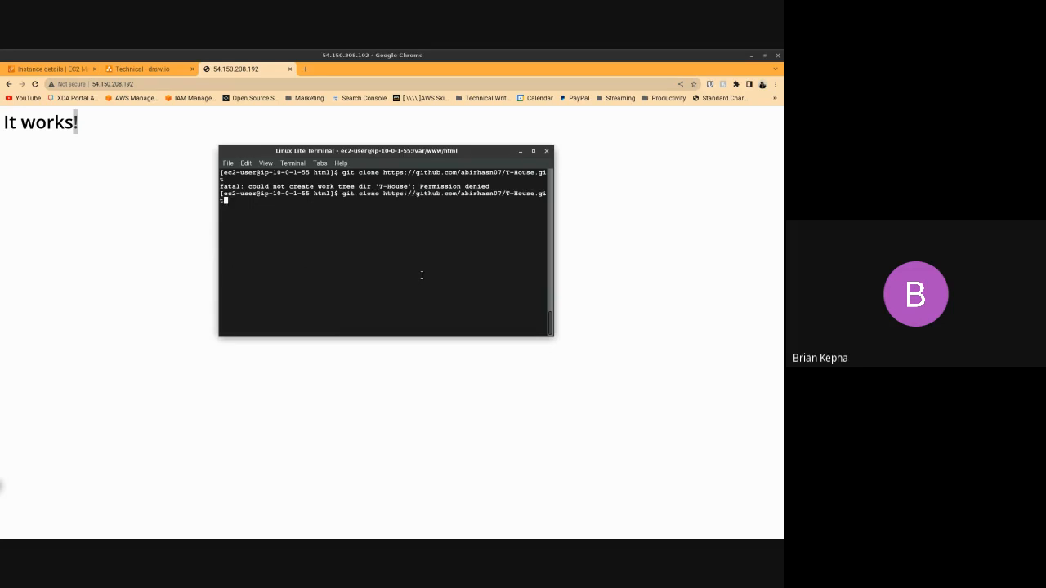
{"action": "key", "text": "Left"}
{"action": "key", "text": "ctrl+l"}
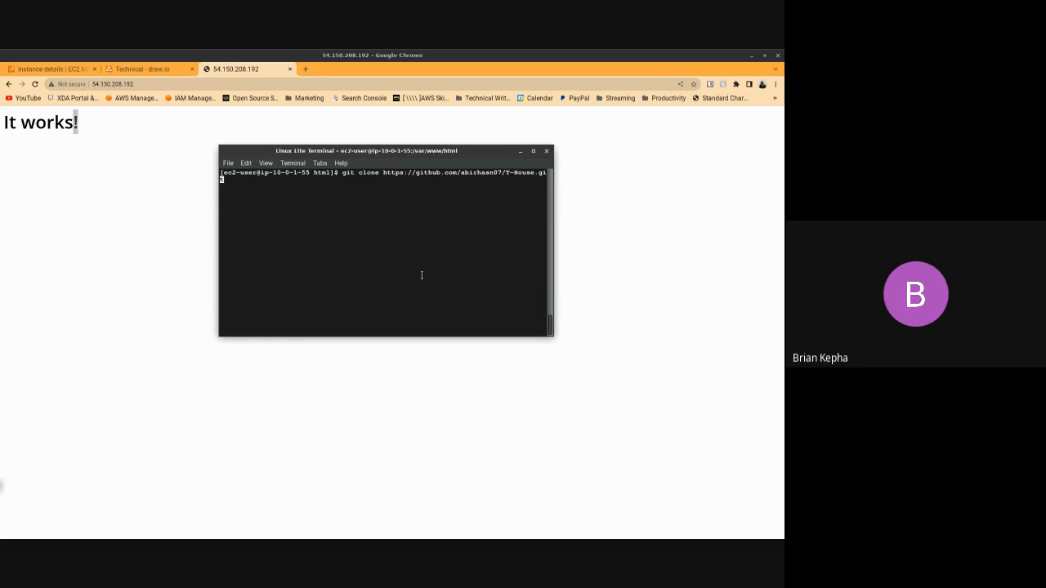
{"action": "type", "text": "c"}
{"action": "key", "text": "Return"}
{"action": "key", "text": "ctrl+l"}
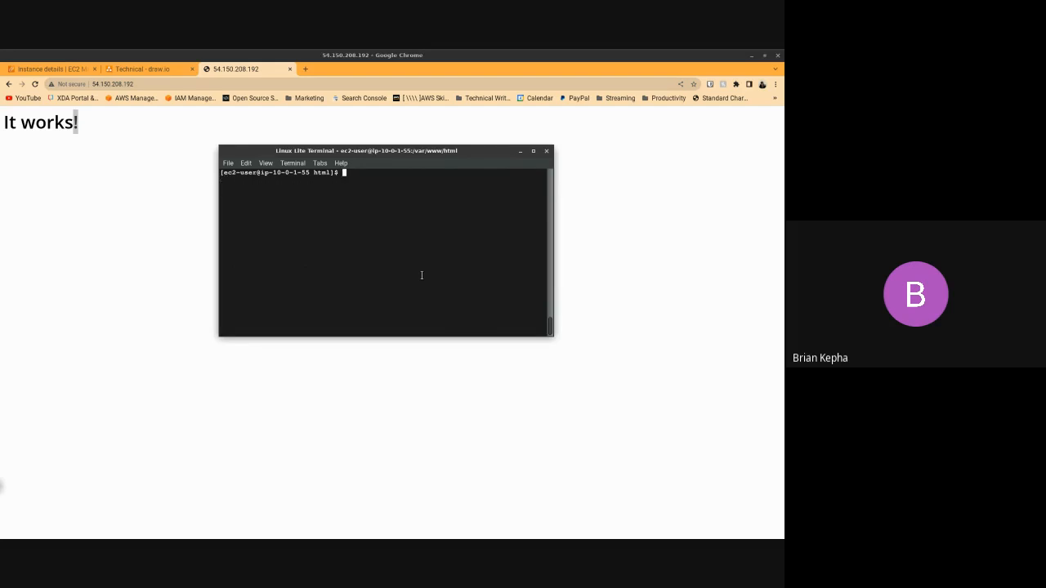
Rerun the git clone with sudo and list /var/www/html to see the T-House folder
{"action": "type", "text": "sudo"}
{"action": "right_click", "coordinate": [377, 219]}
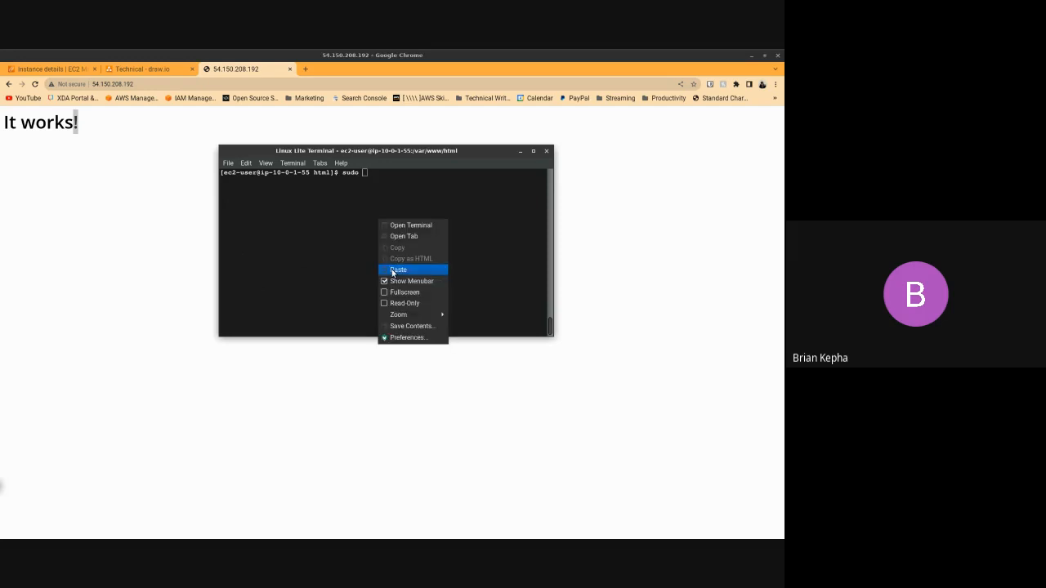
{"action": "left_click", "coordinate": [393, 270]}
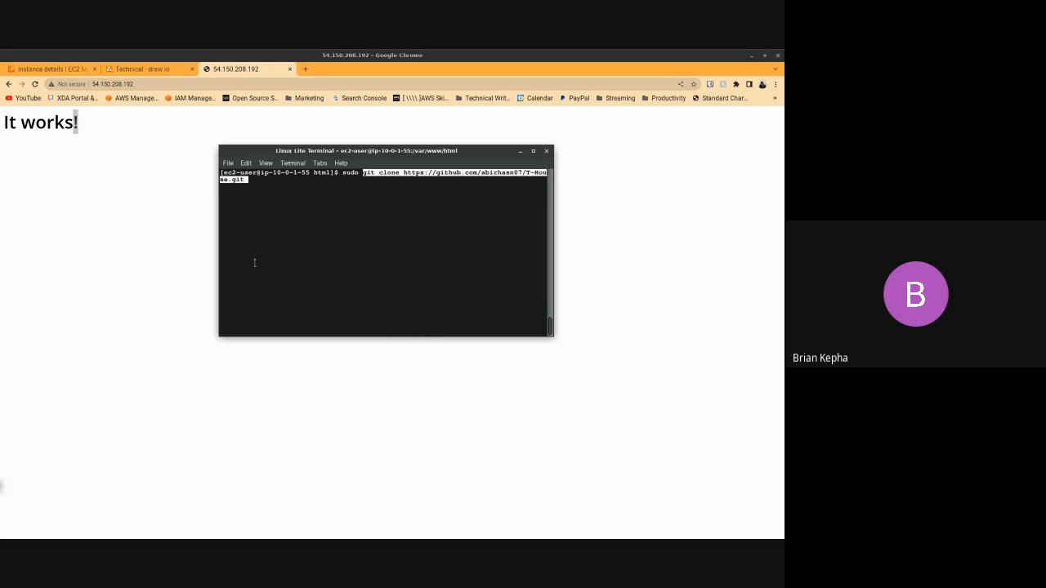
{"action": "key", "text": "Return"}
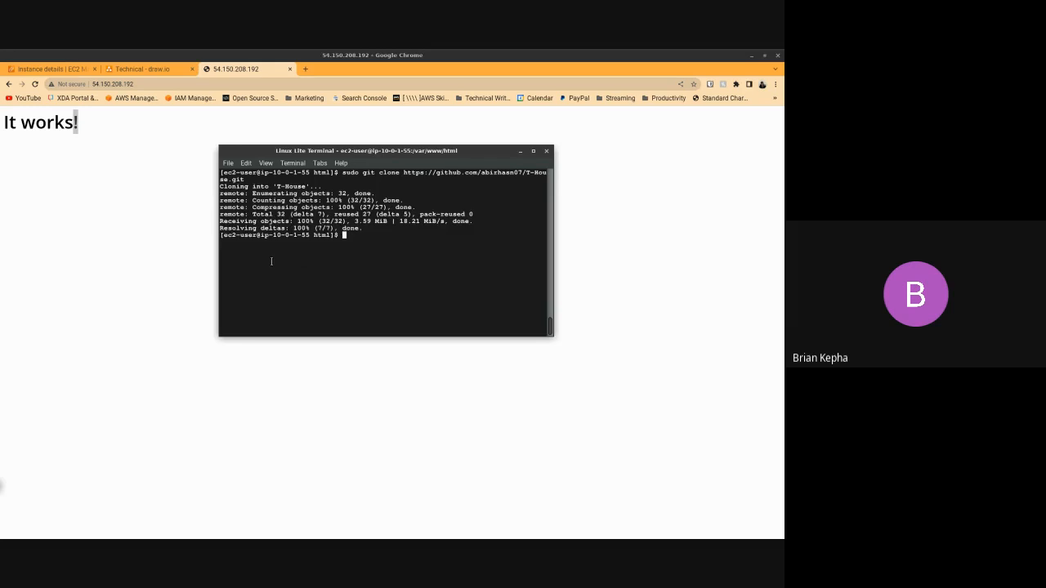
{"action": "key", "text": "ctrl+l"}
{"action": "type", "text": "ls"}
{"action": "key", "text": "Return"}
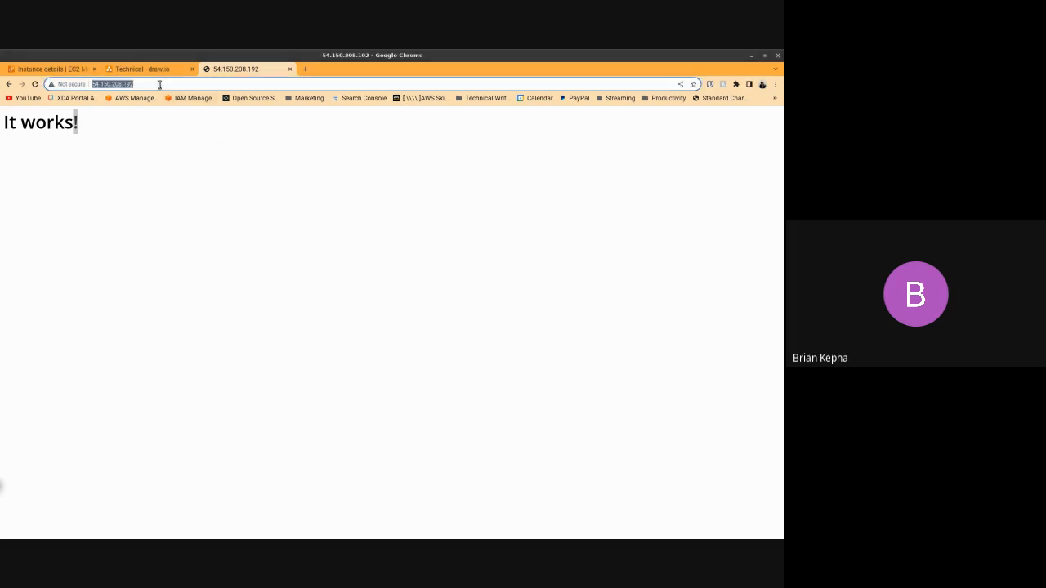
Load 54.150.208.192/T-House, browse the House Rent Services listings, then return to the instance details
{"action": "left_click", "coordinate": [177, 83]}
{"action": "type", "text": "/T"}
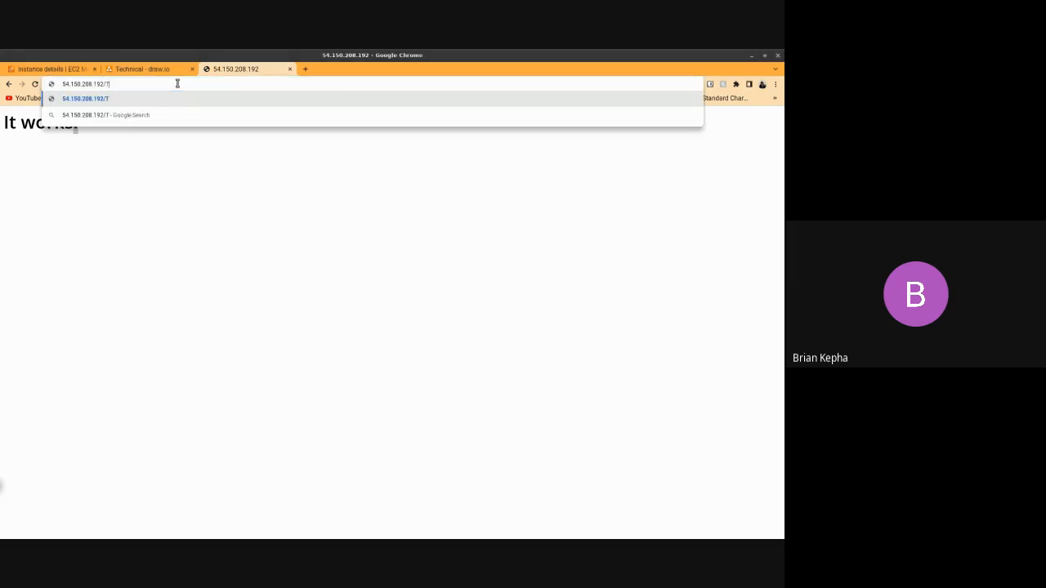
{"action": "type", "text": "-House"}
{"action": "key", "text": "Return"}
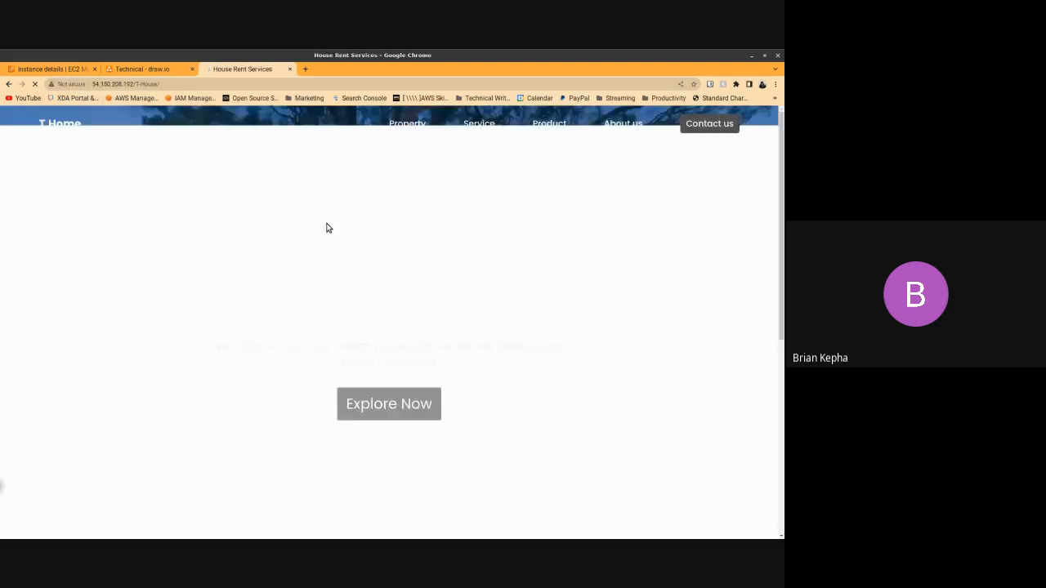
{"action": "scroll", "coordinate": [327, 232], "scroll_direction": "down", "scroll_amount": 5}
{"action": "scroll", "coordinate": [326, 235], "scroll_direction": "up", "scroll_amount": 5}
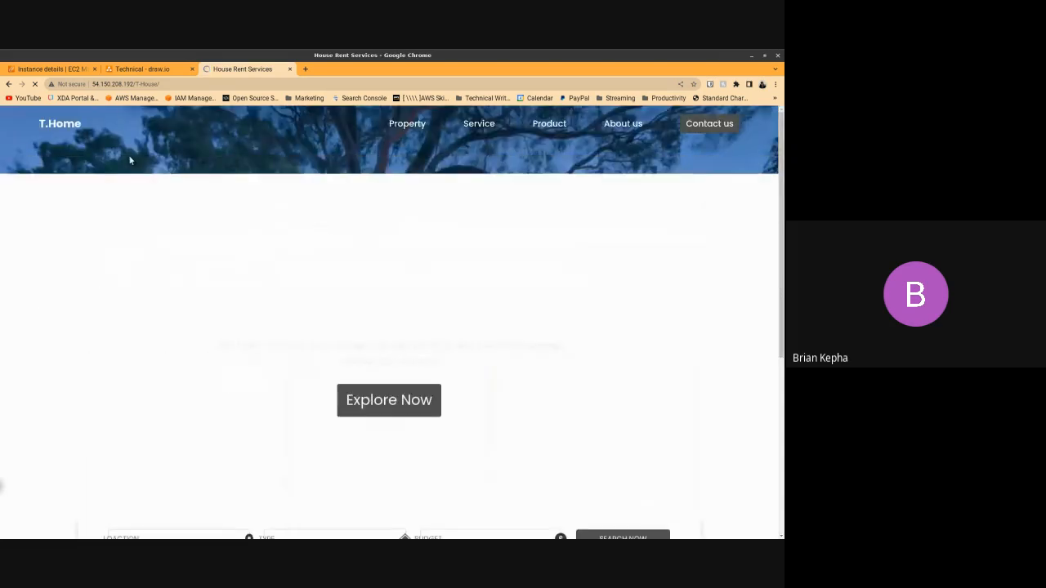
{"action": "scroll", "coordinate": [383, 196], "scroll_direction": "down", "scroll_amount": 4}
{"action": "scroll", "coordinate": [341, 288], "scroll_direction": "up", "scroll_amount": 4}
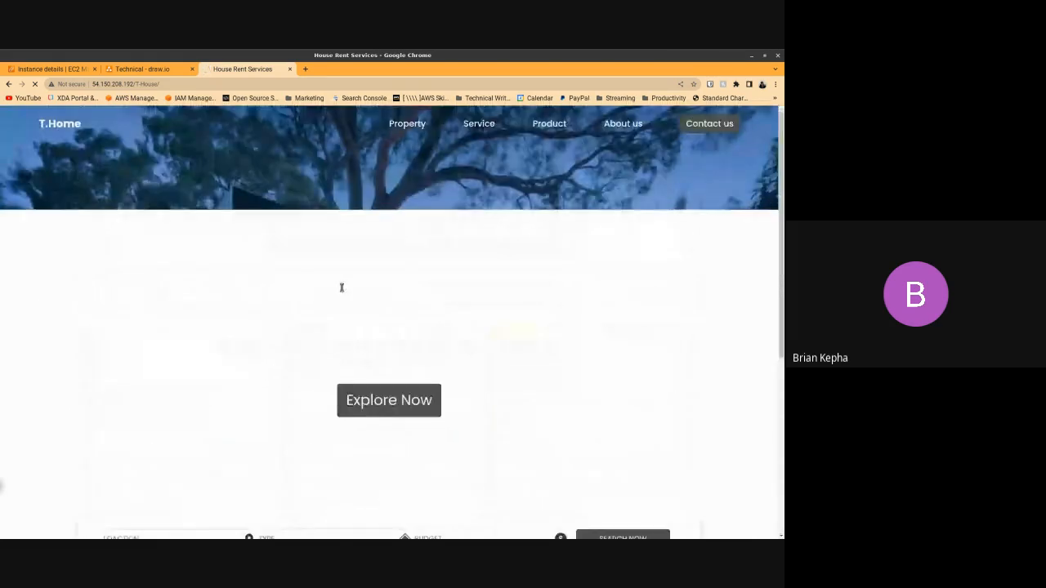
{"action": "scroll", "coordinate": [413, 335], "scroll_direction": "down", "scroll_amount": 4}
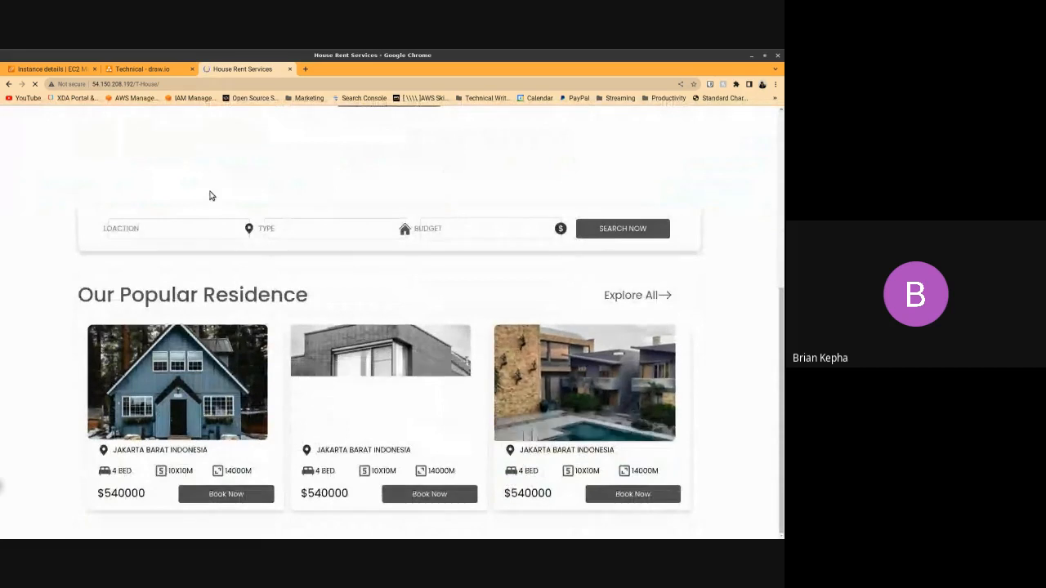
{"action": "left_click", "coordinate": [62, 72]}
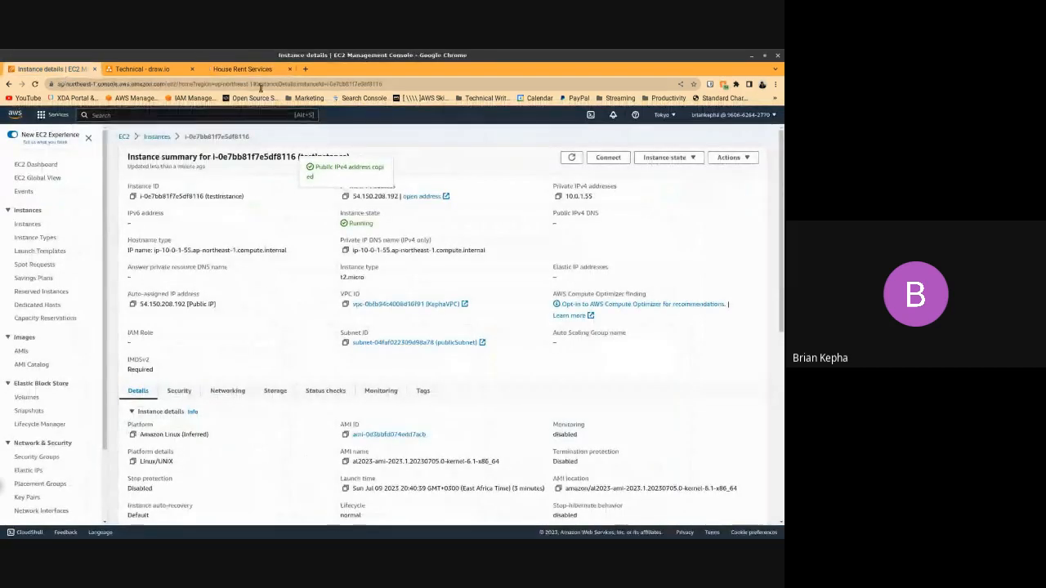
Run 'sudo mv /T-House/* ../' to move the T-House files up one level
{"action": "key", "text": "alt+Tab"}
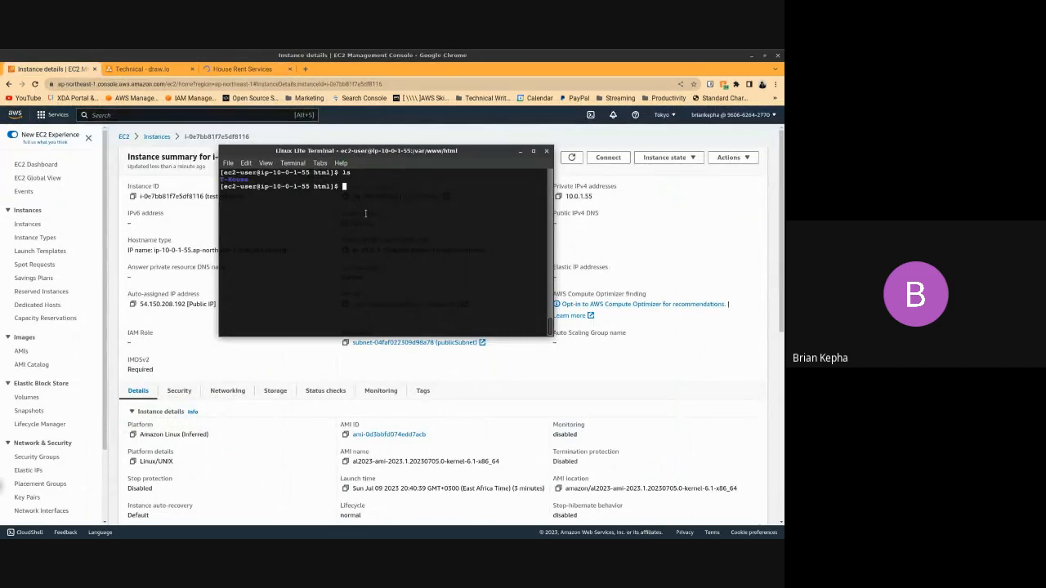
{"action": "type", "text": "sudo "}
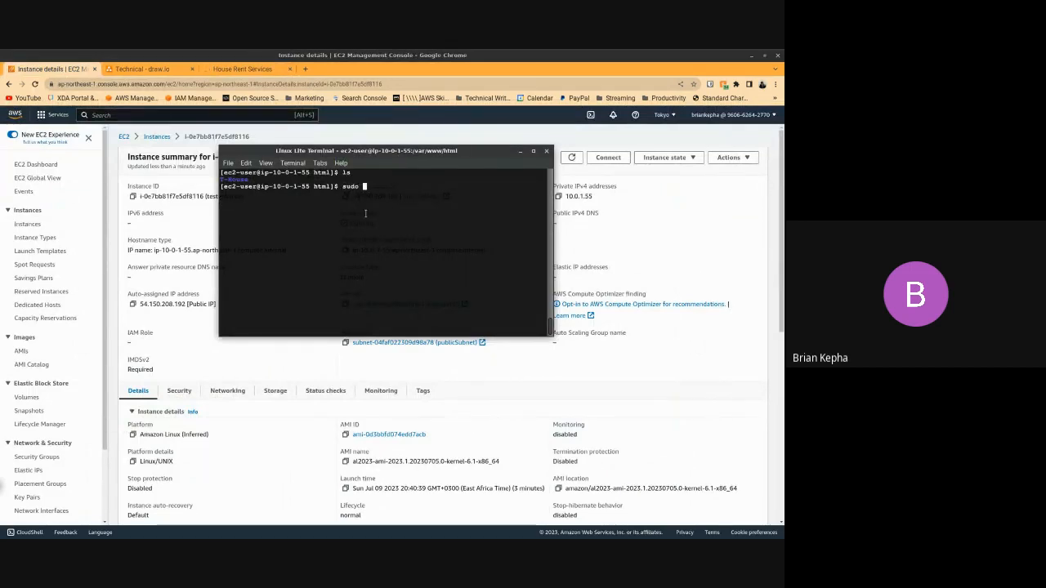
{"action": "type", "text": "mv"}
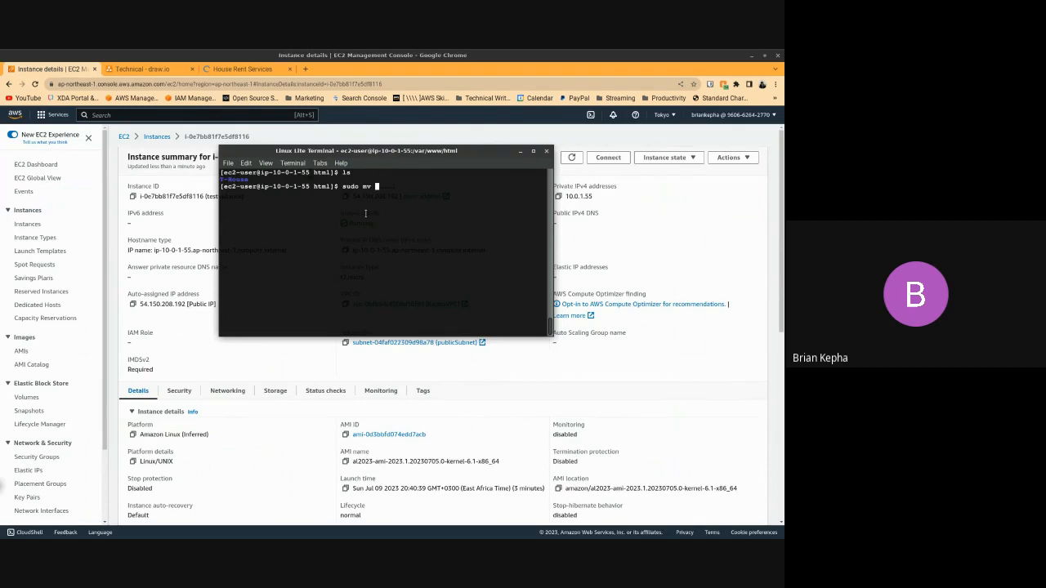
{"action": "type", "text": "/T"}
{"action": "key", "text": "Tab"}
{"action": "key", "text": "BackSpace"}
{"action": "key", "text": "BackSpace"}
{"action": "type", "text": "*"}
{"action": "key", "text": "BackSpace"}
{"action": "type", "text": "*"}
{"action": "type", "text": "../"}
{"action": "key", "text": "Return"}
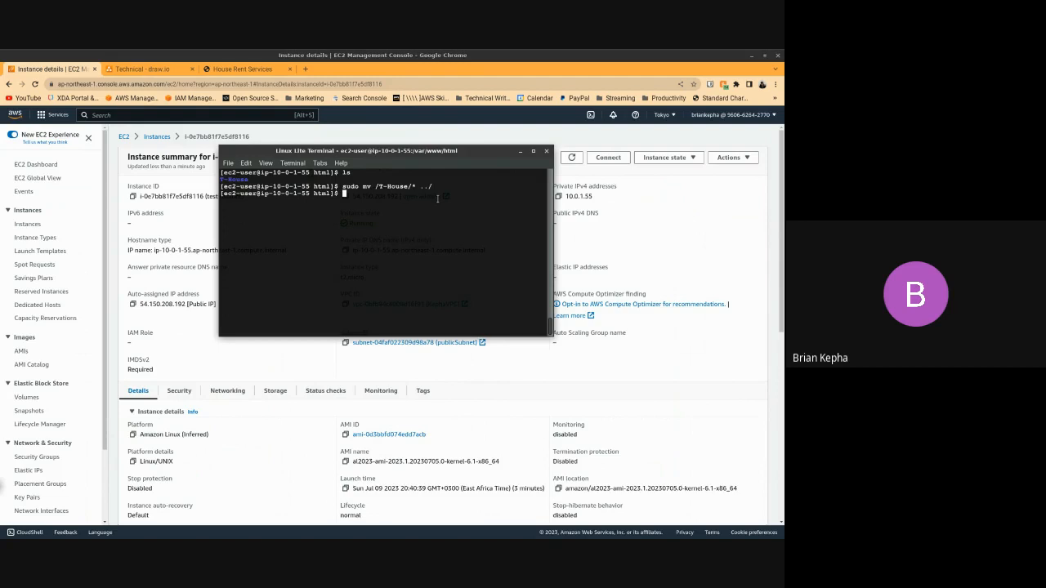
List the folder contents and print the current working directory with pwd
{"action": "type", "text": "ls"}
{"action": "key", "text": "Return"}
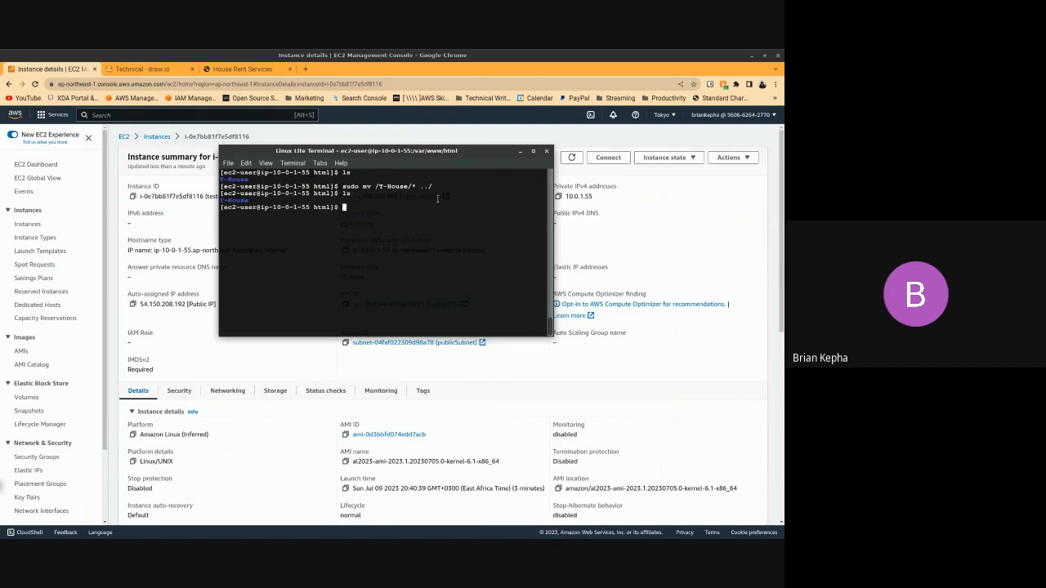
{"action": "type", "text": "pwd"}
{"action": "key", "text": "Return"}
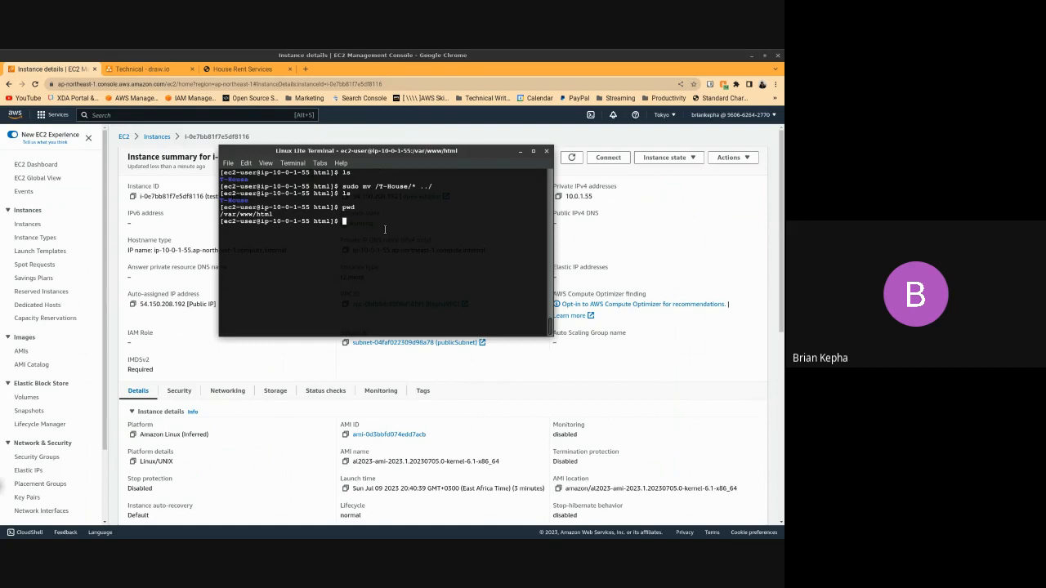
Recall the earlier move command and paste the copied /var/www/html path into it
{"action": "key", "text": "Up"}
{"action": "key", "text": "Up"}
{"action": "key", "text": "Up"}
{"action": "key", "text": "BackSpace"}
{"action": "key", "text": "BackSpace"}
{"action": "key", "text": "BackSpace"}
{"action": "key", "text": "BackSpace"}
{"action": "key", "text": "BackSpace"}
{"action": "key", "text": "BackSpace"}
{"action": "key", "text": "BackSpace"}
{"action": "key", "text": "BackSpace"}
{"action": "key", "text": "BackSpace"}
{"action": "key", "text": "BackSpace"}
{"action": "key", "text": "BackSpace"}
{"action": "key", "text": "BackSpace"}
{"action": "key", "text": "BackSpace"}
{"action": "key", "text": "BackSpace"}
{"action": "key", "text": "BackSpace"}
{"action": "triple_click", "coordinate": [265, 218]}
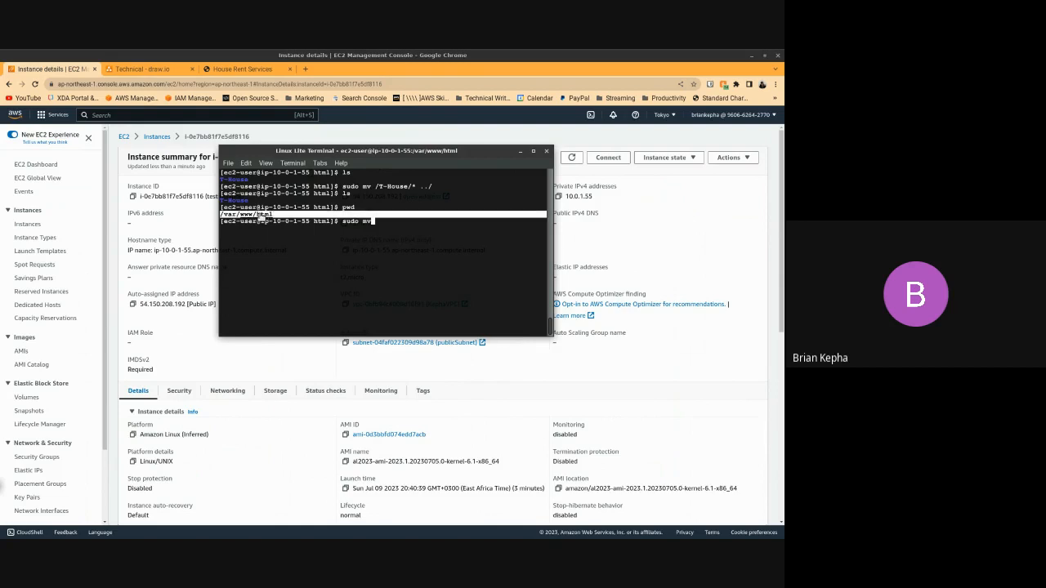
{"action": "right_click", "coordinate": [262, 215]}
{"action": "left_click", "coordinate": [310, 264]}
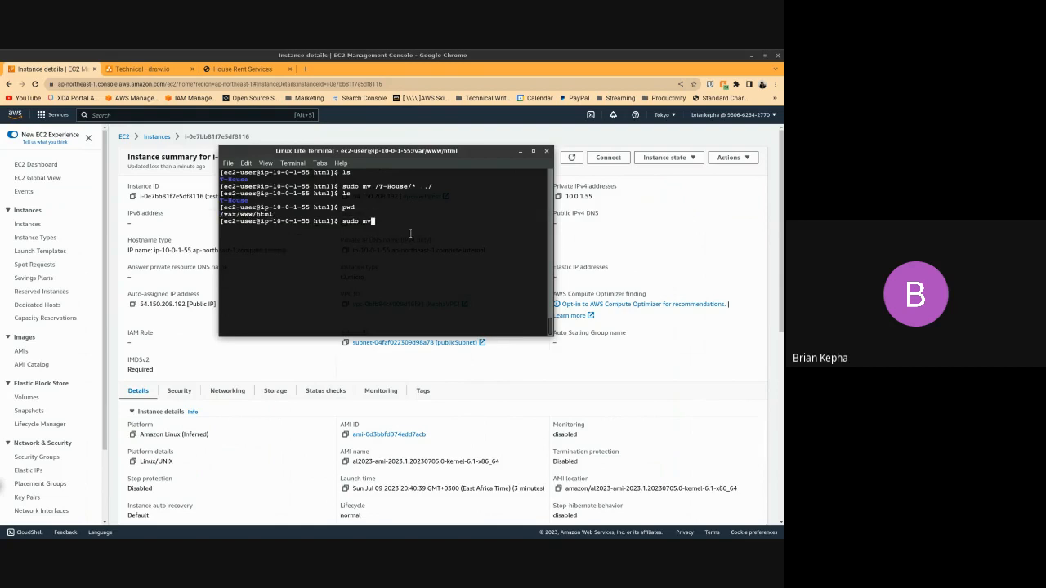
{"action": "right_click", "coordinate": [394, 226]}
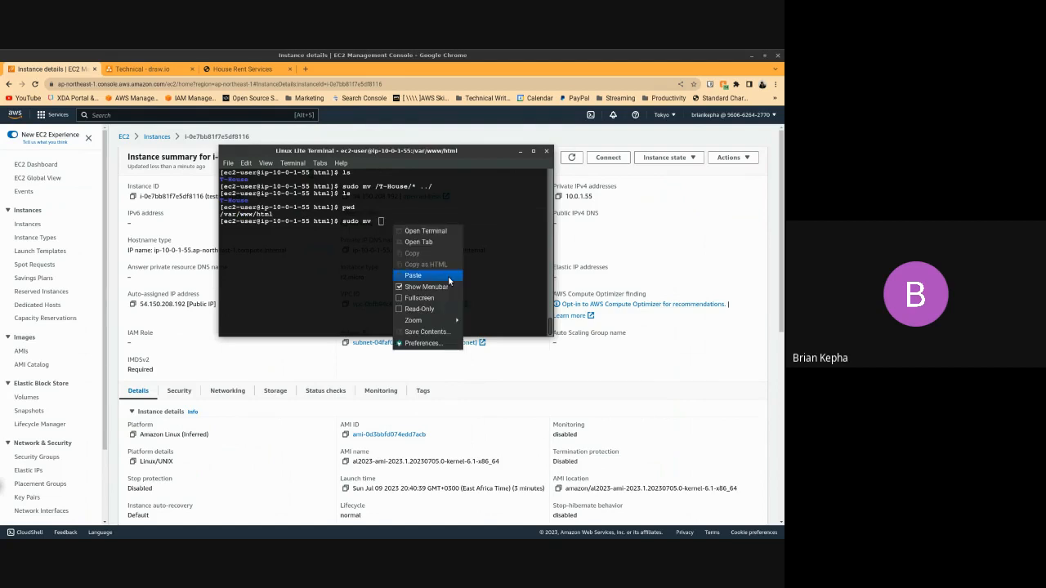
{"action": "left_click", "coordinate": [407, 276]}
{"action": "key", "text": "Return"}
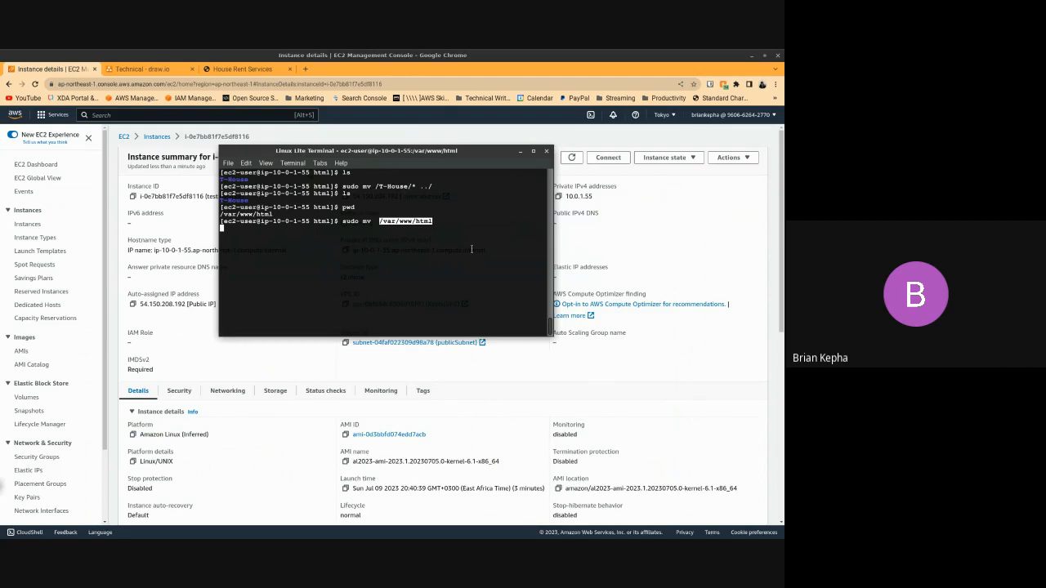
Build the move command with source /var/www/html/T-House/* and run it
{"action": "left_click", "coordinate": [474, 254]}
{"action": "type", "text": "/"}
{"action": "key", "text": "BackSpace"}
{"action": "key", "text": "BackSpace"}
{"action": "type", "text": "/T"}
{"action": "key", "text": "Tab"}
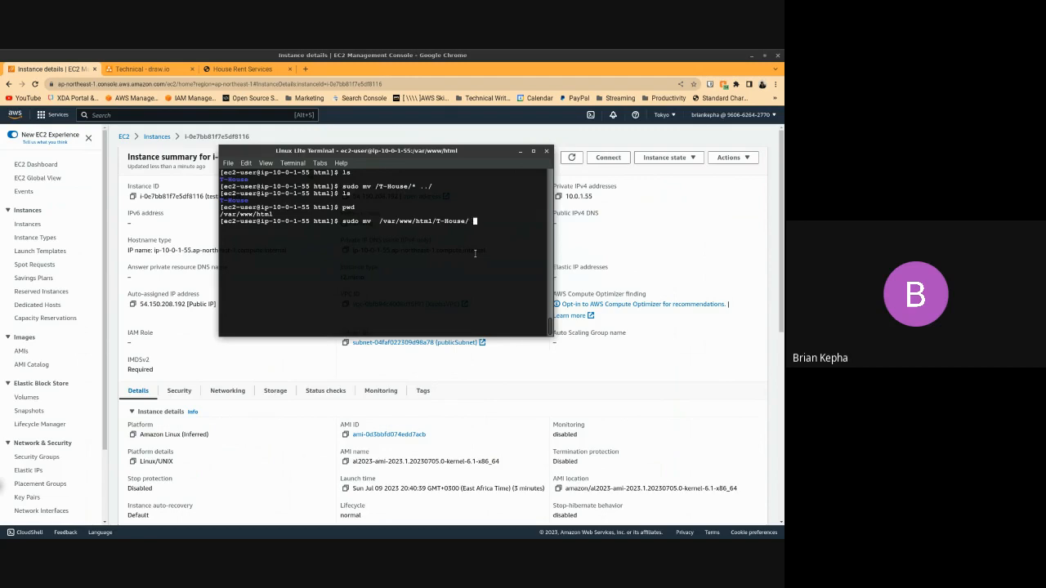
{"action": "key", "text": "BackSpace"}
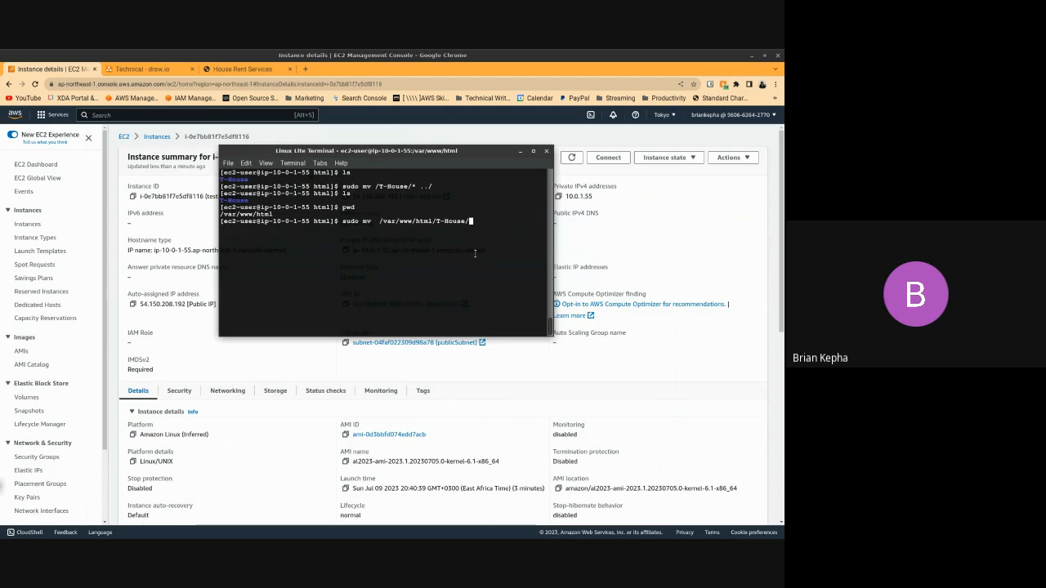
{"action": "type", "text": "*"}
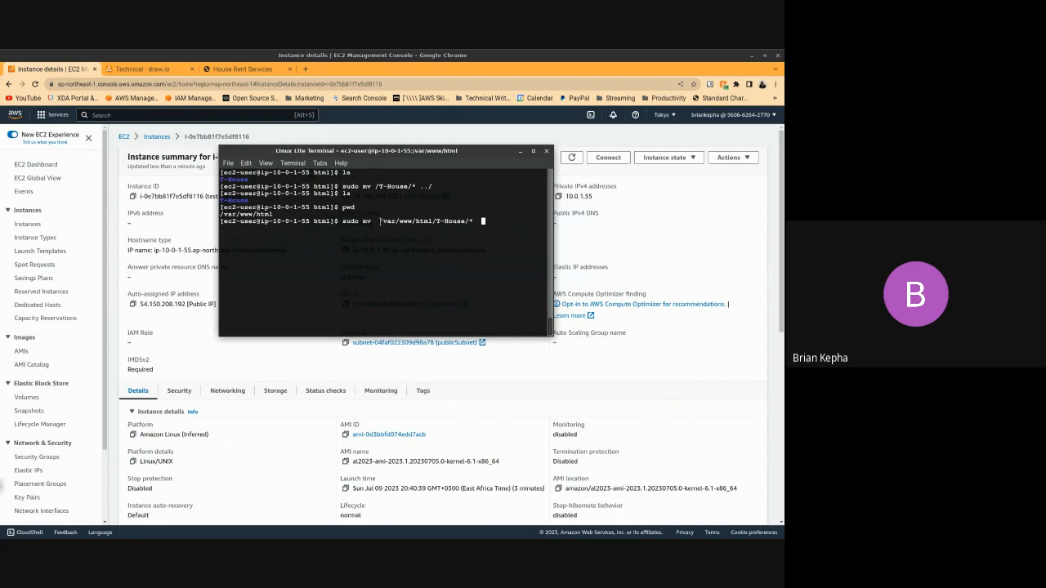
{"action": "left_click_drag", "start_coordinate": [379, 220], "coordinate": [433, 221]}
{"action": "right_click", "coordinate": [434, 223]}
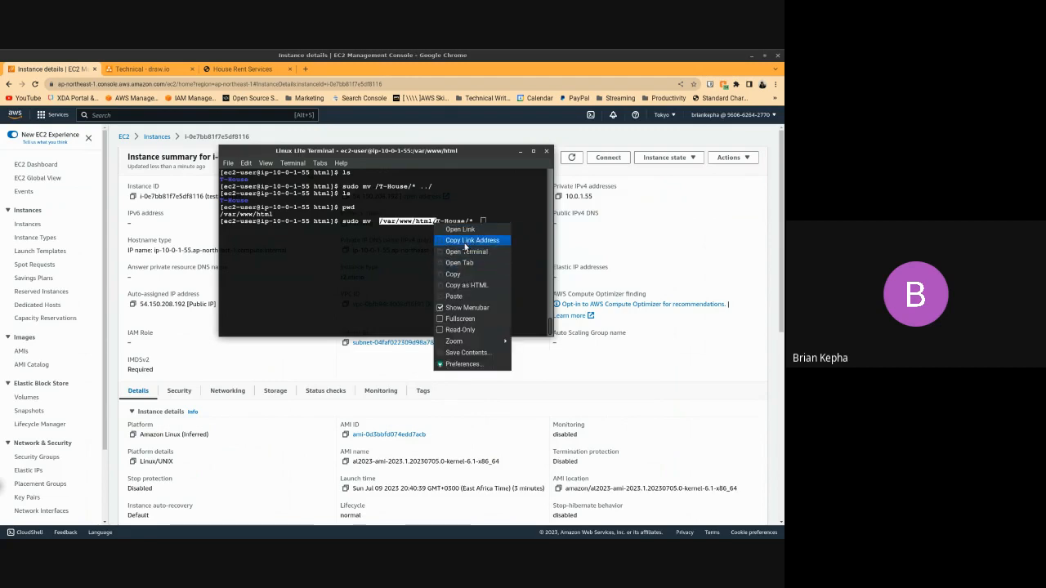
{"action": "left_click", "coordinate": [466, 243]}
{"action": "right_click", "coordinate": [495, 220]}
{"action": "left_click", "coordinate": [512, 271]}
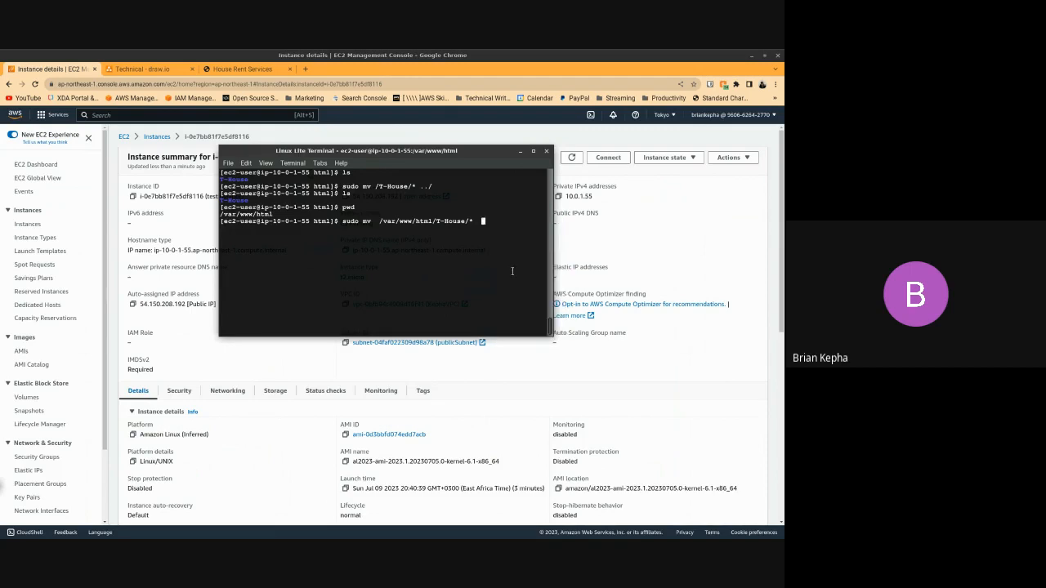
{"action": "key", "text": "BackSpace"}
{"action": "key", "text": "BackSpace"}
{"action": "key", "text": "Return"}
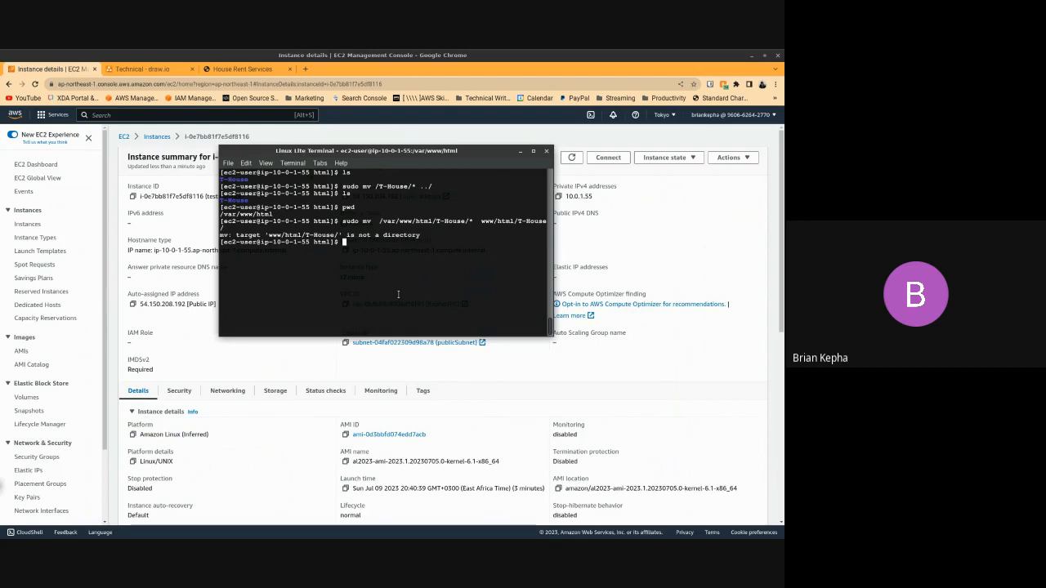
Correct the destination to /var/www/html/, rerun the move, and list the html folder
{"action": "key", "text": "Up"}
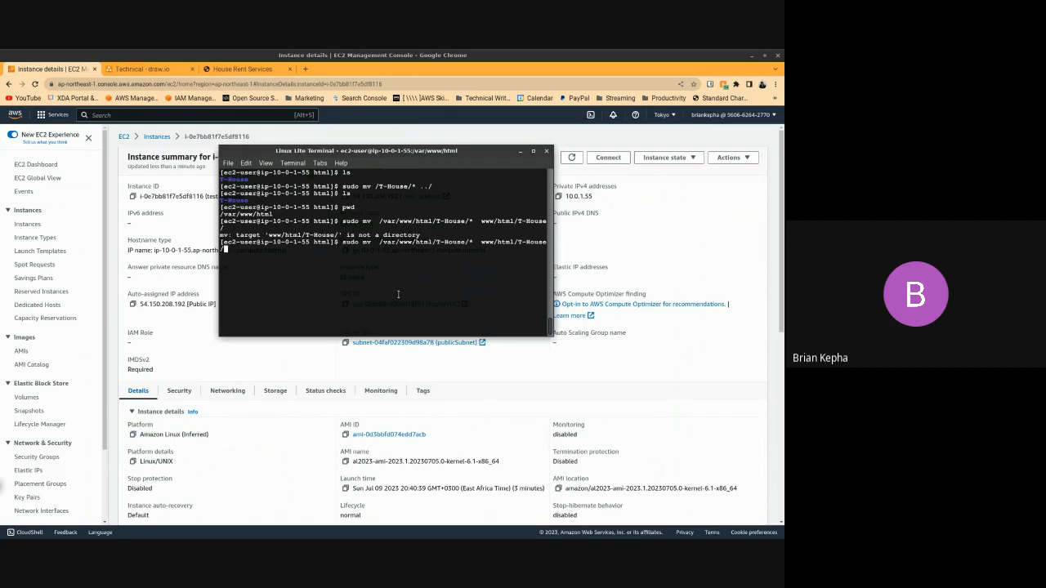
{"action": "key", "text": "BackSpace"}
{"action": "key", "text": "BackSpace"}
{"action": "key", "text": "BackSpace"}
{"action": "key", "text": "BackSpace"}
{"action": "key", "text": "BackSpace"}
{"action": "key", "text": "BackSpace"}
{"action": "key", "text": "BackSpace"}
{"action": "key", "text": "BackSpace"}
{"action": "key", "text": "BackSpace"}
{"action": "key", "text": "BackSpace"}
{"action": "key", "text": "BackSpace"}
{"action": "key", "text": "BackSpace"}
{"action": "key", "text": "BackSpace"}
{"action": "key", "text": "BackSpace"}
{"action": "key", "text": "BackSpace"}
{"action": "key", "text": "BackSpace"}
{"action": "key", "text": "BackSpace"}
{"action": "type", "text": "var"}
{"action": "key", "text": "BackSpace"}
{"action": "key", "text": "BackSpace"}
{"action": "key", "text": "BackSpace"}
{"action": "type", "text": "/var/ww"}
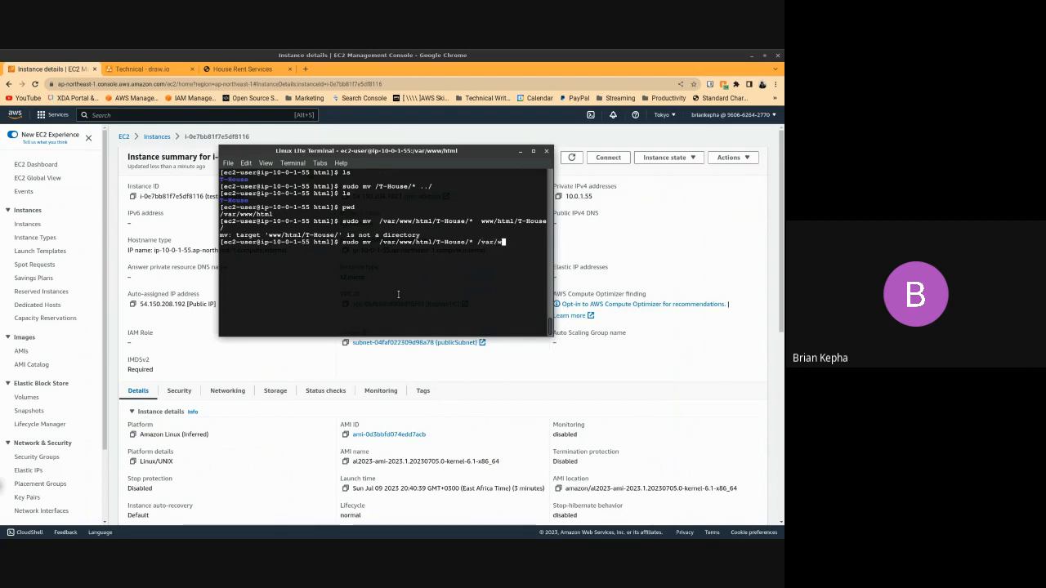
{"action": "type", "text": "w/html/"}
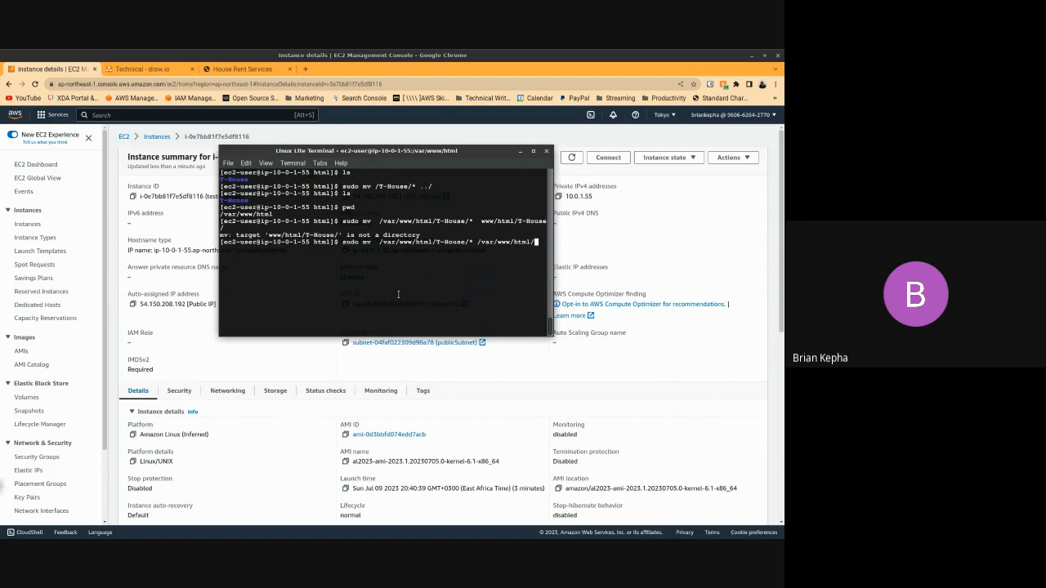
{"action": "key", "text": "Return"}
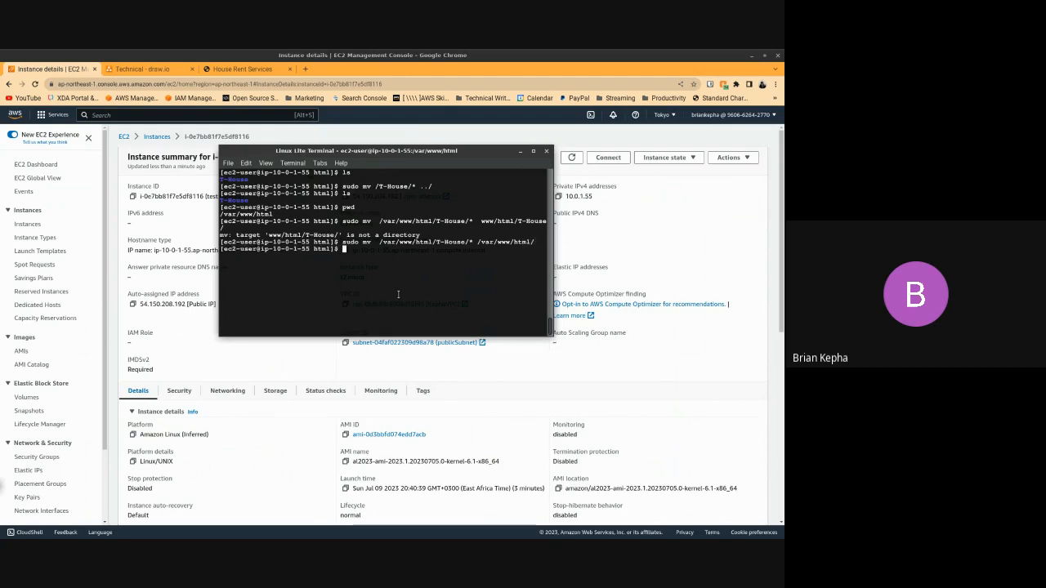
{"action": "type", "text": "ls"}
{"action": "key", "text": "Return"}
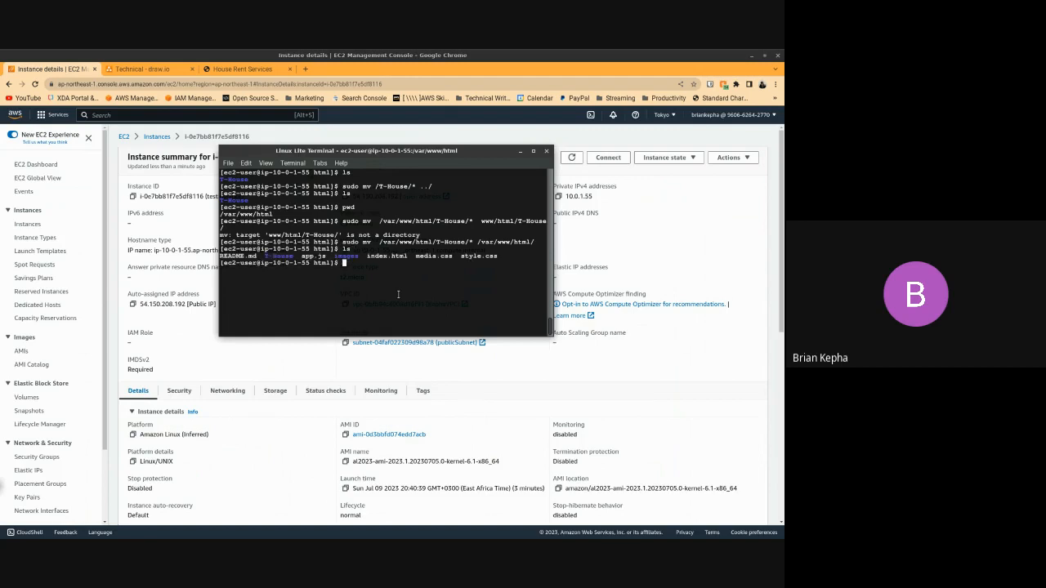
On the House Rent Services tab, drop T-House/ and load the bare address 54.150.208.192
{"action": "left_click", "coordinate": [253, 84]}
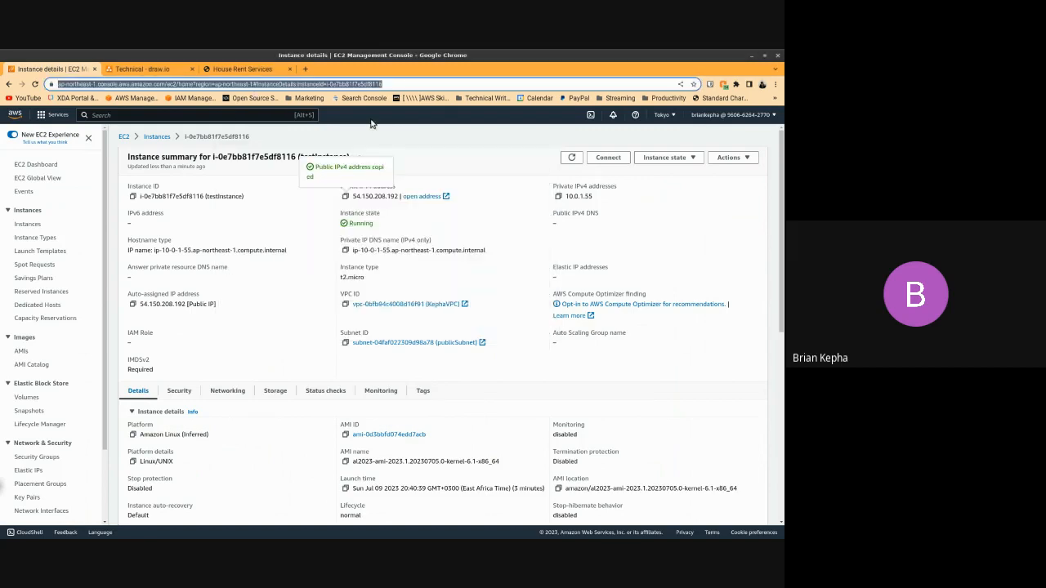
{"action": "left_click", "coordinate": [249, 69]}
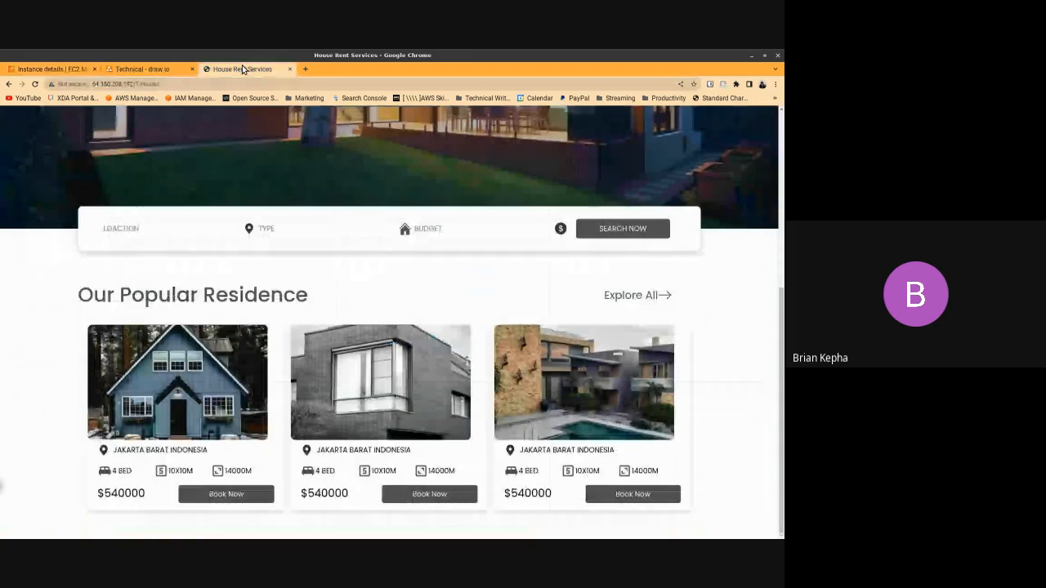
{"action": "left_click", "coordinate": [211, 96]}
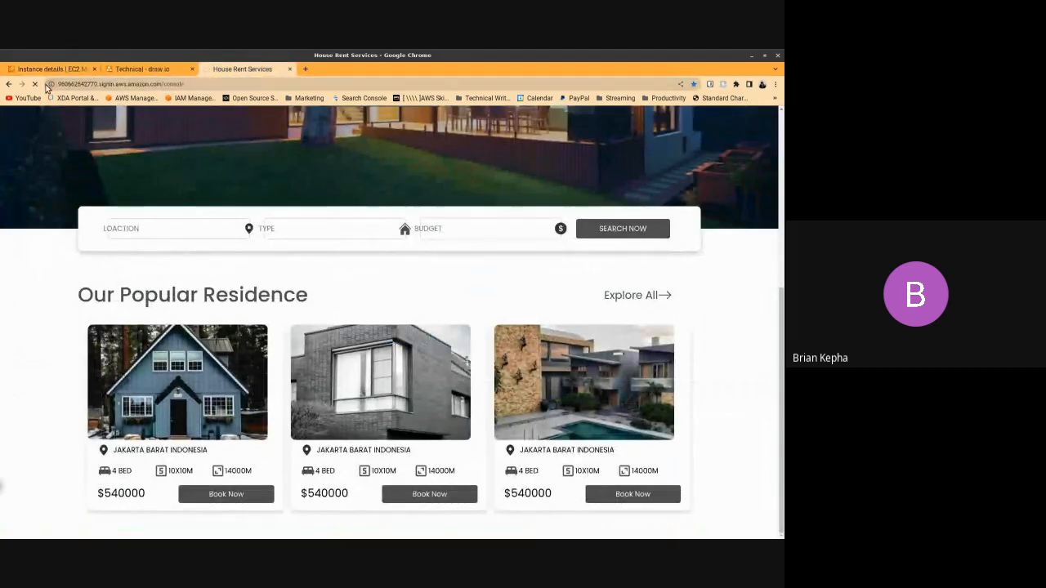
{"action": "left_click", "coordinate": [36, 85]}
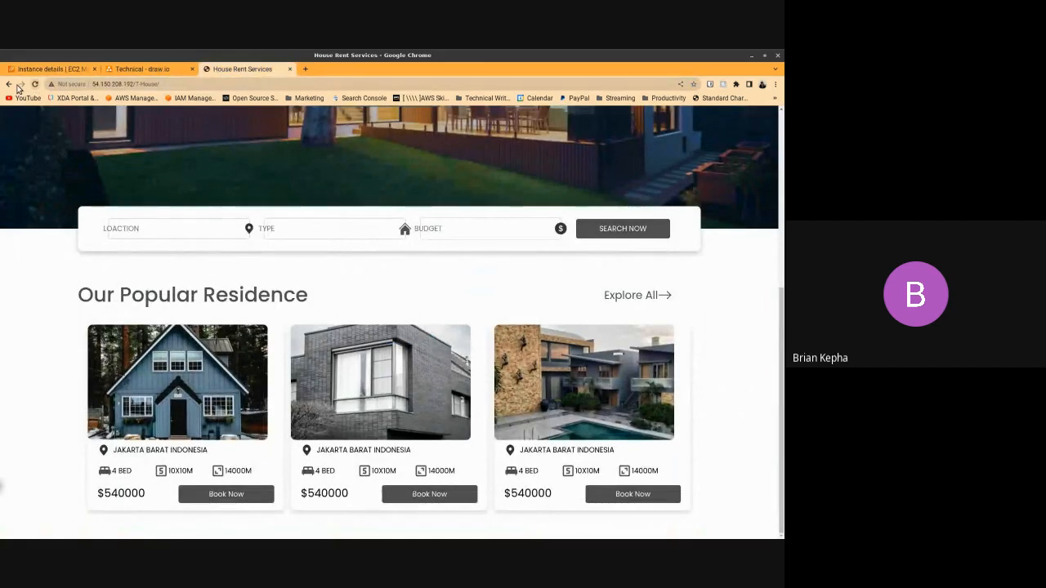
{"action": "left_click", "coordinate": [183, 84]}
{"action": "key", "text": "BackSpace"}
{"action": "key", "text": "BackSpace"}
{"action": "key", "text": "BackSpace"}
{"action": "key", "text": "BackSpace"}
{"action": "key", "text": "BackSpace"}
{"action": "key", "text": "BackSpace"}
{"action": "key", "text": "BackSpace"}
{"action": "key", "text": "BackSpace"}
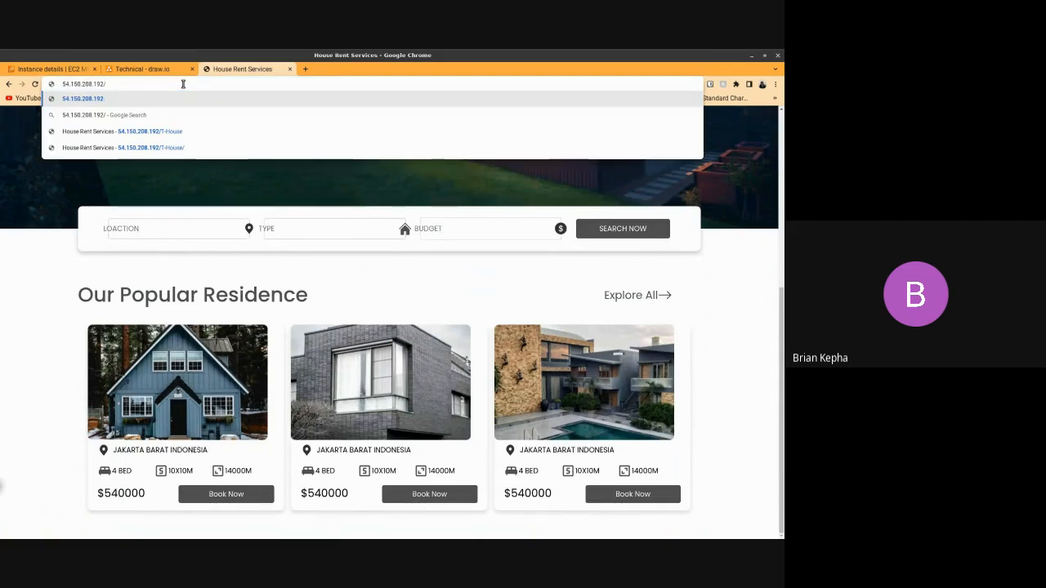
{"action": "key", "text": "Return"}
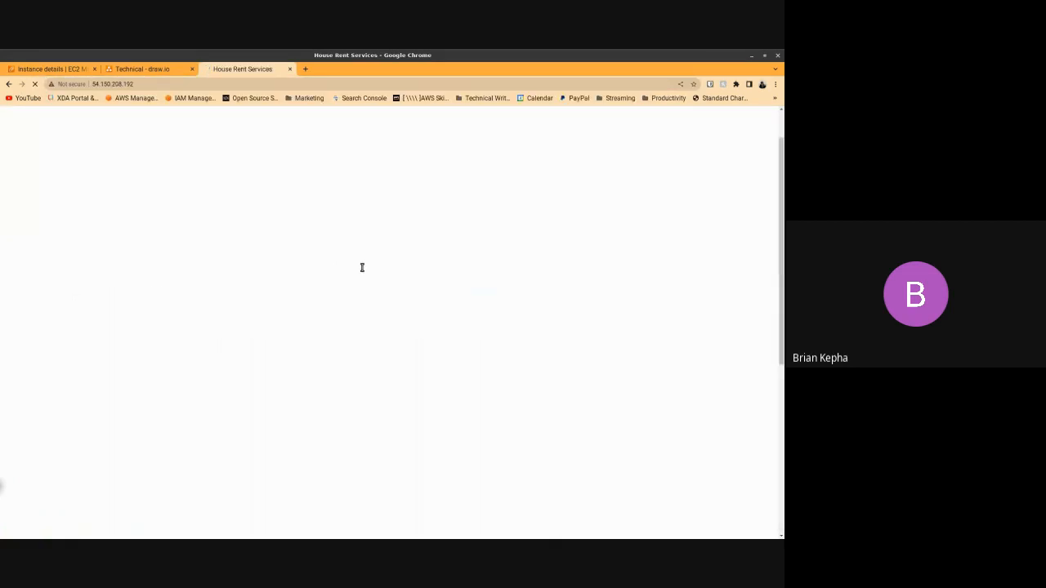
Scroll through the loaded rental site, then return to the EC2 console tab
{"action": "scroll", "coordinate": [464, 231], "scroll_direction": "down", "scroll_amount": 8}
{"action": "scroll", "coordinate": [448, 286], "scroll_direction": "up", "scroll_amount": 5}
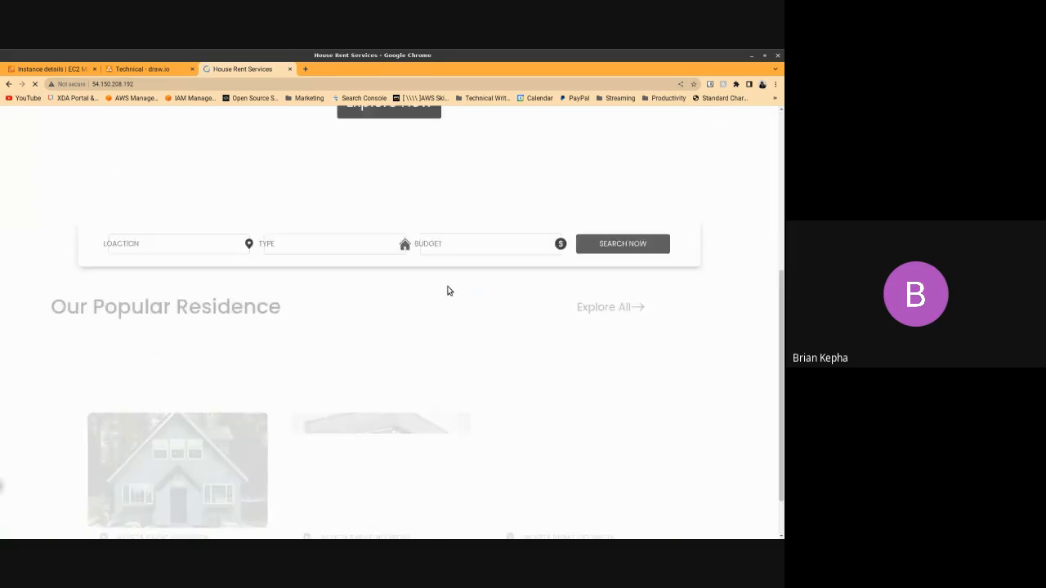
{"action": "scroll", "coordinate": [443, 290], "scroll_direction": "down", "scroll_amount": 3}
{"action": "scroll", "coordinate": [495, 327], "scroll_direction": "up", "scroll_amount": 5}
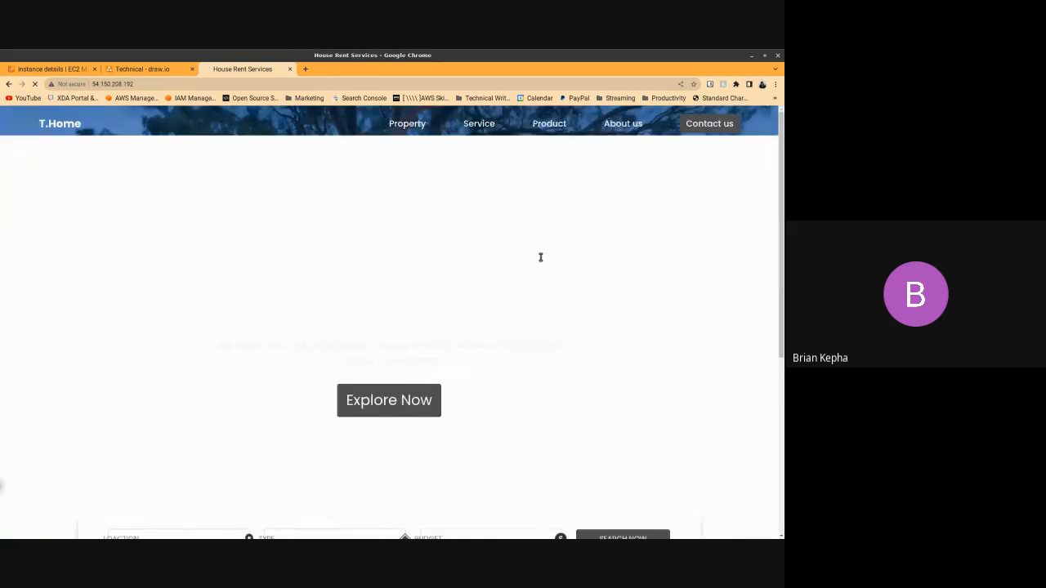
{"action": "scroll", "coordinate": [333, 279], "scroll_direction": "down", "scroll_amount": 5}
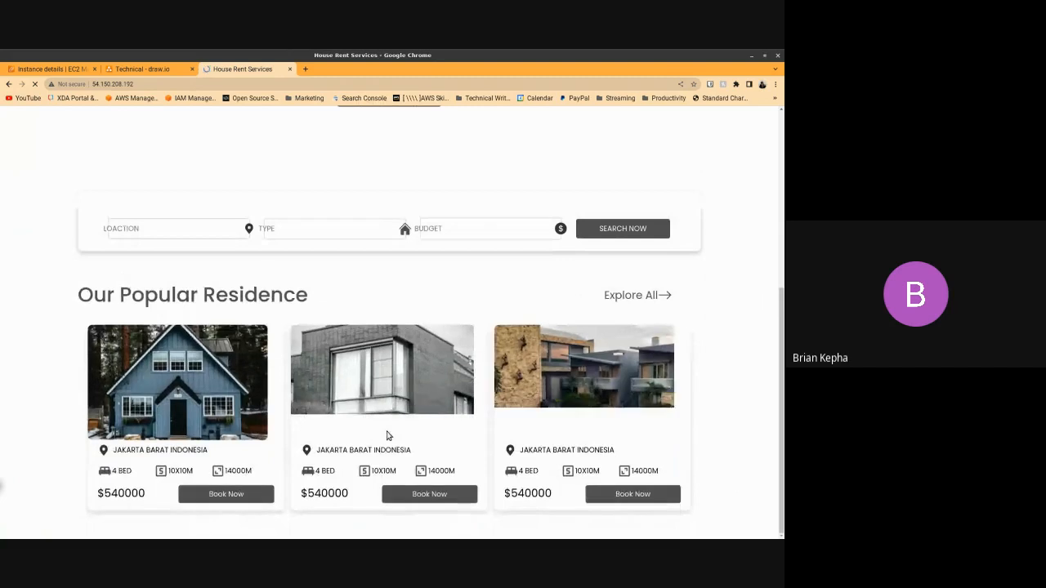
{"action": "scroll", "coordinate": [491, 330], "scroll_direction": "up", "scroll_amount": 5}
{"action": "left_click", "coordinate": [49, 68]}
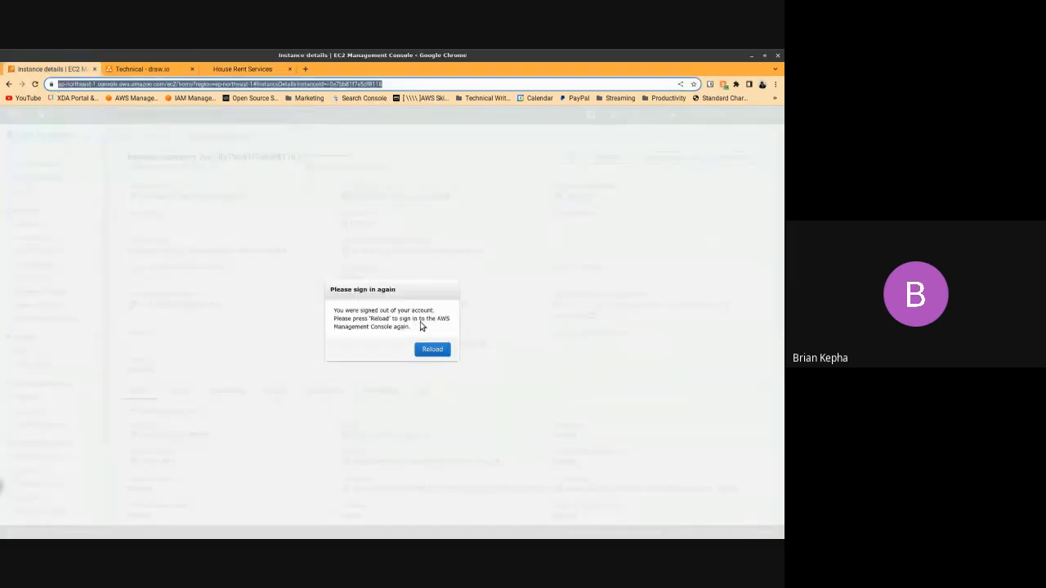
Reload the expired console and sign in with the saved IAM login
{"action": "left_click", "coordinate": [230, 179]}
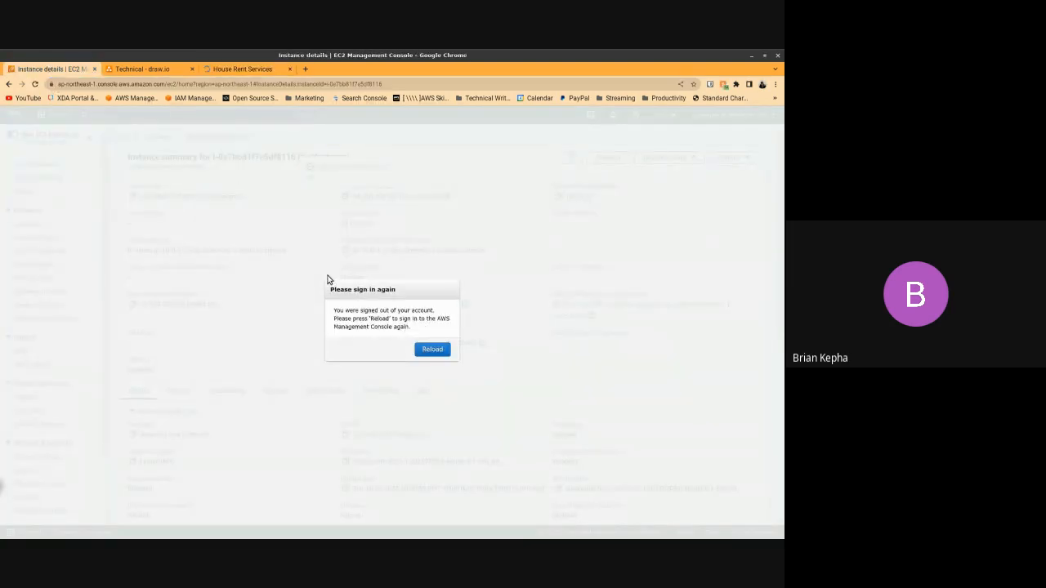
{"action": "left_click", "coordinate": [425, 350]}
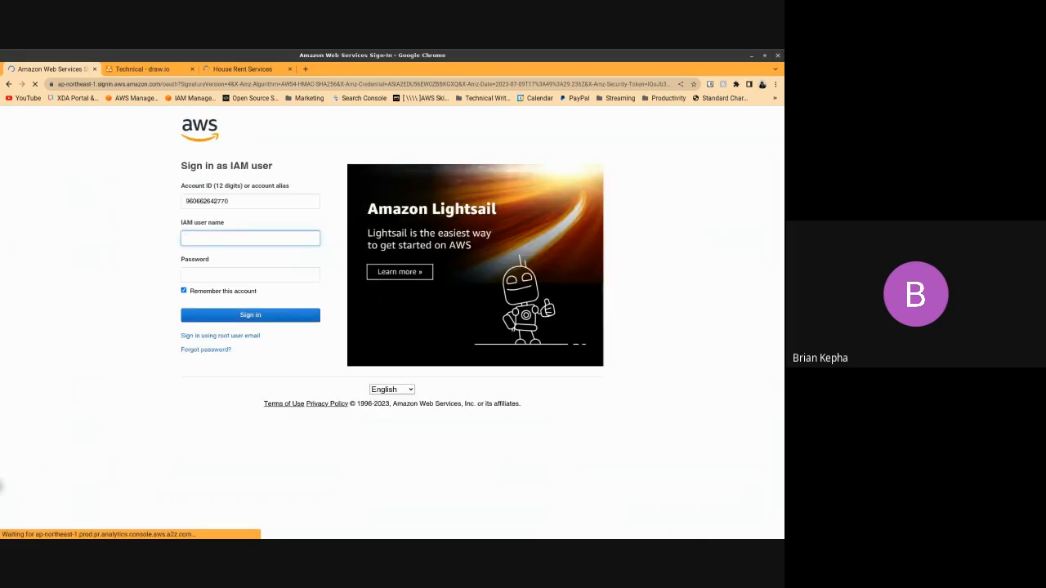
{"action": "left_click", "coordinate": [256, 237]}
{"action": "left_click", "coordinate": [257, 260]}
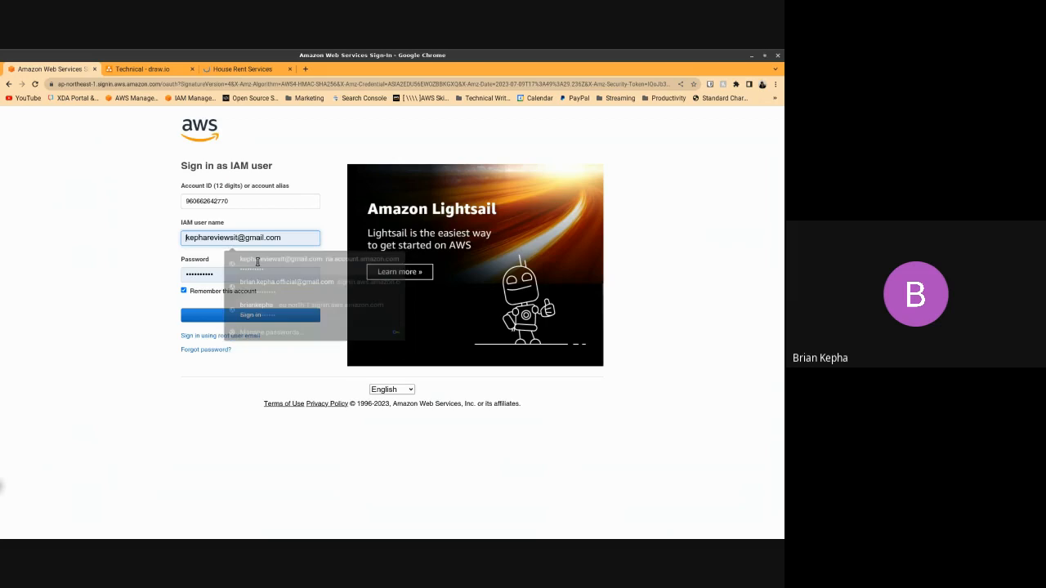
{"action": "left_click", "coordinate": [285, 237]}
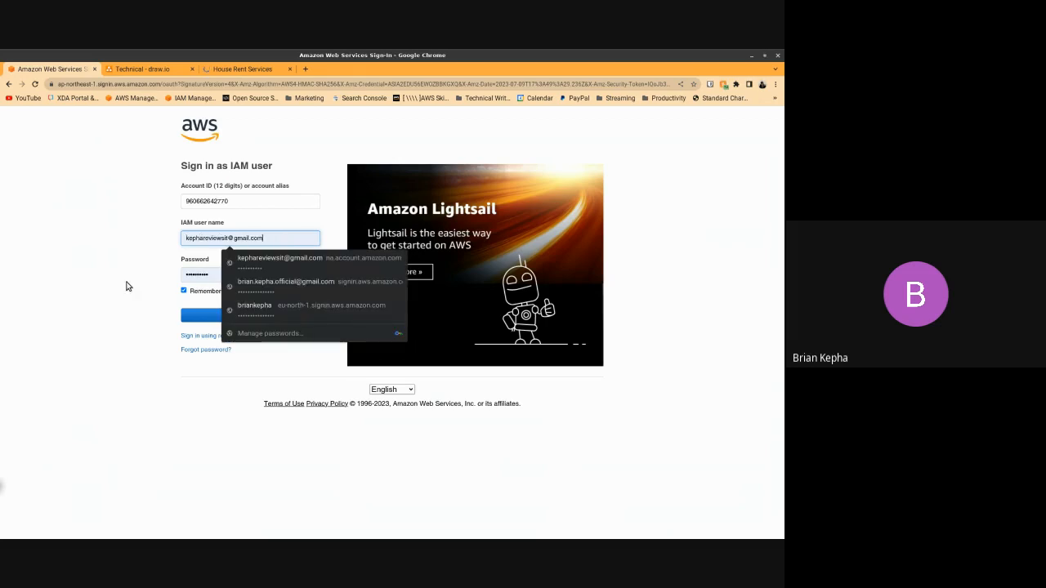
{"action": "left_click", "coordinate": [254, 307]}
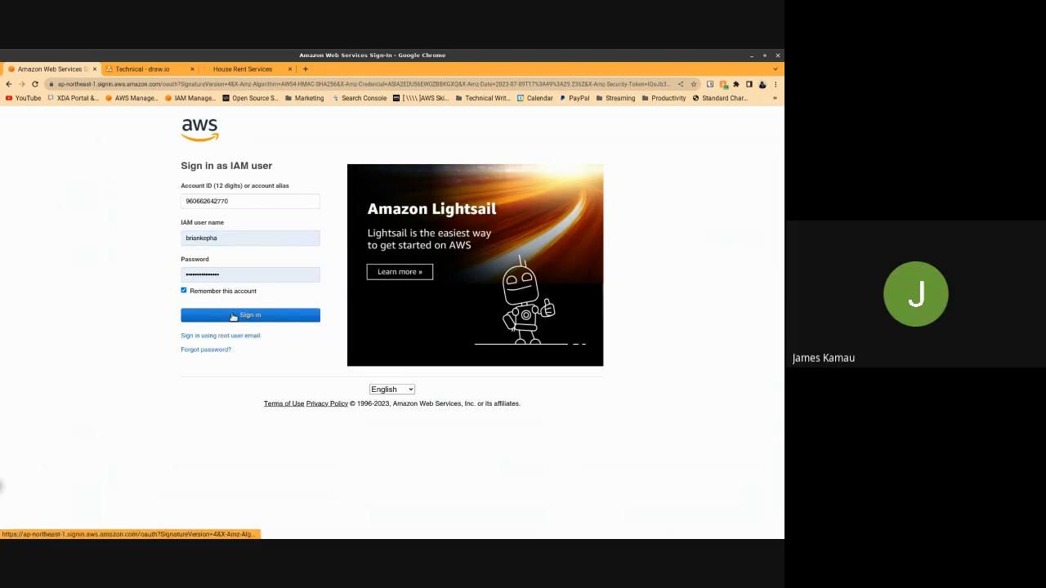
{"action": "left_click", "coordinate": [233, 316]}
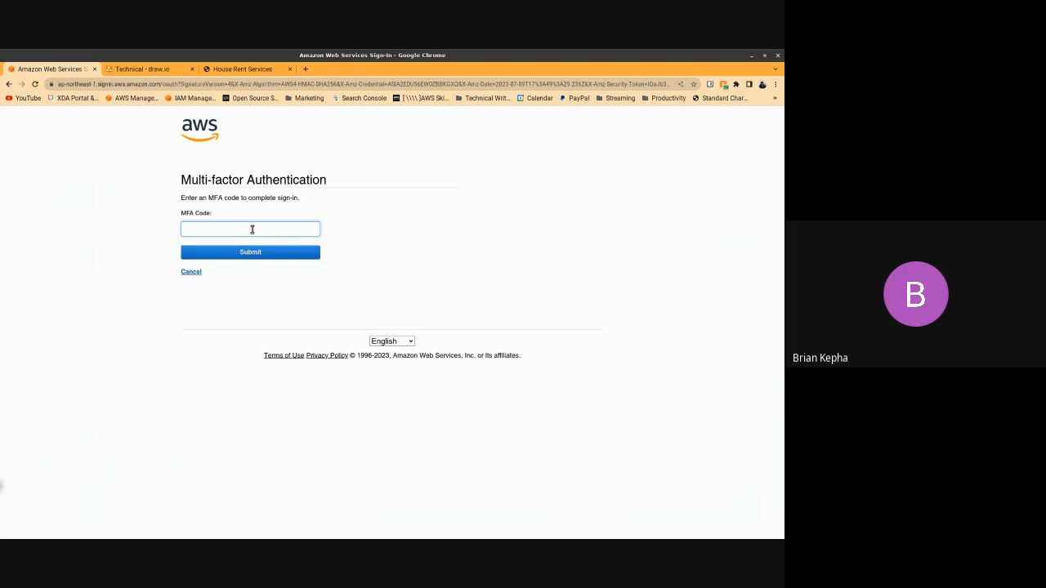
Enter the MFA code and check testInstance's summary, still Running at 54.150.208.192
{"action": "key", "text": "Return"}
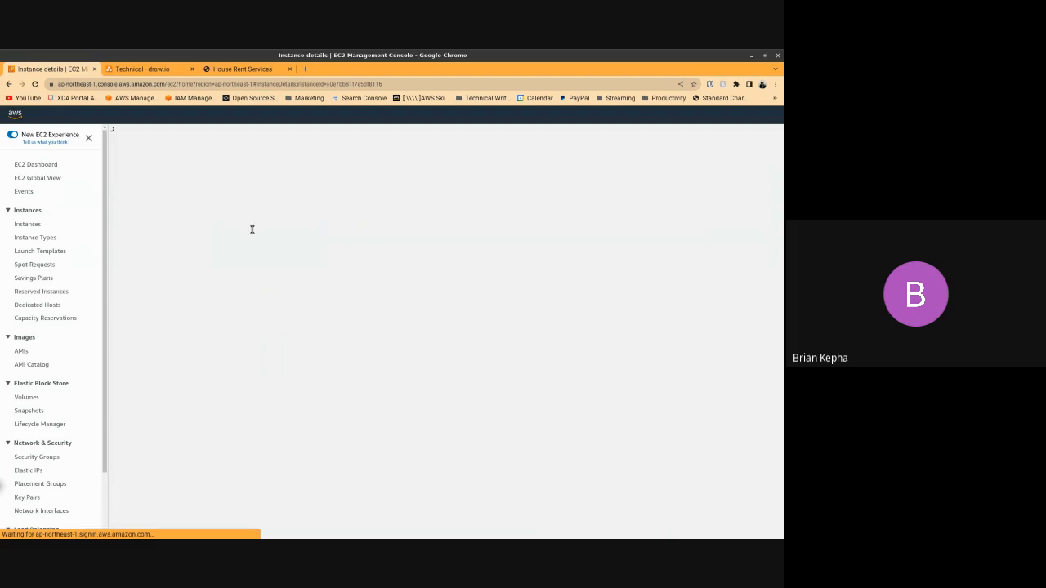
{"action": "scroll", "coordinate": [322, 362], "scroll_direction": "down", "scroll_amount": 3}
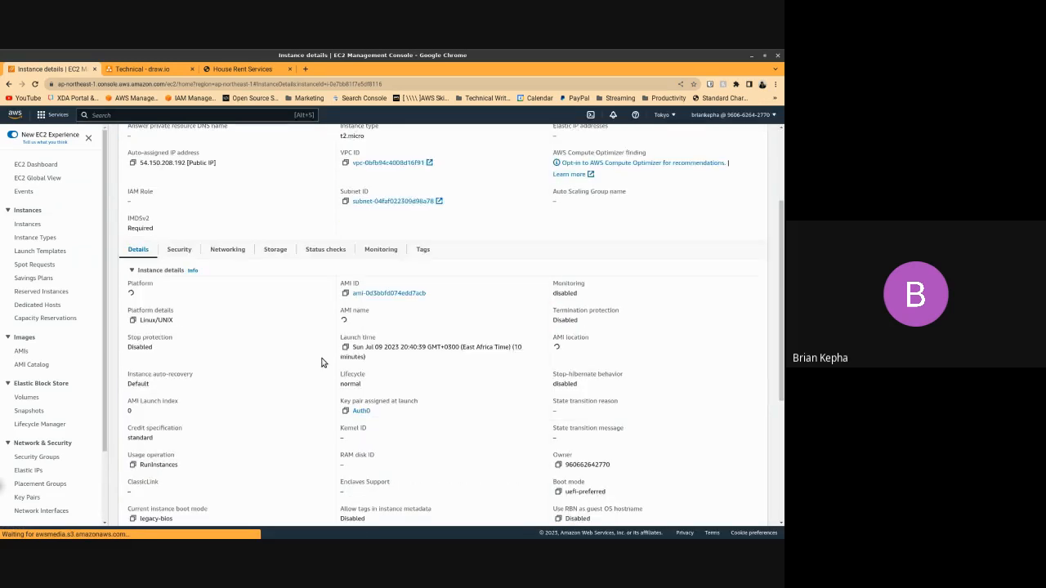
{"action": "scroll", "coordinate": [322, 362], "scroll_direction": "down", "scroll_amount": 3}
{"action": "scroll", "coordinate": [268, 351], "scroll_direction": "up", "scroll_amount": 8}
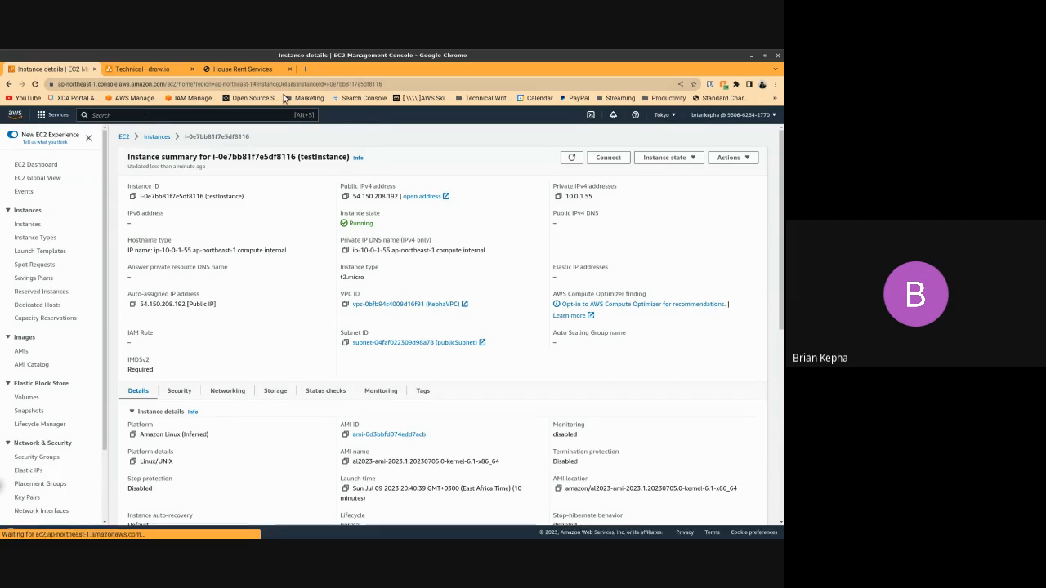
Glance at the rental site and EC2 tab, then show the Technical diagram with the VPC deselected
{"action": "left_click", "coordinate": [258, 73]}
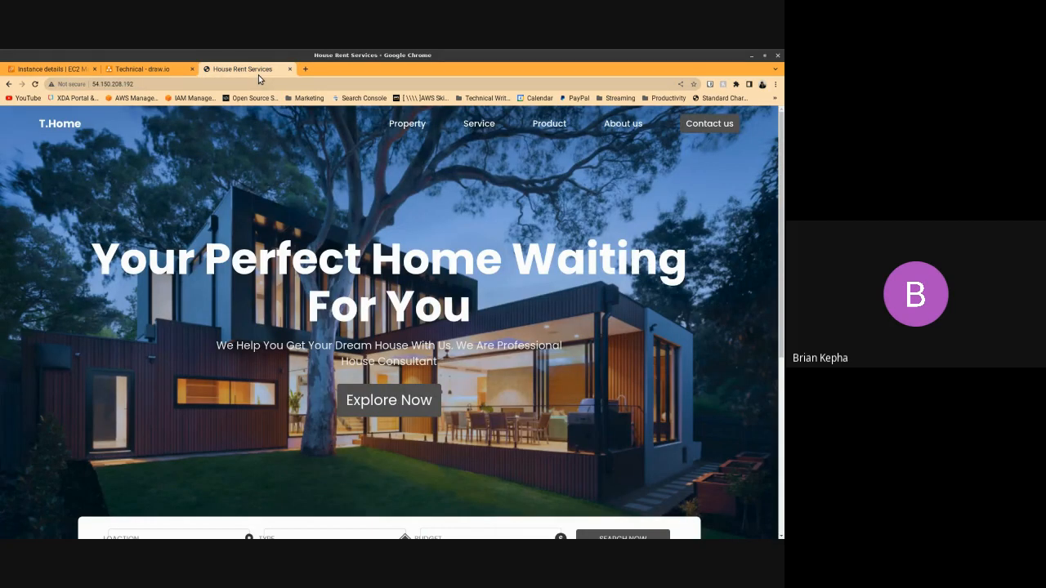
{"action": "scroll", "coordinate": [325, 378], "scroll_direction": "down", "scroll_amount": 5}
{"action": "left_click", "coordinate": [63, 72]}
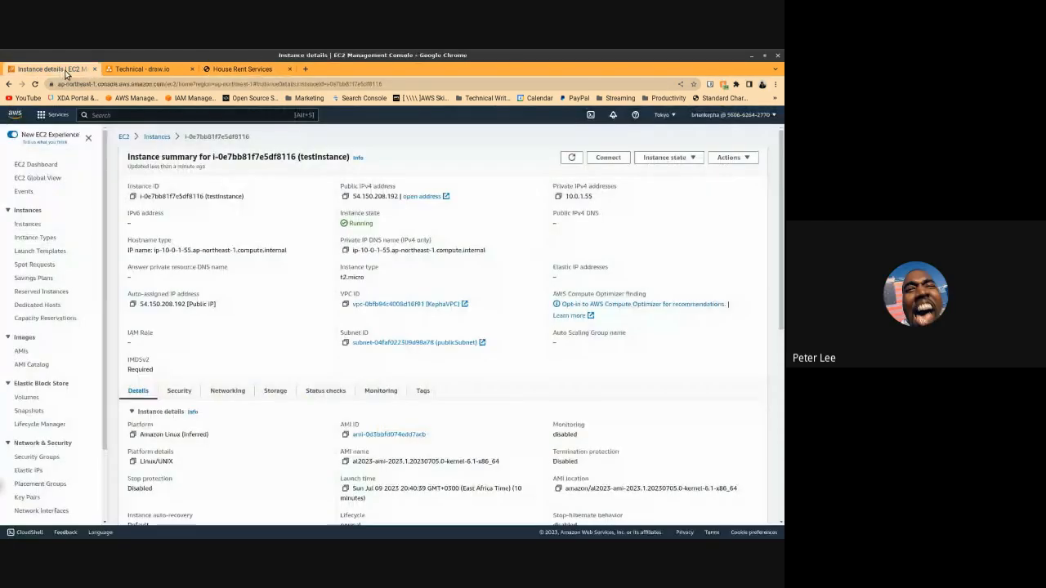
{"action": "left_click", "coordinate": [152, 71]}
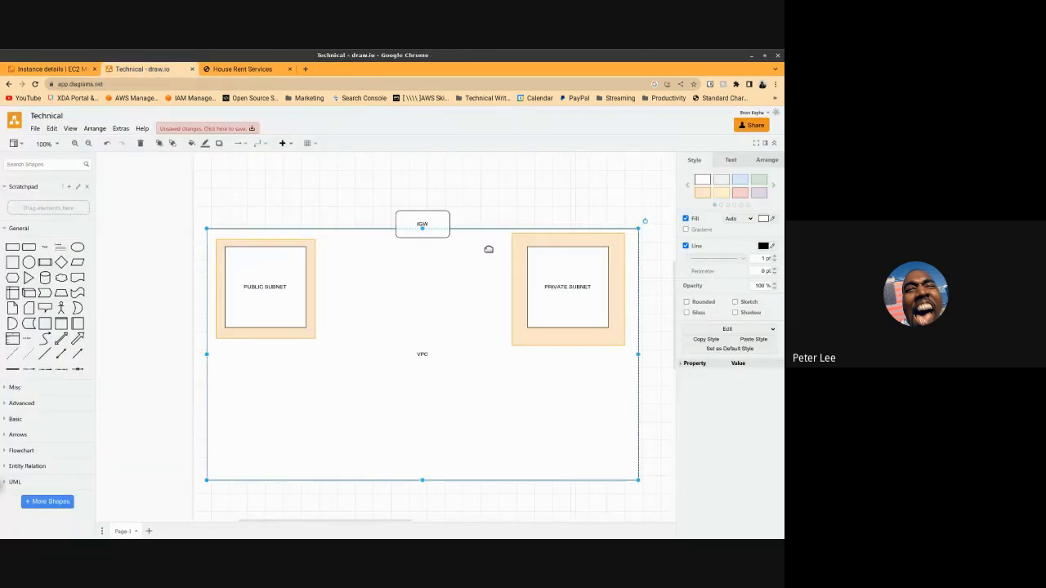
{"action": "scroll", "coordinate": [494, 293], "scroll_direction": "up", "scroll_amount": 4}
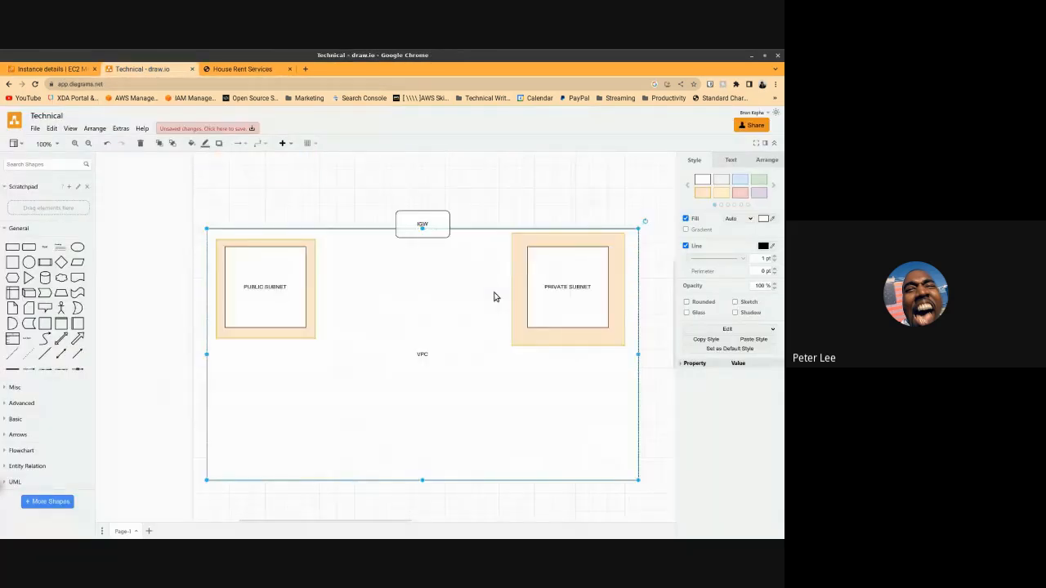
{"action": "left_click", "coordinate": [546, 195]}
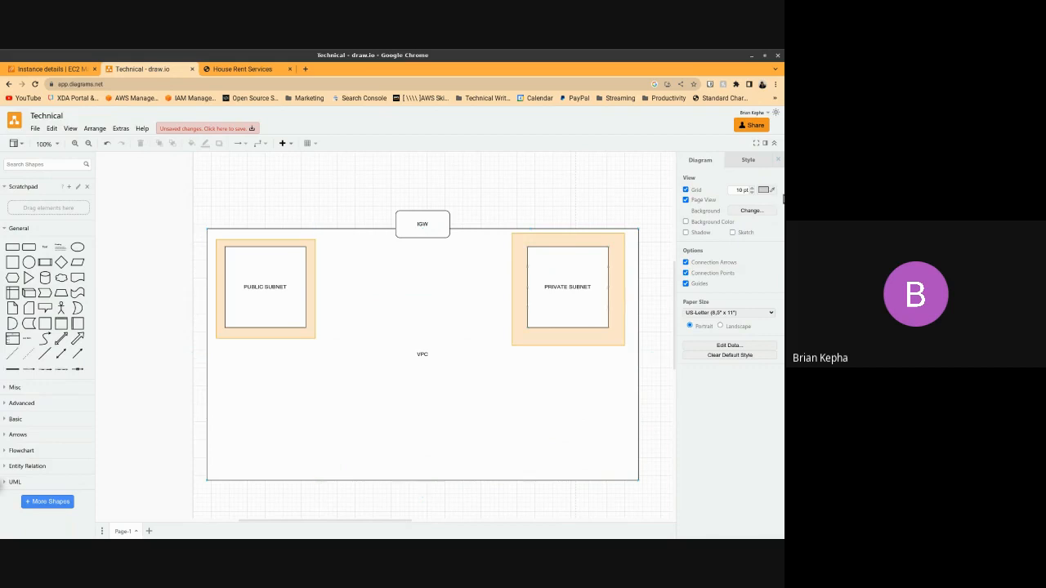
Review testInstance's details, then the VPC diagram and the House Rent Services site
{"action": "left_click", "coordinate": [54, 70]}
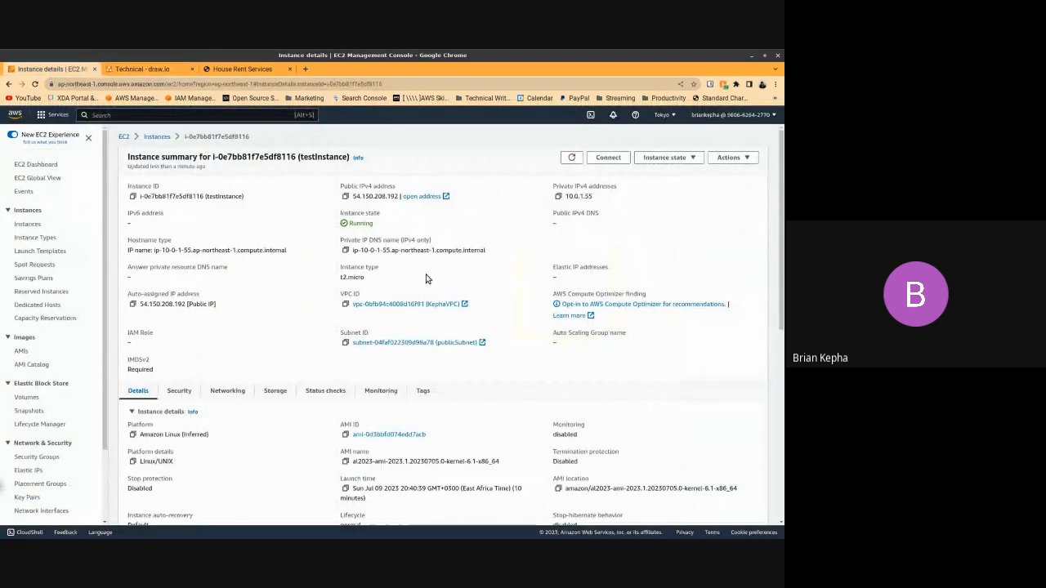
{"action": "scroll", "coordinate": [425, 281], "scroll_direction": "down", "scroll_amount": 5}
{"action": "scroll", "coordinate": [404, 343], "scroll_direction": "up", "scroll_amount": 5}
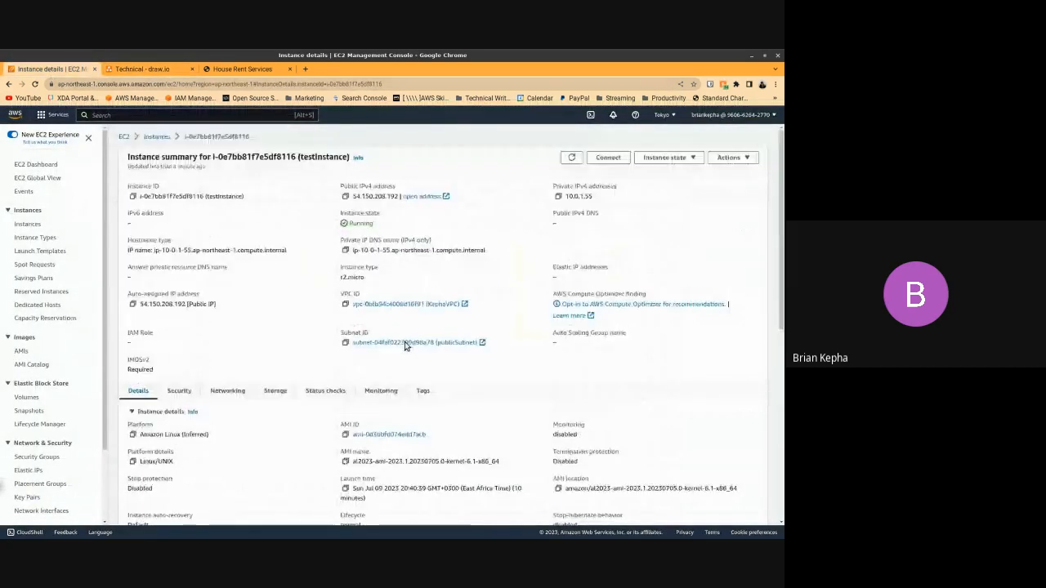
{"action": "left_click", "coordinate": [155, 71]}
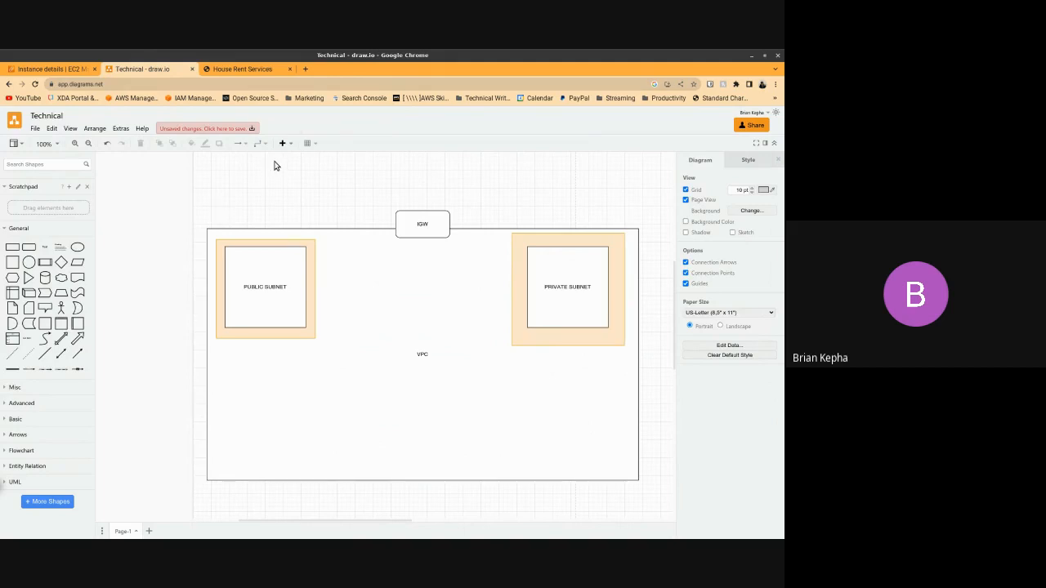
{"action": "left_click", "coordinate": [254, 74]}
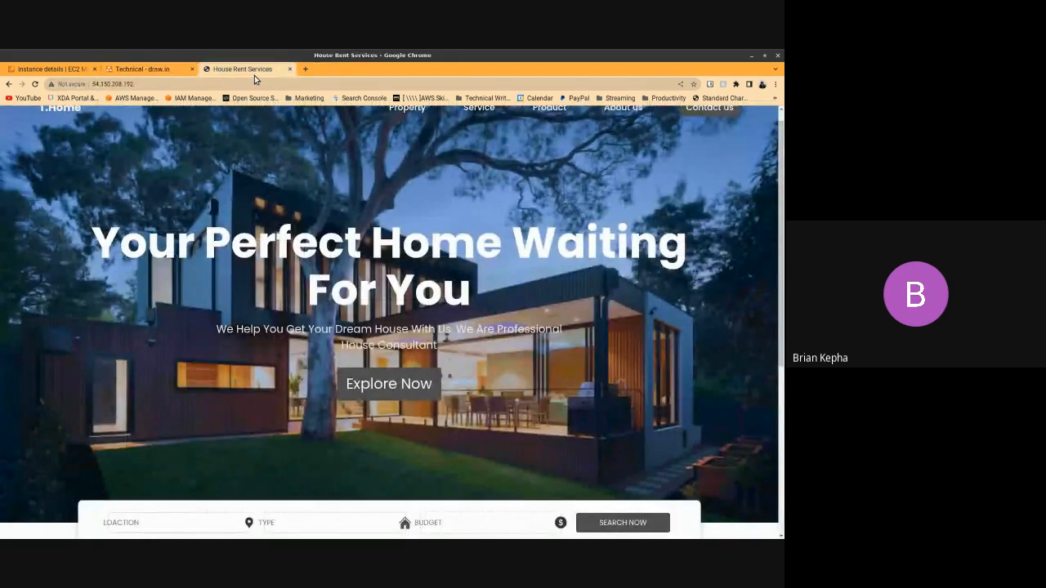
{"action": "scroll", "coordinate": [315, 311], "scroll_direction": "down", "scroll_amount": 5}
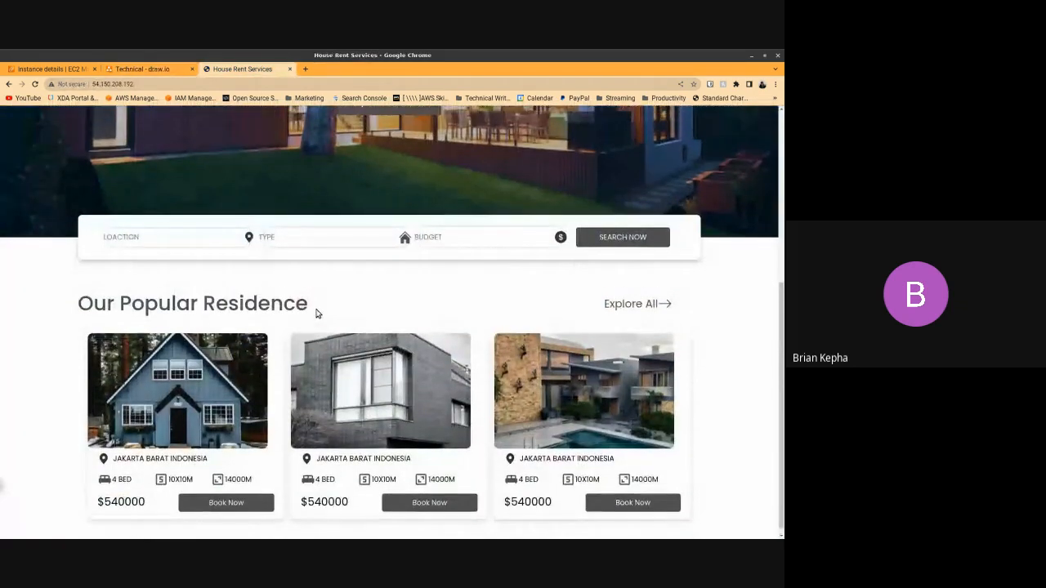
{"action": "scroll", "coordinate": [315, 312], "scroll_direction": "up", "scroll_amount": 5}
{"action": "scroll", "coordinate": [316, 308], "scroll_direction": "down", "scroll_amount": 5}
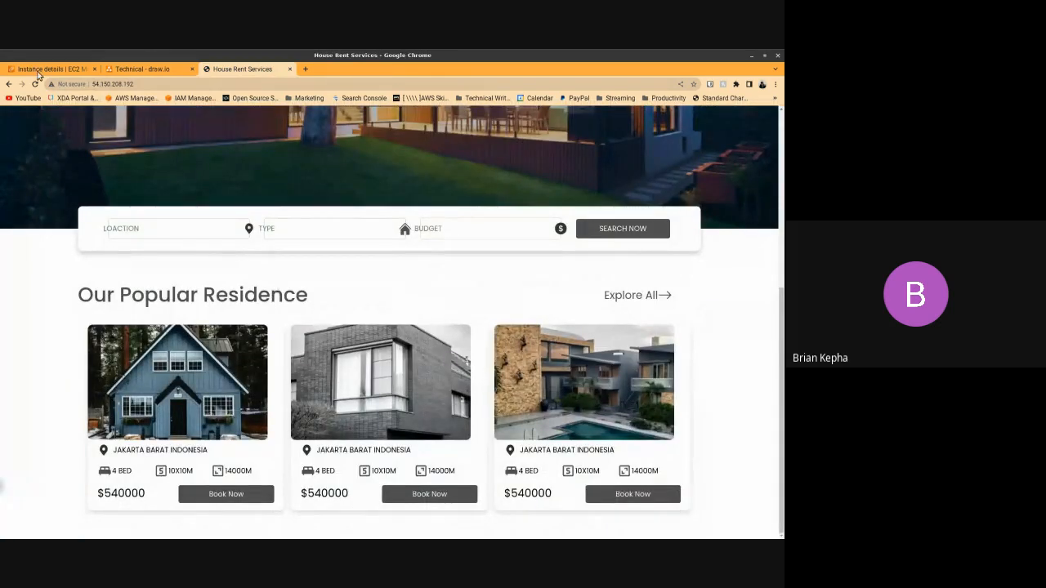
{"action": "key", "text": "ctrl+1"}
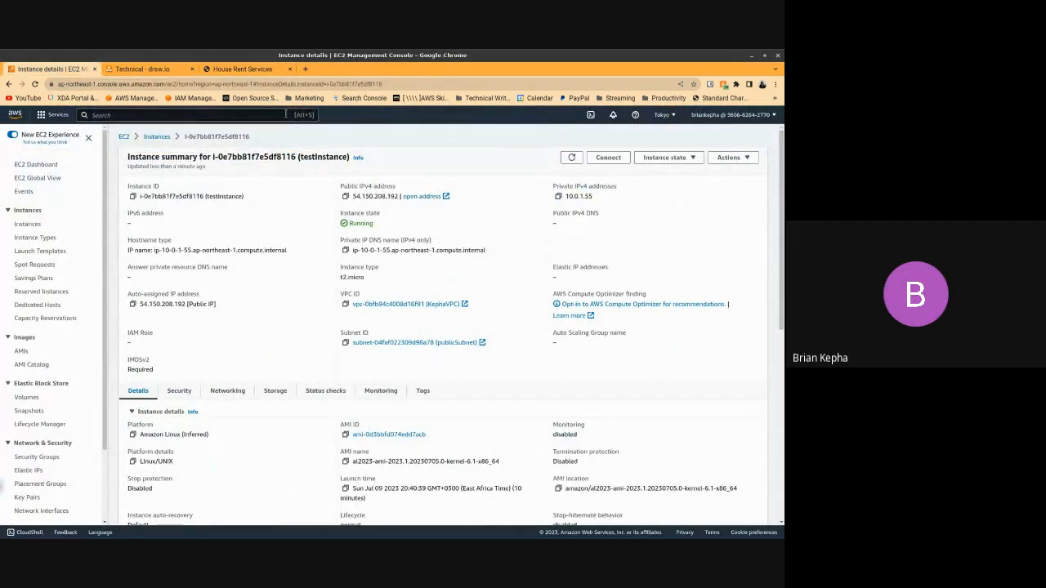
Cycle between the EC2 summary, VPC diagram and live site, scrolling the instance details
{"action": "left_click", "coordinate": [250, 71]}
{"action": "left_click", "coordinate": [145, 70]}
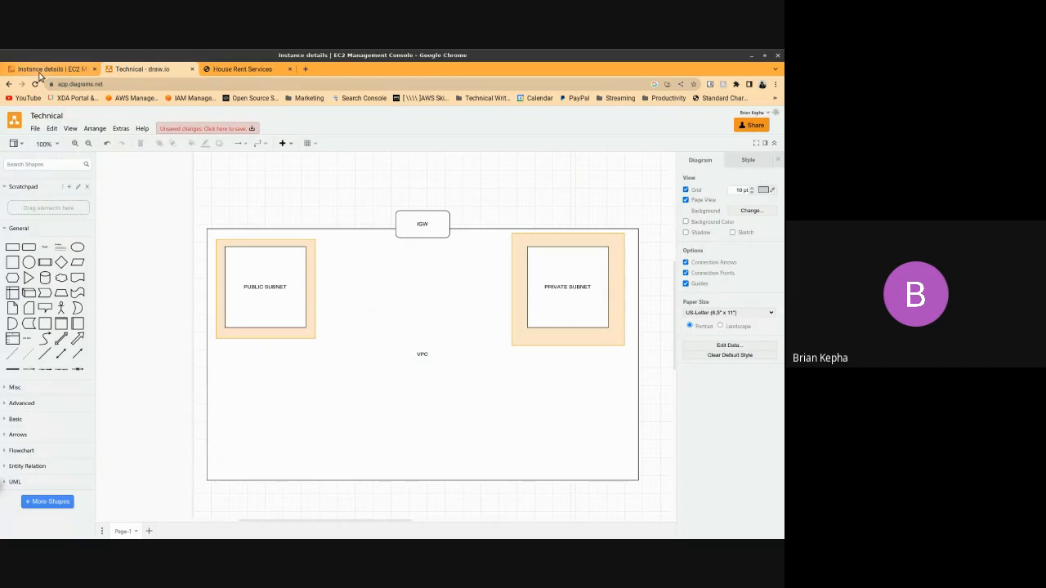
{"action": "left_click", "coordinate": [39, 72]}
{"action": "left_click", "coordinate": [232, 71]}
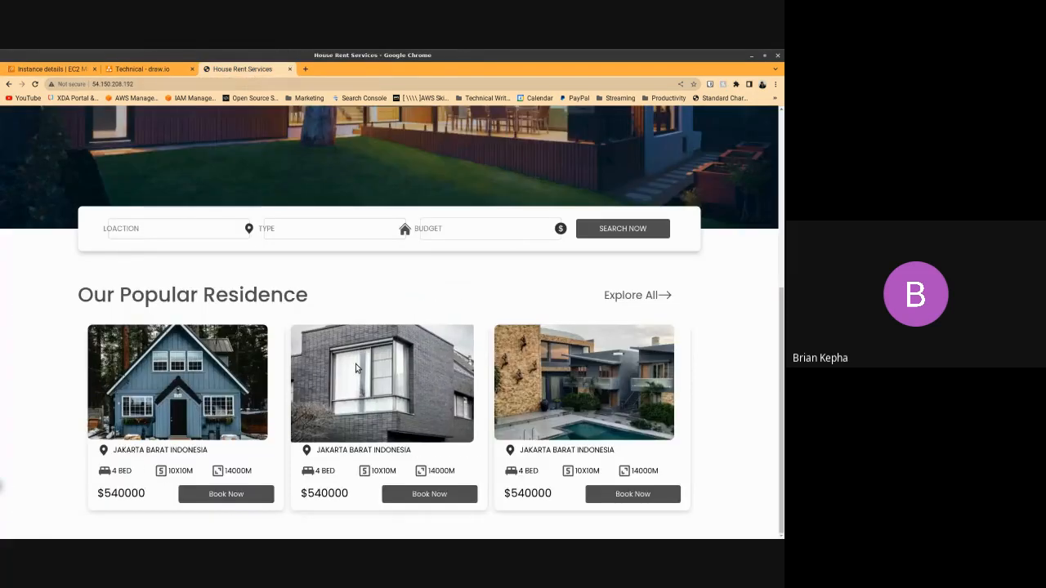
{"action": "scroll", "coordinate": [356, 363], "scroll_direction": "up", "scroll_amount": 5}
{"action": "scroll", "coordinate": [356, 362], "scroll_direction": "down", "scroll_amount": 4}
{"action": "scroll", "coordinate": [346, 350], "scroll_direction": "up", "scroll_amount": 2}
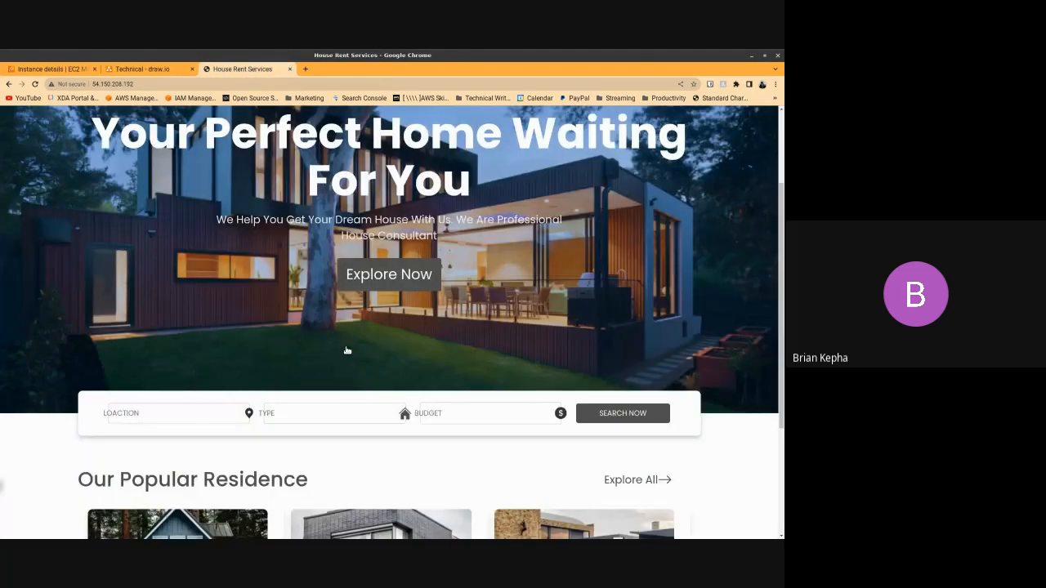
{"action": "scroll", "coordinate": [346, 350], "scroll_direction": "up", "scroll_amount": 2}
{"action": "left_click", "coordinate": [67, 71]}
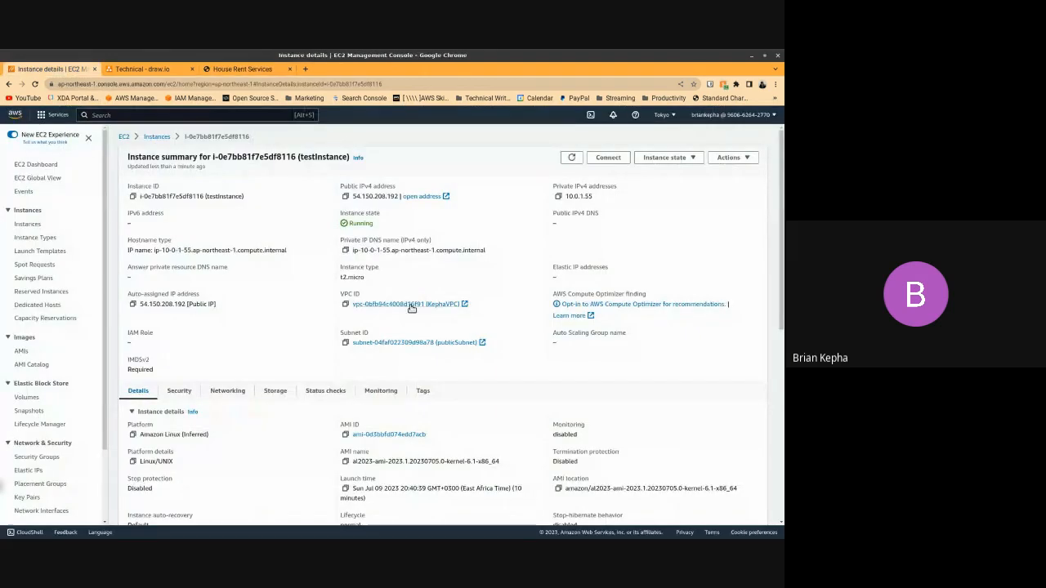
{"action": "scroll", "coordinate": [401, 391], "scroll_direction": "down", "scroll_amount": 4}
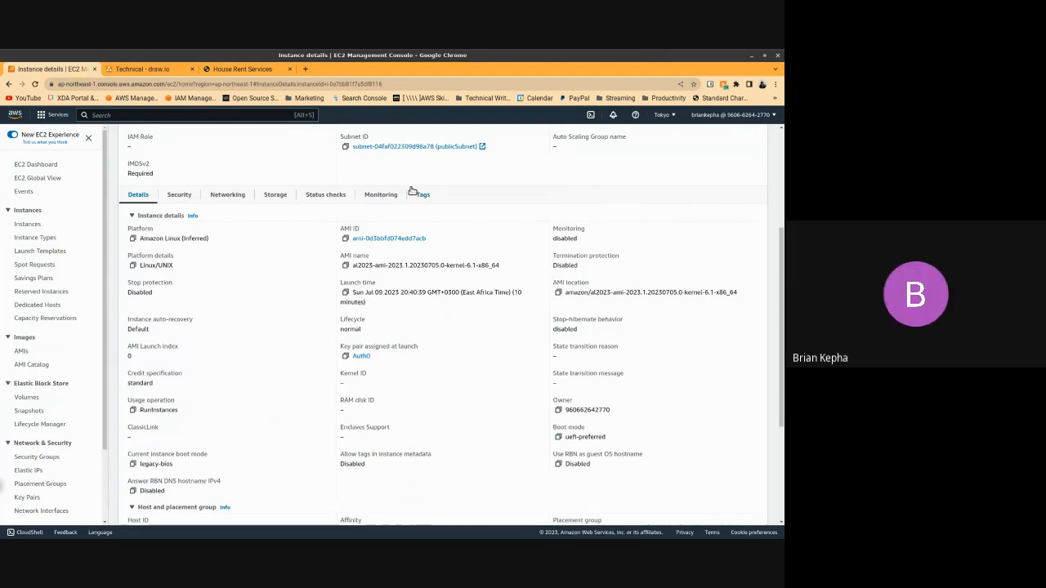
{"action": "left_click", "coordinate": [231, 70]}
{"action": "left_click", "coordinate": [51, 70]}
{"action": "scroll", "coordinate": [351, 317], "scroll_direction": "up", "scroll_amount": 1}
{"action": "scroll", "coordinate": [235, 335], "scroll_direction": "down", "scroll_amount": 2}
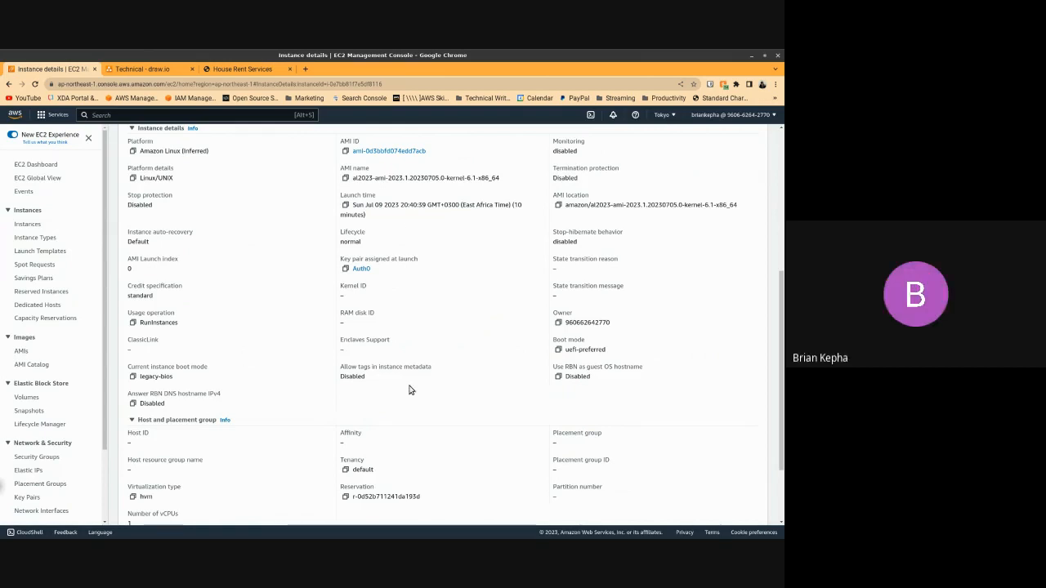
Open a new blank browser tab and show it after a final look at the EC2 details
{"action": "left_click", "coordinate": [249, 72]}
{"action": "left_click", "coordinate": [164, 71]}
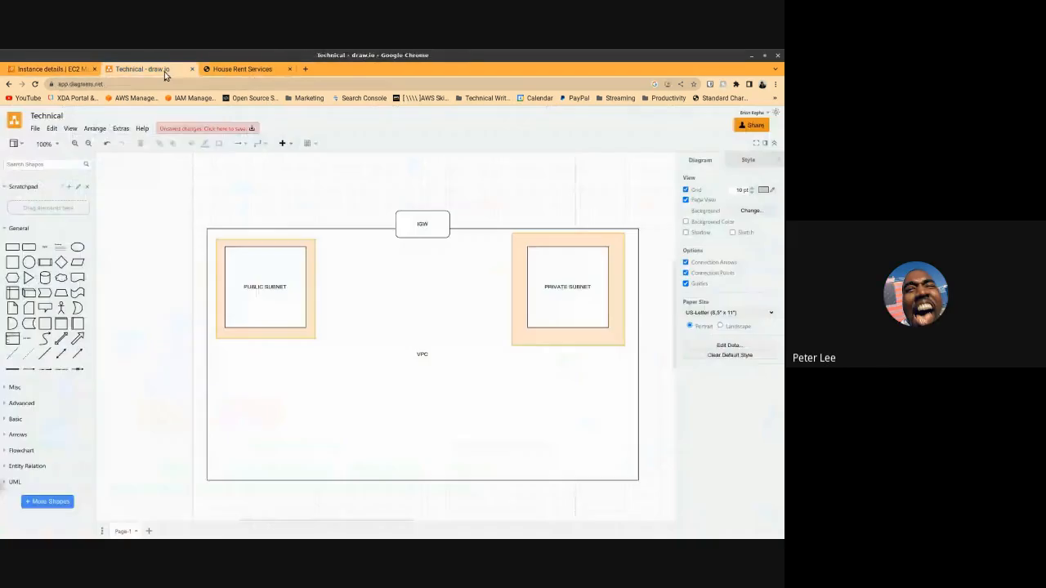
{"action": "left_click", "coordinate": [274, 72]}
{"action": "left_click", "coordinate": [305, 70]}
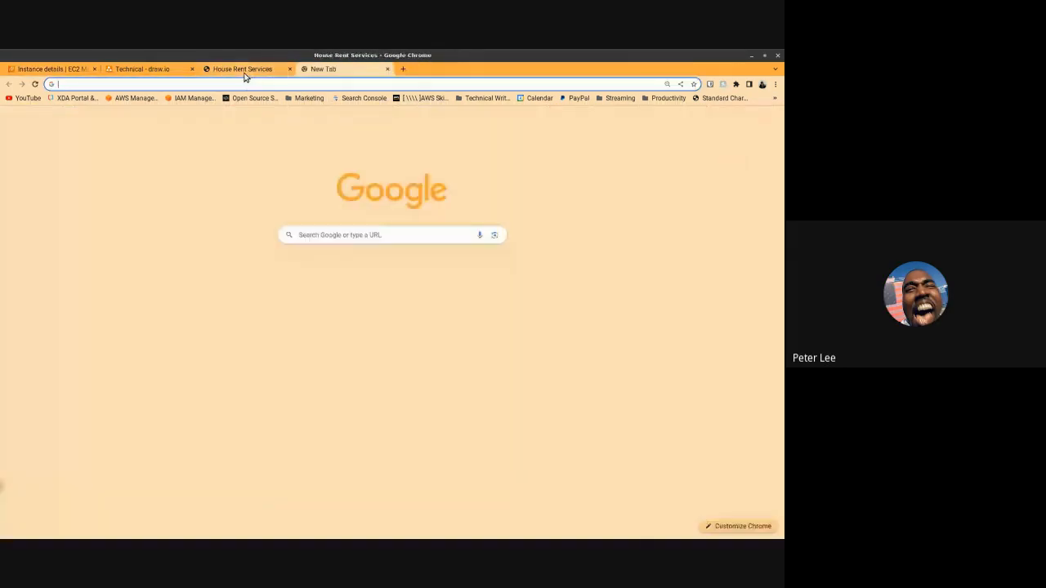
{"action": "left_click", "coordinate": [144, 70]}
{"action": "left_click", "coordinate": [54, 71]}
{"action": "scroll", "coordinate": [305, 256], "scroll_direction": "down", "scroll_amount": 2}
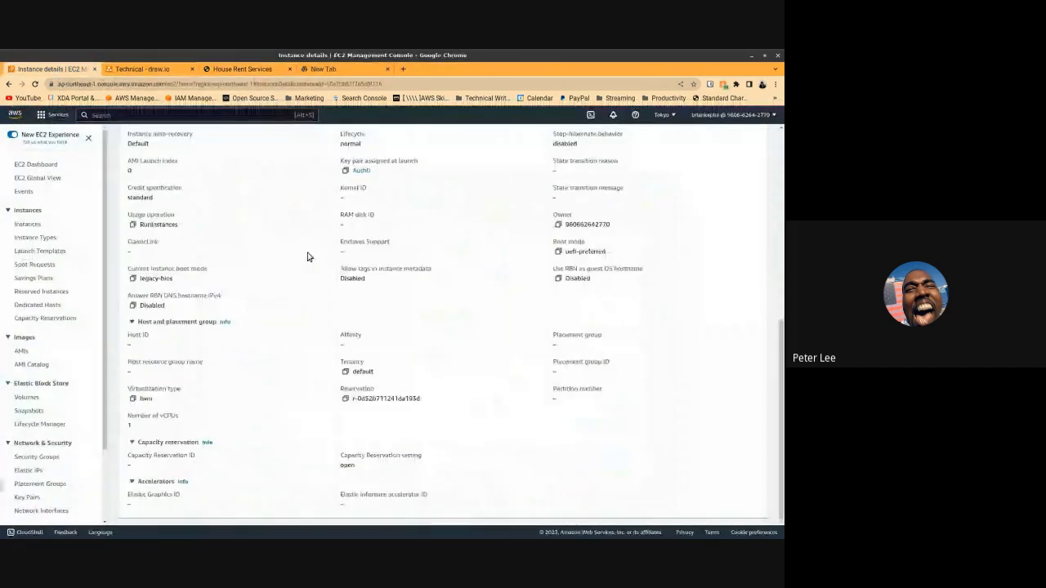
{"action": "scroll", "coordinate": [351, 319], "scroll_direction": "up", "scroll_amount": 10}
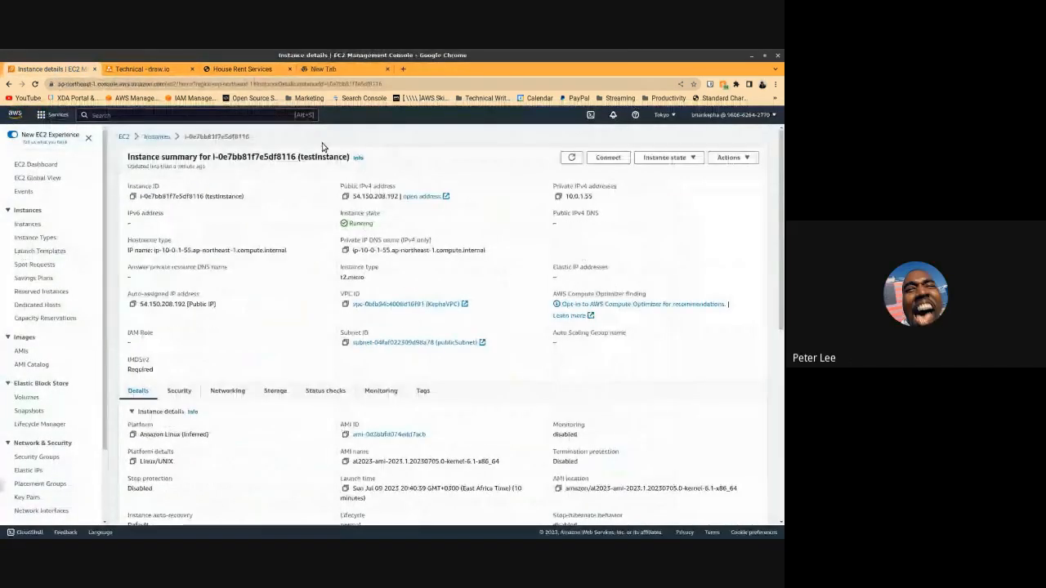
{"action": "left_click", "coordinate": [318, 72]}
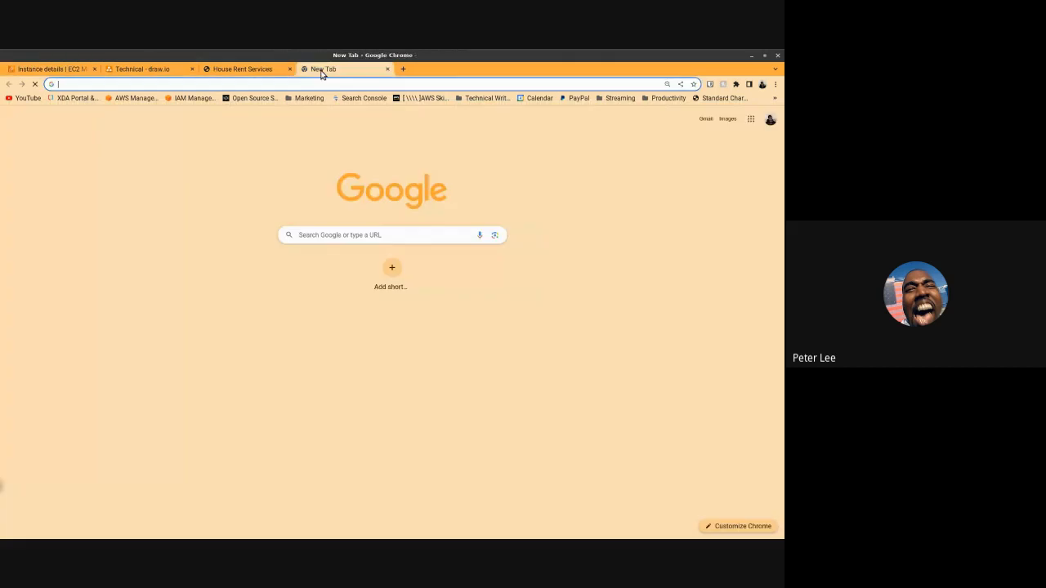
Close the blank New Tab, scroll the residence listings, and return to the Technical VPC diagram
{"action": "left_click", "coordinate": [387, 69]}
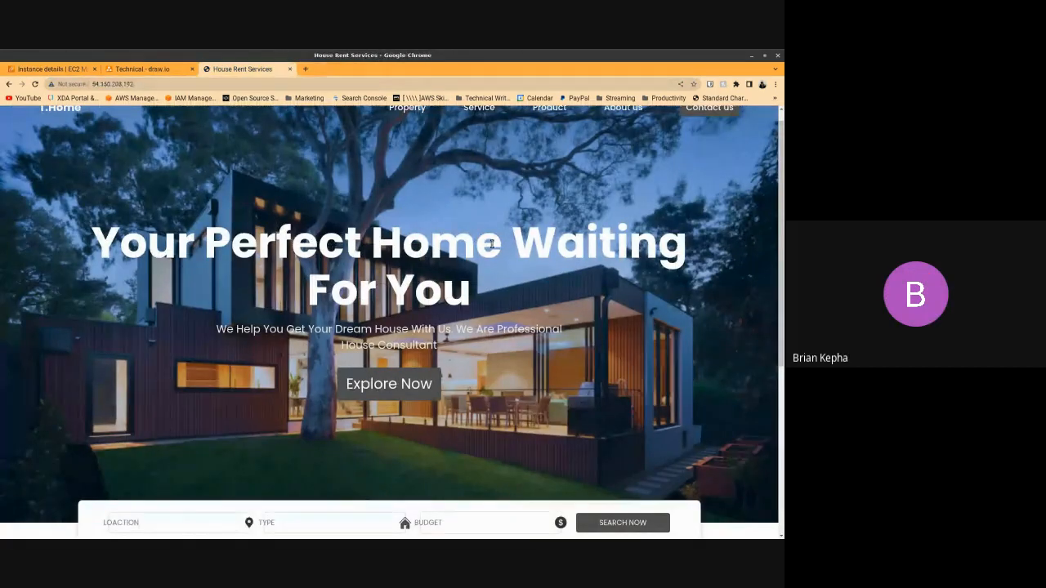
{"action": "scroll", "coordinate": [475, 266], "scroll_direction": "down", "scroll_amount": 5}
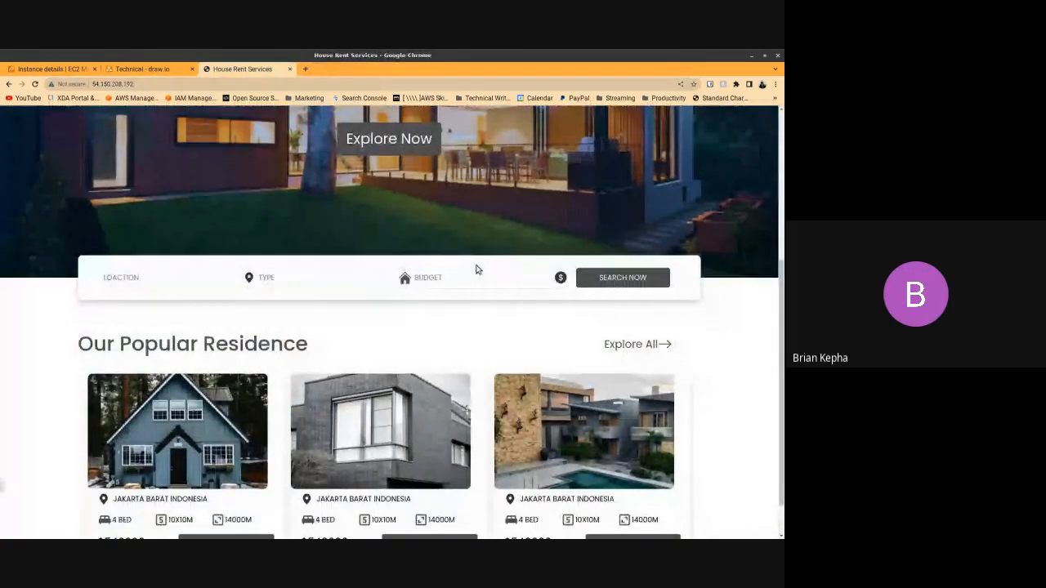
{"action": "scroll", "coordinate": [477, 270], "scroll_direction": "down", "scroll_amount": 1}
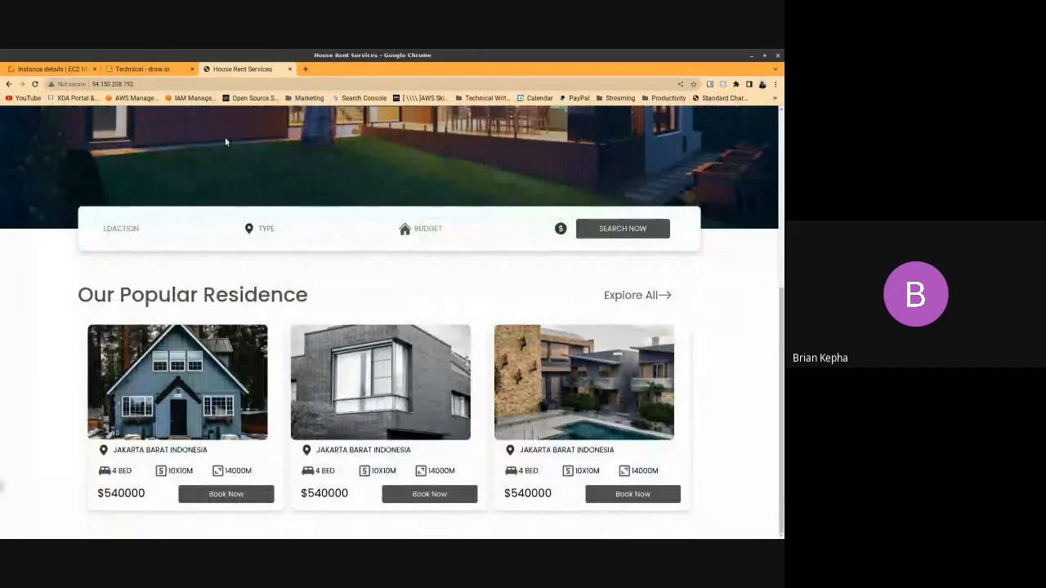
{"action": "key", "text": "ctrl+1"}
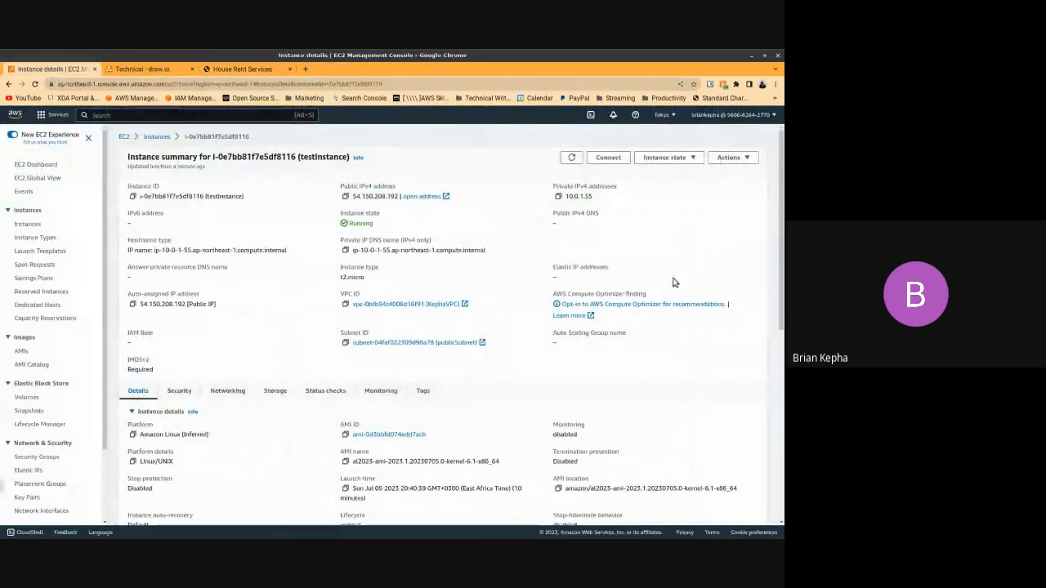
{"action": "left_click", "coordinate": [246, 71]}
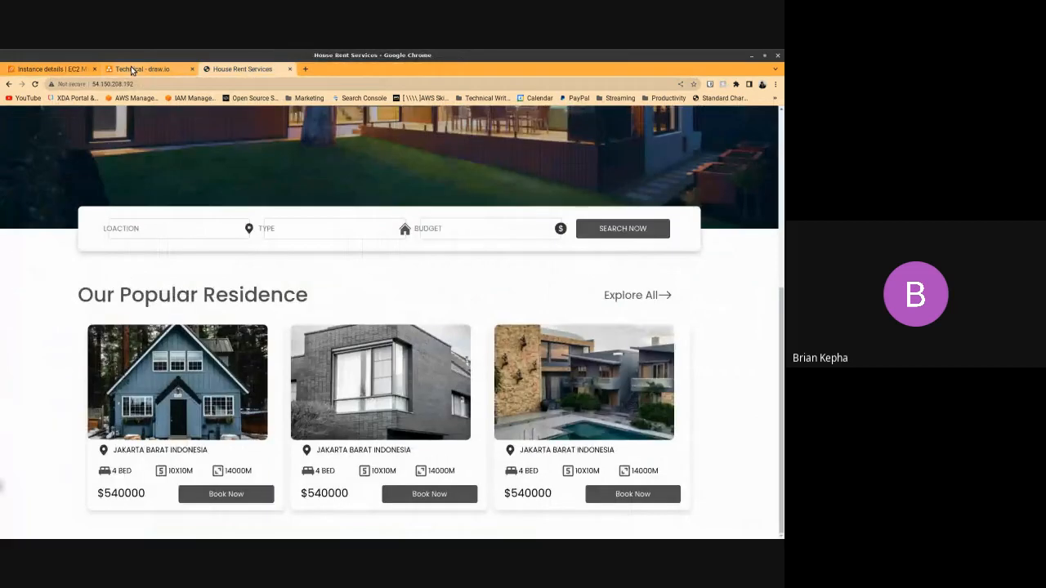
{"action": "left_click", "coordinate": [132, 70]}
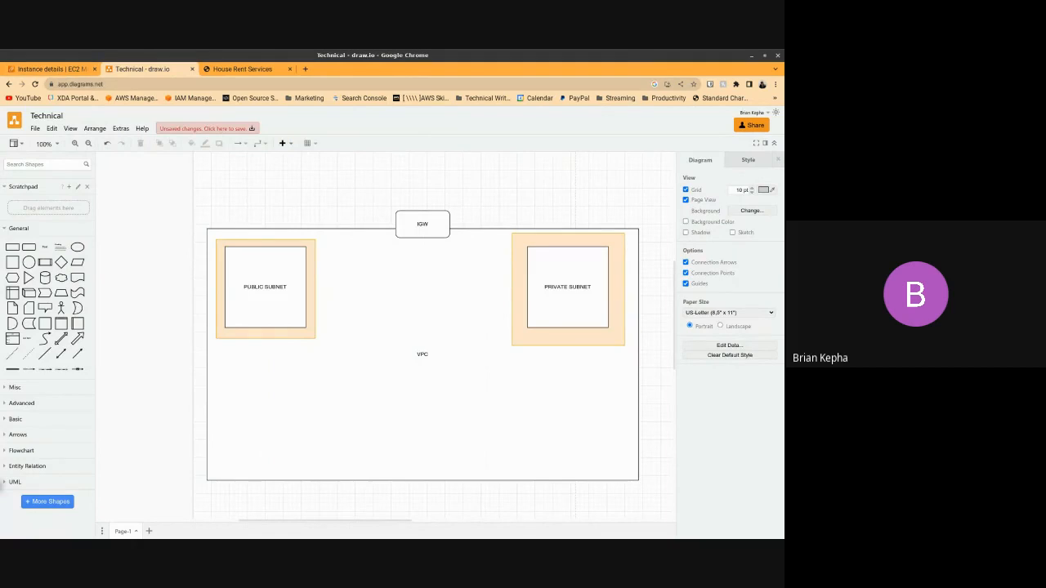
Bring VS Code forward and inspect line 20's sudo mv with its /home/ec2-user wildcard source path
{"action": "left_click_drag", "start_coordinate": [0, 73], "coordinate": [457, 113]}
{"action": "left_click", "coordinate": [321, 297]}
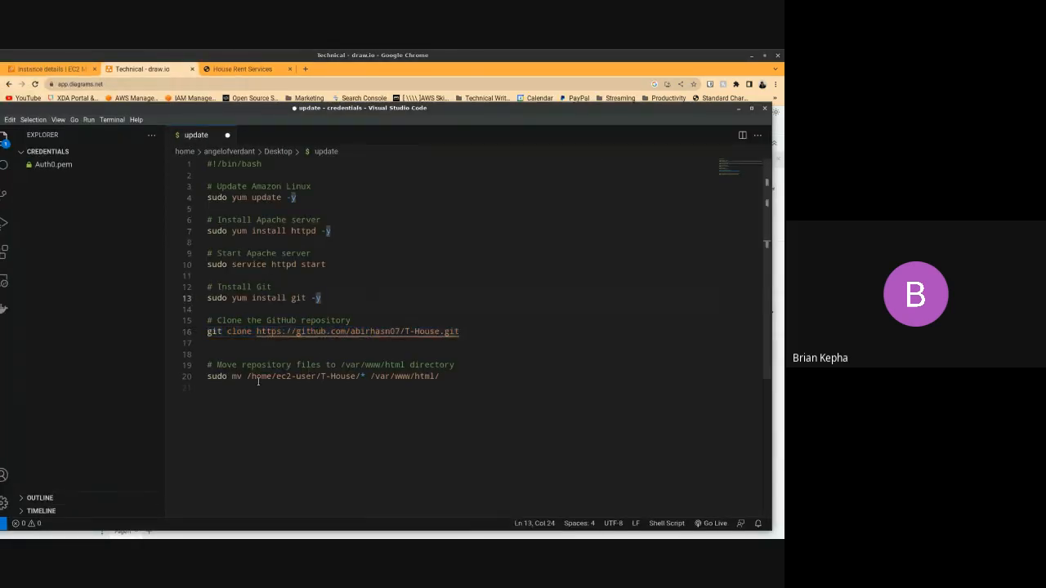
{"action": "left_click", "coordinate": [613, 395]}
{"action": "left_click", "coordinate": [501, 377]}
{"action": "left_click_drag", "start_coordinate": [325, 376], "coordinate": [335, 377]}
{"action": "double_click", "coordinate": [383, 376]}
{"action": "left_click", "coordinate": [526, 378]}
{"action": "left_click", "coordinate": [253, 377]}
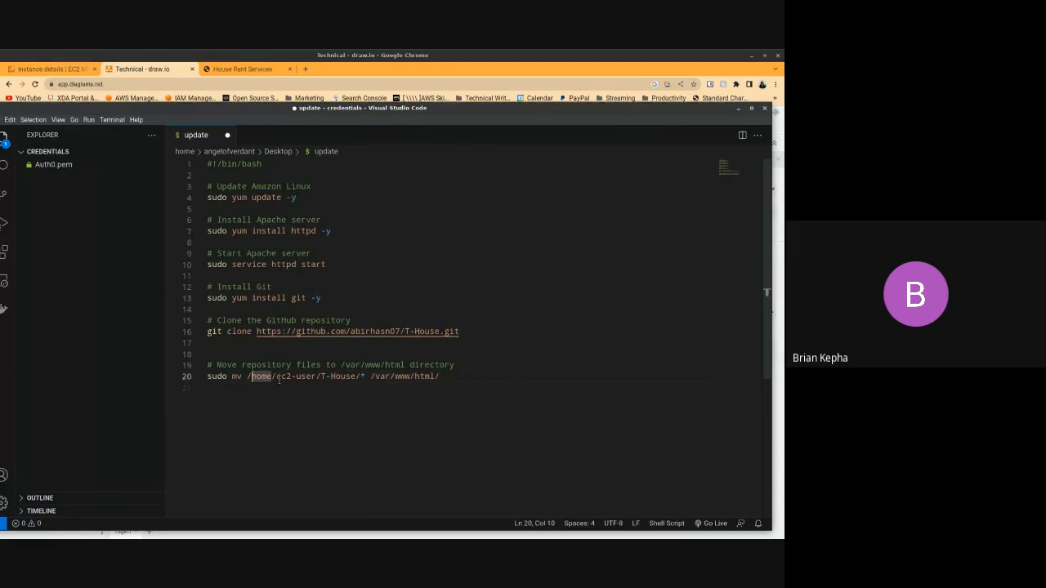
{"action": "left_click", "coordinate": [304, 376]}
{"action": "left_click", "coordinate": [360, 376]}
{"action": "left_click", "coordinate": [47, 70]}
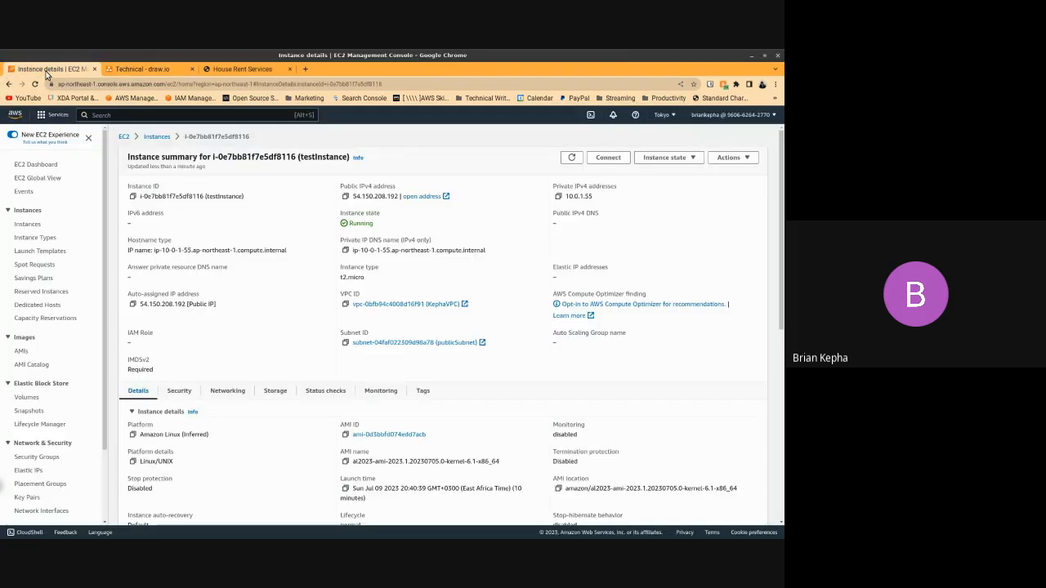
{"action": "left_click", "coordinate": [242, 68]}
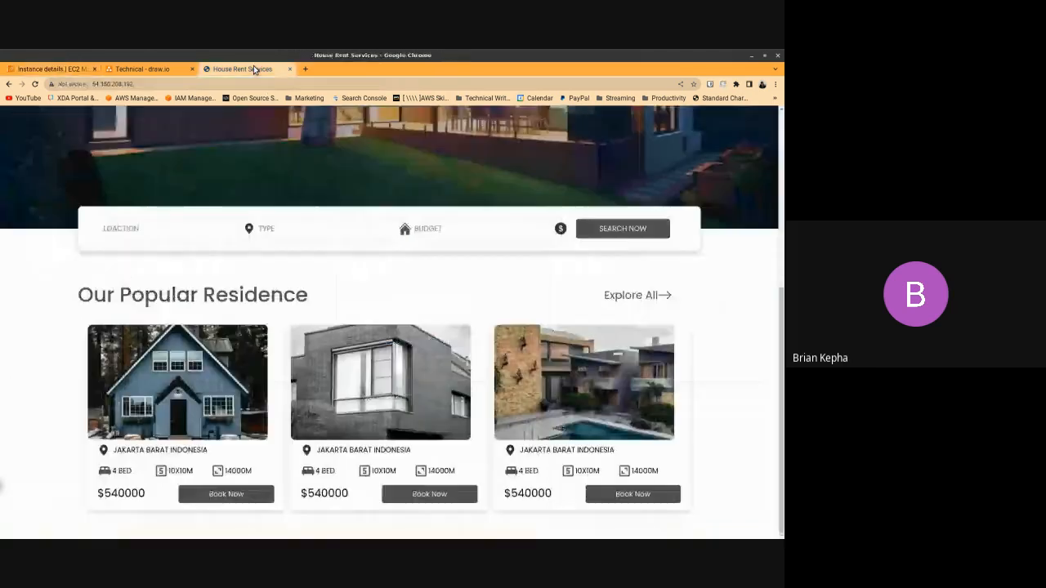
{"action": "scroll", "coordinate": [298, 252], "scroll_direction": "up", "scroll_amount": 4}
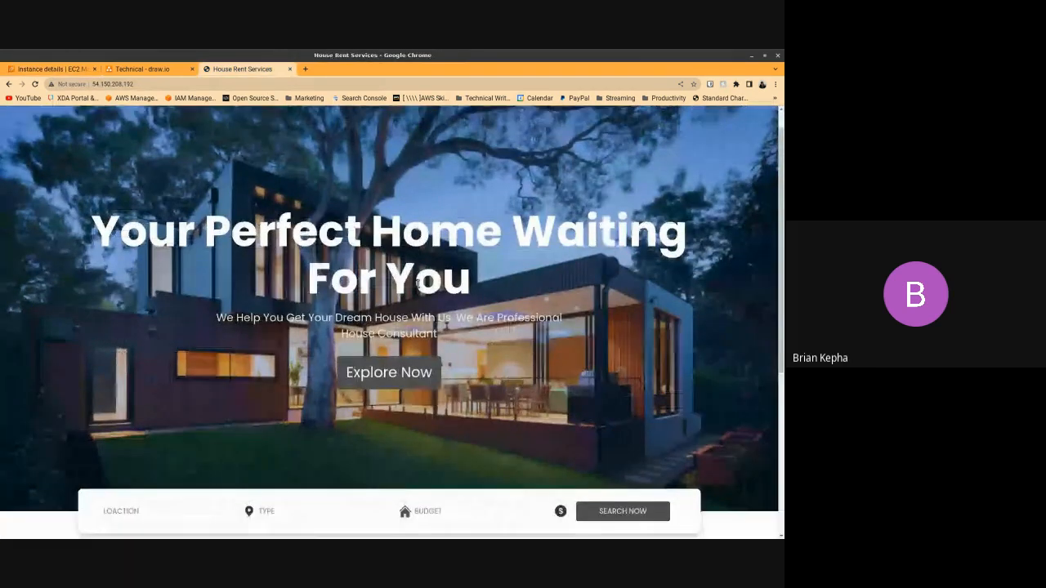
{"action": "scroll", "coordinate": [418, 283], "scroll_direction": "down", "scroll_amount": 4}
{"action": "left_click", "coordinate": [47, 68]}
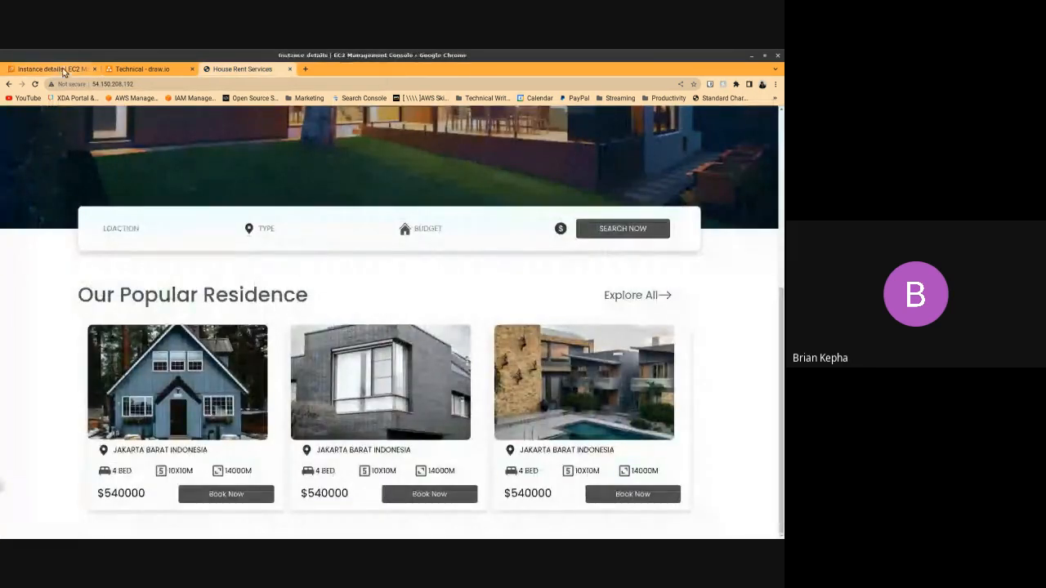
{"action": "scroll", "coordinate": [147, 220], "scroll_direction": "down", "scroll_amount": 2}
{"action": "scroll", "coordinate": [62, 437], "scroll_direction": "down", "scroll_amount": 2}
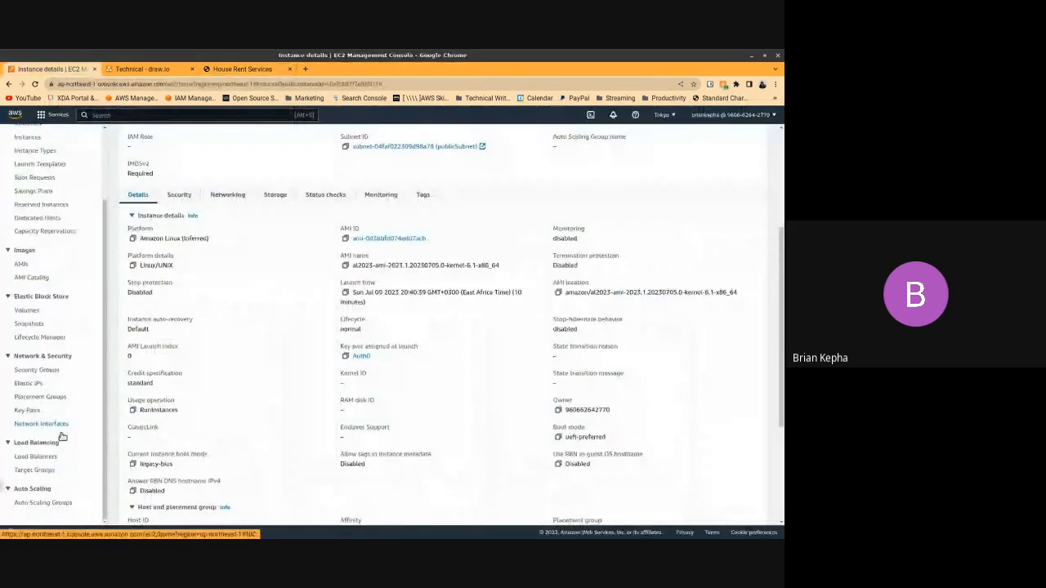
{"action": "scroll", "coordinate": [45, 343], "scroll_direction": "up", "scroll_amount": 2}
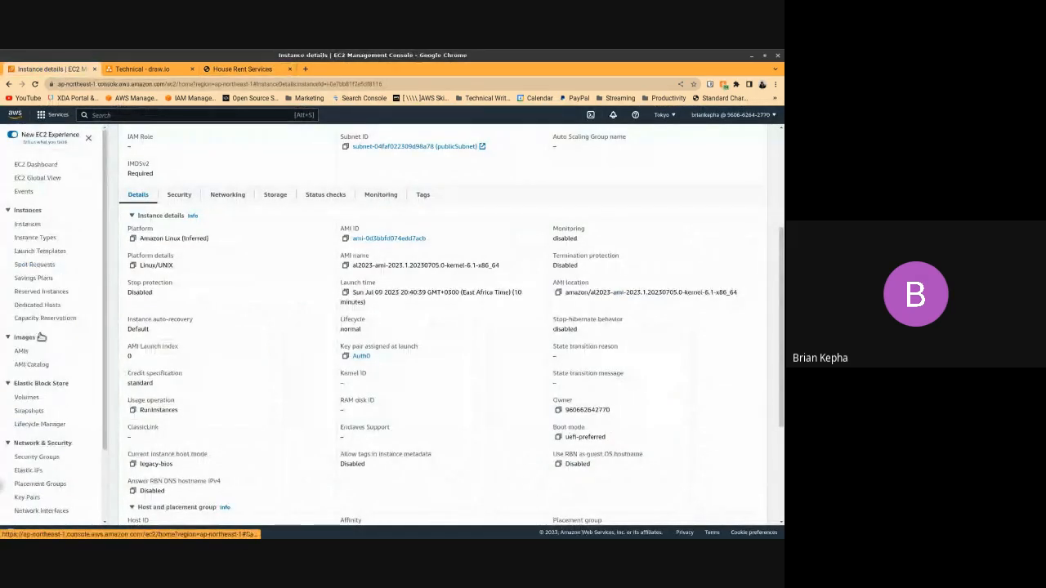
{"action": "scroll", "coordinate": [41, 339], "scroll_direction": "down", "scroll_amount": 1}
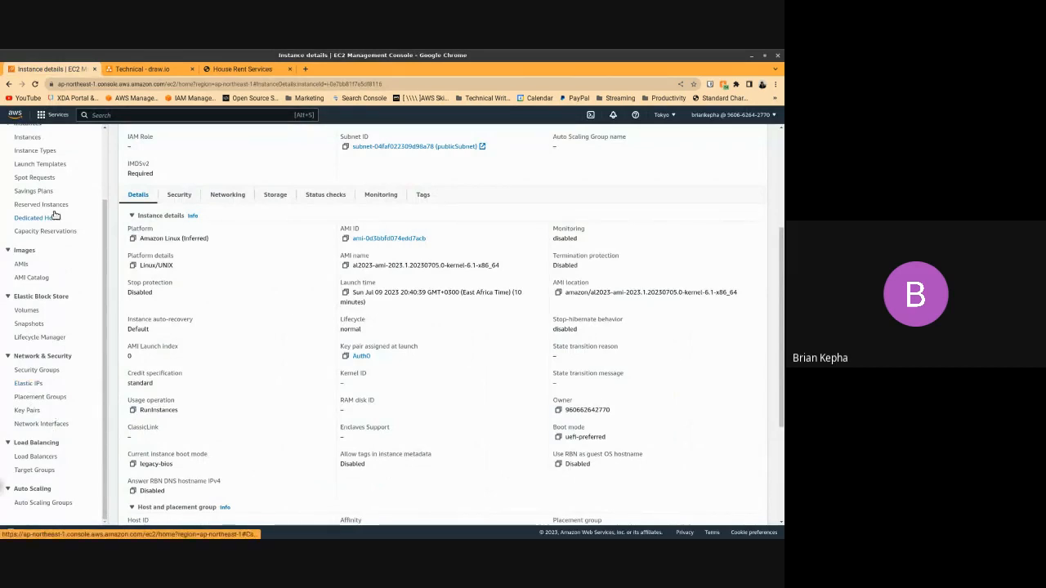
{"action": "scroll", "coordinate": [55, 215], "scroll_direction": "up", "scroll_amount": 1}
Search 'vpc' in the console, open the VPC dashboard, and go to Network ACLs
{"action": "left_click", "coordinate": [123, 115]}
{"action": "type", "text": "vpc"}
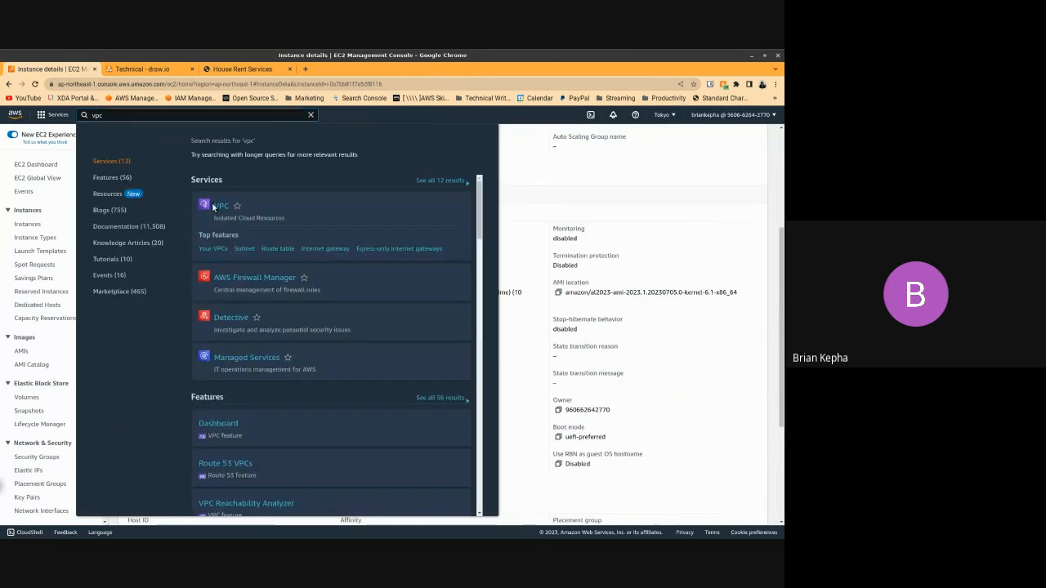
{"action": "left_click", "coordinate": [214, 206]}
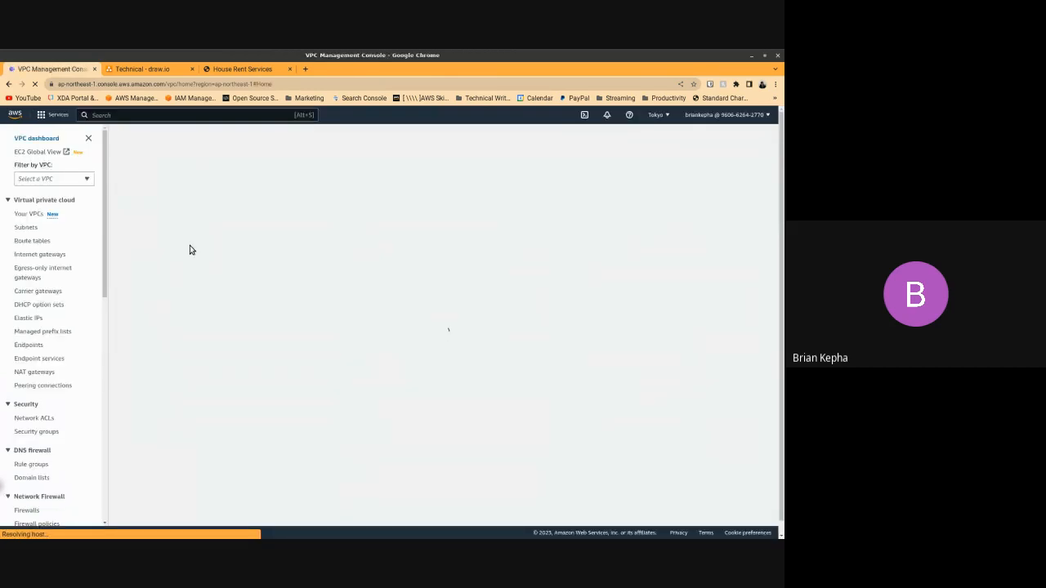
{"action": "scroll", "coordinate": [230, 266], "scroll_direction": "down", "scroll_amount": 1}
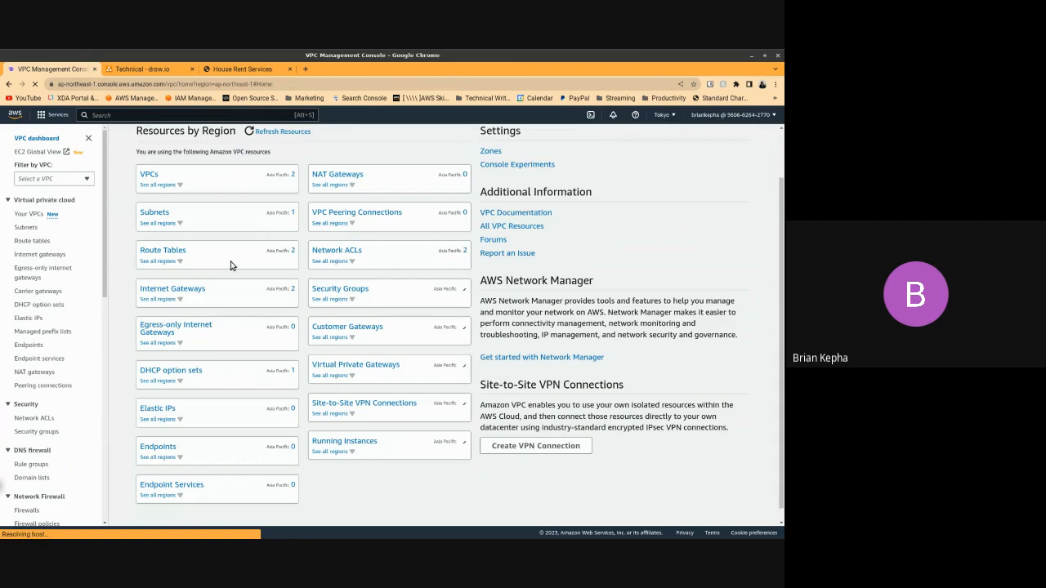
{"action": "scroll", "coordinate": [49, 417], "scroll_direction": "down", "scroll_amount": 3}
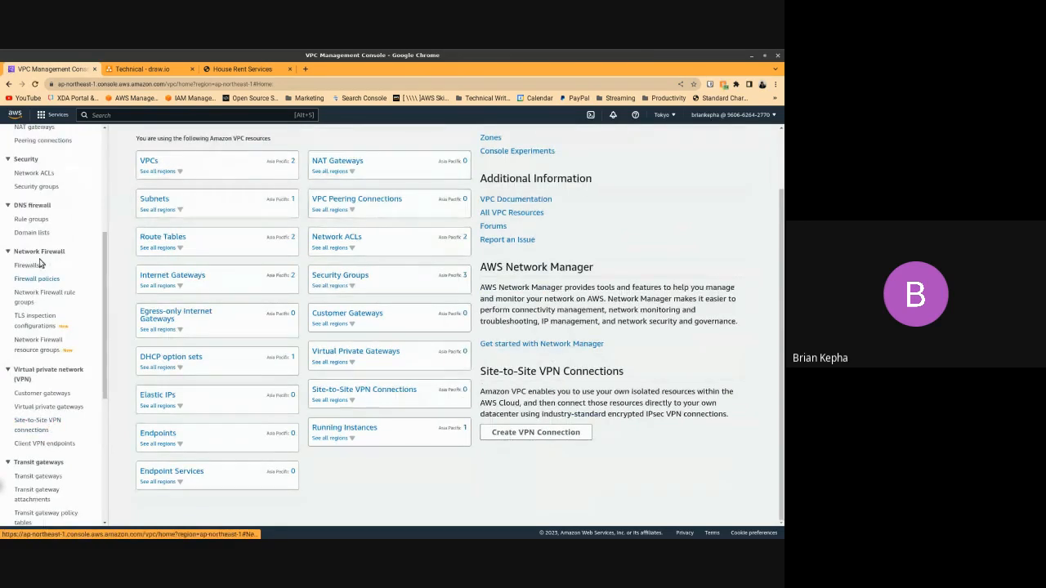
{"action": "left_click", "coordinate": [34, 174]}
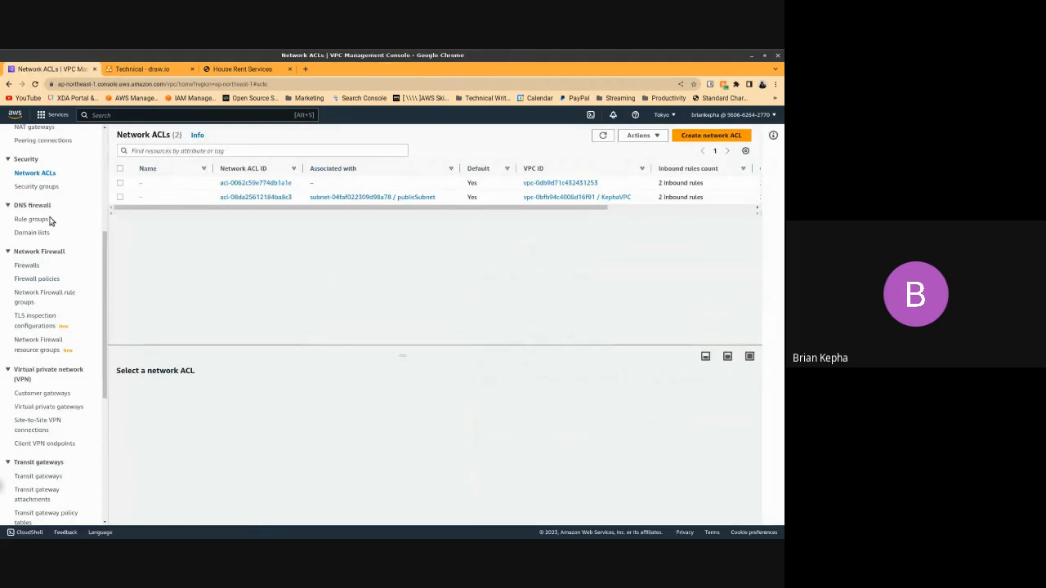
Filter the network ACLs by KephaVPC and select its single default ACL
{"action": "scroll", "coordinate": [49, 221], "scroll_direction": "up", "scroll_amount": 3}
{"action": "left_click", "coordinate": [69, 180]}
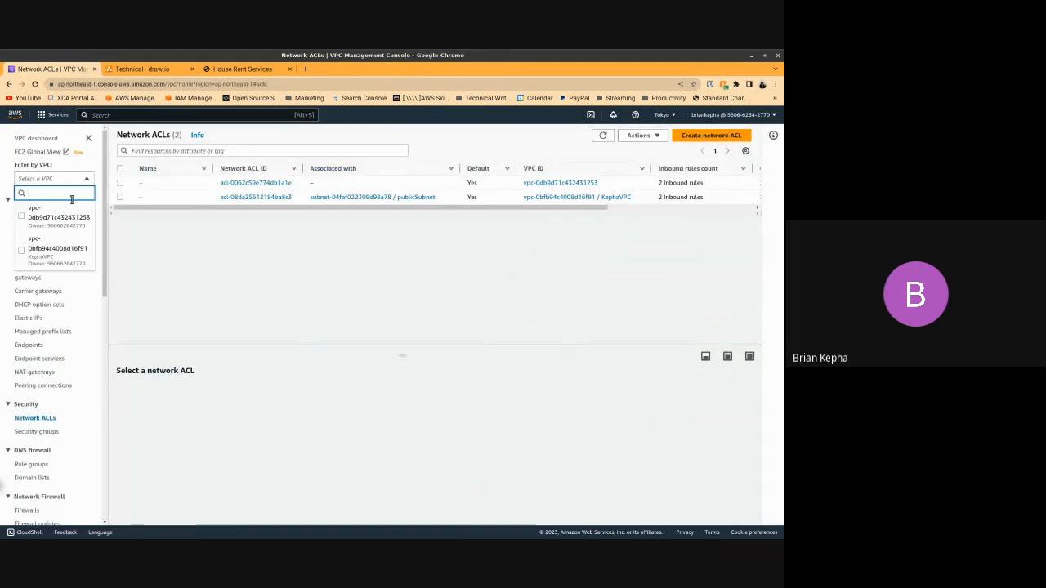
{"action": "left_click", "coordinate": [24, 254]}
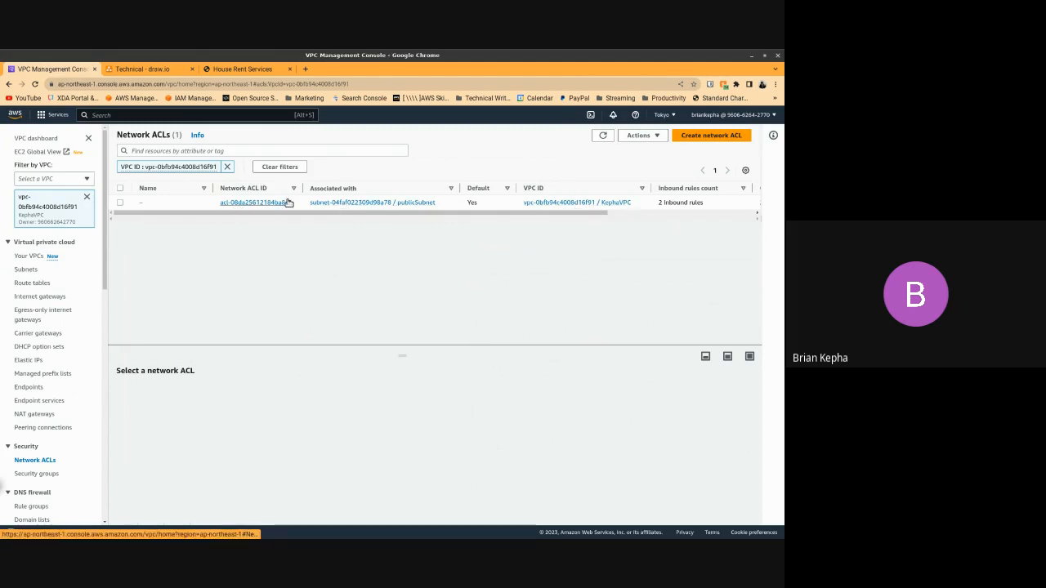
{"action": "left_click", "coordinate": [147, 204]}
{"action": "left_click", "coordinate": [413, 290]}
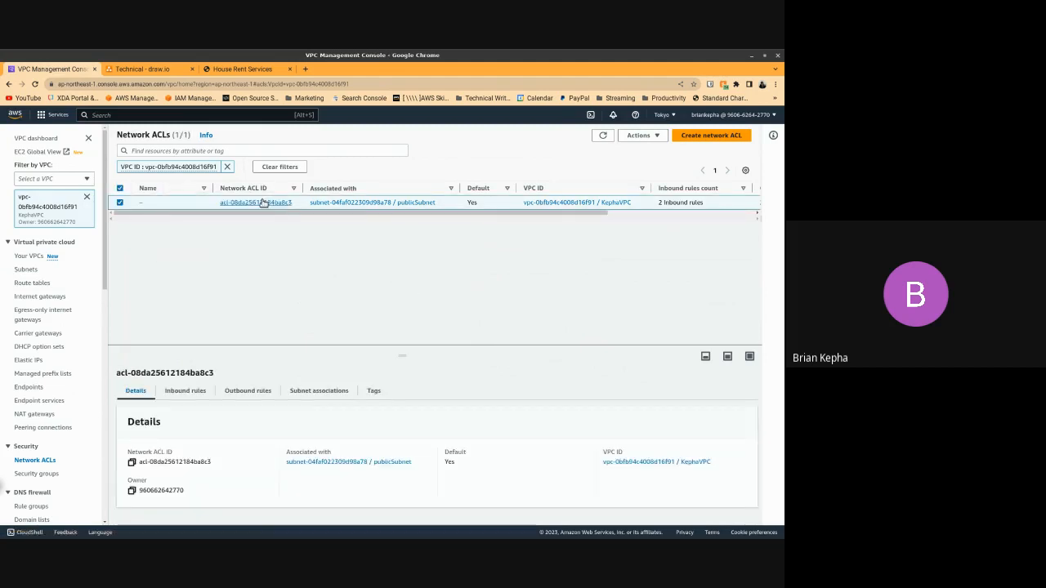
Check the ACL's associated publicSubnet details, then return to KephaVPC's network ACL list
{"action": "left_click", "coordinate": [367, 203]}
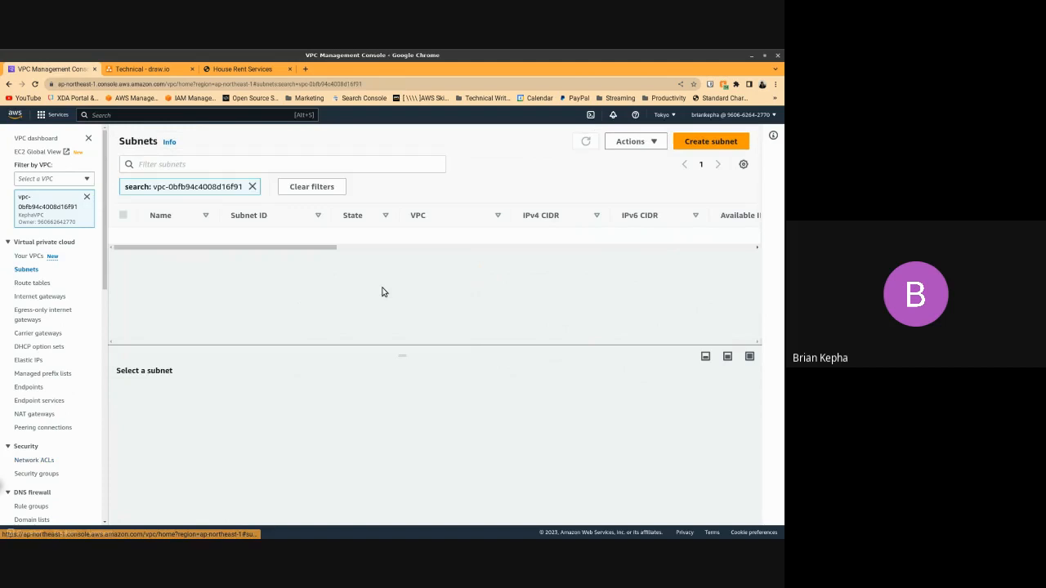
{"action": "left_click", "coordinate": [8, 84]}
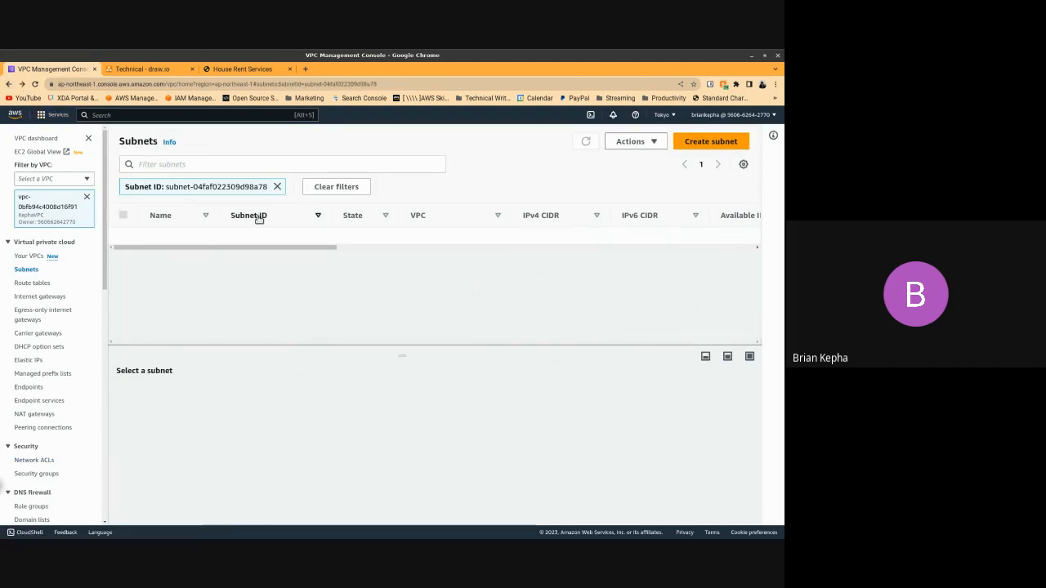
{"action": "left_click", "coordinate": [205, 237]}
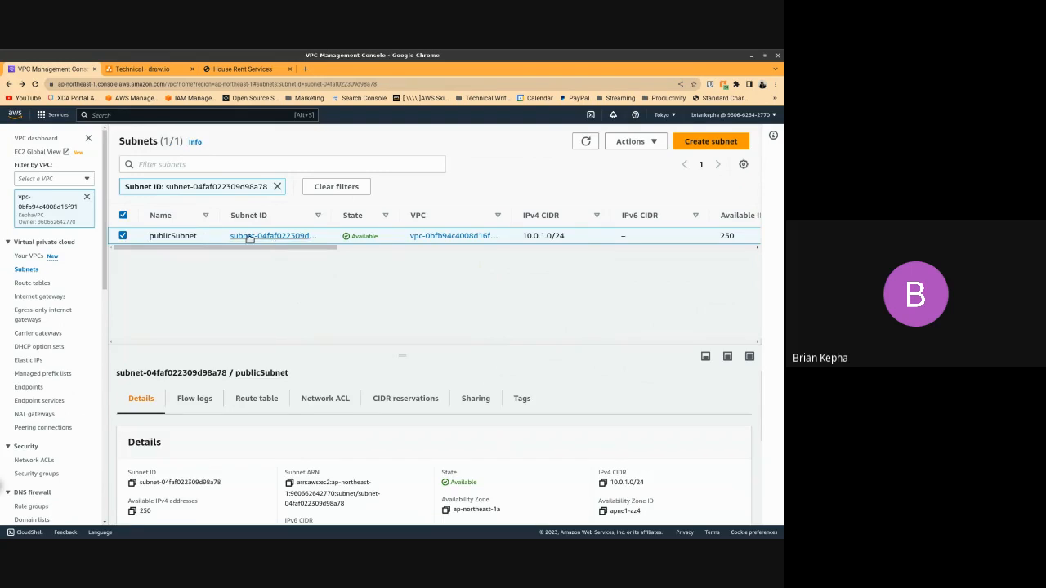
{"action": "scroll", "coordinate": [24, 408], "scroll_direction": "down", "scroll_amount": 4}
{"action": "left_click", "coordinate": [36, 314]}
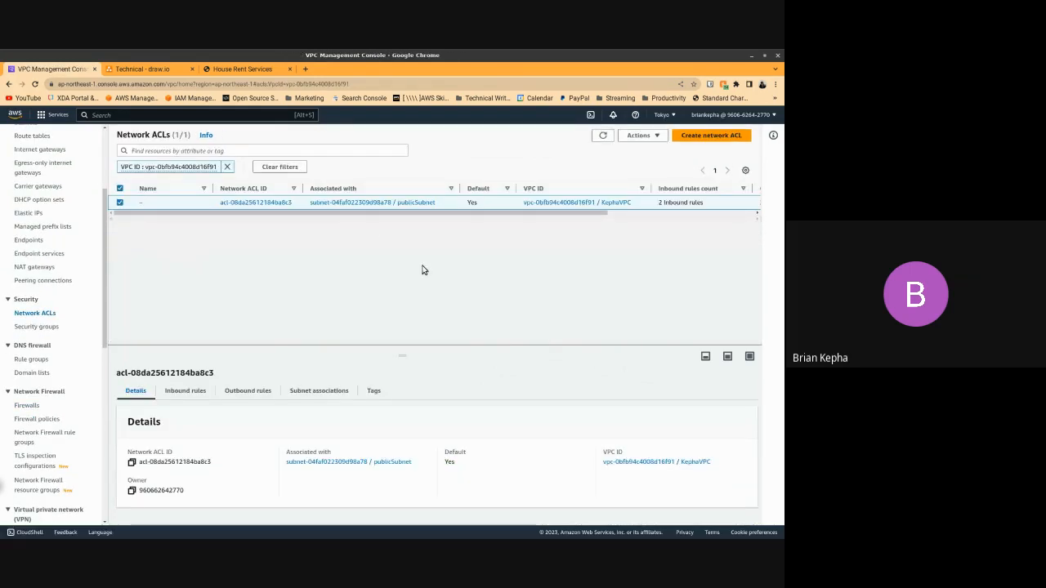
Open the publicSubnet ACL, review its rules, and save inbound rule 100 (0.0.0.0/0) as Deny
{"action": "left_click", "coordinate": [237, 204]}
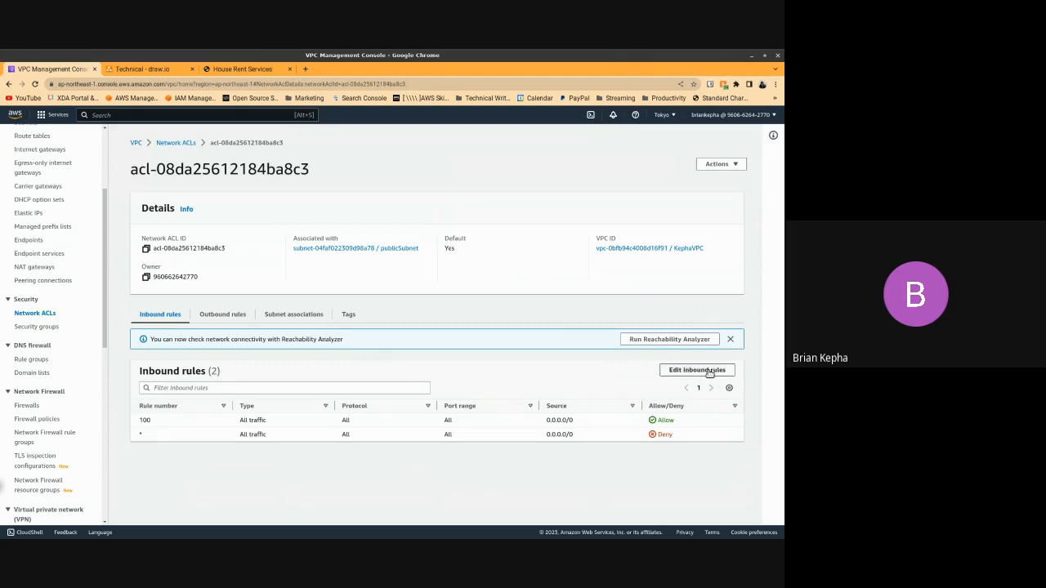
{"action": "left_click", "coordinate": [200, 314]}
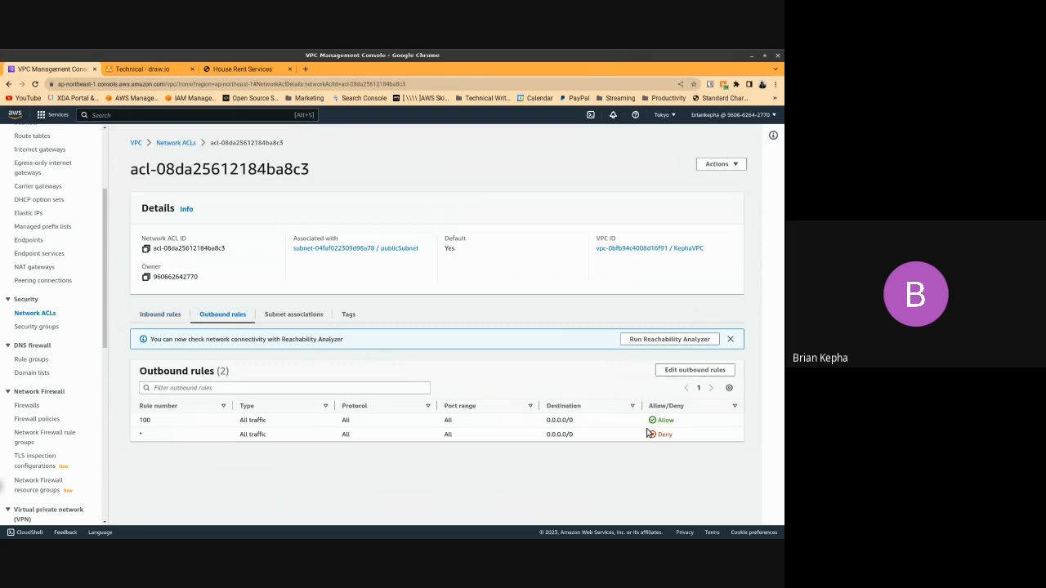
{"action": "left_click", "coordinate": [157, 313]}
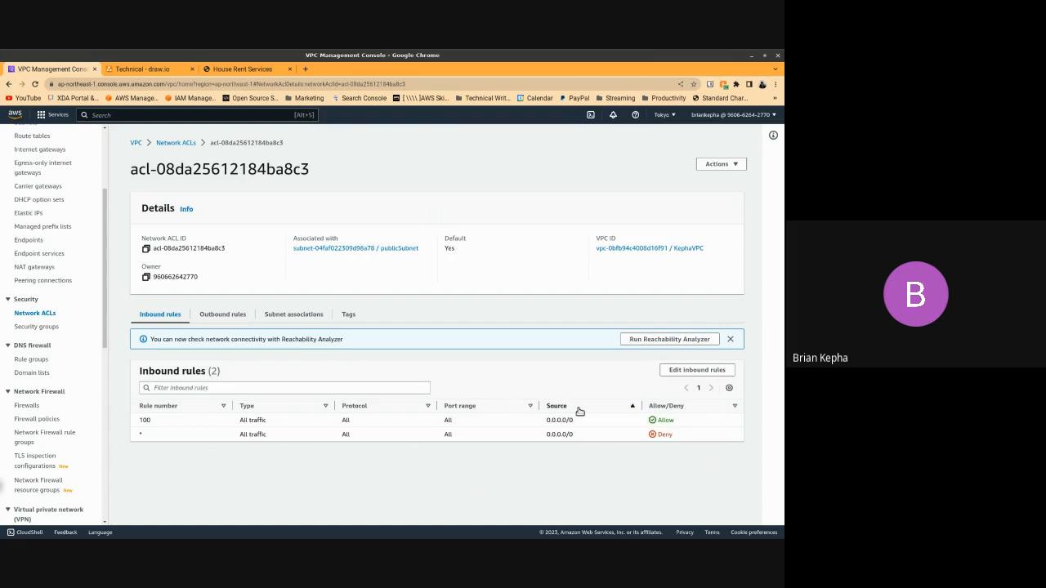
{"action": "left_click", "coordinate": [694, 408]}
{"action": "left_click", "coordinate": [696, 370]}
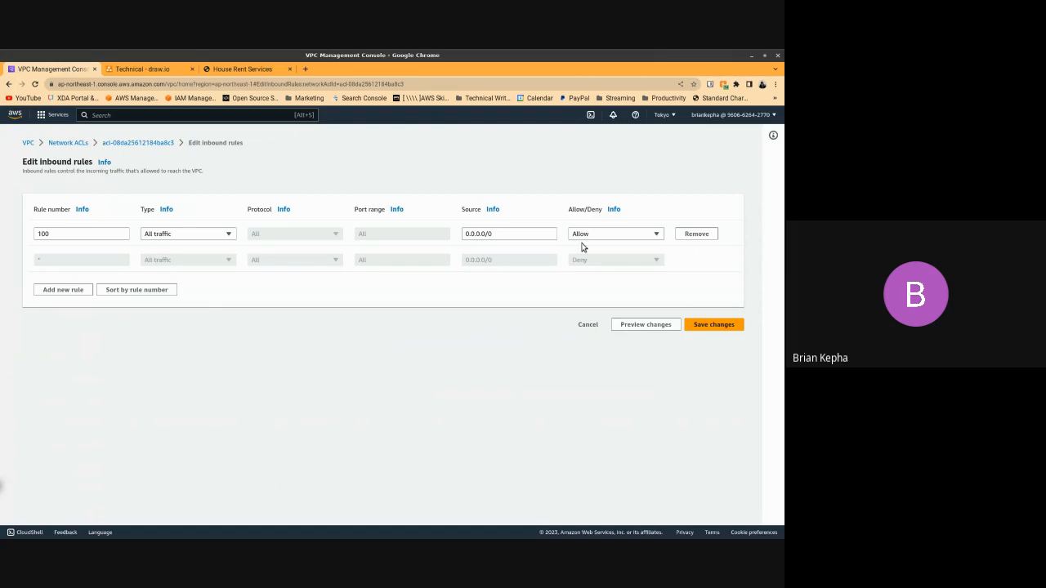
{"action": "left_click", "coordinate": [624, 235]}
{"action": "left_click", "coordinate": [602, 262]}
{"action": "left_click", "coordinate": [714, 326]}
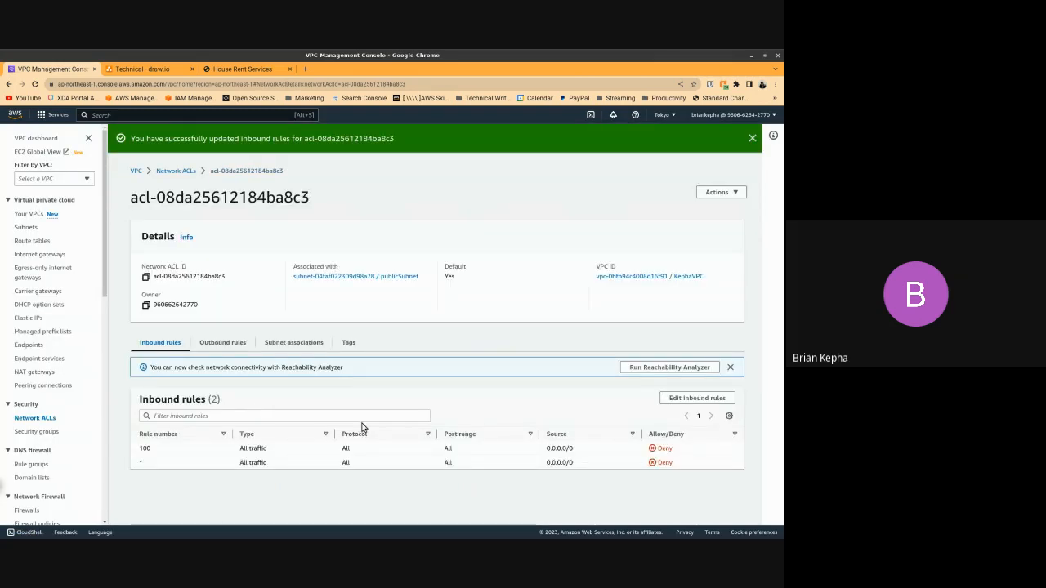
Change the public subnet ACL's outbound rule 100 to Deny, then reload the House Rent Services site to test it
{"action": "left_click", "coordinate": [223, 343]}
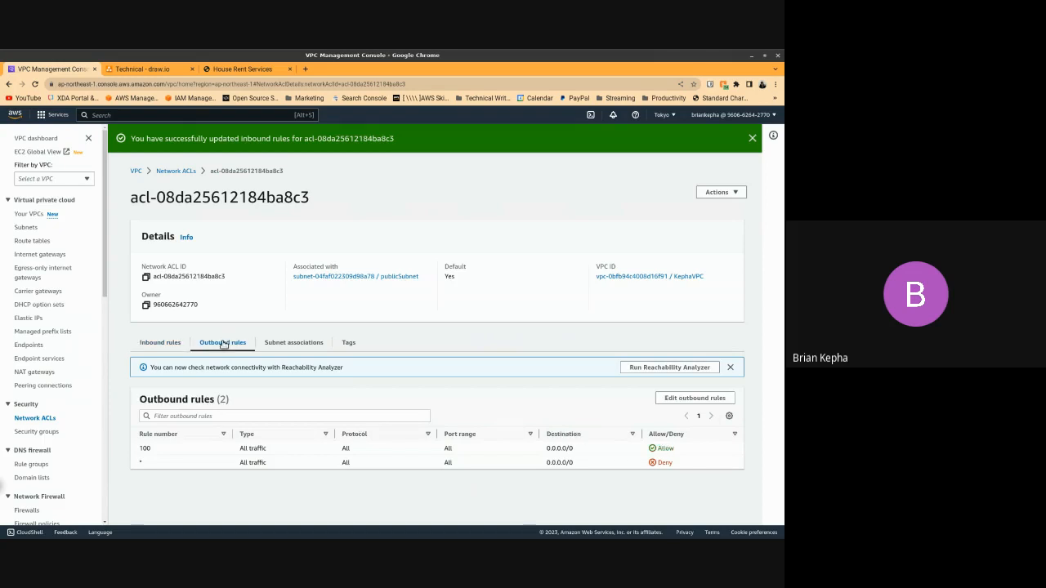
{"action": "left_click", "coordinate": [694, 398]}
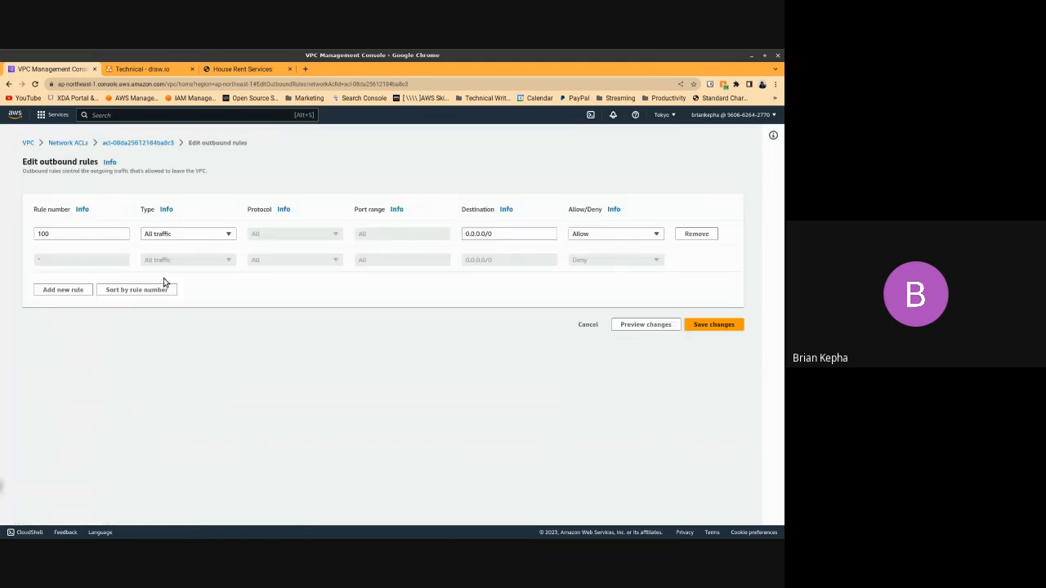
{"action": "left_click", "coordinate": [605, 234]}
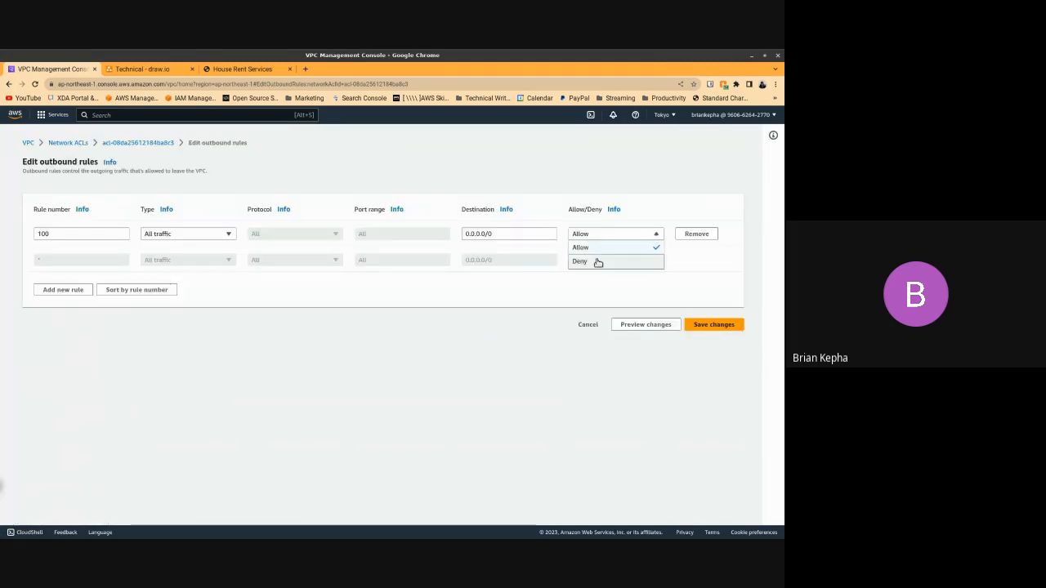
{"action": "left_click", "coordinate": [598, 261]}
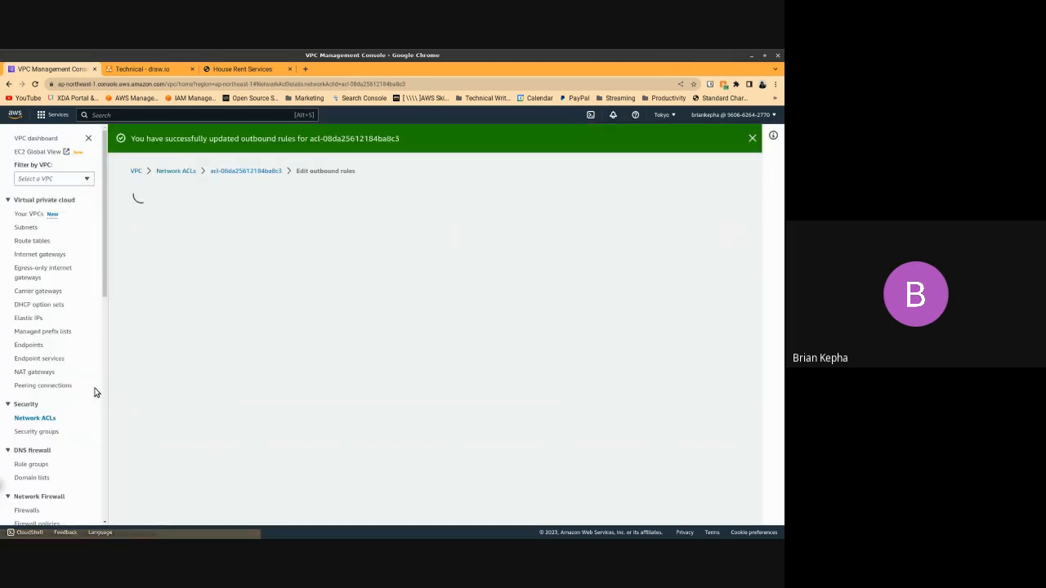
{"action": "left_click", "coordinate": [244, 68]}
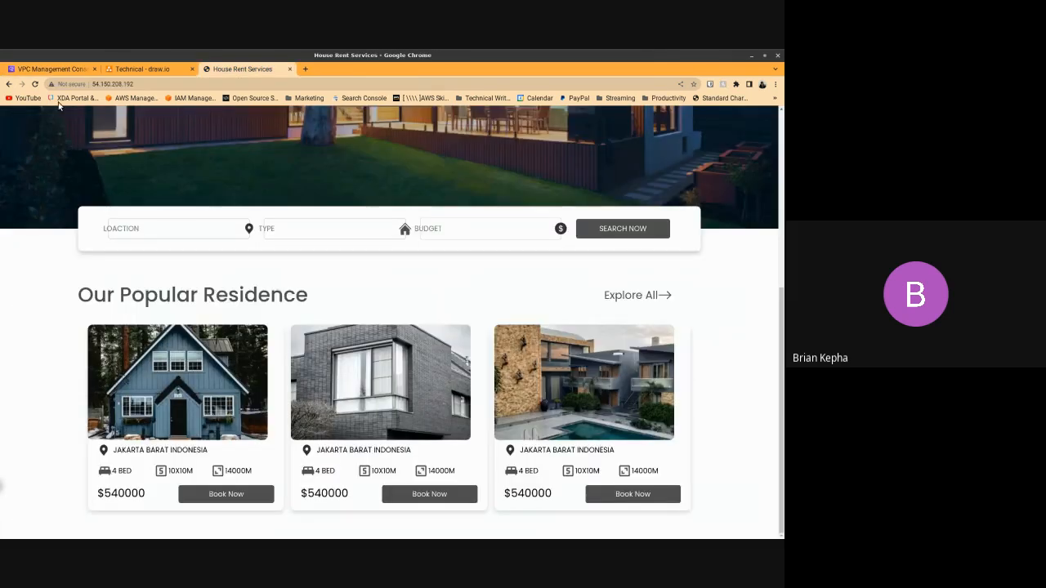
{"action": "left_click", "coordinate": [35, 84]}
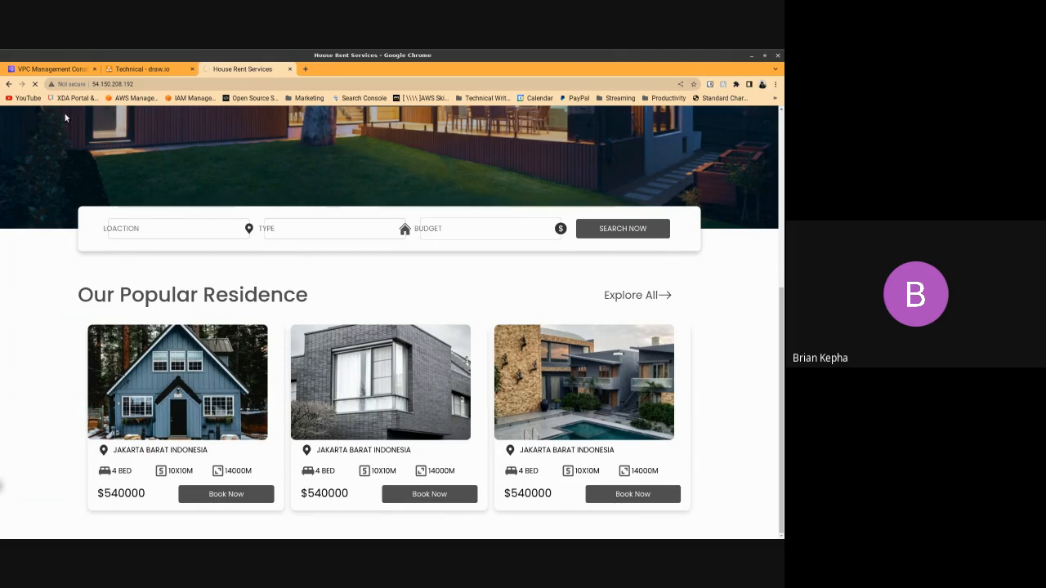
Change the public ACL's inbound rule 100 from Deny to Allow and save
{"action": "left_click", "coordinate": [49, 69]}
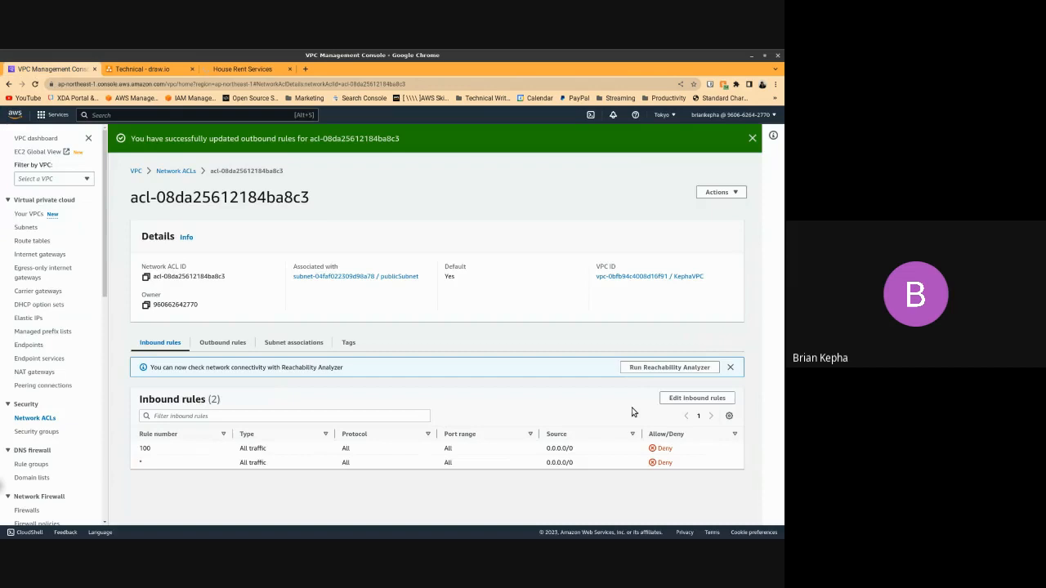
{"action": "left_click", "coordinate": [696, 398]}
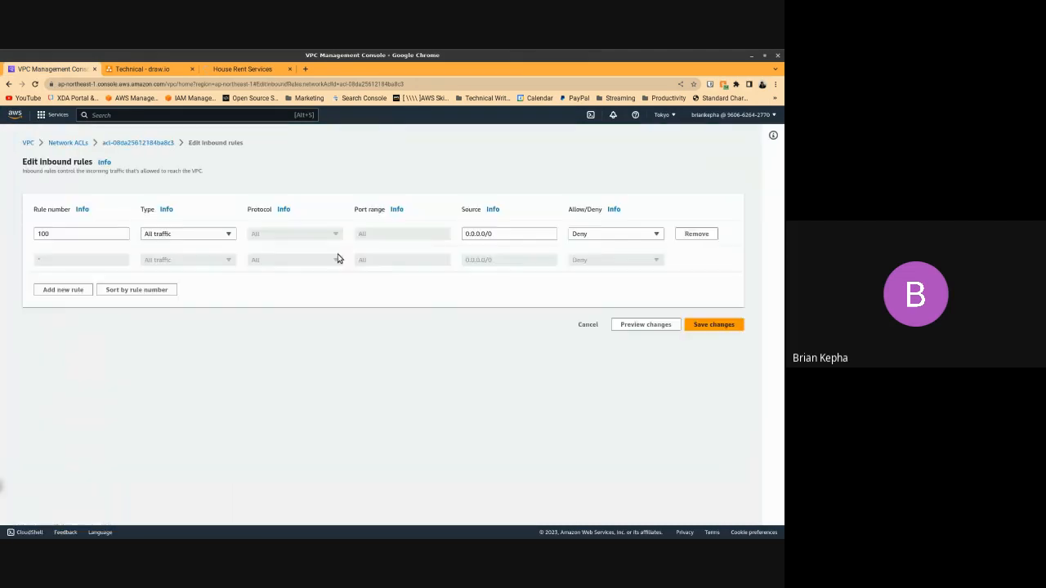
{"action": "left_click", "coordinate": [617, 234]}
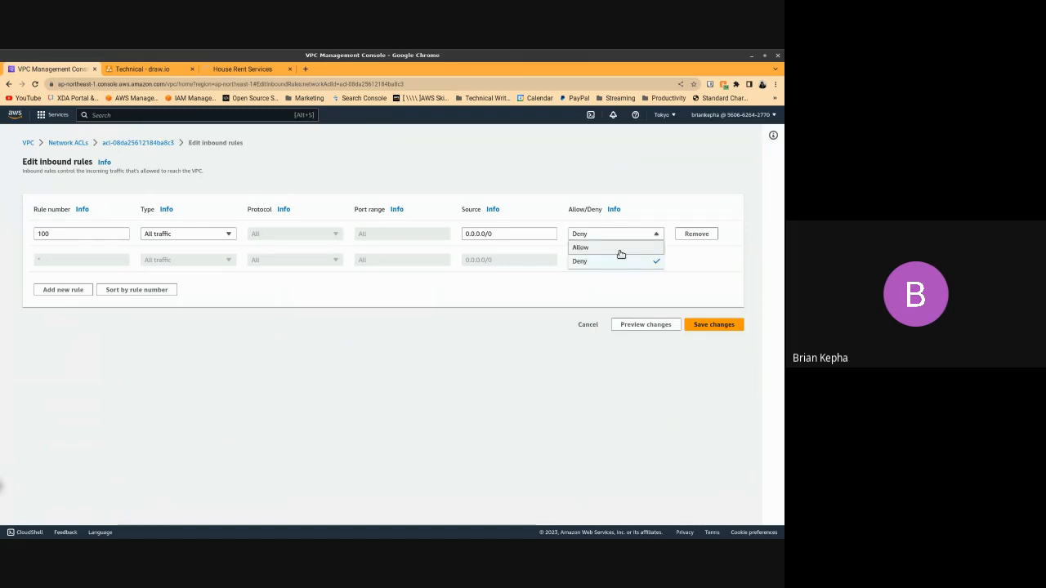
{"action": "left_click", "coordinate": [615, 246]}
{"action": "left_click", "coordinate": [714, 325]}
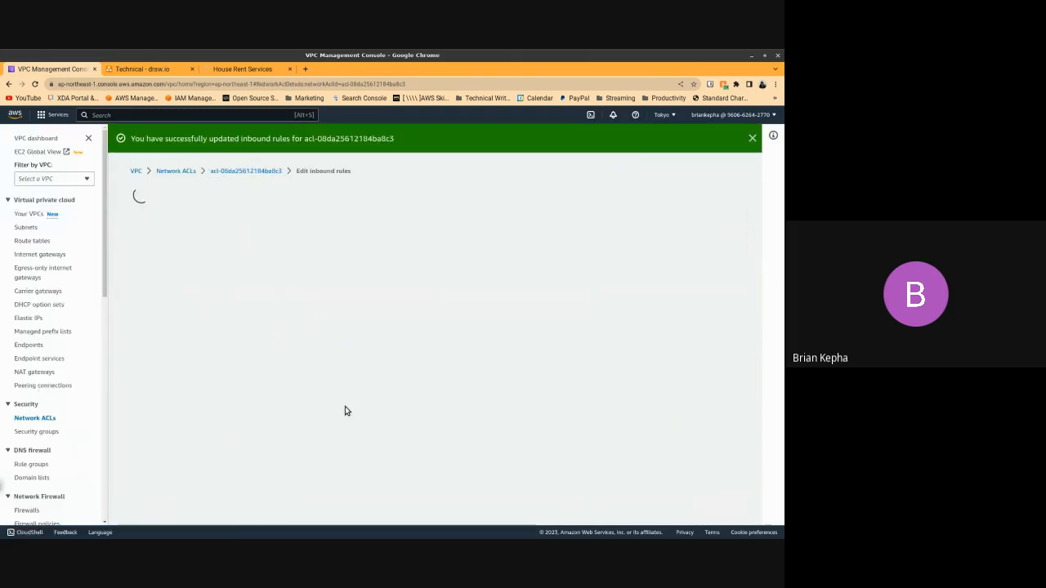
Change outbound rule 100 from Deny to Allow and save
{"action": "left_click", "coordinate": [222, 343]}
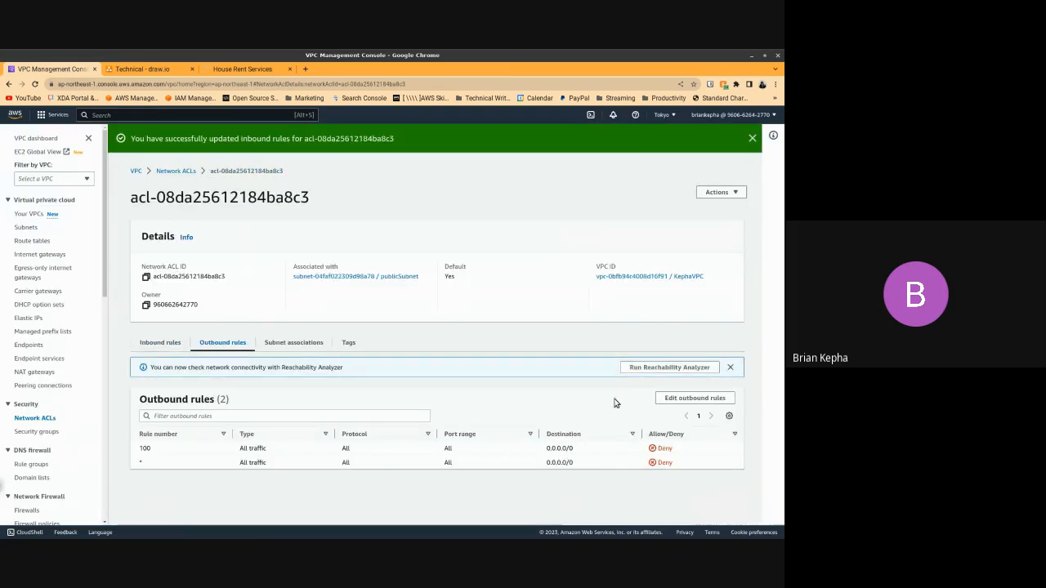
{"action": "left_click", "coordinate": [695, 399]}
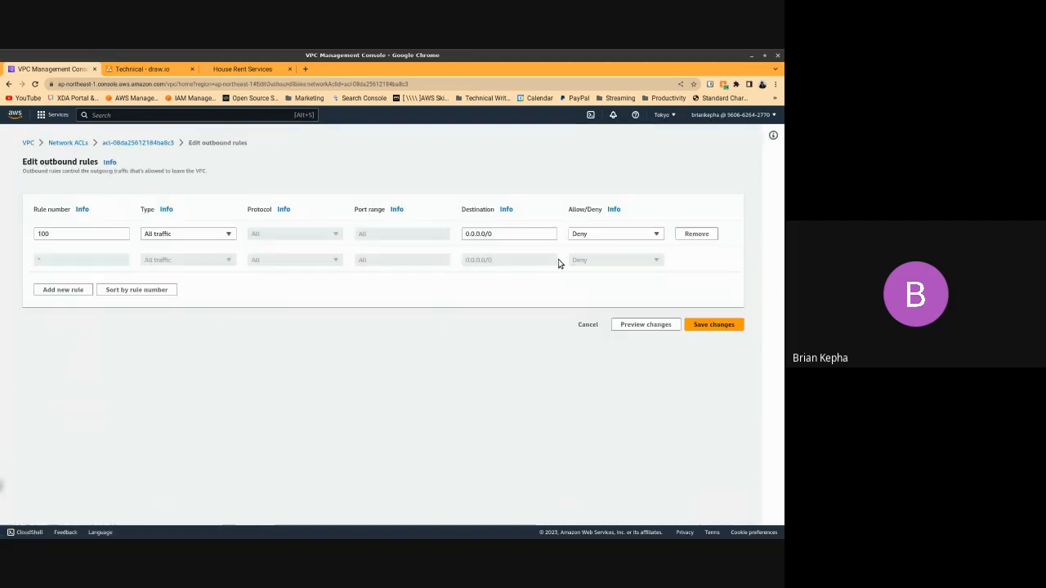
{"action": "left_click", "coordinate": [629, 234]}
{"action": "left_click", "coordinate": [613, 247]}
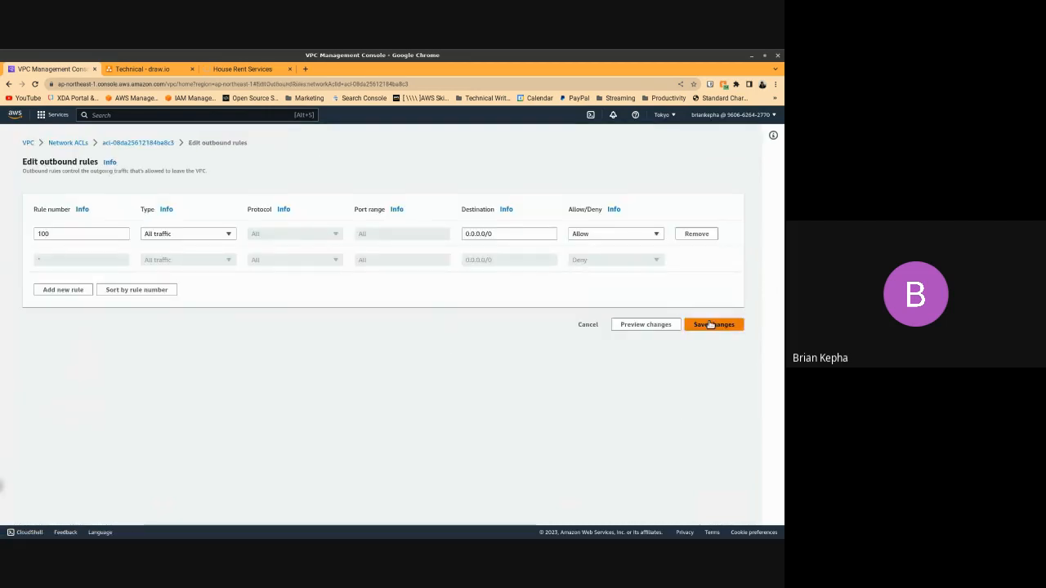
{"action": "left_click", "coordinate": [707, 325]}
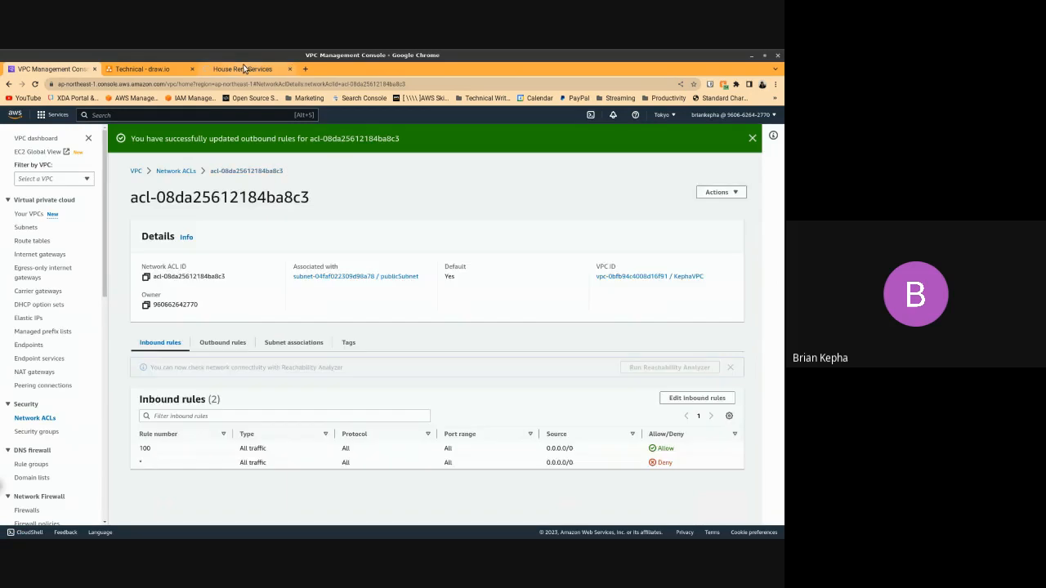
Reload the House Rent Services site to confirm it loads, then return to the ACL
{"action": "left_click", "coordinate": [243, 69]}
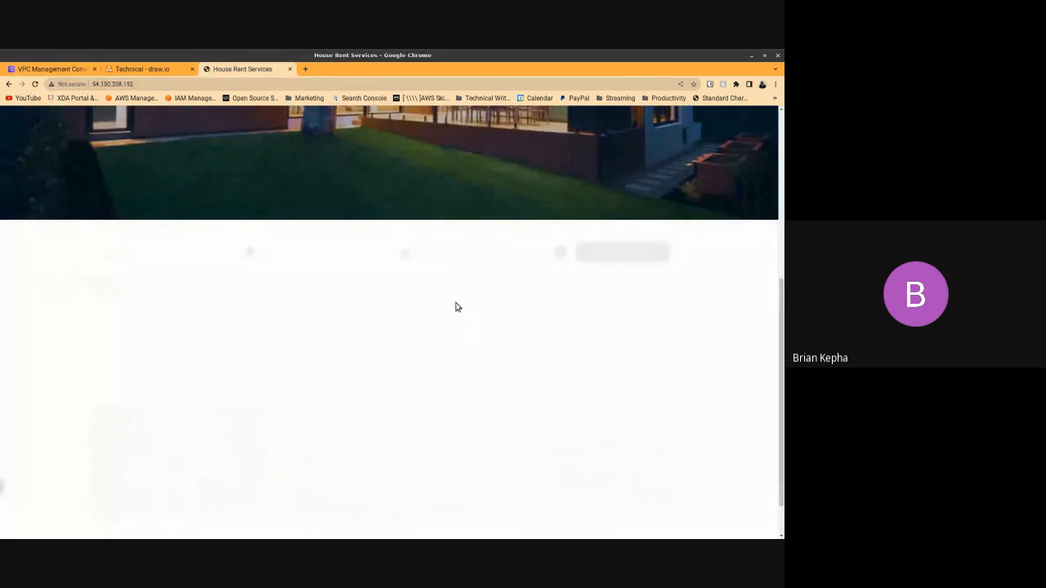
{"action": "scroll", "coordinate": [457, 308], "scroll_direction": "up", "scroll_amount": 5}
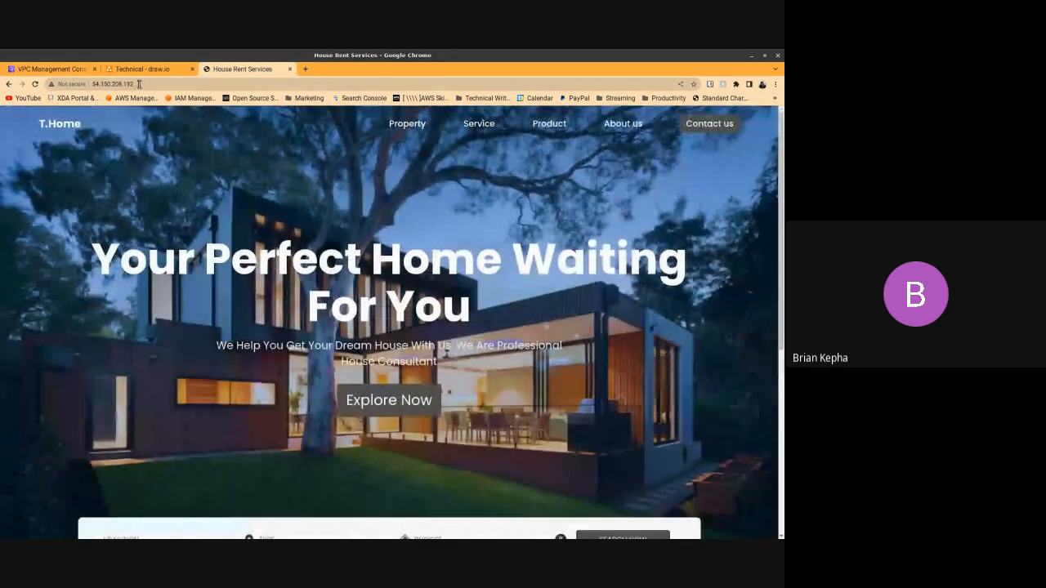
{"action": "left_click", "coordinate": [73, 71]}
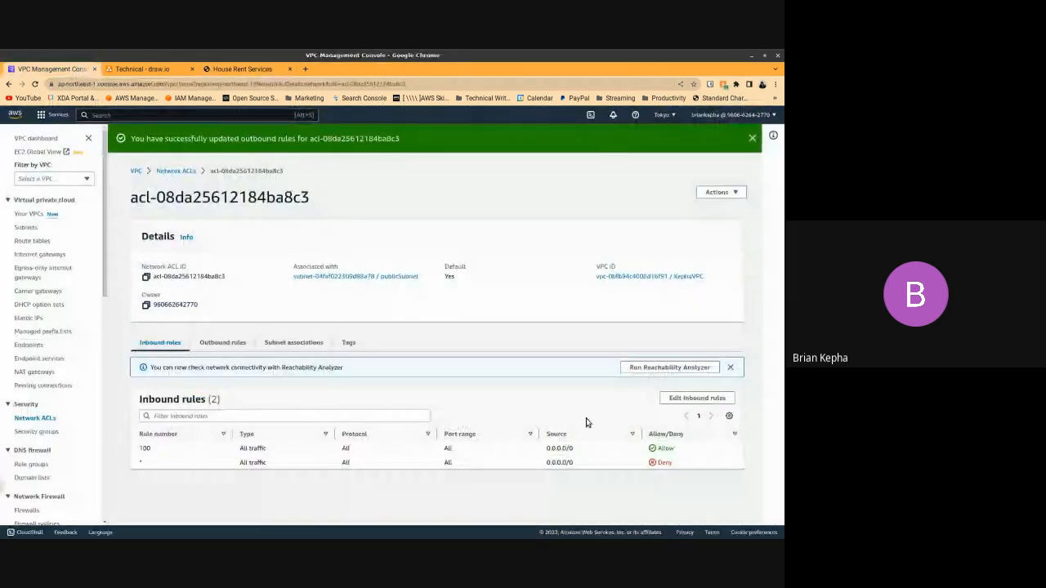
Remove the allow-all inbound rule 100 and add a new rule 100 for HTTP (80)
{"action": "left_click", "coordinate": [698, 399]}
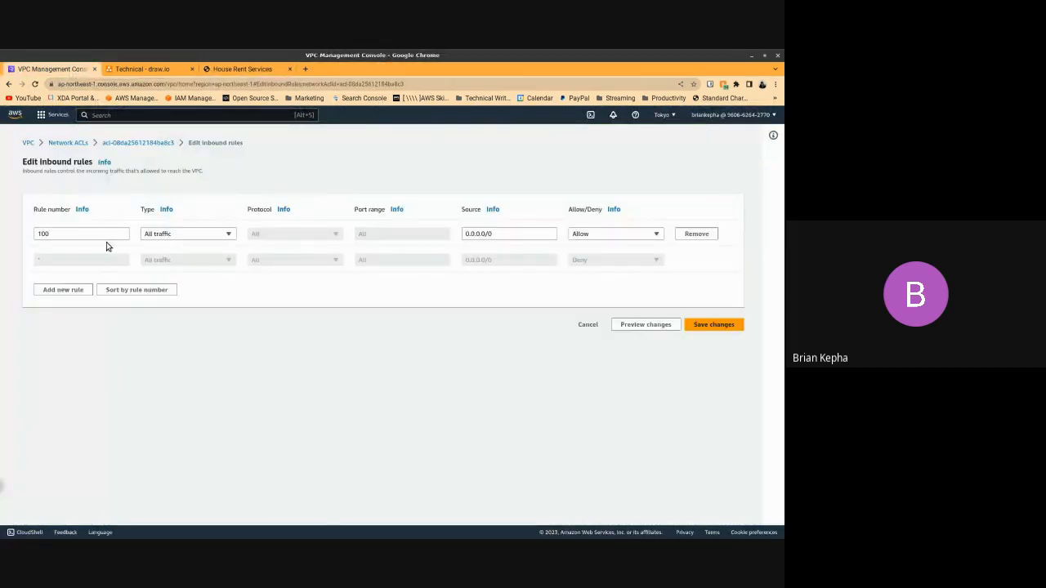
{"action": "left_click", "coordinate": [701, 235]}
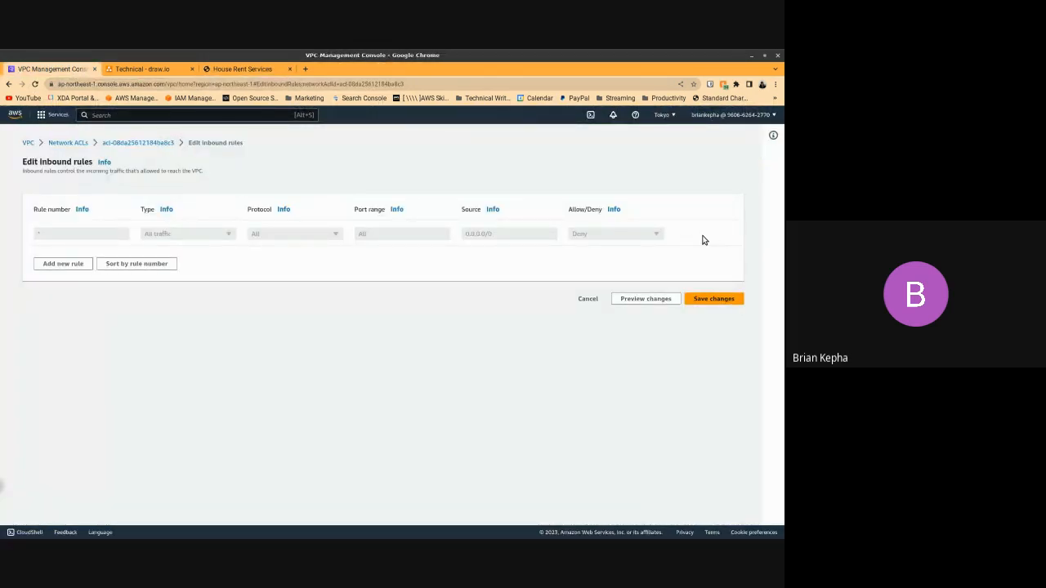
{"action": "left_click", "coordinate": [70, 263]}
{"action": "left_click", "coordinate": [93, 236]}
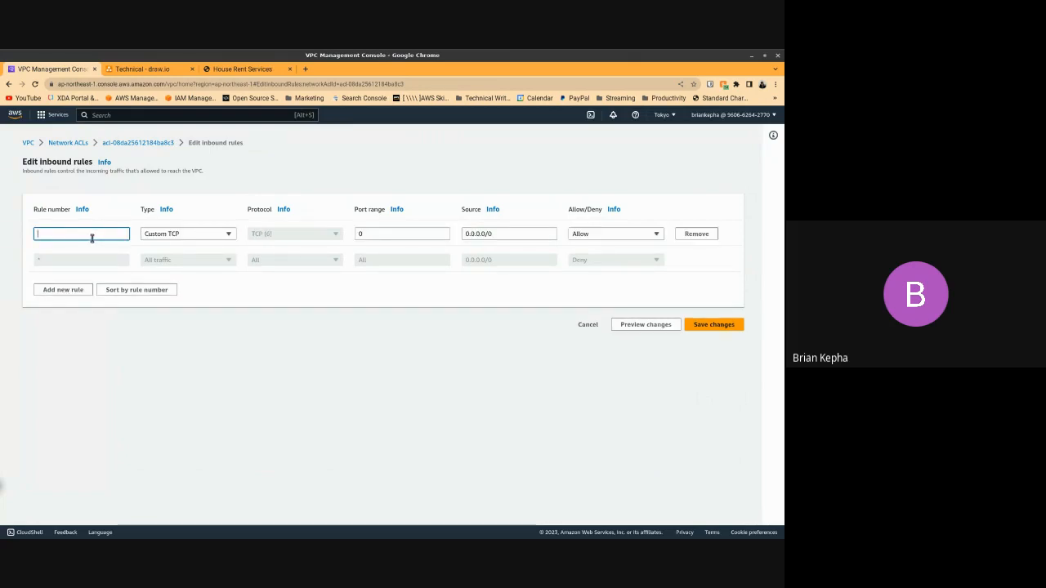
{"action": "type", "text": "100"}
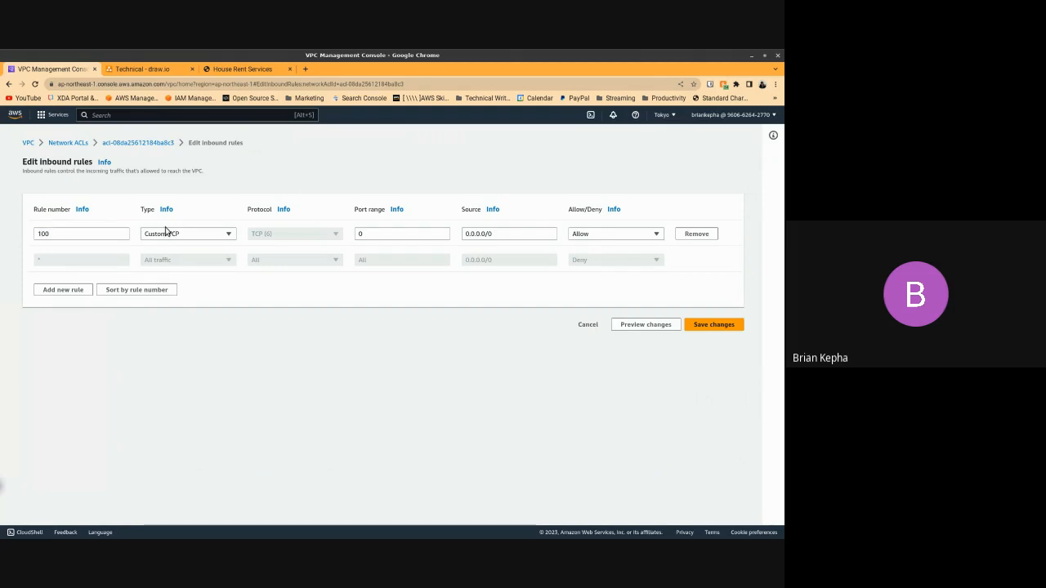
{"action": "left_click", "coordinate": [167, 233]}
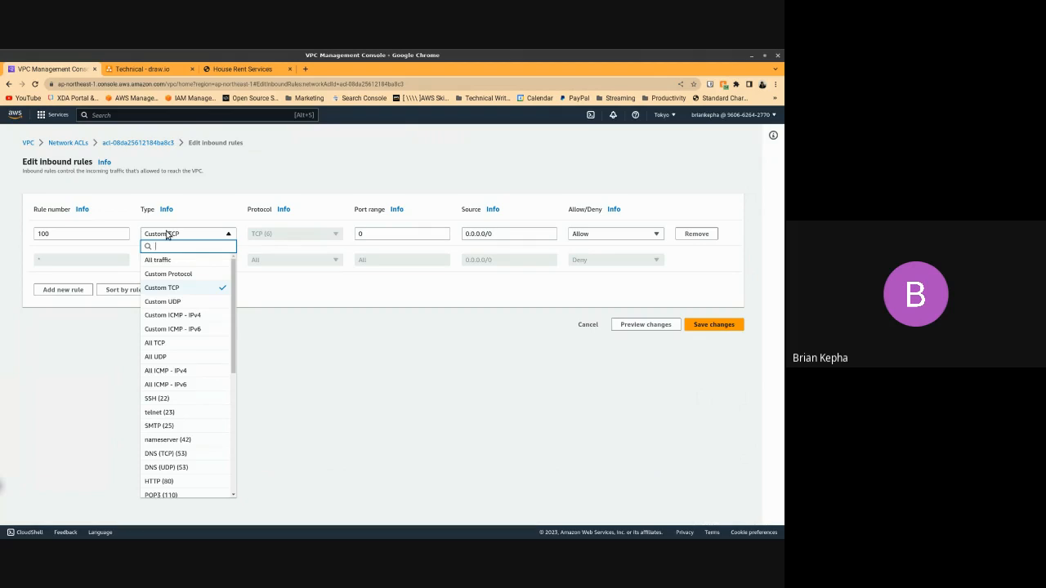
{"action": "type", "text": "http"}
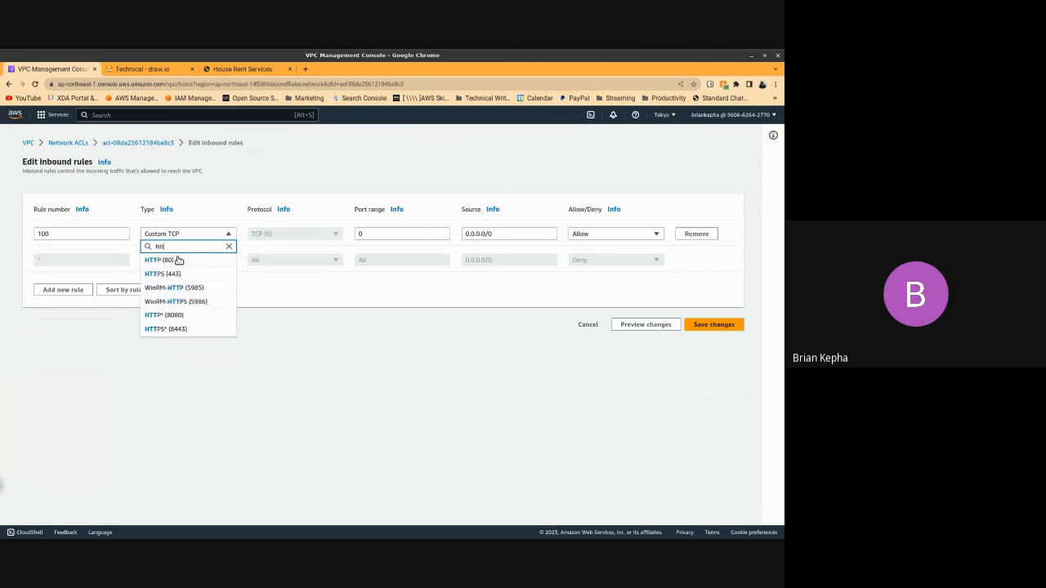
{"action": "left_click", "coordinate": [174, 260]}
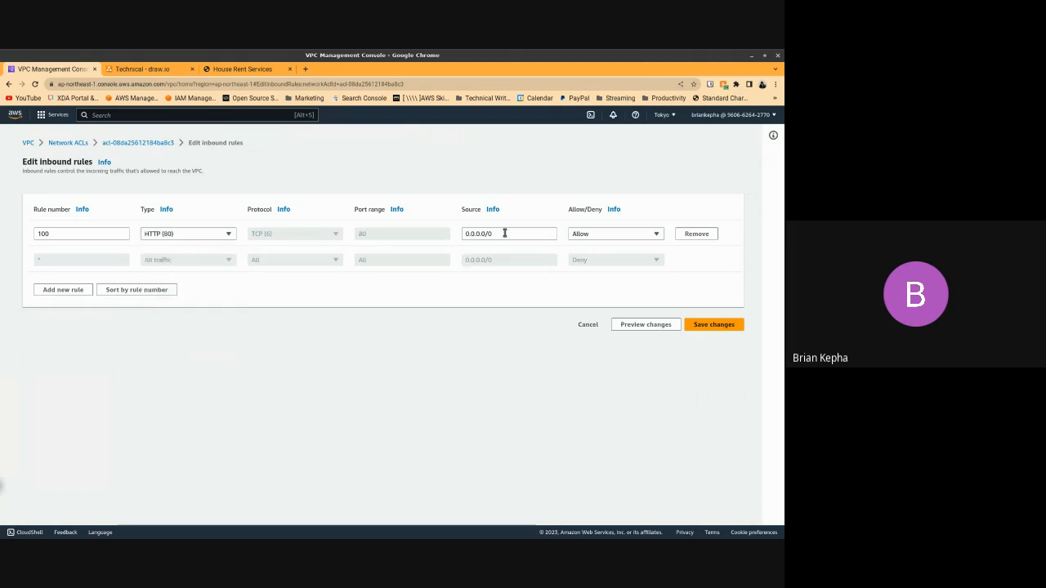
Add inbound rule 101 for HTTPS (443)
{"action": "left_click", "coordinate": [72, 290]}
{"action": "left_click", "coordinate": [74, 260]}
{"action": "type", "text": "1"}
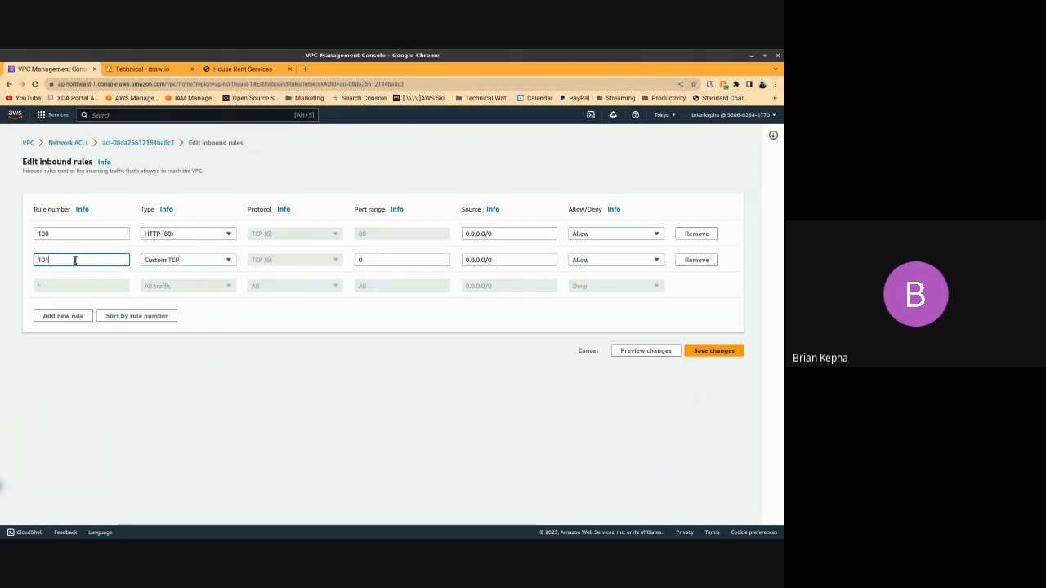
{"action": "type", "text": "01"}
{"action": "left_click", "coordinate": [188, 265]}
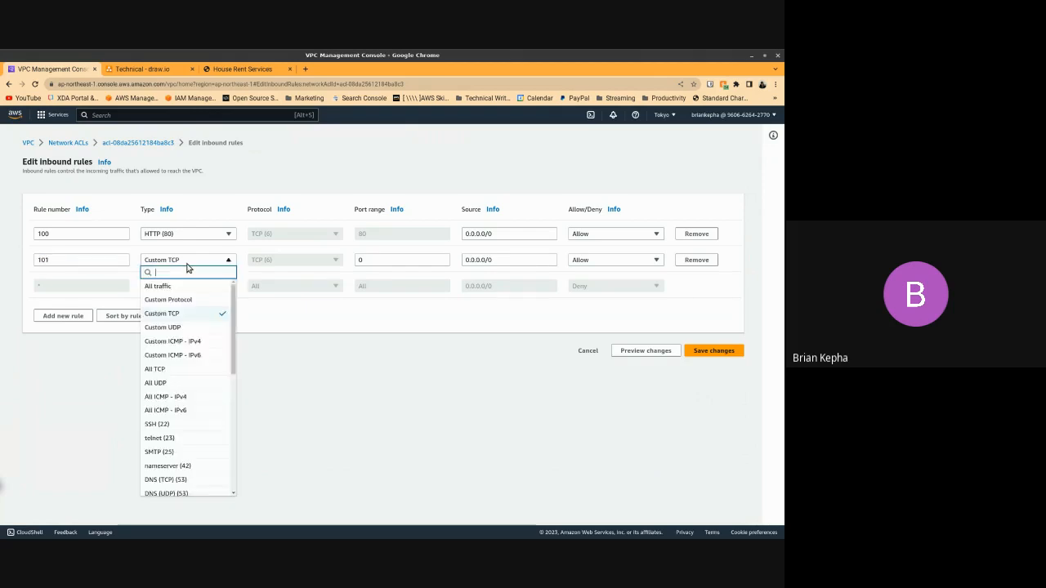
{"action": "type", "text": "https"}
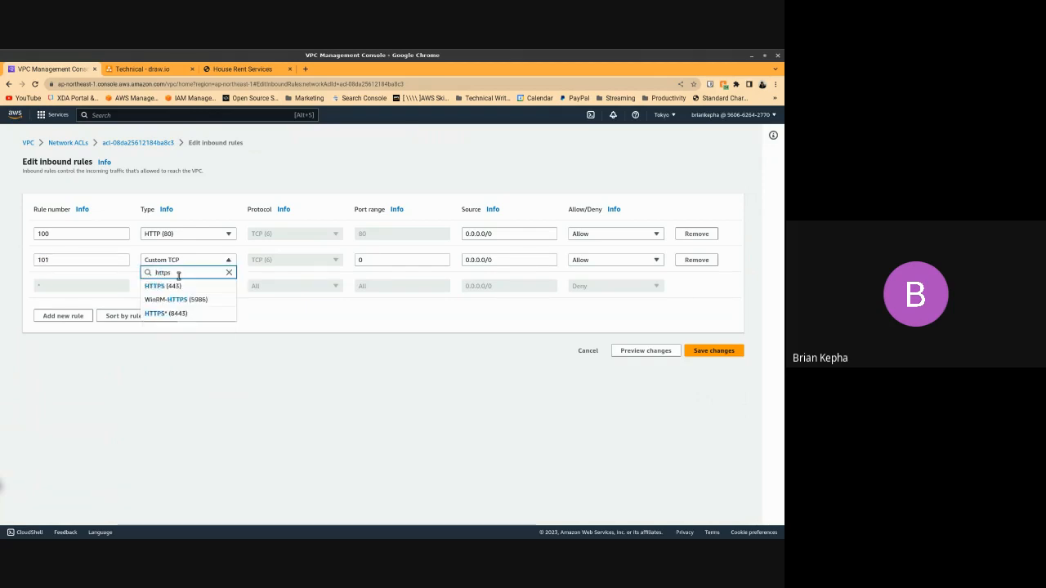
{"action": "left_click", "coordinate": [179, 286]}
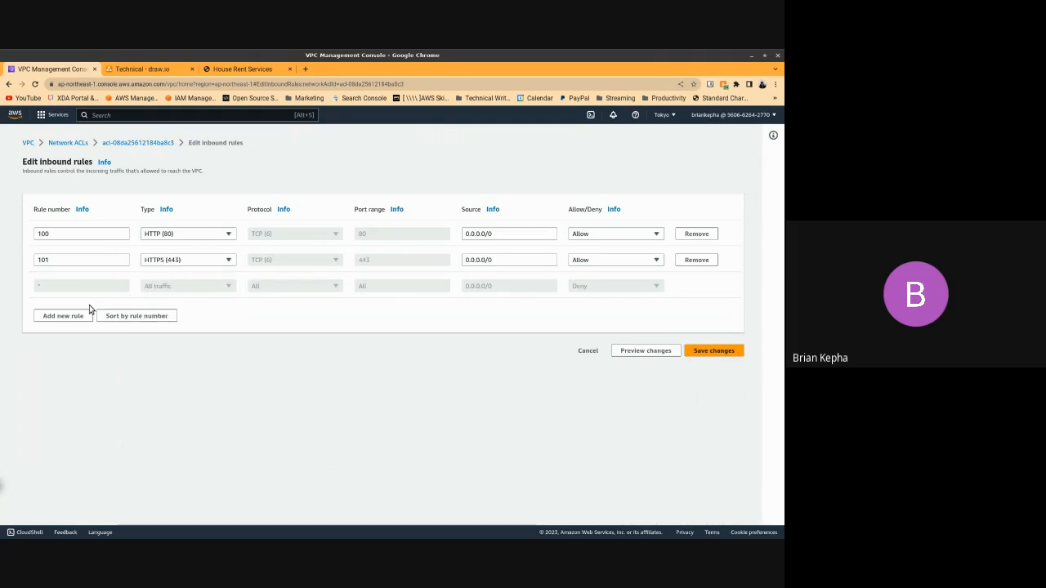
Add inbound rule 103 for SSH (22) and save the inbound rules
{"action": "left_click", "coordinate": [63, 315]}
{"action": "left_click", "coordinate": [80, 286]}
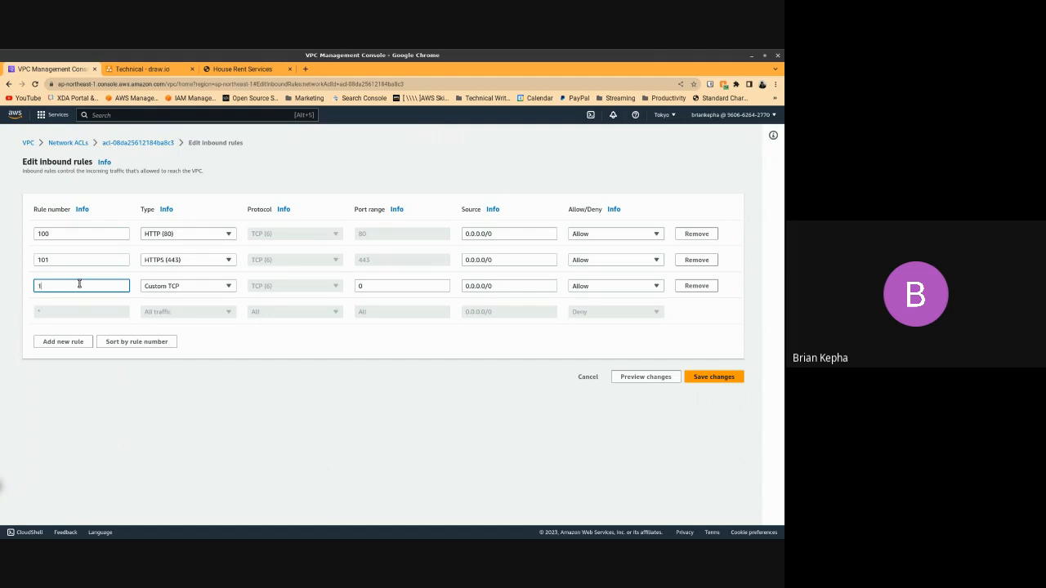
{"action": "left_click", "coordinate": [209, 287]}
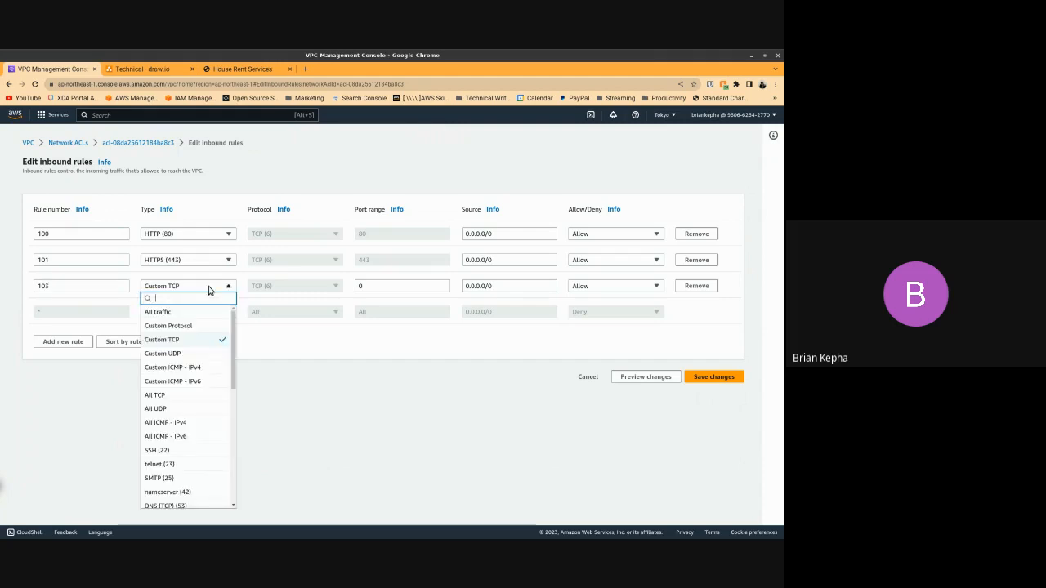
{"action": "type", "text": "ssh"}
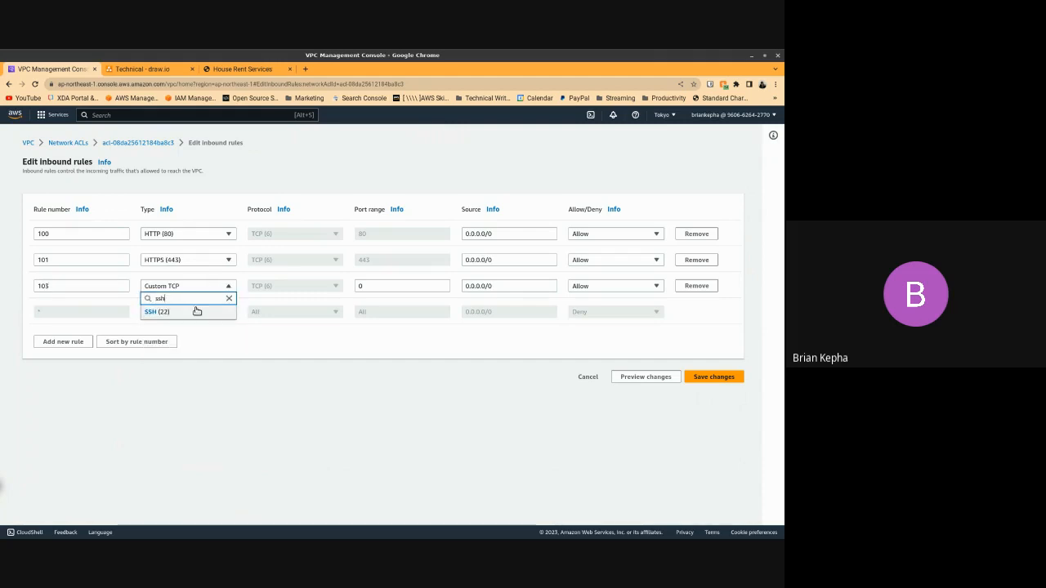
{"action": "left_click", "coordinate": [196, 311]}
{"action": "left_click", "coordinate": [701, 380]}
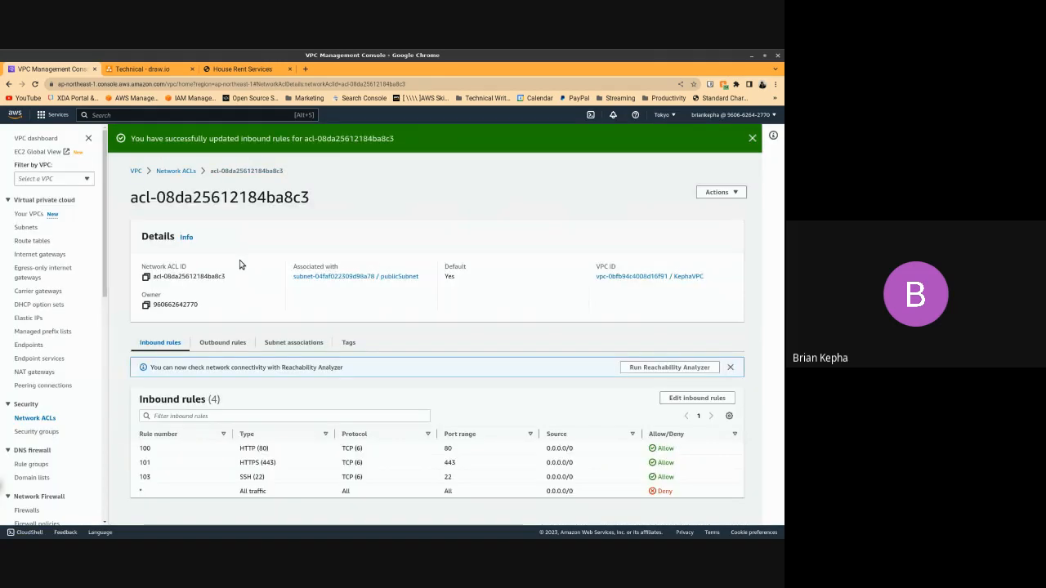
Remove the allow-all outbound rule 100 and add a new rule 100 for HTTP (80)
{"action": "left_click", "coordinate": [225, 347]}
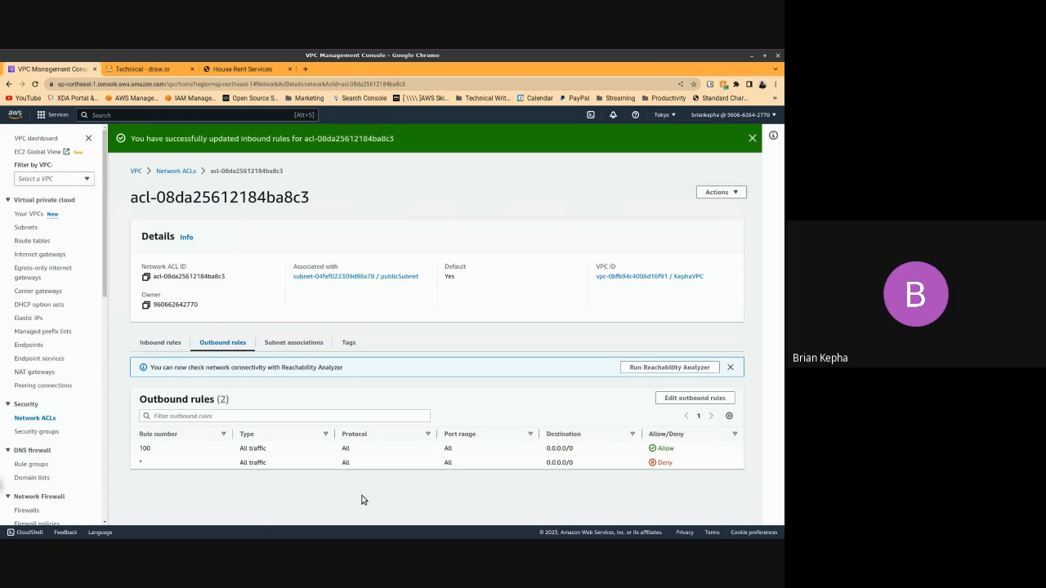
{"action": "left_click", "coordinate": [694, 398]}
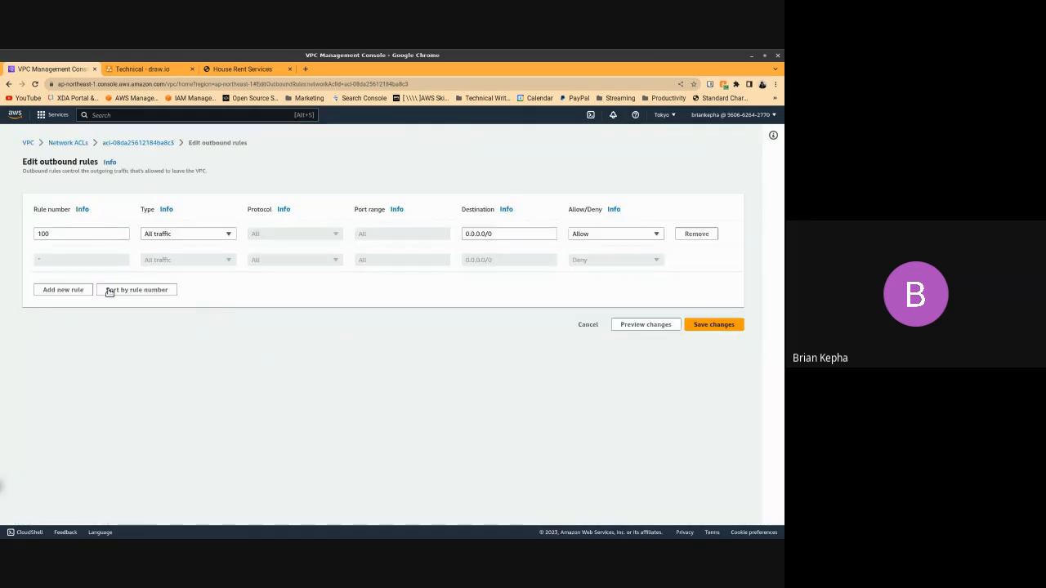
{"action": "left_click", "coordinate": [696, 234]}
{"action": "left_click", "coordinate": [76, 264]}
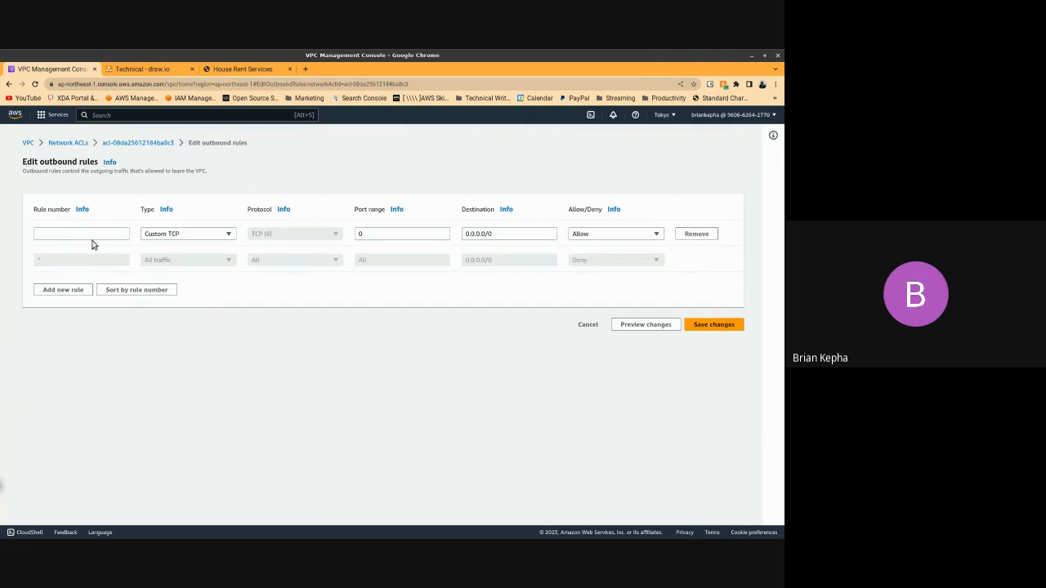
{"action": "left_click", "coordinate": [93, 234]}
{"action": "type", "text": "100"}
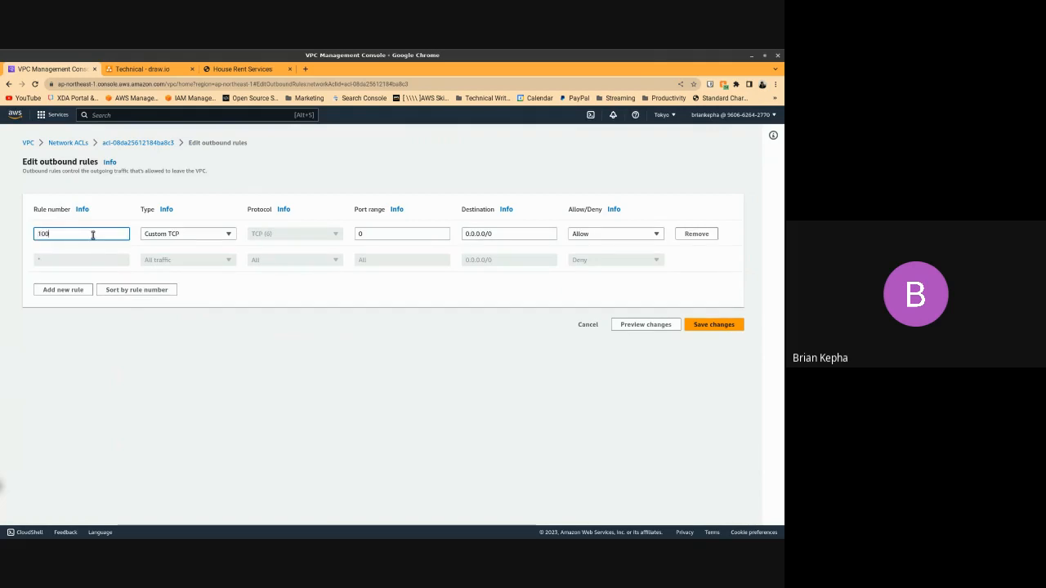
{"action": "left_click", "coordinate": [176, 235]}
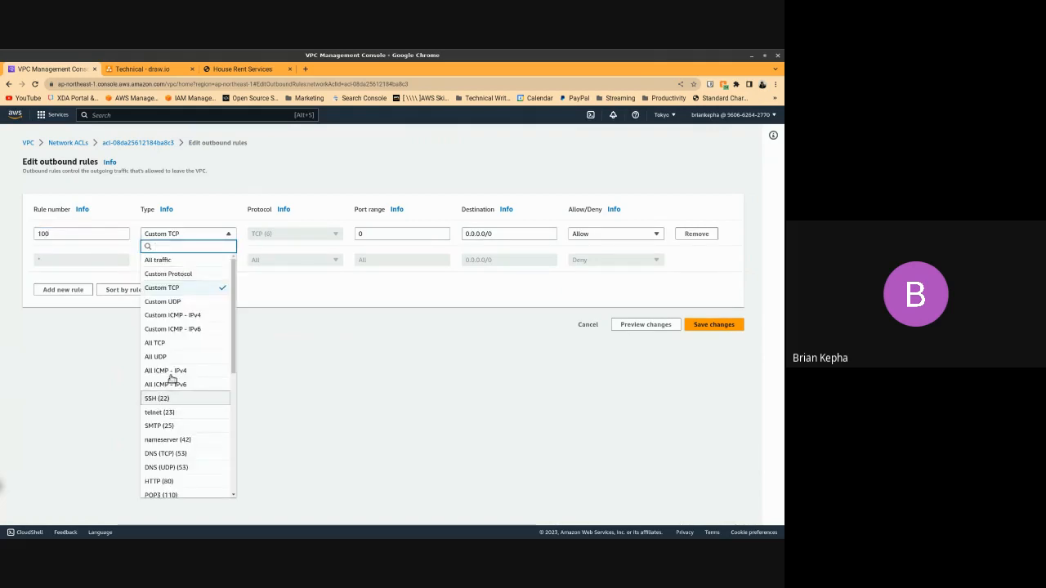
{"action": "type", "text": "ht"}
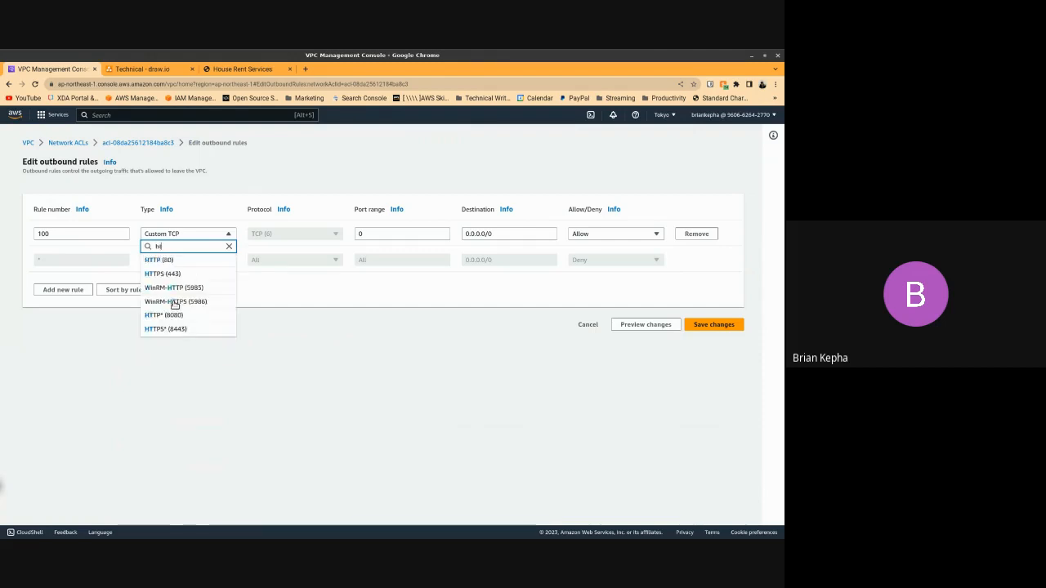
{"action": "left_click", "coordinate": [162, 260]}
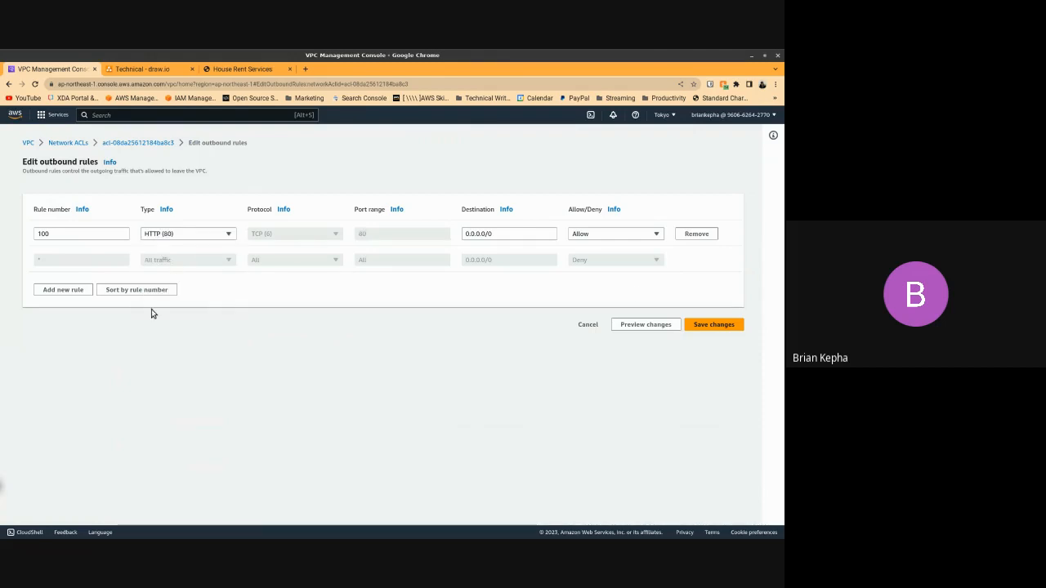
Add outbound rule 101 for HTTPS (443)
{"action": "left_click", "coordinate": [82, 289]}
{"action": "left_click", "coordinate": [88, 261]}
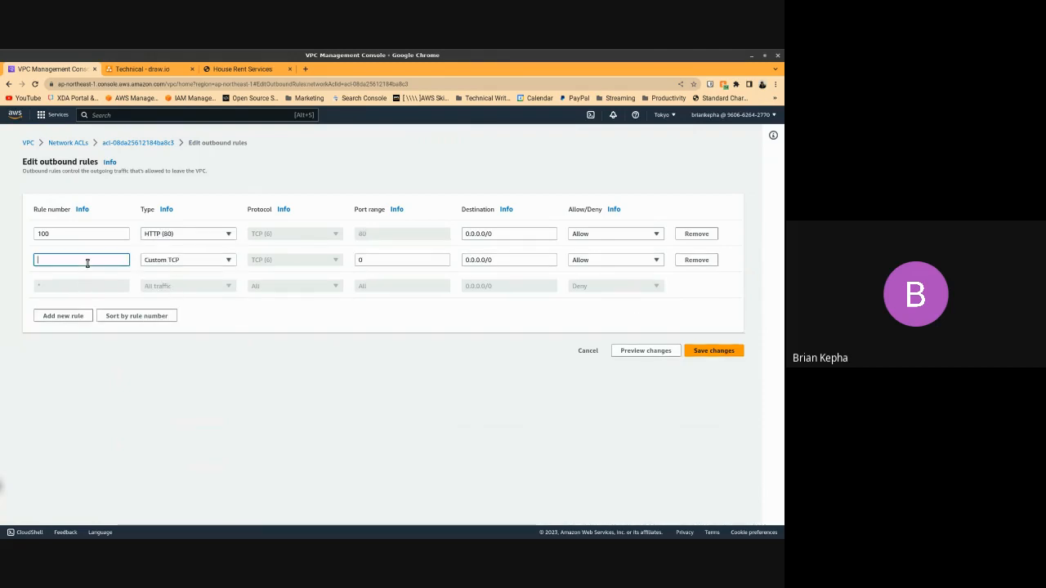
{"action": "left_click", "coordinate": [178, 261]}
{"action": "type", "text": "http"}
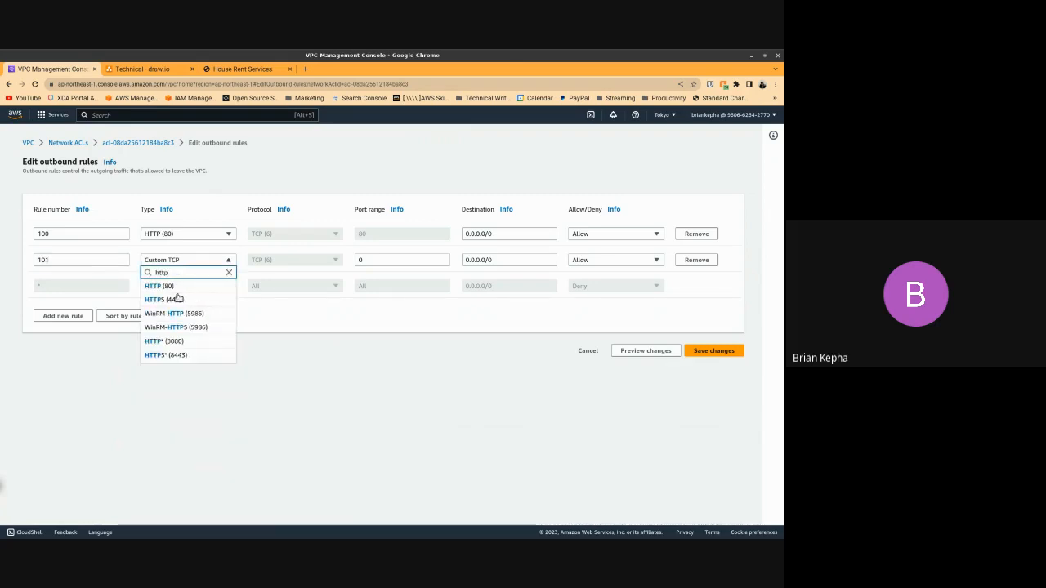
{"action": "left_click", "coordinate": [177, 299]}
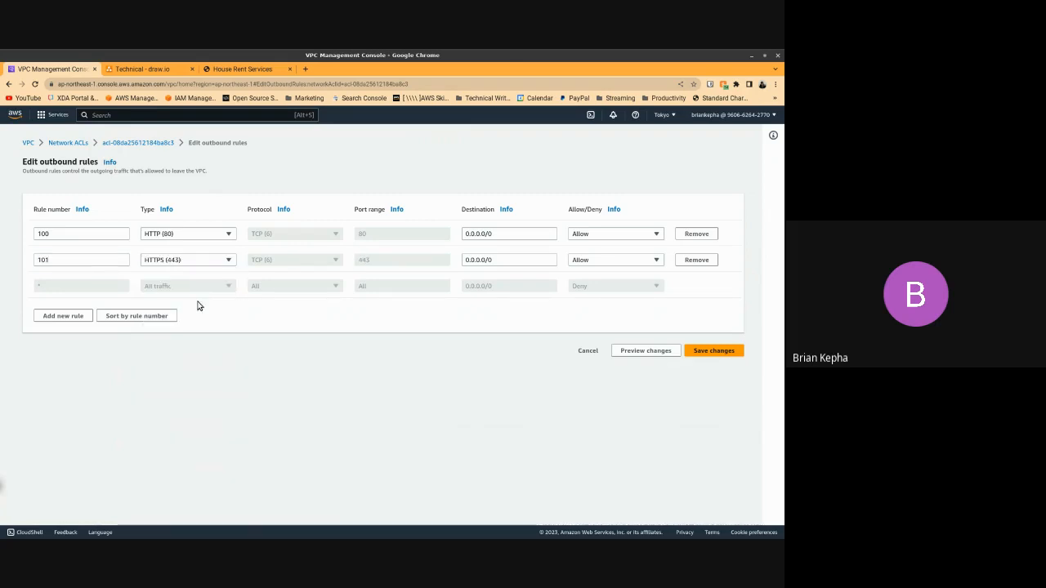
Add outbound rule 102 for SSH (22) and save the outbound rules
{"action": "left_click", "coordinate": [63, 316]}
{"action": "left_click", "coordinate": [69, 288]}
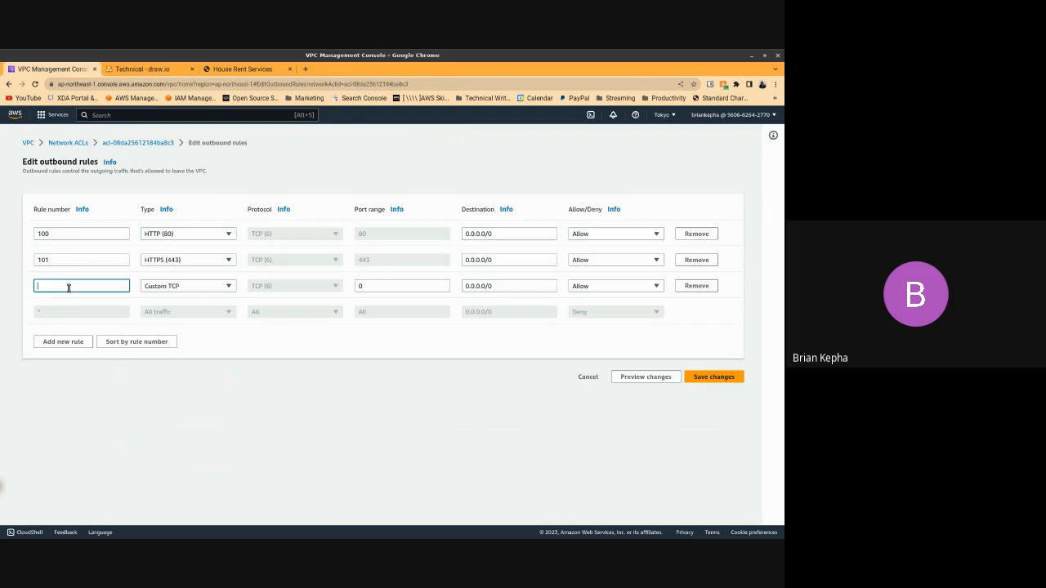
{"action": "type", "text": "102"}
{"action": "left_click", "coordinate": [204, 291]}
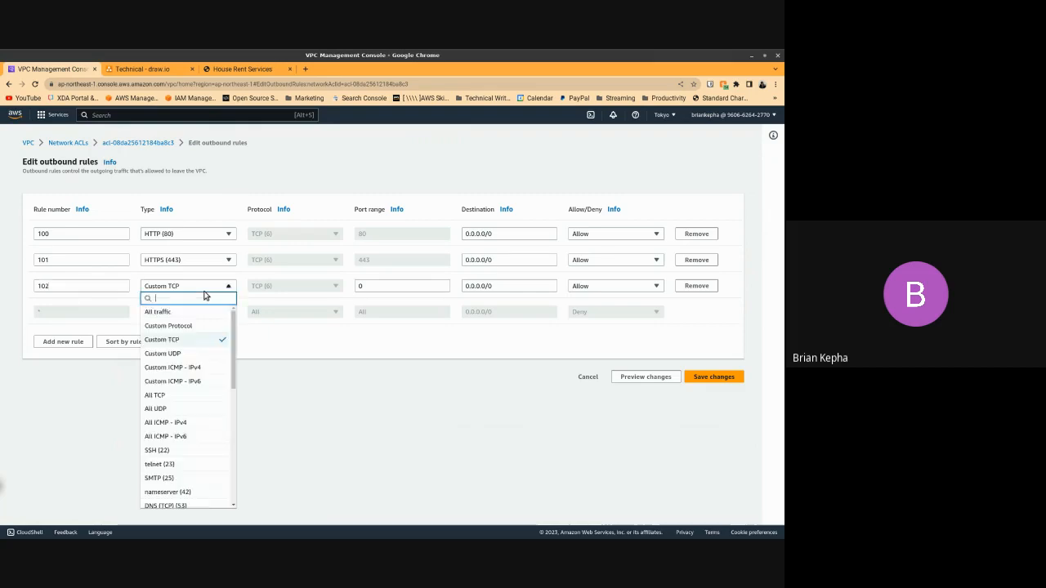
{"action": "type", "text": "ssh"}
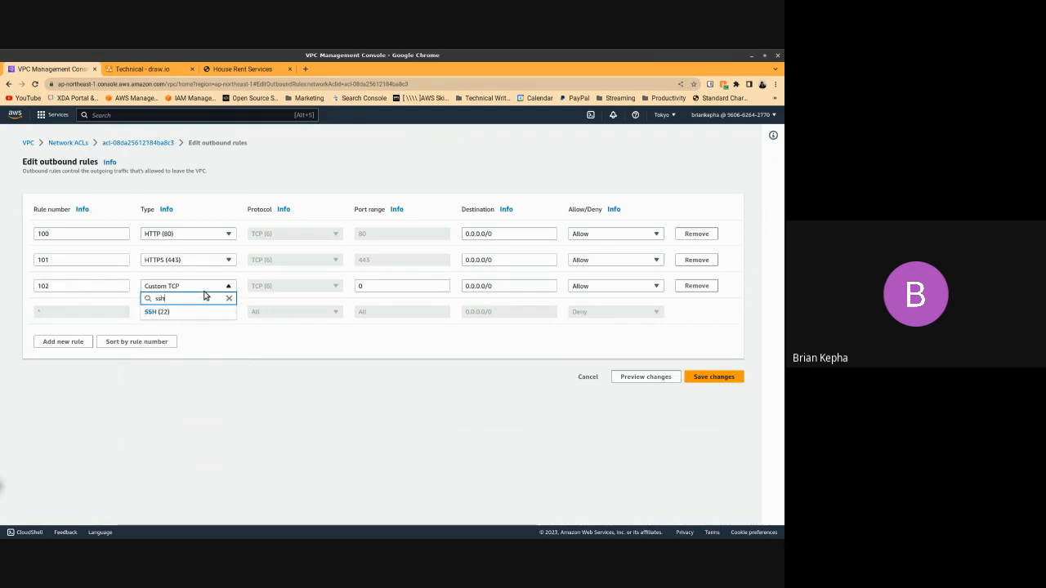
{"action": "left_click", "coordinate": [200, 311]}
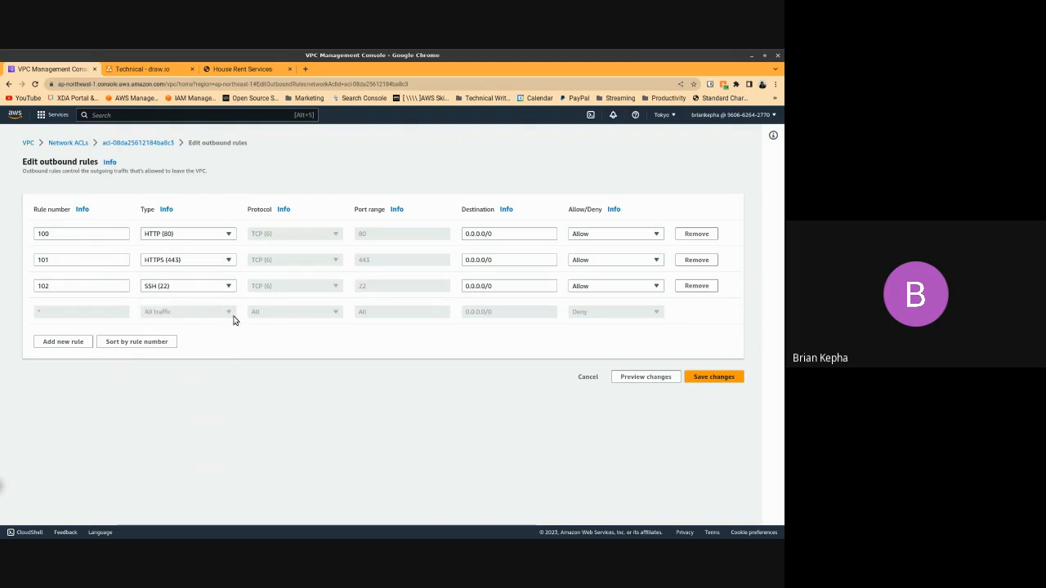
{"action": "left_click", "coordinate": [713, 377]}
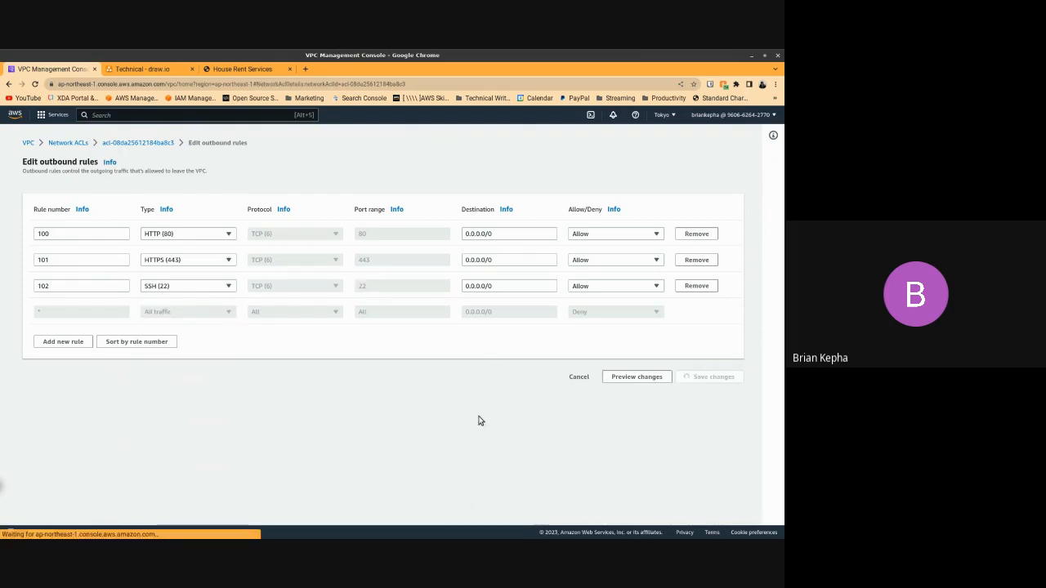
Test whether the T.Home website still loads and review the saved outbound rules
{"action": "left_click", "coordinate": [242, 69]}
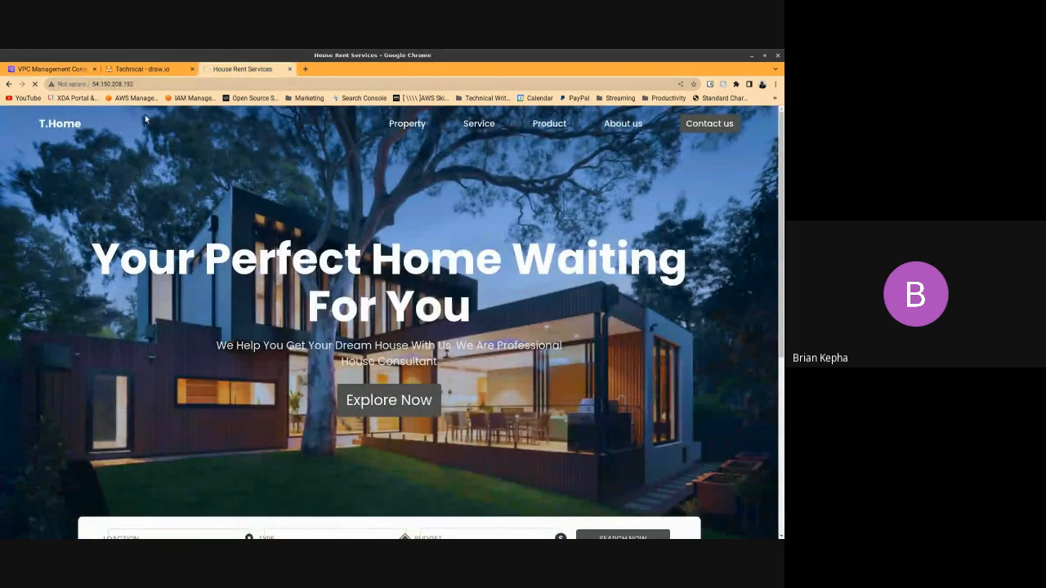
{"action": "left_click", "coordinate": [55, 70]}
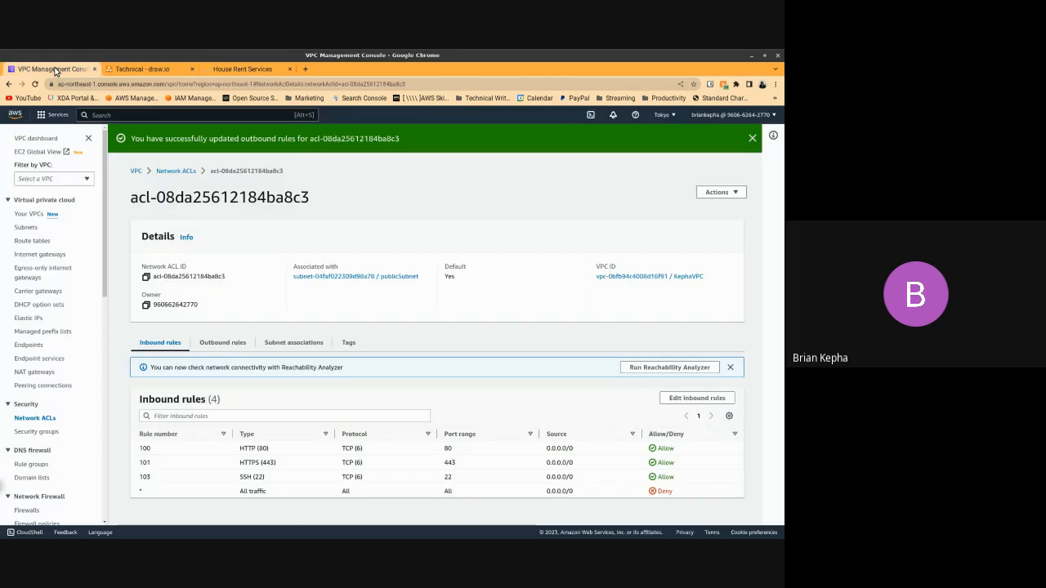
{"action": "left_click", "coordinate": [237, 69]}
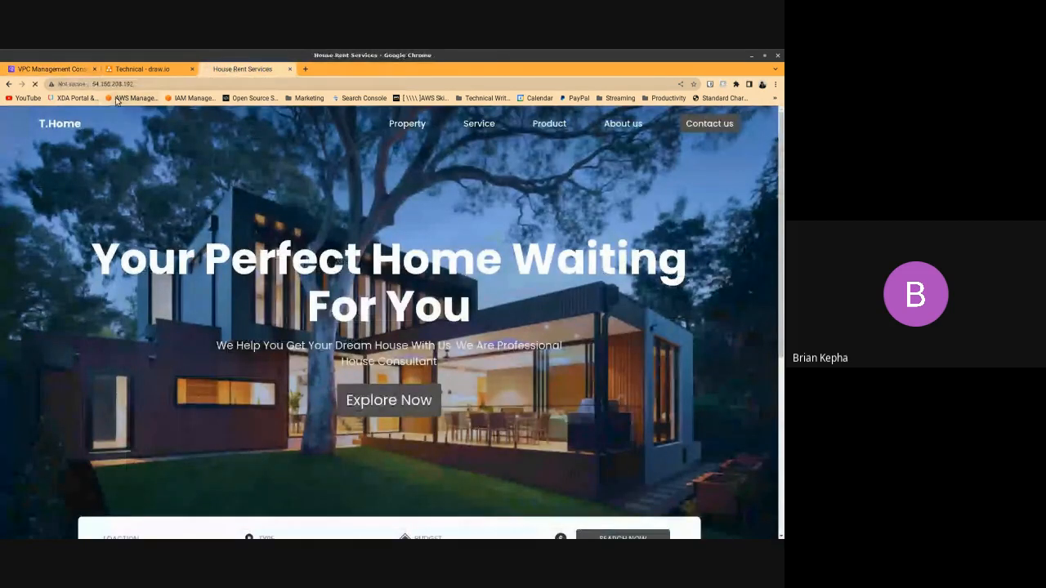
{"action": "left_click", "coordinate": [54, 70]}
{"action": "left_click", "coordinate": [229, 70]}
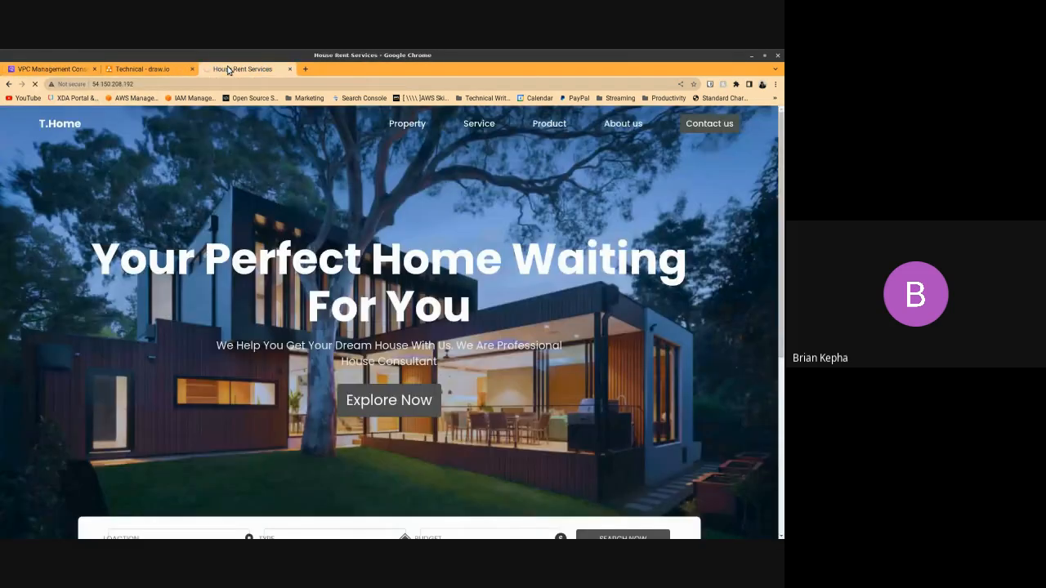
{"action": "left_click", "coordinate": [43, 70]}
{"action": "left_click", "coordinate": [241, 70]}
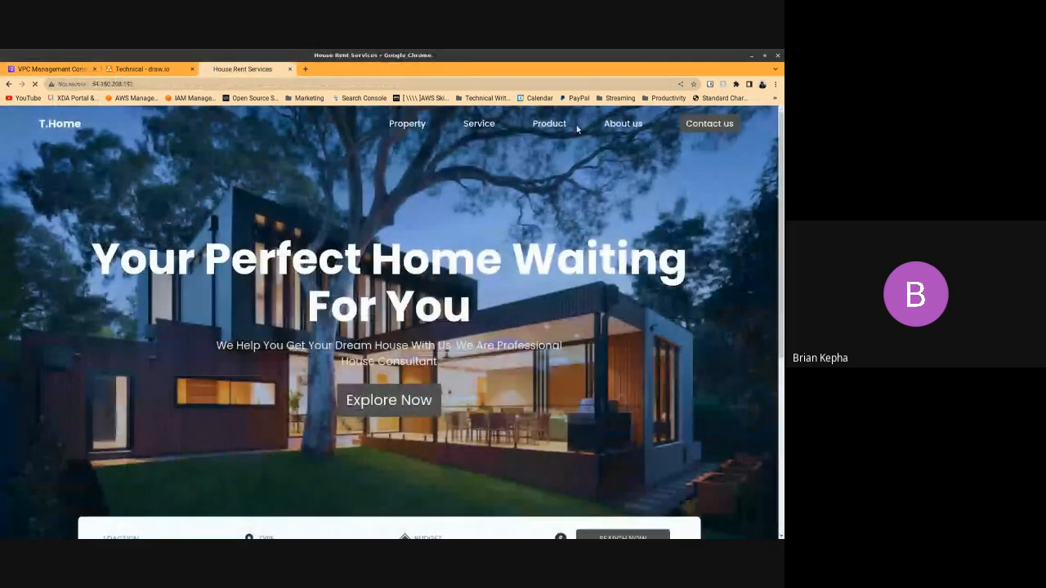
{"action": "left_click", "coordinate": [59, 70]}
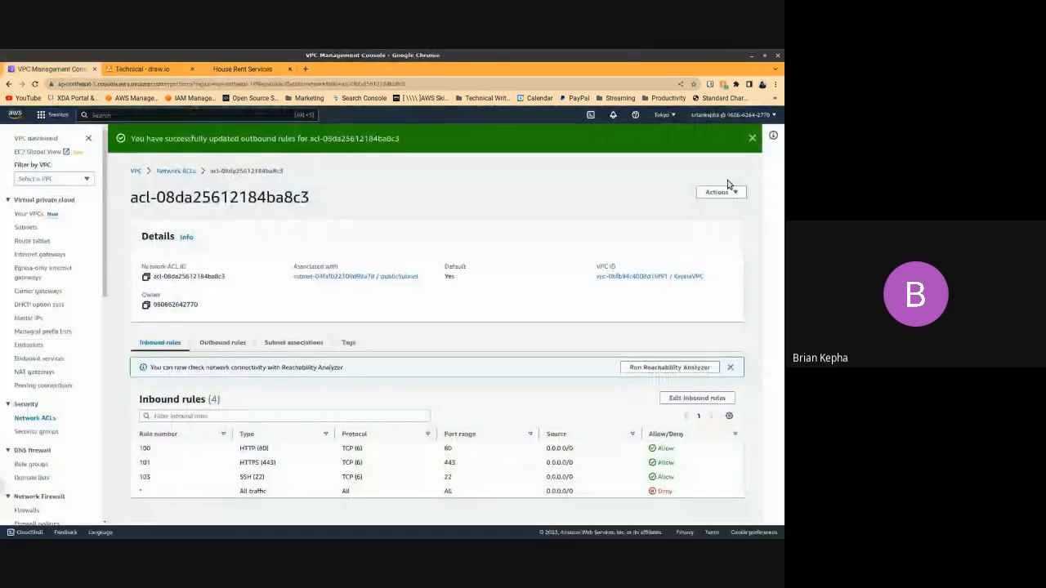
{"action": "left_click", "coordinate": [752, 138]}
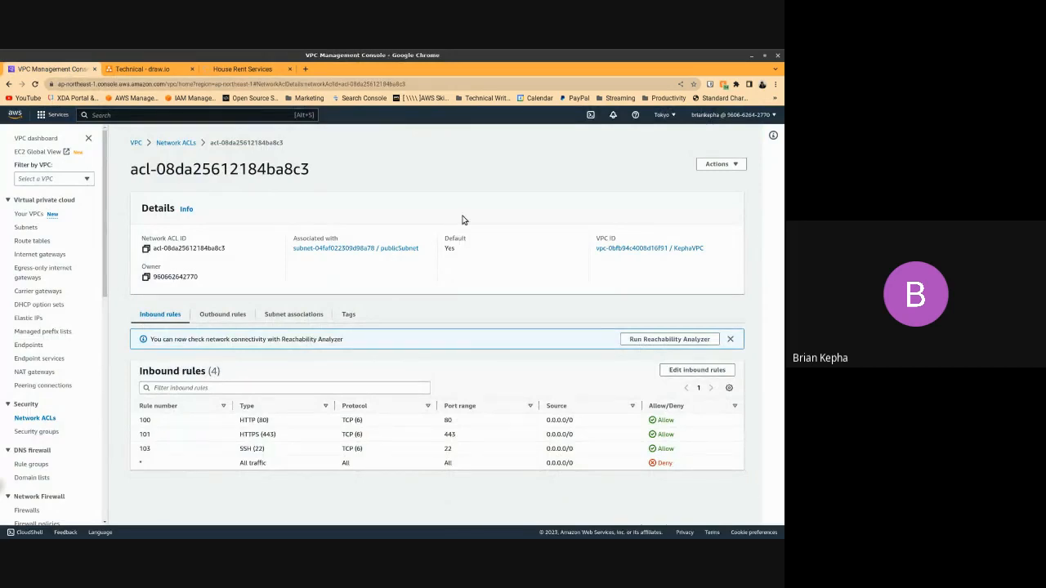
{"action": "left_click", "coordinate": [222, 314]}
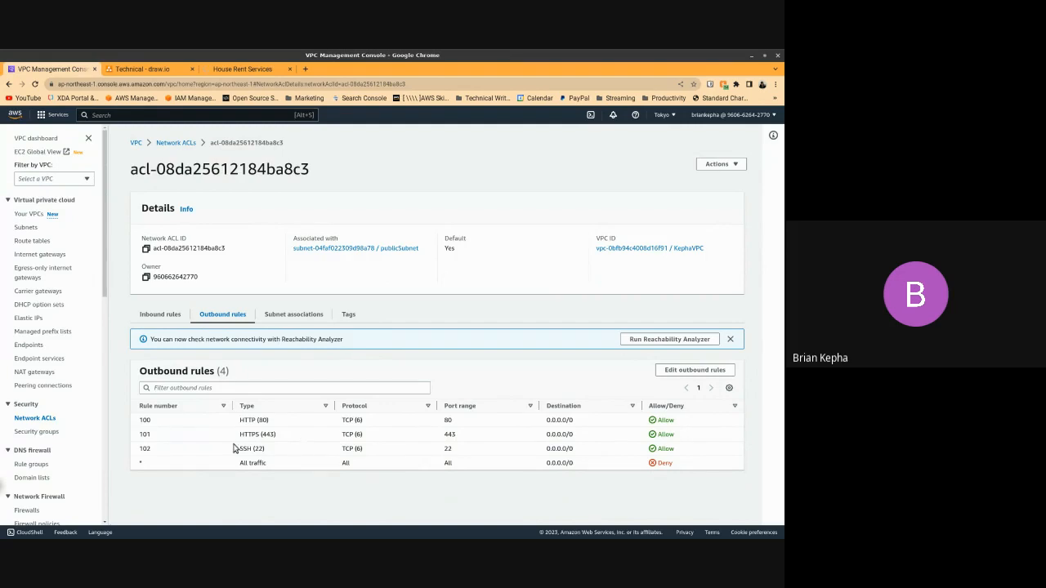
{"action": "left_click", "coordinate": [242, 69]}
{"action": "left_click", "coordinate": [51, 68]}
Renumber the outbound HTTP, HTTPS and SSH rules from 100/101/102 to 200/201/202 and save
{"action": "left_click", "coordinate": [695, 369]}
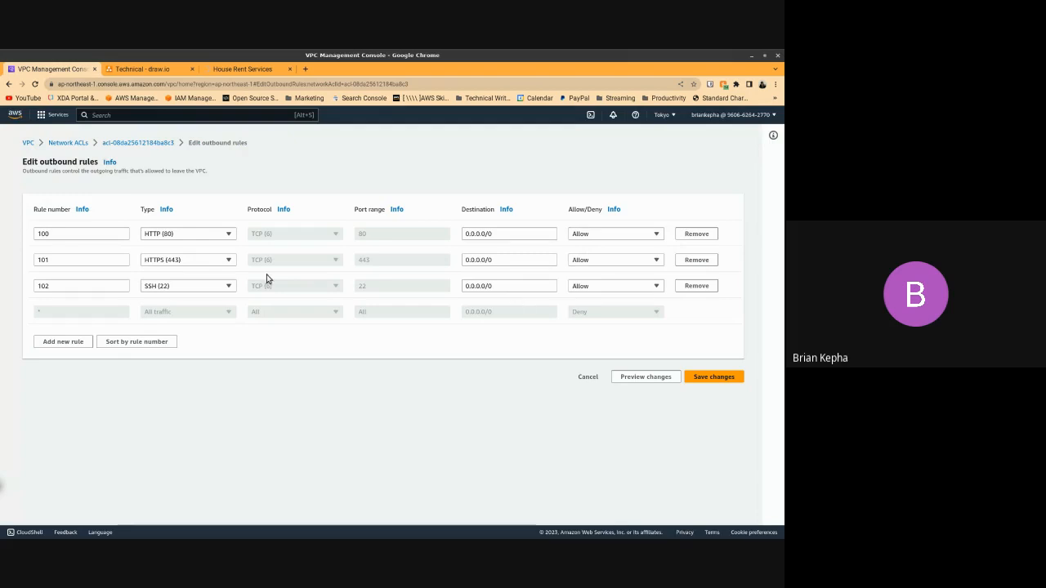
{"action": "left_click", "coordinate": [54, 236]}
{"action": "type", "text": "00"}
{"action": "left_click", "coordinate": [68, 256]}
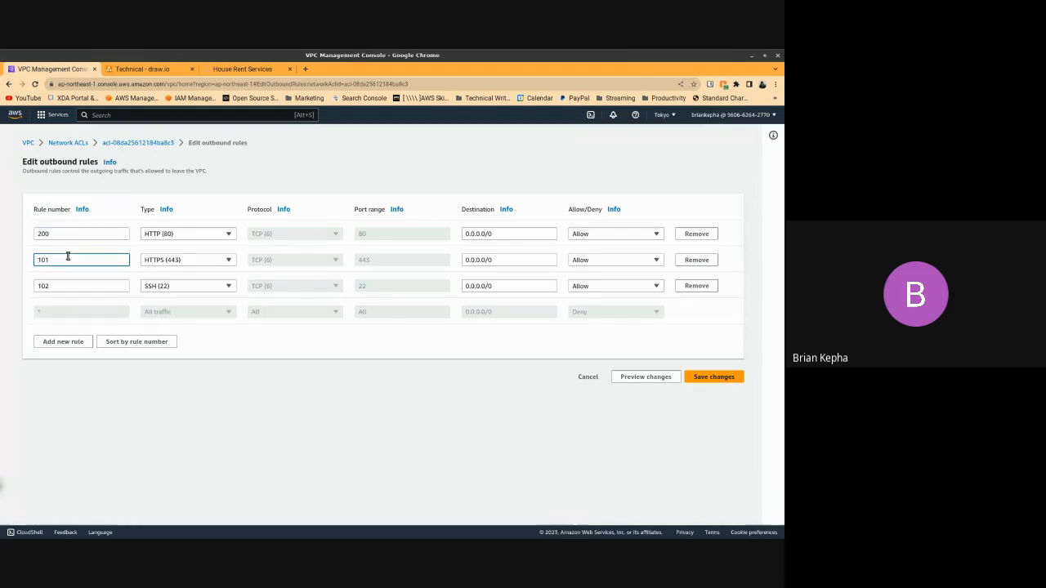
{"action": "key", "text": "BackSpace"}
{"action": "key", "text": "BackSpace"}
{"action": "type", "text": "200"}
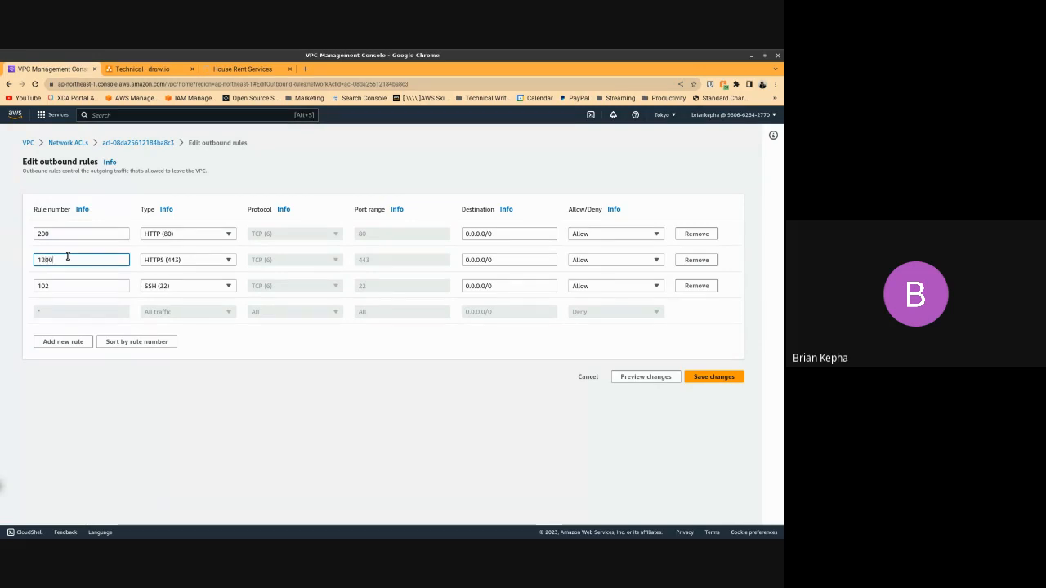
{"action": "key", "text": "BackSpace"}
{"action": "type", "text": "20"}
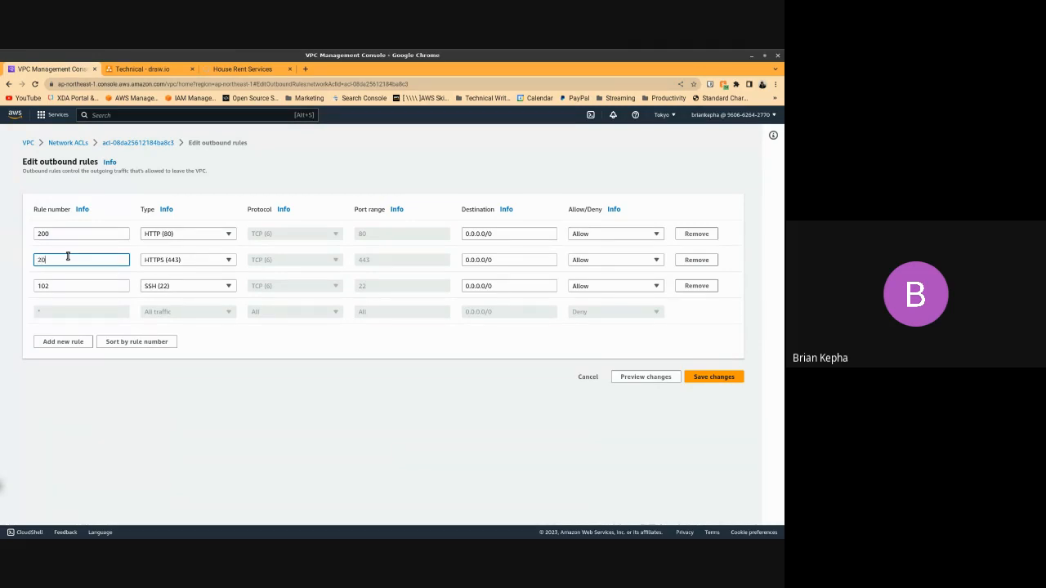
{"action": "type", "text": "1"}
{"action": "left_click", "coordinate": [55, 287]}
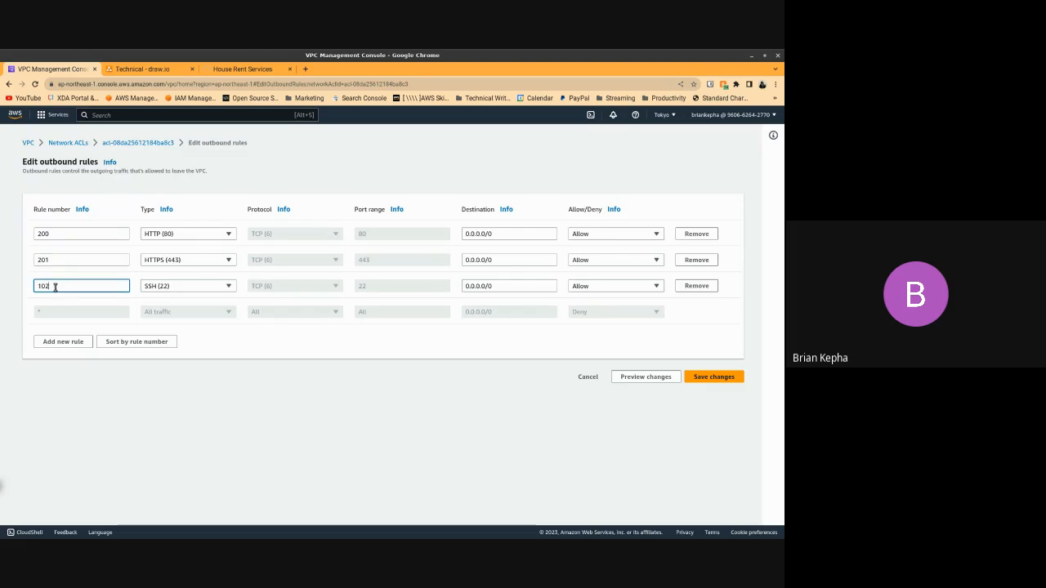
{"action": "key", "text": "BackSpace"}
{"action": "type", "text": "203"}
{"action": "key", "text": "BackSpace"}
{"action": "type", "text": "2"}
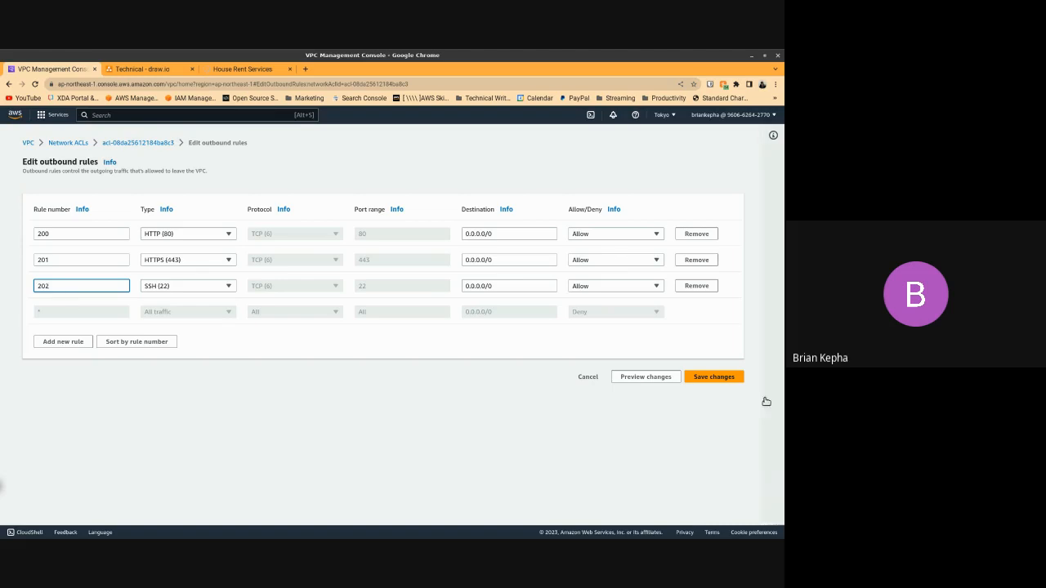
{"action": "left_click", "coordinate": [713, 379]}
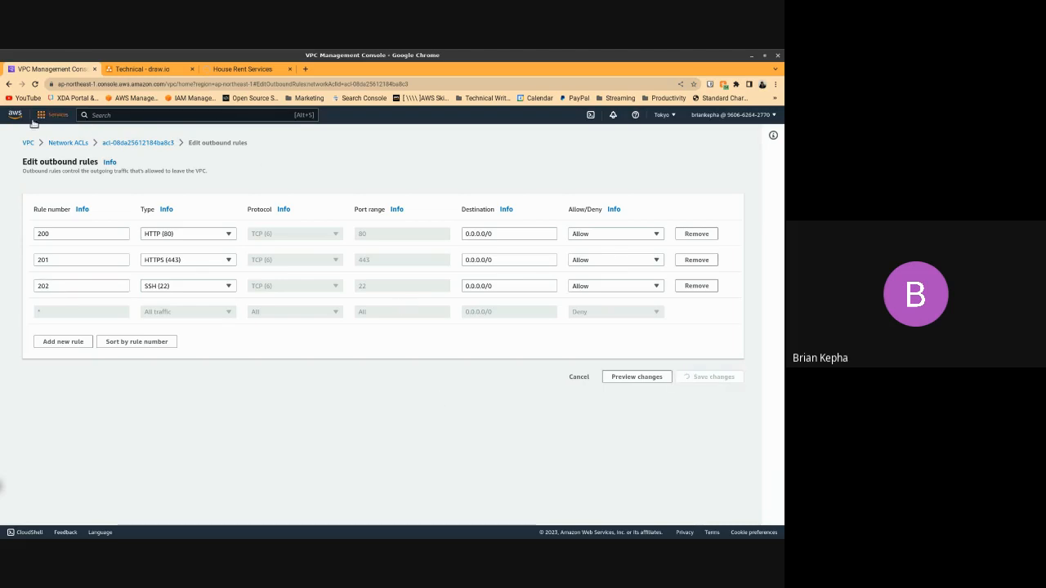
Reload the T.Home site to test access, glance at the VPC diagram, and dismiss the update notice
{"action": "left_click", "coordinate": [269, 71]}
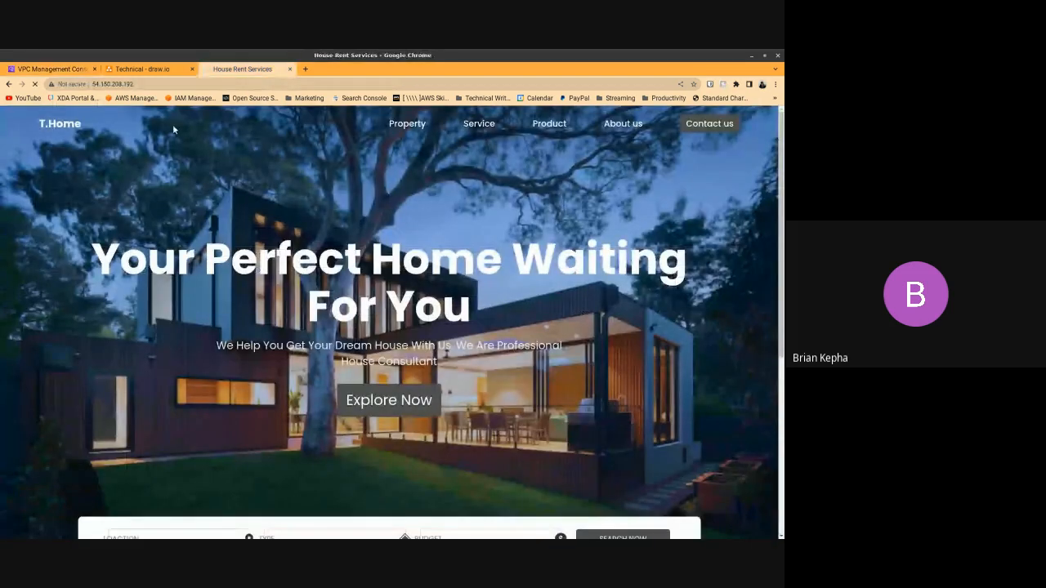
{"action": "left_click", "coordinate": [31, 84]}
{"action": "left_click", "coordinate": [34, 85]}
{"action": "left_click", "coordinate": [131, 72]}
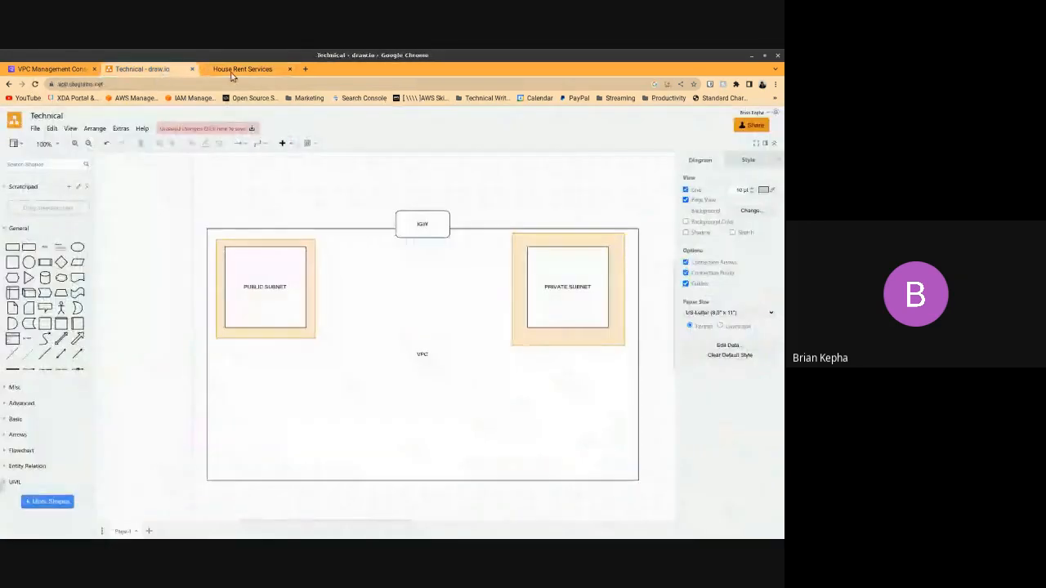
{"action": "left_click", "coordinate": [235, 74]}
{"action": "left_click", "coordinate": [75, 72]}
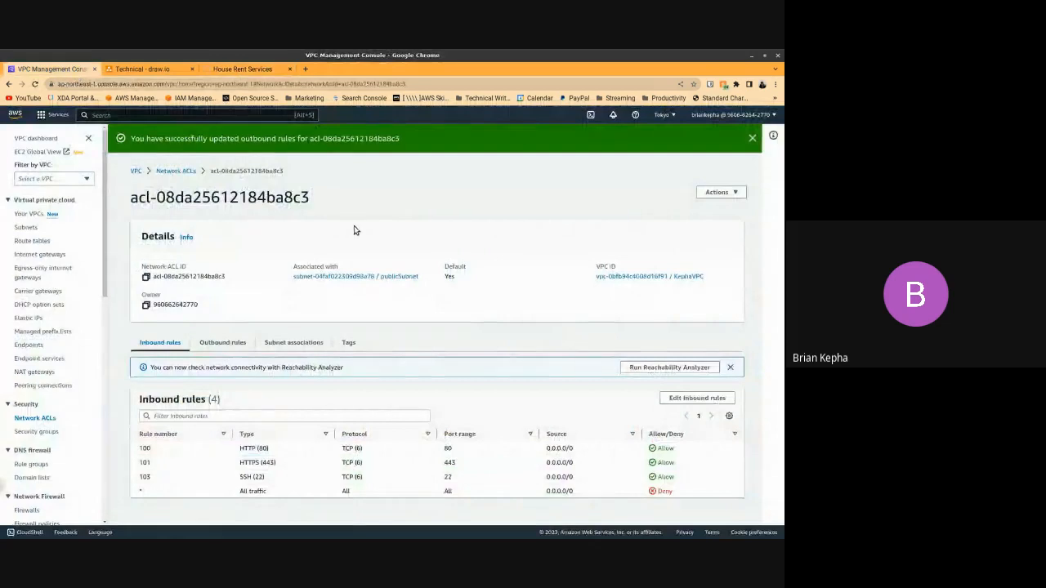
{"action": "left_click", "coordinate": [752, 138]}
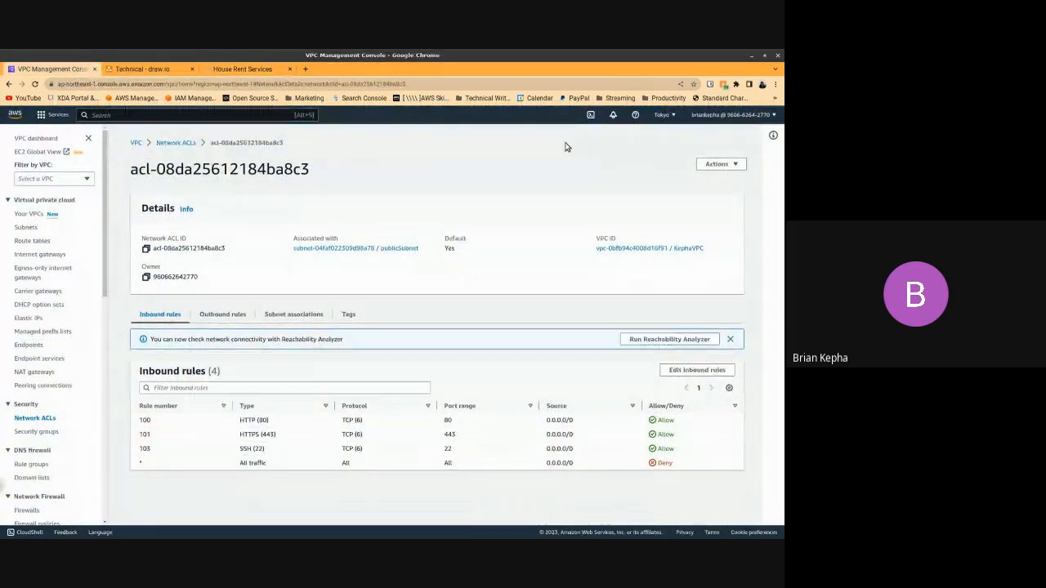
{"action": "left_click", "coordinate": [243, 69]}
{"action": "left_click", "coordinate": [143, 69]}
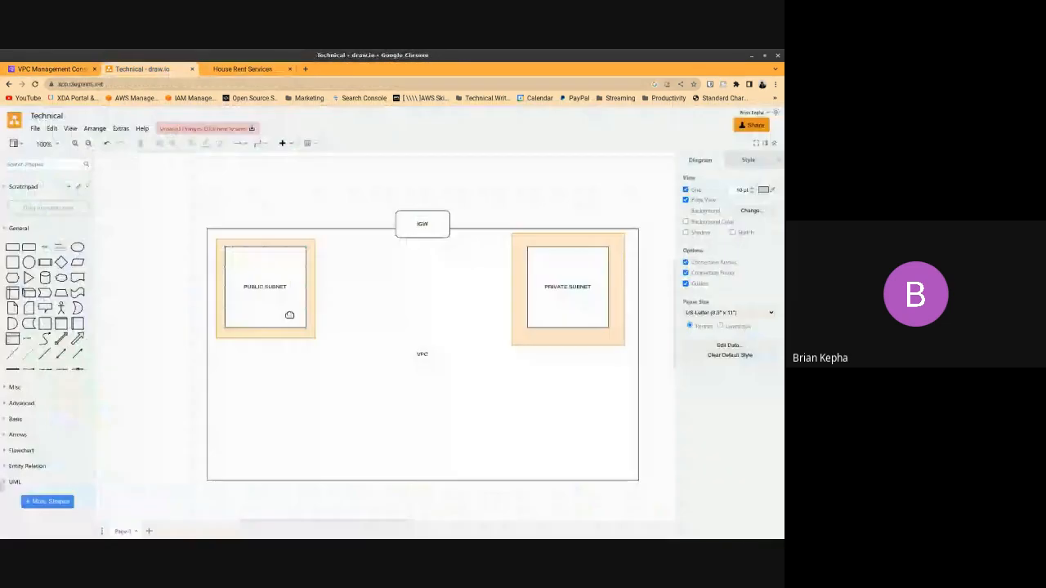
{"action": "left_click", "coordinate": [51, 69]}
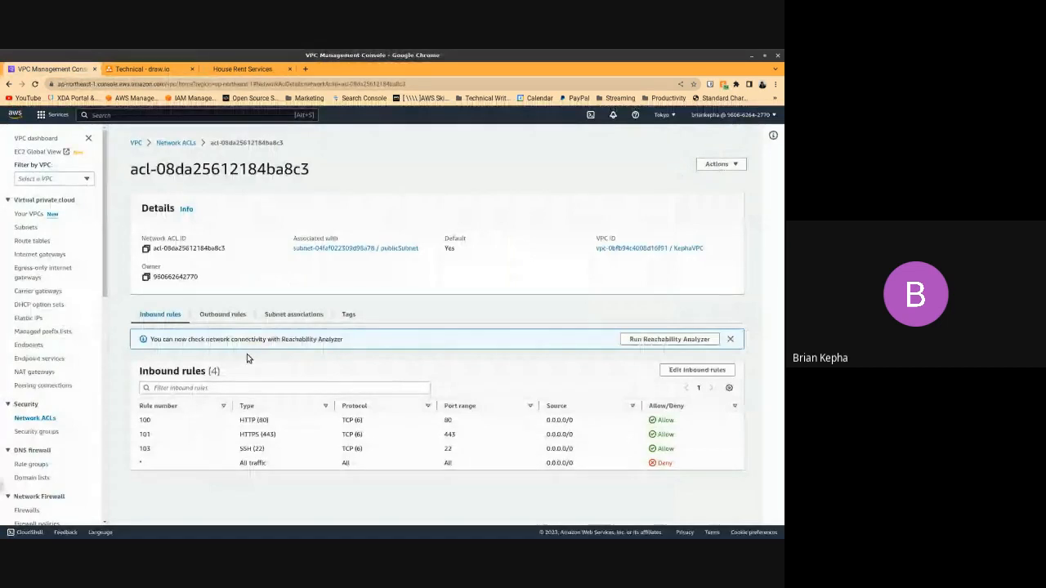
Review the ACL's subnet associations without changes, then sort the inbound rules by type
{"action": "left_click", "coordinate": [295, 315]}
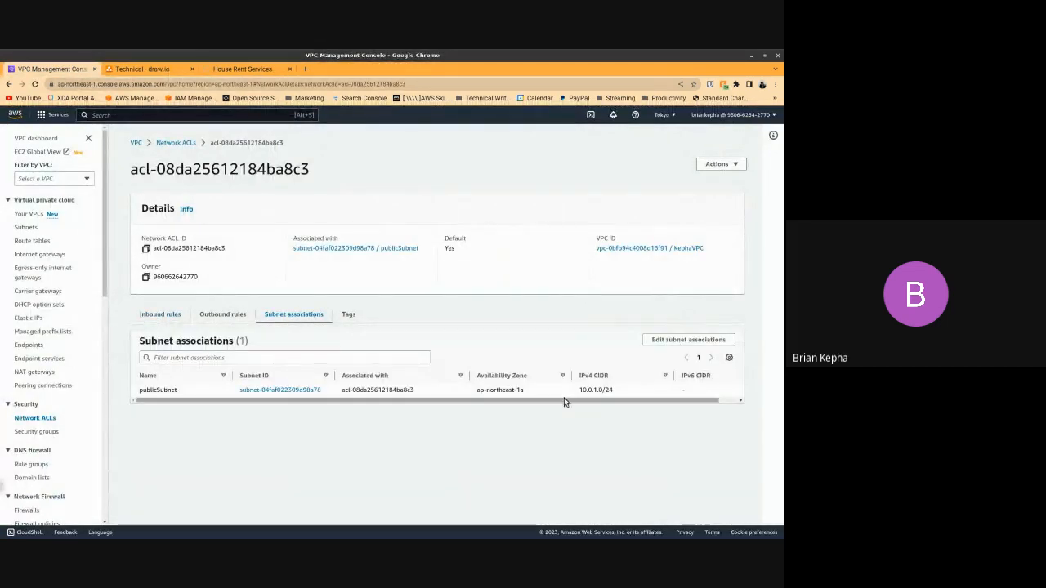
{"action": "left_click", "coordinate": [683, 340]}
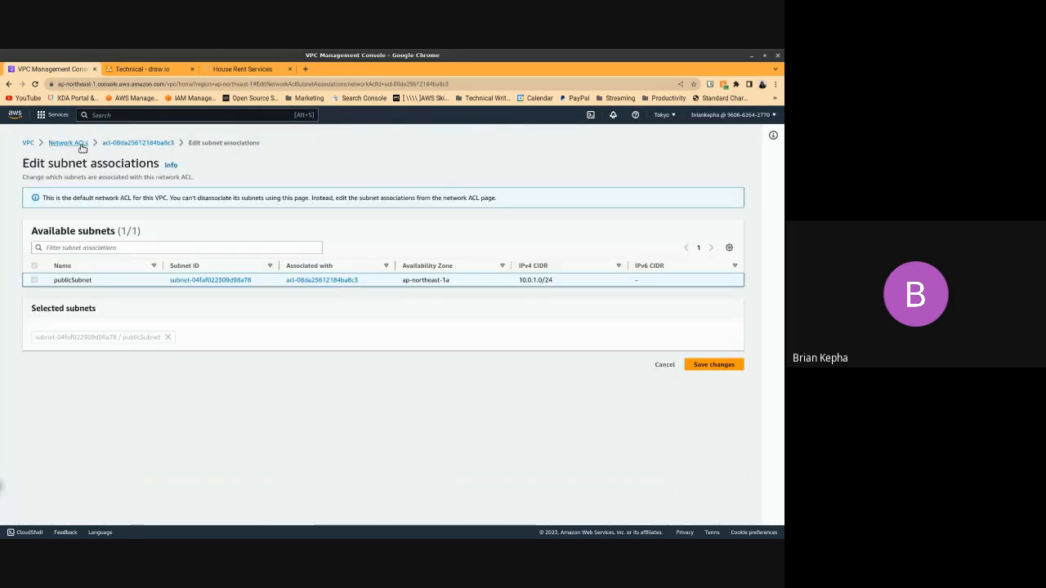
{"action": "left_click", "coordinate": [82, 145]}
{"action": "left_click", "coordinate": [243, 70]}
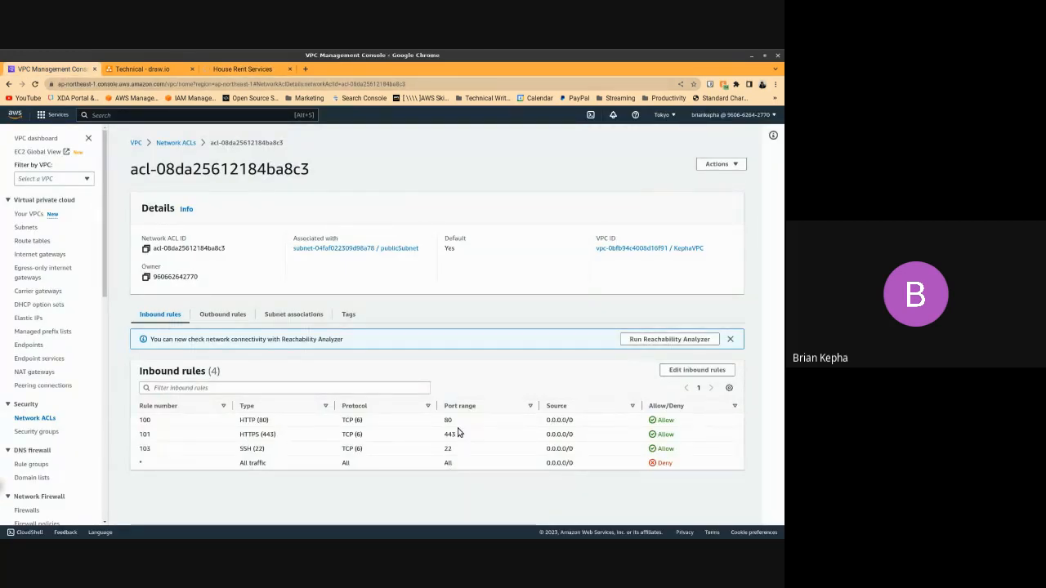
{"action": "left_click", "coordinate": [246, 405]}
Check the house rental site's connection info and address, then show the ACL's outbound rules
{"action": "left_click", "coordinate": [233, 69]}
{"action": "left_click", "coordinate": [70, 84]}
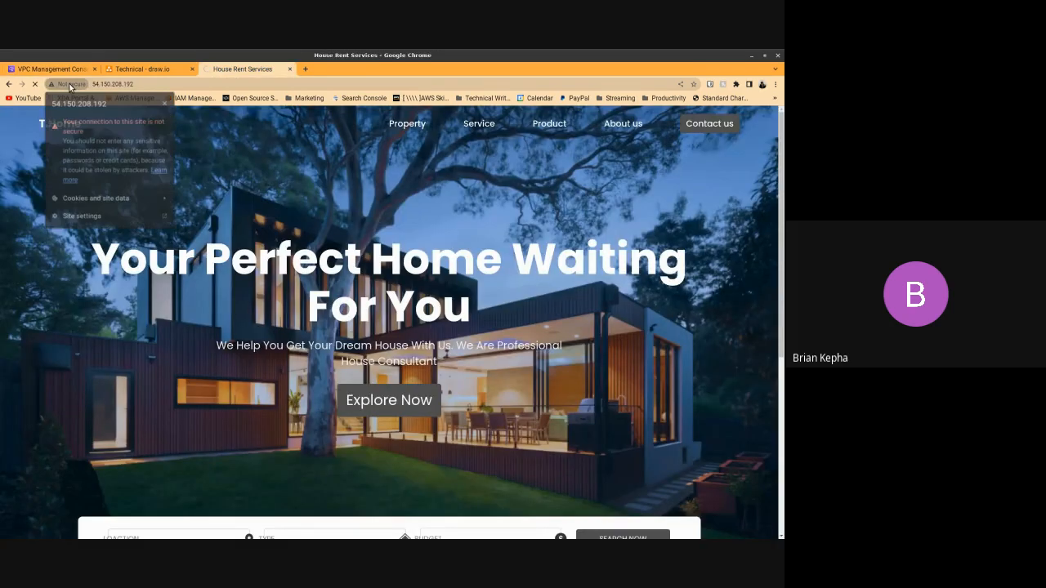
{"action": "left_click", "coordinate": [189, 84]}
{"action": "left_click", "coordinate": [32, 70]}
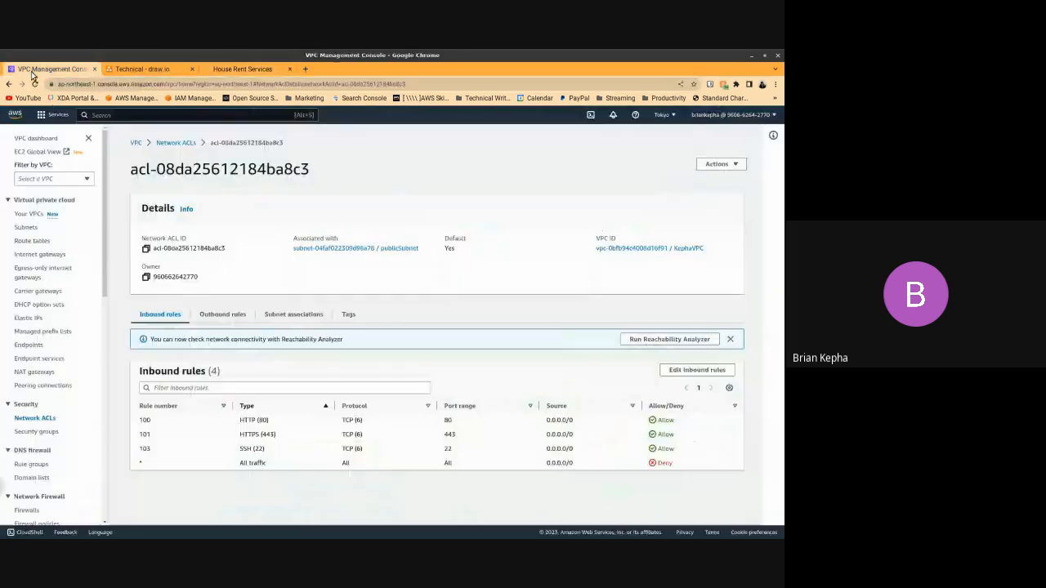
{"action": "left_click", "coordinate": [232, 316]}
{"action": "left_click", "coordinate": [167, 315]}
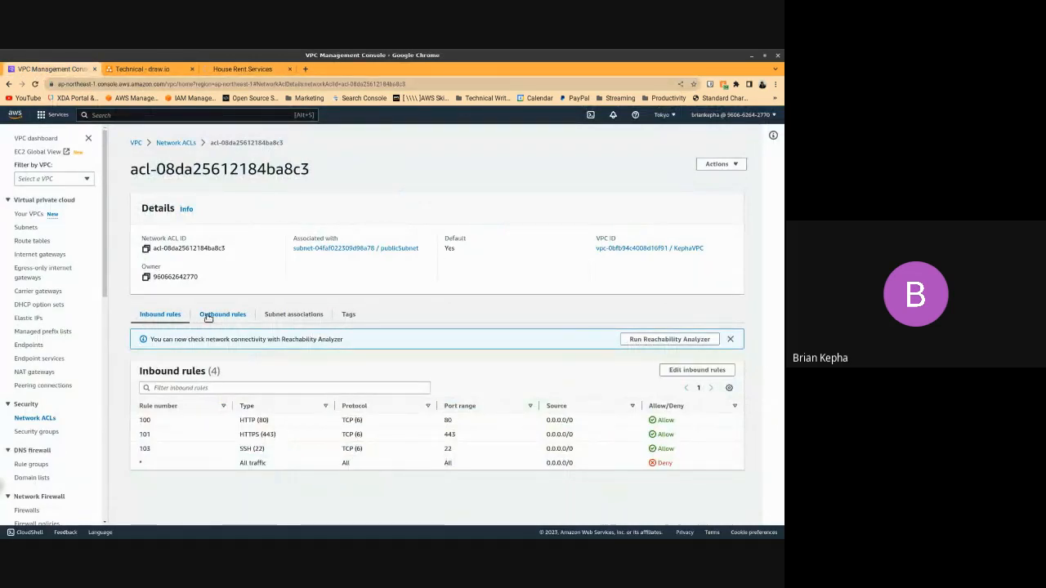
{"action": "left_click", "coordinate": [219, 314]}
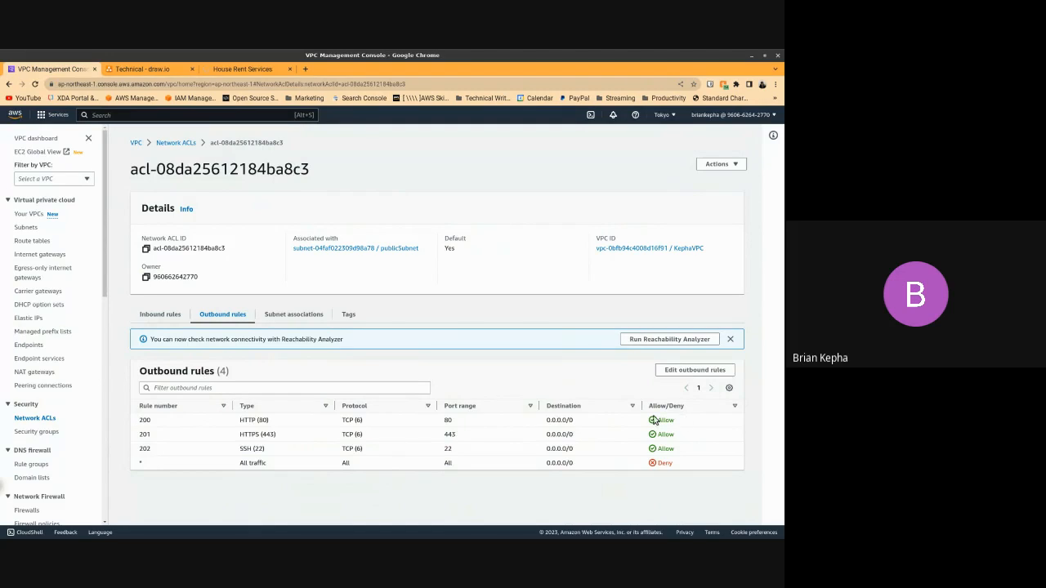
Remove outbound rules 200–202, add rule 1 allowing All traffic, and save
{"action": "left_click", "coordinate": [694, 369]}
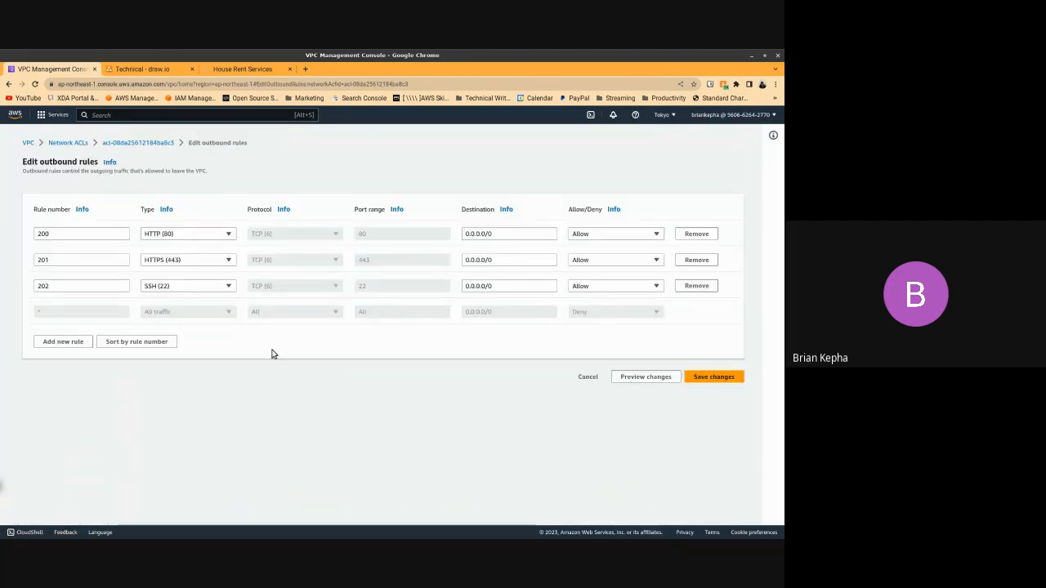
{"action": "left_click", "coordinate": [83, 234]}
{"action": "left_click", "coordinate": [697, 286]}
{"action": "left_click", "coordinate": [703, 260]}
{"action": "left_click", "coordinate": [701, 234]}
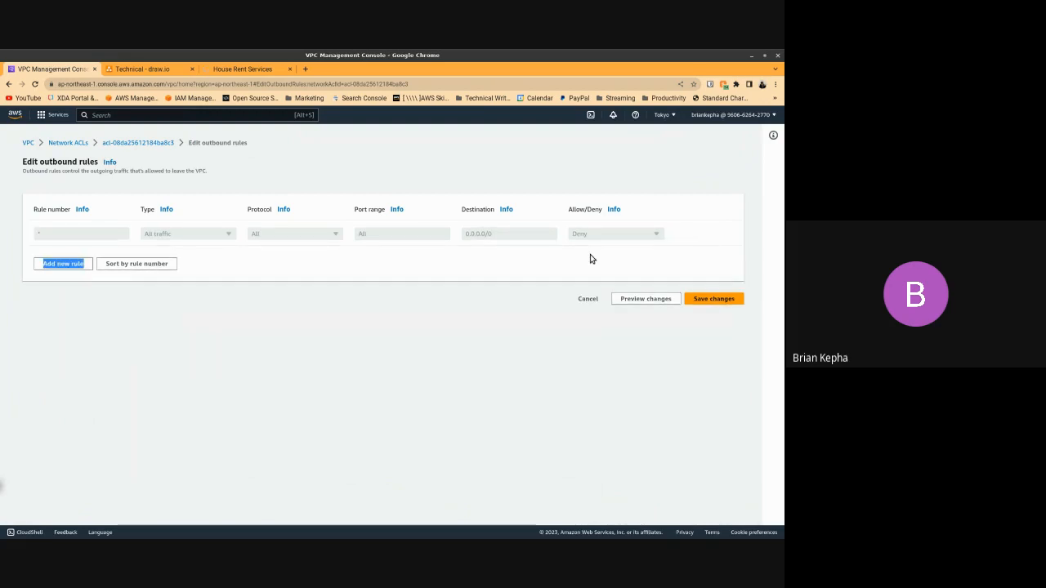
{"action": "left_click", "coordinate": [63, 263]}
{"action": "left_click", "coordinate": [83, 235]}
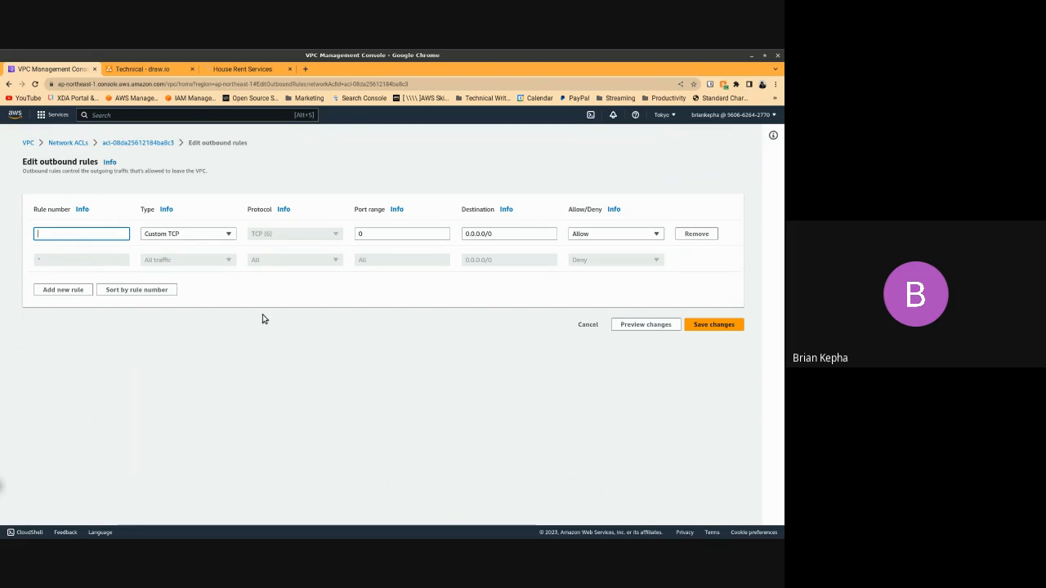
{"action": "left_click", "coordinate": [224, 235]}
{"action": "left_click", "coordinate": [183, 264]}
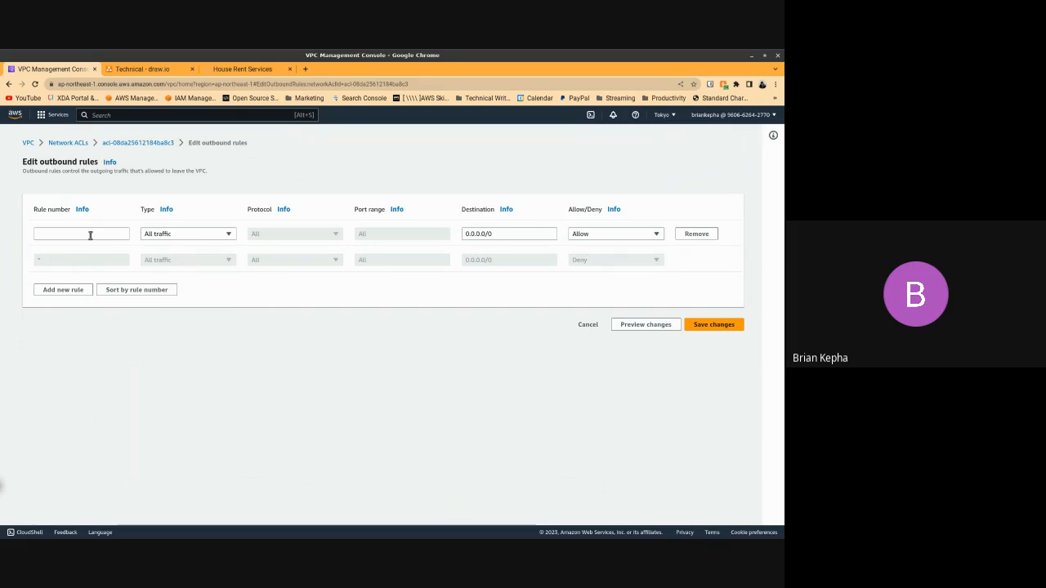
{"action": "left_click", "coordinate": [89, 235]}
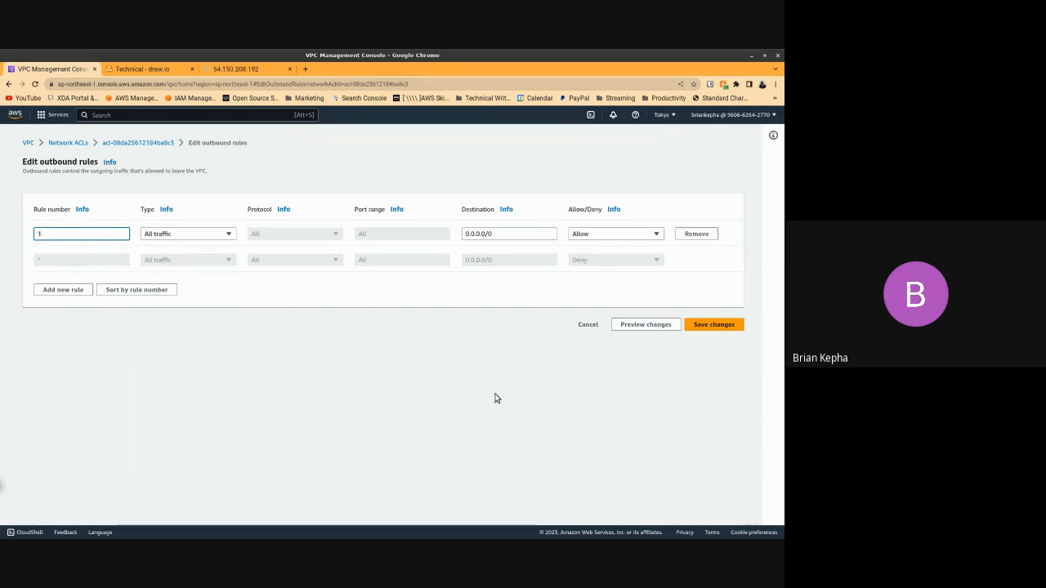
{"action": "left_click", "coordinate": [731, 325]}
Verify the updated outbound rules, reopening the editor and leaving it unchanged
{"action": "left_click", "coordinate": [123, 143]}
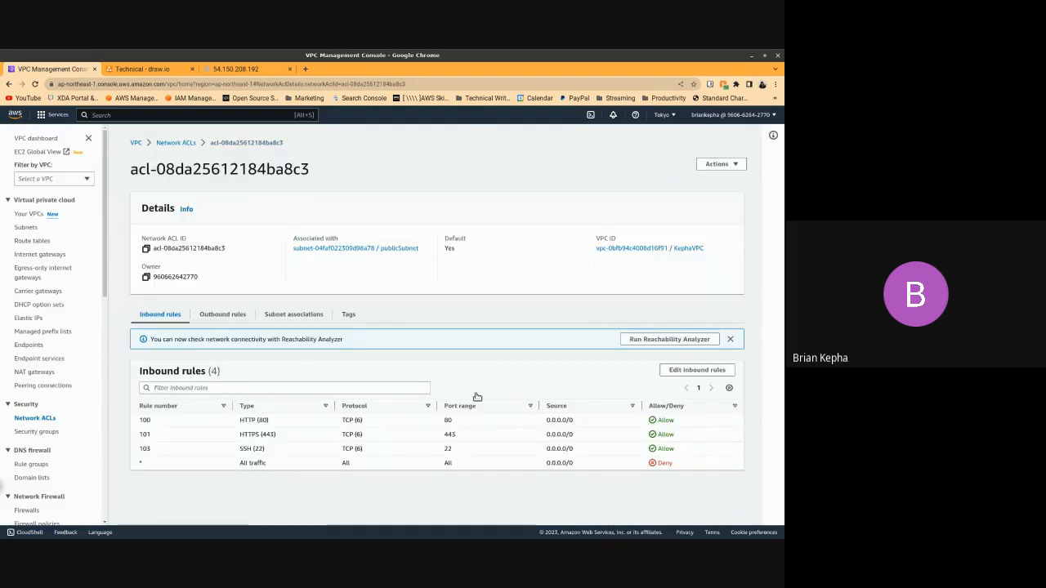
{"action": "left_click", "coordinate": [225, 317]}
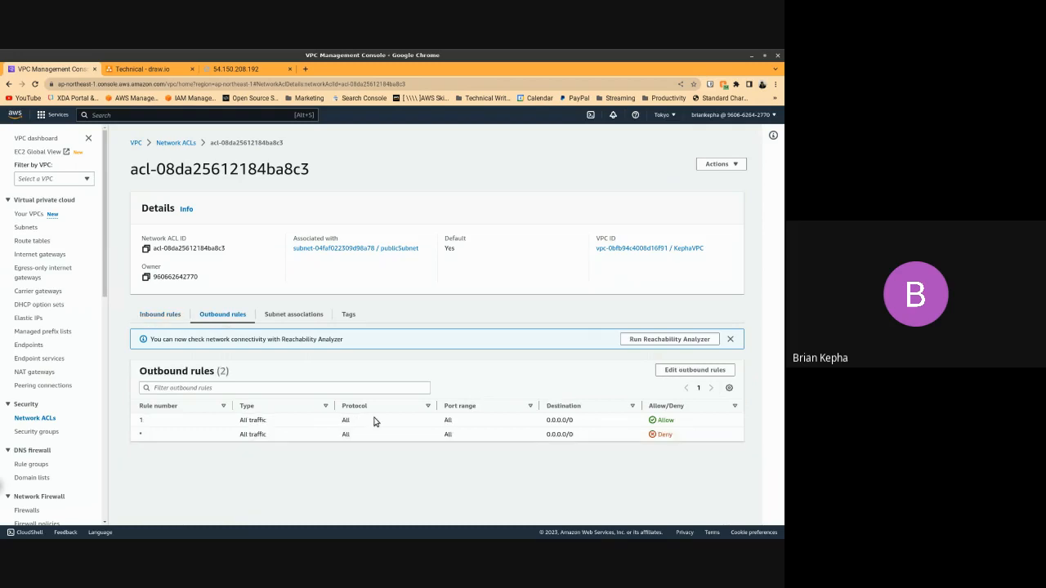
{"action": "left_click", "coordinate": [693, 371]}
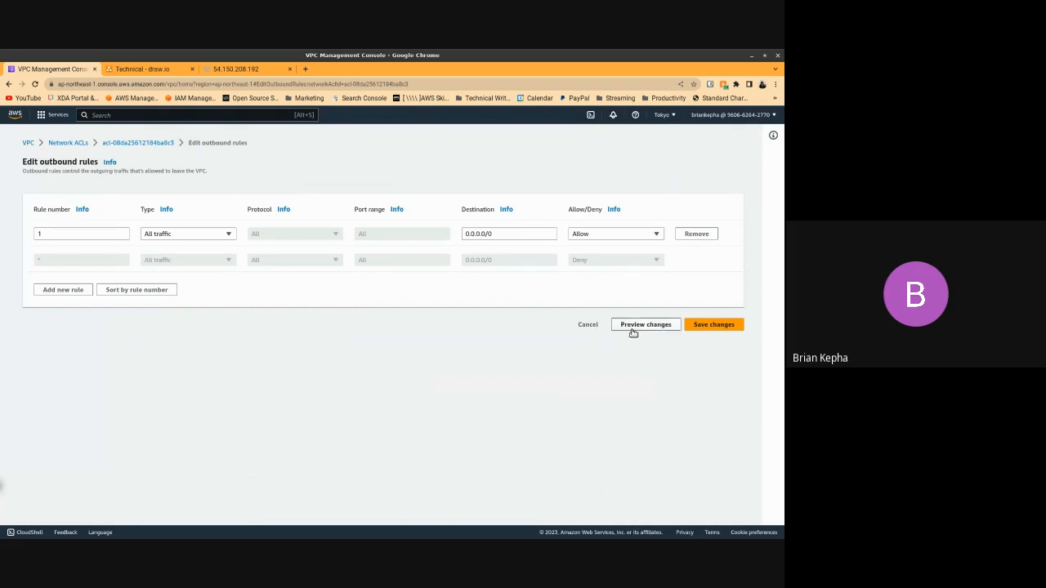
{"action": "left_click", "coordinate": [589, 326]}
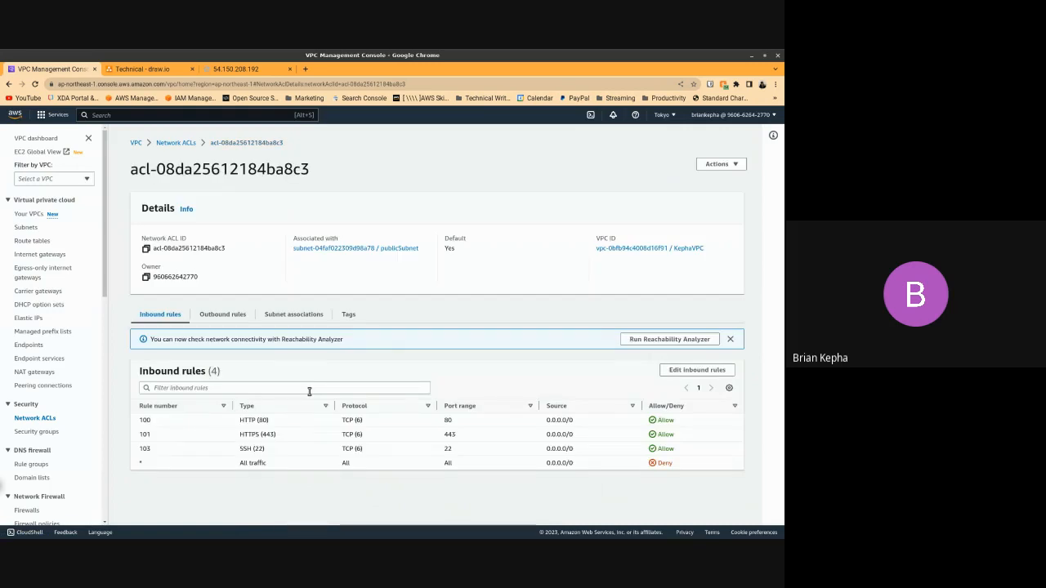
Remove inbound rules 100, 101 and 103, add rule 1 allowing All traffic, and save
{"action": "left_click", "coordinate": [697, 370]}
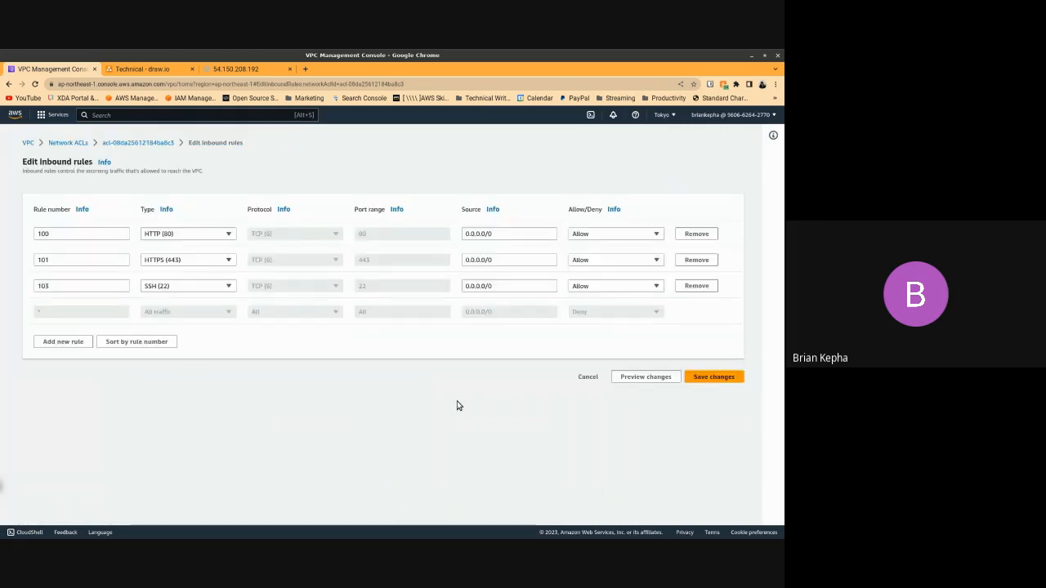
{"action": "left_click", "coordinate": [711, 289]}
{"action": "left_click", "coordinate": [700, 260]}
{"action": "left_click", "coordinate": [696, 233]}
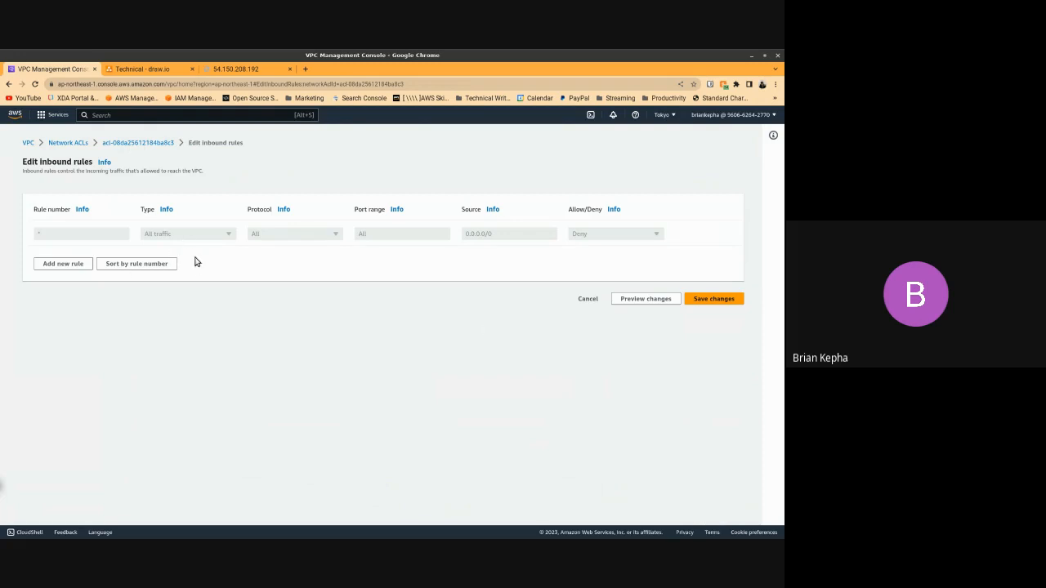
{"action": "left_click", "coordinate": [74, 264]}
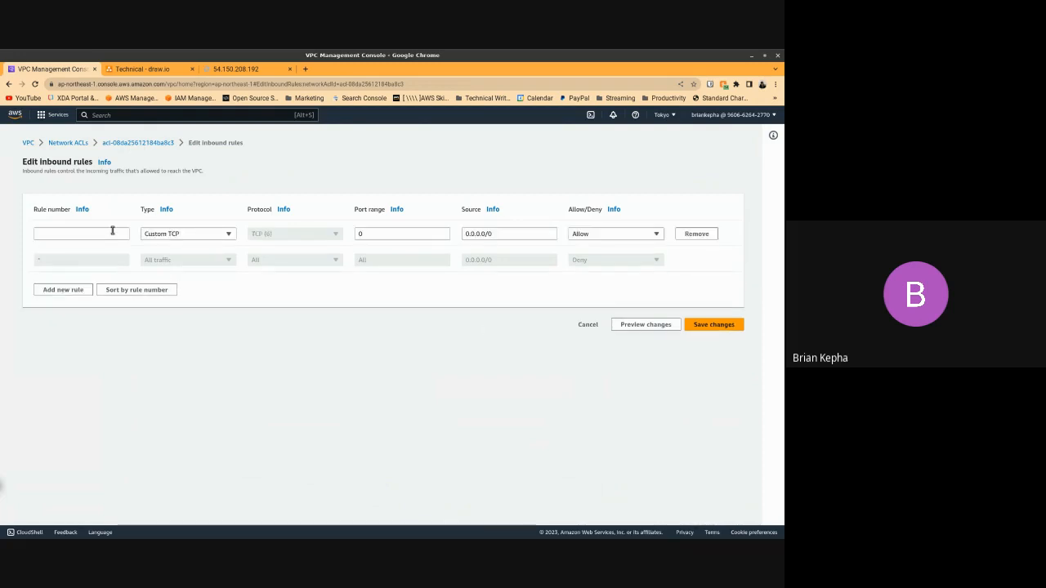
{"action": "left_click", "coordinate": [205, 234]}
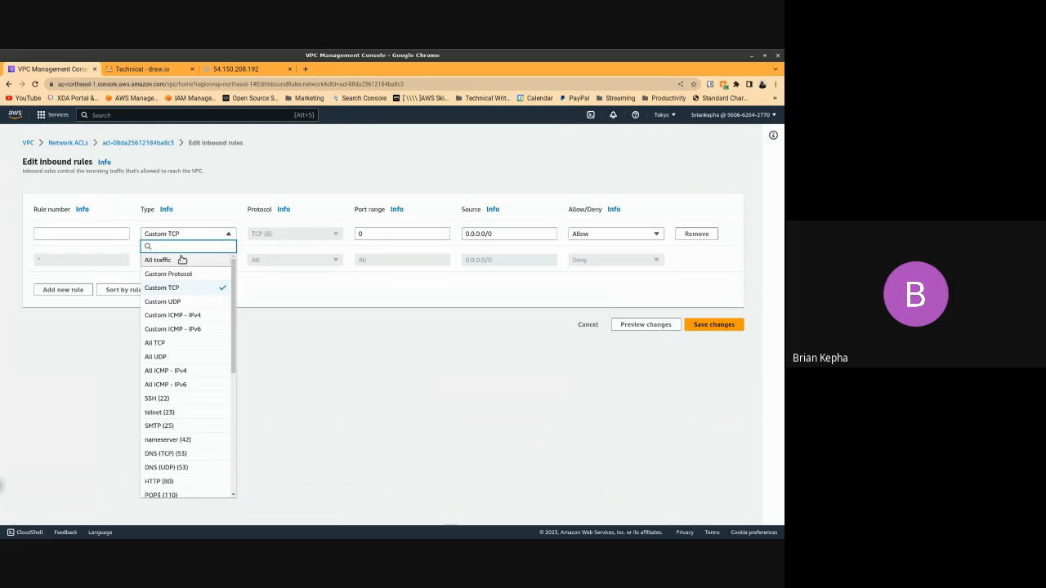
{"action": "left_click", "coordinate": [157, 260]}
{"action": "left_click", "coordinate": [93, 234]}
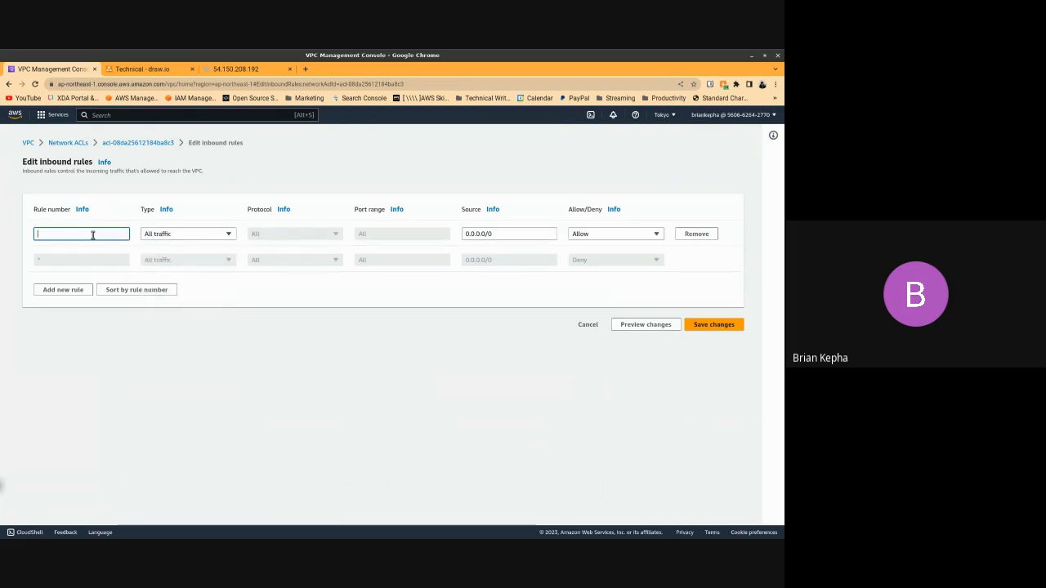
{"action": "left_click", "coordinate": [730, 327]}
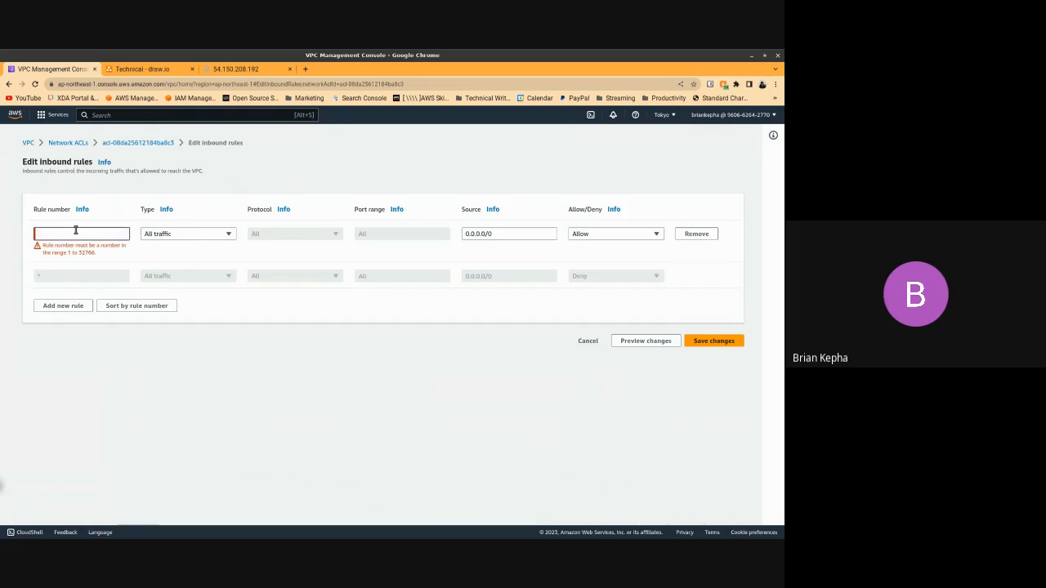
{"action": "type", "text": "1"}
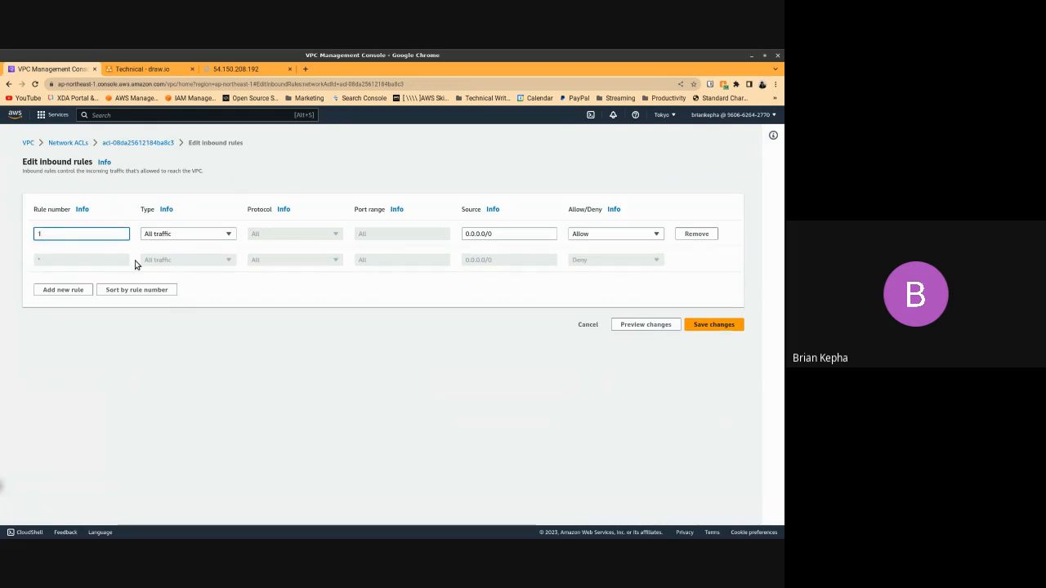
{"action": "left_click", "coordinate": [703, 325]}
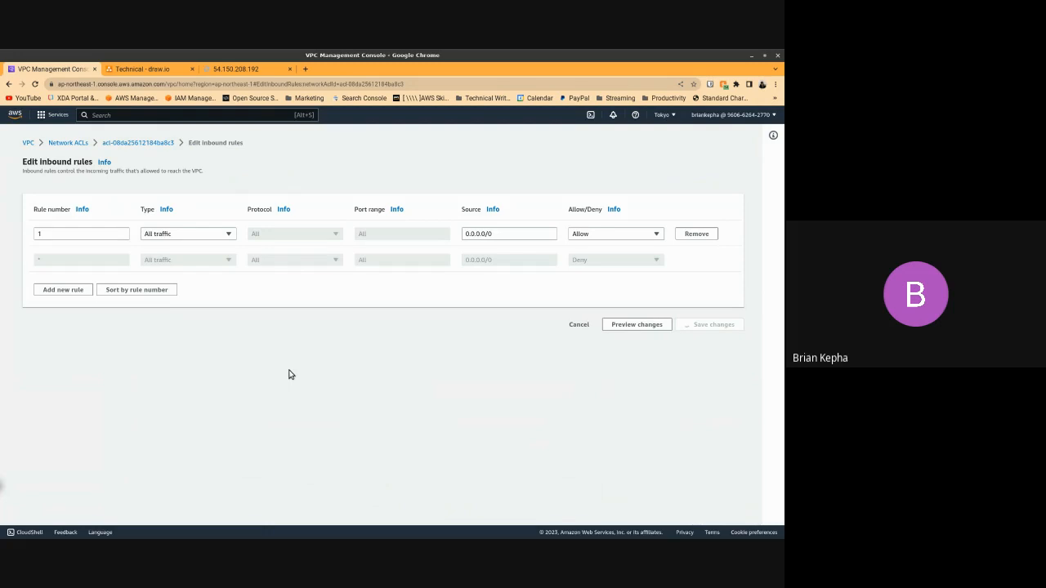
{"action": "left_click", "coordinate": [229, 71]}
Reload and scroll the House Rent Services site, then return to the VPC console
{"action": "left_click", "coordinate": [35, 87]}
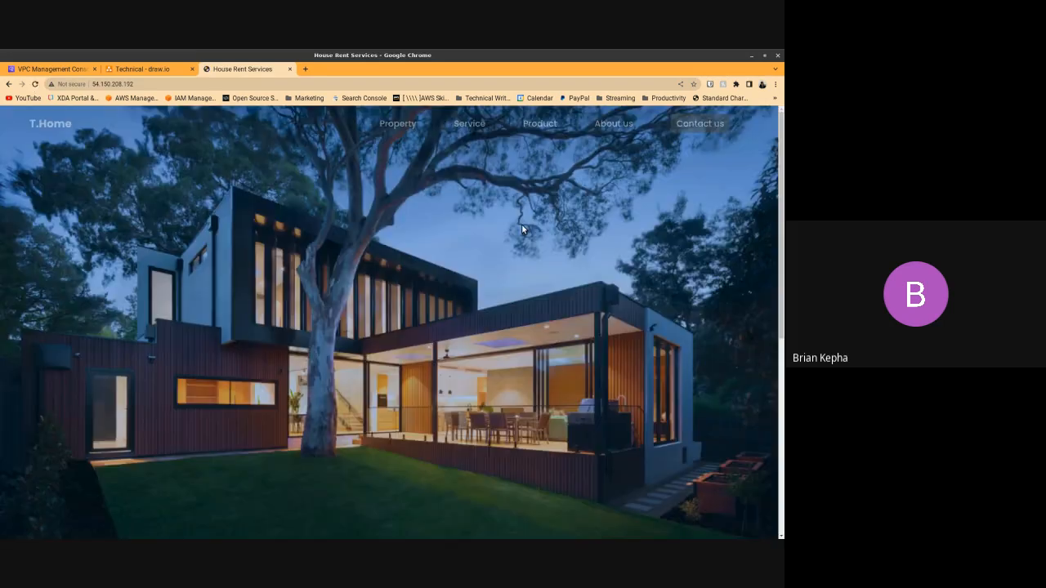
{"action": "scroll", "coordinate": [415, 319], "scroll_direction": "down", "scroll_amount": 8}
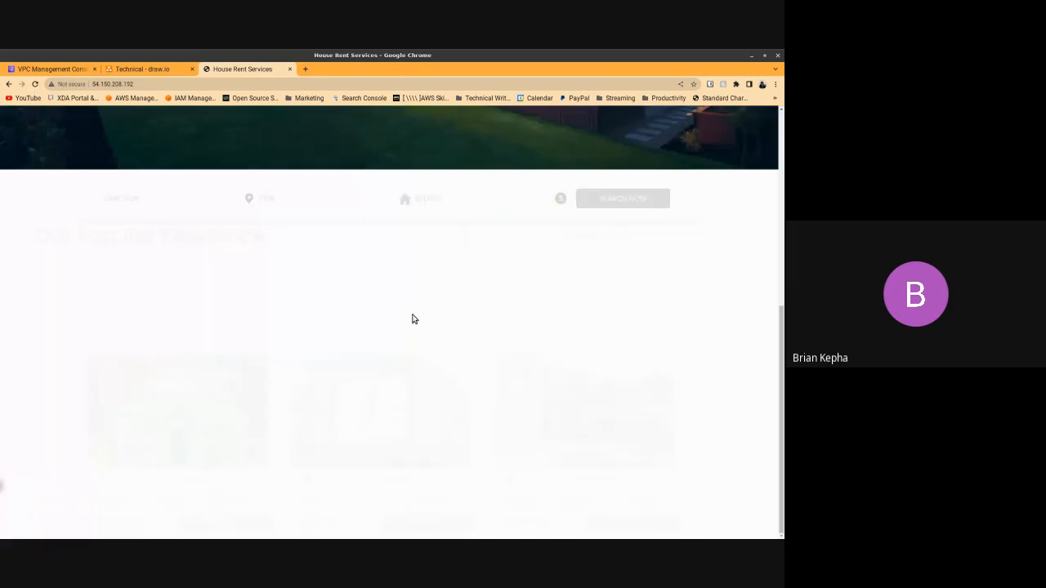
{"action": "scroll", "coordinate": [412, 319], "scroll_direction": "up", "scroll_amount": 6}
{"action": "key", "text": "ctrl+1"}
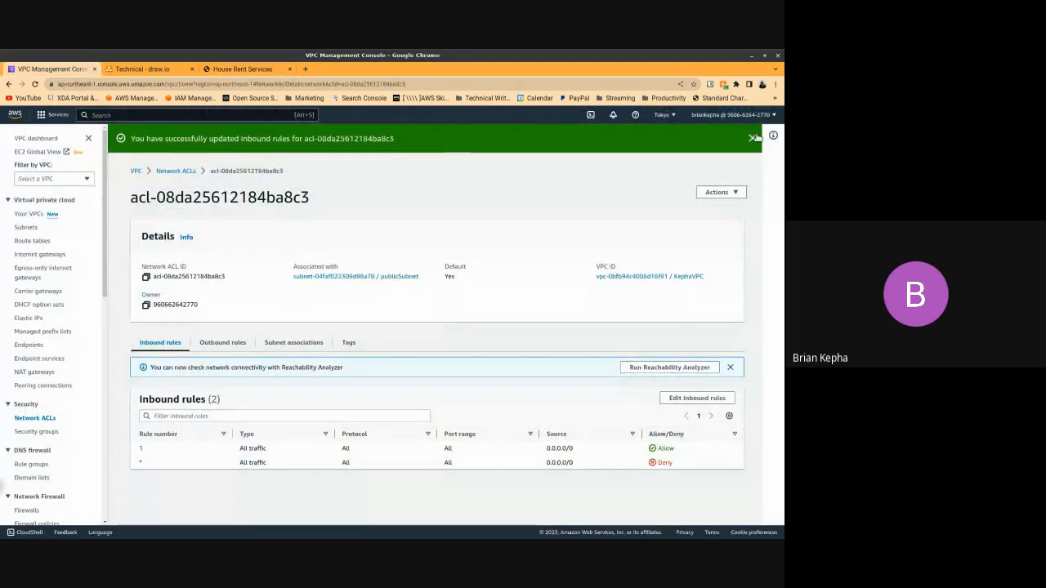
Check the public ACL's subnet associations and outbound rules, then open the 'Technical' draw.io diagram
{"action": "left_click", "coordinate": [292, 314]}
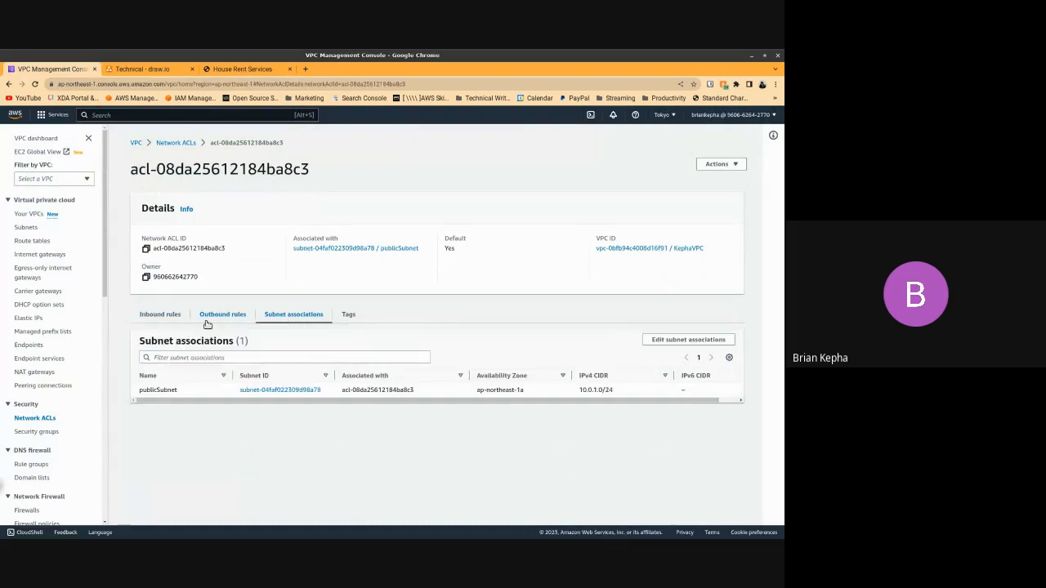
{"action": "left_click", "coordinate": [219, 315]}
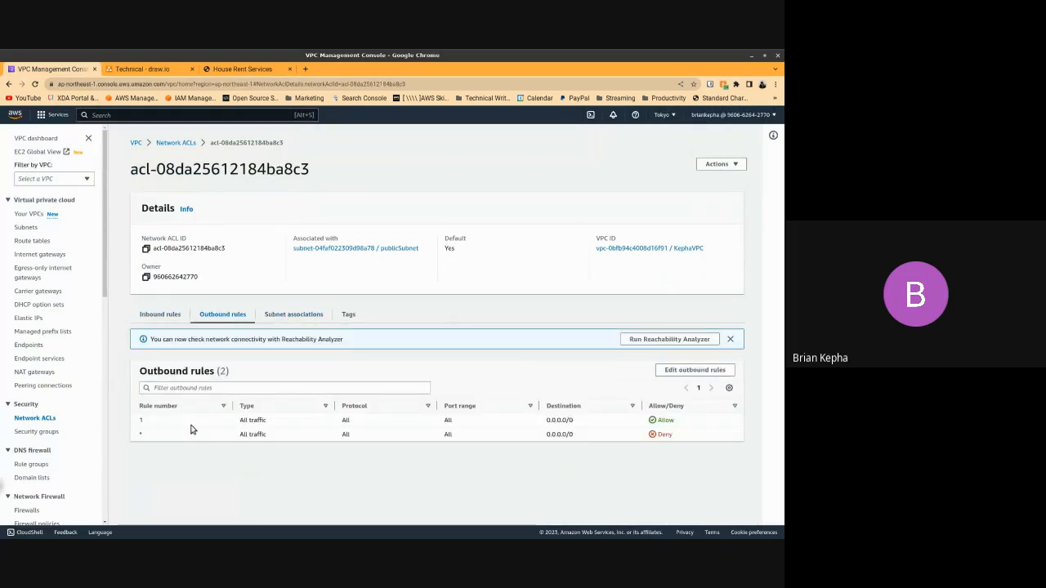
{"action": "left_click", "coordinate": [162, 69]}
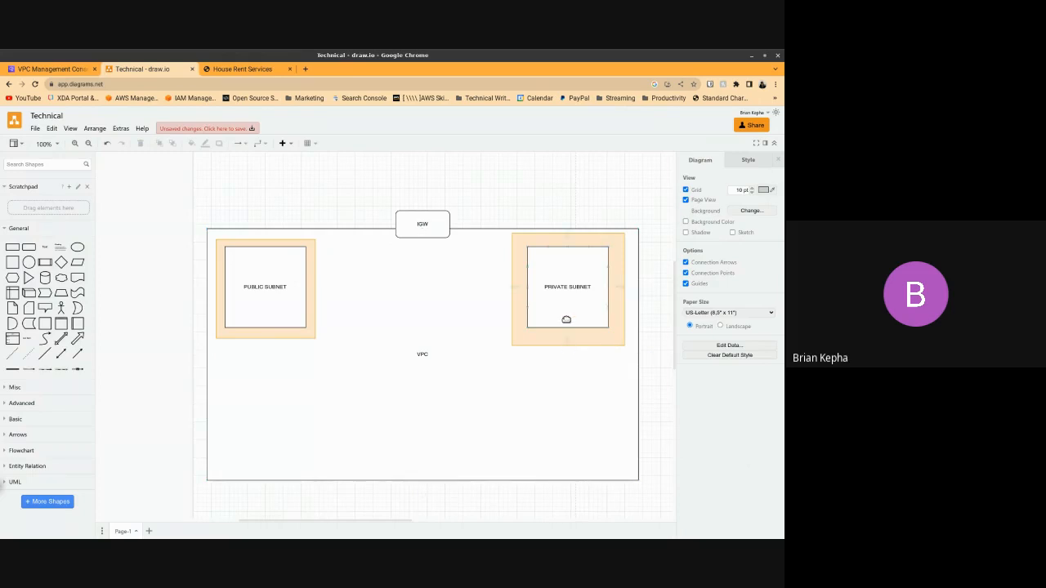
{"action": "mouse_move", "coordinate": [571, 301]}
{"action": "left_mouse_down"}
{"action": "mouse_move", "coordinate": [570, 315]}
{"action": "mouse_move", "coordinate": [571, 302]}
{"action": "left_mouse_up"}
{"action": "left_click", "coordinate": [560, 392]}
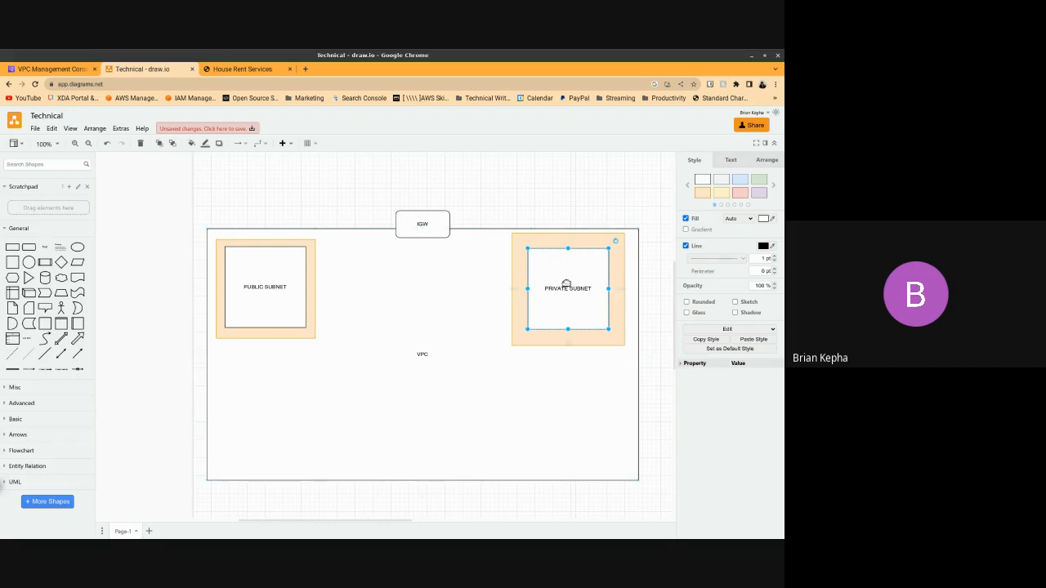
{"action": "left_click", "coordinate": [573, 305]}
{"action": "left_click", "coordinate": [256, 323]}
{"action": "key", "text": "alt+Tab"}
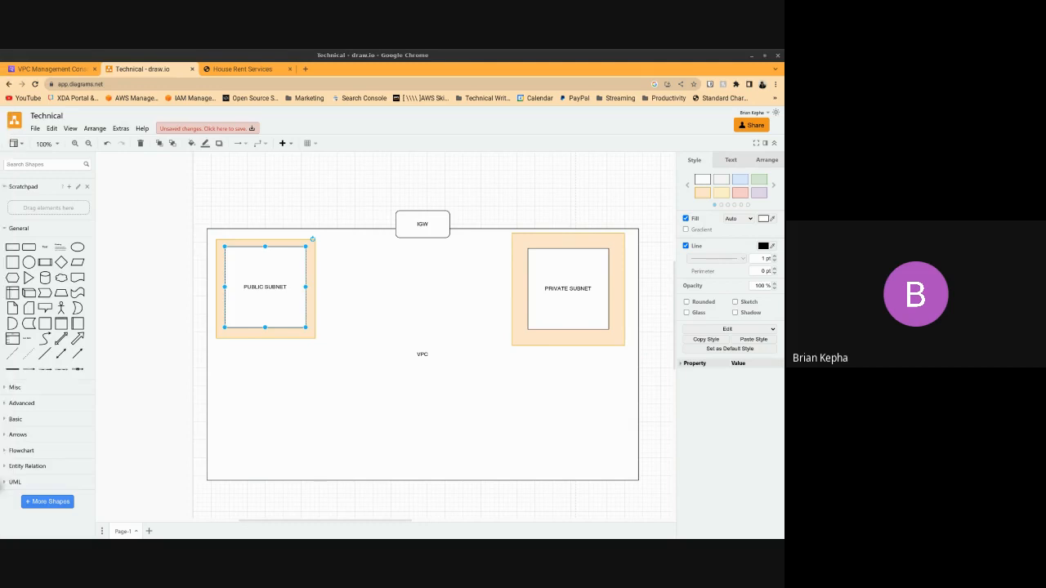
{"action": "left_click", "coordinate": [561, 308]}
Inspect the IGW, private subnet and VPC shapes in the diagram without changing anything
{"action": "left_click", "coordinate": [436, 229]}
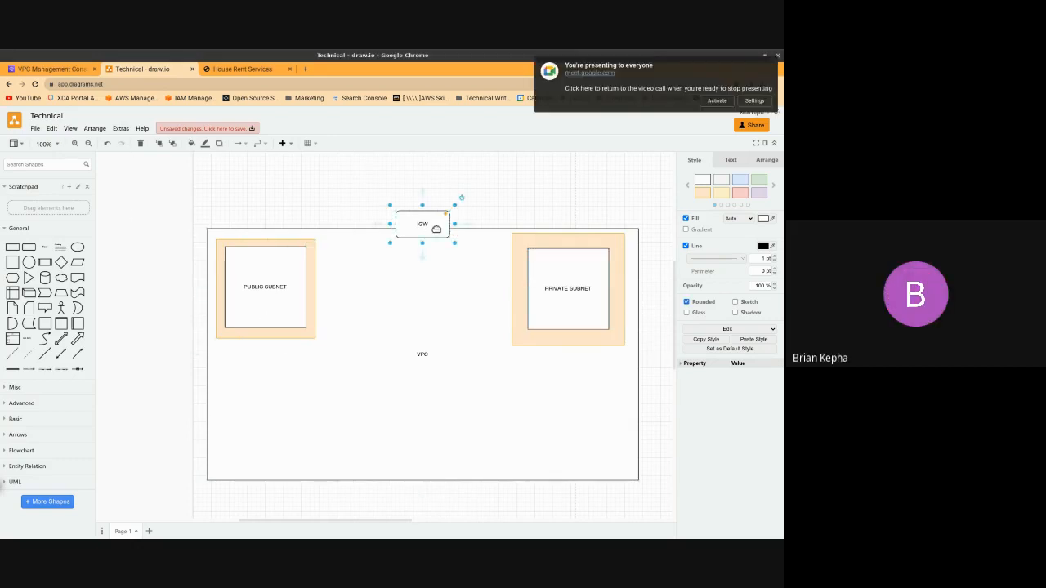
{"action": "left_click", "coordinate": [528, 175]}
{"action": "left_click", "coordinate": [557, 324]}
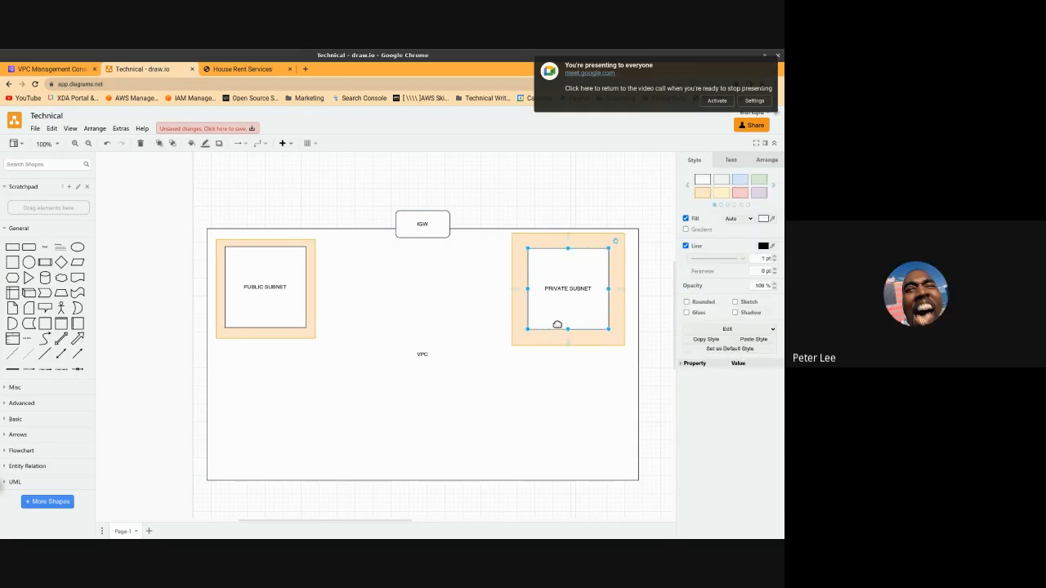
{"action": "left_click", "coordinate": [541, 366]}
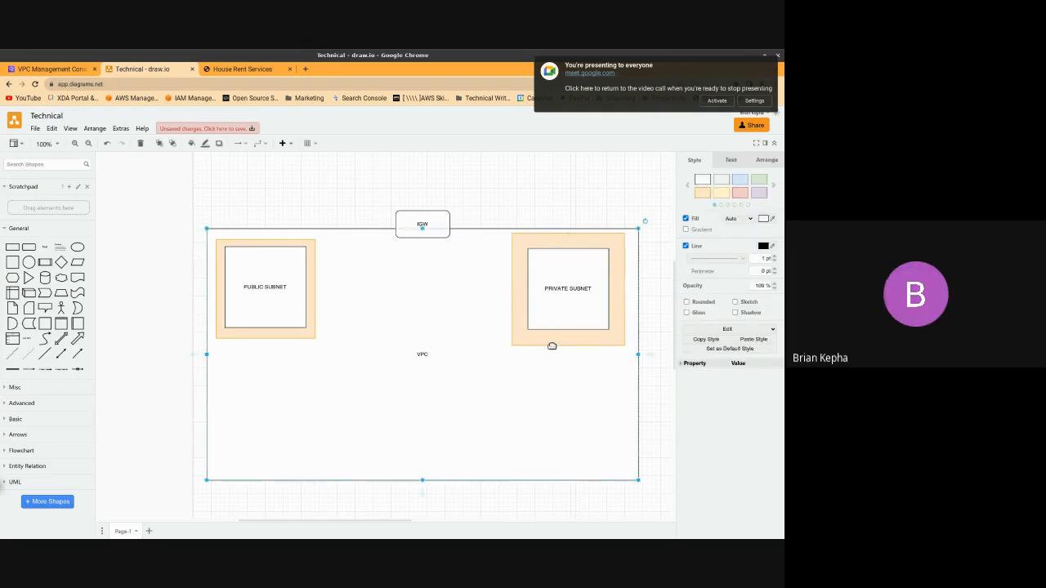
{"action": "left_click", "coordinate": [552, 345]}
{"action": "left_click", "coordinate": [540, 409]}
Recheck the private subnet and VPC containers, then return to the network ACL outbound rules page
{"action": "left_click", "coordinate": [520, 187]}
{"action": "left_click", "coordinate": [588, 343]}
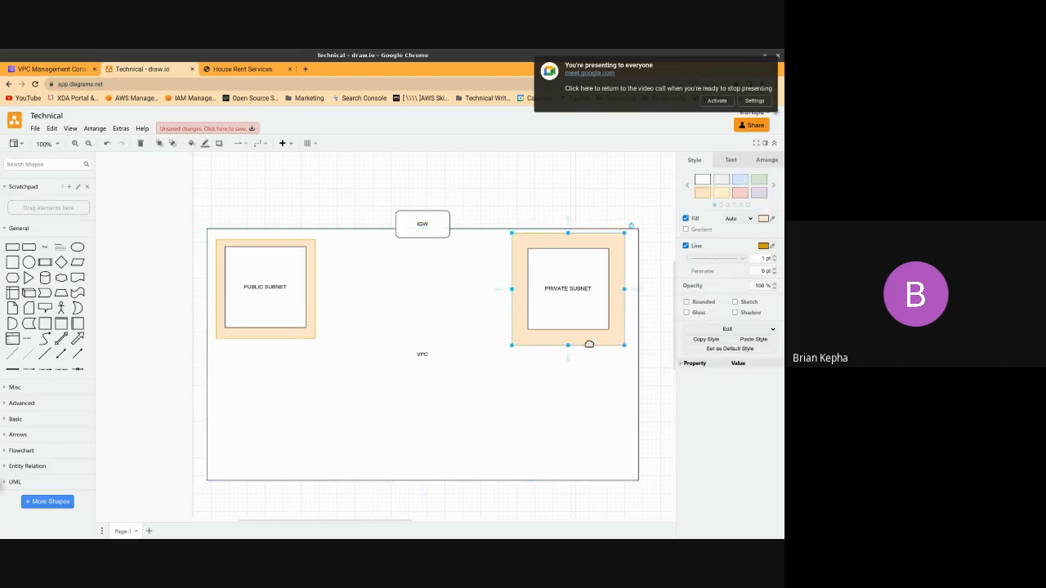
{"action": "left_click", "coordinate": [539, 245]}
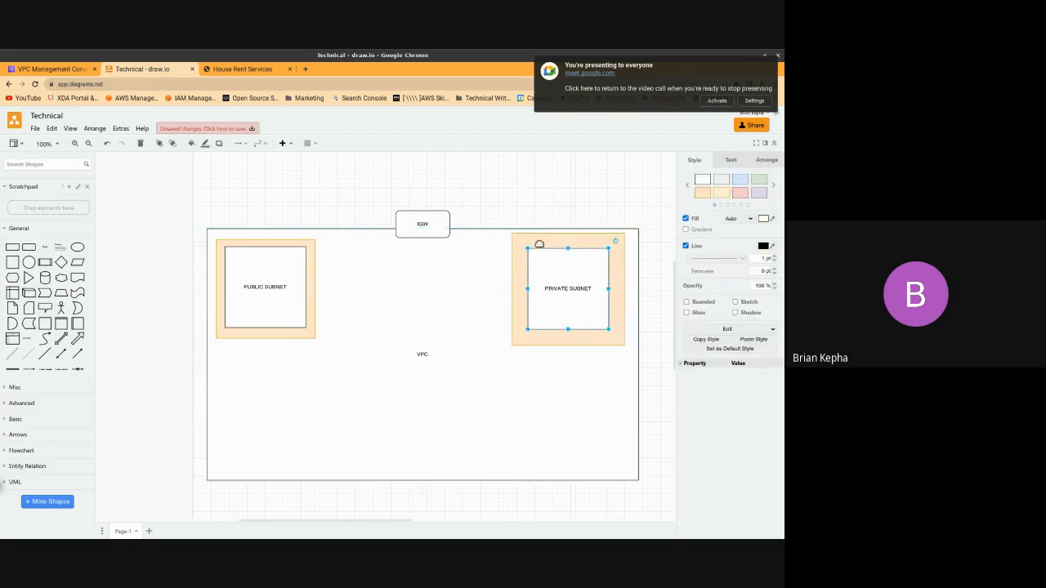
{"action": "left_click", "coordinate": [618, 342]}
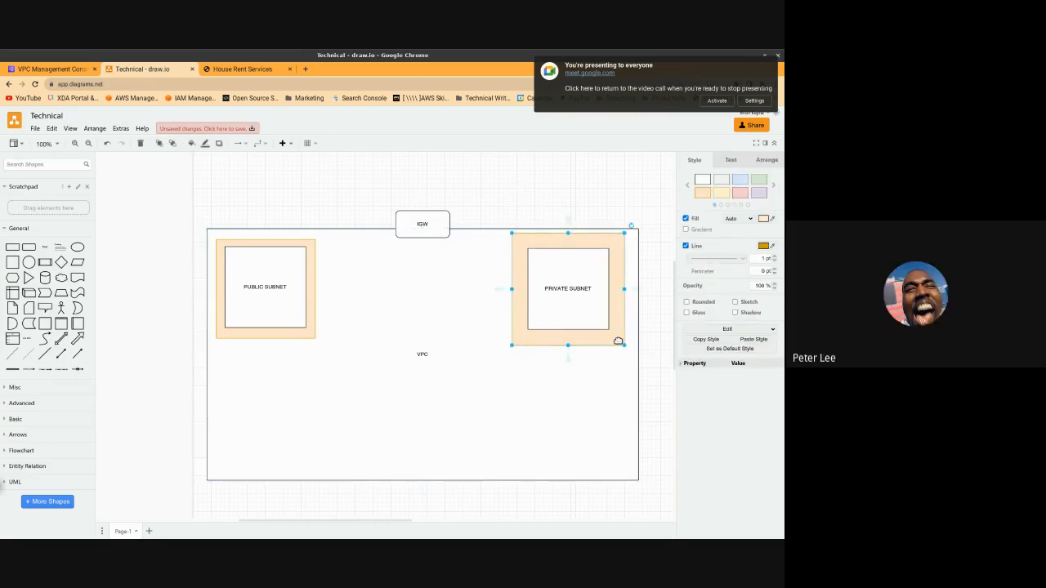
{"action": "left_click", "coordinate": [598, 393]}
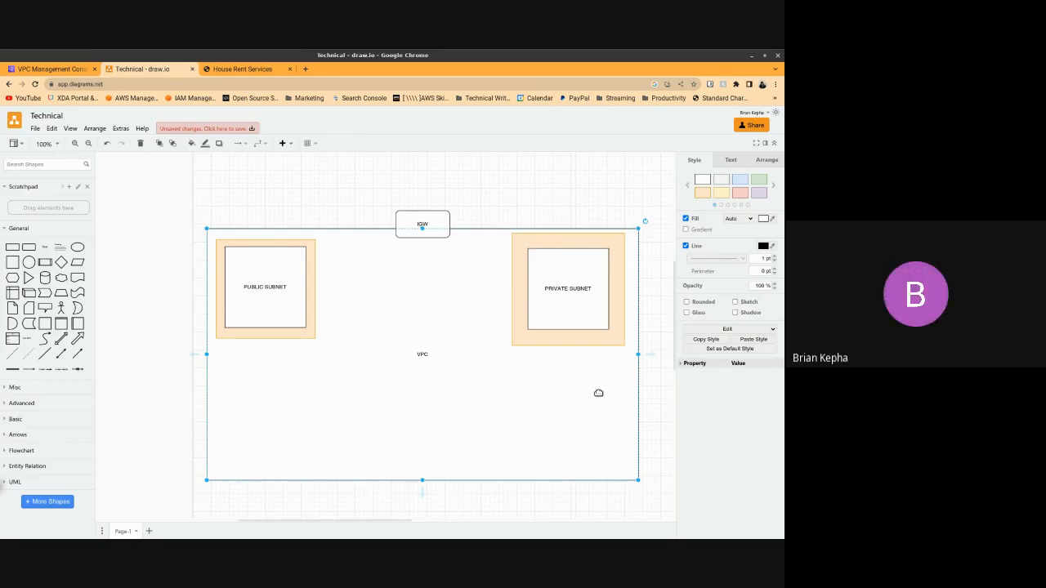
{"action": "left_click", "coordinate": [565, 288]}
{"action": "left_click", "coordinate": [49, 70]}
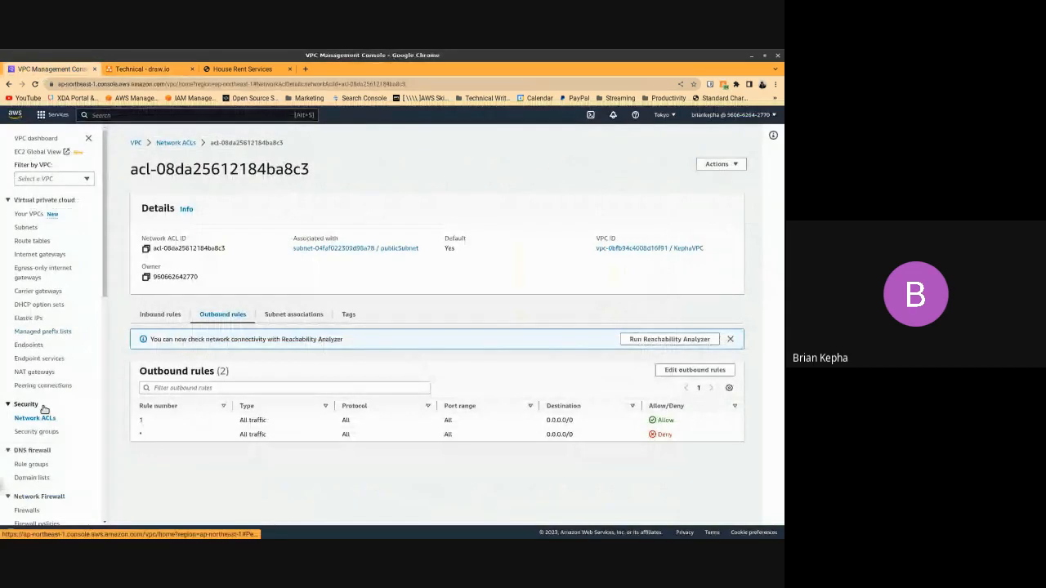
Begin a NAT gateway named kephaNAT, then switch to the draw.io diagram before picking a subnet
{"action": "left_click", "coordinate": [38, 373]}
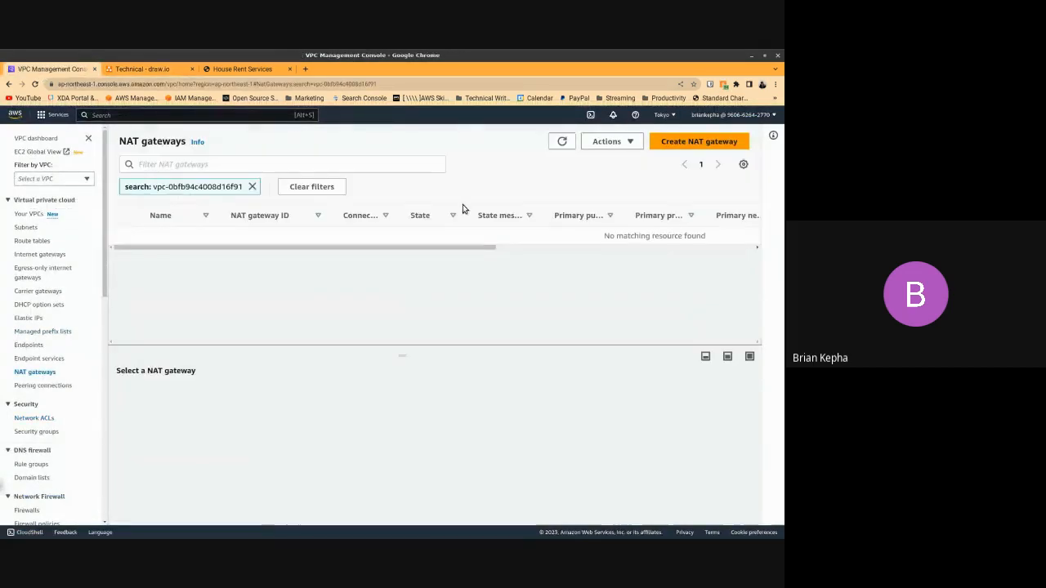
{"action": "left_click", "coordinate": [703, 143]}
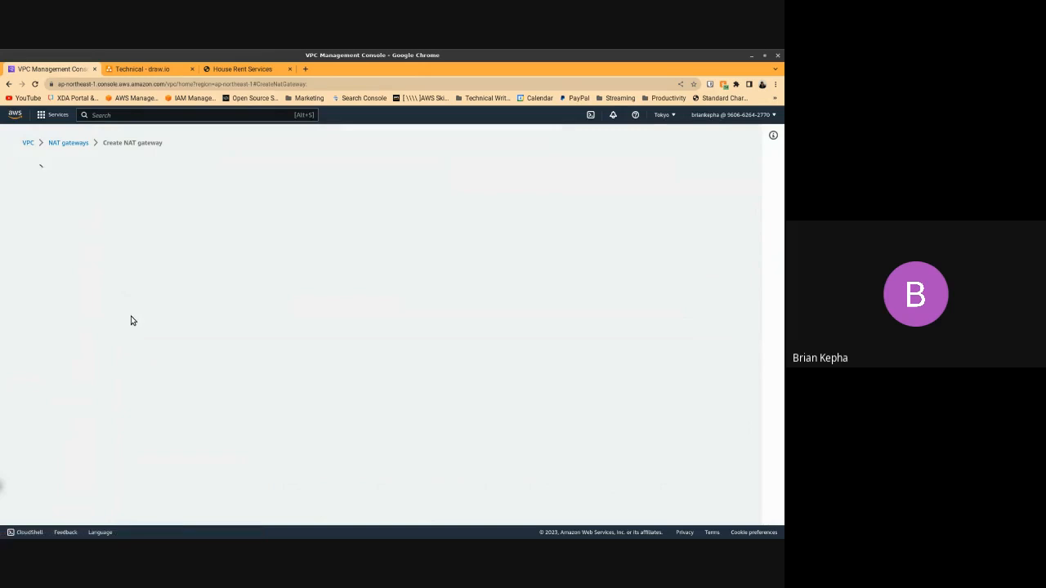
{"action": "left_click", "coordinate": [106, 290]}
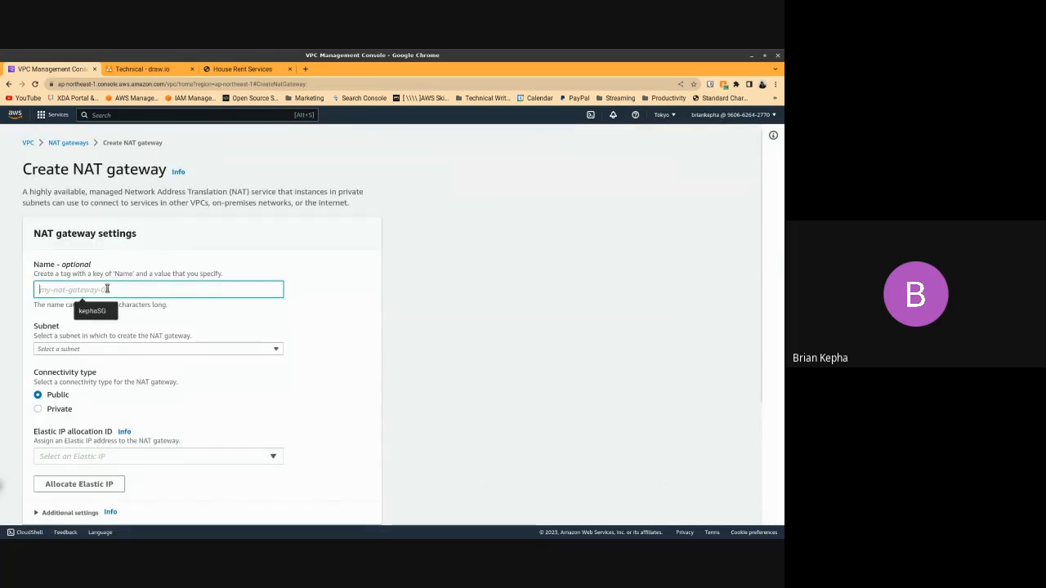
{"action": "type", "text": "kephaNAT"}
{"action": "left_click", "coordinate": [158, 352]}
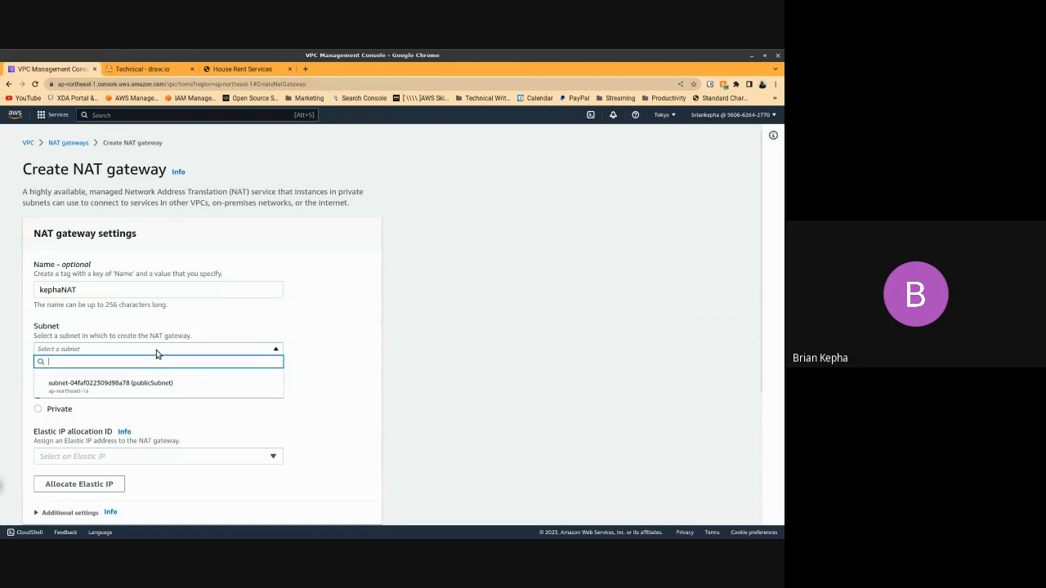
{"action": "left_click", "coordinate": [131, 70]}
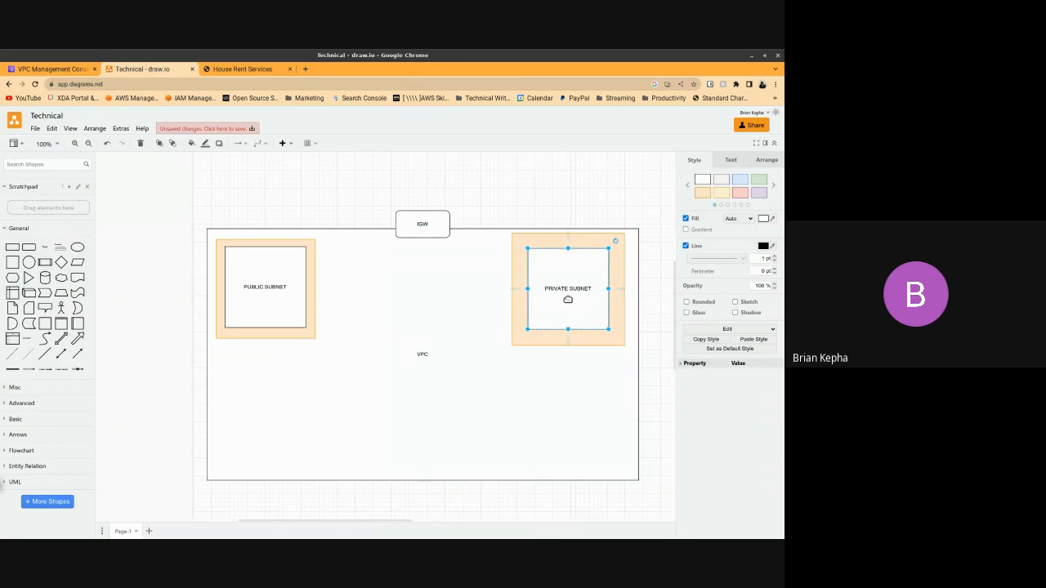
Glance at the public and private subnet boxes, then go back to the kephaNAT gateway form
{"action": "left_click", "coordinate": [271, 301]}
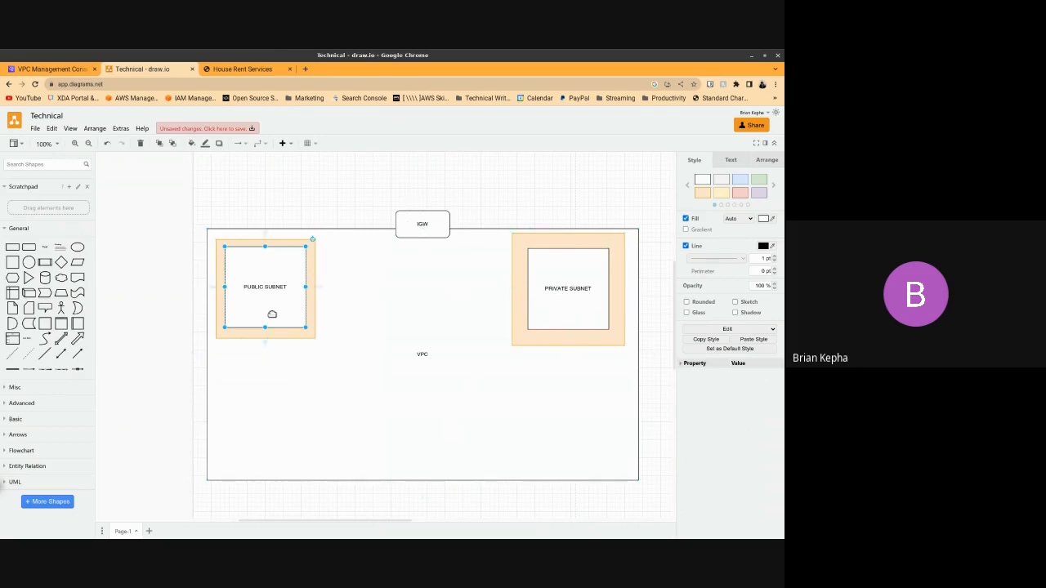
{"action": "left_click", "coordinate": [561, 297]}
{"action": "left_click", "coordinate": [68, 69]}
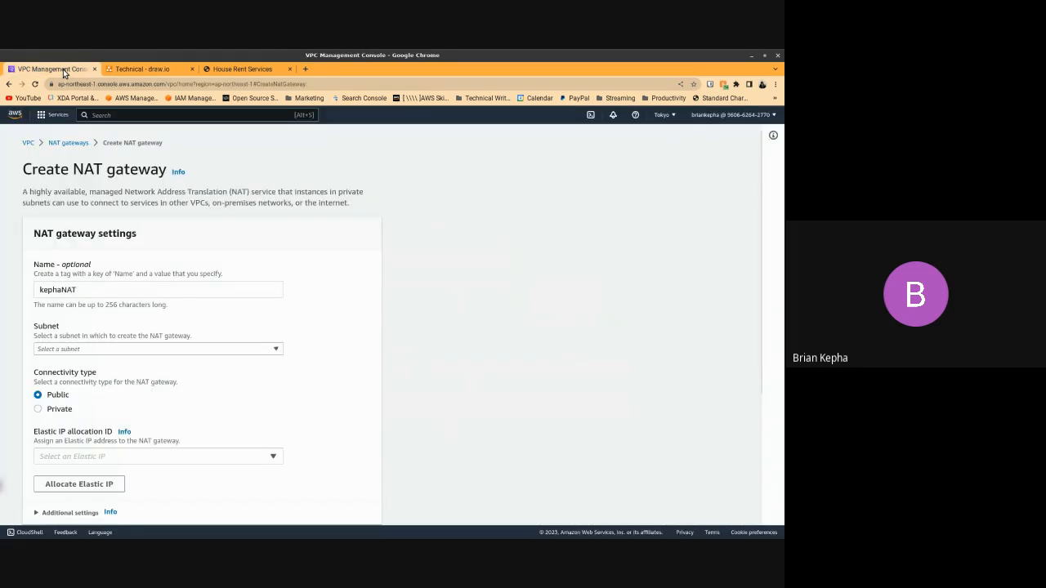
Choose publicSubnet (subnet-04faf022309d98a78) for kephaNAT, then go to the VPC dashboard
{"action": "left_click", "coordinate": [124, 351]}
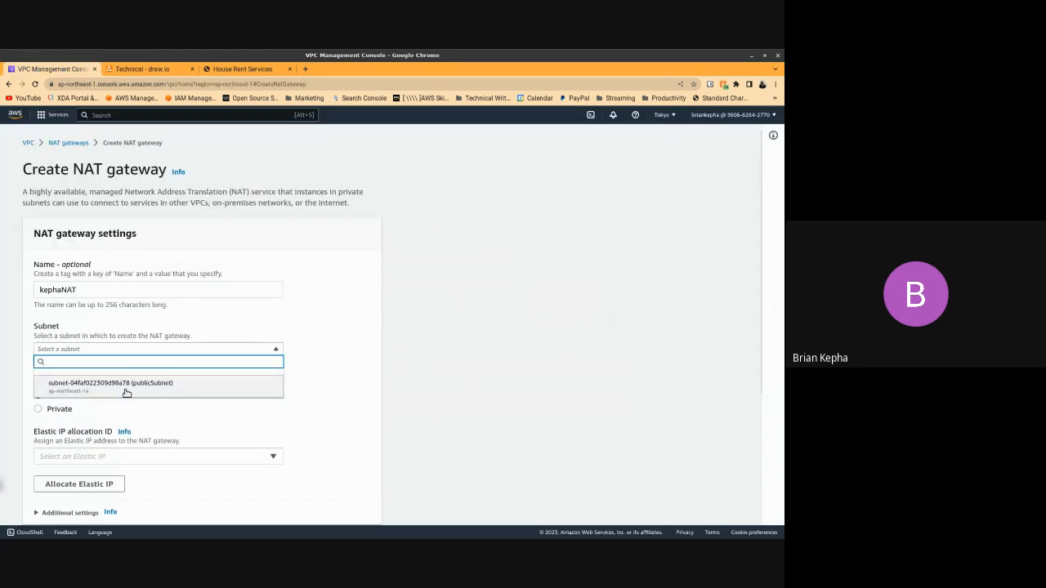
{"action": "left_click", "coordinate": [127, 394]}
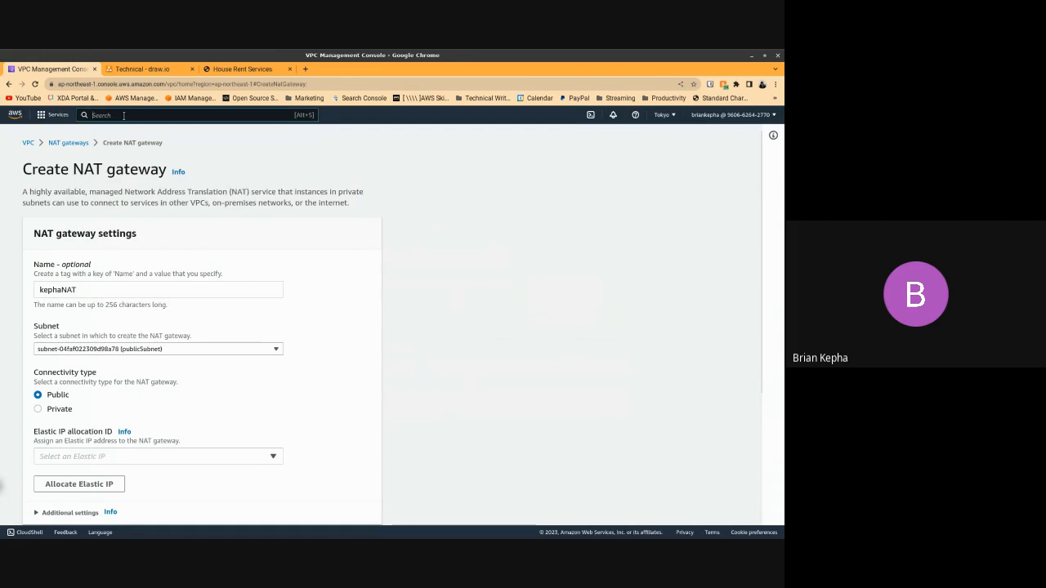
{"action": "left_click", "coordinate": [28, 144]}
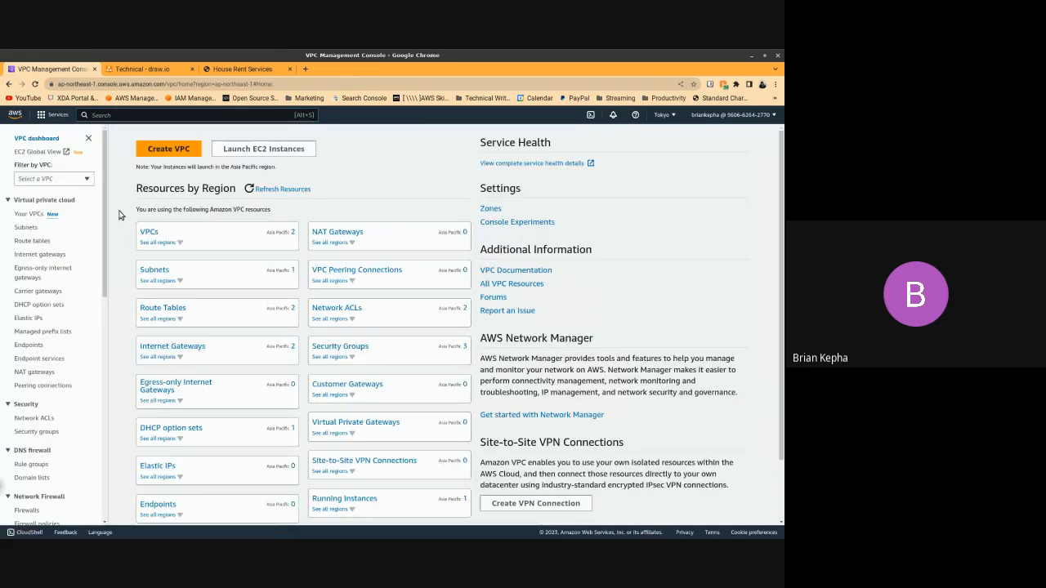
Start a new subnet in KephaVPC named privateSubnet in availability zone ap-northeast-1a
{"action": "left_click", "coordinate": [28, 228]}
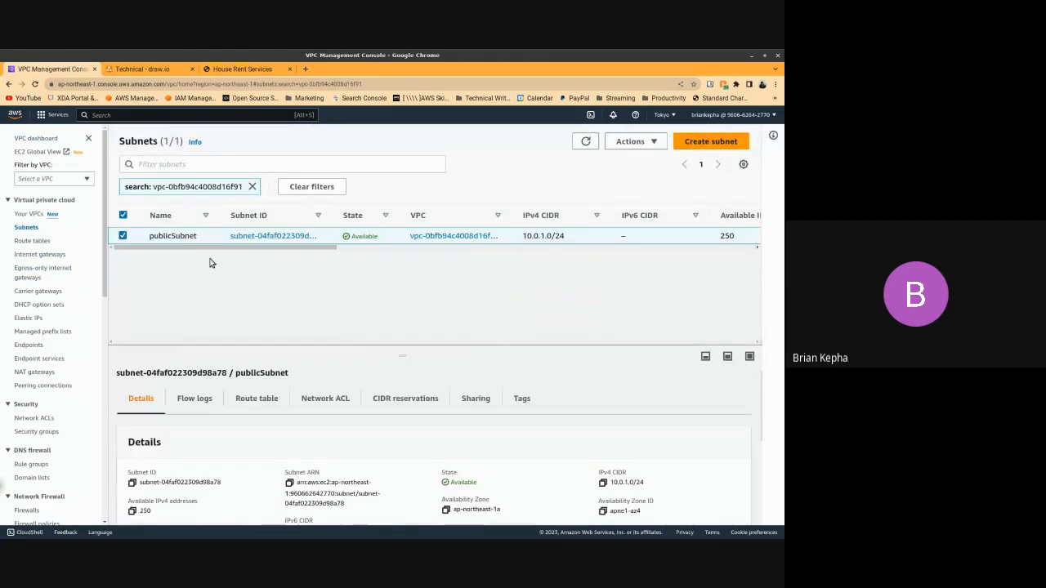
{"action": "left_click", "coordinate": [122, 236]}
{"action": "left_click", "coordinate": [696, 144]}
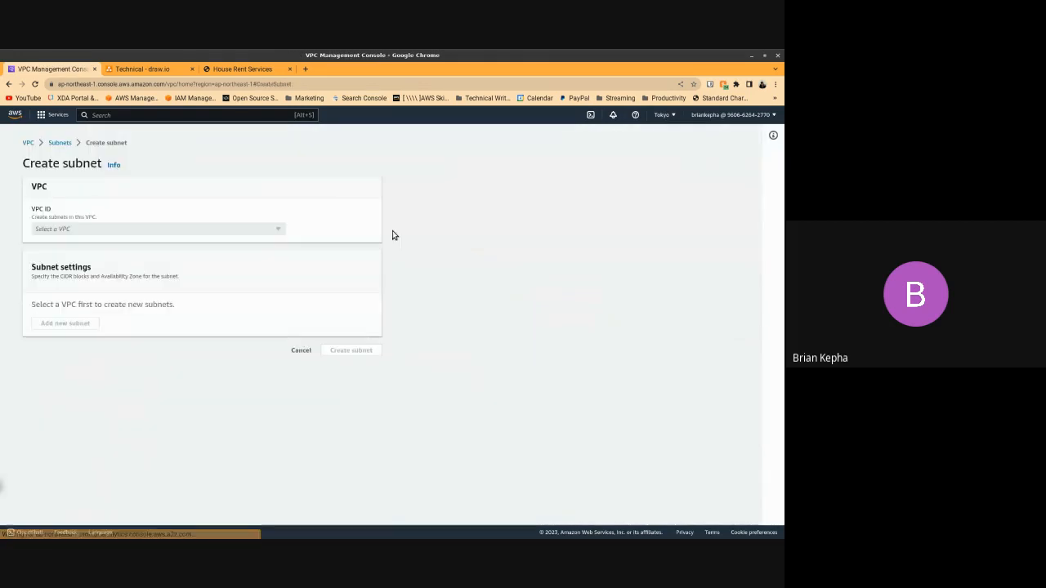
{"action": "left_click", "coordinate": [75, 231]}
{"action": "left_click", "coordinate": [187, 287]}
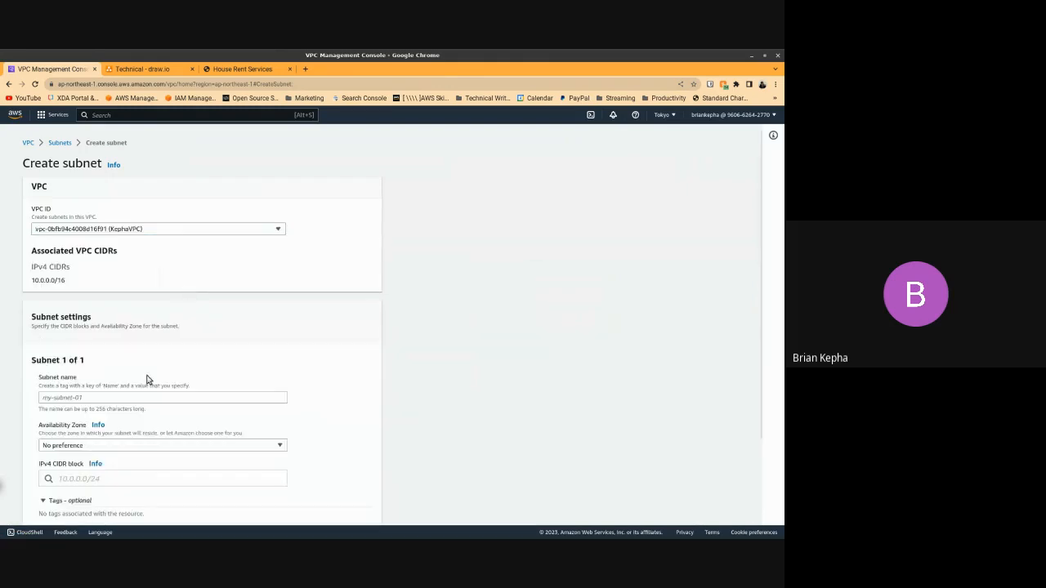
{"action": "left_click", "coordinate": [80, 398]}
{"action": "type", "text": "KEPHA"}
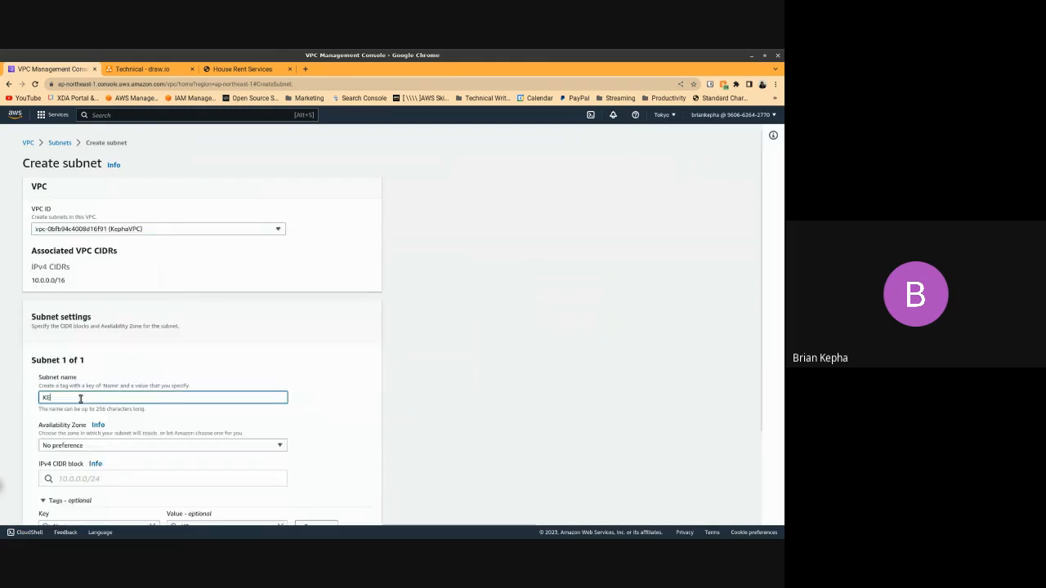
{"action": "key", "text": "BackSpace"}
{"action": "key", "text": "BackSpace"}
{"action": "key", "text": "BackSpace"}
{"action": "key", "text": "BackSpace"}
{"action": "key", "text": "BackSpace"}
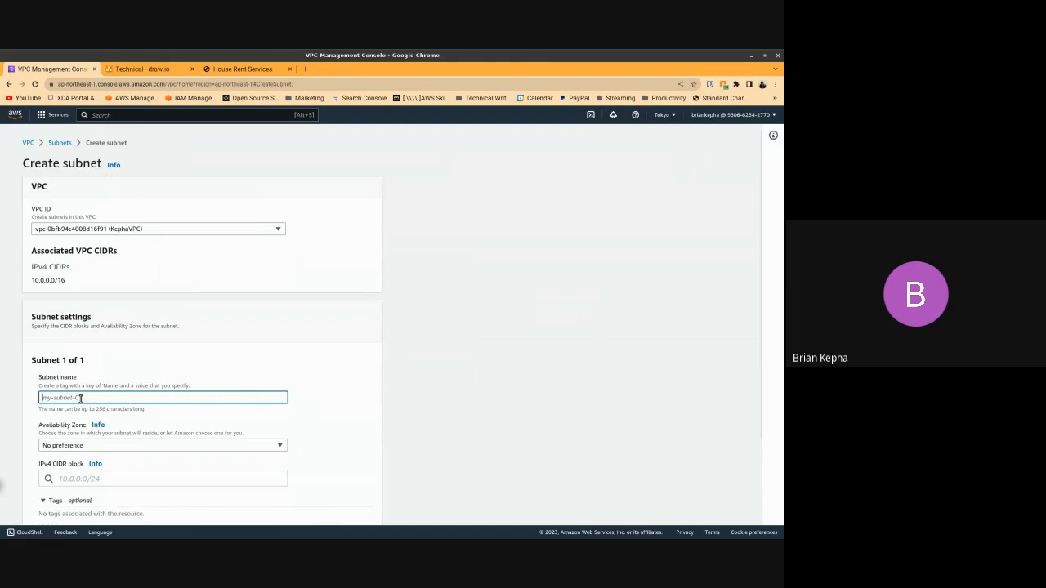
{"action": "type", "text": "privat"}
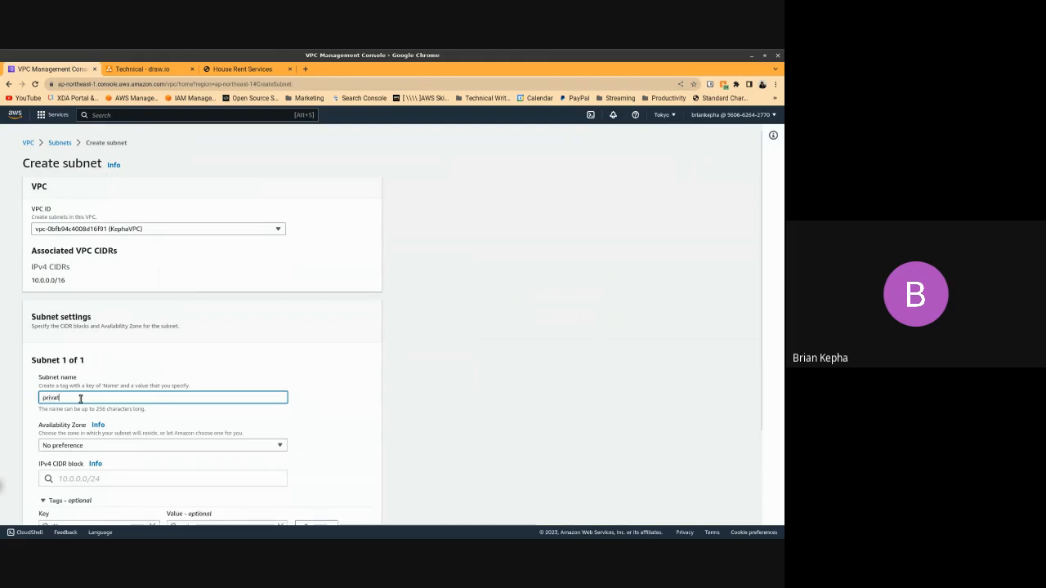
{"action": "type", "text": "eSubnet"}
{"action": "scroll", "coordinate": [82, 398], "scroll_direction": "down", "scroll_amount": 2}
{"action": "left_click", "coordinate": [116, 349]}
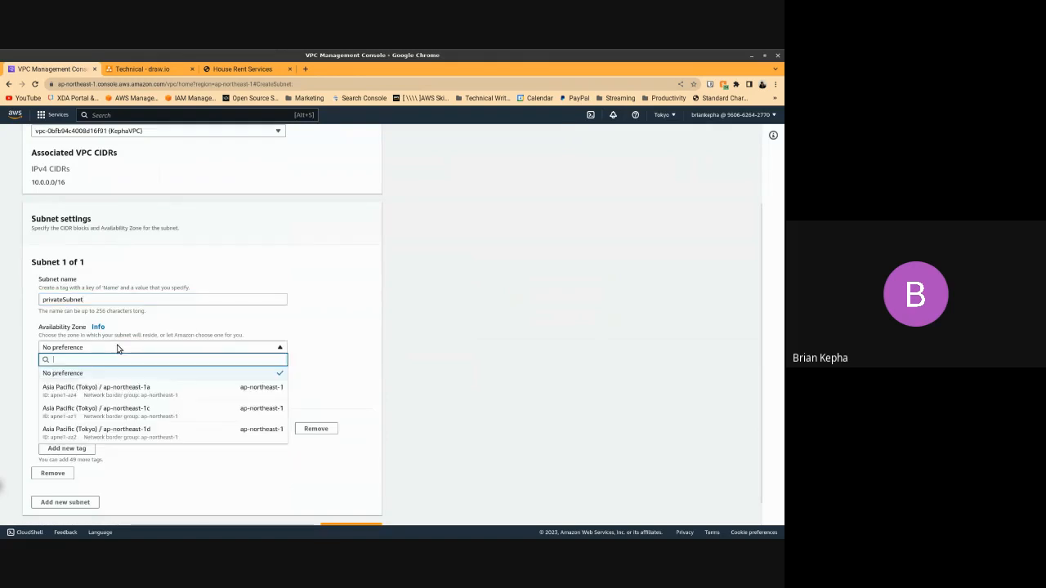
{"action": "left_click", "coordinate": [181, 392]}
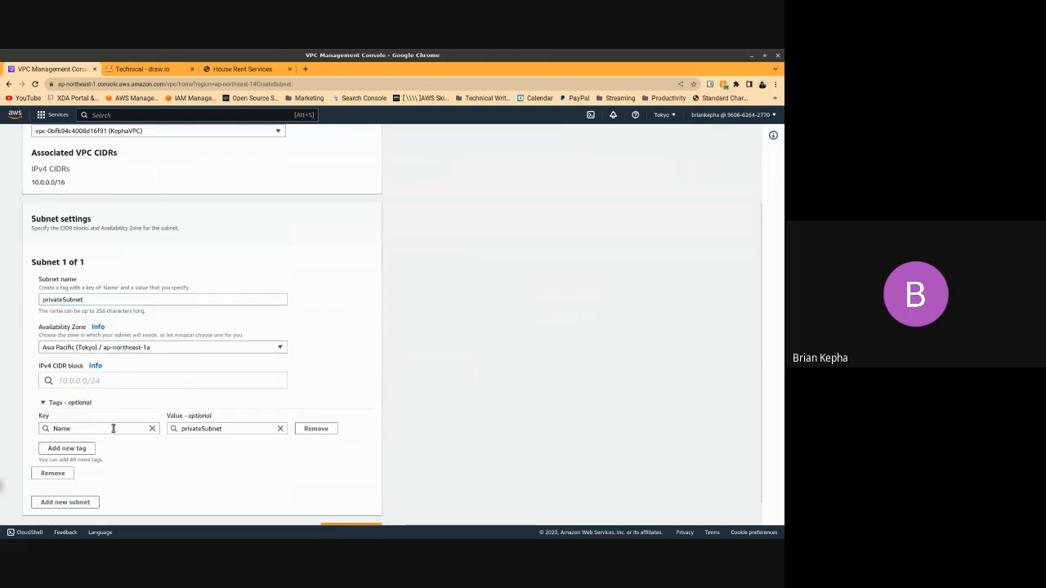
Give it CIDR 10.0.2.0/24, create it, select privateSubnet in the refreshed list, then view NAT gateways
{"action": "left_click", "coordinate": [90, 380]}
{"action": "type", "text": "10"}
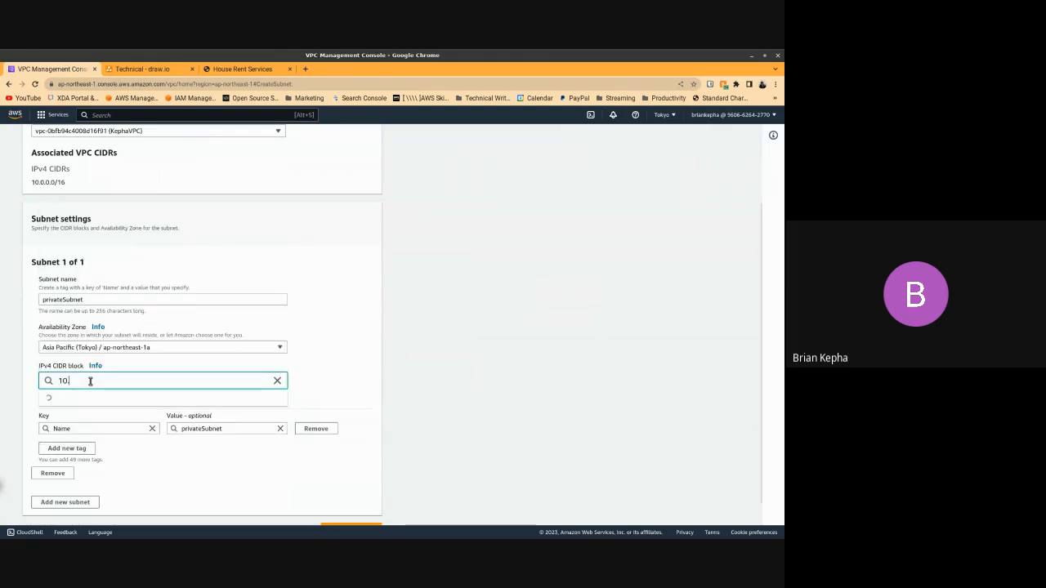
{"action": "type", "text": ".0"}
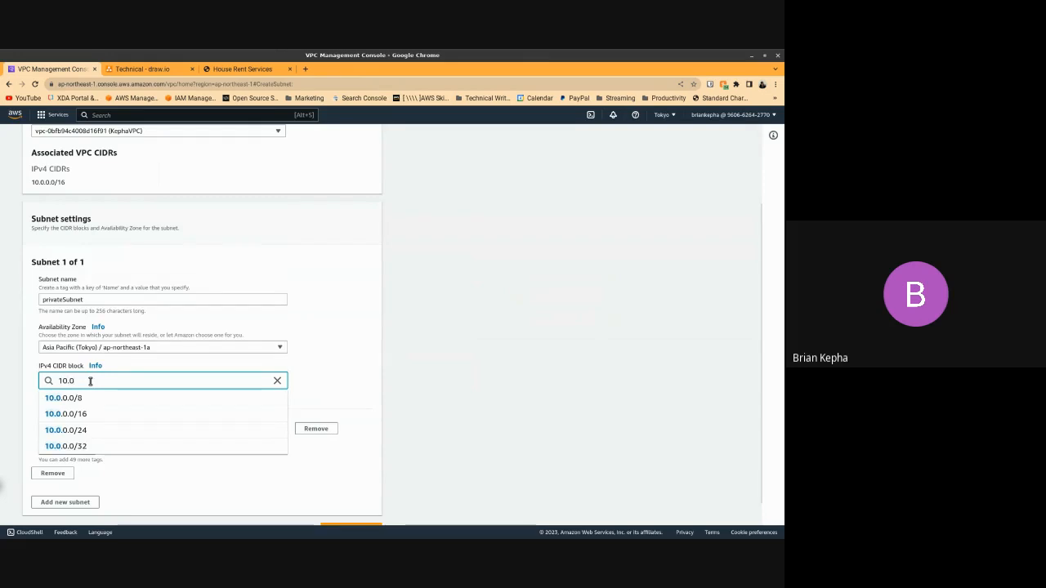
{"action": "type", "text": ".2.0"}
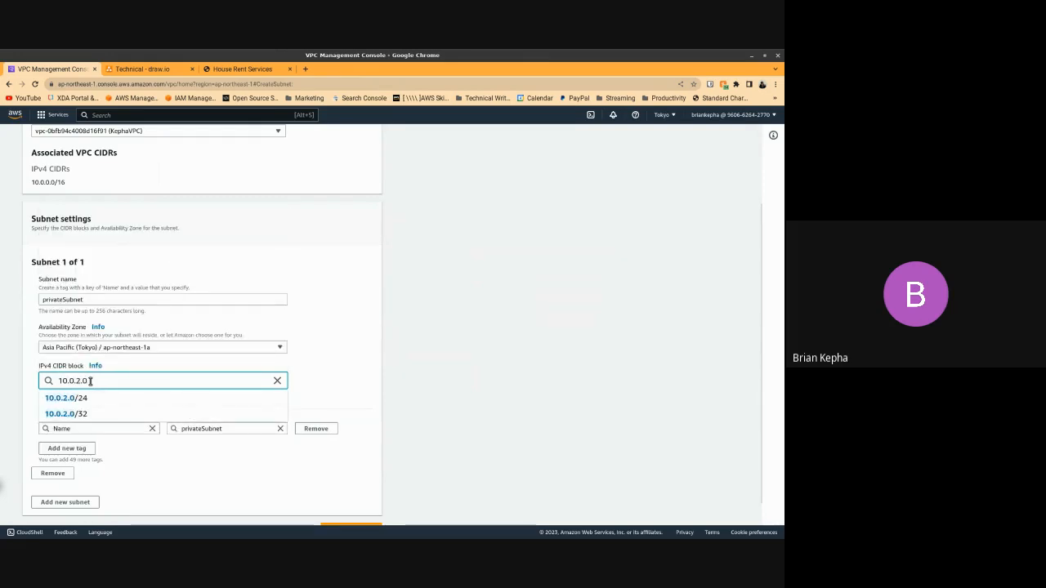
{"action": "type", "text": "/24"}
{"action": "left_click", "coordinate": [350, 283]}
{"action": "scroll", "coordinate": [137, 495], "scroll_direction": "down", "scroll_amount": 1}
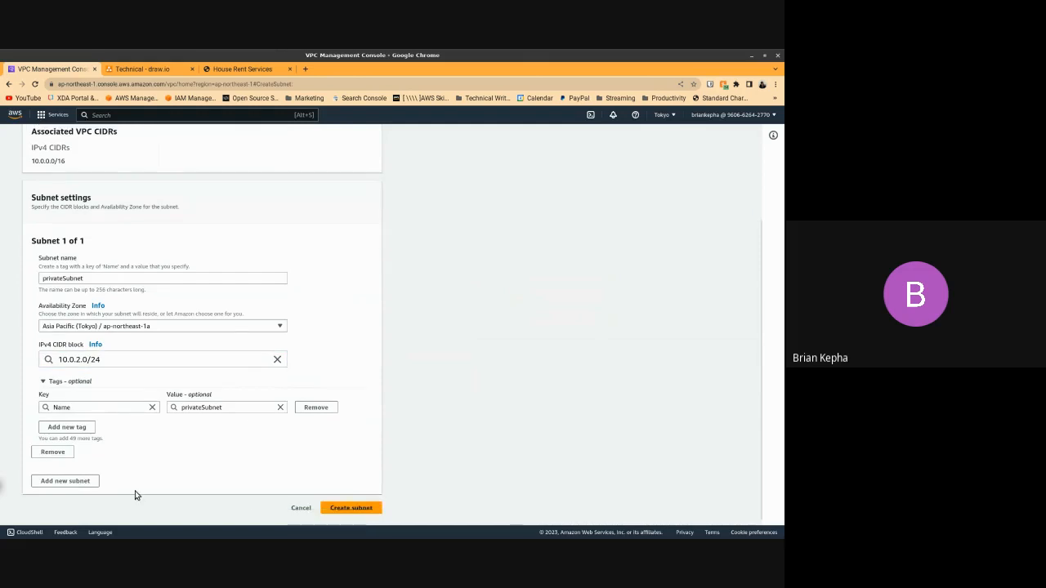
{"action": "left_click", "coordinate": [350, 510]}
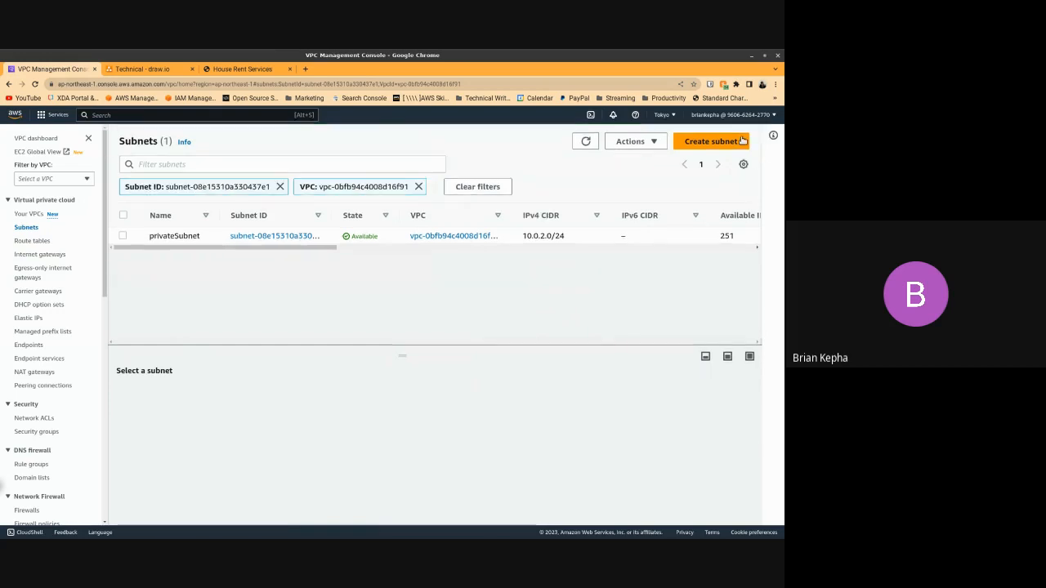
{"action": "left_click", "coordinate": [751, 138]}
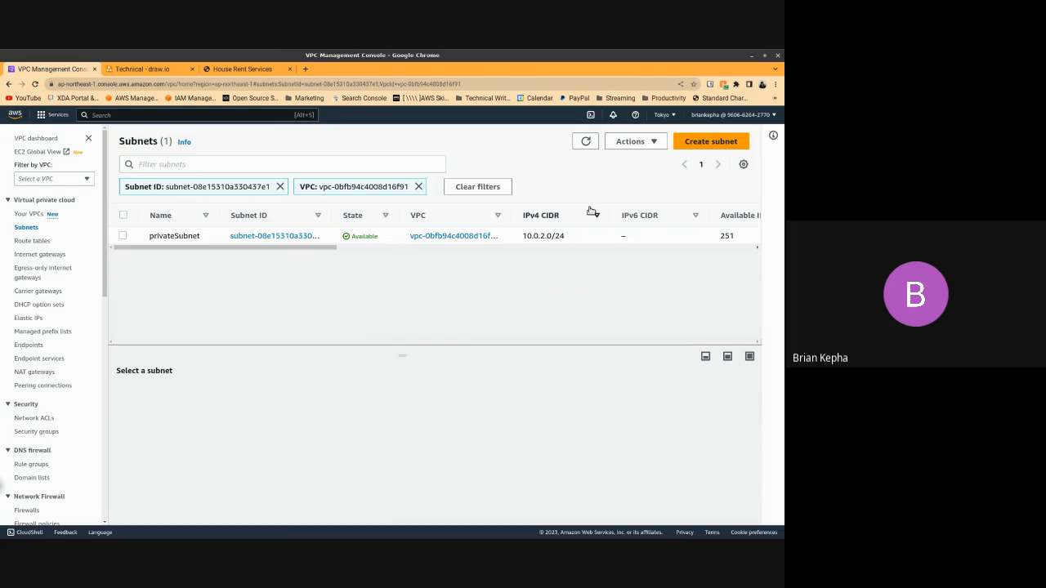
{"action": "left_click", "coordinate": [589, 147]}
{"action": "left_click", "coordinate": [122, 235]}
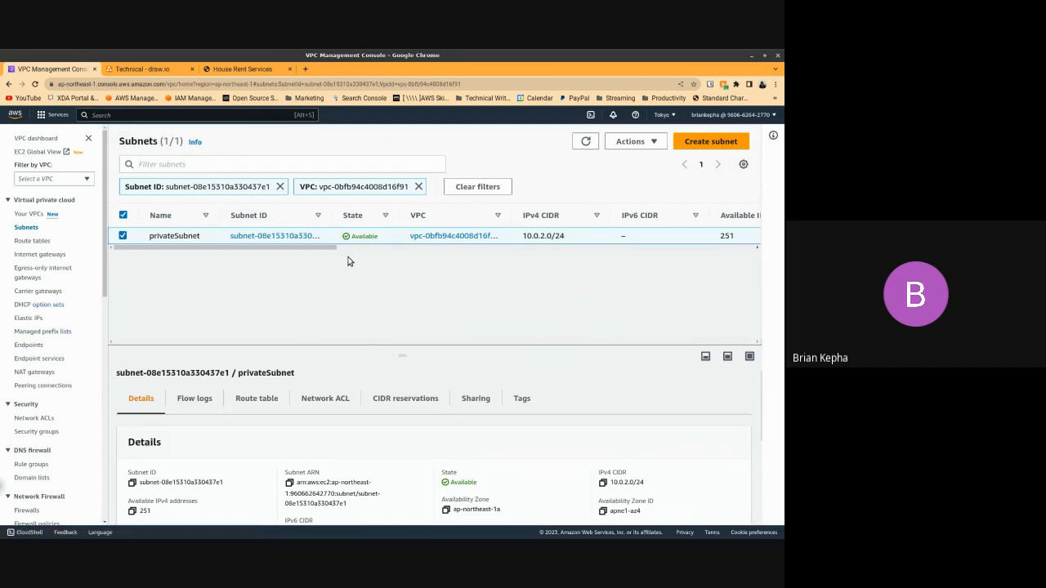
{"action": "left_click", "coordinate": [35, 372]}
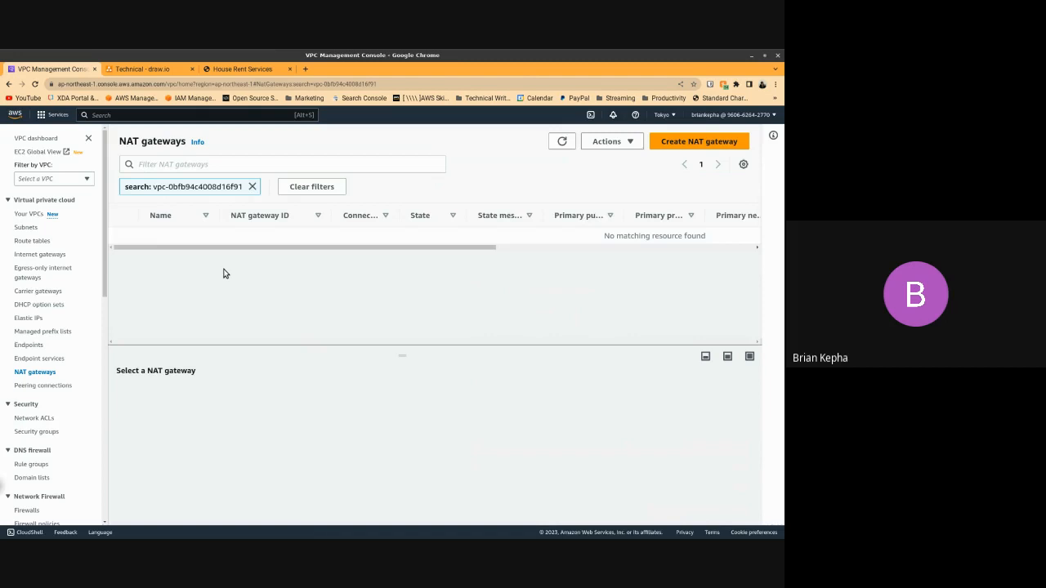
Search 'ec' to reach the EC2 console and start launching a new instance
{"action": "left_click", "coordinate": [145, 117]}
{"action": "type", "text": "ec2"}
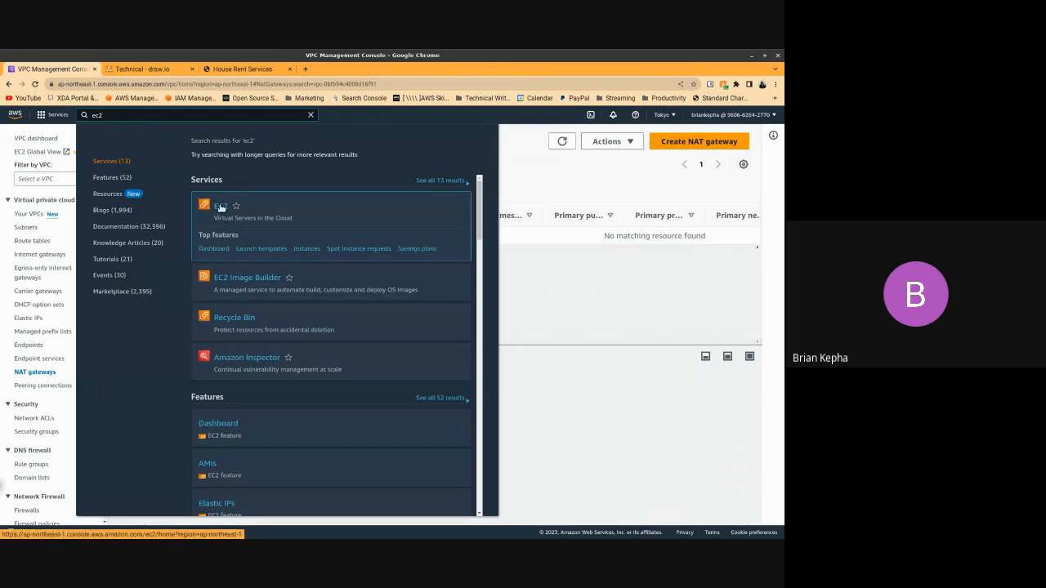
{"action": "left_click", "coordinate": [221, 208]}
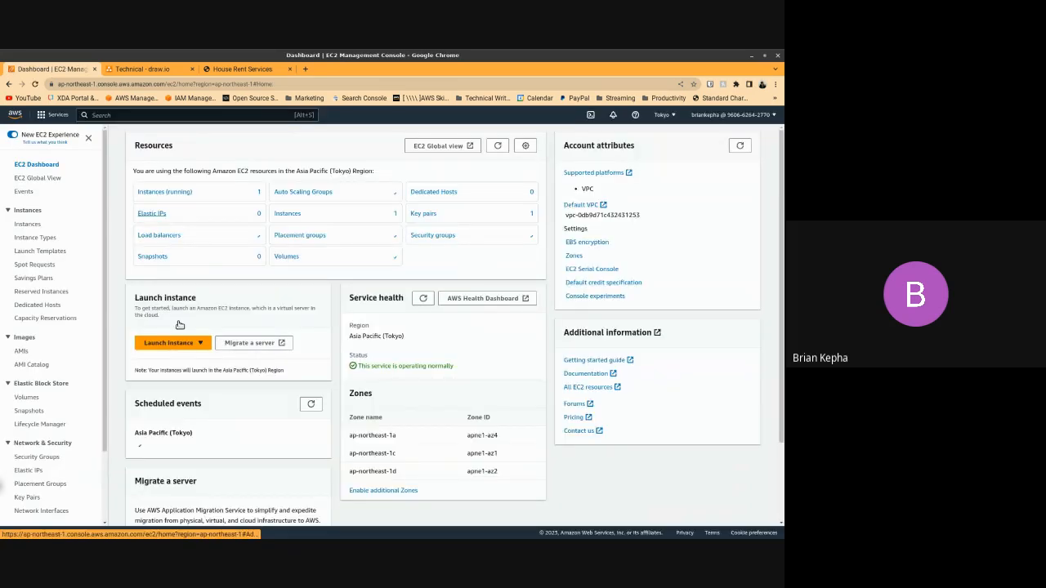
{"action": "left_click", "coordinate": [184, 342]}
{"action": "left_click", "coordinate": [189, 358]}
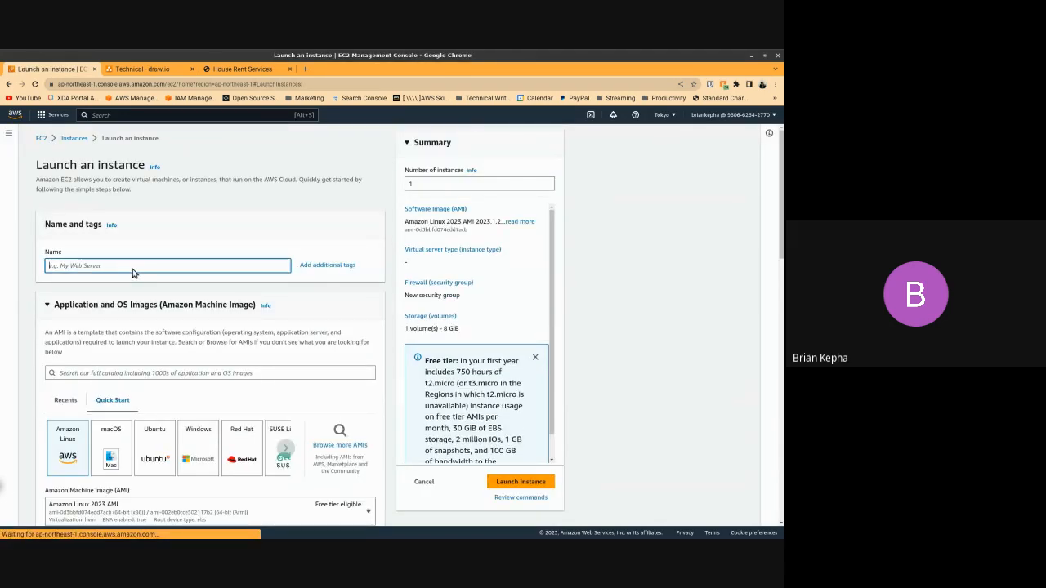
Name the instance privateEC2 and select the Auth0 key pair
{"action": "type", "text": "priavate"}
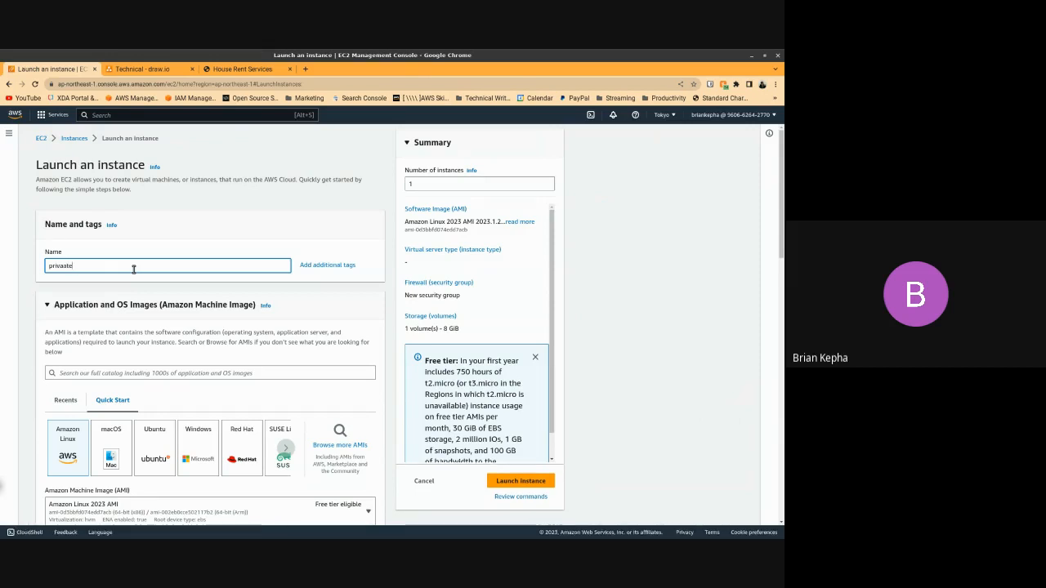
{"action": "key", "text": "BackSpace"}
{"action": "key", "text": "BackSpace"}
{"action": "key", "text": "BackSpace"}
{"action": "type", "text": "teec2"}
{"action": "key", "text": "BackSpace"}
{"action": "type", "text": "eE"}
{"action": "scroll", "coordinate": [115, 326], "scroll_direction": "down", "scroll_amount": 5}
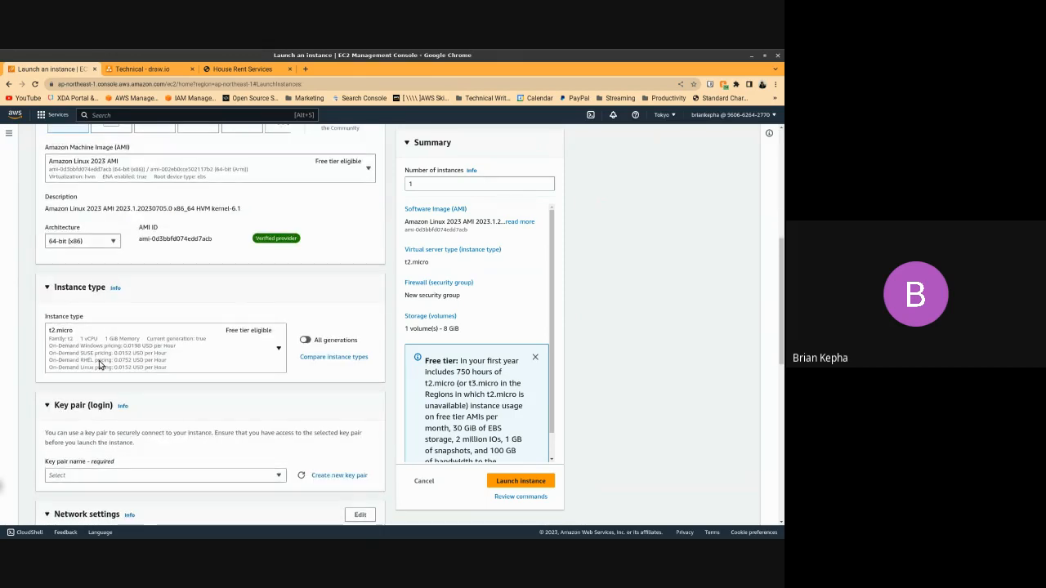
{"action": "scroll", "coordinate": [110, 342], "scroll_direction": "down", "scroll_amount": 2}
{"action": "left_click", "coordinate": [110, 328]}
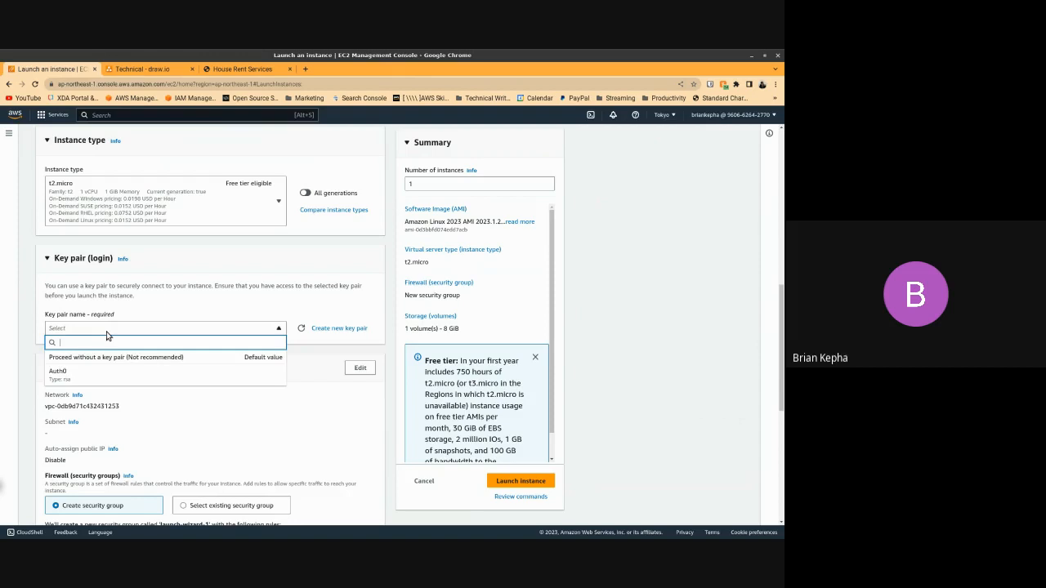
{"action": "left_click", "coordinate": [122, 369]}
Set the instance's network to KephaVPC with privateSubnet
{"action": "scroll", "coordinate": [232, 315], "scroll_direction": "down", "scroll_amount": 2}
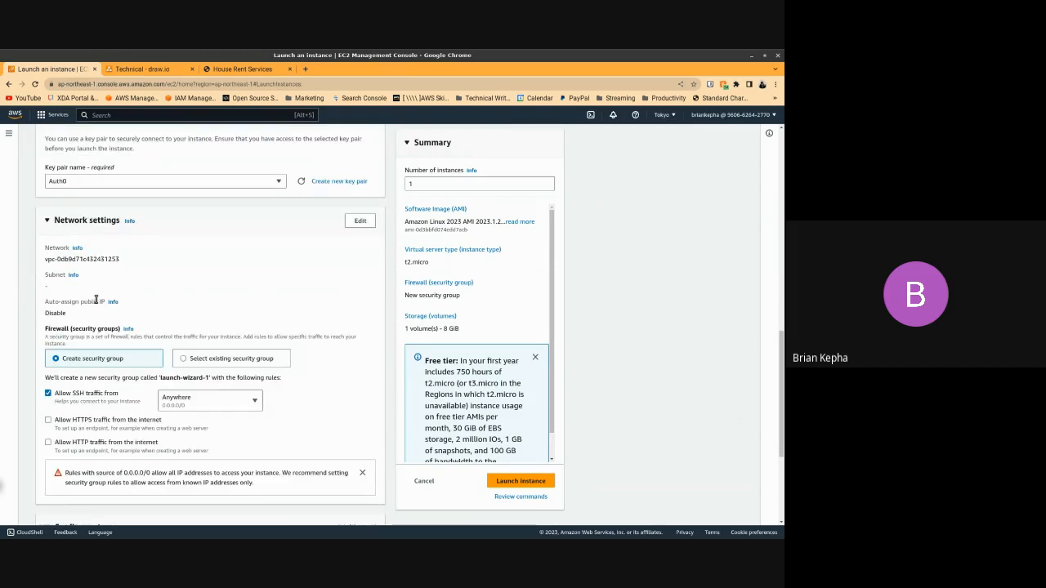
{"action": "left_click", "coordinate": [350, 219]}
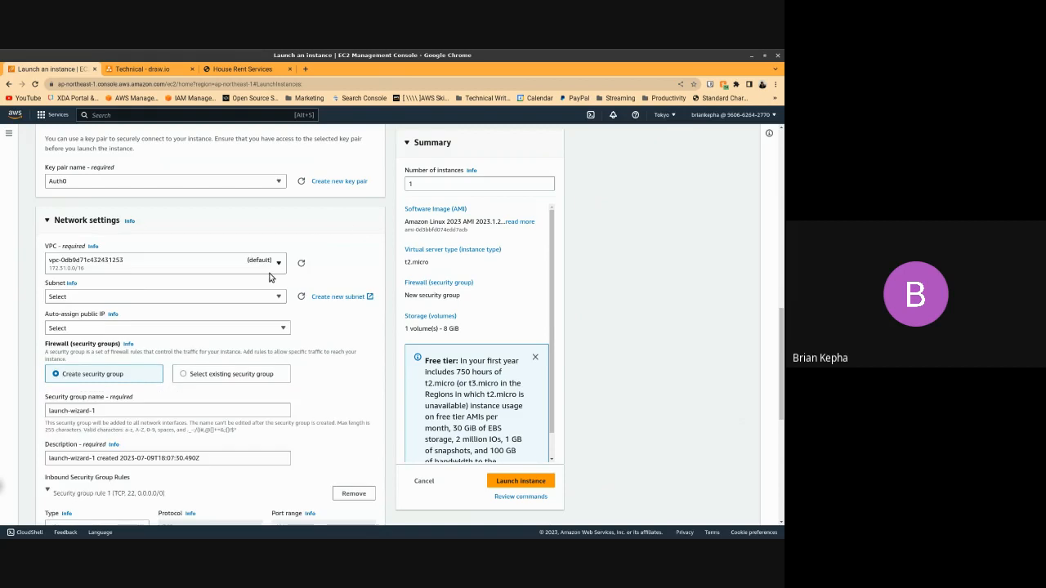
{"action": "left_click", "coordinate": [131, 267]}
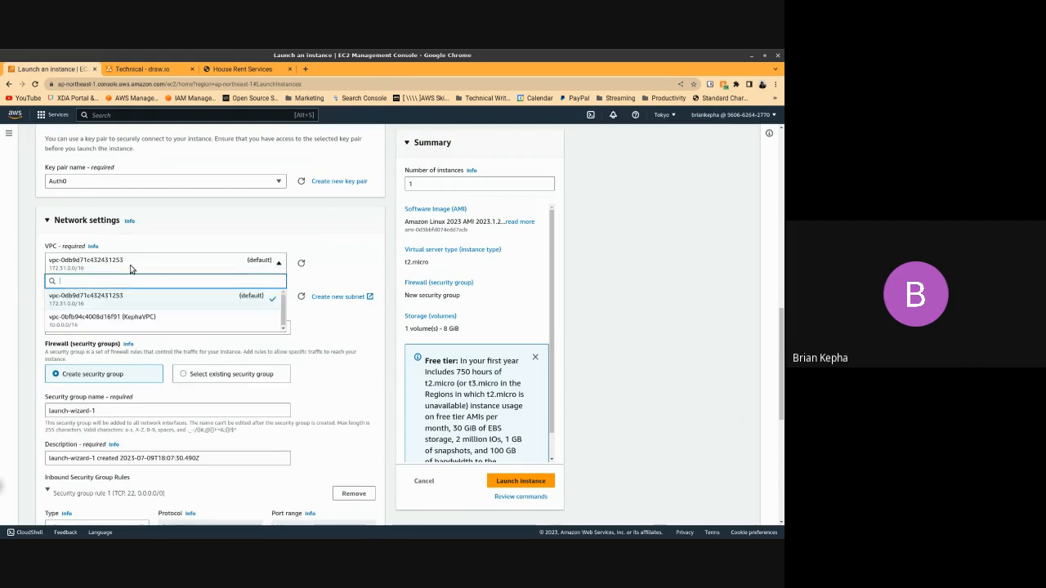
{"action": "left_click", "coordinate": [148, 316]}
{"action": "left_click", "coordinate": [187, 308]}
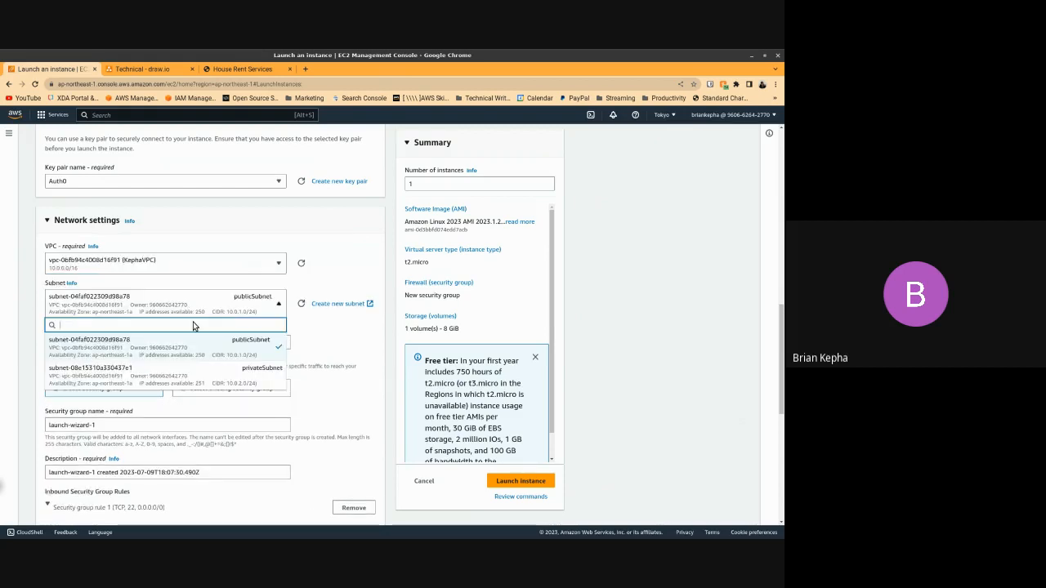
{"action": "left_click", "coordinate": [216, 382]}
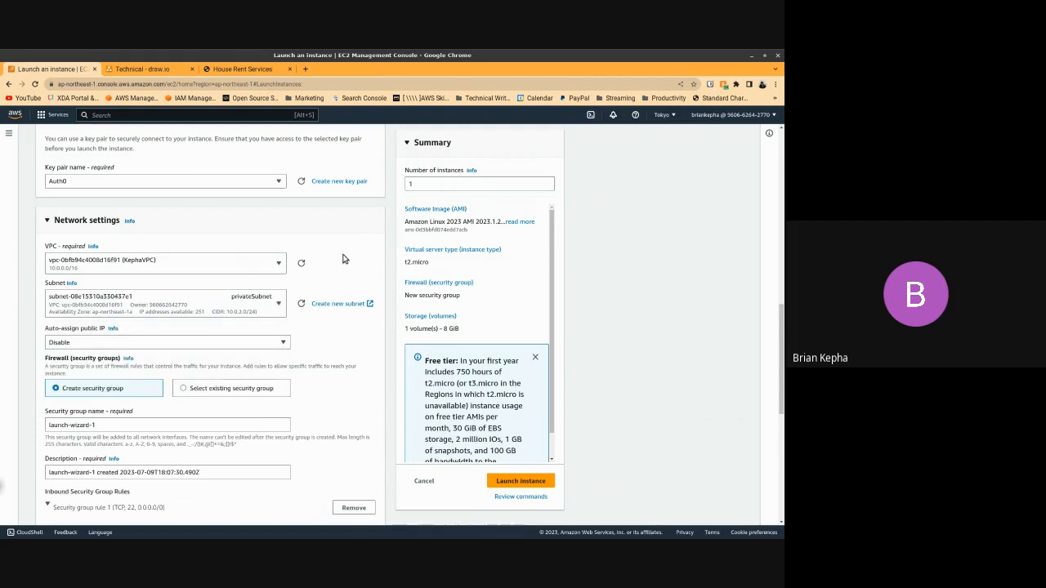
Attach the existing security group kephaSG, launch the instance, and go to the Instances list
{"action": "scroll", "coordinate": [259, 341], "scroll_direction": "down", "scroll_amount": 2}
{"action": "left_click", "coordinate": [216, 291]}
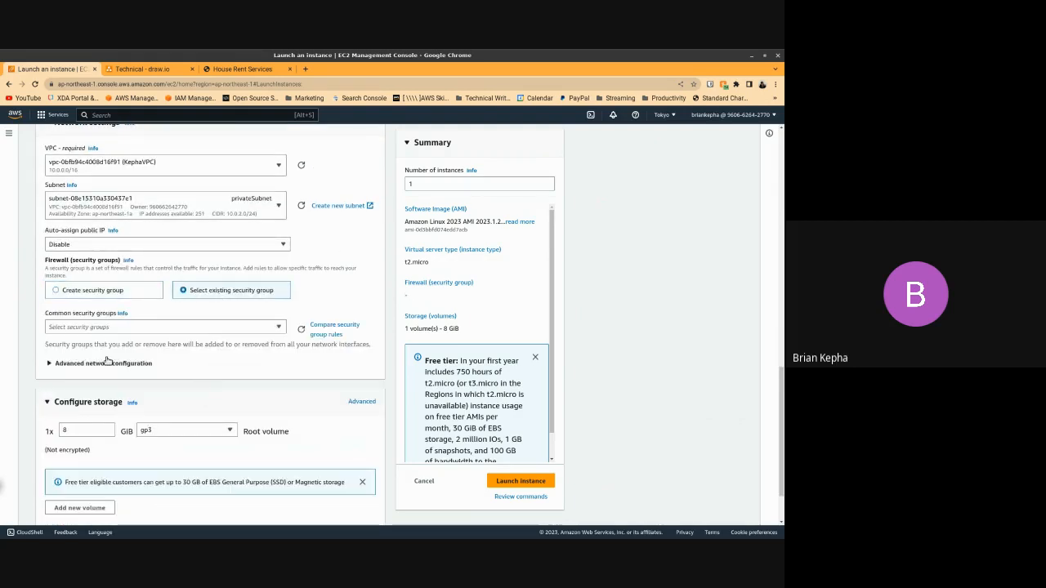
{"action": "left_click", "coordinate": [176, 331]}
{"action": "left_click", "coordinate": [106, 359]}
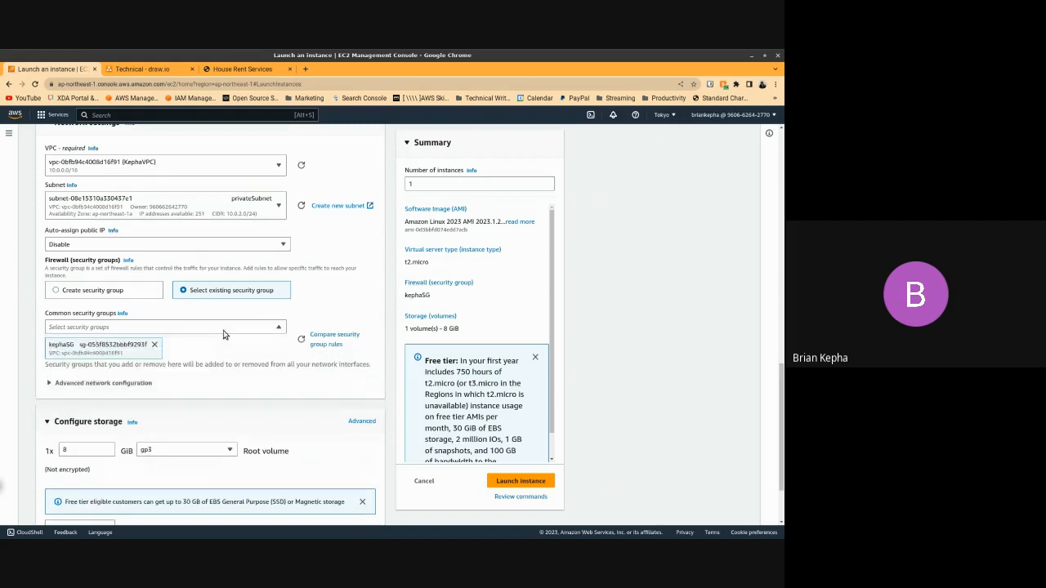
{"action": "scroll", "coordinate": [245, 355], "scroll_direction": "down", "scroll_amount": 2}
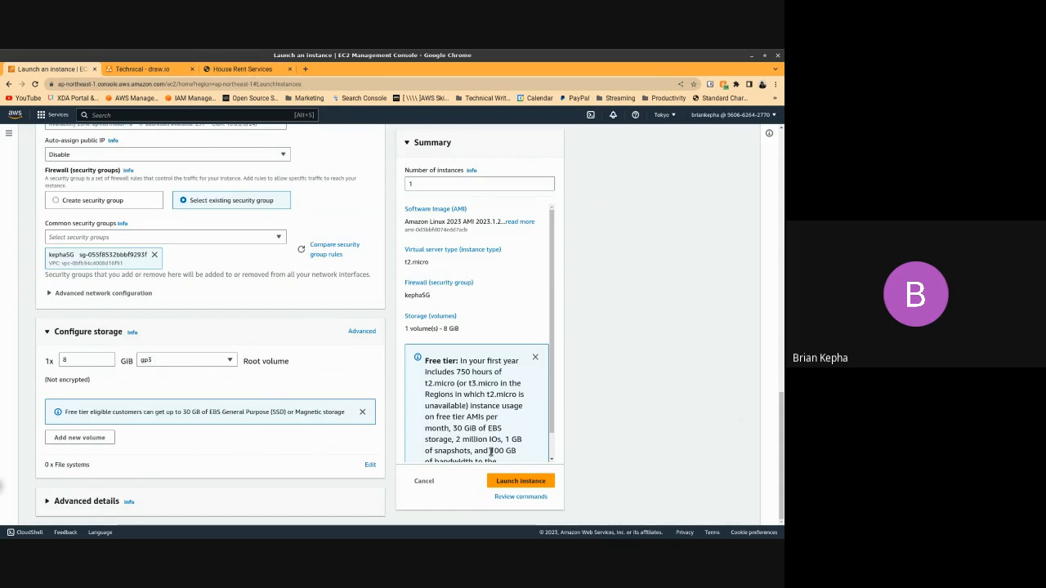
{"action": "left_click", "coordinate": [511, 482]}
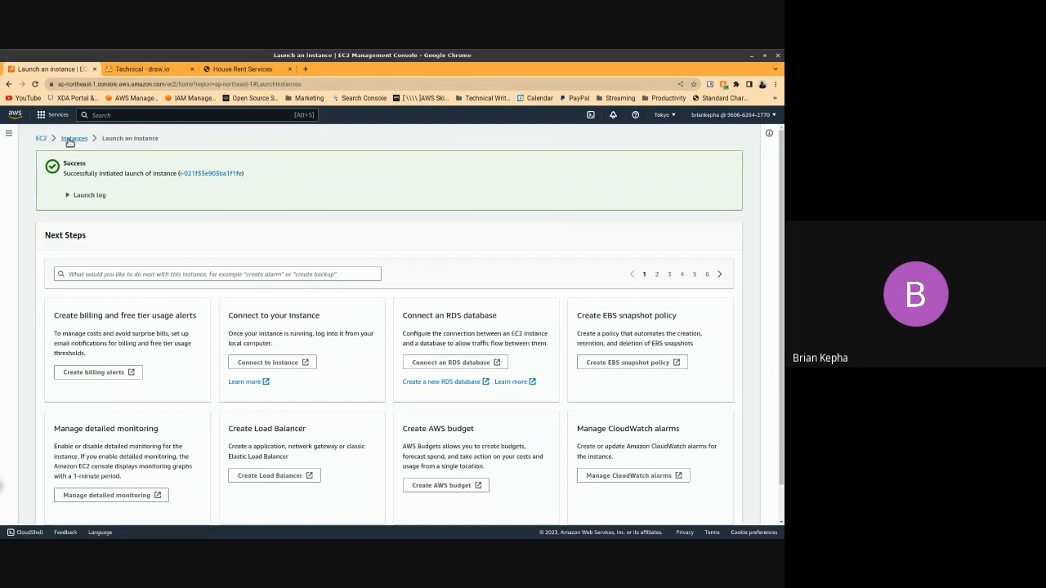
{"action": "left_click", "coordinate": [75, 196]}
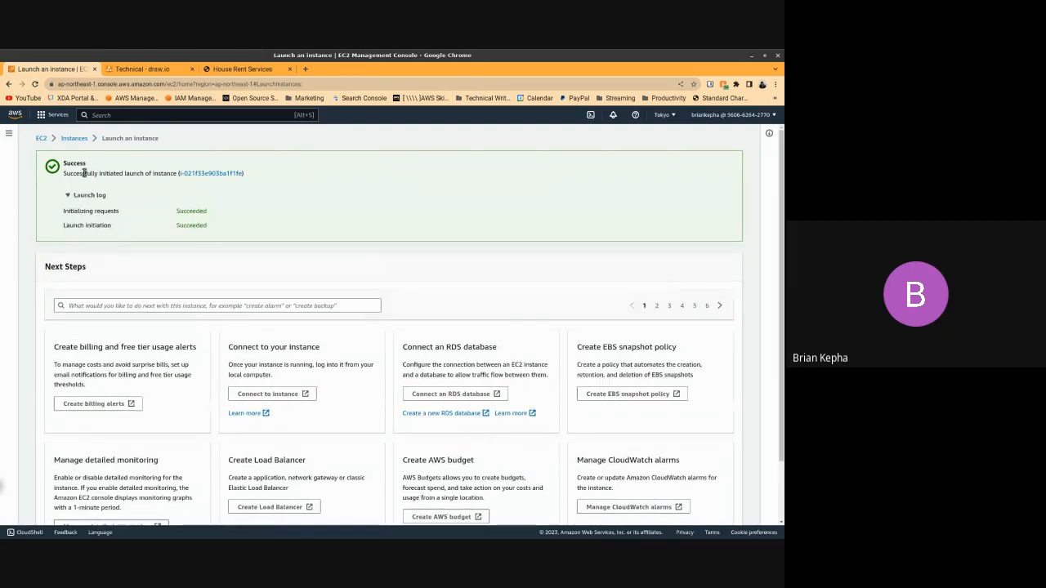
{"action": "left_click", "coordinate": [75, 139]}
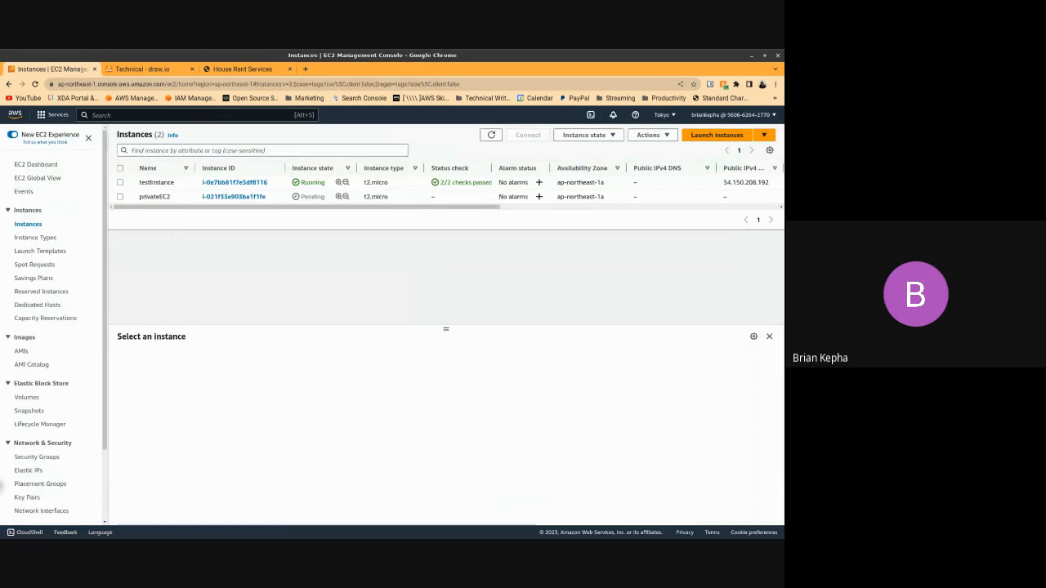
Close the old SSH terminal session and open a fresh local terminal
{"action": "key", "text": "alt+Tab"}
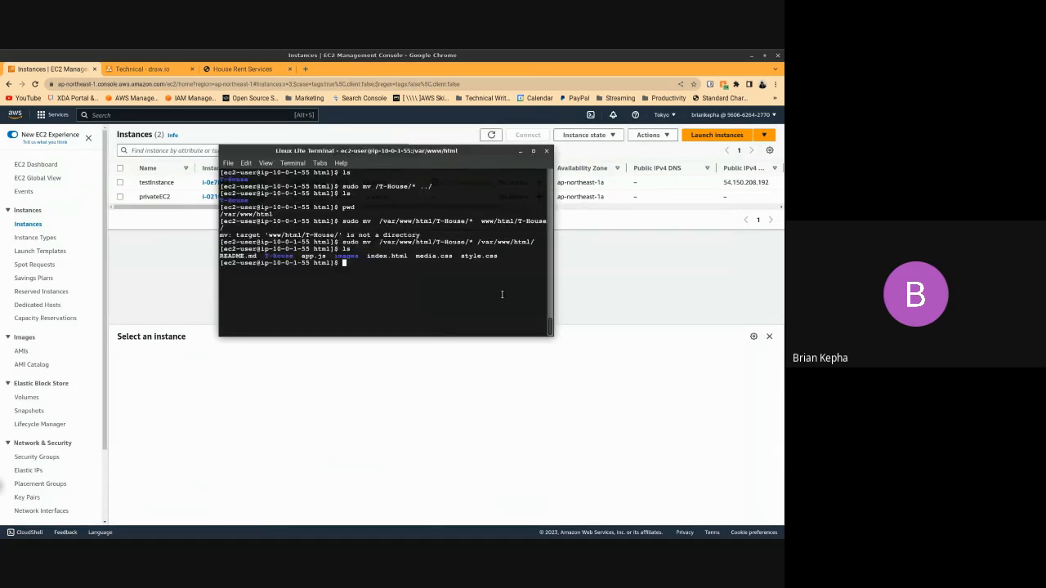
{"action": "triple_click", "coordinate": [439, 277]}
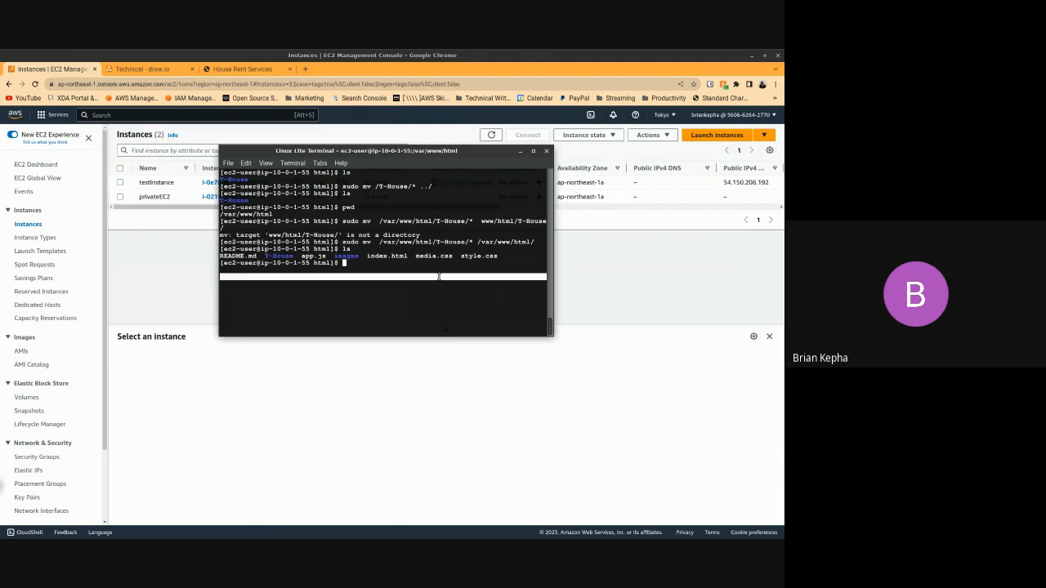
{"action": "left_click", "coordinate": [334, 262]}
{"action": "scroll", "coordinate": [374, 245], "scroll_direction": "up", "scroll_amount": 6}
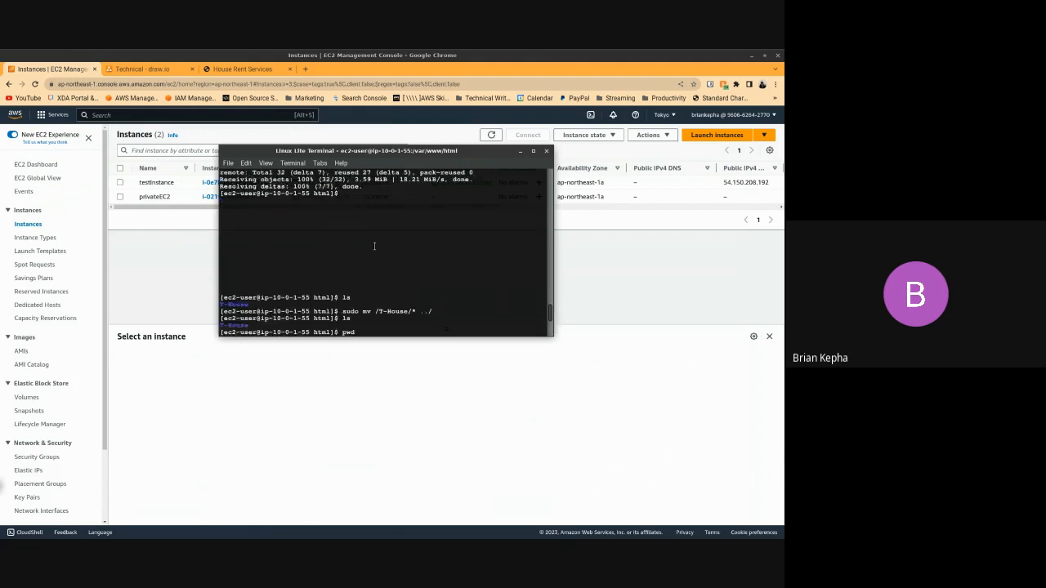
{"action": "scroll", "coordinate": [364, 257], "scroll_direction": "down", "scroll_amount": 4}
{"action": "scroll", "coordinate": [362, 258], "scroll_direction": "down", "scroll_amount": 2}
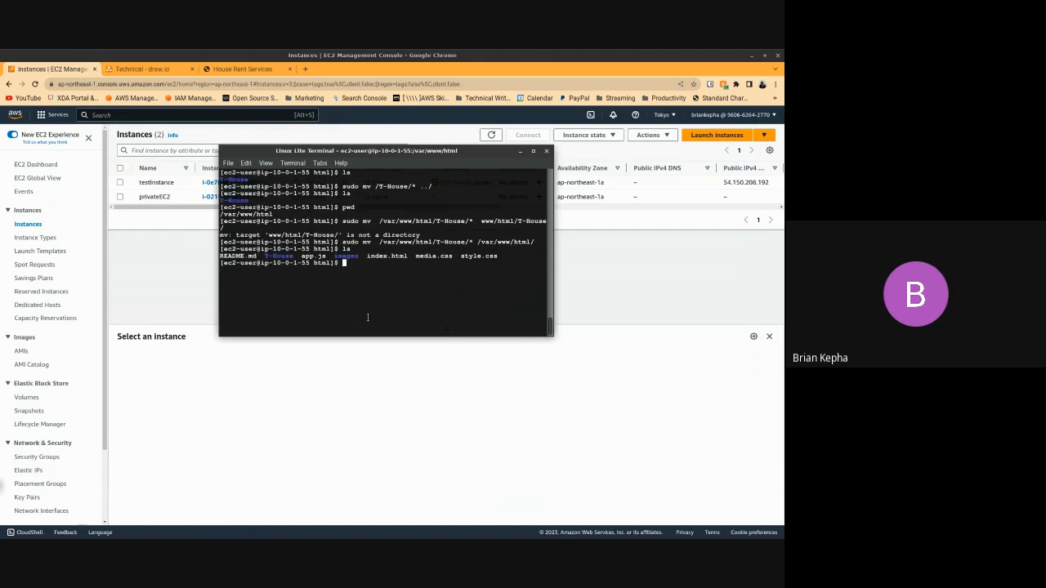
{"action": "left_click", "coordinate": [546, 151]}
{"action": "key", "text": "ctrl+alt+t"}
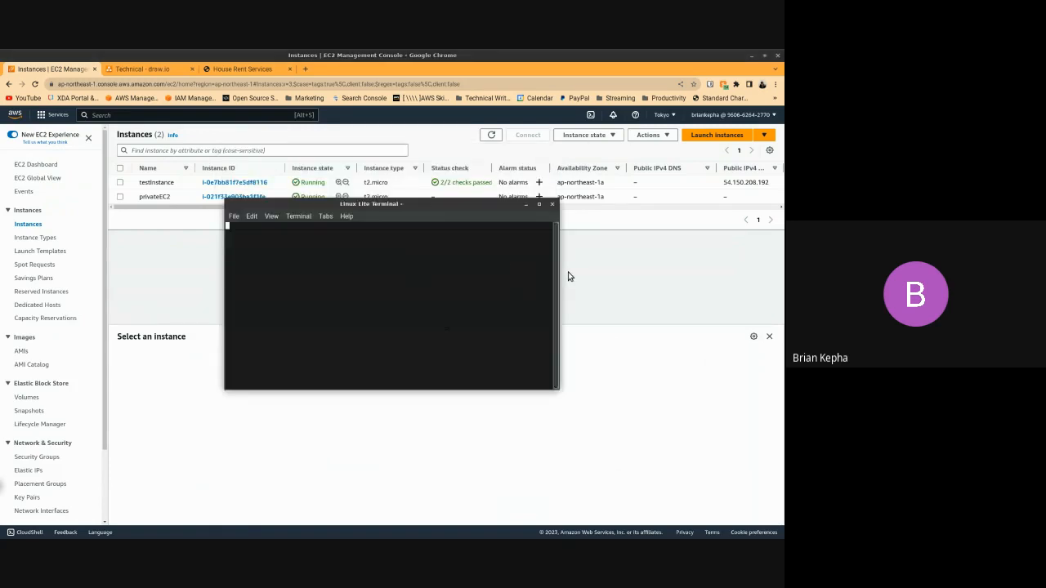
{"action": "left_click_drag", "start_coordinate": [445, 212], "coordinate": [434, 175]}
Change into the credentials folder and list it, showing Auth0.pem, then return to Chrome
{"action": "key", "text": "ctrl+l"}
{"action": "type", "text": "cd "}
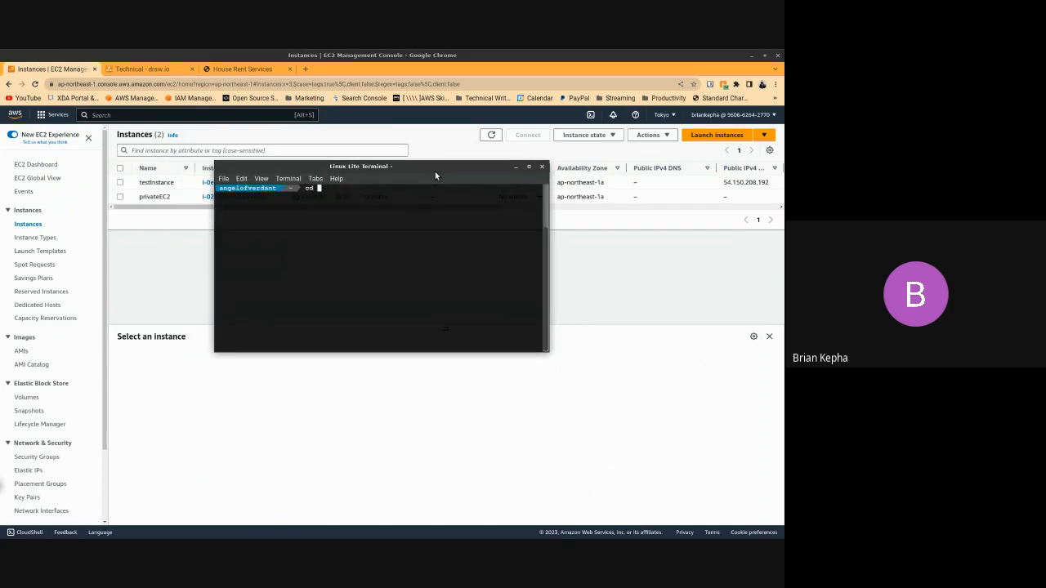
{"action": "type", "text": "cr"}
{"action": "key", "text": "Tab"}
{"action": "key", "text": "Return"}
{"action": "key", "text": "ctrl+l"}
{"action": "type", "text": "ls"}
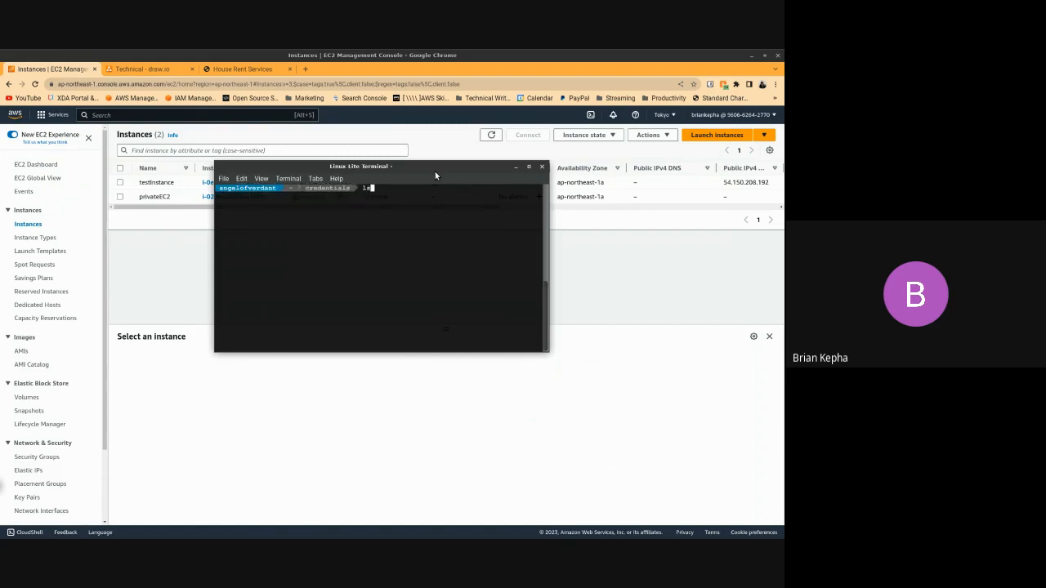
{"action": "key", "text": "Return"}
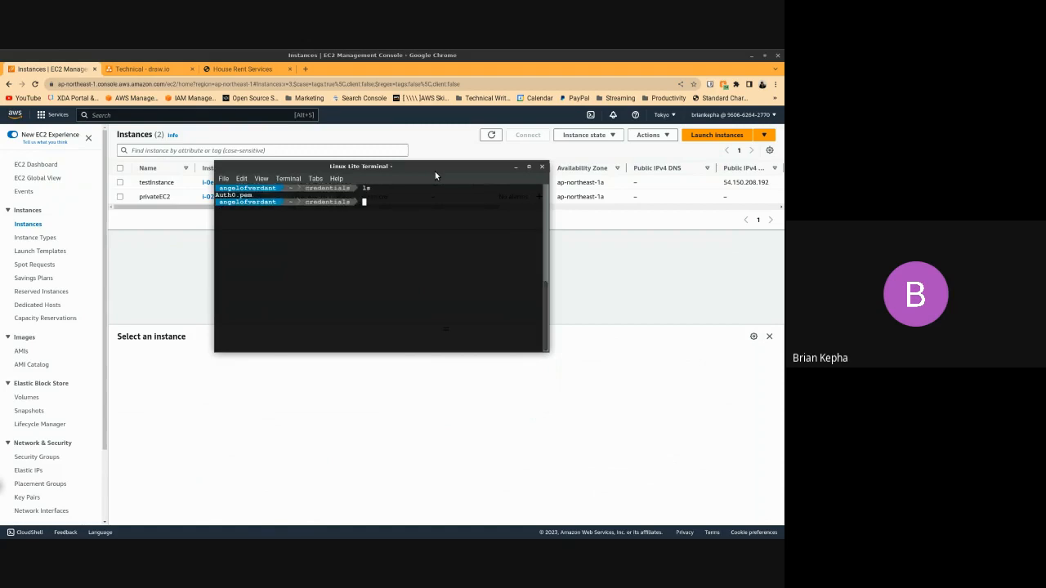
{"action": "left_click_drag", "start_coordinate": [435, 171], "coordinate": [417, 223]}
{"action": "left_click", "coordinate": [241, 69]}
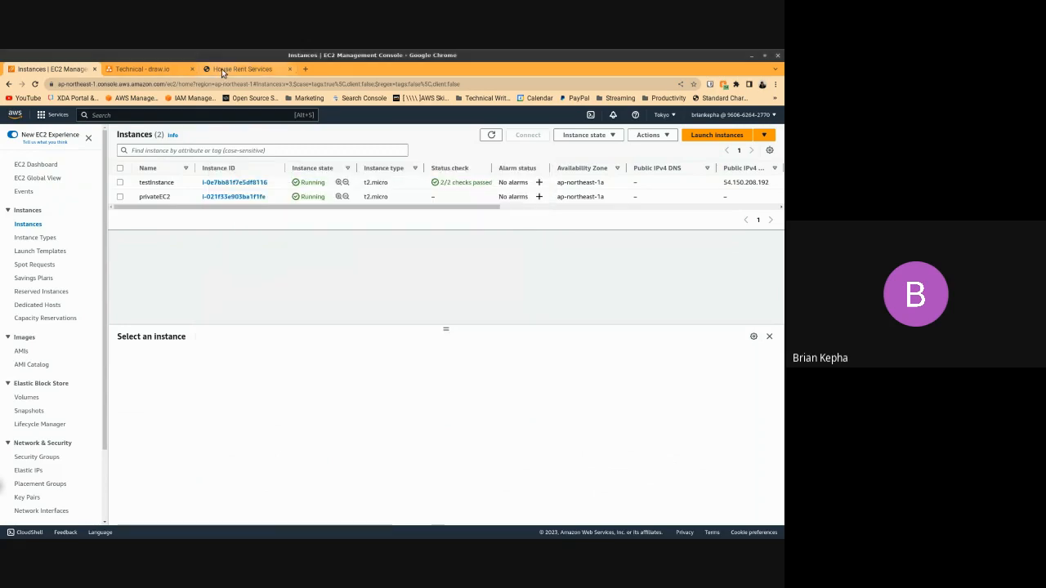
{"action": "left_click", "coordinate": [142, 69]}
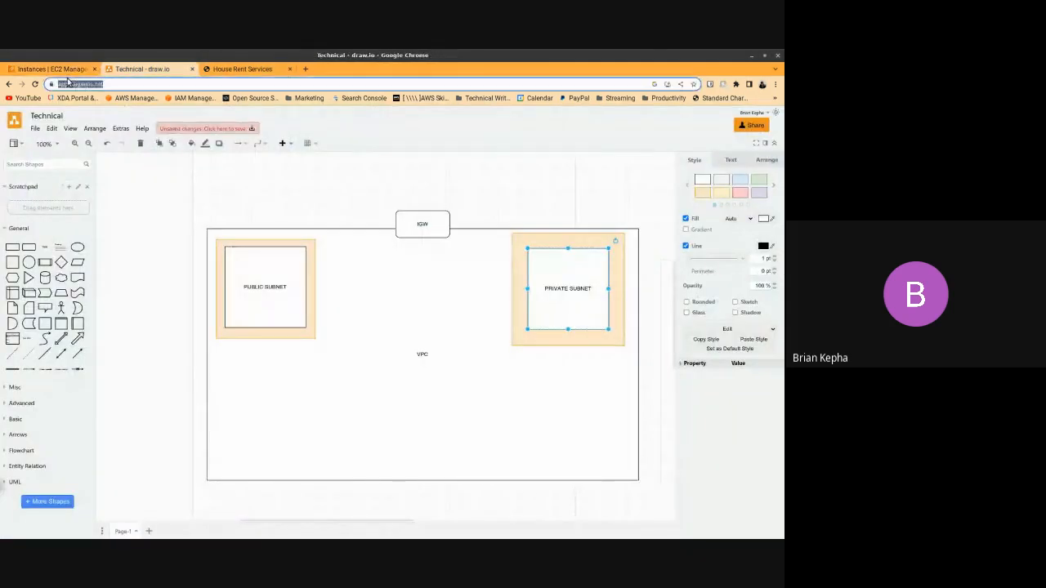
{"action": "left_click", "coordinate": [61, 69]}
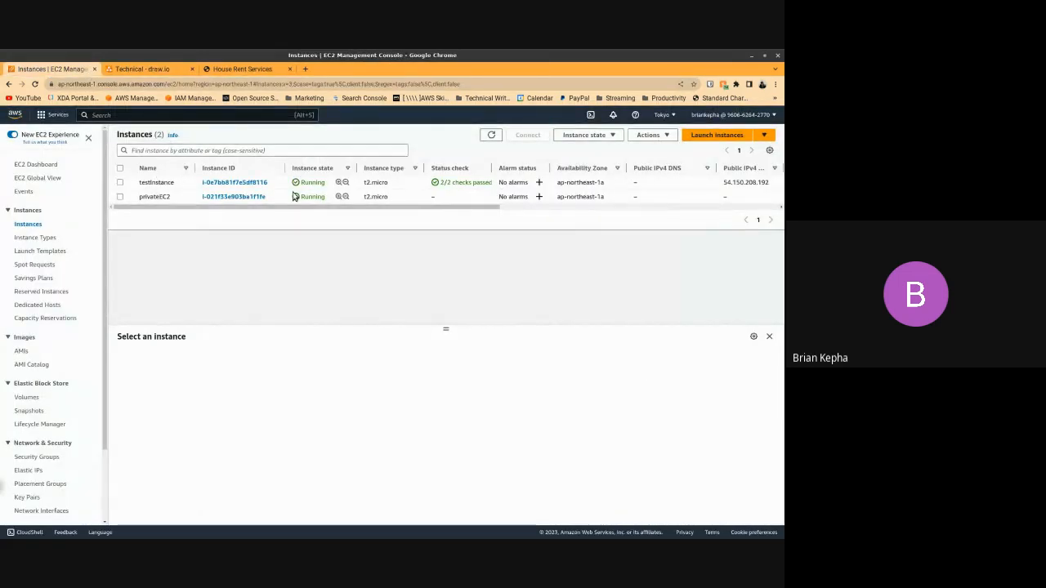
Terminate the privateEC2 instance, then start a fresh instance launch from the Instances list
{"action": "left_click", "coordinate": [240, 197]}
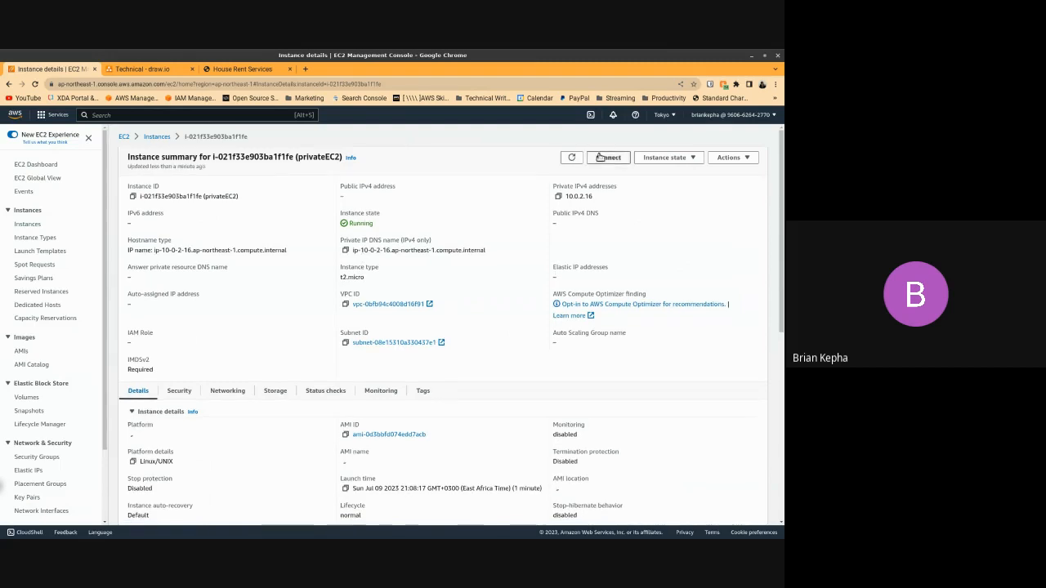
{"action": "left_click", "coordinate": [665, 157]}
{"action": "left_click", "coordinate": [669, 228]}
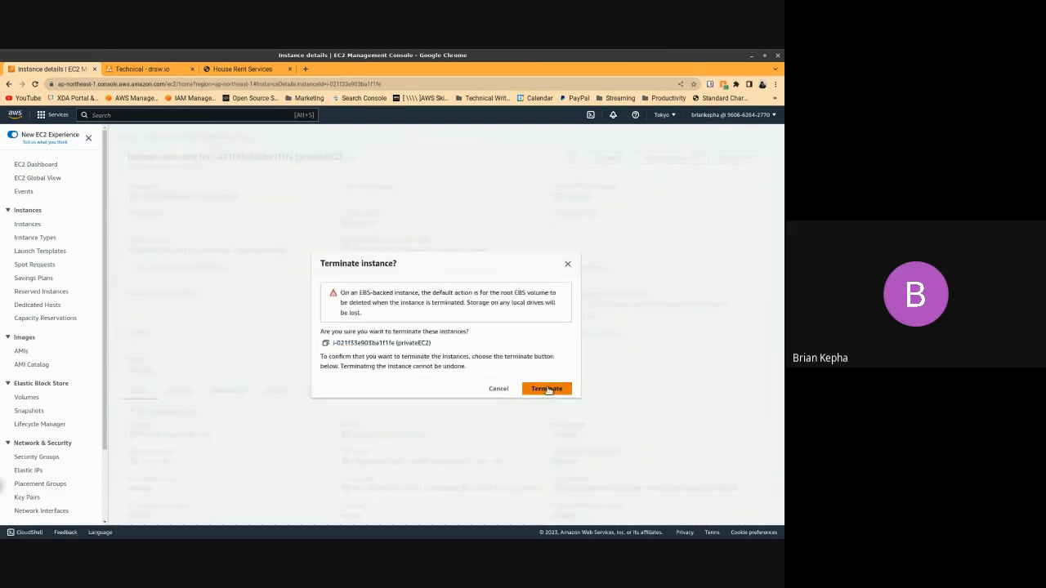
{"action": "left_click", "coordinate": [544, 388]}
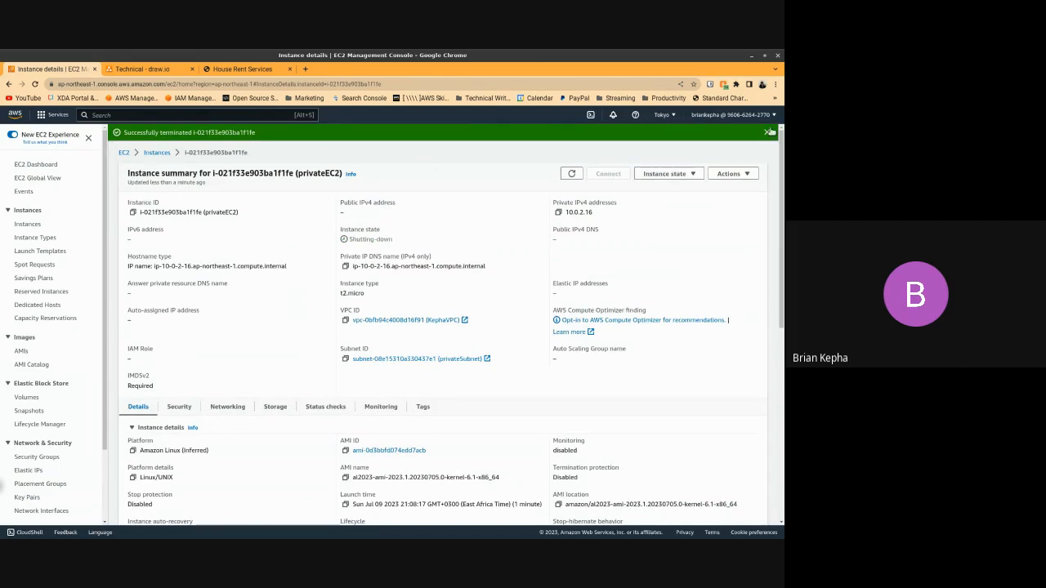
{"action": "left_click", "coordinate": [769, 132]}
{"action": "left_click", "coordinate": [157, 136]}
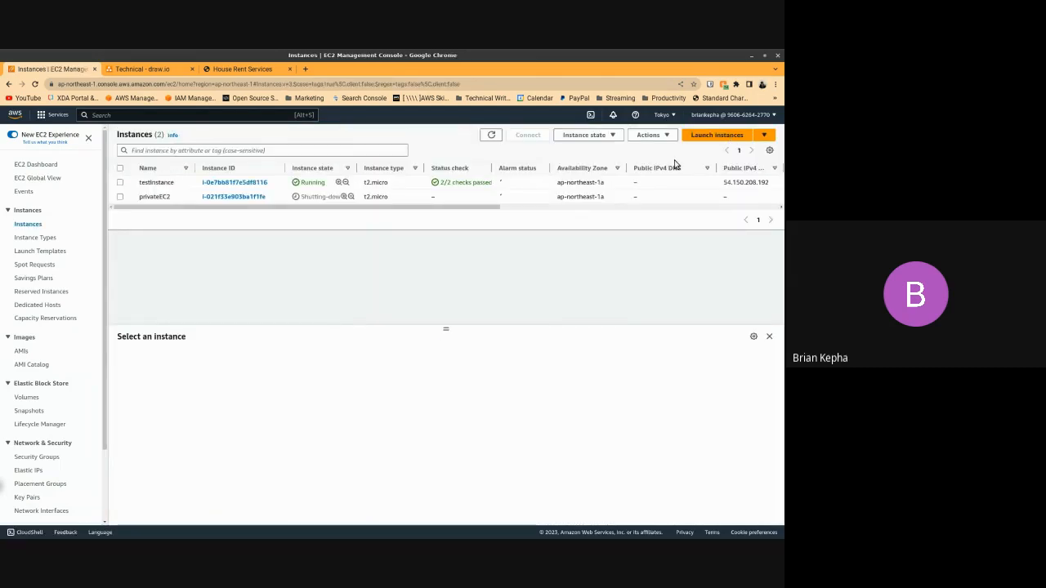
{"action": "left_click", "coordinate": [714, 138]}
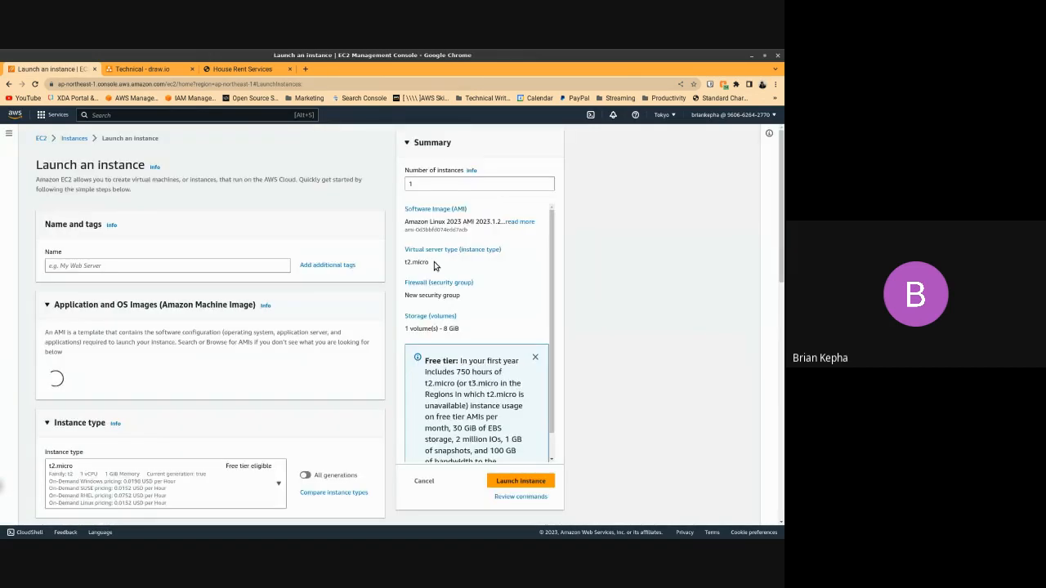
Name the new instance privateInstance and choose the Auth0 key pair
{"action": "left_click", "coordinate": [125, 264]}
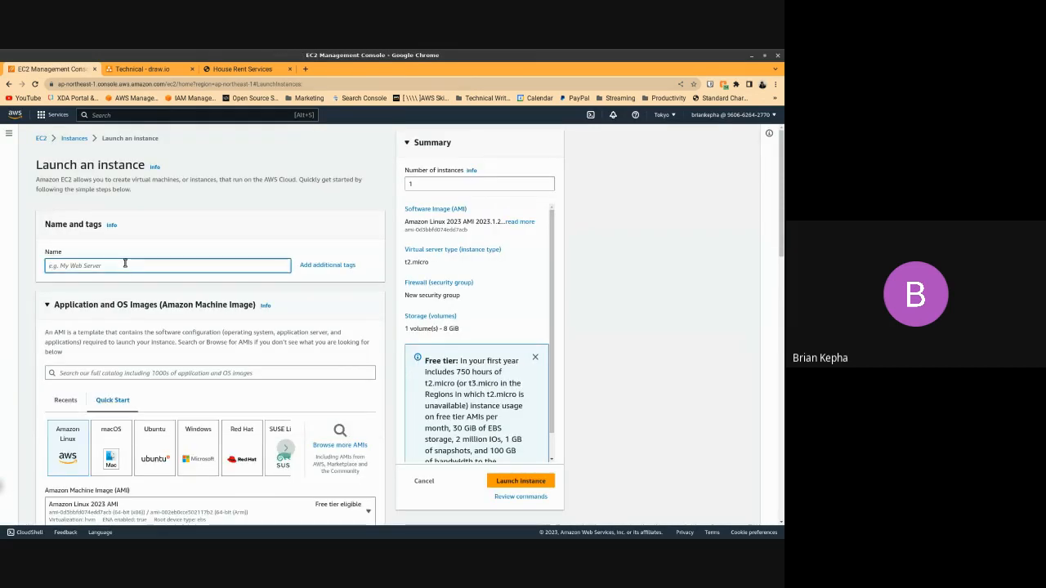
{"action": "type", "text": "private"}
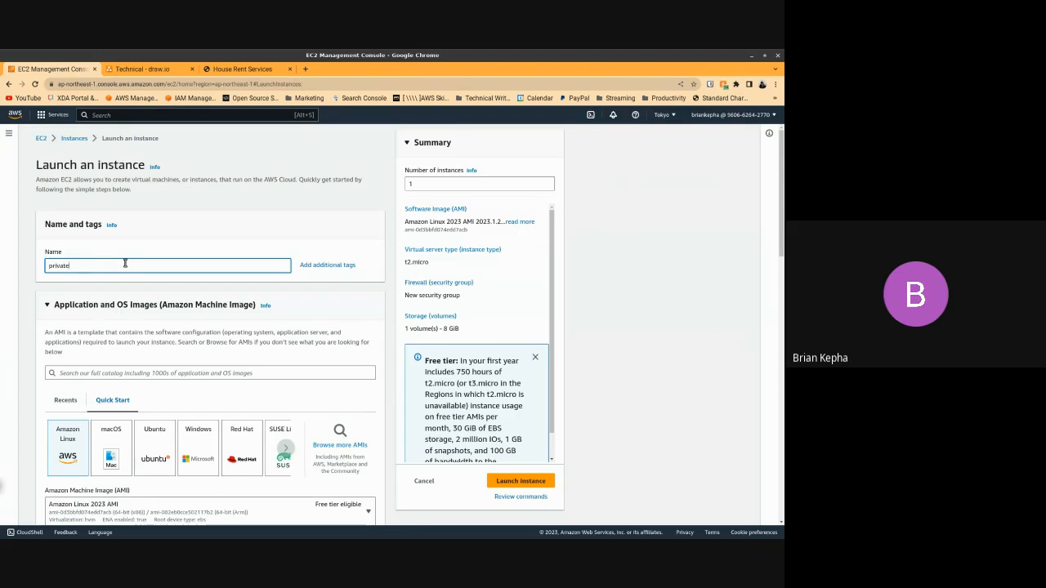
{"action": "type", "text": "Instance"}
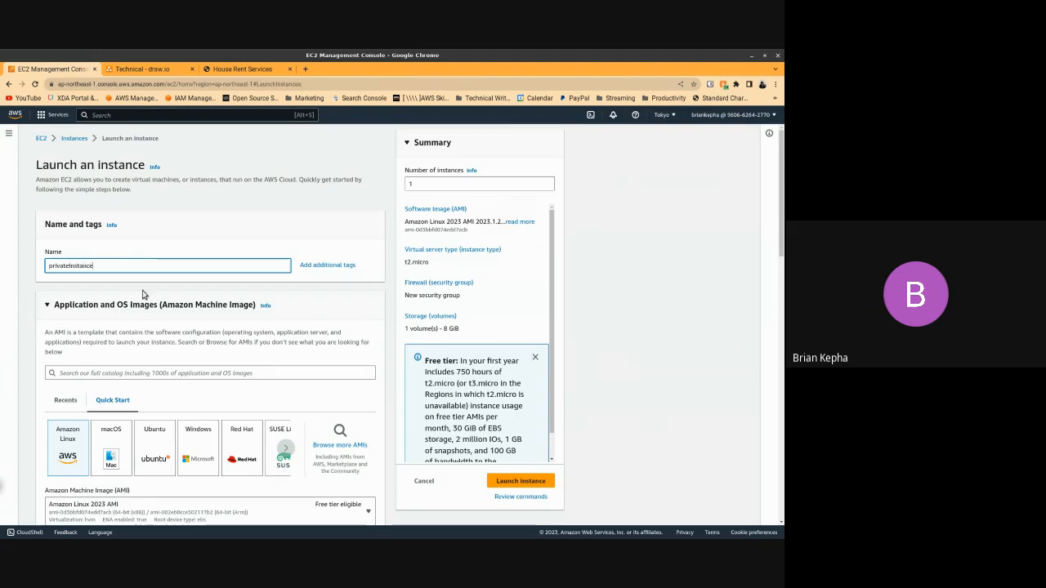
{"action": "scroll", "coordinate": [236, 462], "scroll_direction": "down", "scroll_amount": 5}
{"action": "scroll", "coordinate": [236, 462], "scroll_direction": "down", "scroll_amount": 3}
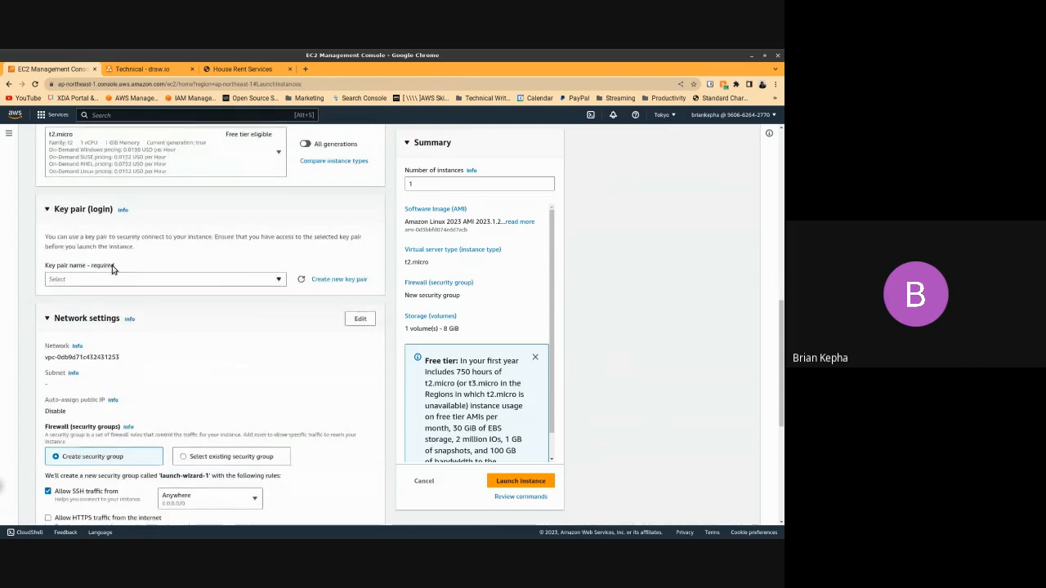
{"action": "left_click", "coordinate": [100, 278]}
{"action": "left_click", "coordinate": [73, 321]}
Place it in KephaVPC's privateSubnet with auto-assigned public IP enabled
{"action": "scroll", "coordinate": [288, 245], "scroll_direction": "down", "scroll_amount": 1}
{"action": "scroll", "coordinate": [310, 268], "scroll_direction": "up", "scroll_amount": 2}
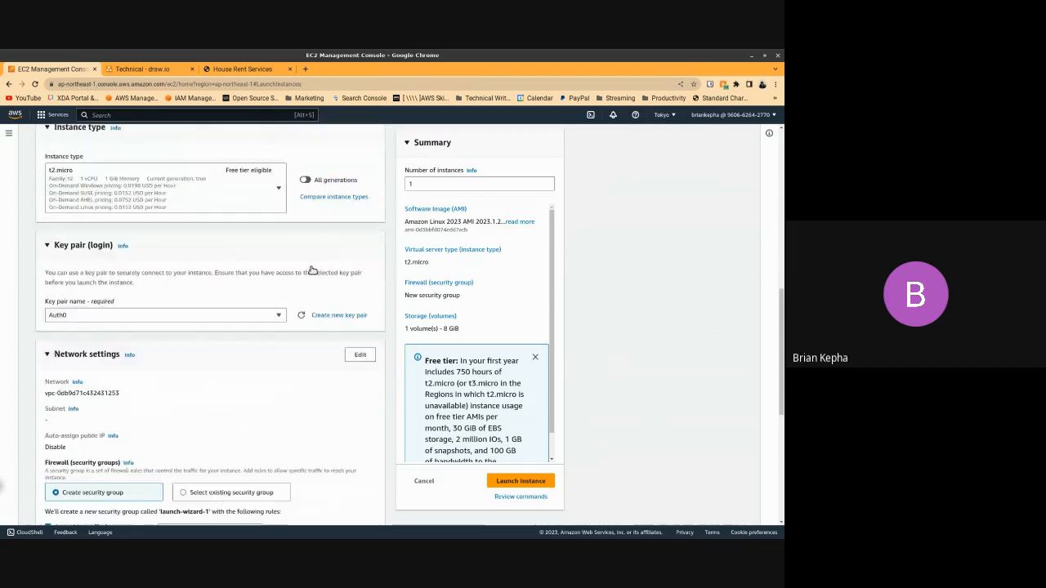
{"action": "scroll", "coordinate": [343, 290], "scroll_direction": "down", "scroll_amount": 2}
{"action": "left_click", "coordinate": [360, 220]}
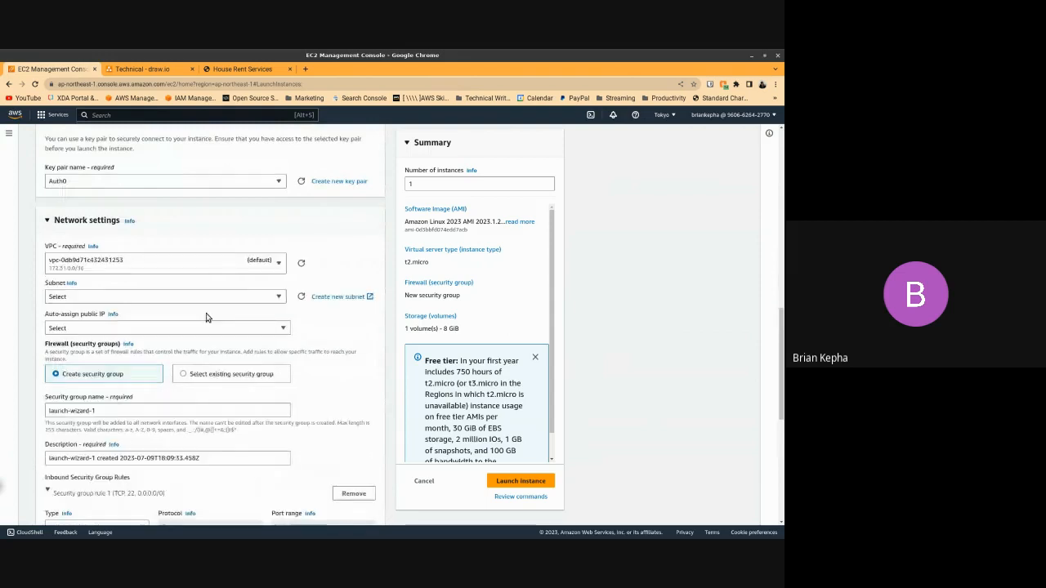
{"action": "left_click", "coordinate": [139, 263]}
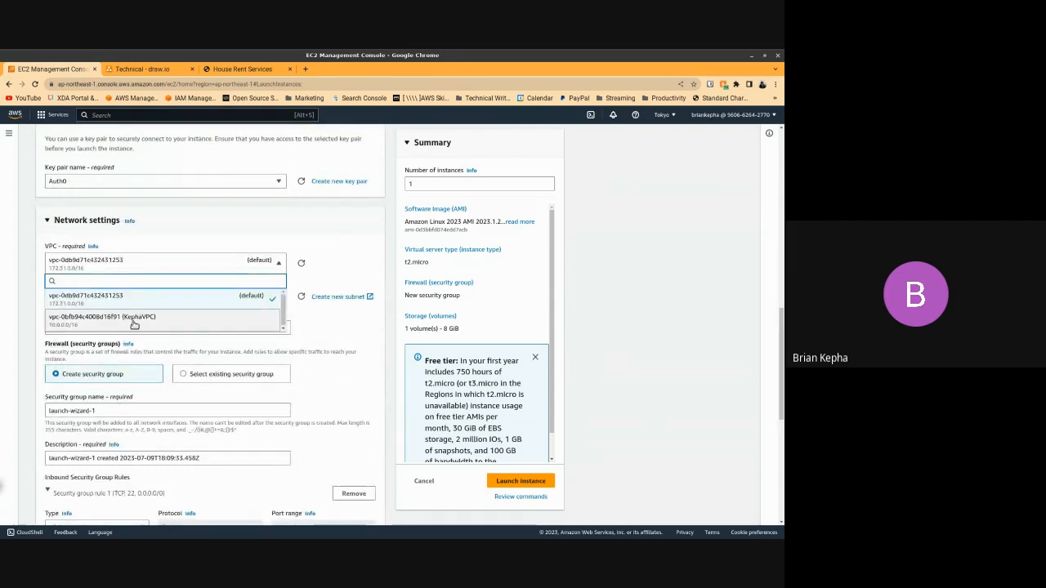
{"action": "left_click", "coordinate": [133, 318]}
{"action": "left_click", "coordinate": [133, 309]}
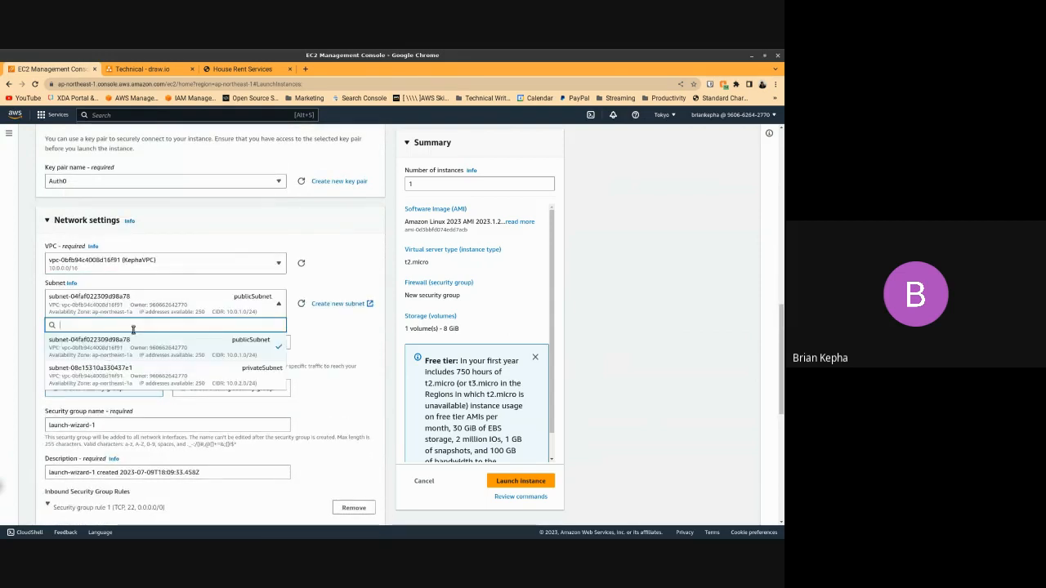
{"action": "left_click", "coordinate": [172, 372]}
{"action": "scroll", "coordinate": [127, 196], "scroll_direction": "down", "scroll_amount": 2}
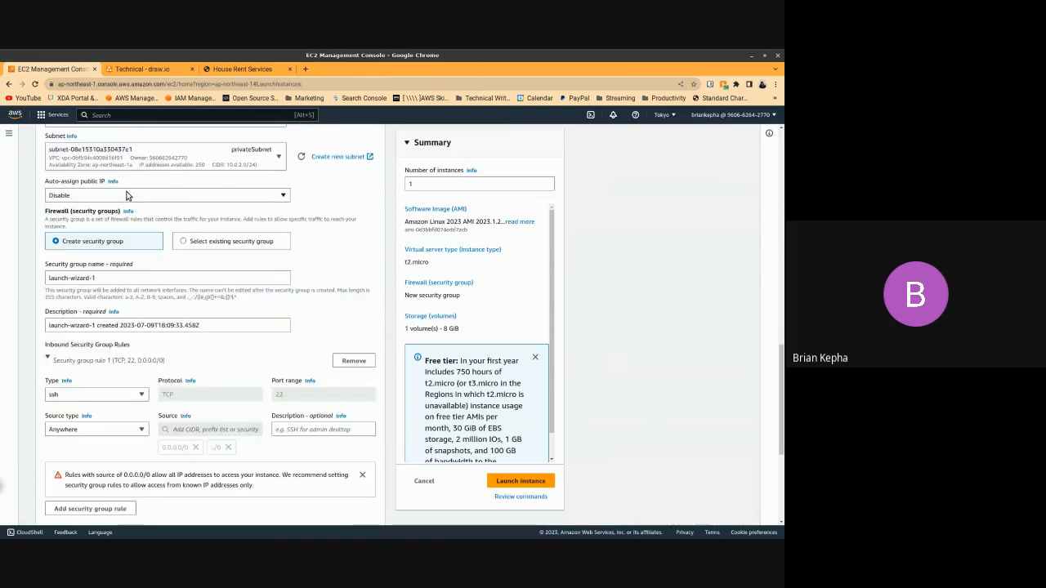
{"action": "left_click", "coordinate": [126, 196]}
{"action": "left_click", "coordinate": [123, 222]}
Attach the existing kephaSG security group and launch privateInstance
{"action": "scroll", "coordinate": [278, 319], "scroll_direction": "down", "scroll_amount": 1}
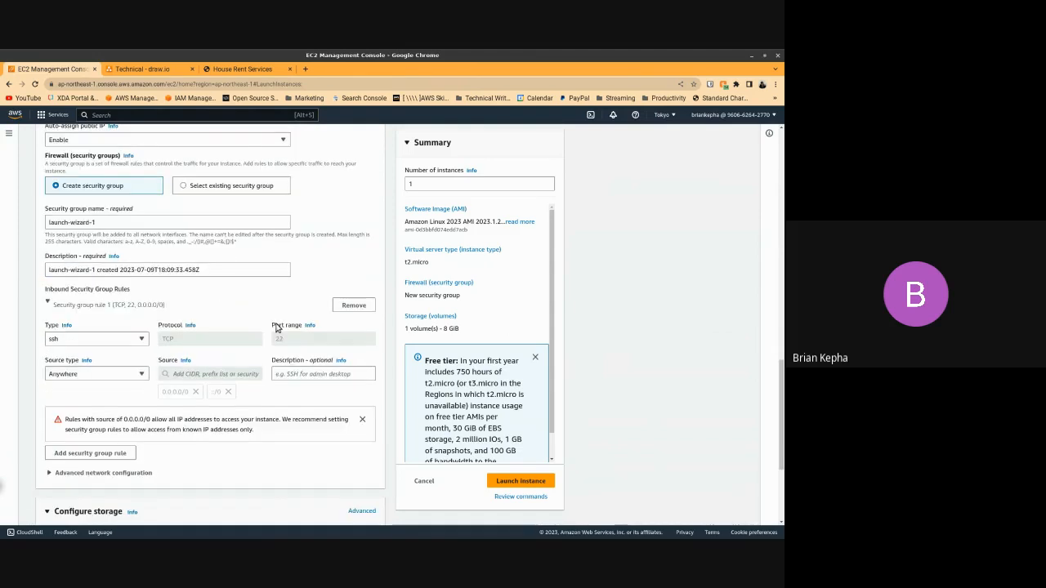
{"action": "left_click", "coordinate": [231, 185]}
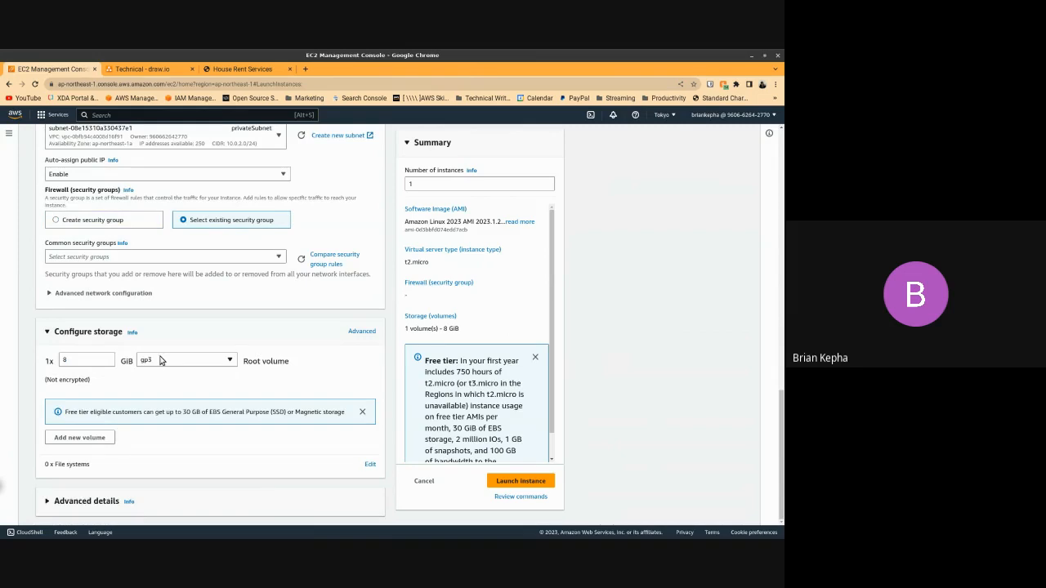
{"action": "left_click", "coordinate": [155, 257]}
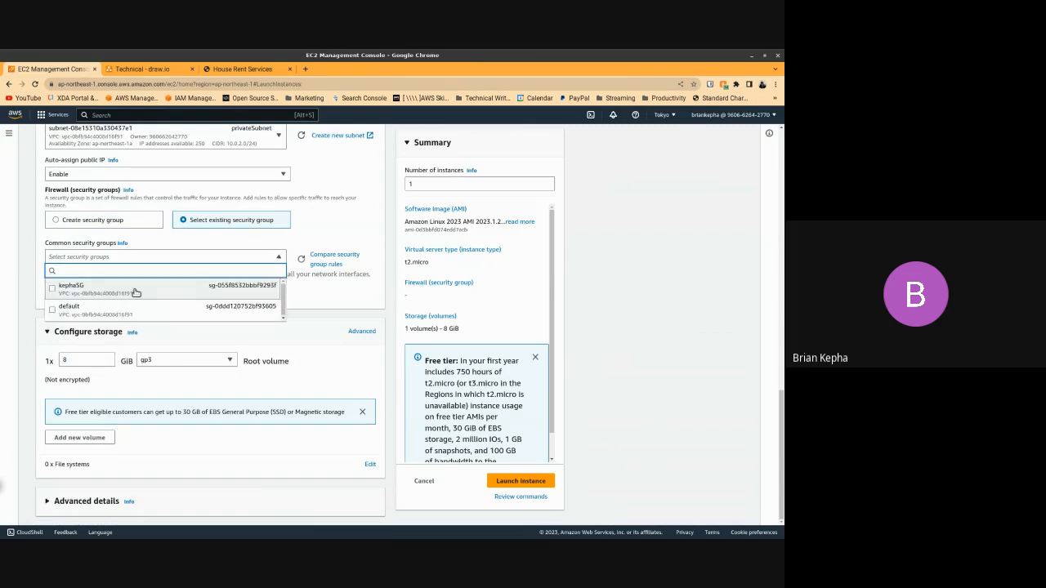
{"action": "left_click", "coordinate": [135, 292]}
{"action": "scroll", "coordinate": [189, 359], "scroll_direction": "down", "scroll_amount": 1}
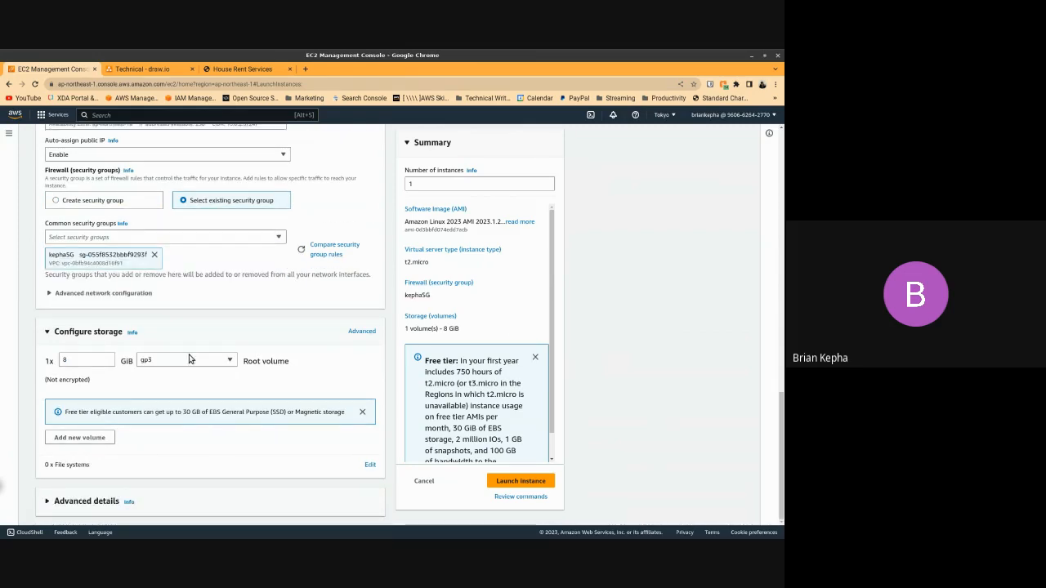
{"action": "left_click", "coordinate": [547, 481]}
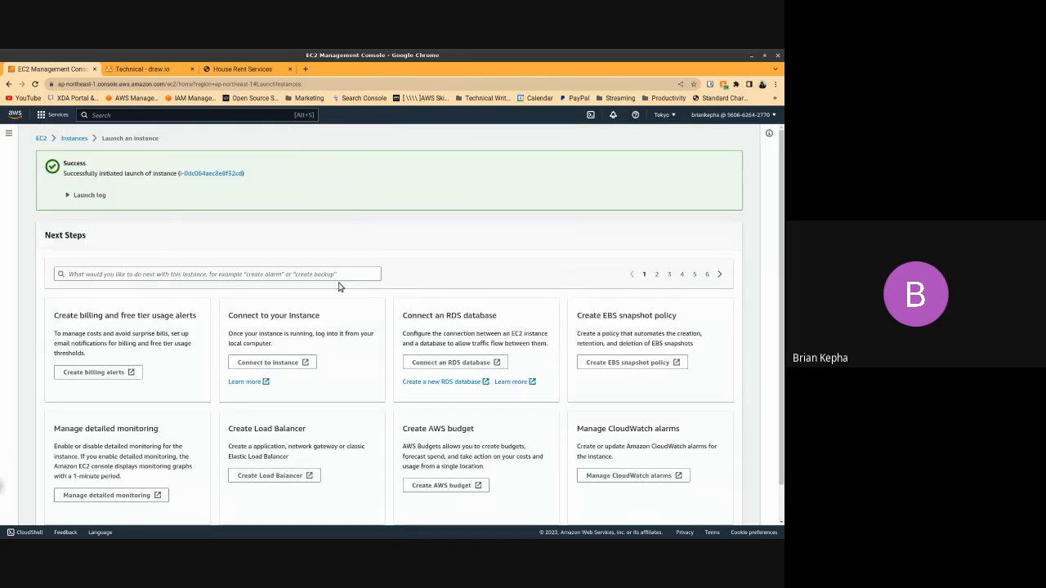
Go back to the Instances list and find privateInstance pending beside the terminated privateEC2
{"action": "left_click", "coordinate": [73, 139]}
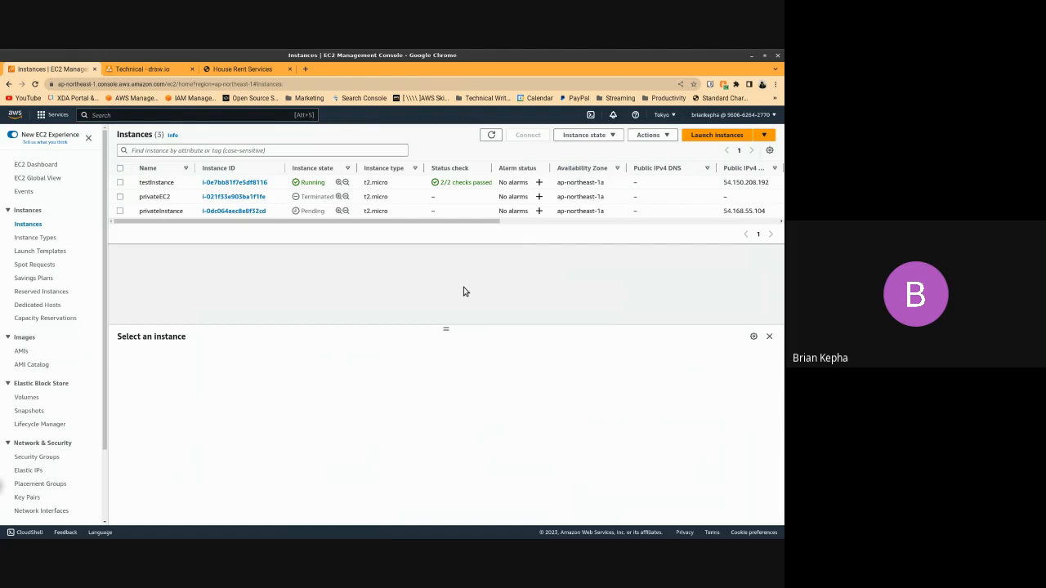
{"action": "scroll", "coordinate": [81, 360], "scroll_direction": "down", "scroll_amount": 2}
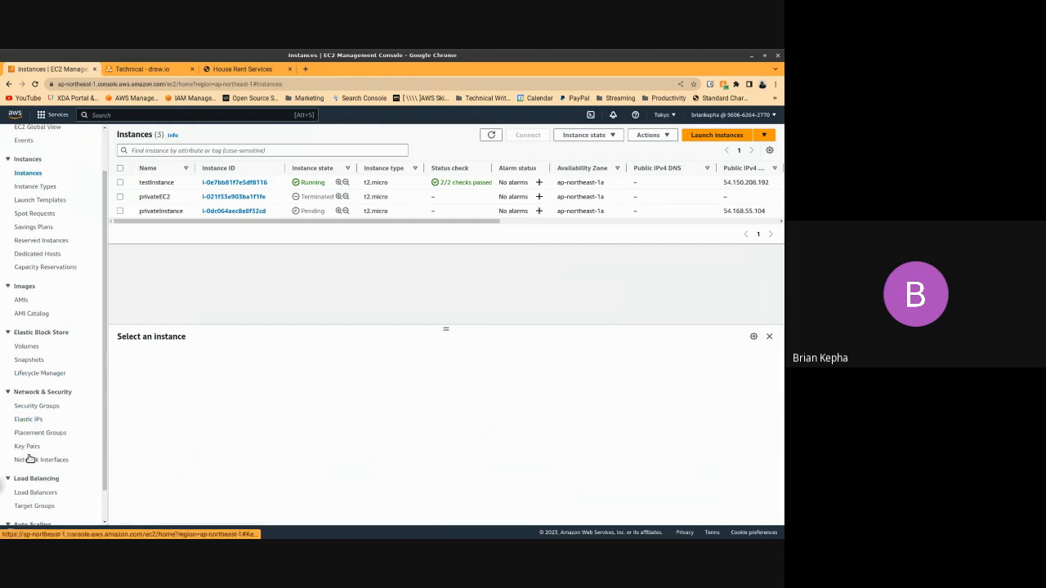
{"action": "scroll", "coordinate": [29, 457], "scroll_direction": "down", "scroll_amount": 1}
{"action": "left_click", "coordinate": [28, 383]}
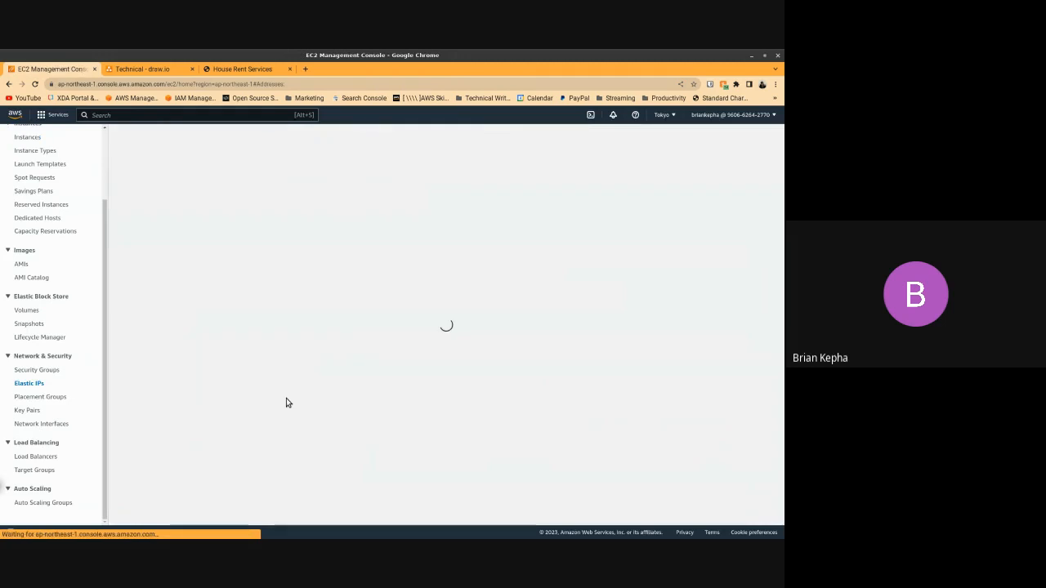
{"action": "left_click", "coordinate": [694, 142]}
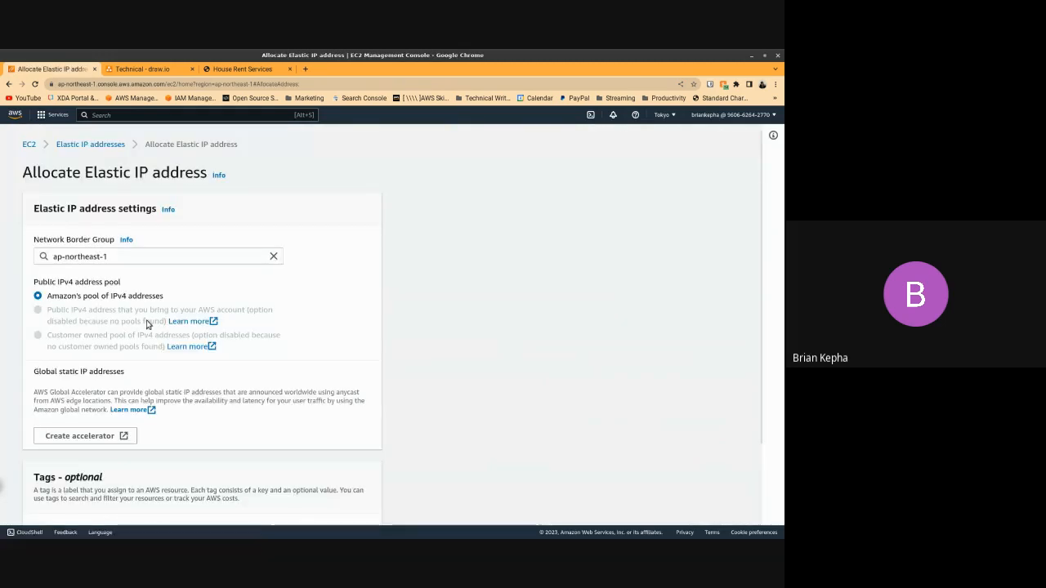
{"action": "scroll", "coordinate": [121, 429], "scroll_direction": "down", "scroll_amount": 2}
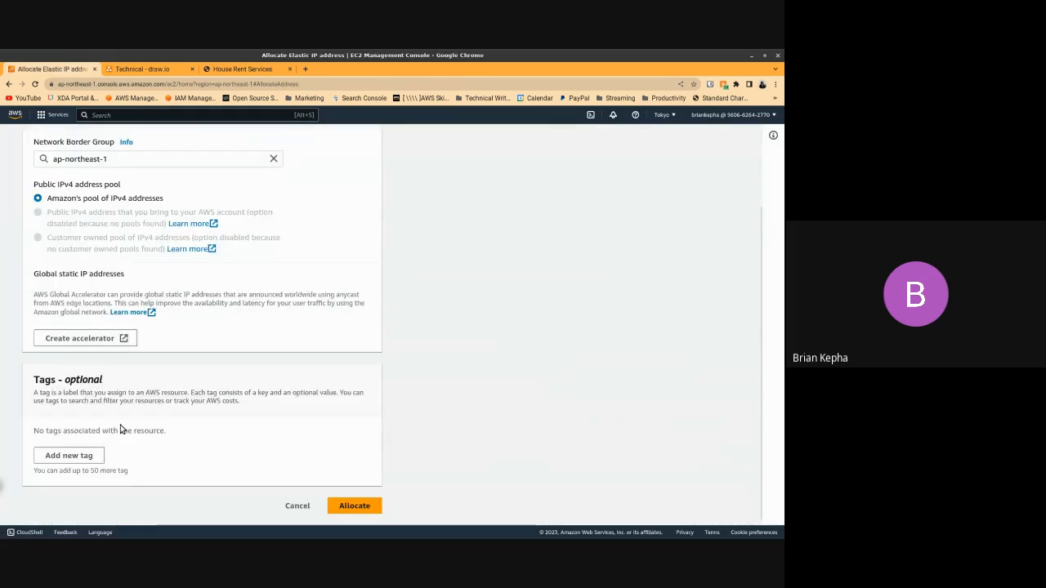
{"action": "left_click", "coordinate": [354, 506]}
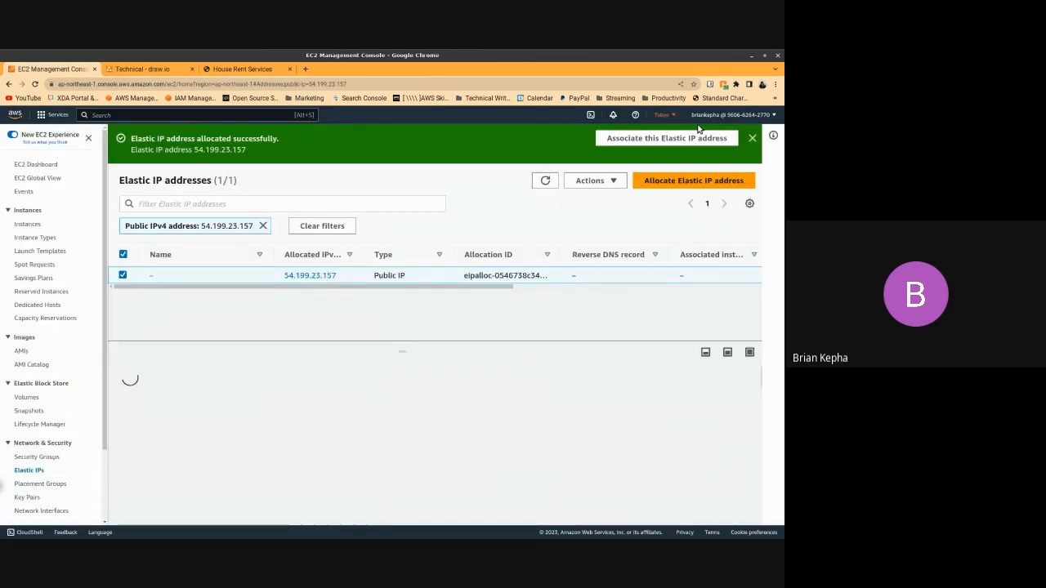
{"action": "left_click", "coordinate": [603, 180]}
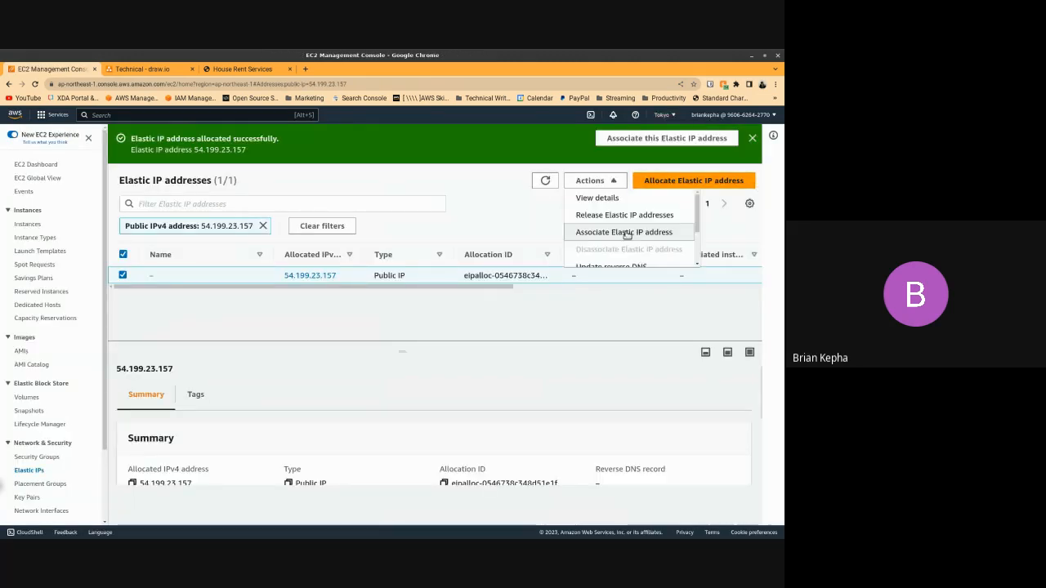
{"action": "left_click", "coordinate": [626, 232]}
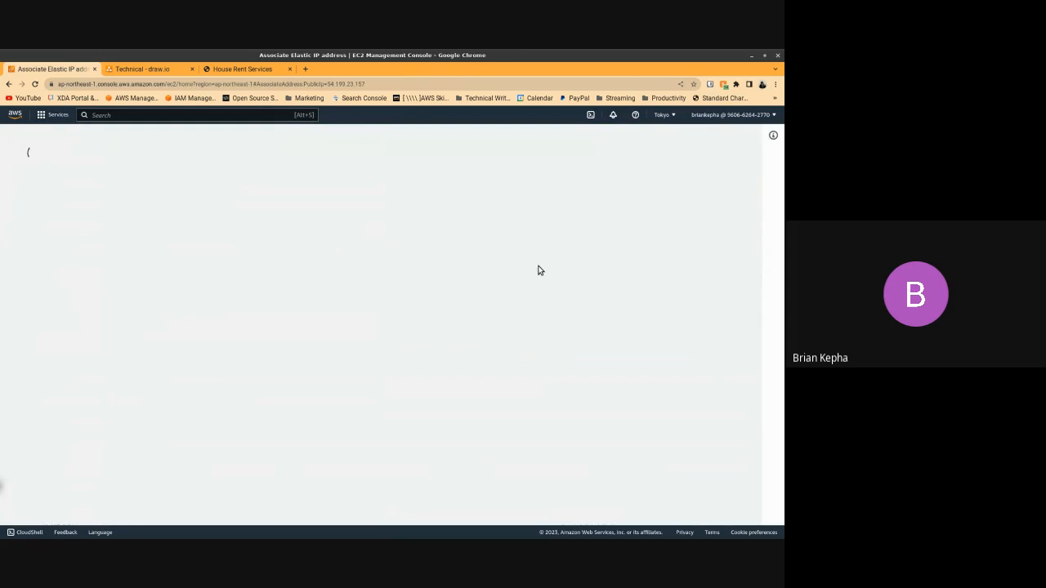
{"action": "left_click", "coordinate": [87, 420]}
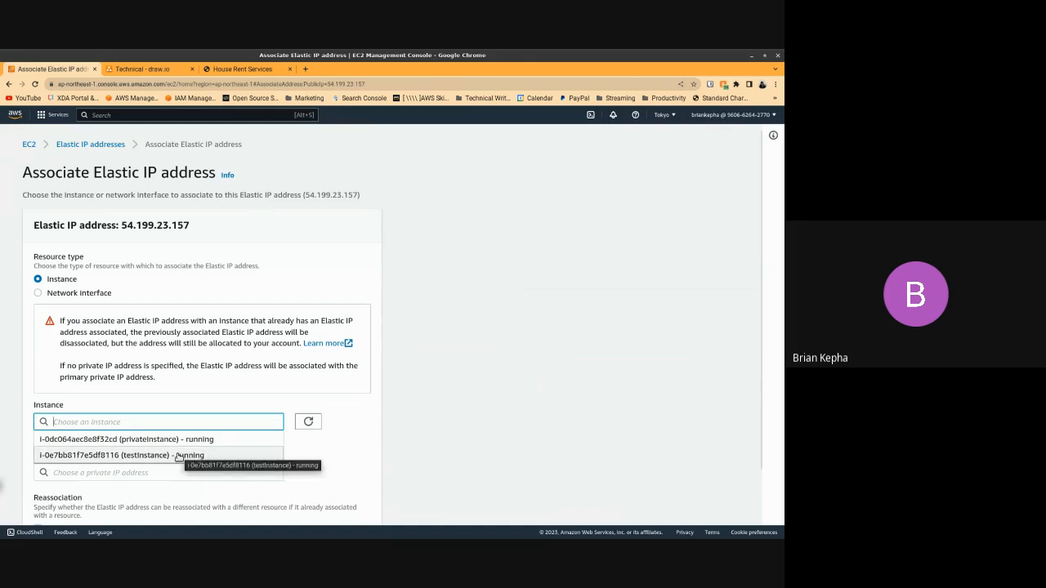
{"action": "scroll", "coordinate": [219, 458], "scroll_direction": "down", "scroll_amount": 1}
{"action": "scroll", "coordinate": [219, 457], "scroll_direction": "down", "scroll_amount": 2}
{"action": "scroll", "coordinate": [210, 469], "scroll_direction": "up", "scroll_amount": 2}
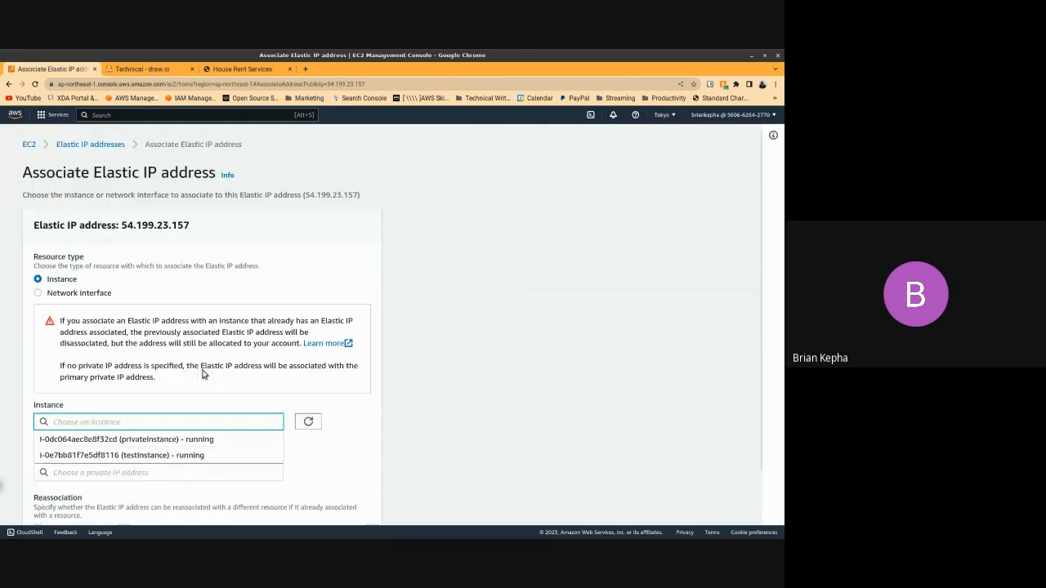
{"action": "left_click", "coordinate": [90, 144]}
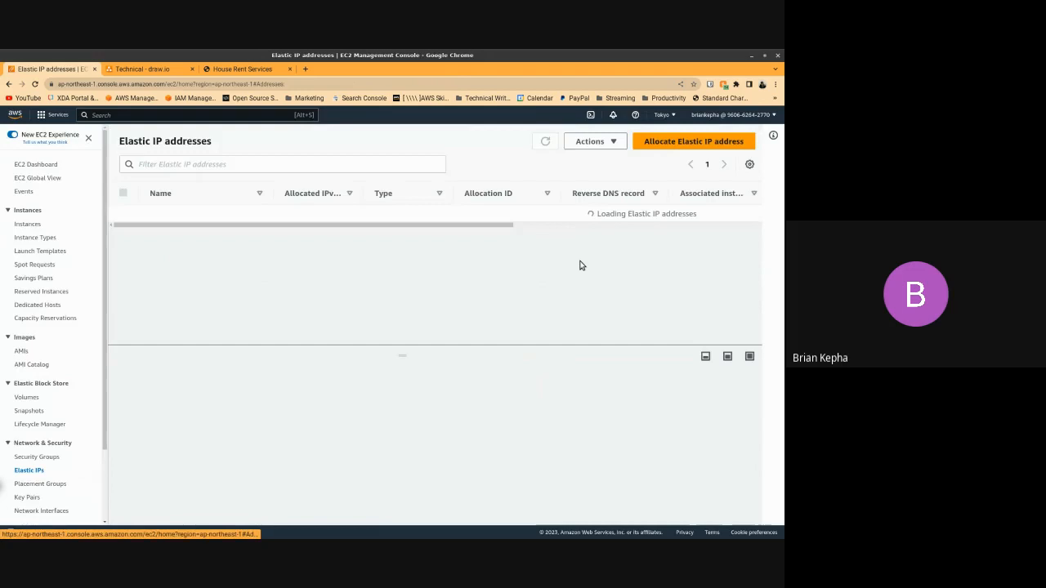
Release Elastic IP 54.199.23.157 and refresh the list to confirm none remain
{"action": "left_click", "coordinate": [612, 141]}
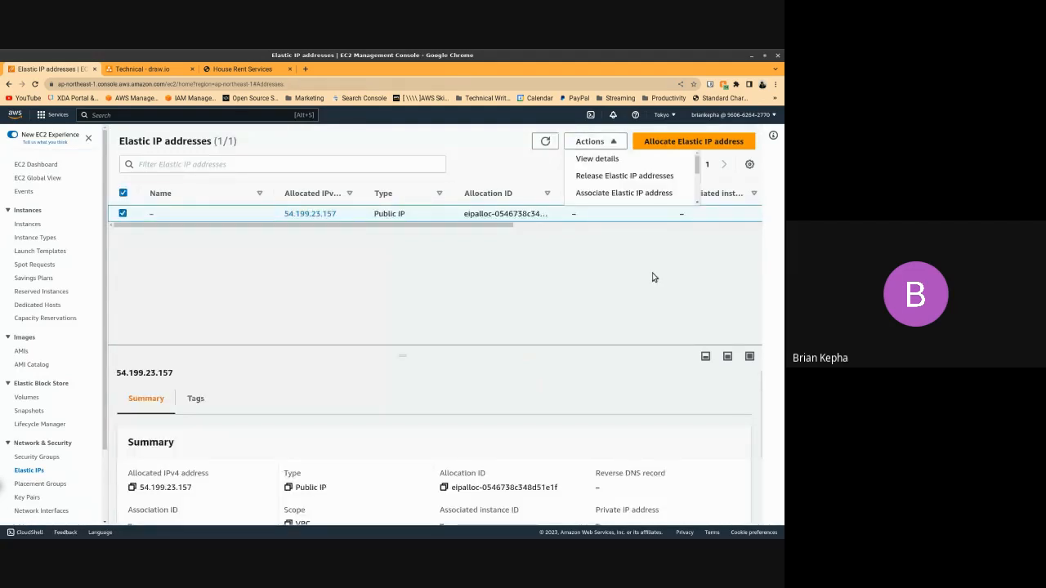
{"action": "left_click", "coordinate": [650, 180]}
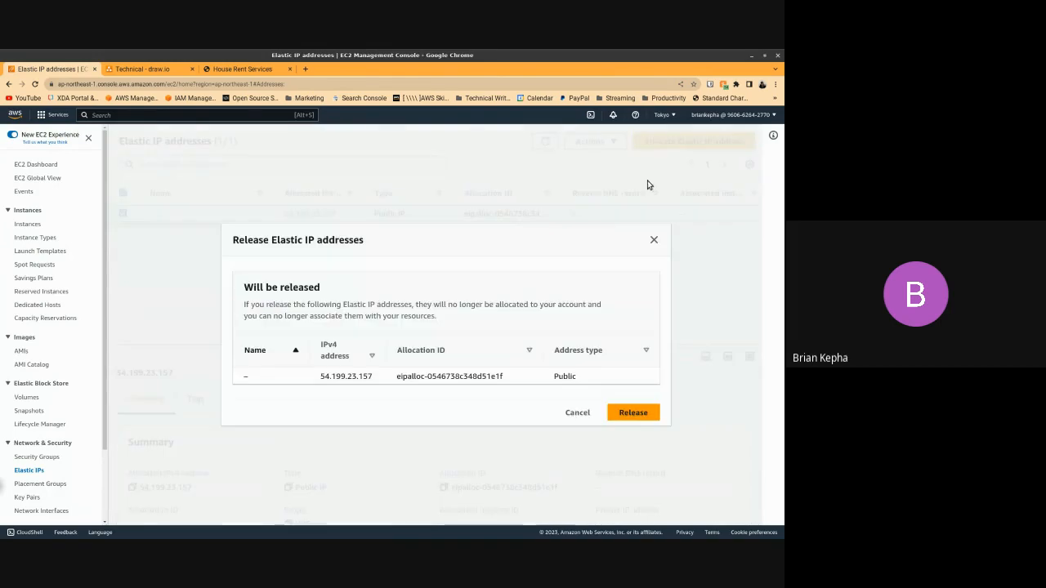
{"action": "left_click", "coordinate": [634, 414]}
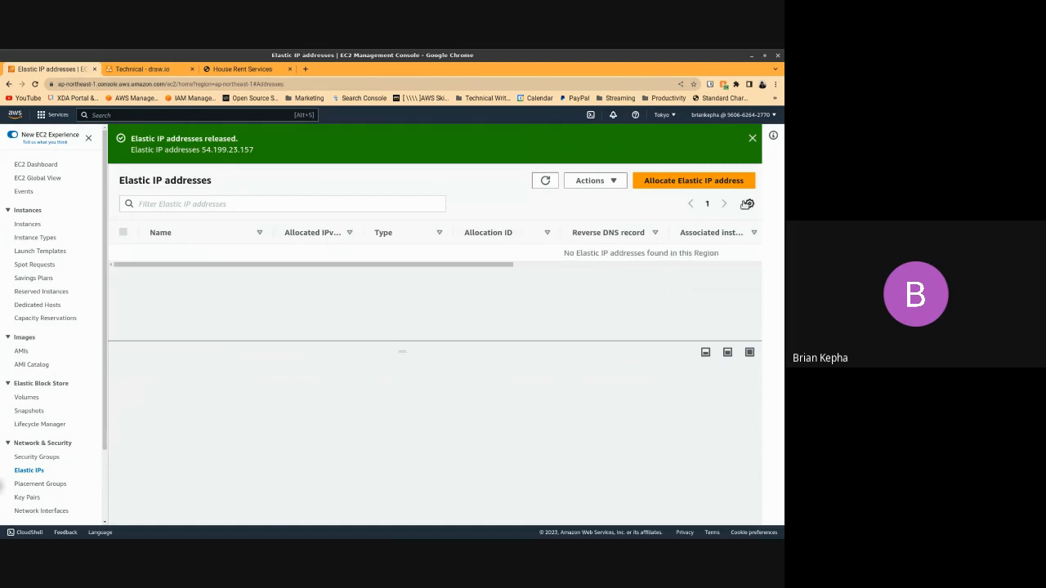
{"action": "left_click", "coordinate": [752, 137]}
{"action": "left_click", "coordinate": [544, 140]}
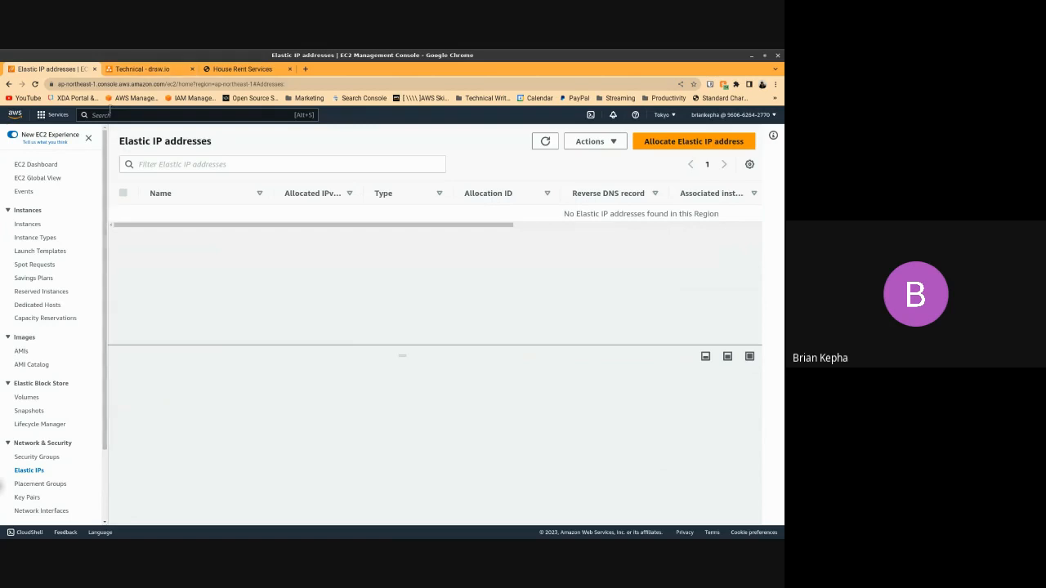
Open EC2, select privateInstance and copy its public IPv4 54.168.55.104, then switch to the terminal
{"action": "left_click", "coordinate": [106, 115]}
{"action": "type", "text": "ec2"}
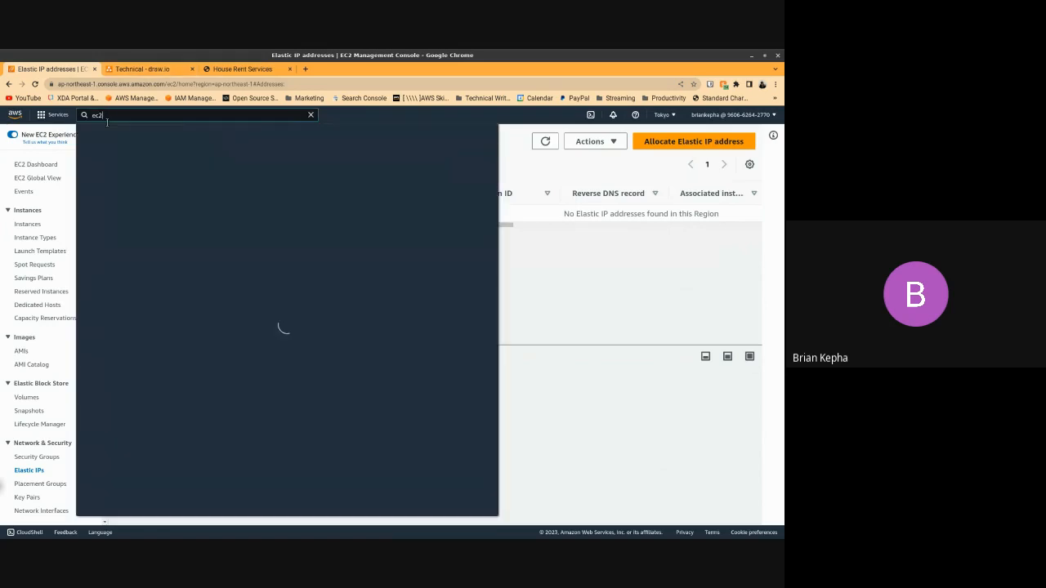
{"action": "left_click", "coordinate": [218, 205]}
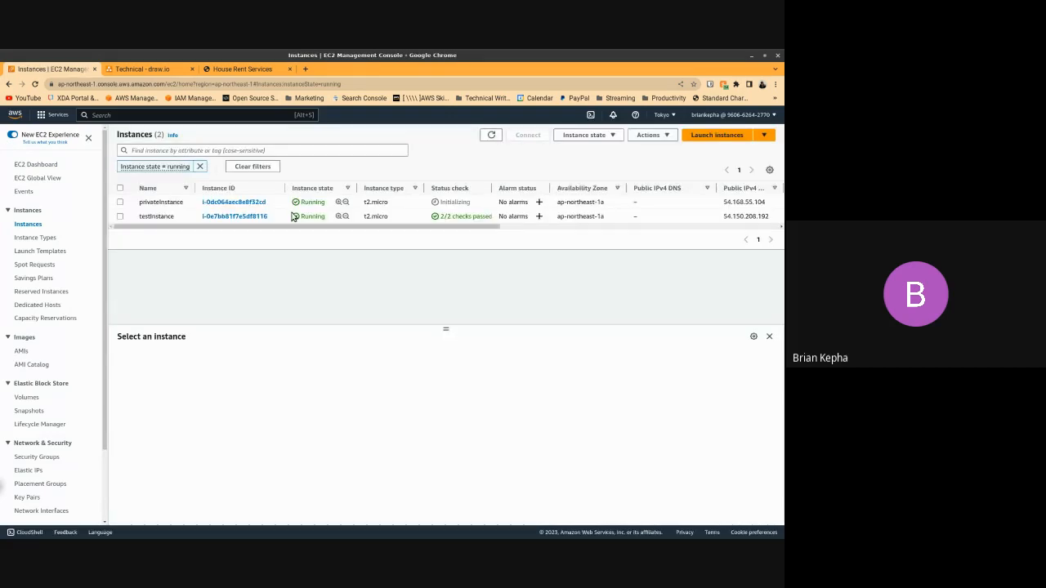
{"action": "left_click", "coordinate": [120, 202]}
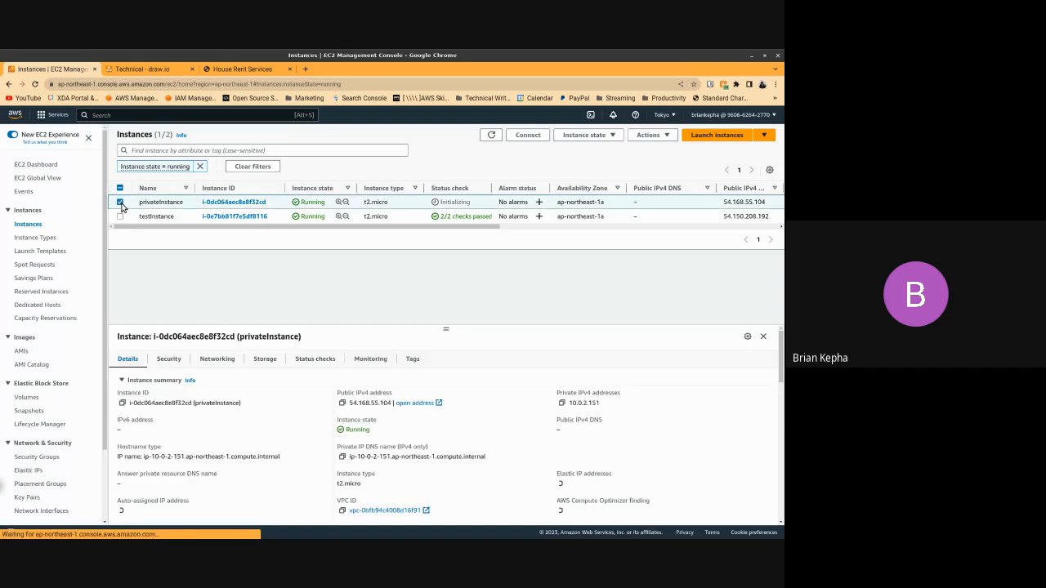
{"action": "left_click", "coordinate": [343, 403]}
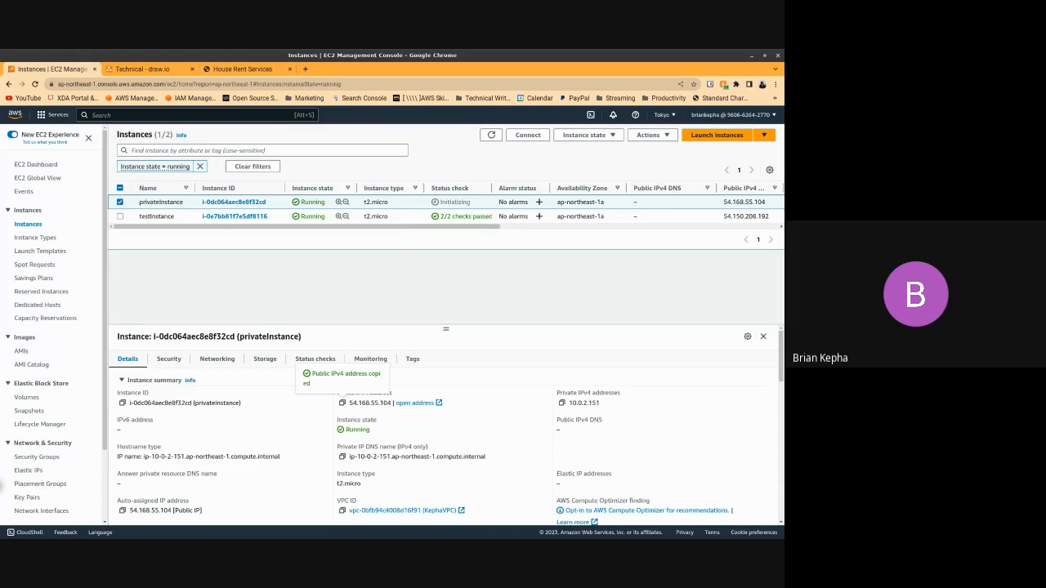
{"action": "key", "text": "alt+Tab"}
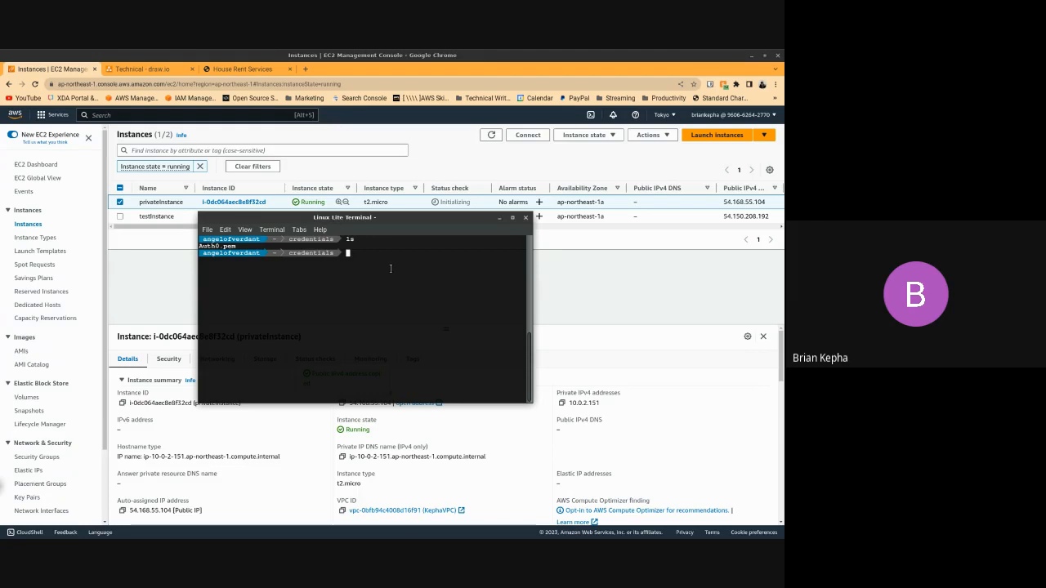
SSH into 54.168.55.104 as ec2-user with Auth0.pem, accept the host key, and clear the screen
{"action": "type", "text": "ssh -i "}
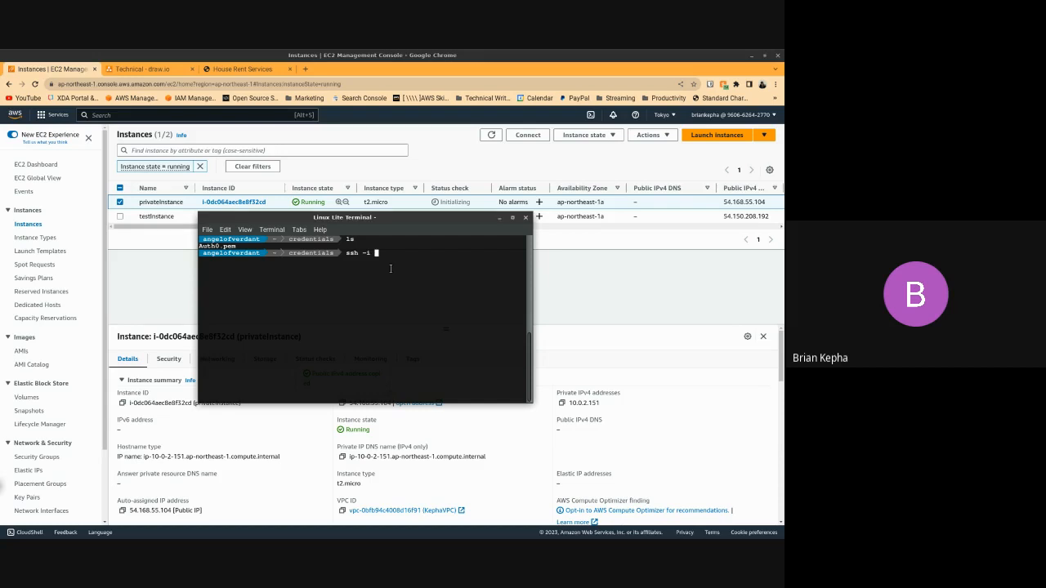
{"action": "type", "text": " Auth0.pem ec2-user@"}
{"action": "right_click", "coordinate": [458, 267]}
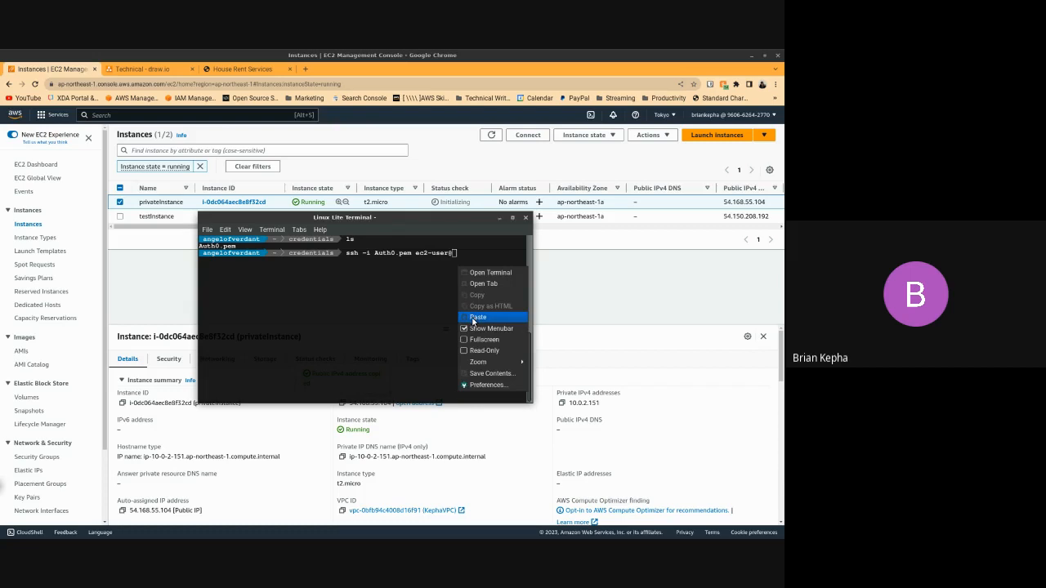
{"action": "left_click", "coordinate": [475, 318]}
{"action": "key", "text": "Return"}
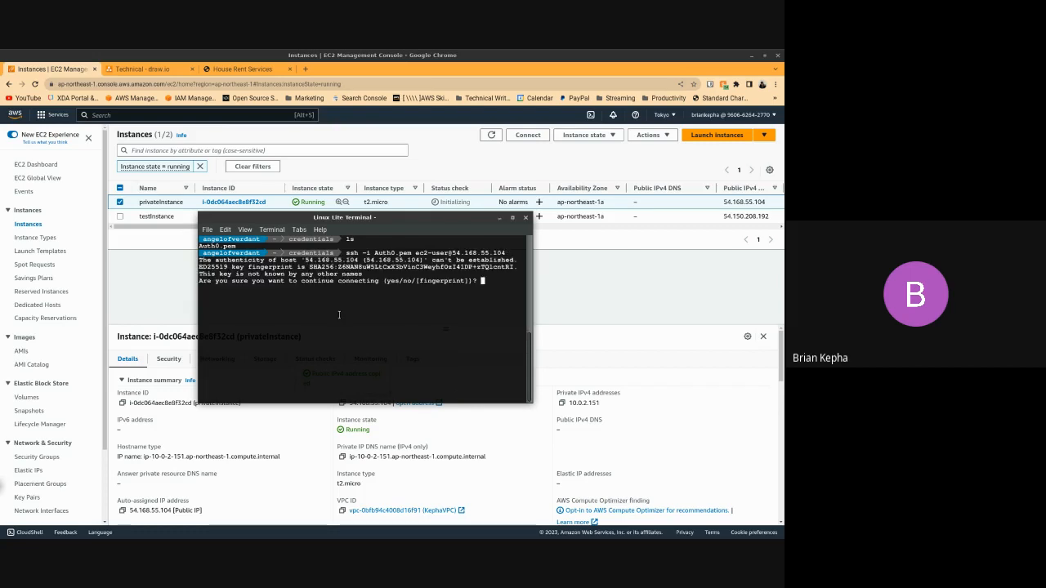
{"action": "type", "text": "yes"}
{"action": "key", "text": "Return"}
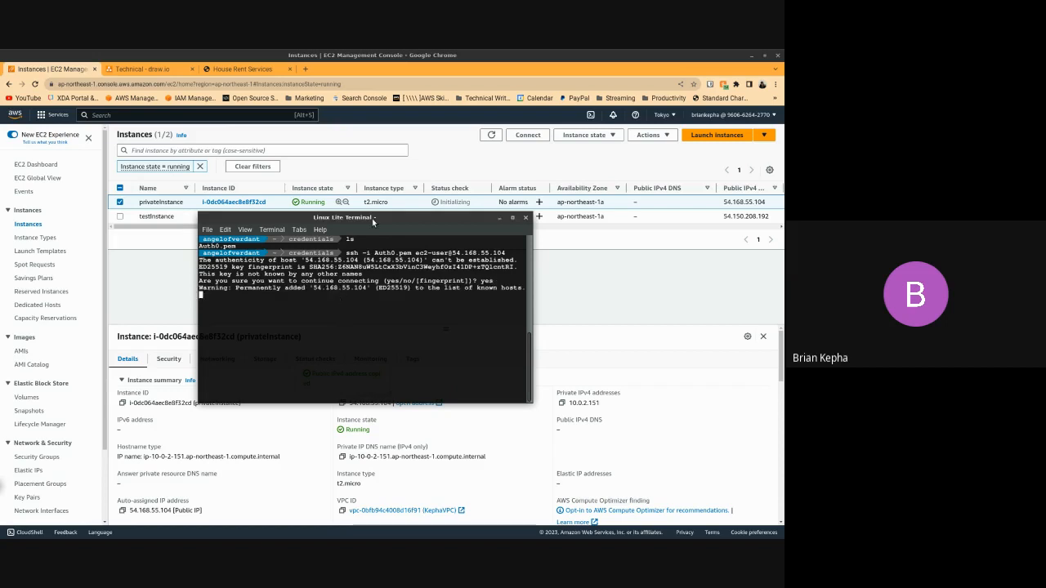
{"action": "left_click_drag", "start_coordinate": [372, 218], "coordinate": [393, 132]}
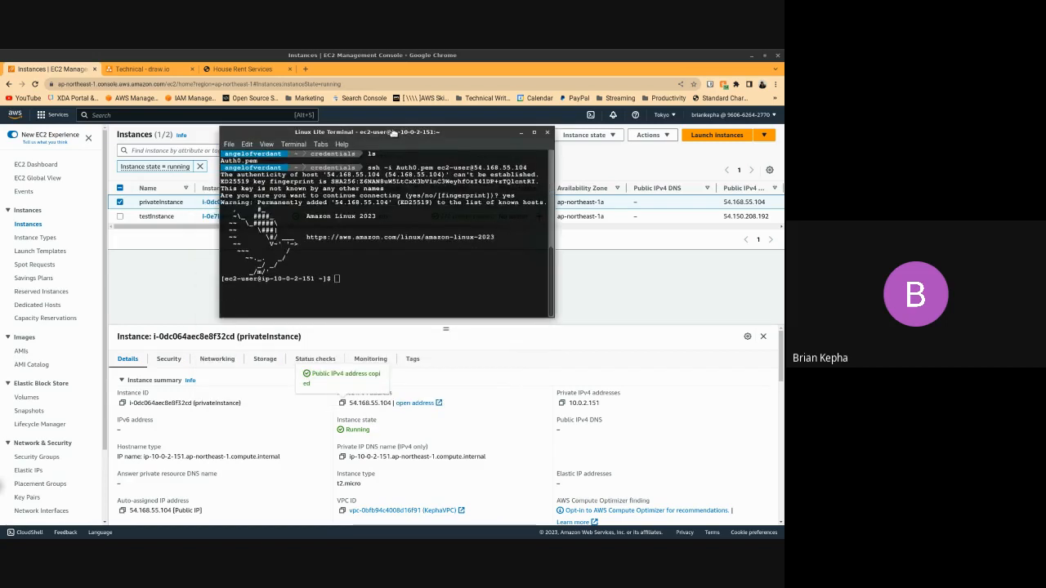
{"action": "key", "text": "ctrl+l"}
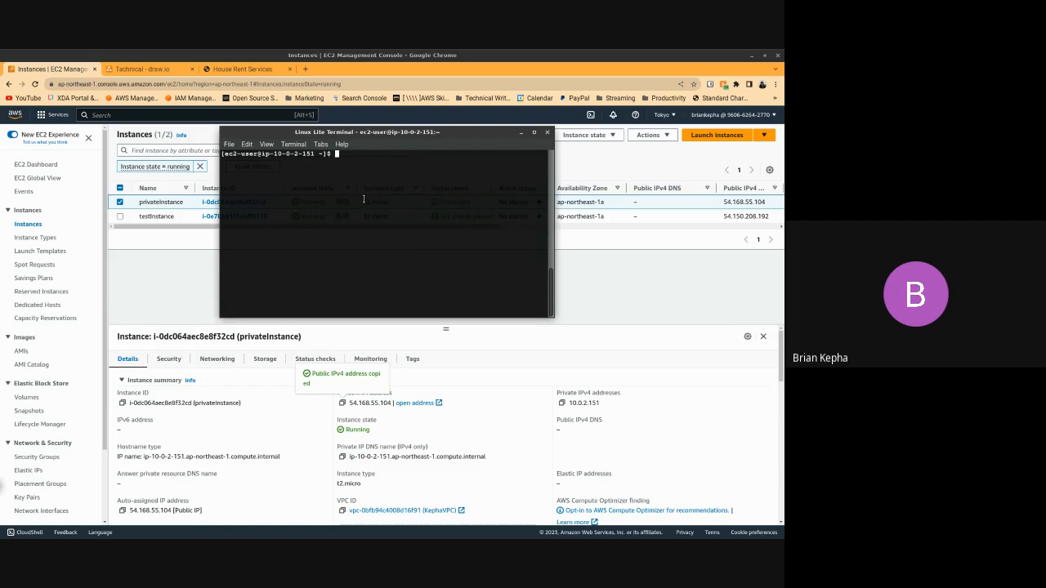
Run sudo yum update on privateInstance, then ping google.com to test internet access
{"action": "type", "text": "sudo yum update"}
{"action": "key", "text": "Return"}
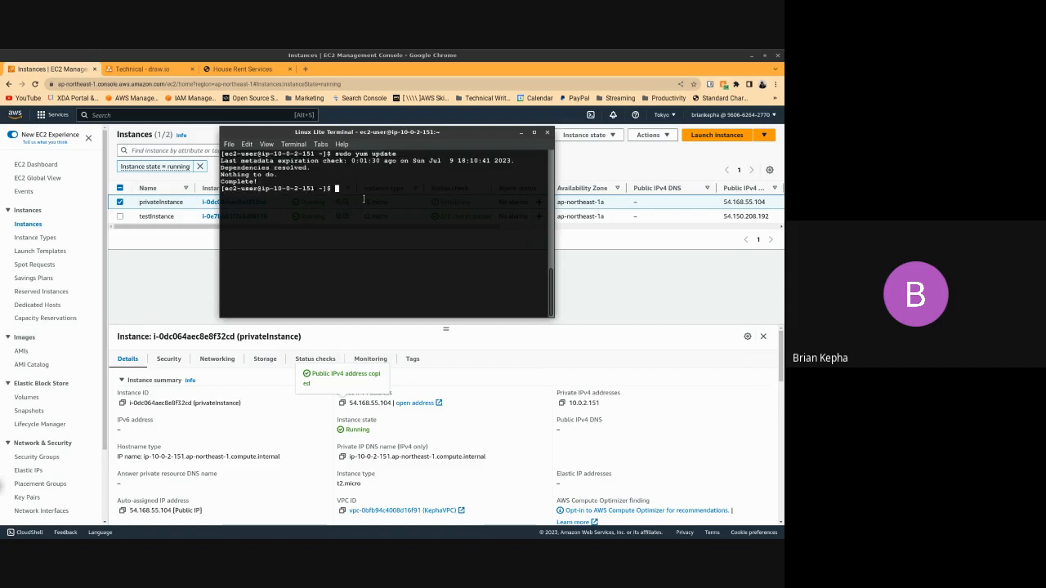
{"action": "key", "text": "ctrl+l"}
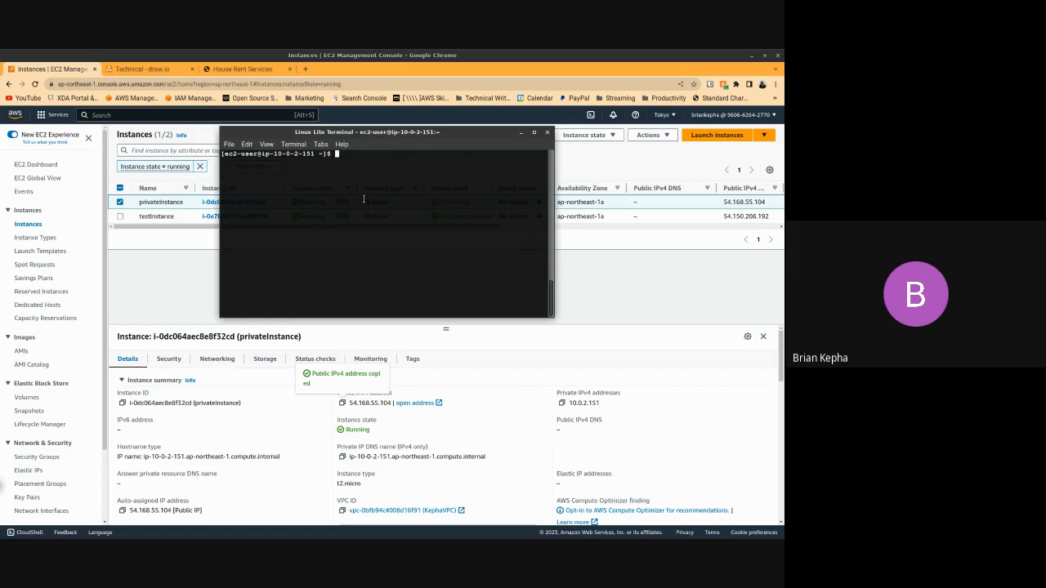
{"action": "type", "text": "ping google.com"}
{"action": "key", "text": "Return"}
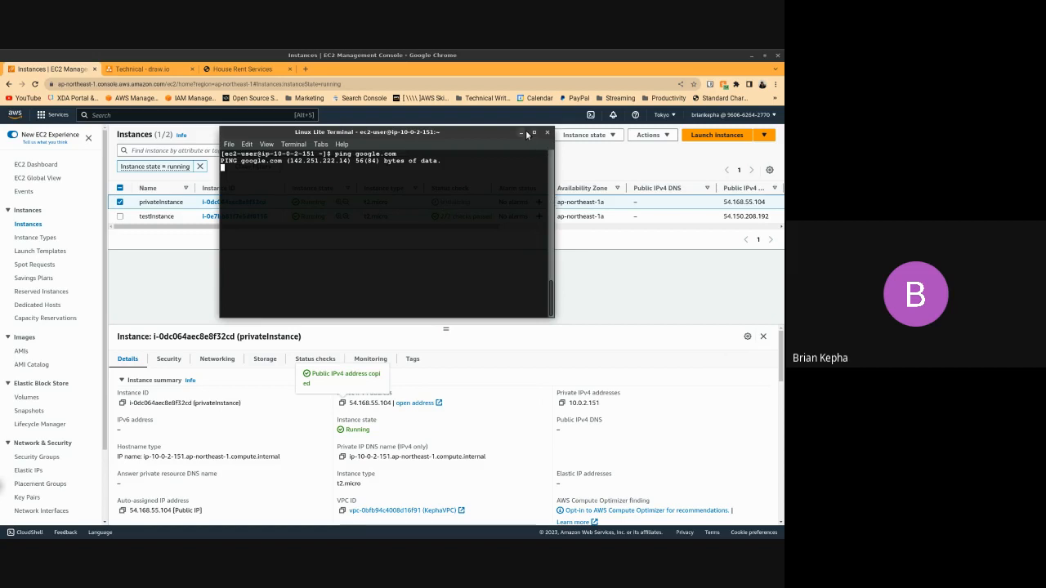
Stop the failing ping to google.com and hide the terminal to show the EC2 instances list
{"action": "key", "text": "ctrl+c"}
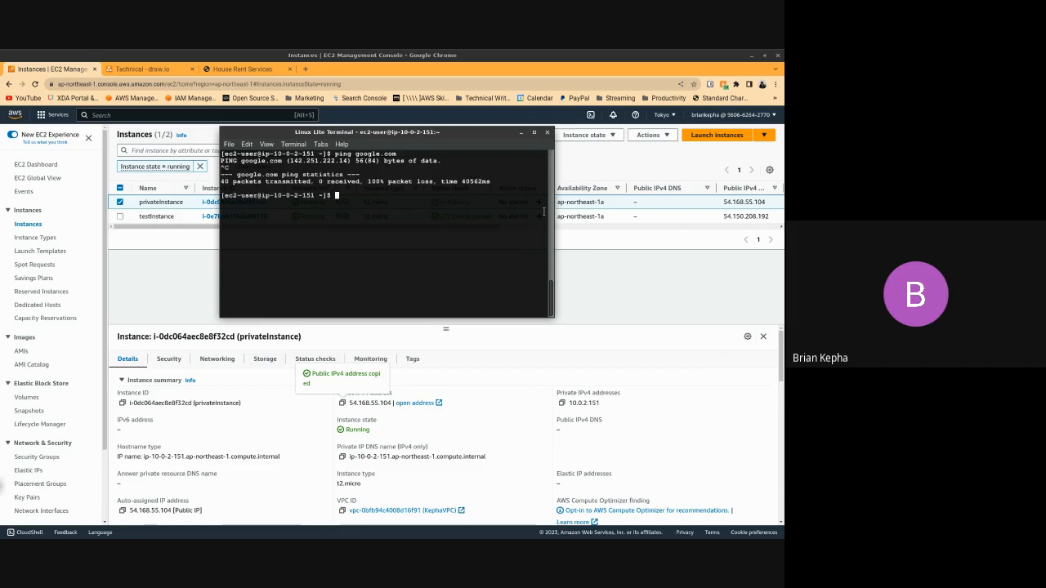
{"action": "left_click", "coordinate": [525, 133]}
{"action": "scroll", "coordinate": [32, 368], "scroll_direction": "down", "scroll_amount": 2}
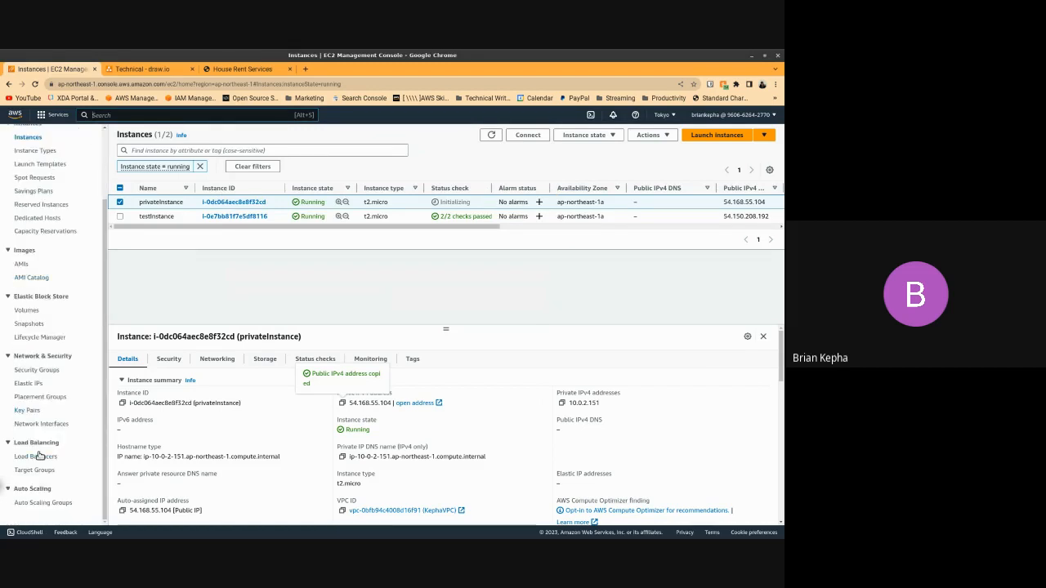
Go to the VPC console filtered to KephaVPC and start a new NAT gateway
{"action": "scroll", "coordinate": [39, 456], "scroll_direction": "up", "scroll_amount": 2}
{"action": "left_click", "coordinate": [112, 115]}
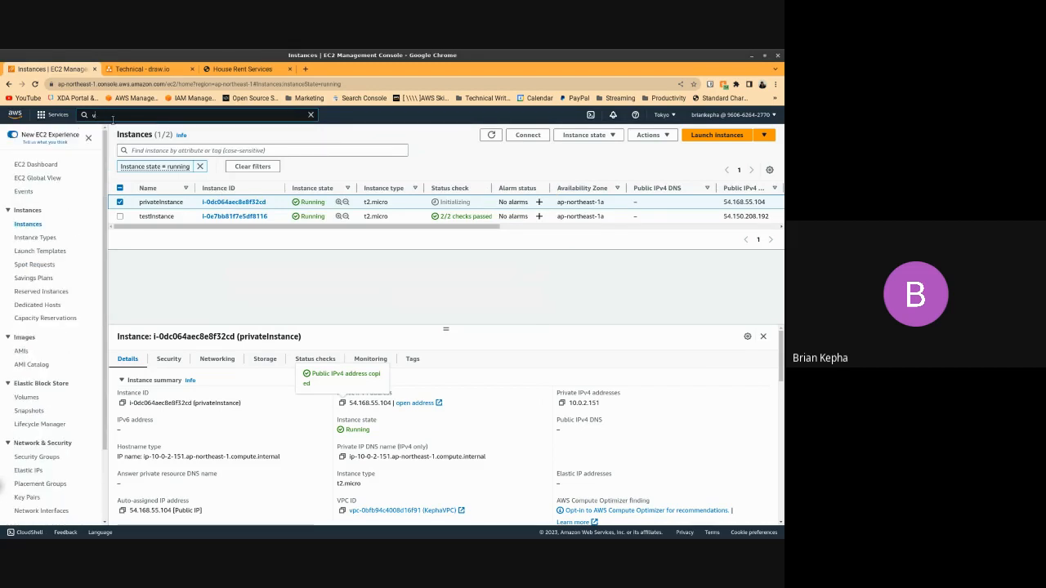
{"action": "type", "text": "vpc"}
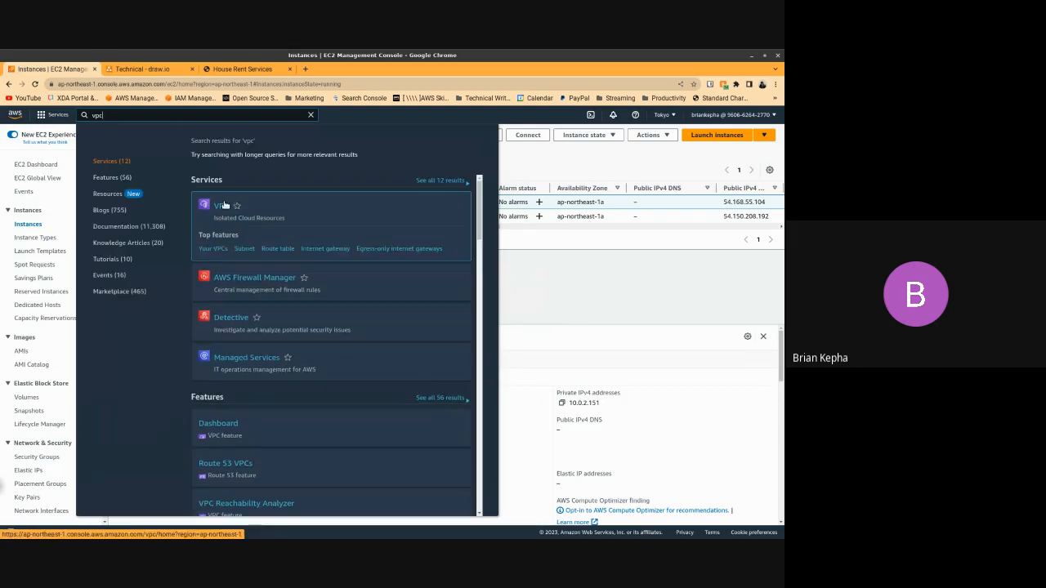
{"action": "left_click", "coordinate": [223, 206]}
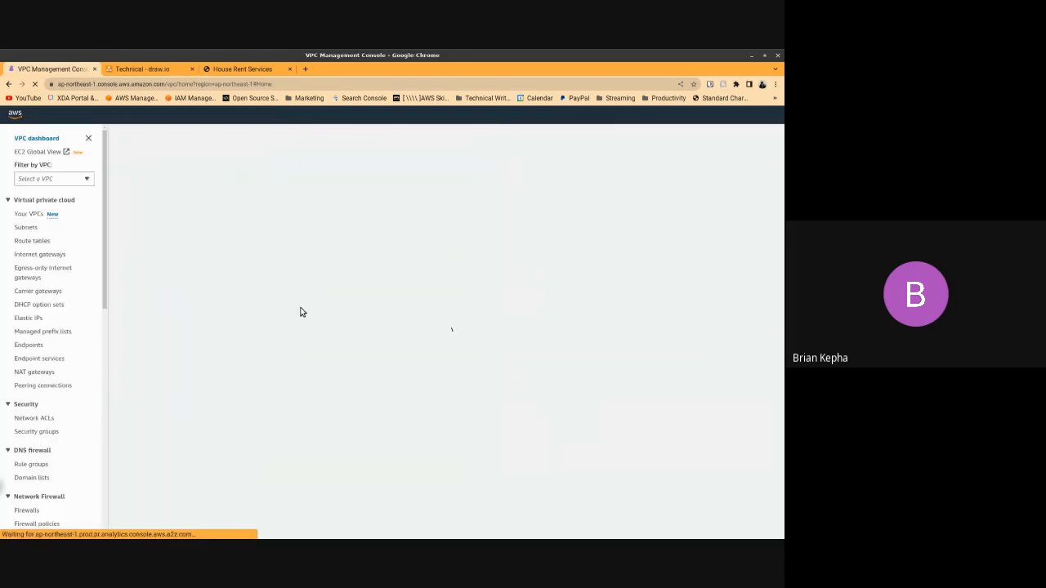
{"action": "left_click", "coordinate": [74, 179]}
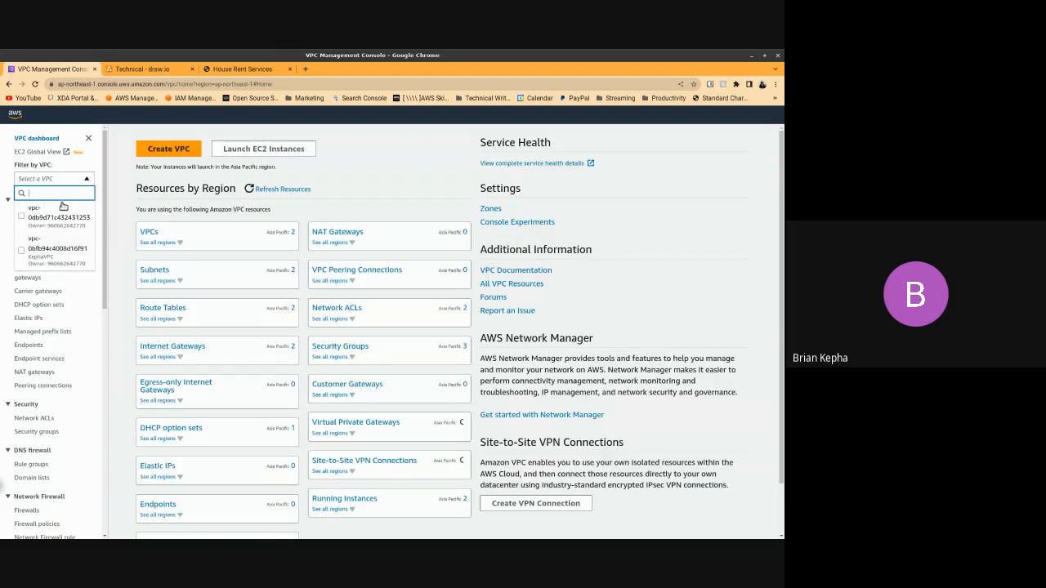
{"action": "left_click", "coordinate": [47, 258]}
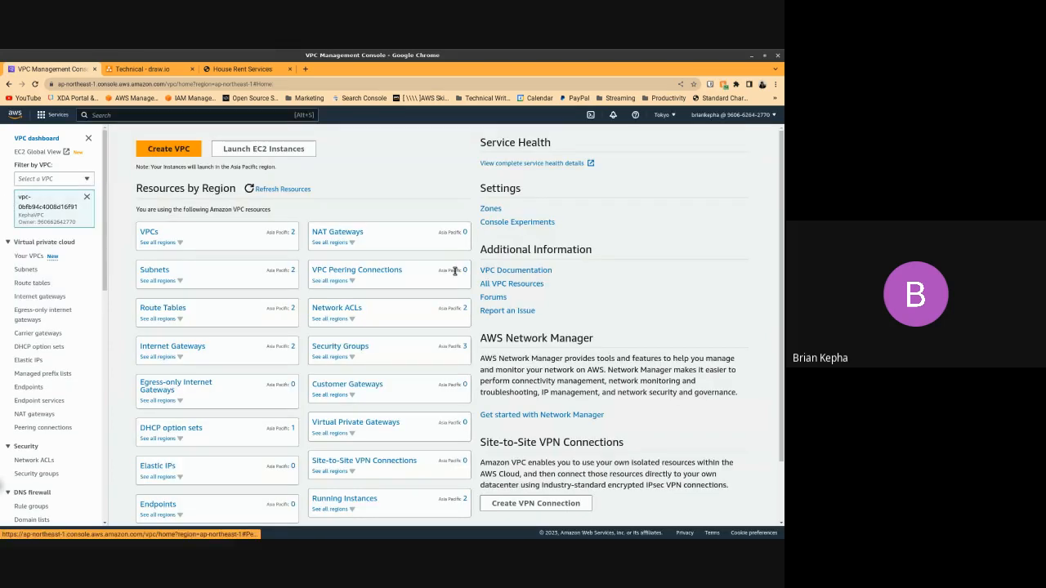
{"action": "left_click", "coordinate": [330, 234]}
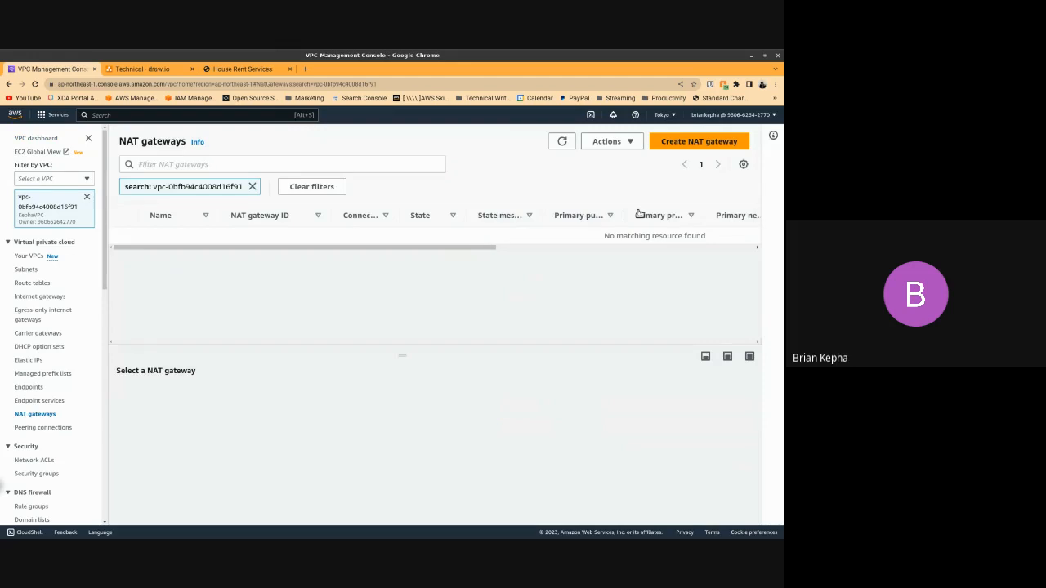
{"action": "left_click", "coordinate": [678, 143]}
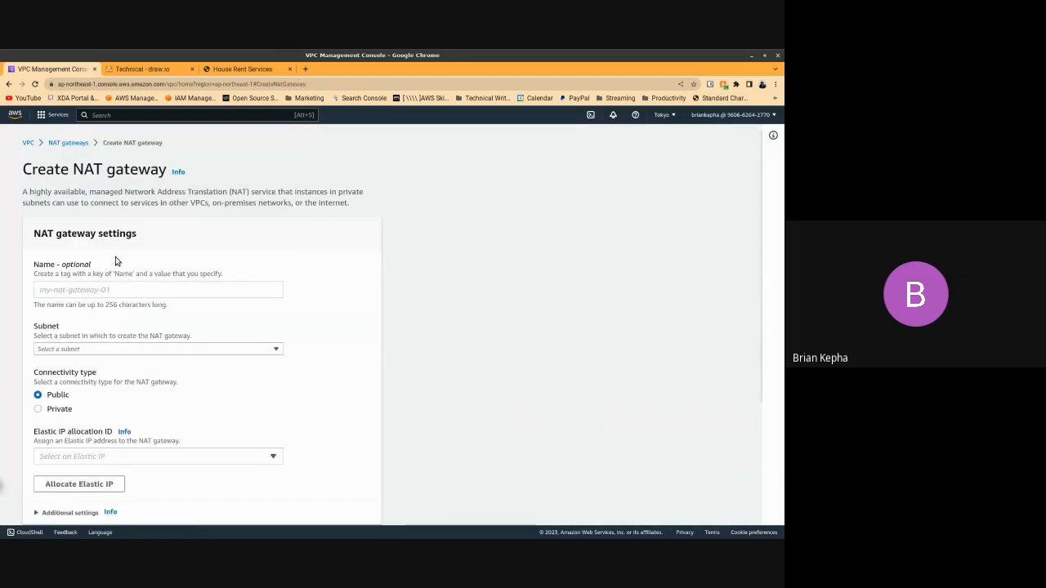
Name the gateway kephaNAT, put it in publicSubnet, allocate a new Elastic IP, and create it
{"action": "left_click", "coordinate": [83, 292]}
{"action": "type", "text": "kepha"}
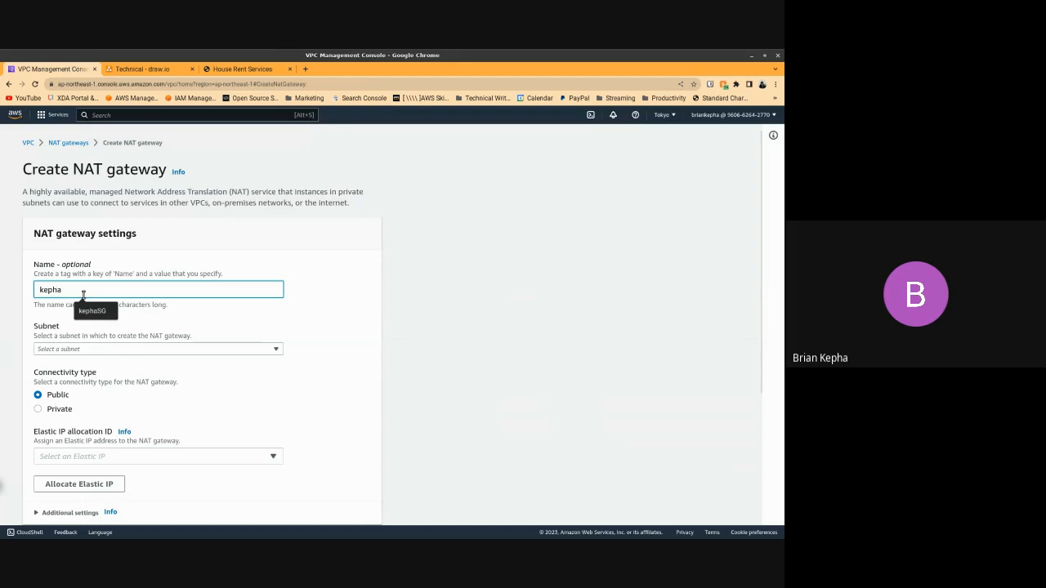
{"action": "type", "text": "NAT"}
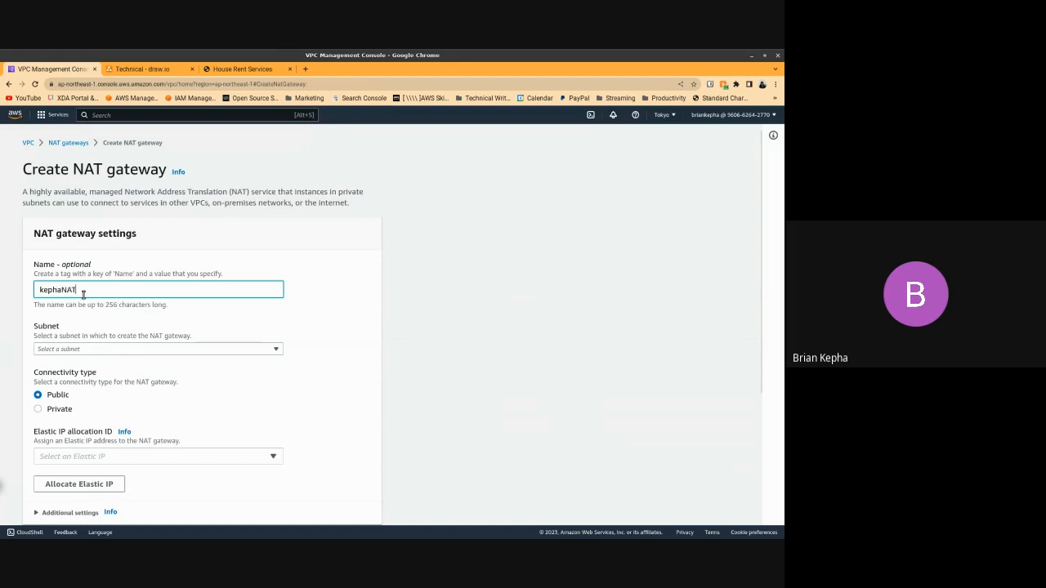
{"action": "left_click", "coordinate": [142, 350]}
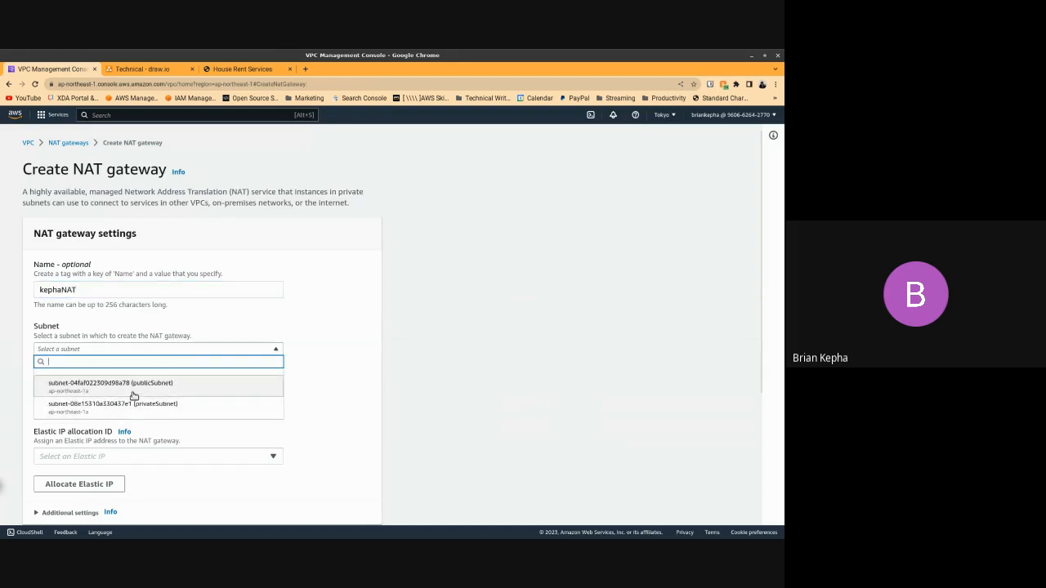
{"action": "left_click", "coordinate": [134, 394]}
{"action": "scroll", "coordinate": [14, 260], "scroll_direction": "down", "scroll_amount": 3}
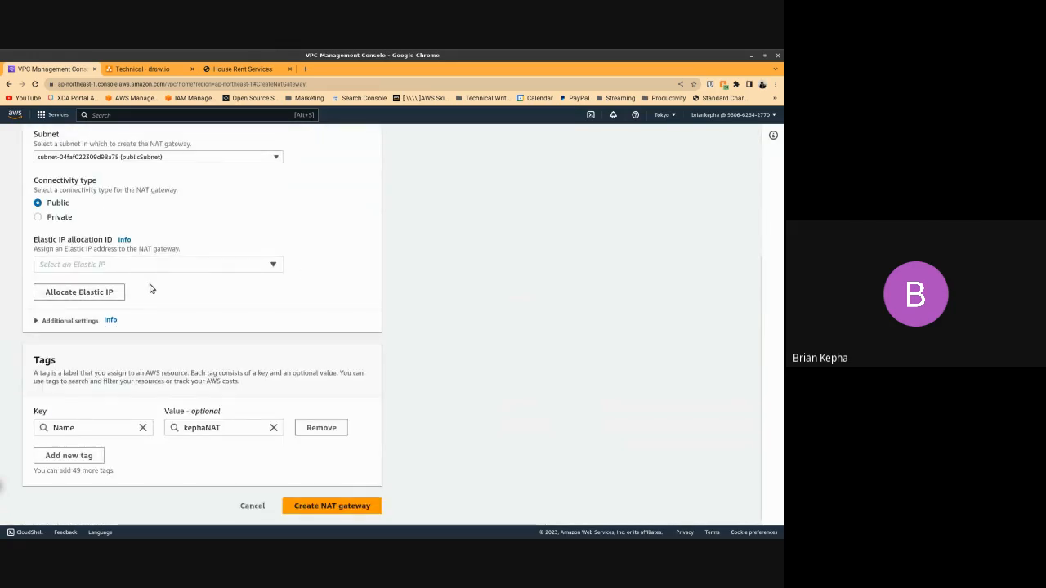
{"action": "left_click", "coordinate": [96, 295]}
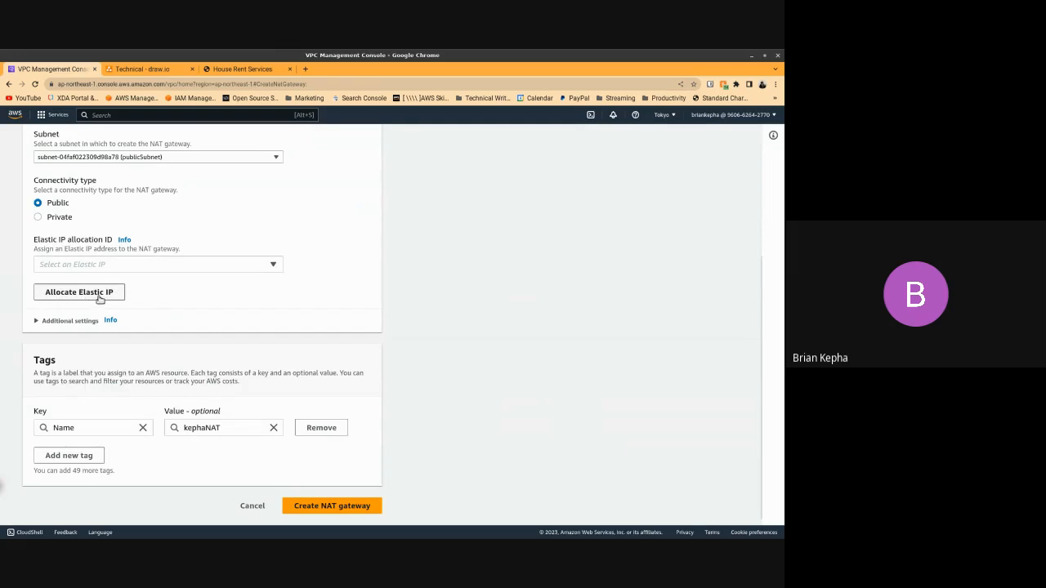
{"action": "scroll", "coordinate": [335, 331], "scroll_direction": "down", "scroll_amount": 5}
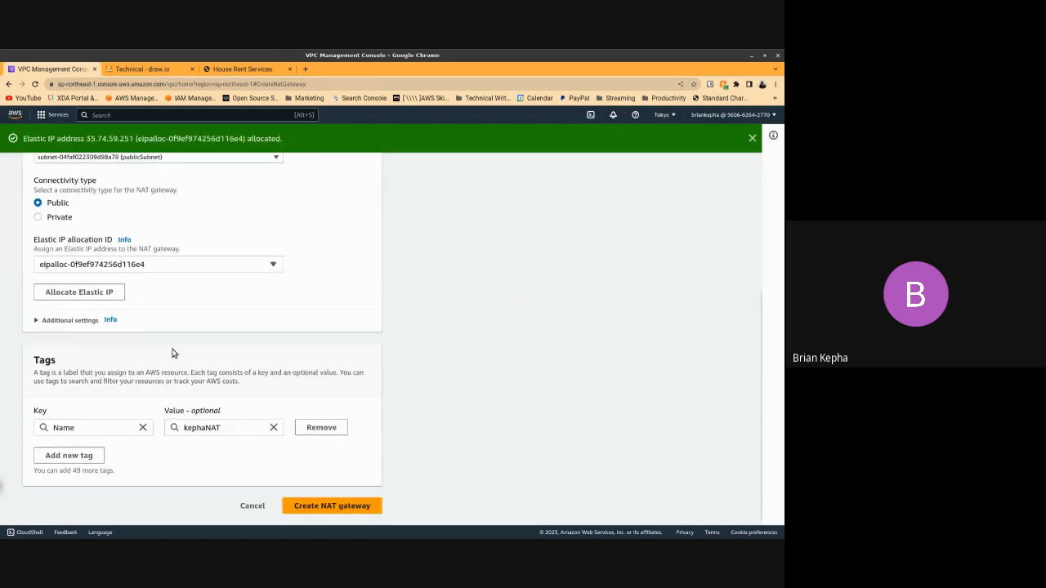
{"action": "left_click", "coordinate": [352, 503]}
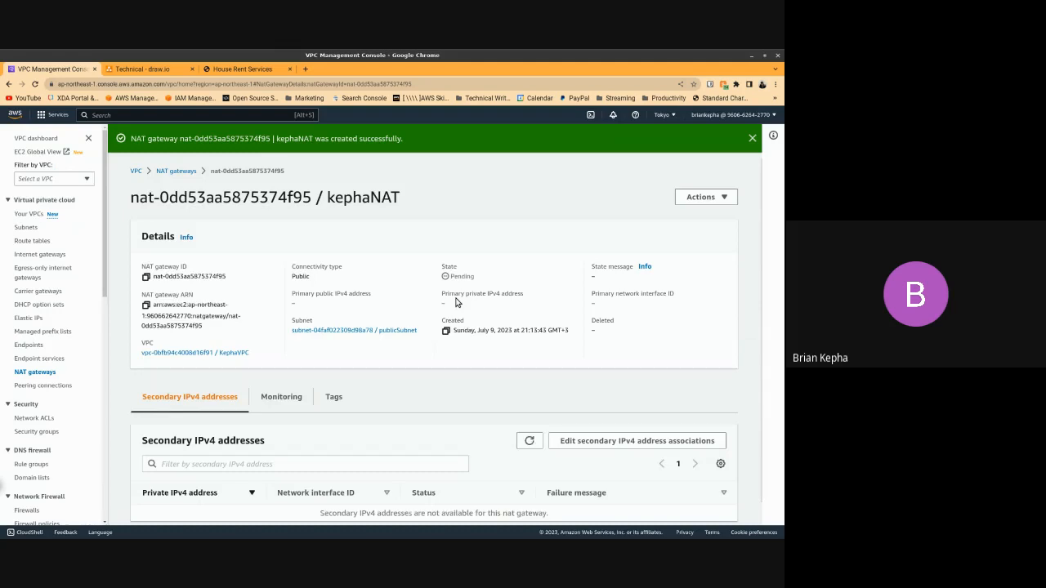
Refresh kephaNAT's status several times while it stays Pending, then go to Route tables
{"action": "left_click", "coordinate": [752, 138]}
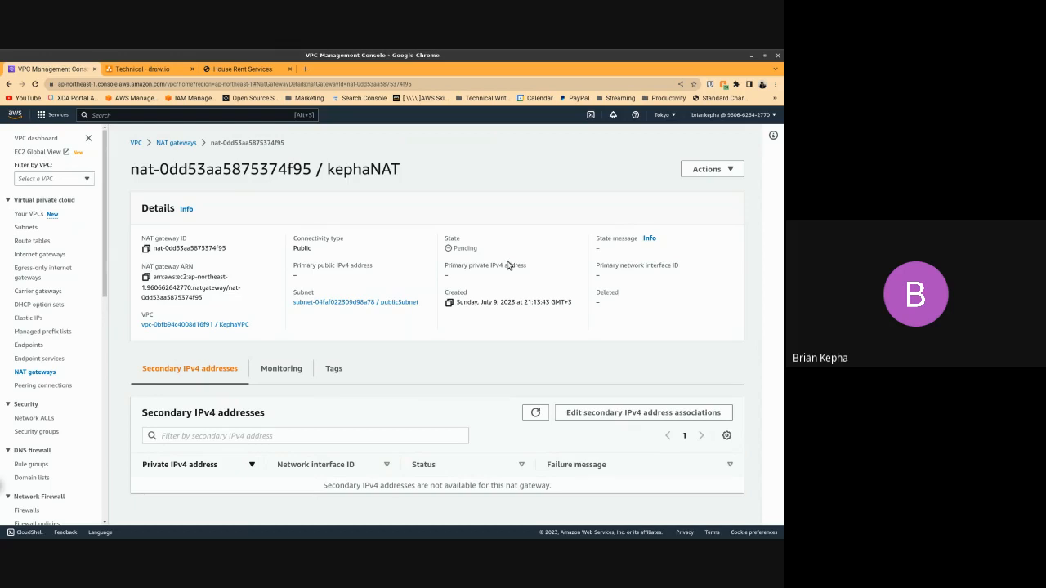
{"action": "left_click", "coordinate": [34, 84]}
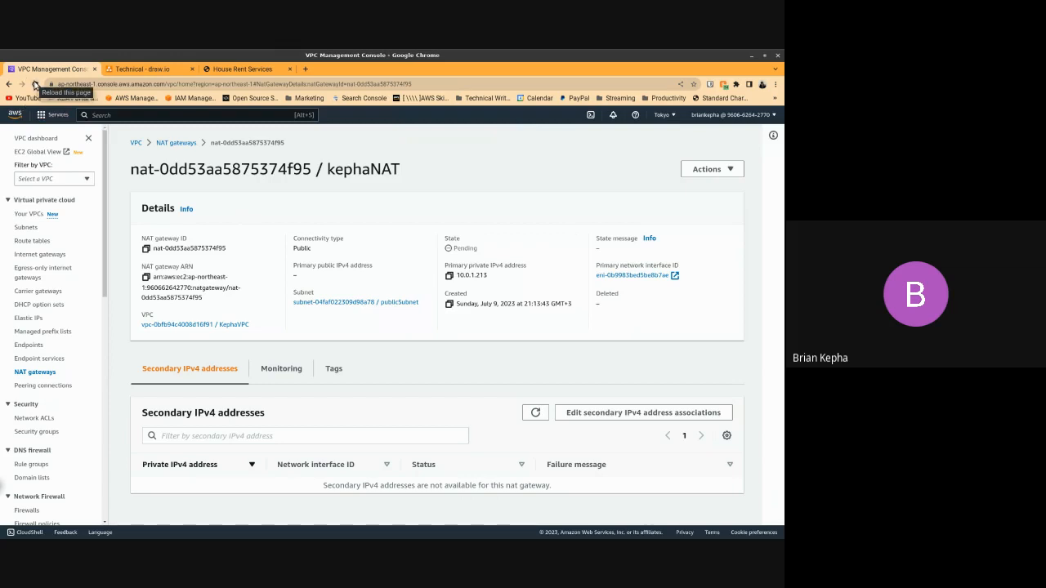
{"action": "left_click", "coordinate": [35, 85]}
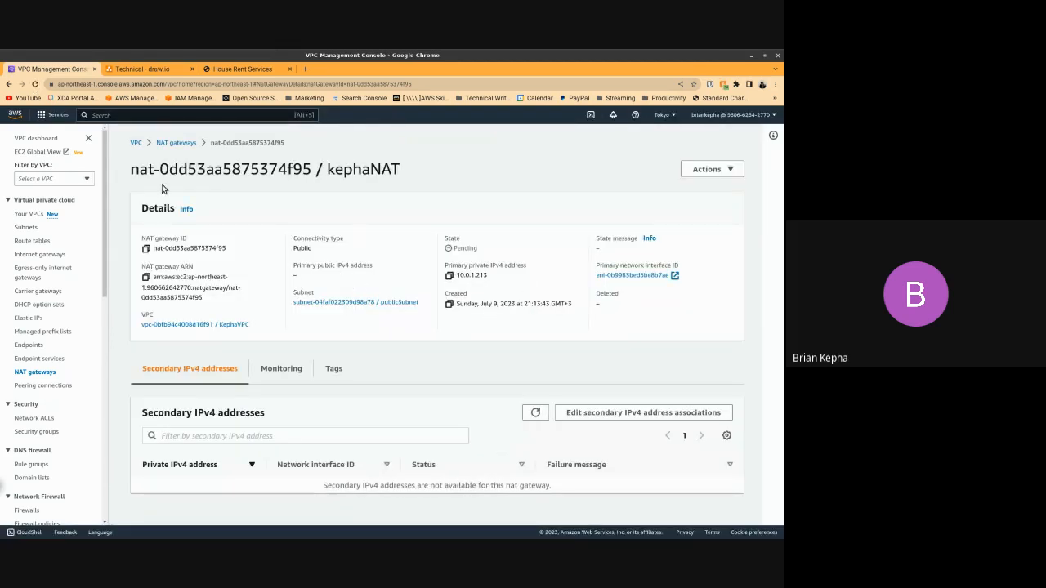
{"action": "left_click", "coordinate": [35, 85]}
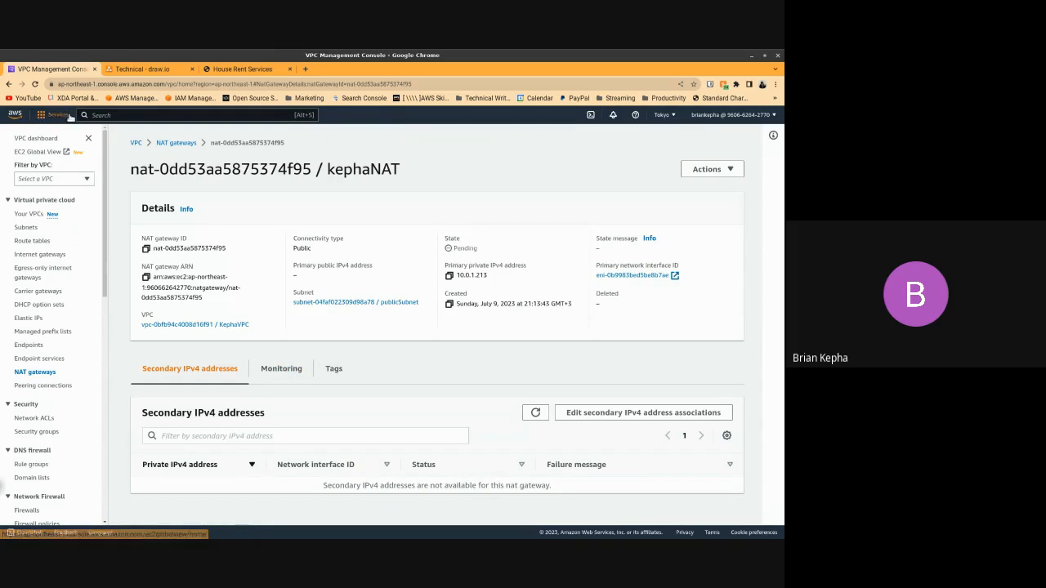
{"action": "left_click", "coordinate": [34, 84]}
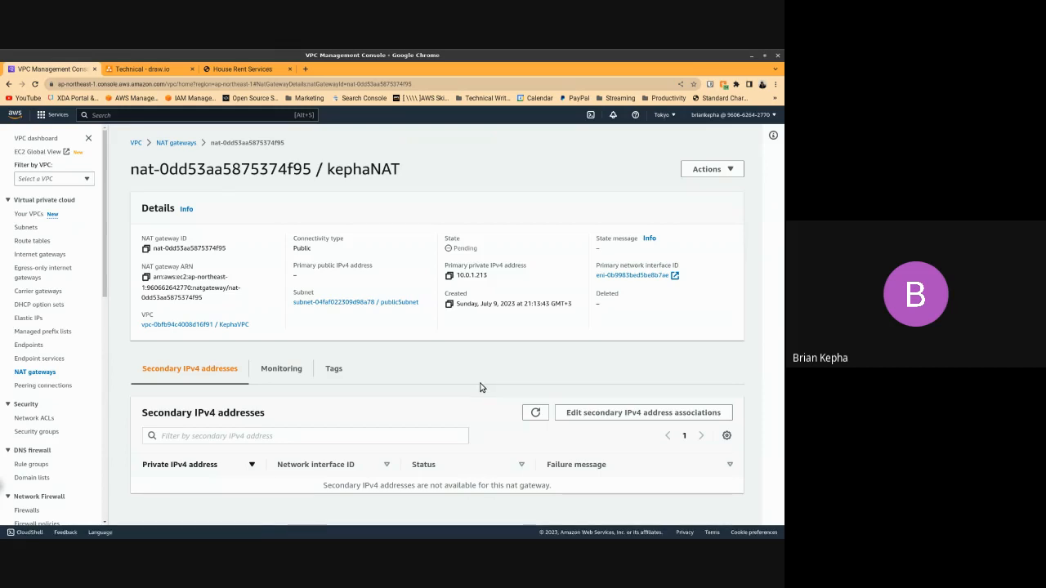
{"action": "left_click", "coordinate": [21, 84]}
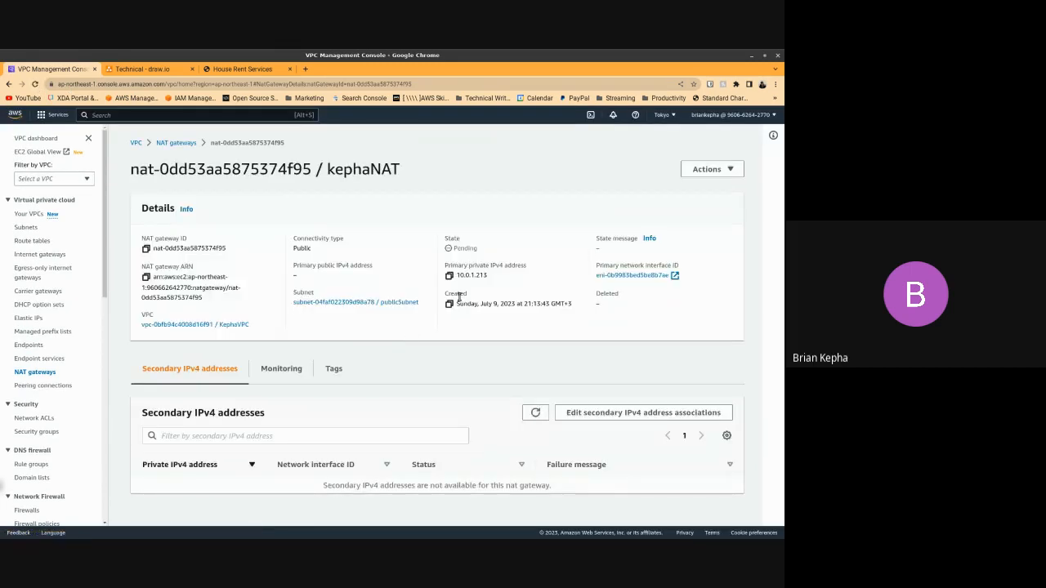
{"action": "left_click", "coordinate": [38, 241]}
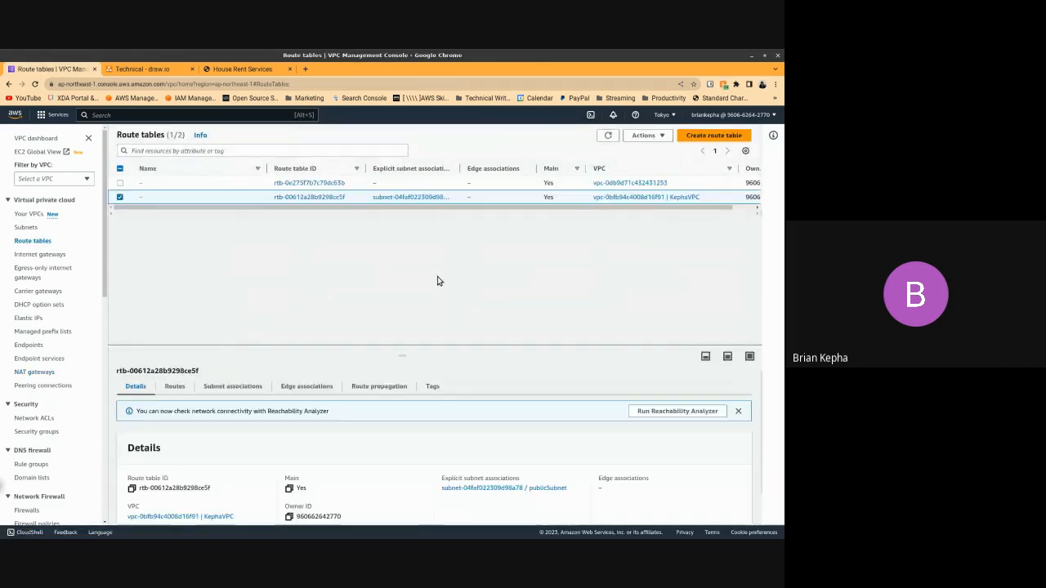
Create a new route table named privateRT attached to KephaVPC
{"action": "left_click", "coordinate": [120, 197]}
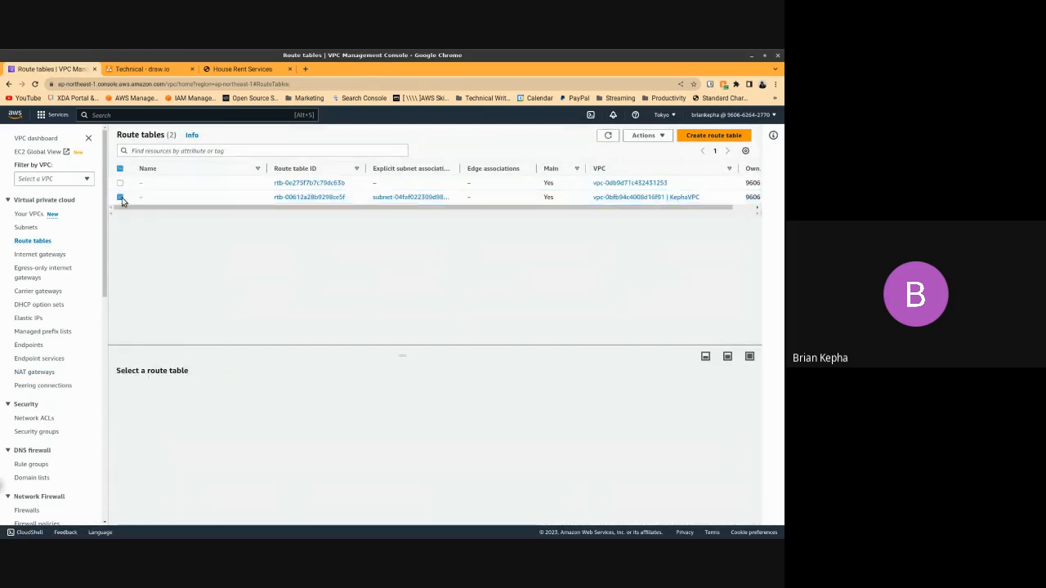
{"action": "left_click", "coordinate": [713, 135]}
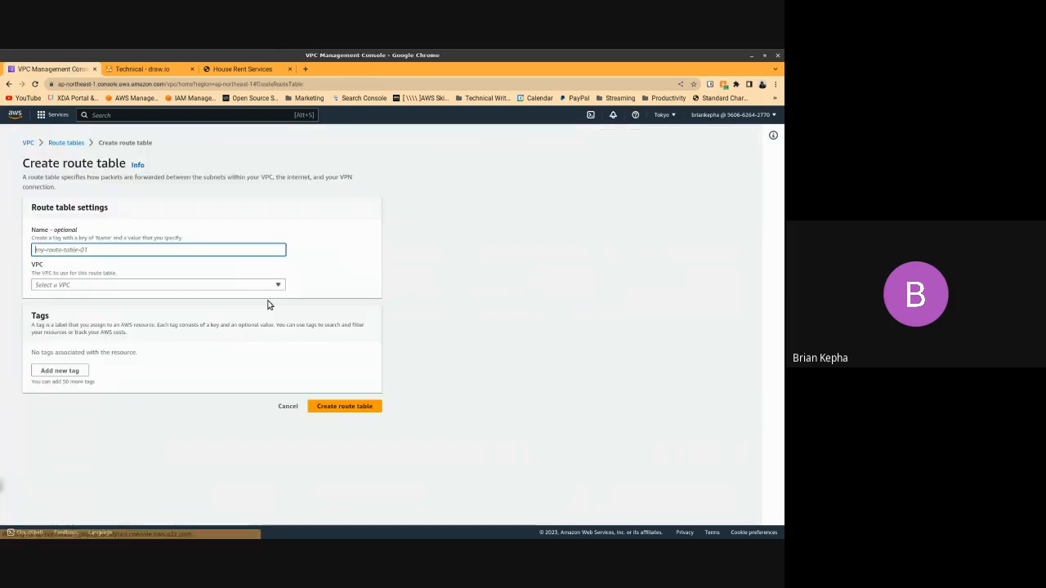
{"action": "type", "text": "PR"}
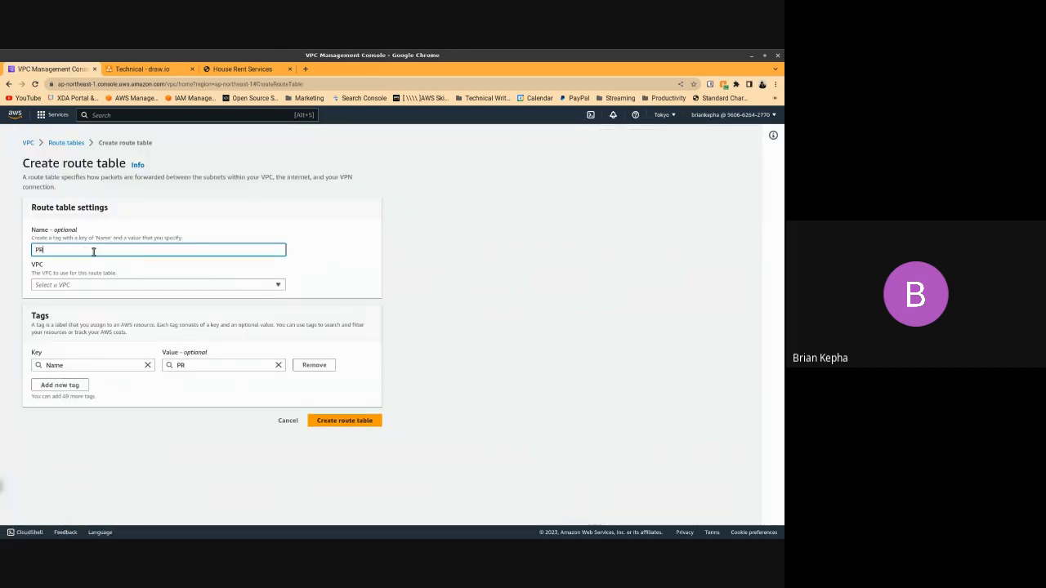
{"action": "type", "text": "IV"}
{"action": "key", "text": "BackSpace"}
{"action": "key", "text": "BackSpace"}
{"action": "key", "text": "BackSpace"}
{"action": "key", "text": "BackSpace"}
{"action": "type", "text": "private"}
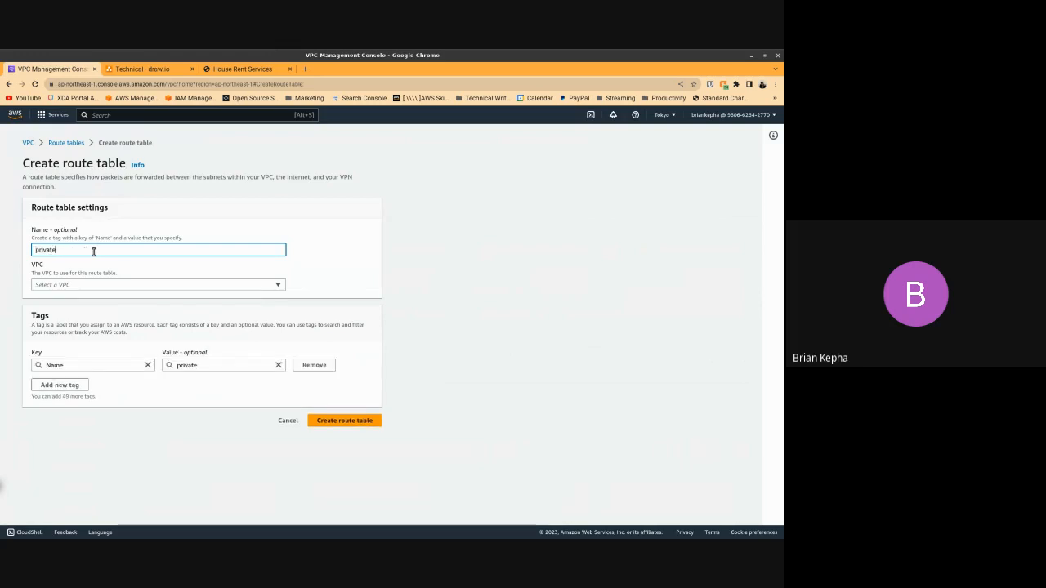
{"action": "type", "text": "RT"}
{"action": "left_click", "coordinate": [90, 287]}
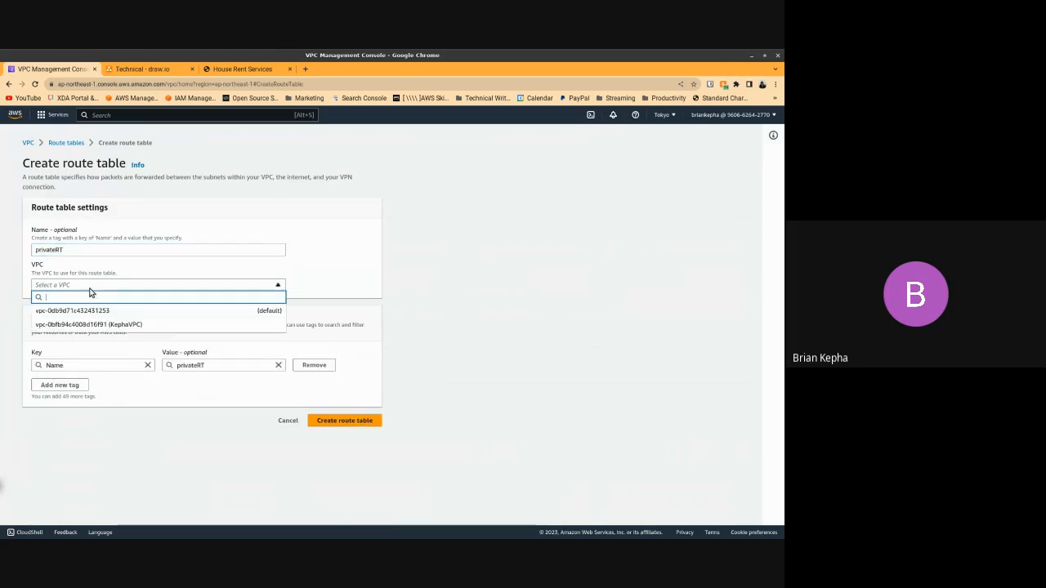
{"action": "left_click", "coordinate": [94, 325]}
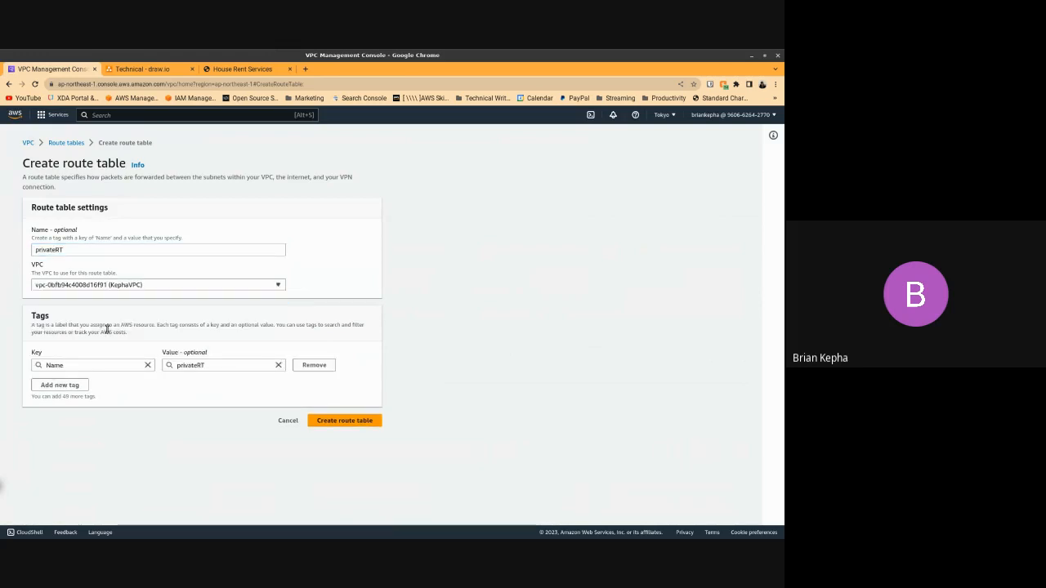
{"action": "left_click", "coordinate": [344, 421]}
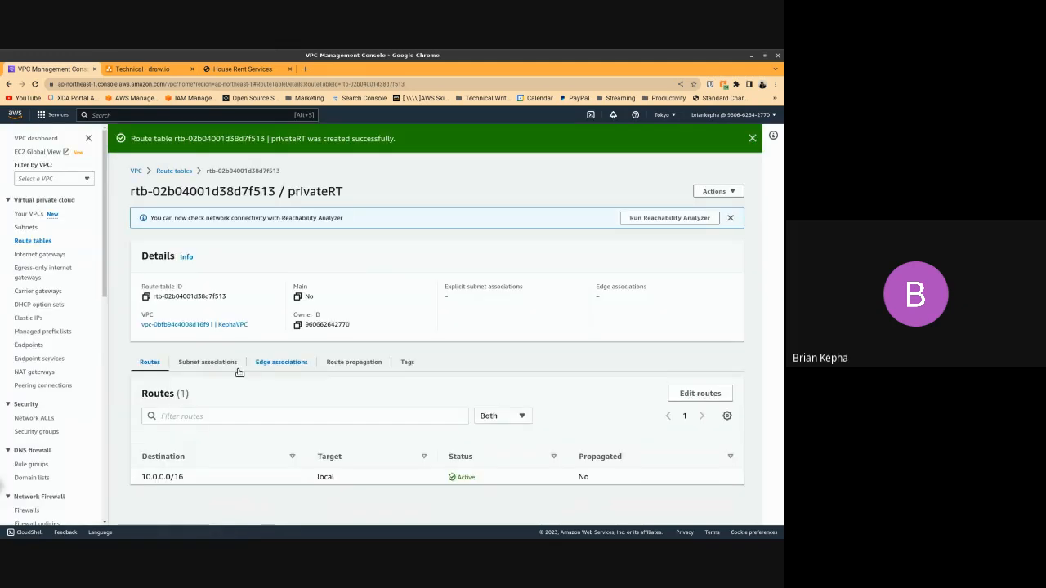
Review privateRT's subnet associations and its local 10.0.0.0/16 route, then edit its routes
{"action": "left_click", "coordinate": [211, 364]}
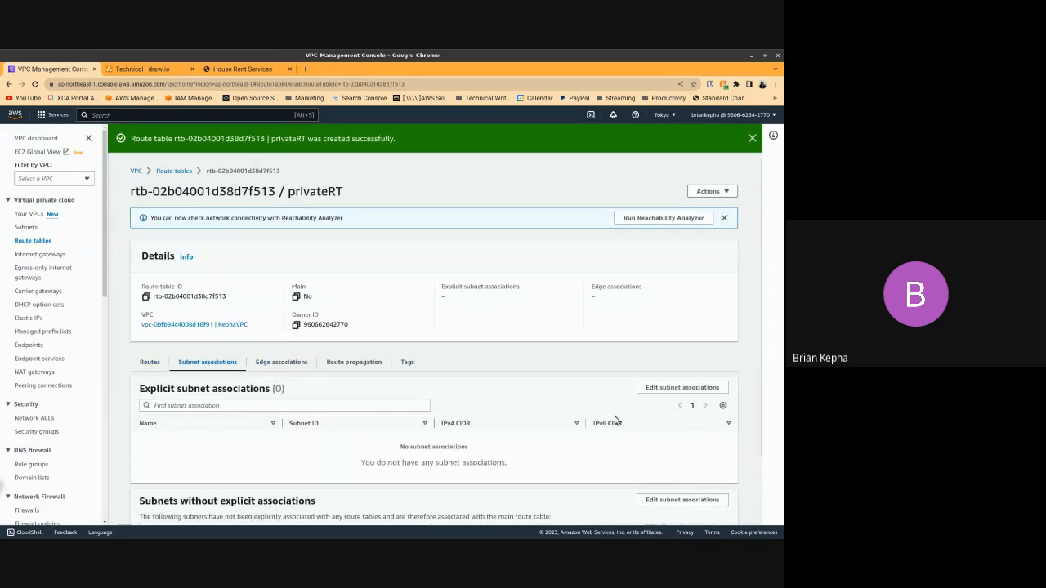
{"action": "scroll", "coordinate": [616, 419], "scroll_direction": "down", "scroll_amount": 2}
{"action": "scroll", "coordinate": [479, 449], "scroll_direction": "up", "scroll_amount": 2}
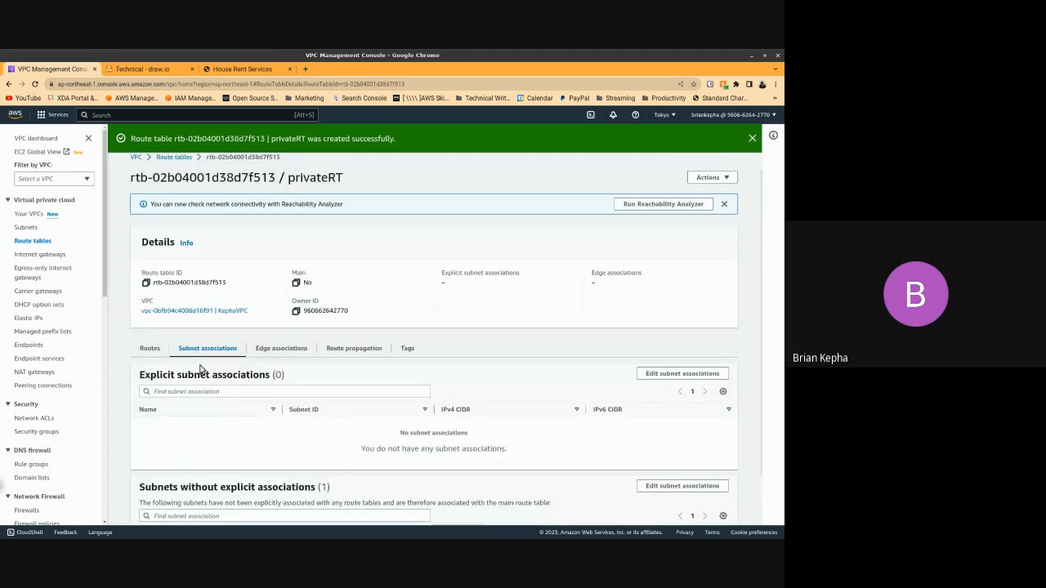
{"action": "left_click", "coordinate": [147, 364]}
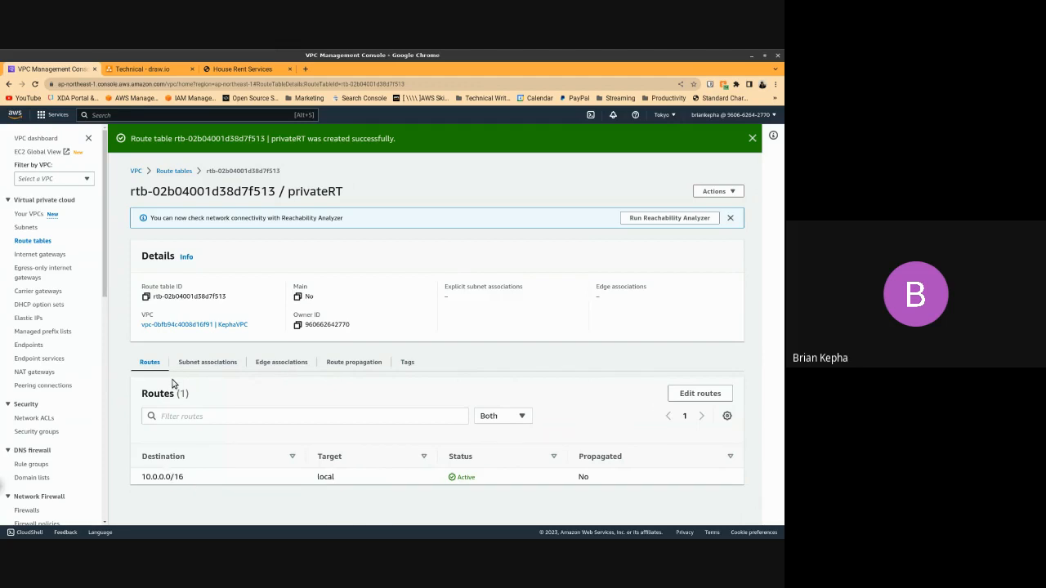
{"action": "left_click", "coordinate": [697, 395]}
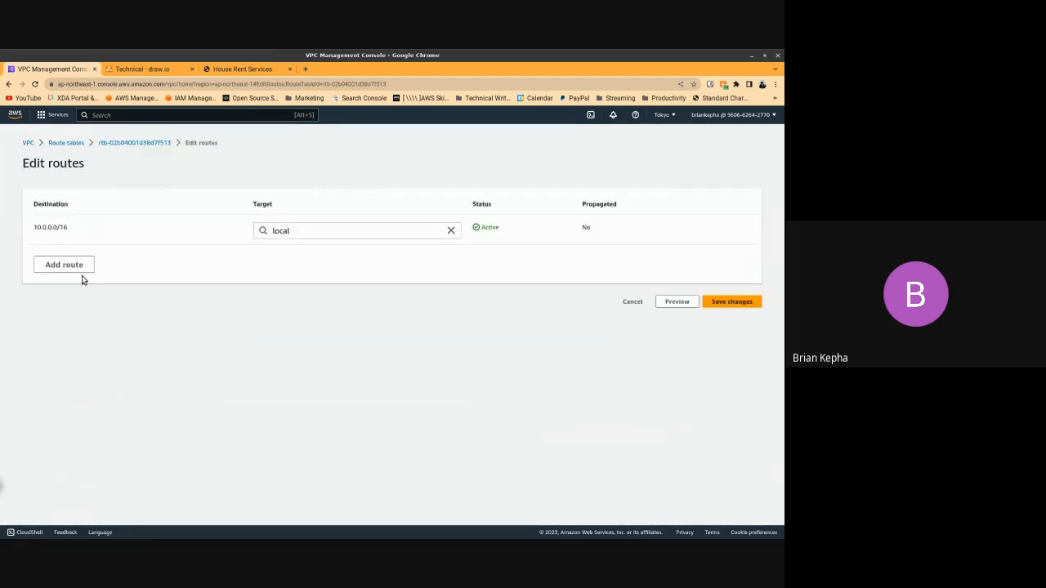
Add and save a 0.0.0.0/0 route targeting NAT gateway nat-0dd53aa5875374f95 (kephaNAT)
{"action": "left_click", "coordinate": [73, 266]}
{"action": "left_click", "coordinate": [92, 261]}
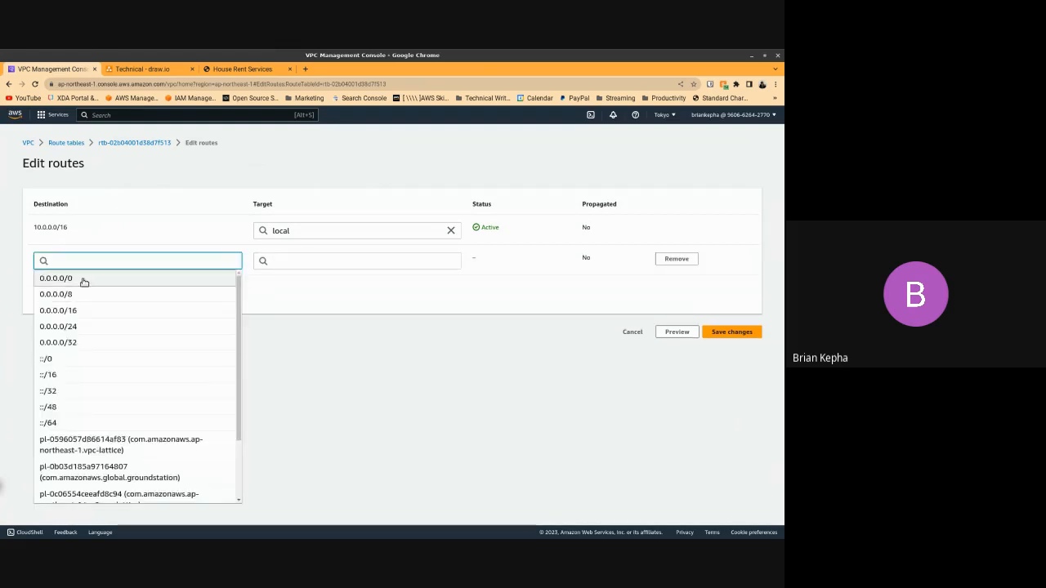
{"action": "left_click", "coordinate": [84, 280]}
{"action": "left_click", "coordinate": [314, 261]}
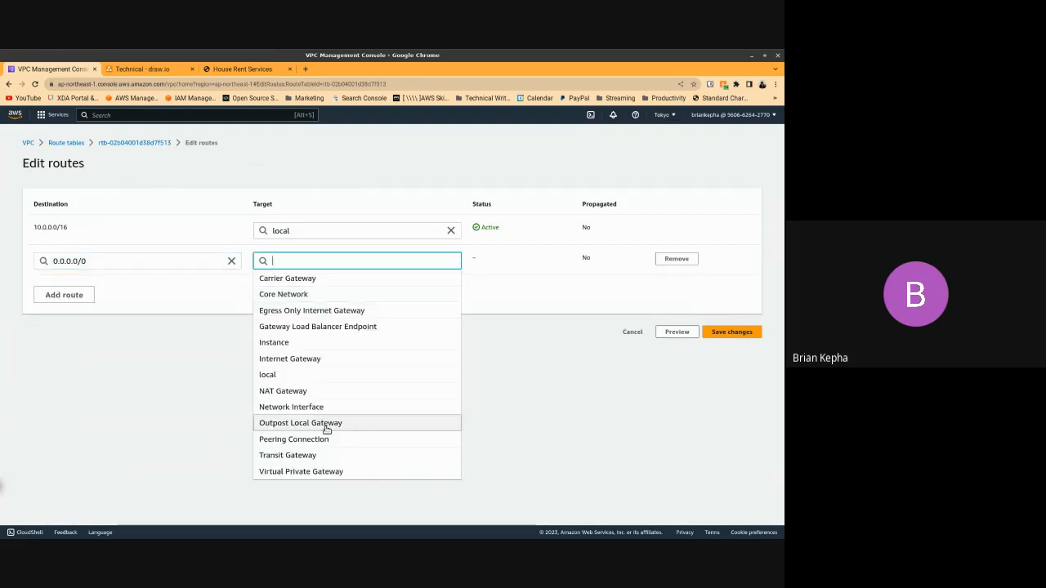
{"action": "left_click", "coordinate": [302, 391]}
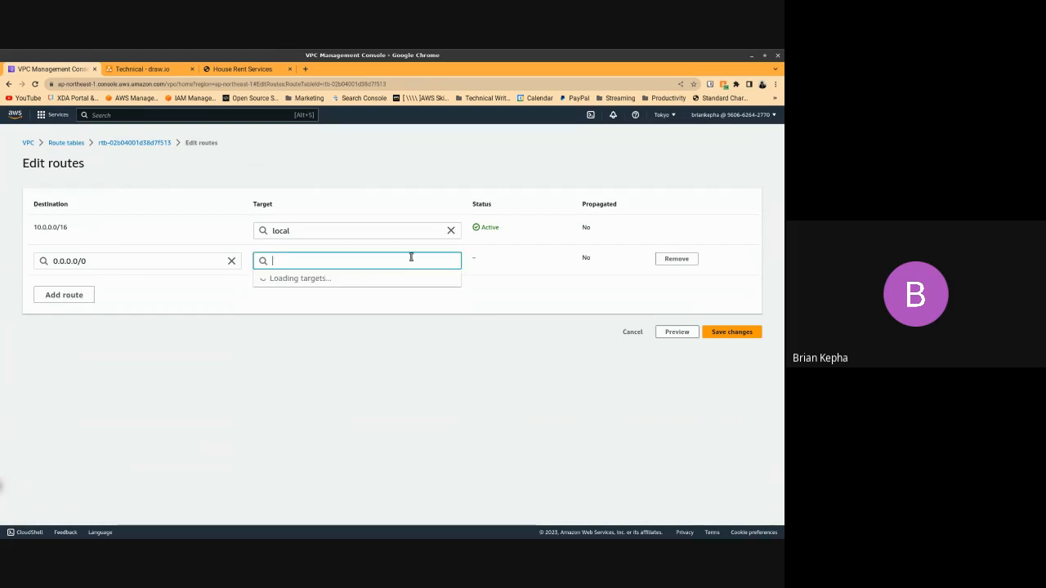
{"action": "left_click", "coordinate": [360, 278]}
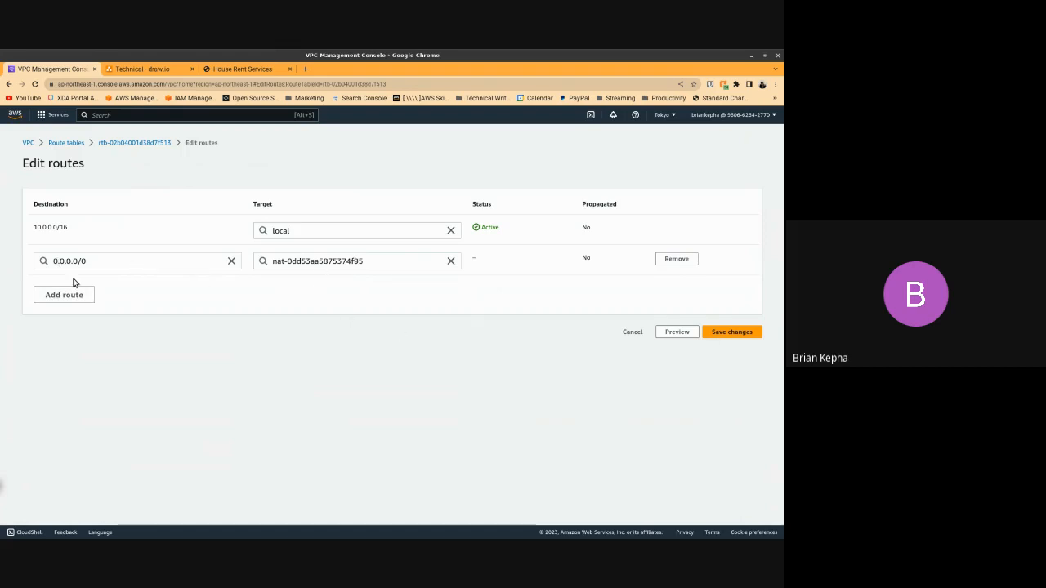
{"action": "left_click", "coordinate": [730, 334]}
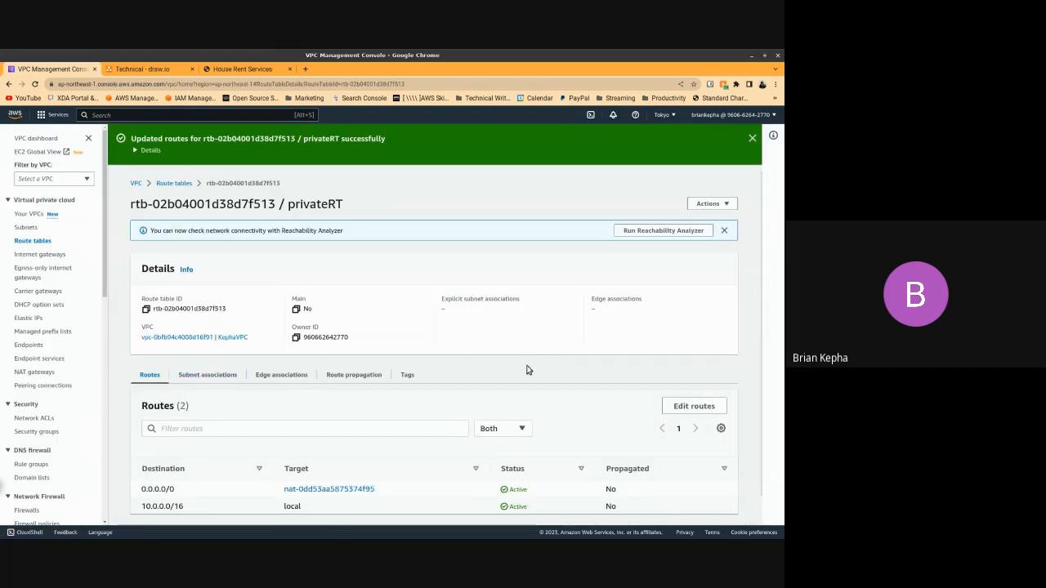
{"action": "left_click", "coordinate": [216, 375]}
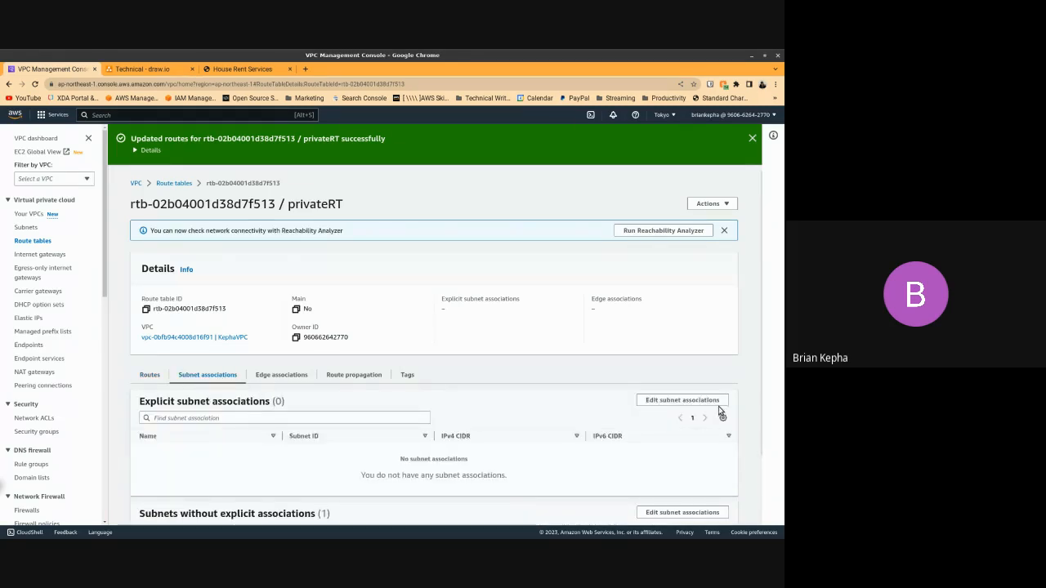
Tick privateSubnet in privateRT's subnet associations, save, and verify it in the reopened editor
{"action": "left_click", "coordinate": [682, 400]}
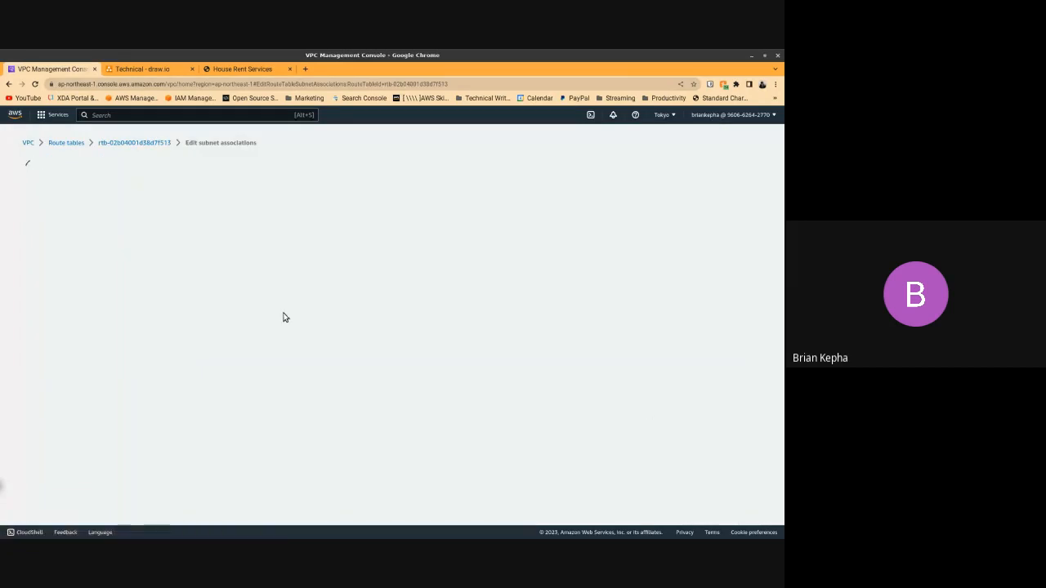
{"action": "left_click", "coordinate": [34, 262]}
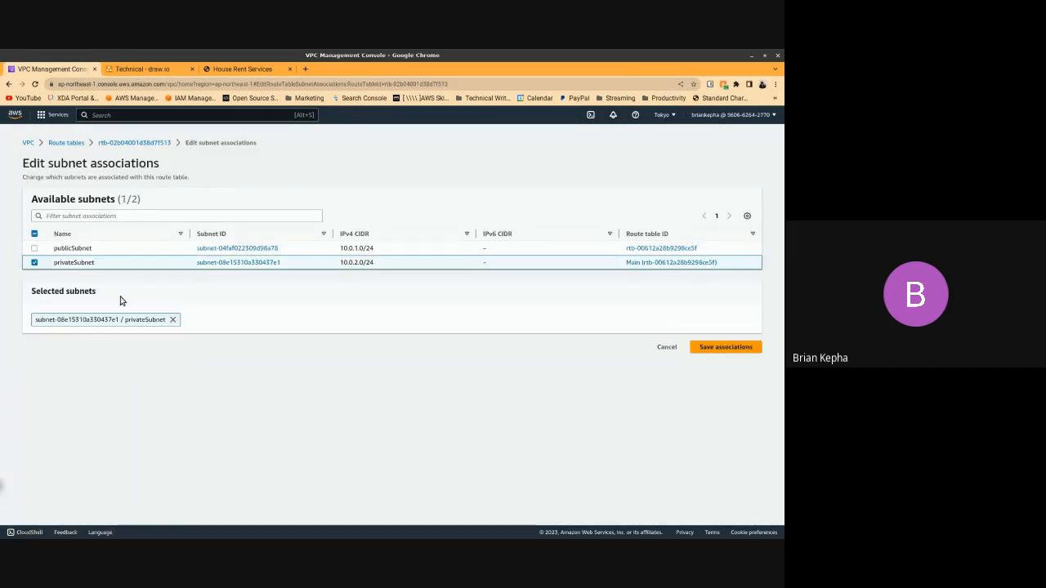
{"action": "left_click", "coordinate": [725, 346]}
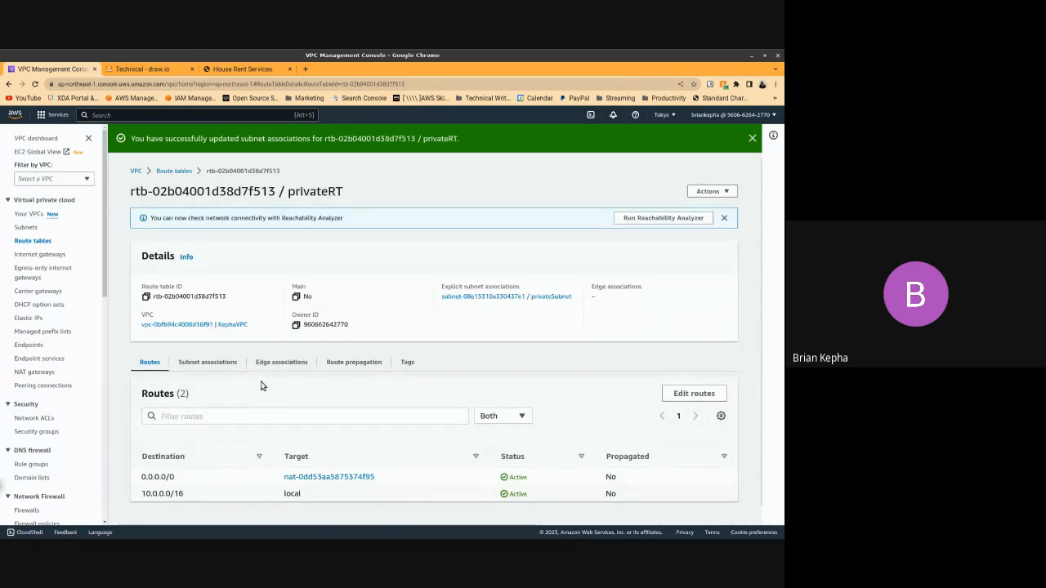
{"action": "left_click", "coordinate": [206, 363]}
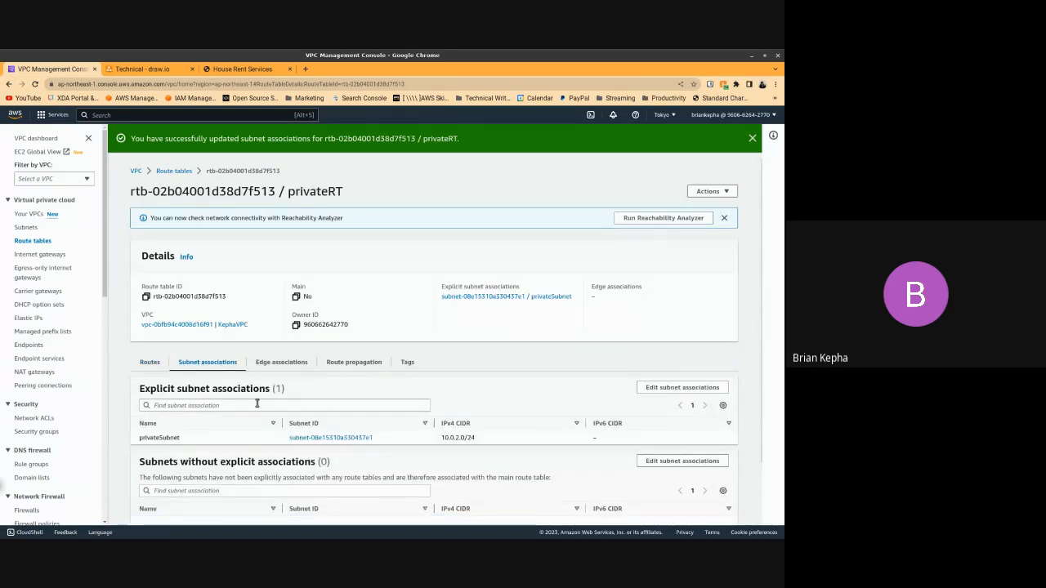
{"action": "left_click", "coordinate": [690, 387]}
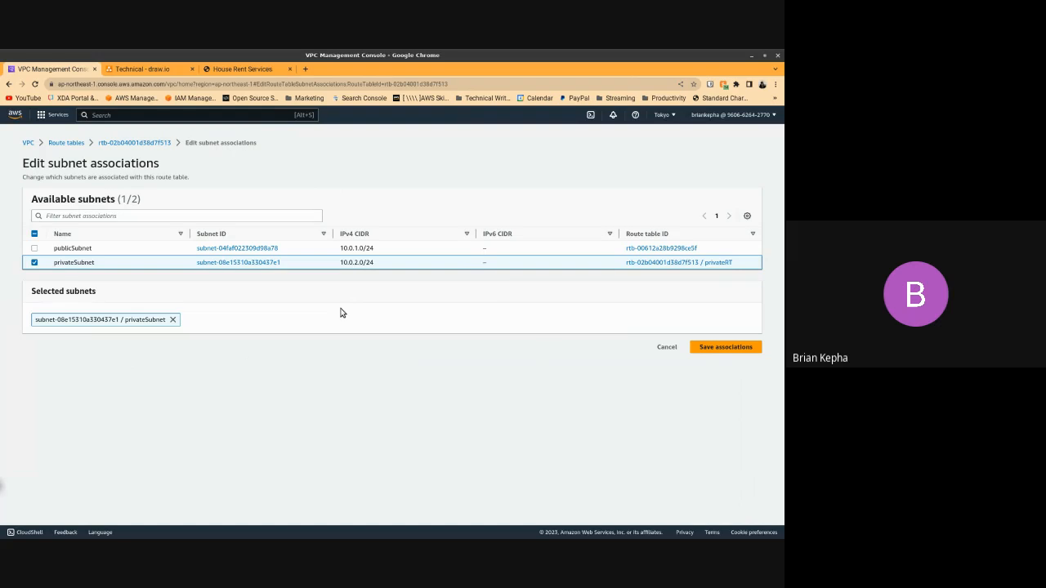
{"action": "left_click", "coordinate": [661, 347]}
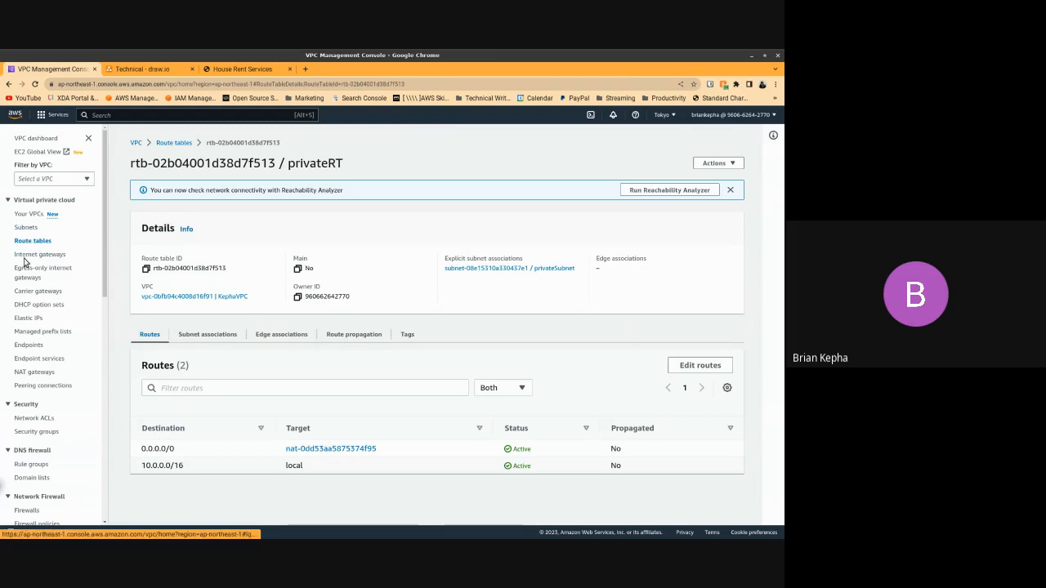
Open the kephaNAT gateway's details, now Available, and switch back to the terminal
{"action": "left_click", "coordinate": [35, 372]}
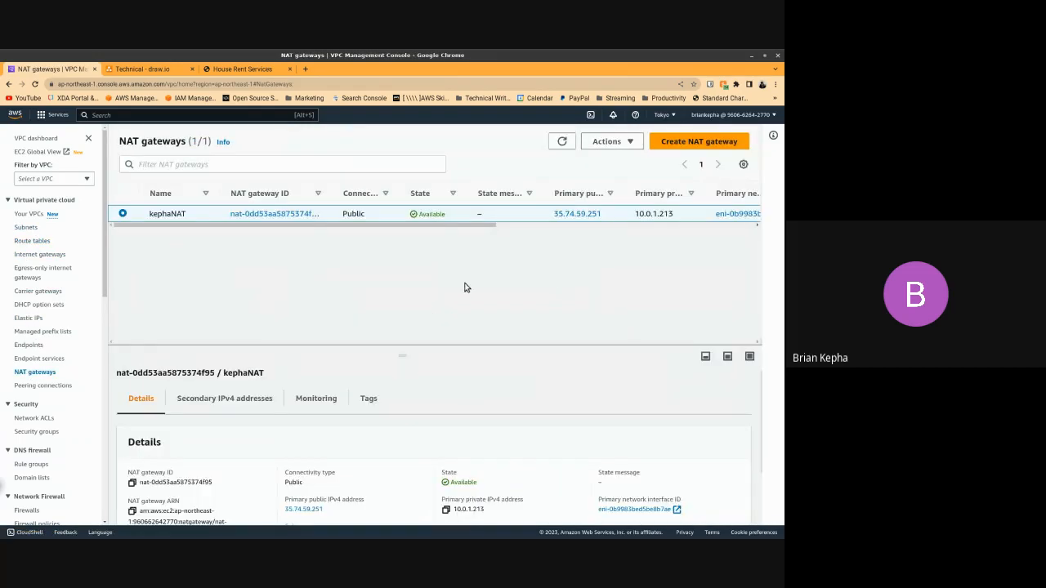
{"action": "left_click", "coordinate": [234, 214]}
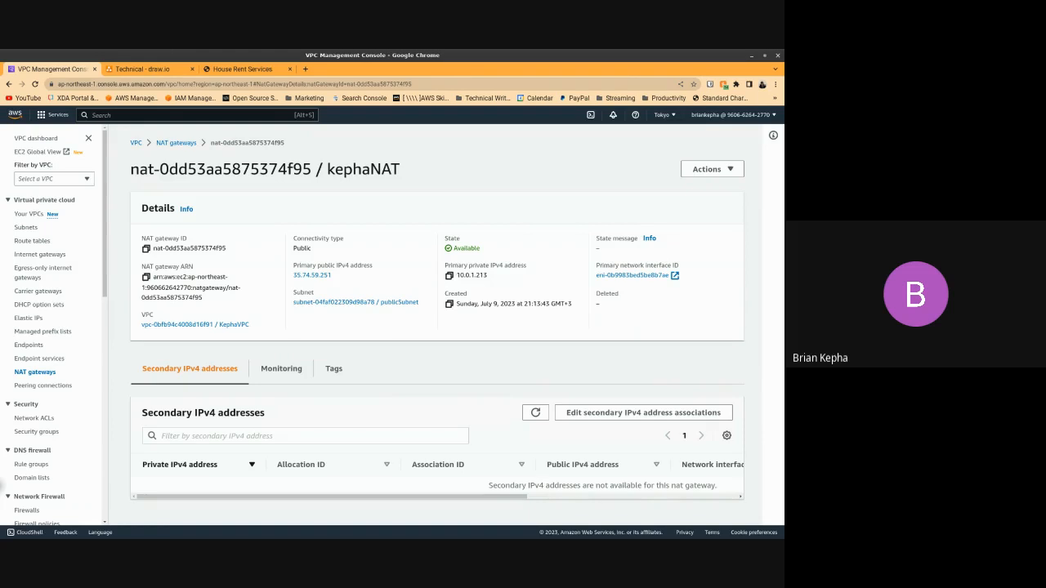
{"action": "key", "text": "alt+Tab"}
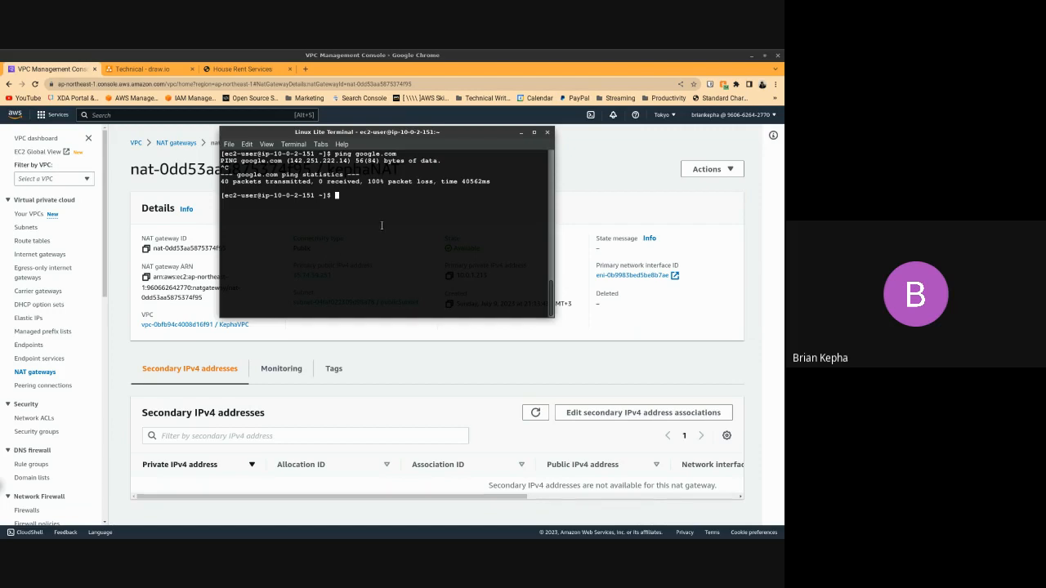
Open a fresh terminal, change into the credentials folder, and list its files
{"action": "left_click", "coordinate": [547, 132]}
{"action": "key", "text": "ctrl+alt+t"}
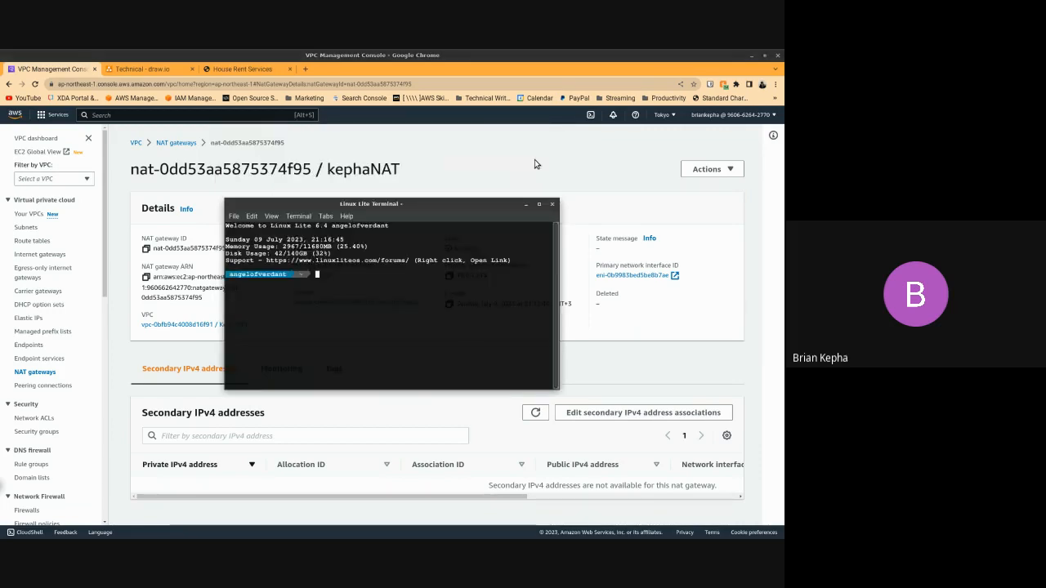
{"action": "key", "text": "ctrl+l"}
{"action": "type", "text": "cd CR"}
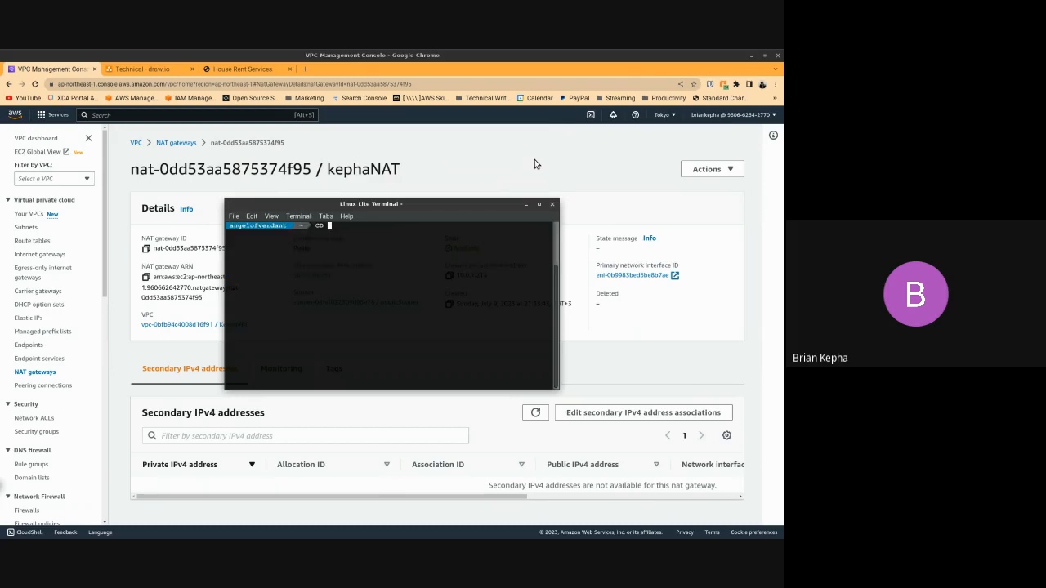
{"action": "key", "text": "BackSpace"}
{"action": "key", "text": "BackSpace"}
{"action": "key", "text": "BackSpace"}
{"action": "key", "text": "BackSpace"}
{"action": "key", "text": "BackSpace"}
{"action": "type", "text": "cd cr"}
{"action": "key", "text": "Tab"}
{"action": "key", "text": "Return"}
{"action": "type", "text": "ls"}
{"action": "key", "text": "Return"}
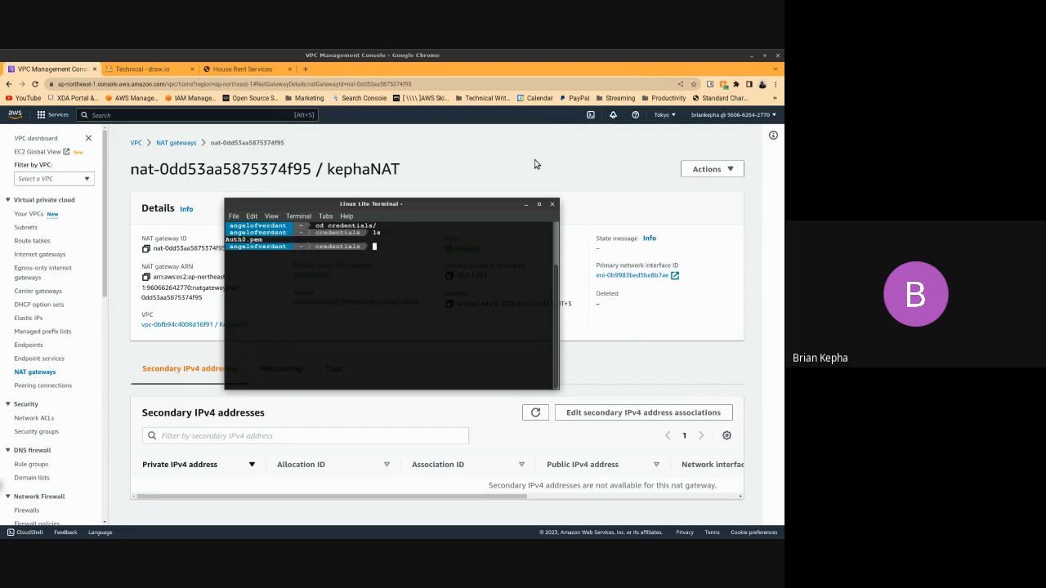
{"action": "key", "text": "ctrl+l"}
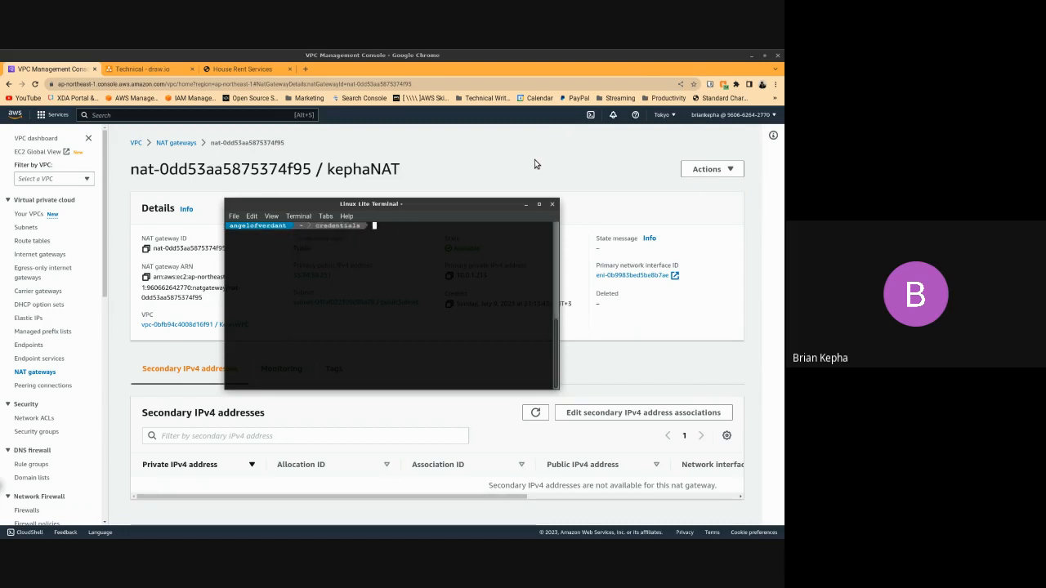
{"action": "type", "text": "ssh -i Auth0.pem ec2-user@54.168.55.104"}
{"action": "key", "text": "Return"}
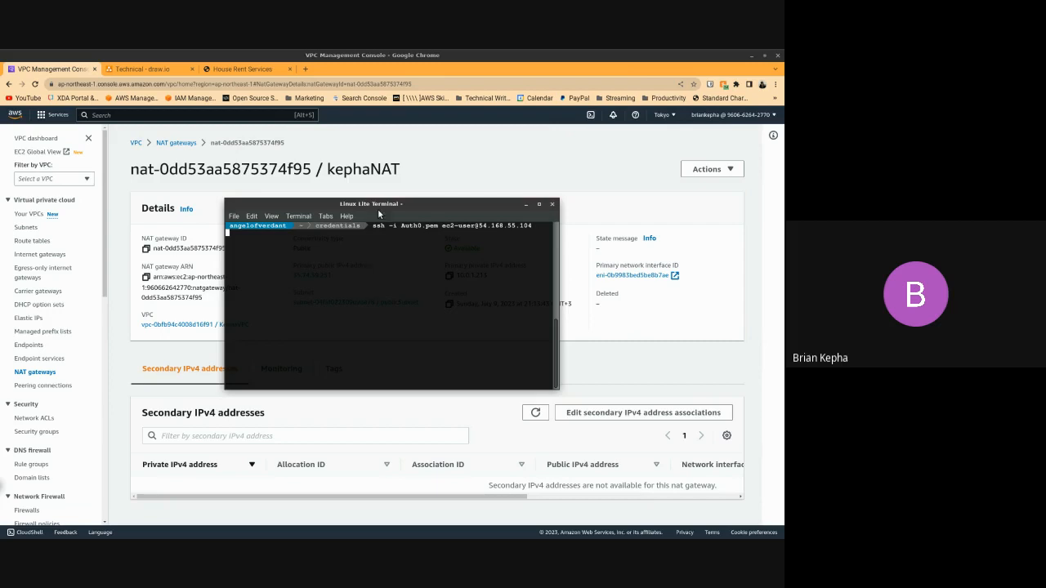
{"action": "left_click_drag", "start_coordinate": [379, 213], "coordinate": [389, 180]}
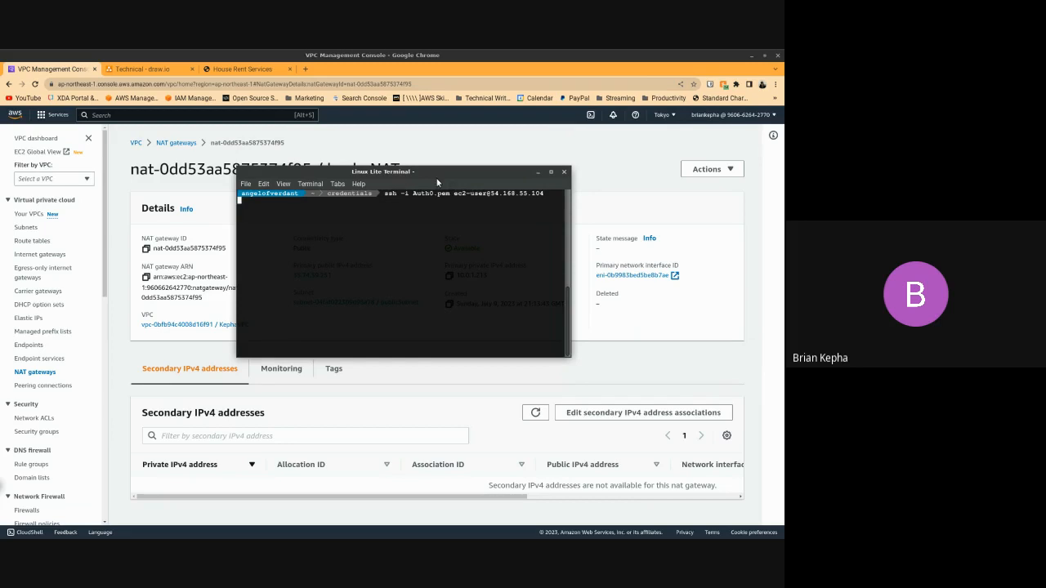
{"action": "mouse_move", "coordinate": [436, 178]}
{"action": "left_mouse_down"}
{"action": "mouse_move", "coordinate": [441, 205]}
{"action": "mouse_move", "coordinate": [444, 176]}
{"action": "left_mouse_up"}
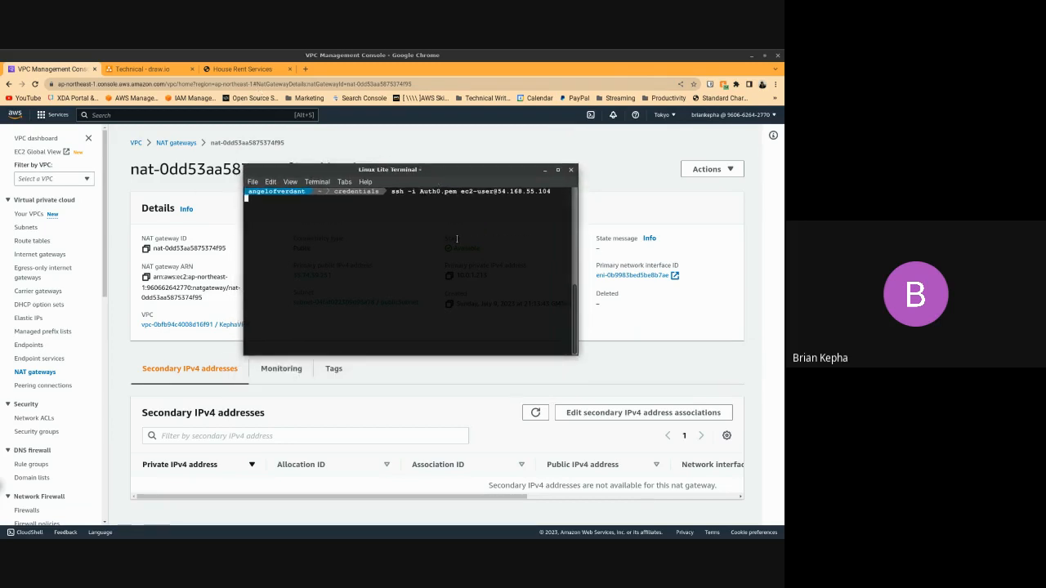
{"action": "key", "text": "ctrl+c"}
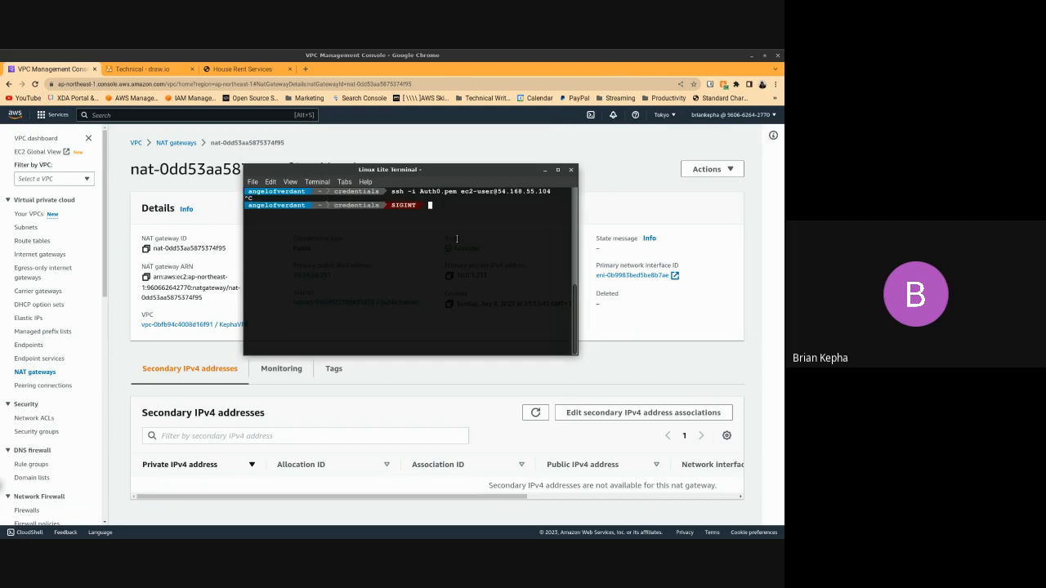
{"action": "key", "text": "ctrl+l"}
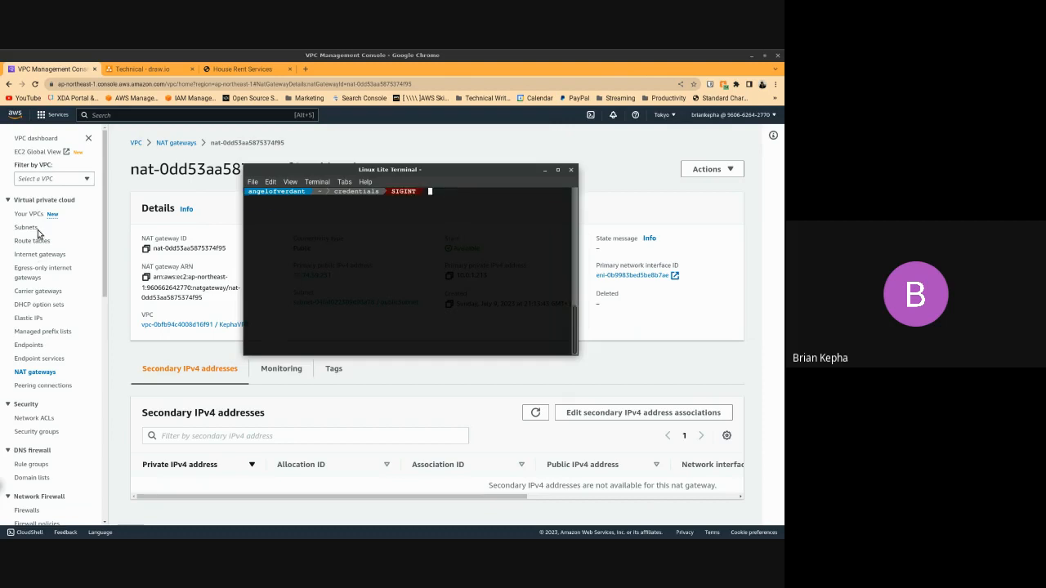
{"action": "left_click_drag", "start_coordinate": [378, 182], "coordinate": [379, 227]}
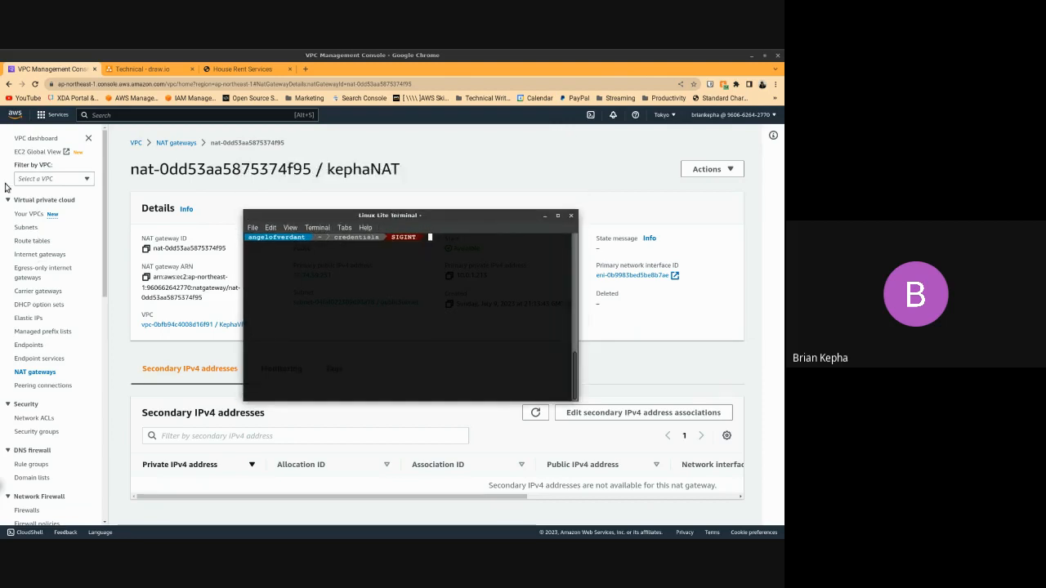
Open EC2 in a new tab and copy privateinstance's public IPv4 address 54.168.55.104
{"action": "left_click", "coordinate": [116, 115]}
{"action": "type", "text": "ec2"}
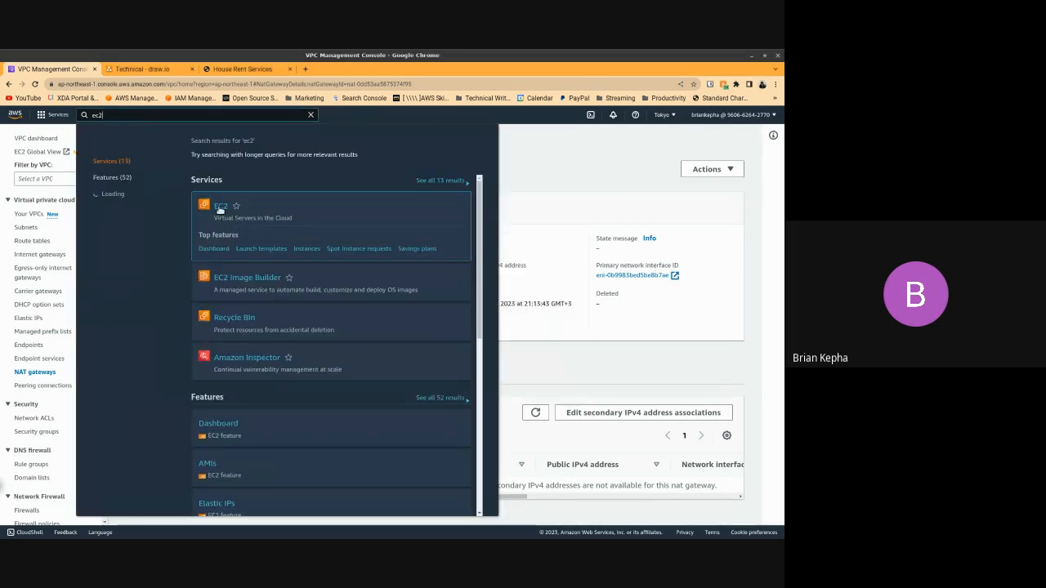
{"action": "right_click", "coordinate": [228, 207]}
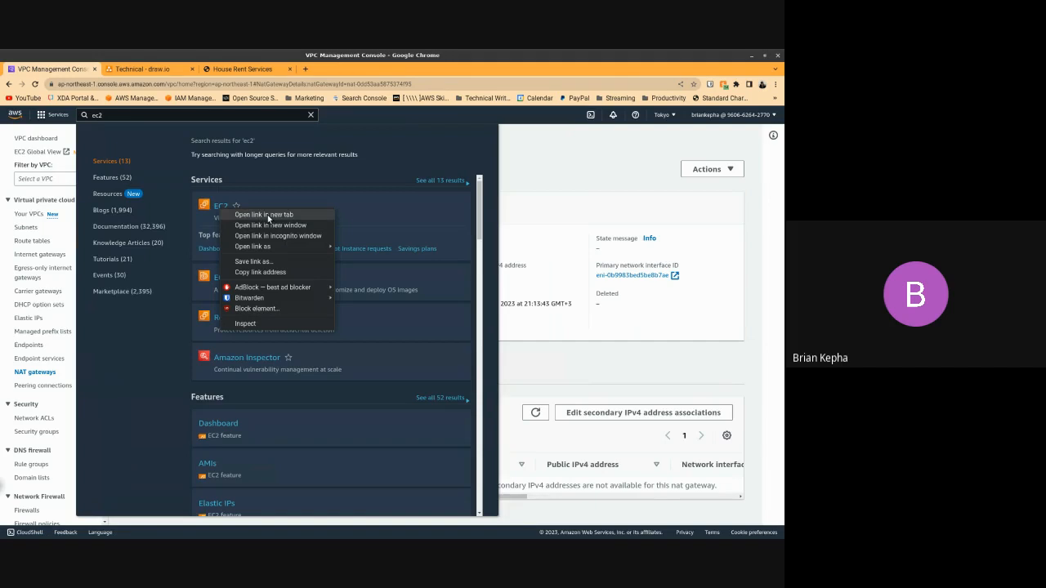
{"action": "left_click", "coordinate": [264, 215]}
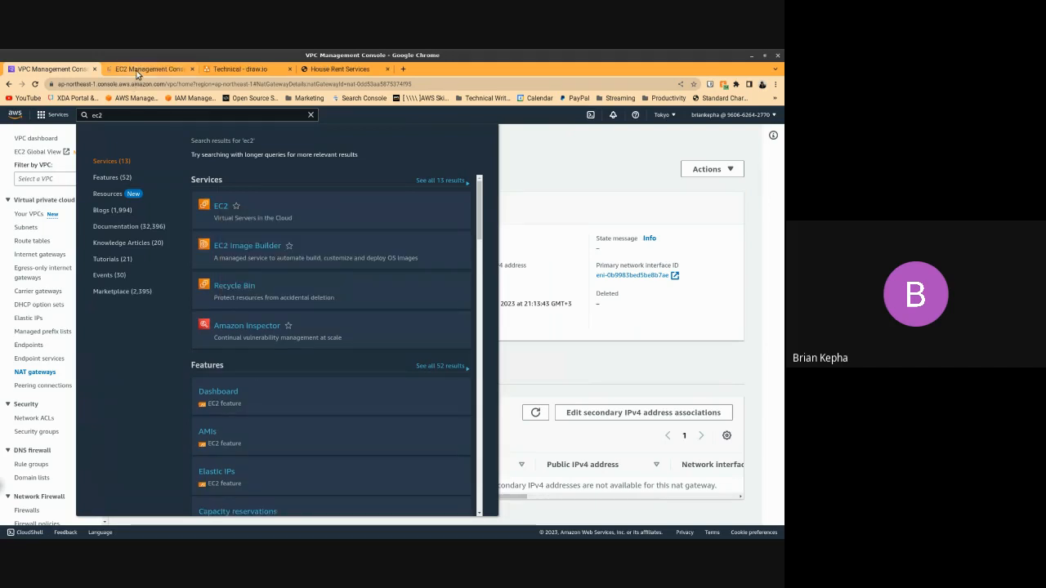
{"action": "left_click", "coordinate": [136, 72]}
{"action": "left_click", "coordinate": [187, 192]}
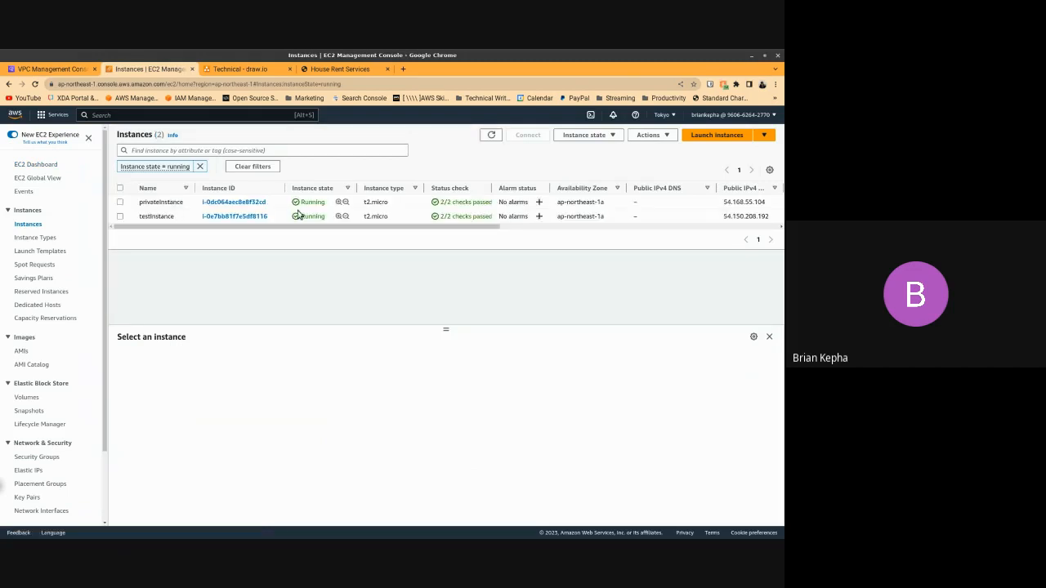
{"action": "left_click", "coordinate": [233, 202]}
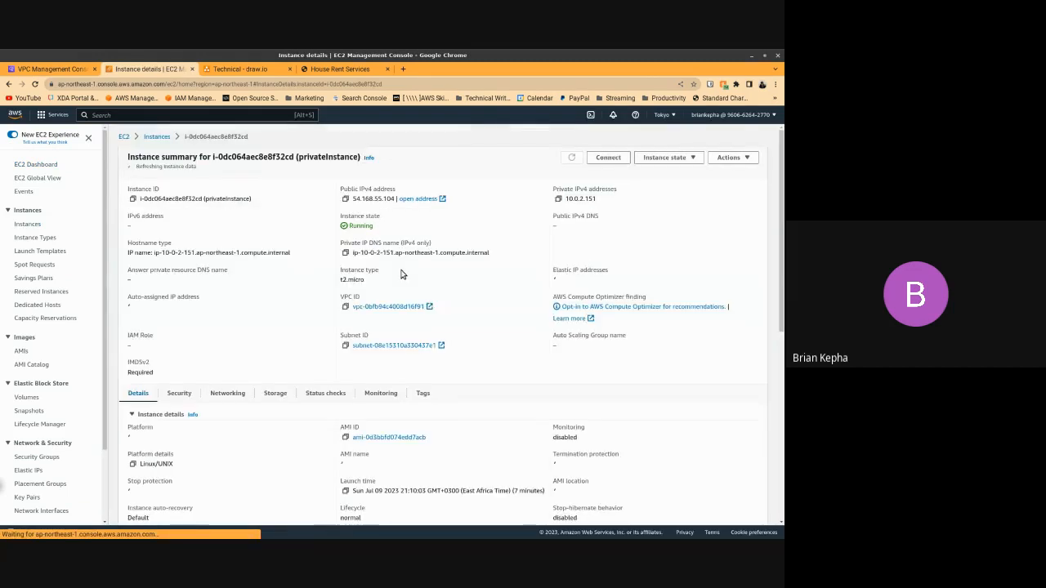
{"action": "left_click", "coordinate": [344, 196]}
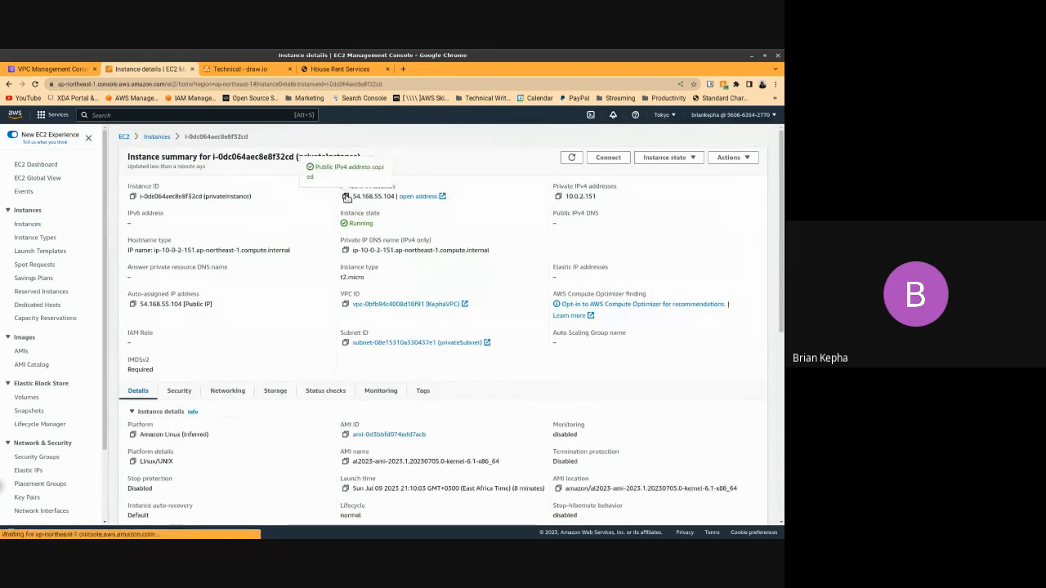
{"action": "key", "text": "ctrl+alt+t"}
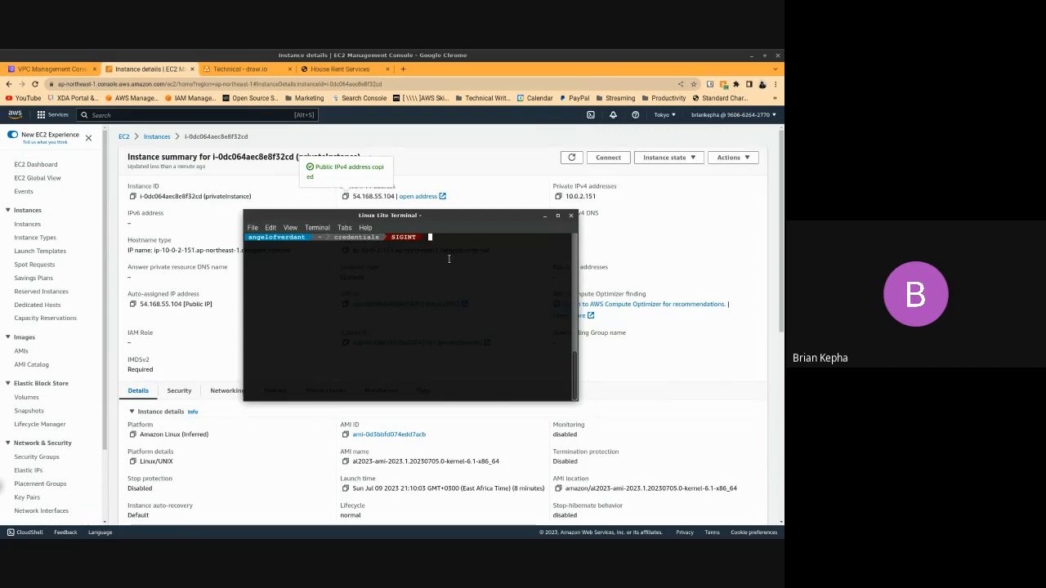
{"action": "left_click", "coordinate": [49, 72]}
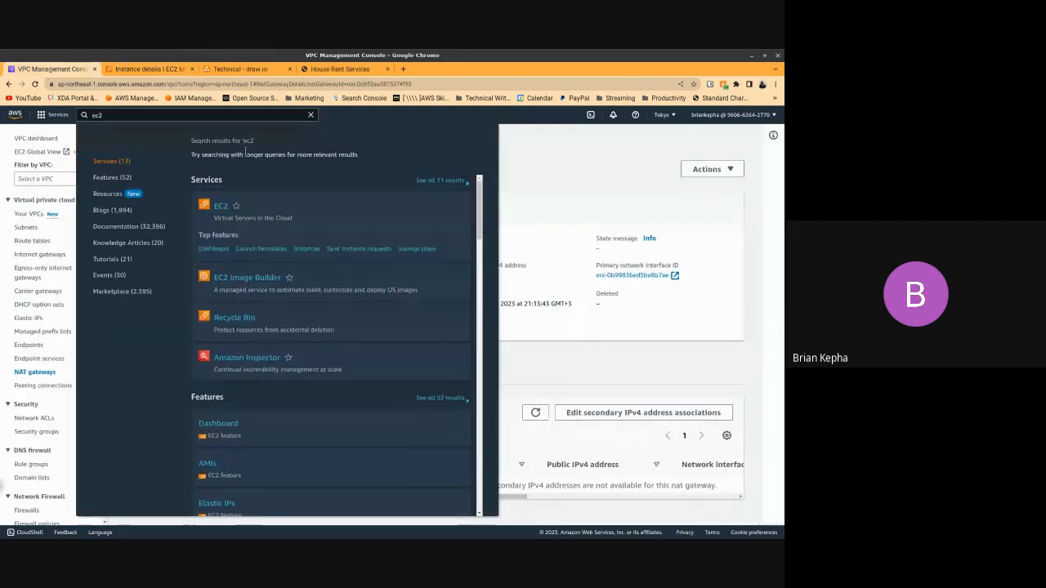
{"action": "left_click", "coordinate": [158, 69]}
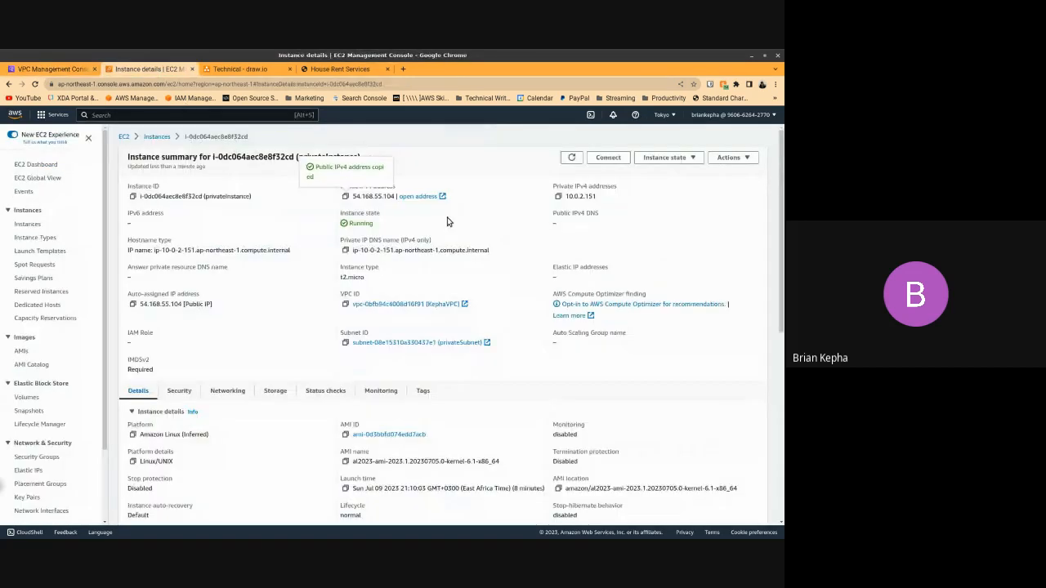
{"action": "left_click", "coordinate": [89, 67]}
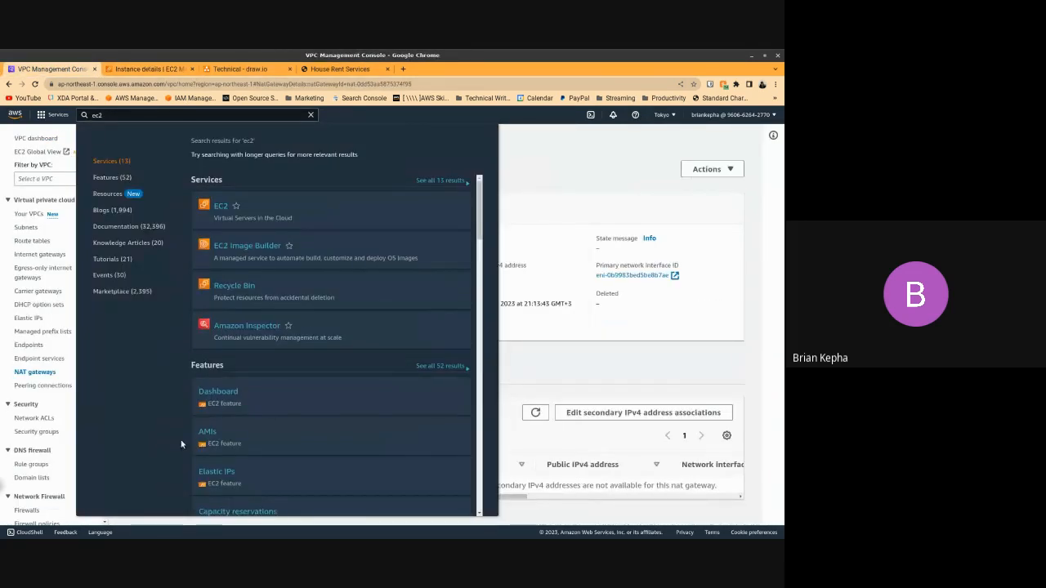
{"action": "key", "text": "alt+Tab"}
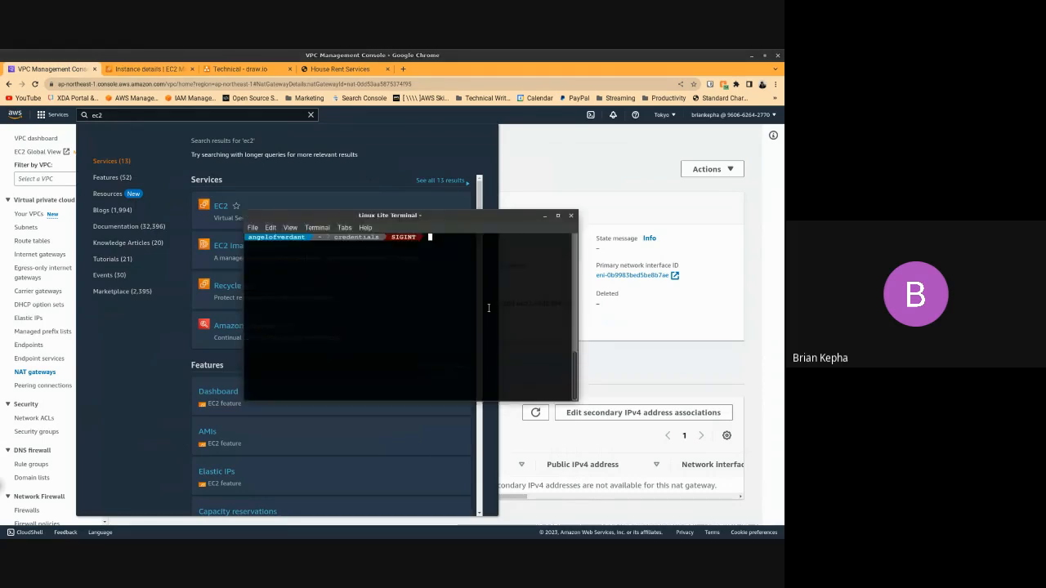
{"action": "key", "text": "Up"}
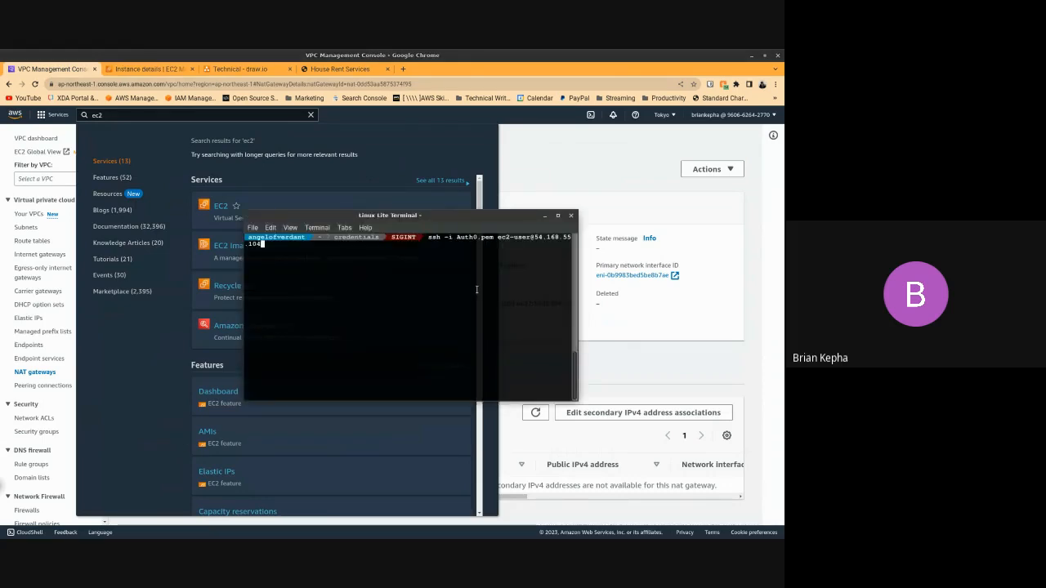
{"action": "key", "text": "BackSpace"}
{"action": "key", "text": "BackSpace"}
{"action": "key", "text": "BackSpace"}
{"action": "key", "text": "BackSpace"}
{"action": "key", "text": "BackSpace"}
{"action": "key", "text": "BackSpace"}
{"action": "key", "text": "BackSpace"}
{"action": "key", "text": "BackSpace"}
{"action": "key", "text": "BackSpace"}
{"action": "key", "text": "BackSpace"}
{"action": "key", "text": "BackSpace"}
{"action": "key", "text": "BackSpace"}
{"action": "key", "text": "BackSpace"}
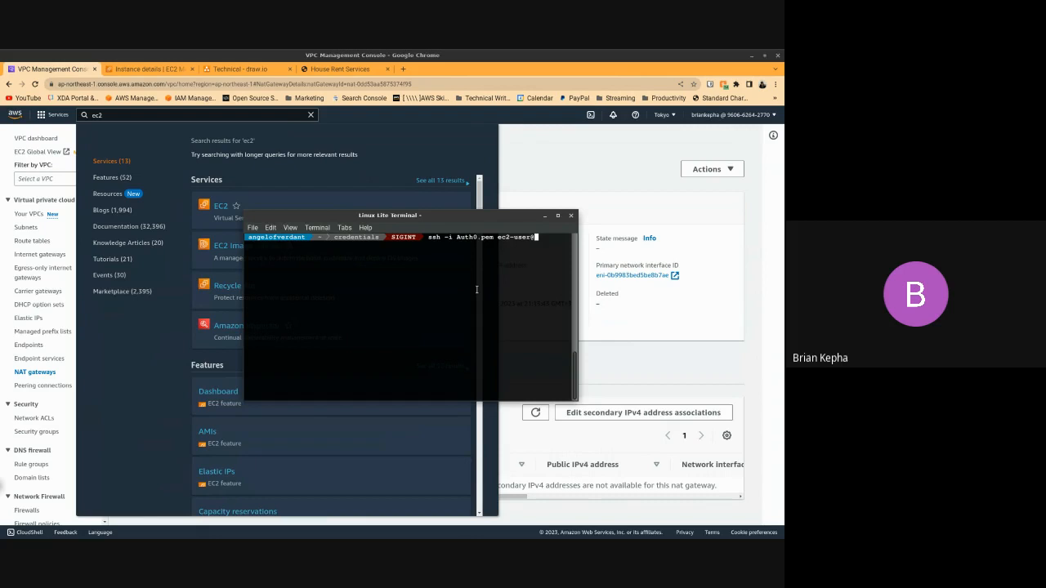
{"action": "right_click", "coordinate": [547, 244]}
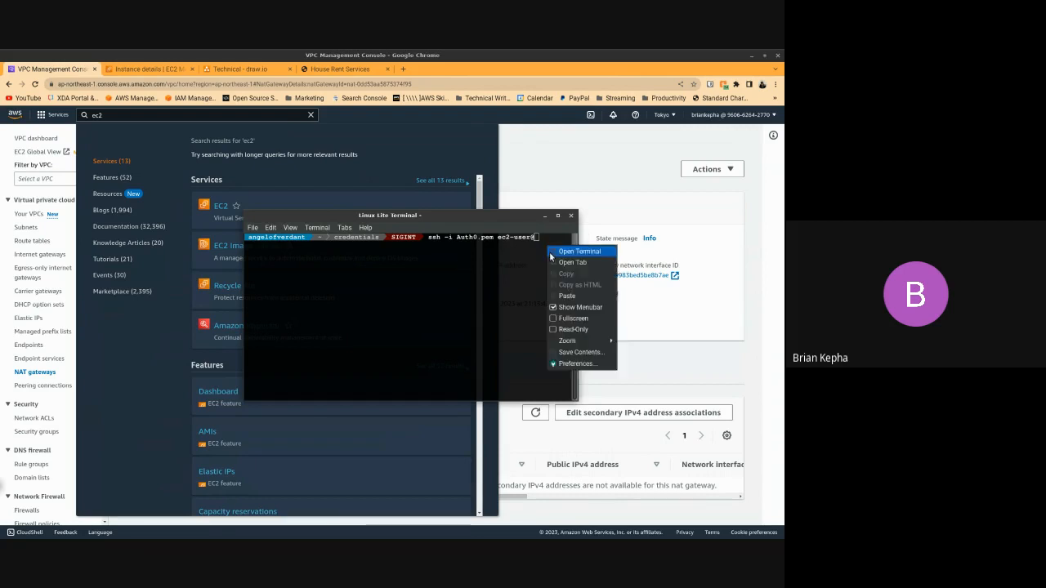
{"action": "left_click", "coordinate": [565, 296]}
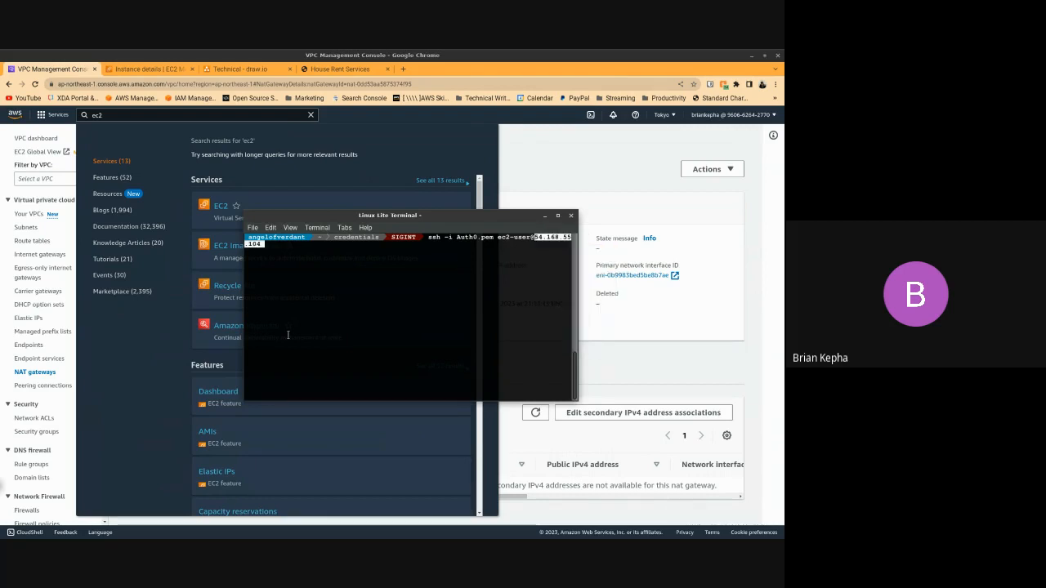
{"action": "key", "text": "Return"}
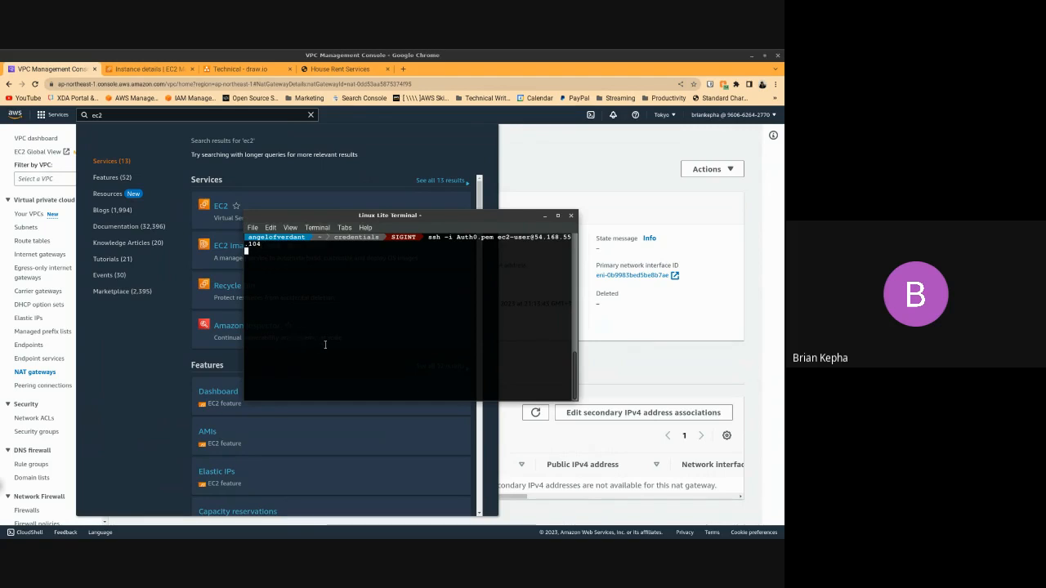
{"action": "left_click_drag", "start_coordinate": [379, 222], "coordinate": [313, 123]}
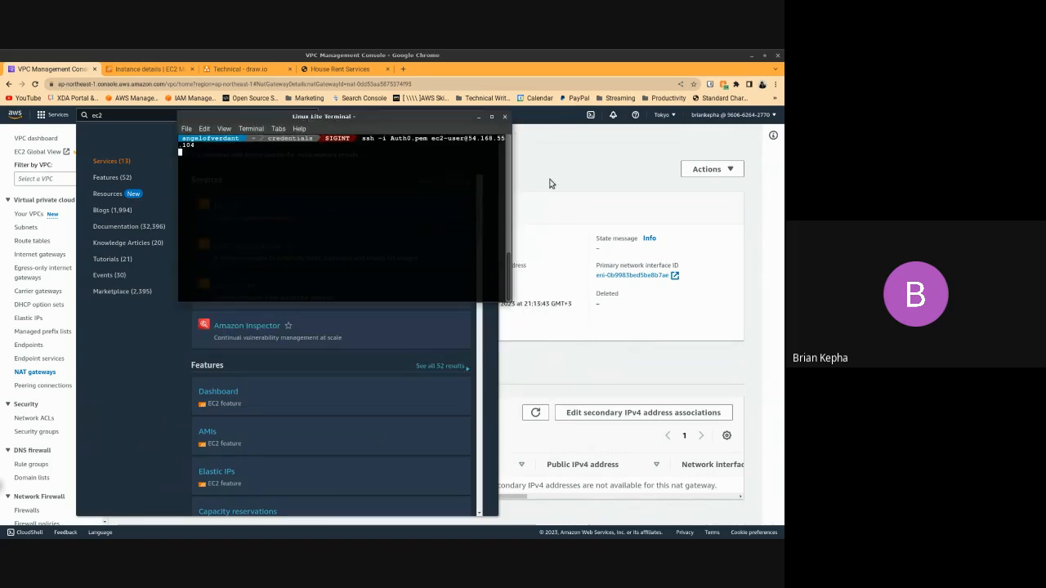
{"action": "left_click_drag", "start_coordinate": [510, 183], "coordinate": [630, 176]}
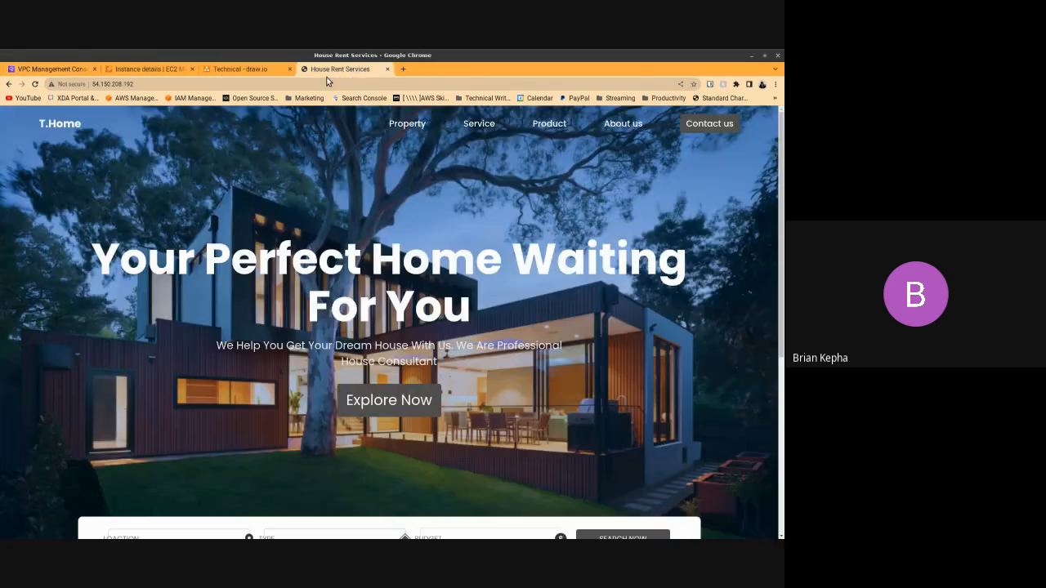
Reload the House Rent Services site and try the instance IP in a new tab, then close it
{"action": "left_click", "coordinate": [339, 69]}
{"action": "key", "text": "ctrl+r"}
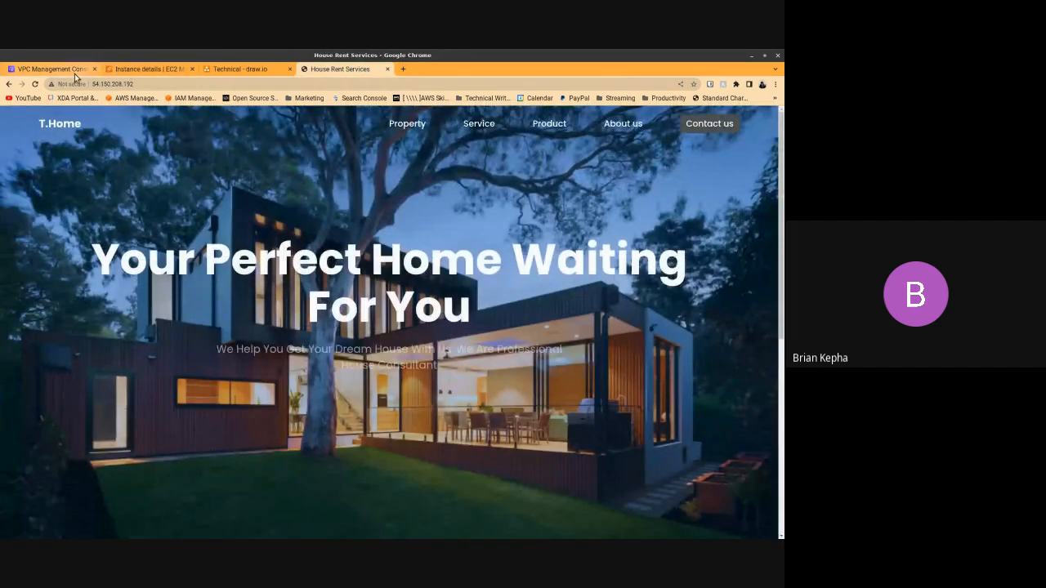
{"action": "left_click", "coordinate": [149, 73]}
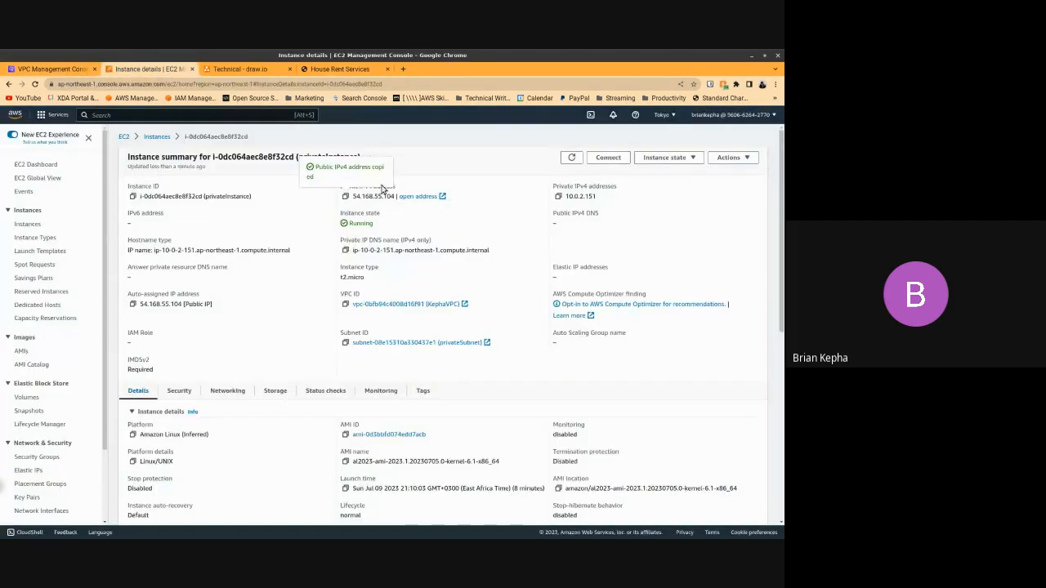
{"action": "left_click", "coordinate": [403, 71]}
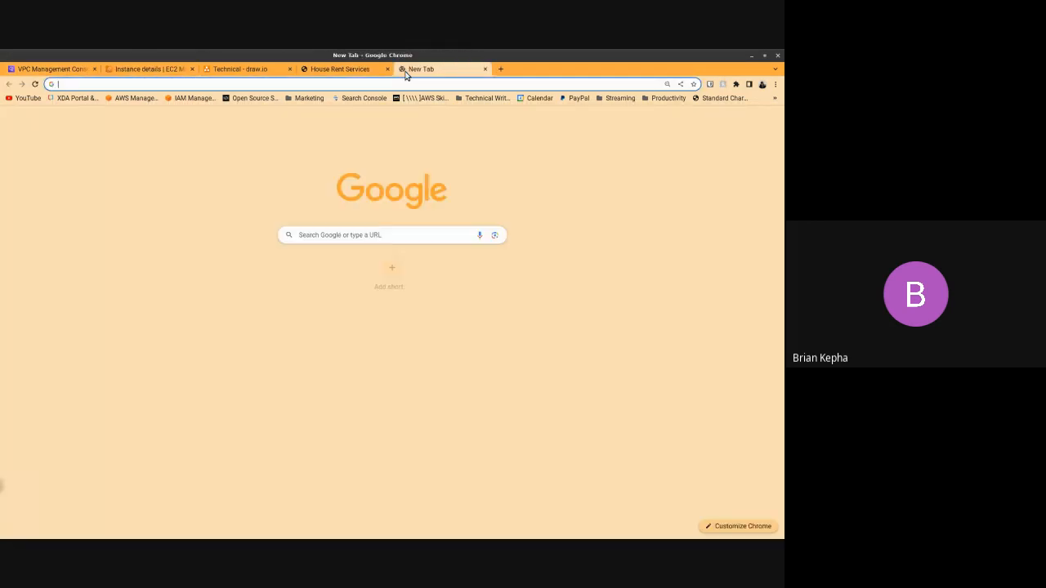
{"action": "type", "text": "54.168.55.104"}
{"action": "key", "text": "Return"}
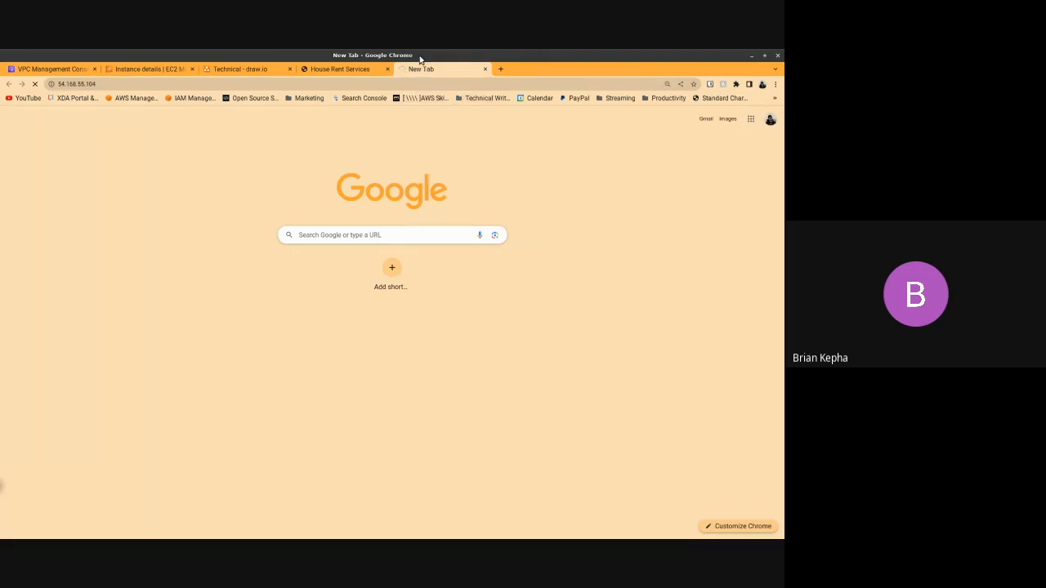
{"action": "left_click", "coordinate": [484, 69]}
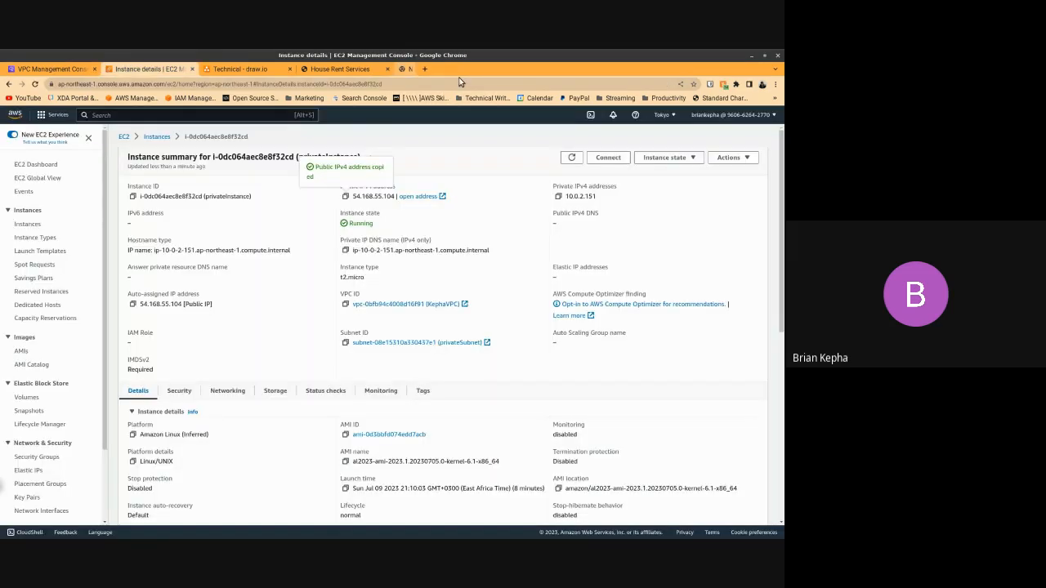
{"action": "left_click", "coordinate": [350, 71]}
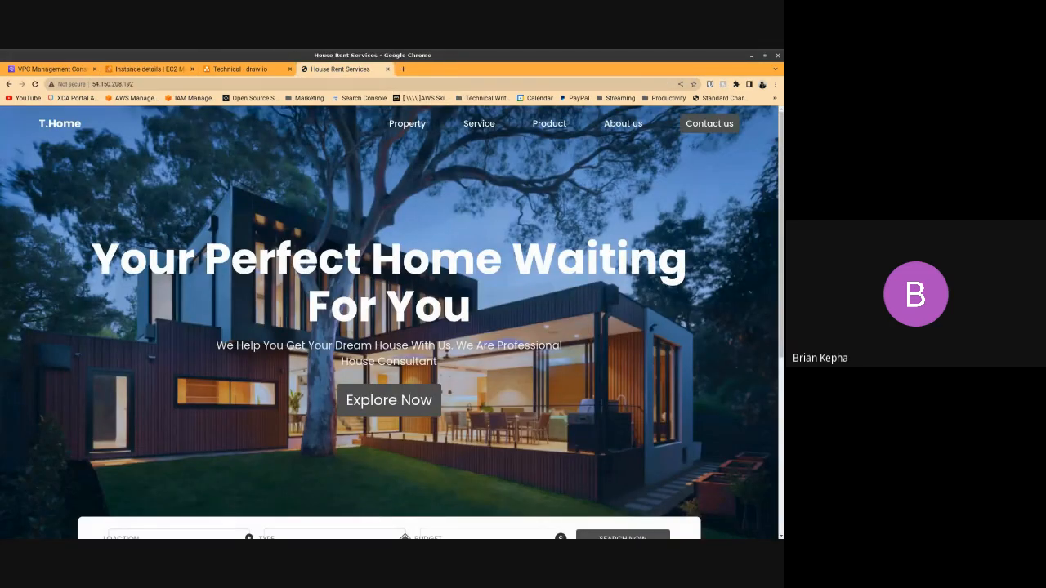
Select the ec2-user login address in the terminal, then return to the EC2 Instances list
{"action": "key", "text": "alt+Tab"}
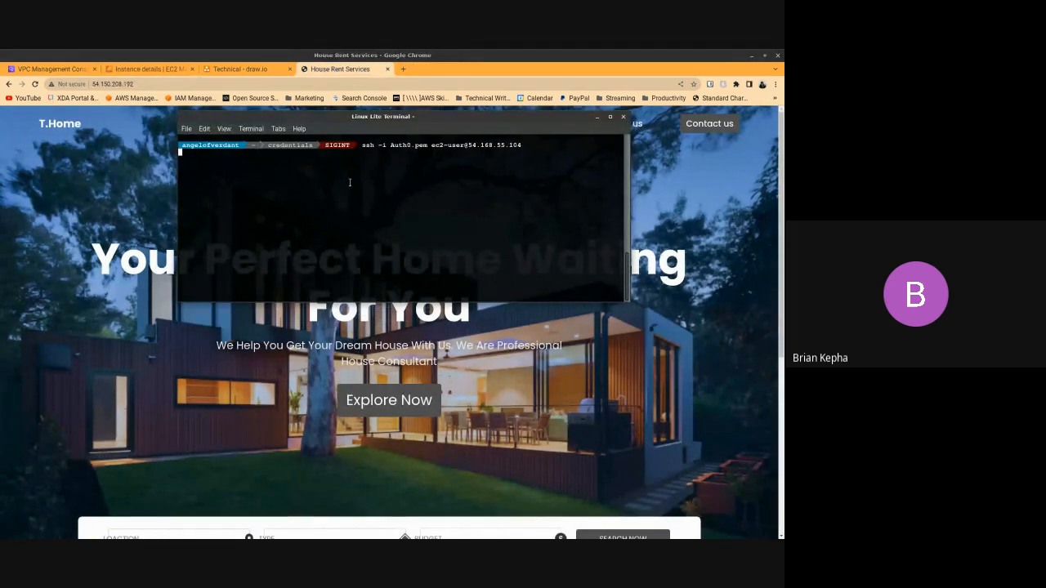
{"action": "double_click", "coordinate": [435, 146]}
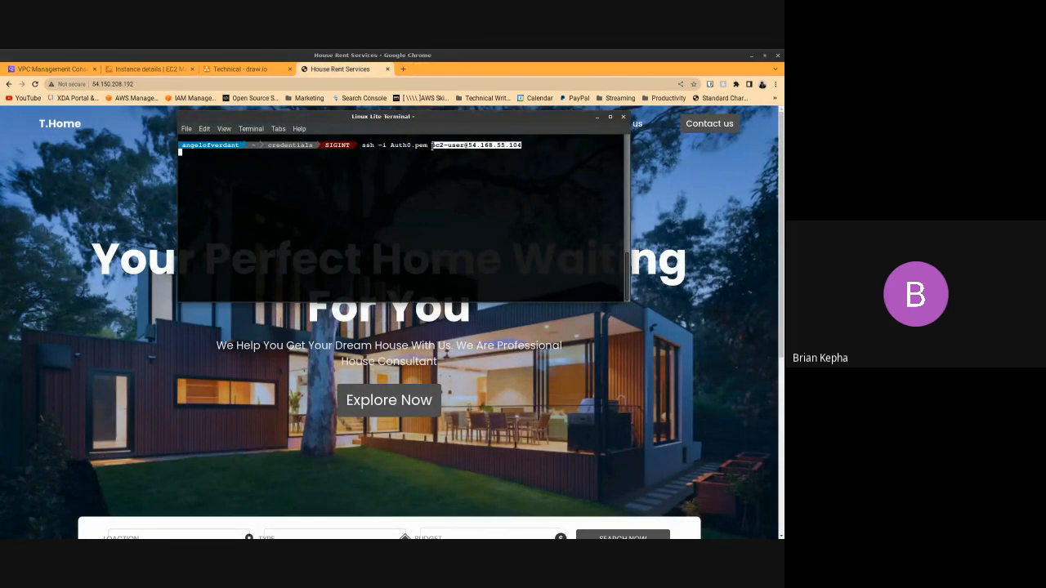
{"action": "left_click", "coordinate": [155, 71]}
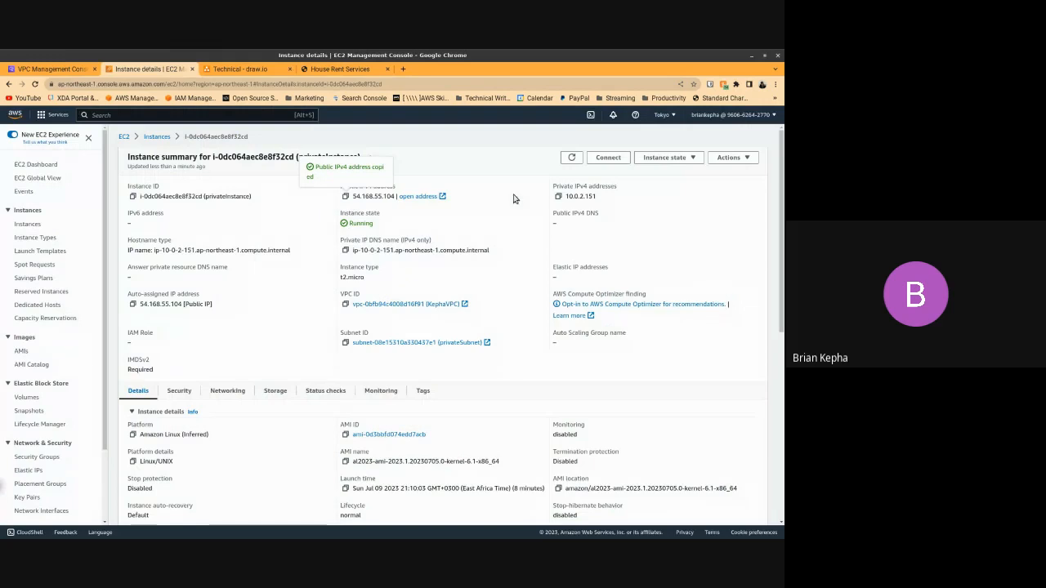
{"action": "left_click", "coordinate": [157, 137]}
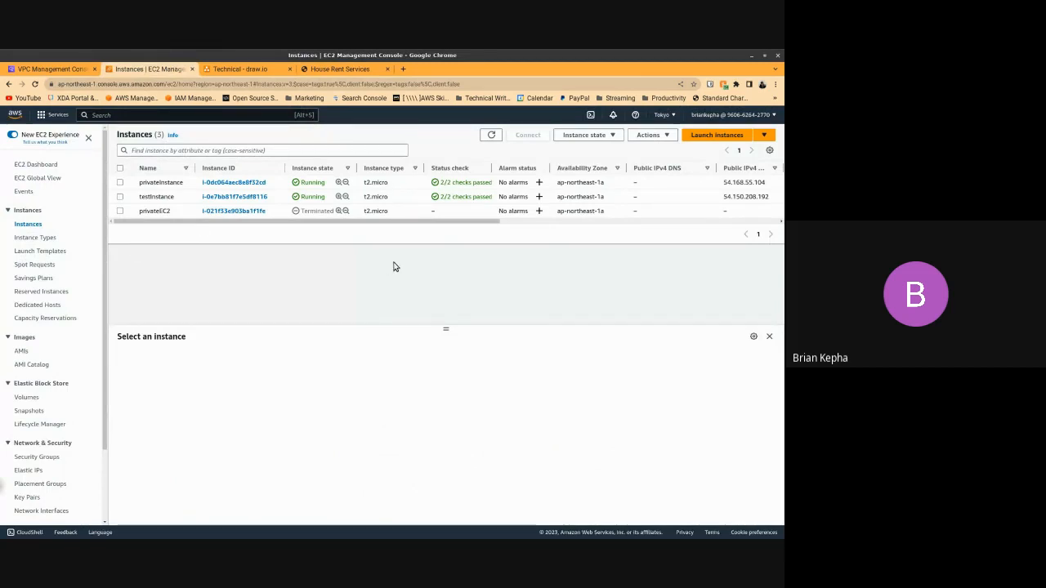
Copy privateInstance's public IPv4 address again from the EC2 instance list
{"action": "left_click", "coordinate": [121, 183]}
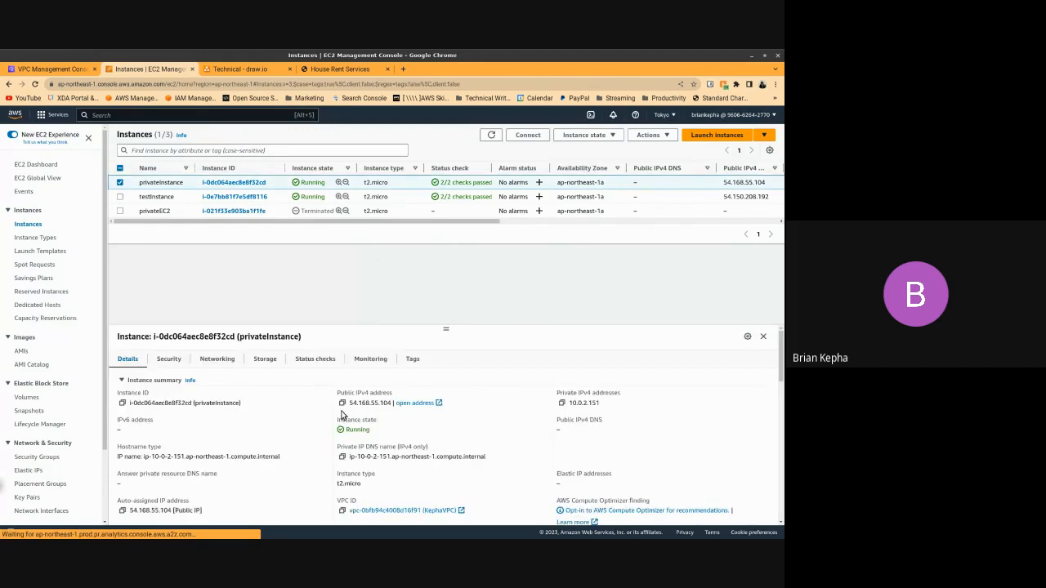
{"action": "left_click", "coordinate": [342, 403]}
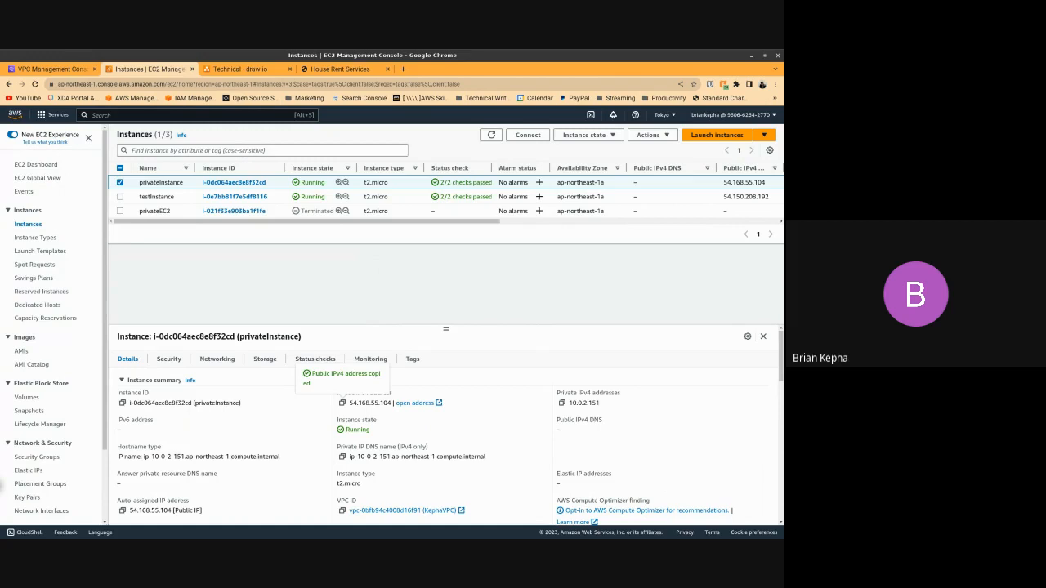
{"action": "key", "text": "alt+Tab"}
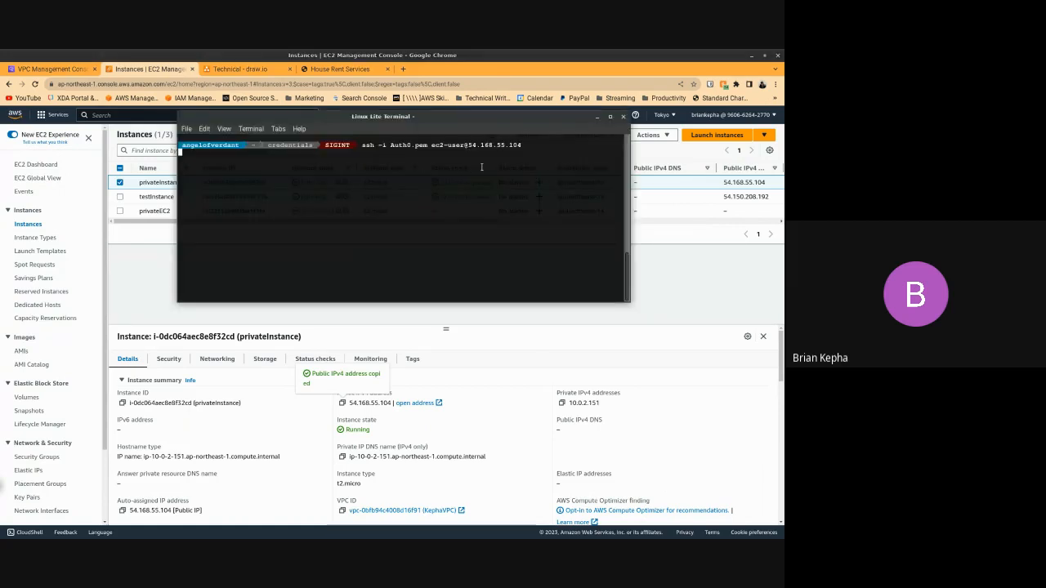
{"action": "left_click", "coordinate": [24, 69]}
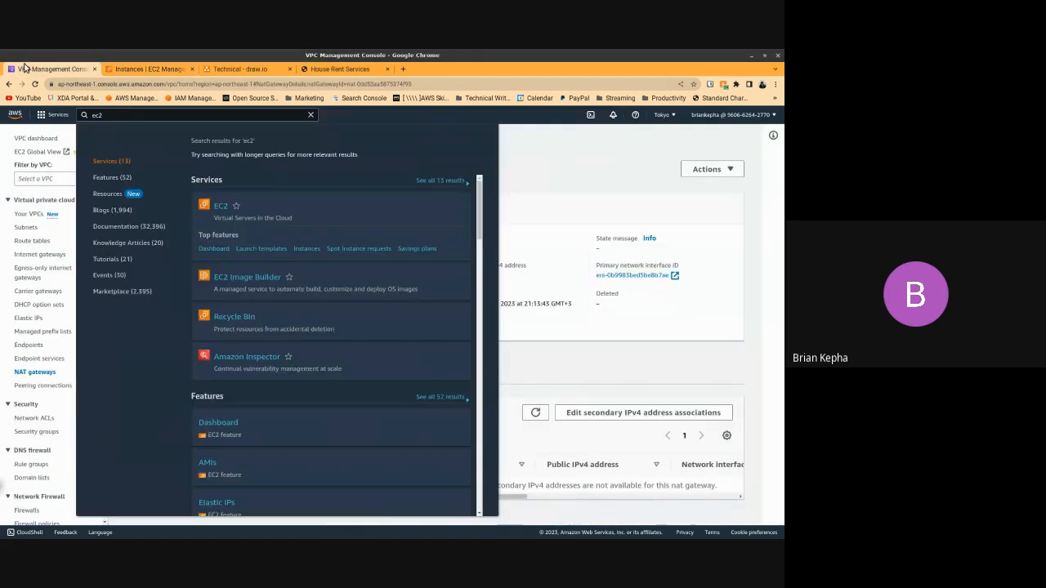
{"action": "left_click", "coordinate": [595, 139]}
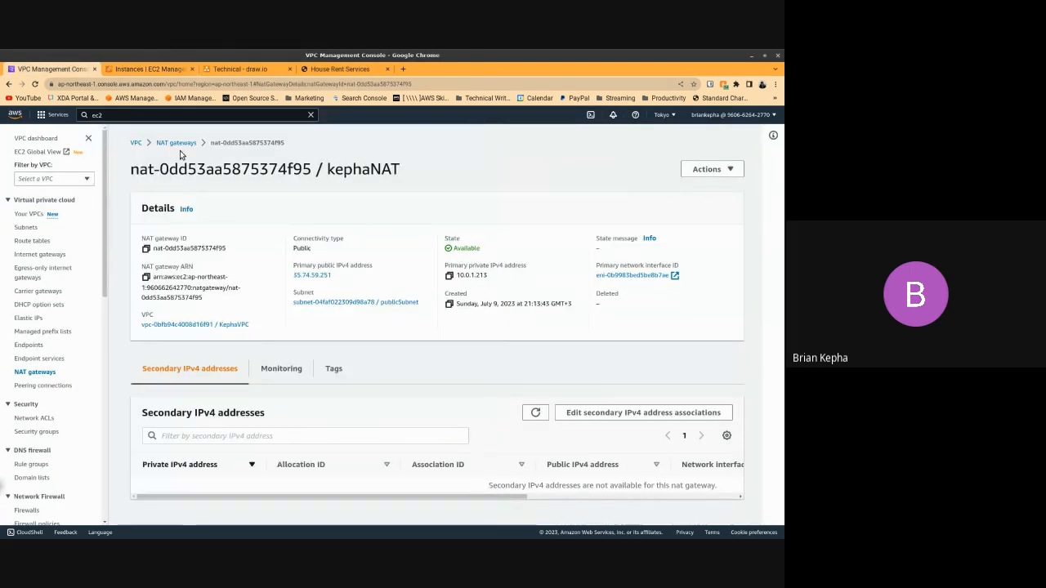
{"action": "left_click", "coordinate": [147, 69]}
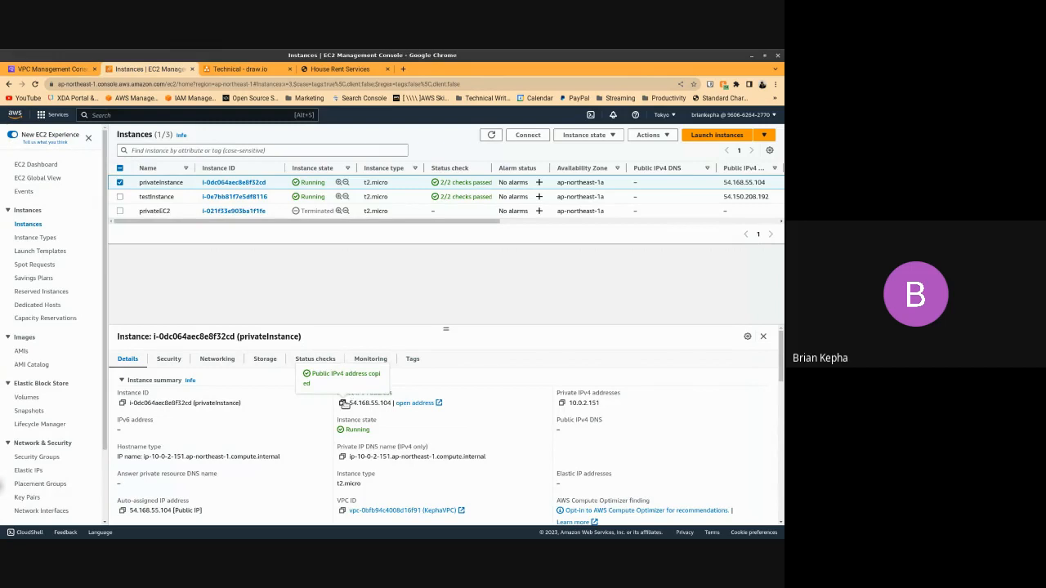
Abort the hanging ssh with Ctrl+C, clear the terminal, and reposition its window
{"action": "key", "text": "alt+Tab"}
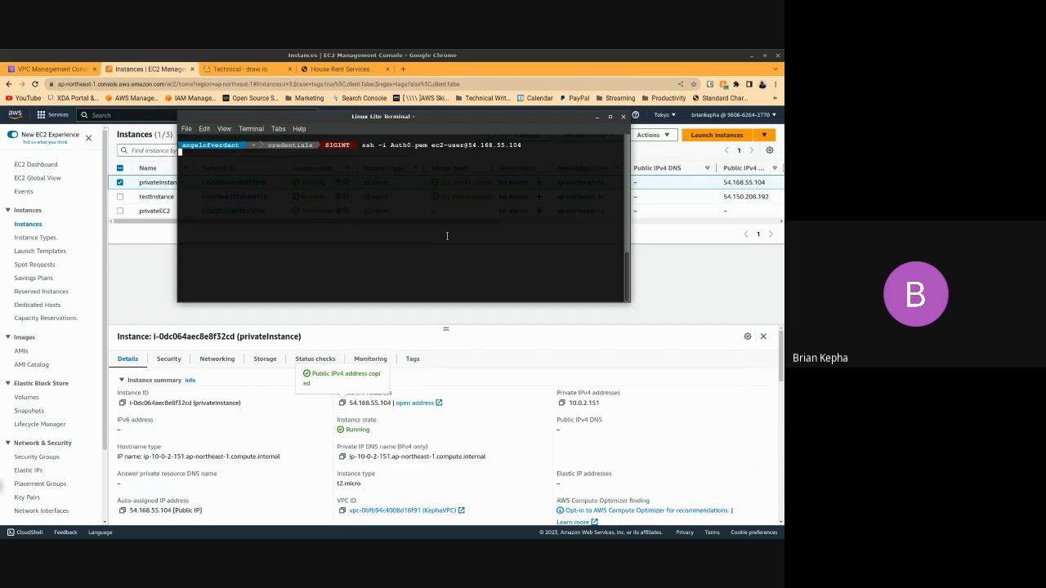
{"action": "key", "text": "ctrl+c"}
{"action": "key", "text": "ctrl+l"}
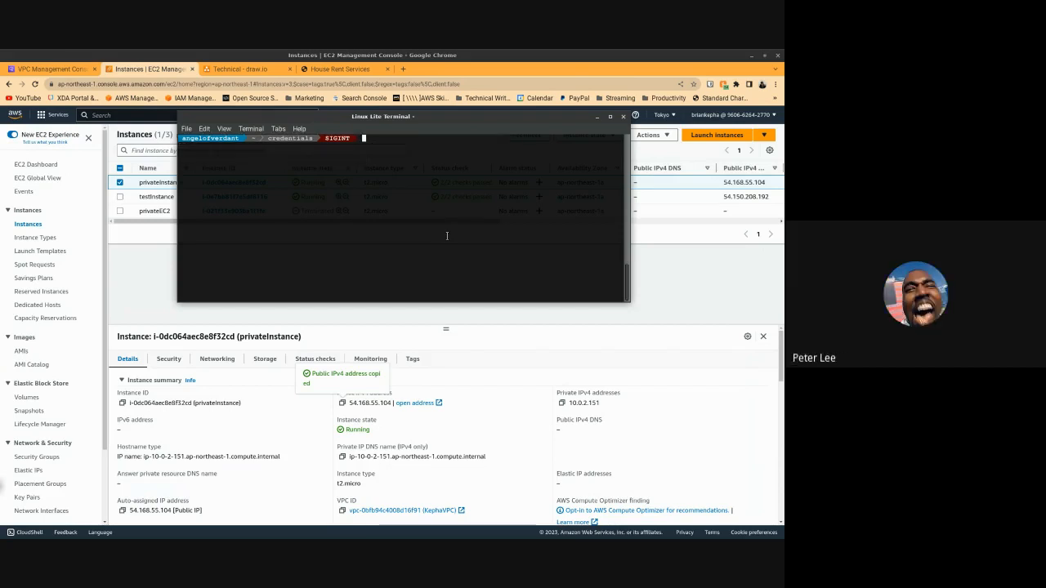
{"action": "left_click_drag", "start_coordinate": [406, 119], "coordinate": [425, 89]}
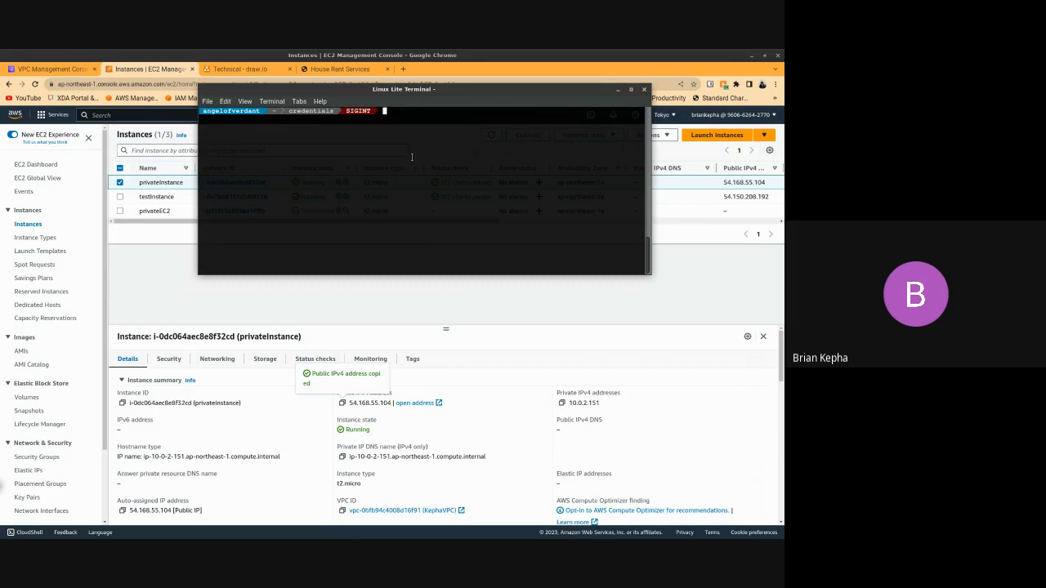
{"action": "left_click", "coordinate": [275, 103]}
{"action": "left_click", "coordinate": [339, 95]}
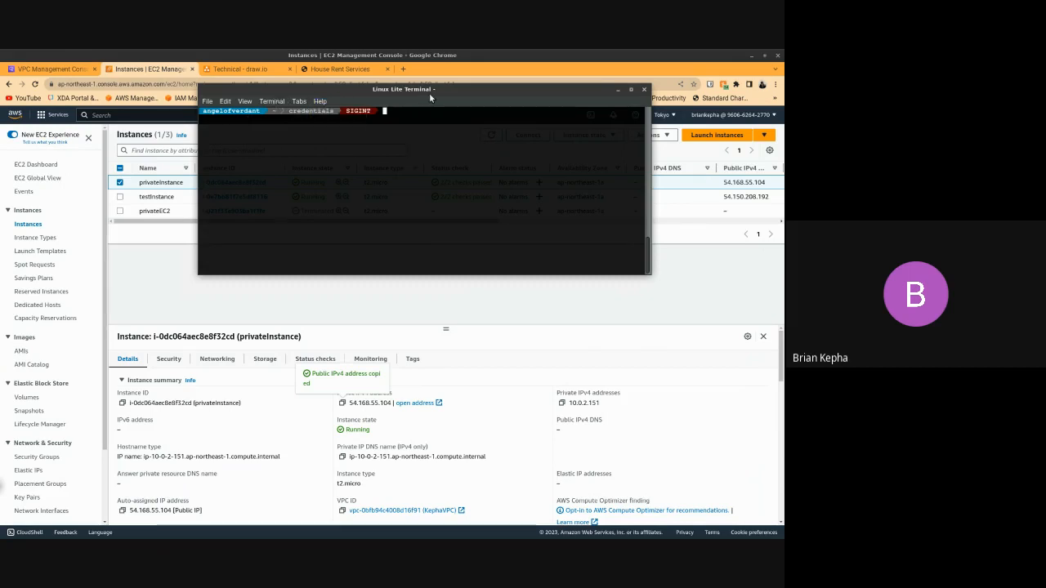
{"action": "left_click_drag", "start_coordinate": [429, 92], "coordinate": [415, 177]}
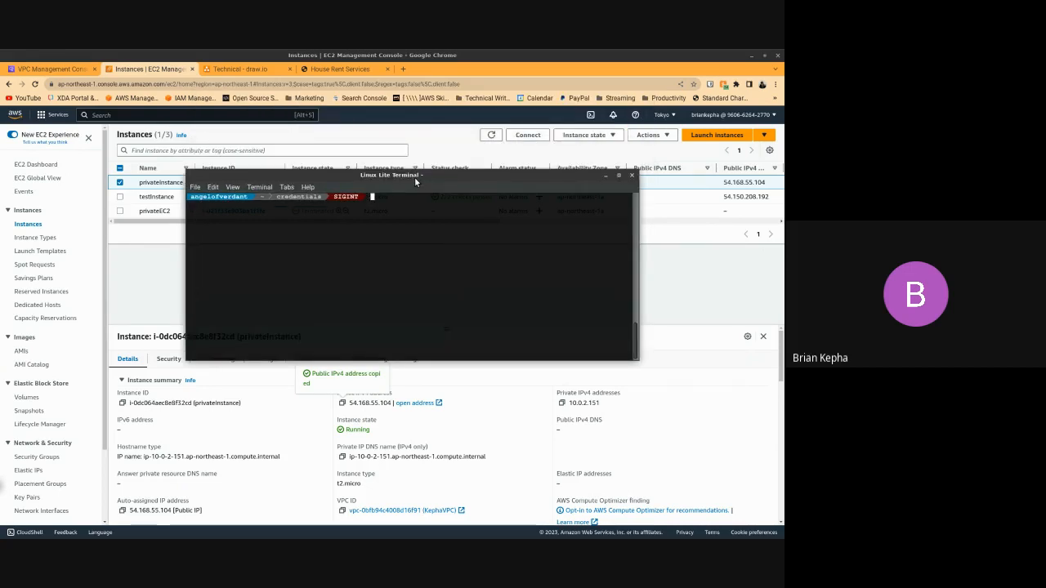
Run ls to confirm Auth0.pem is in the credentials folder, then return to the EC2 instance list
{"action": "type", "text": "ls"}
{"action": "key", "text": "Return"}
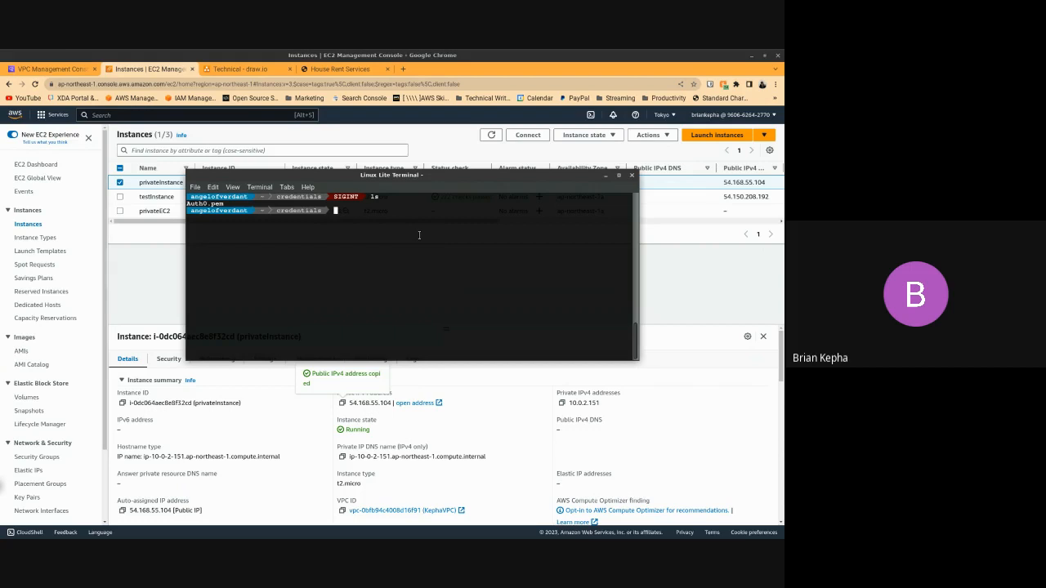
{"action": "type", "text": "chm"}
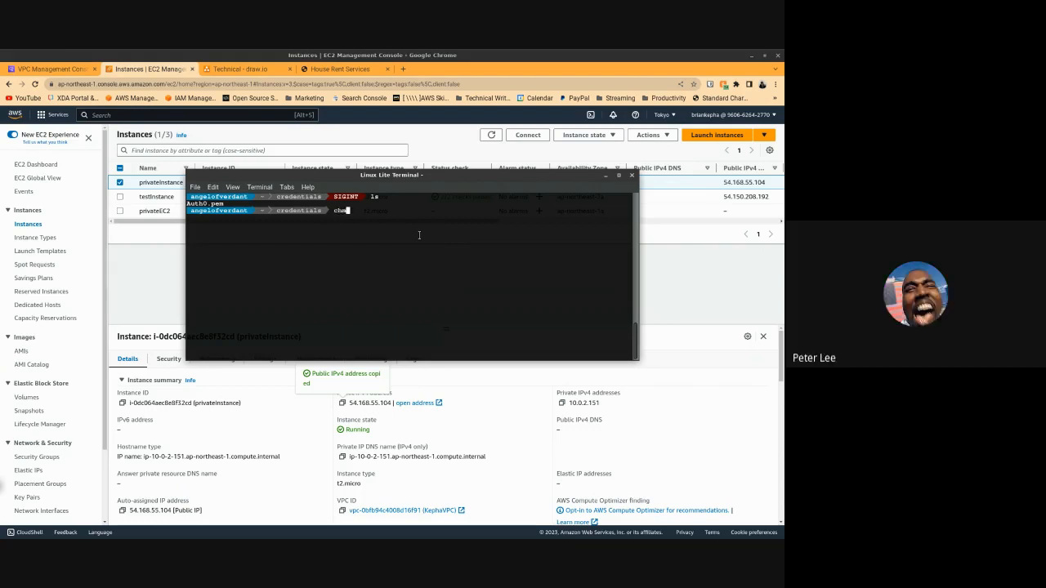
{"action": "key", "text": "BackSpace"}
{"action": "left_click", "coordinate": [49, 69]}
{"action": "left_click", "coordinate": [136, 70]}
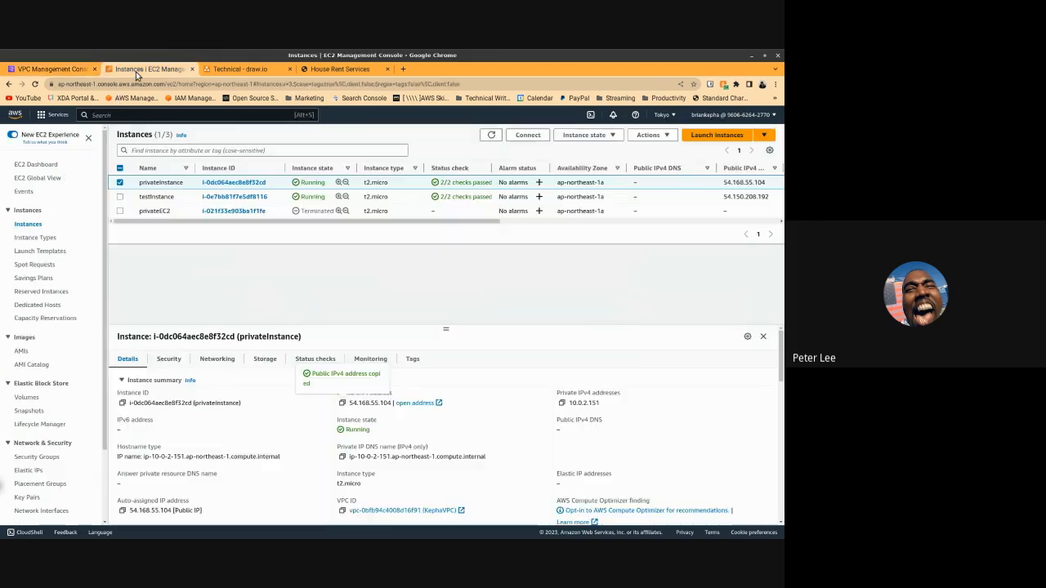
Launch an EC2 Instance Connect session to privateInstance as ec2-user, then go back to the kephaNAT details
{"action": "left_click", "coordinate": [528, 135]}
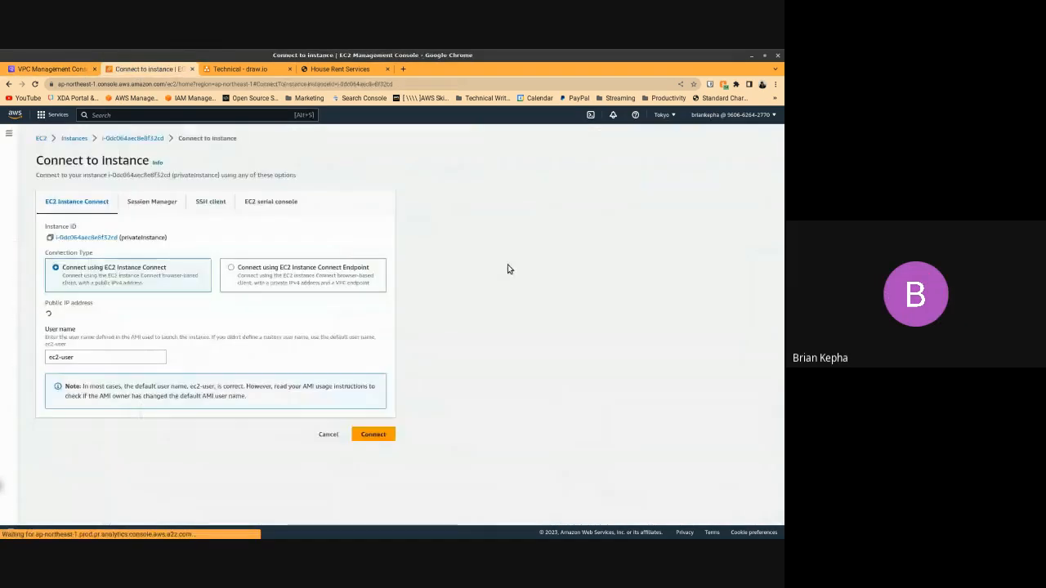
{"action": "left_click", "coordinate": [372, 434]}
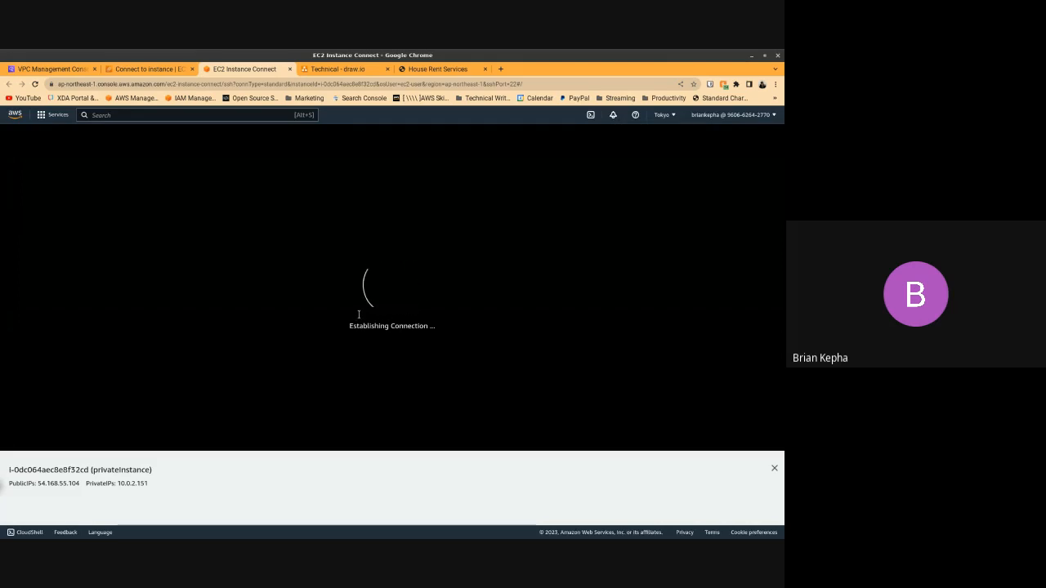
{"action": "left_click", "coordinate": [49, 69]}
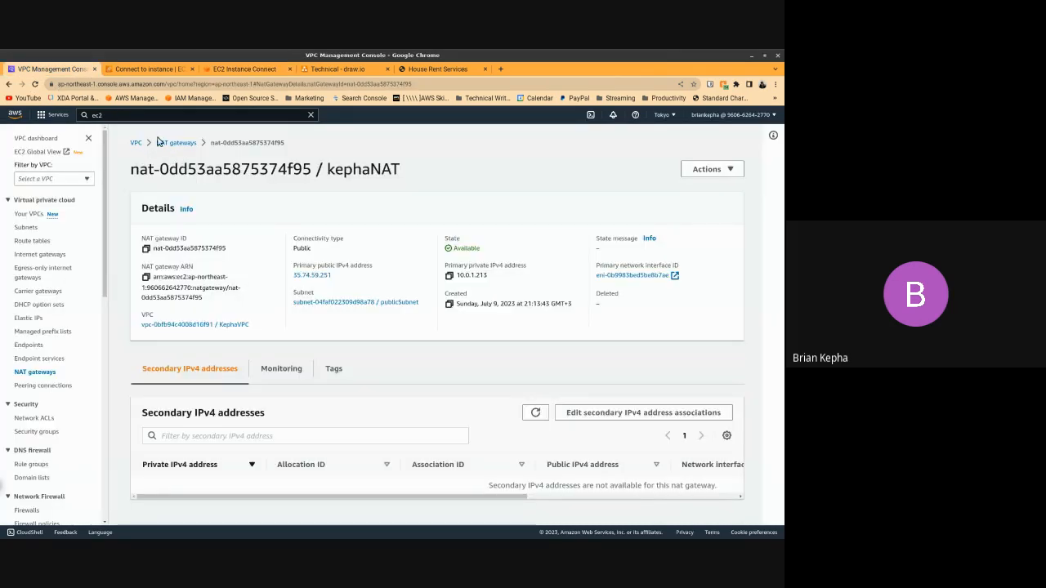
Open the privateRT route table and check its privateSubnet association
{"action": "left_click", "coordinate": [32, 241]}
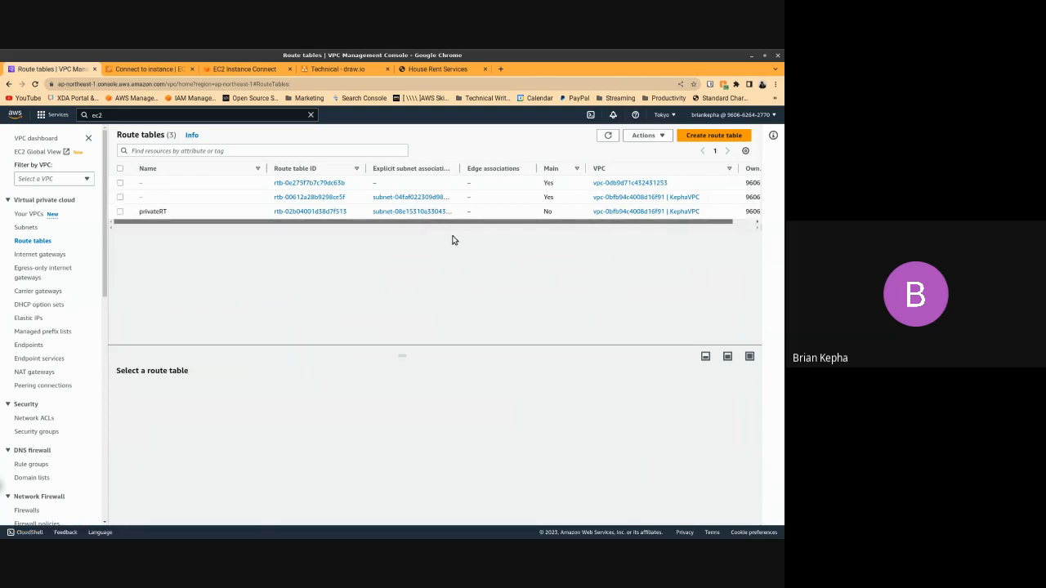
{"action": "scroll", "coordinate": [523, 238], "scroll_direction": "right", "scroll_amount": 1}
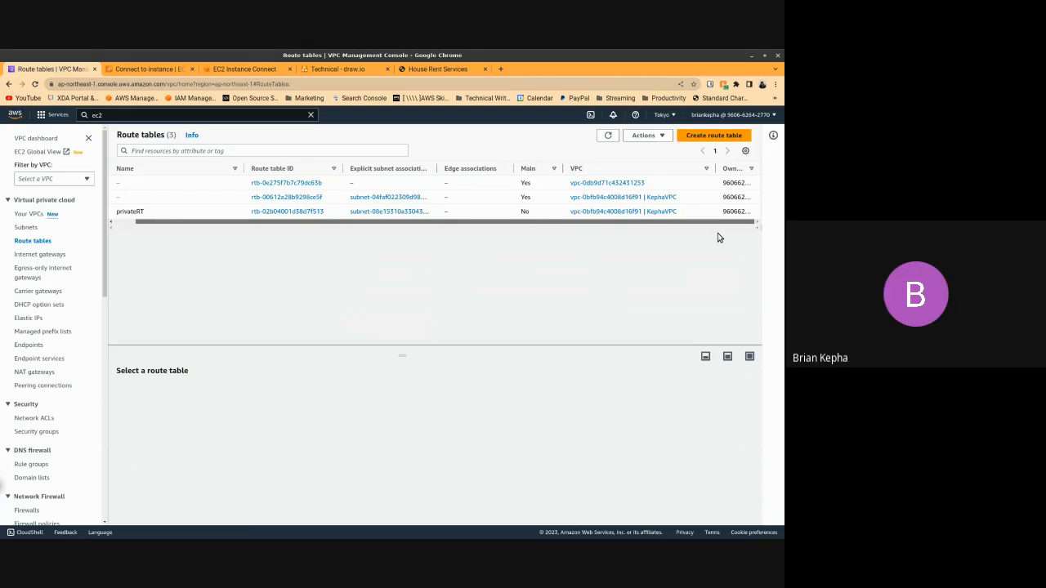
{"action": "scroll", "coordinate": [718, 232], "scroll_direction": "left", "scroll_amount": 1}
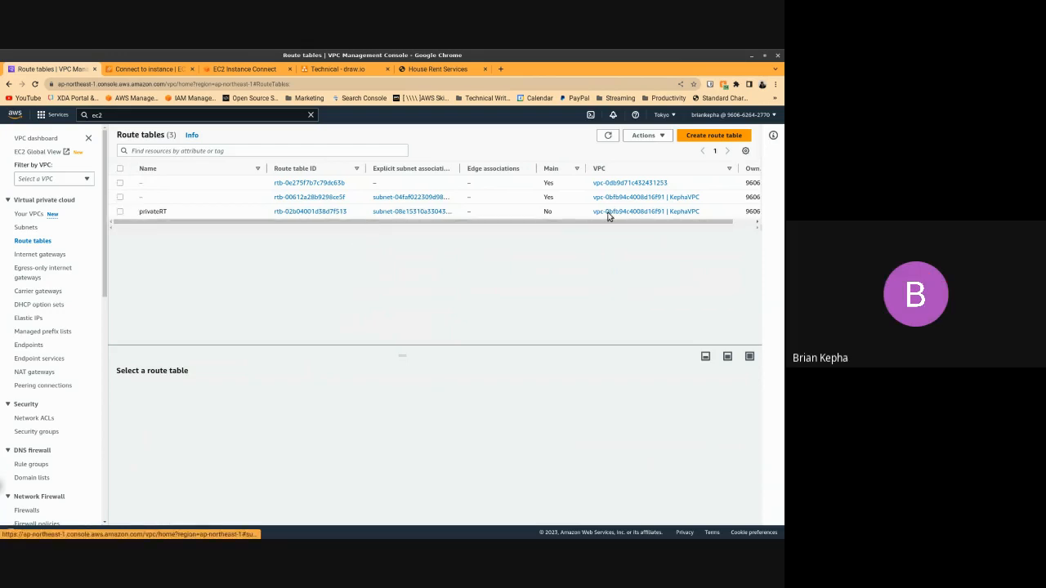
{"action": "left_click", "coordinate": [321, 212]}
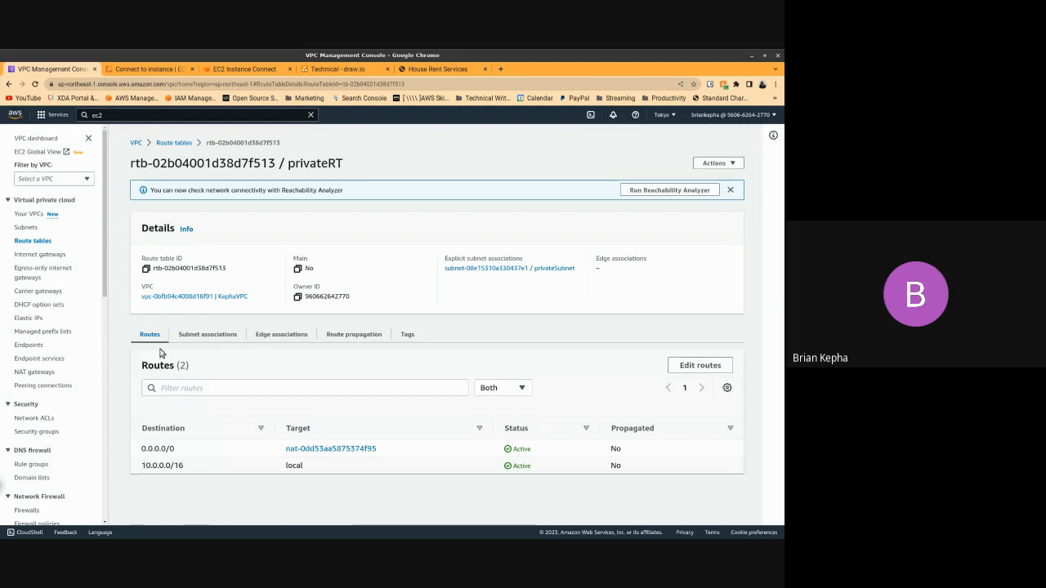
{"action": "left_click", "coordinate": [206, 335]}
{"action": "scroll", "coordinate": [211, 397], "scroll_direction": "down", "scroll_amount": 1}
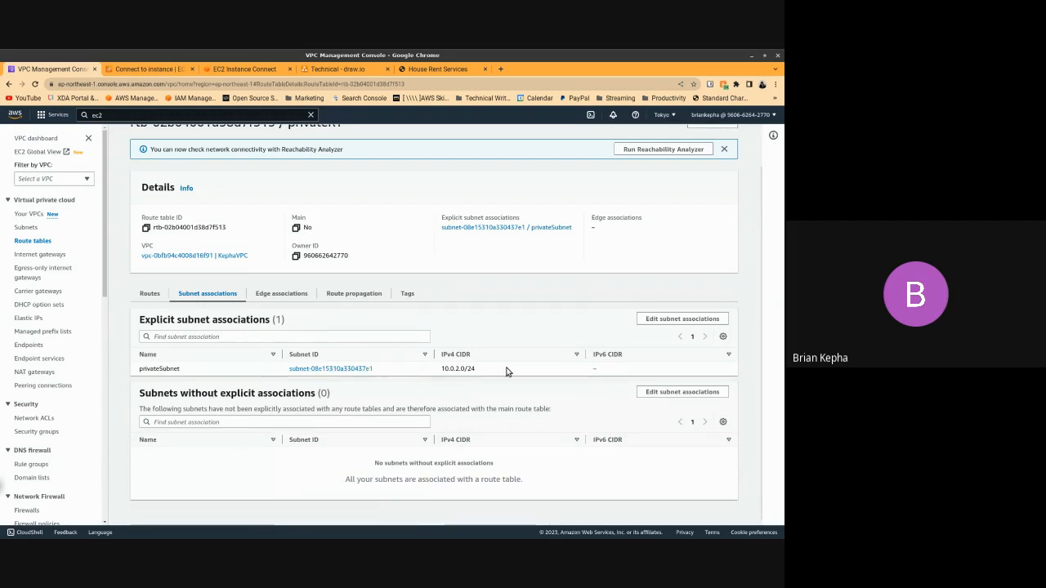
{"action": "left_click", "coordinate": [682, 319]}
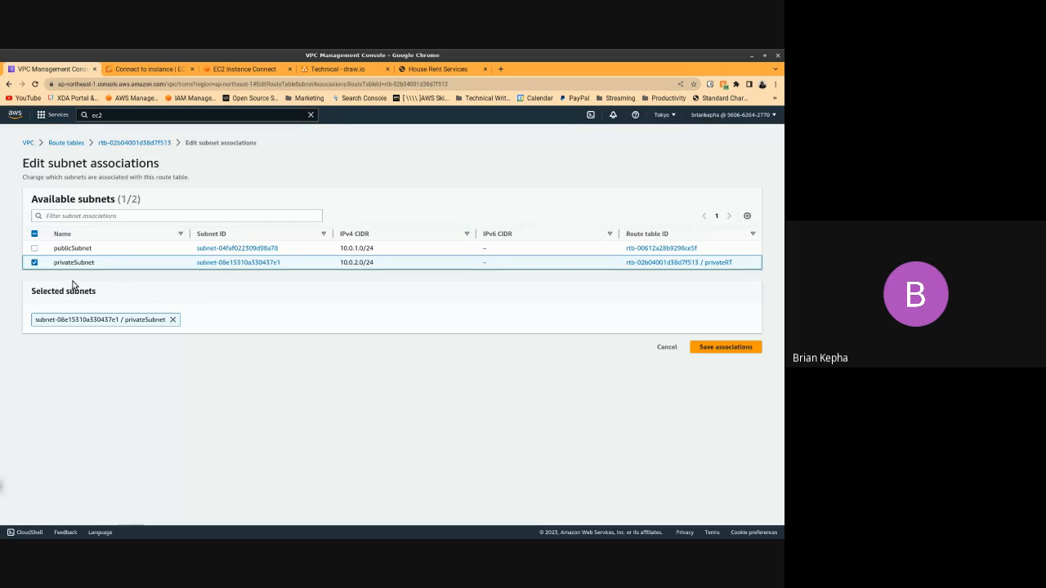
{"action": "left_click", "coordinate": [76, 144]}
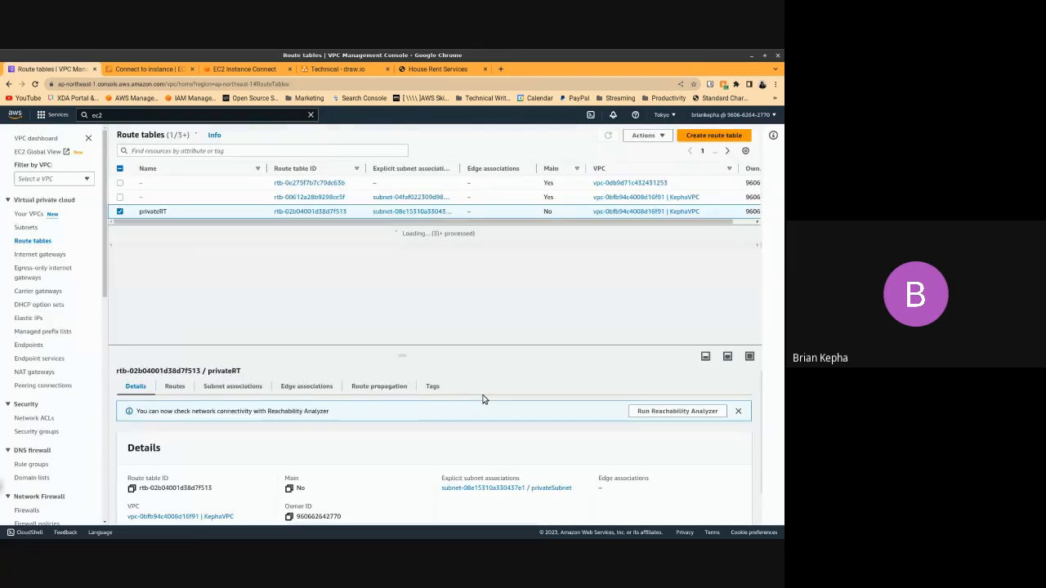
Review privateRT's routes, including the NAT gateway route
{"action": "scroll", "coordinate": [306, 449], "scroll_direction": "down", "scroll_amount": 1}
{"action": "scroll", "coordinate": [305, 450], "scroll_direction": "up", "scroll_amount": 1}
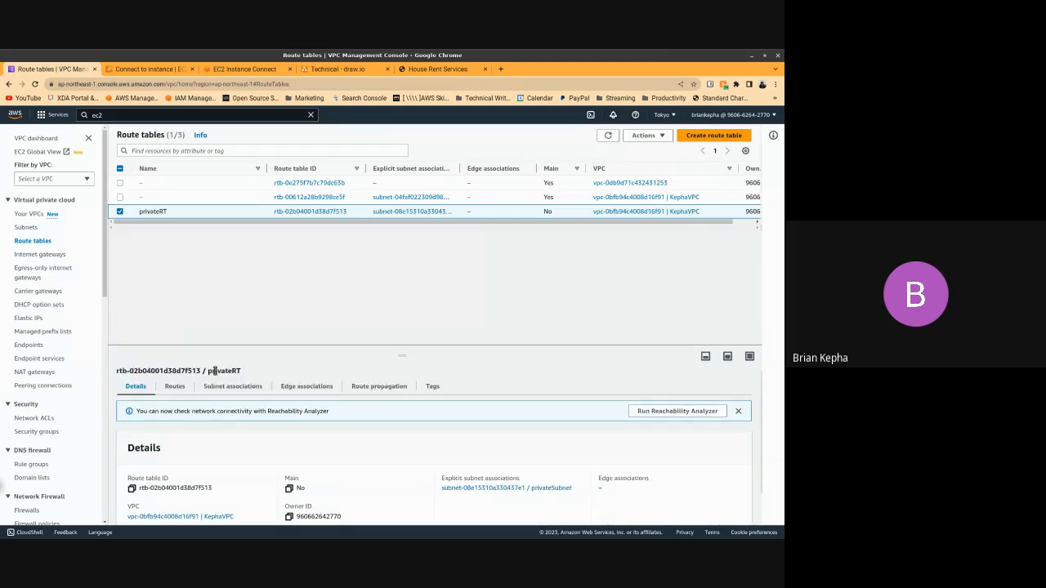
{"action": "left_click", "coordinate": [173, 387]}
{"action": "scroll", "coordinate": [277, 465], "scroll_direction": "down", "scroll_amount": 1}
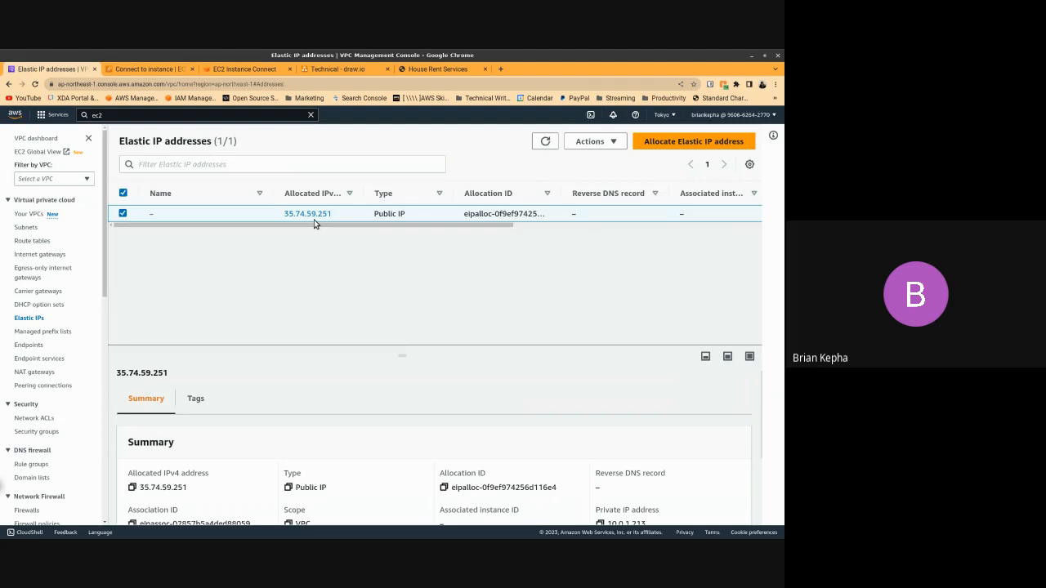
Open Elastic IP 35.74.59.251's details and try loading that address in a new browser tab
{"action": "scroll", "coordinate": [392, 409], "scroll_direction": "down", "scroll_amount": 3}
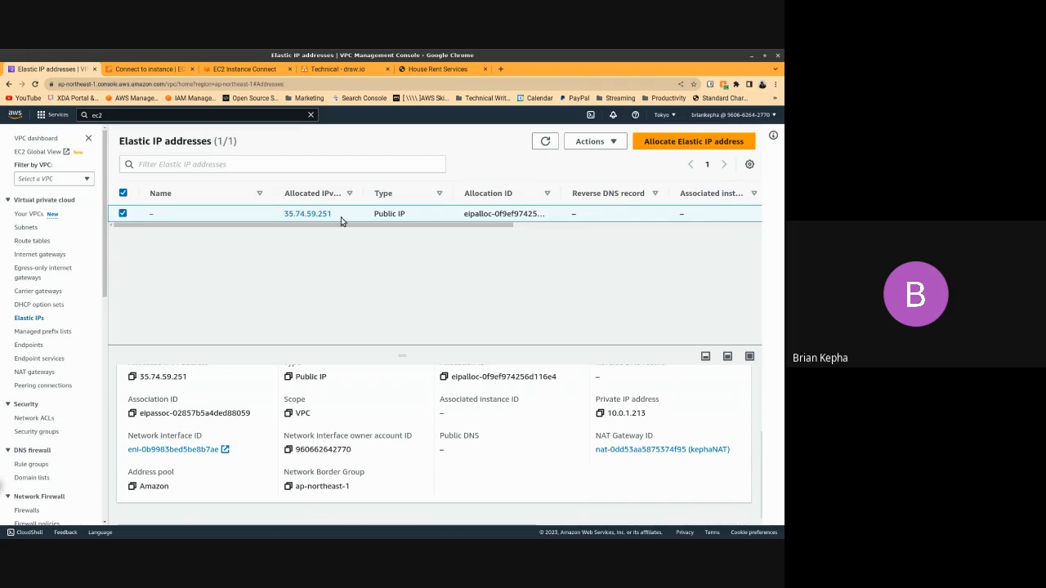
{"action": "left_click", "coordinate": [546, 142]}
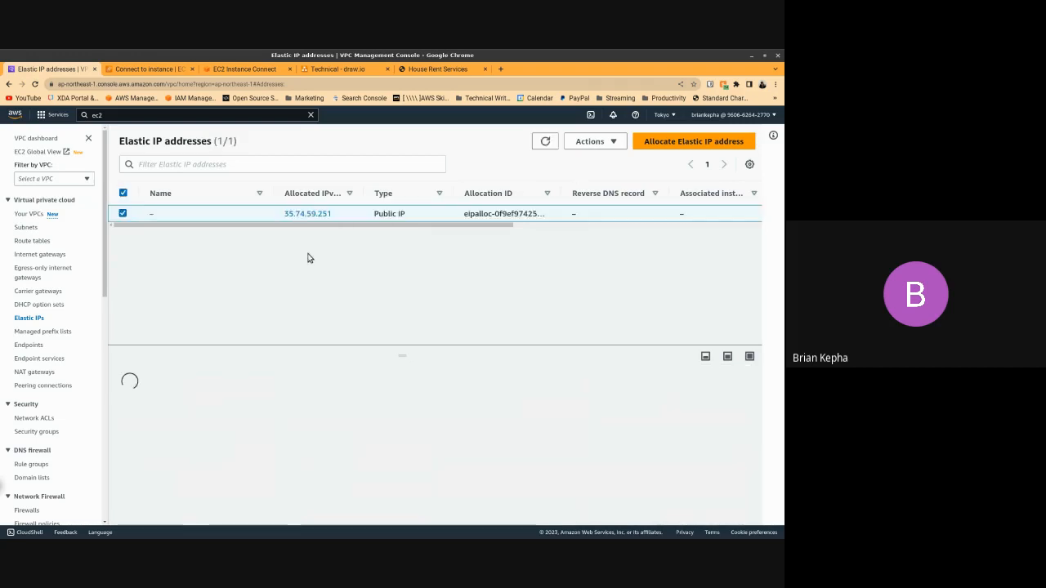
{"action": "left_click", "coordinate": [307, 214]}
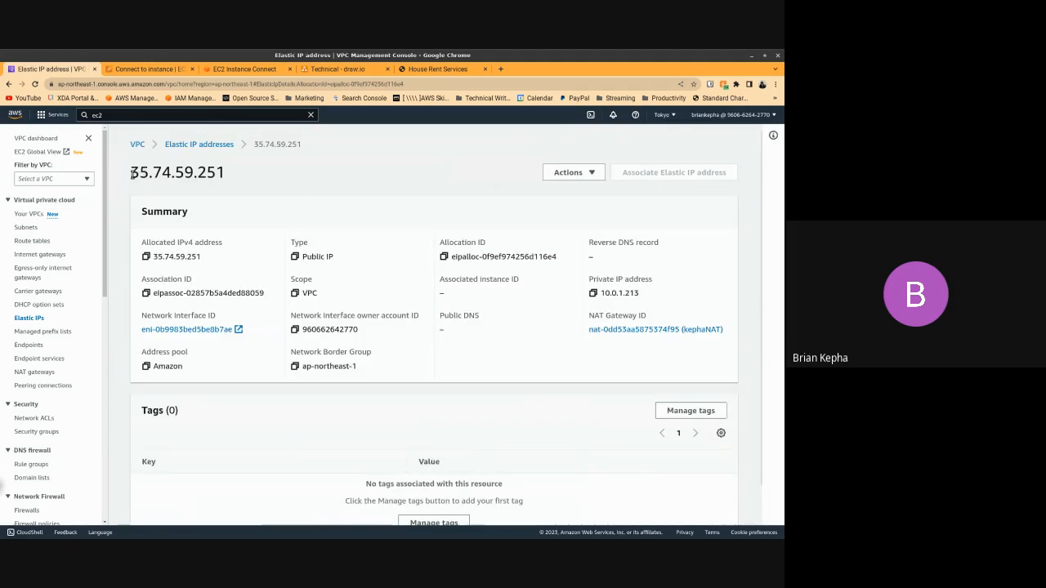
{"action": "left_click_drag", "start_coordinate": [132, 173], "coordinate": [238, 178]}
{"action": "key", "text": "ctrl+c"}
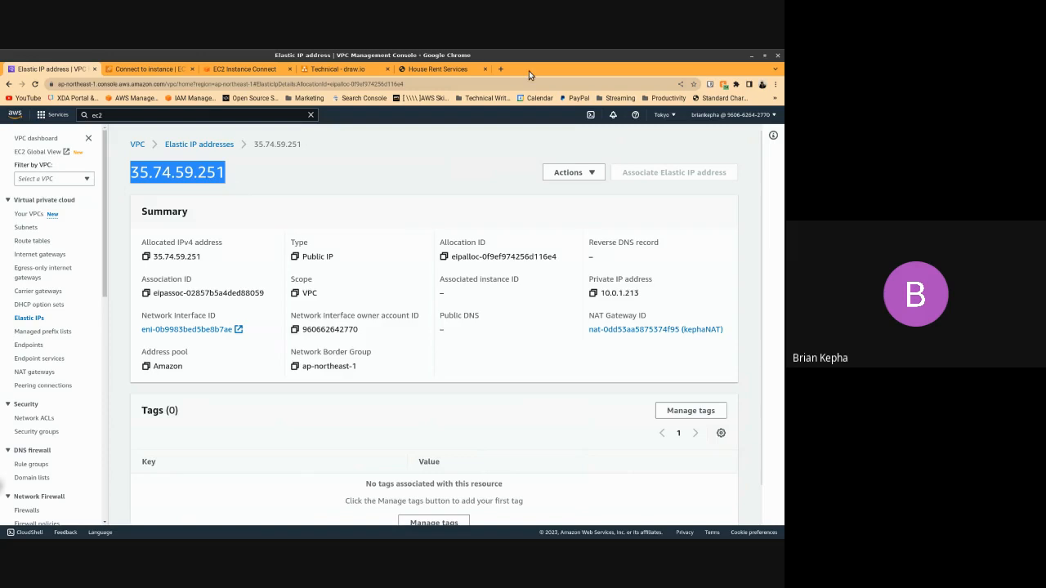
{"action": "left_click", "coordinate": [501, 69]}
{"action": "key", "text": "ctrl+v"}
{"action": "key", "text": "Return"}
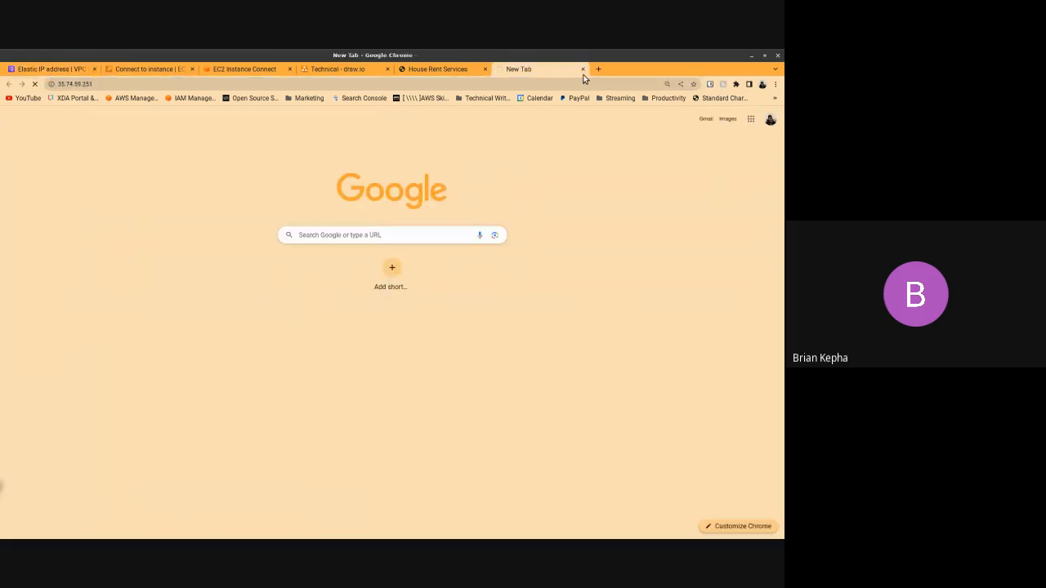
{"action": "left_click", "coordinate": [583, 70]}
Clear the selection and go back to the VPC dashboard overview
{"action": "scroll", "coordinate": [292, 323], "scroll_direction": "down", "scroll_amount": 1}
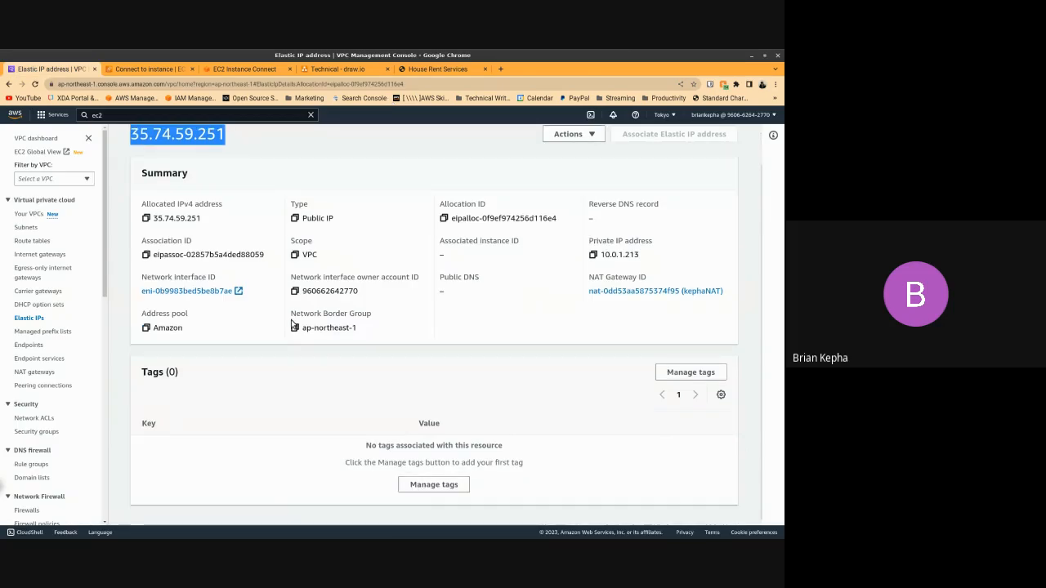
{"action": "left_click", "coordinate": [332, 275]}
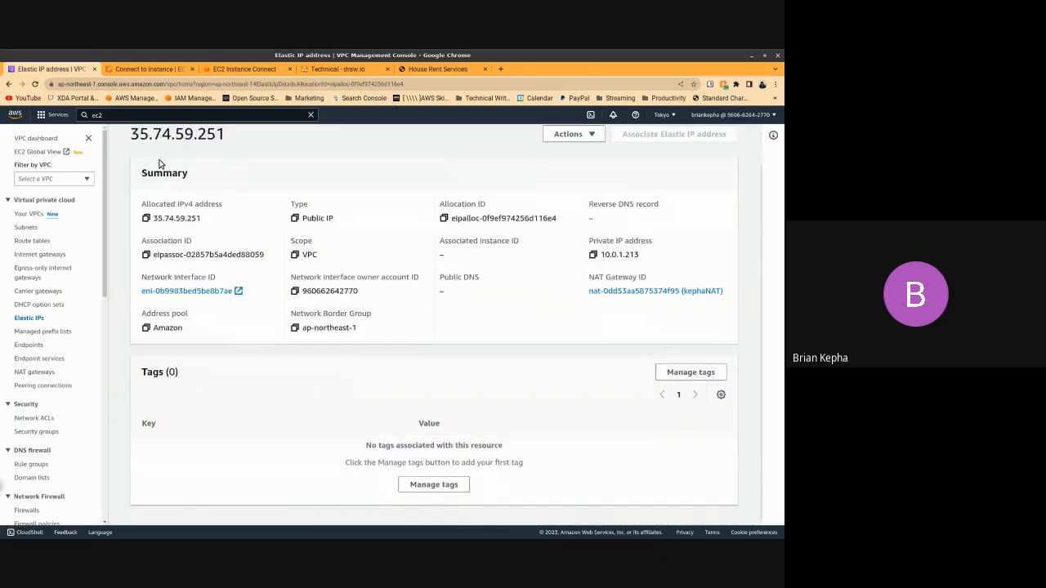
{"action": "scroll", "coordinate": [161, 164], "scroll_direction": "up", "scroll_amount": 1}
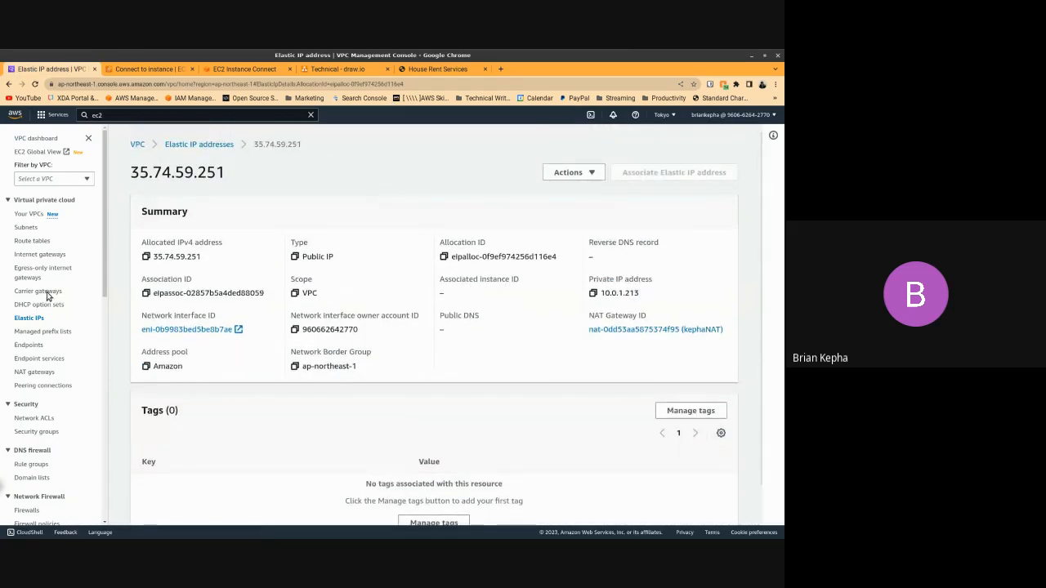
{"action": "left_click", "coordinate": [35, 139]}
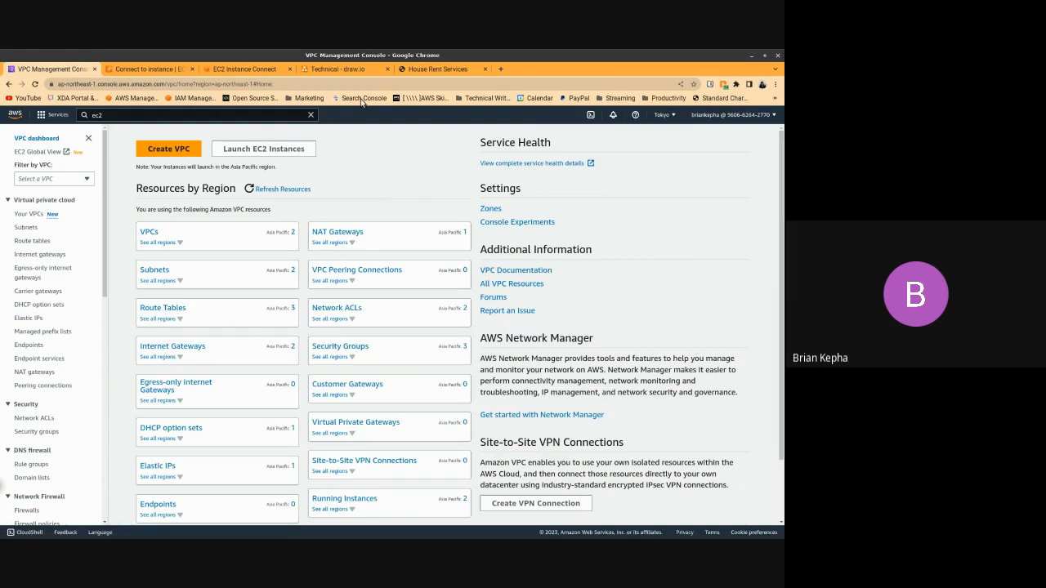
Reload the House Rent Services site served from 54.150.208.192 and scroll through the page
{"action": "left_click", "coordinate": [456, 72]}
{"action": "scroll", "coordinate": [257, 273], "scroll_direction": "down", "scroll_amount": 2}
{"action": "scroll", "coordinate": [257, 273], "scroll_direction": "up", "scroll_amount": 2}
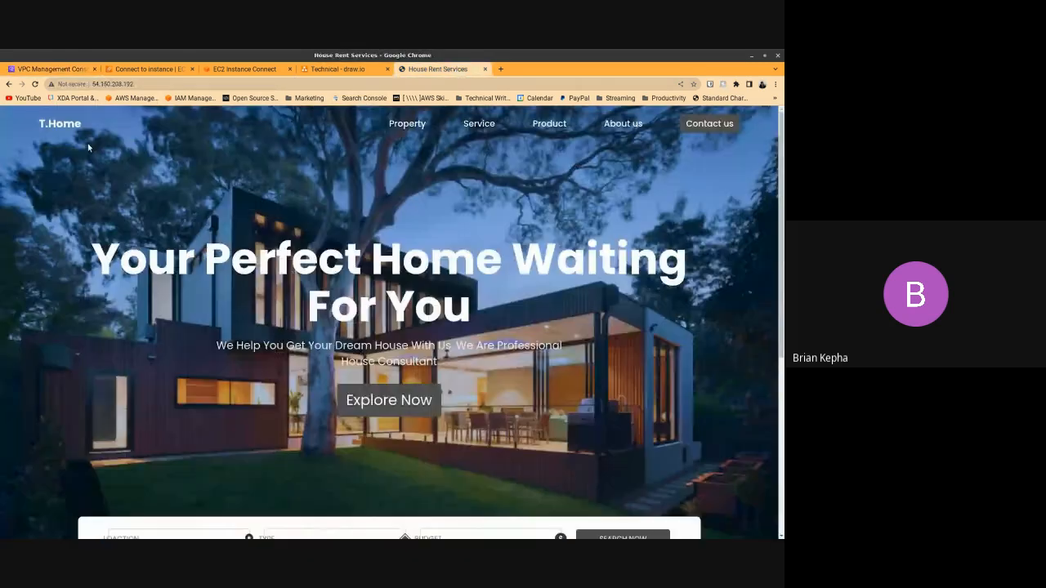
{"action": "left_click", "coordinate": [34, 83]}
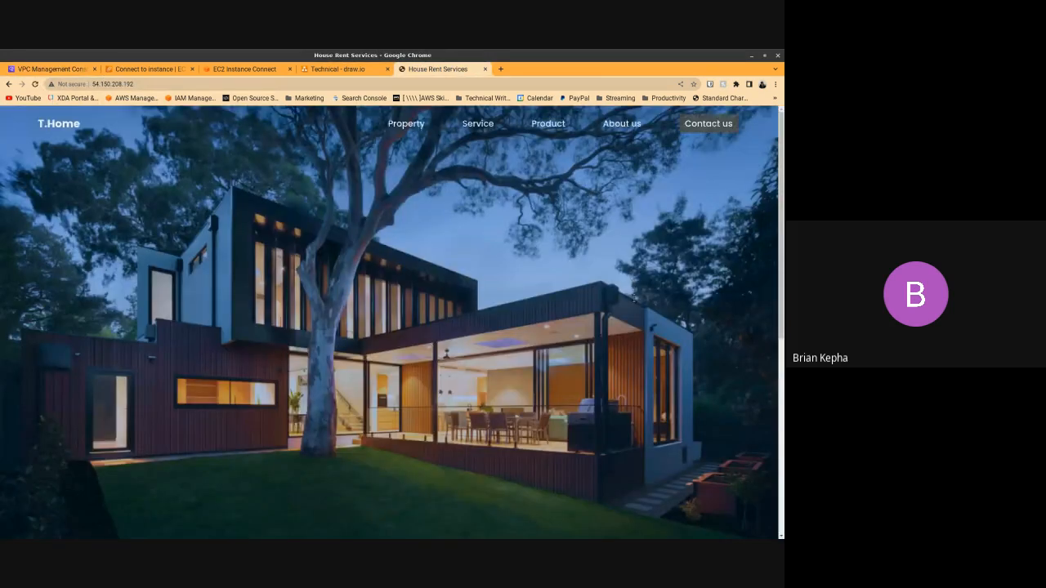
{"action": "scroll", "coordinate": [631, 316], "scroll_direction": "down", "scroll_amount": 5}
{"action": "scroll", "coordinate": [629, 352], "scroll_direction": "up", "scroll_amount": 3}
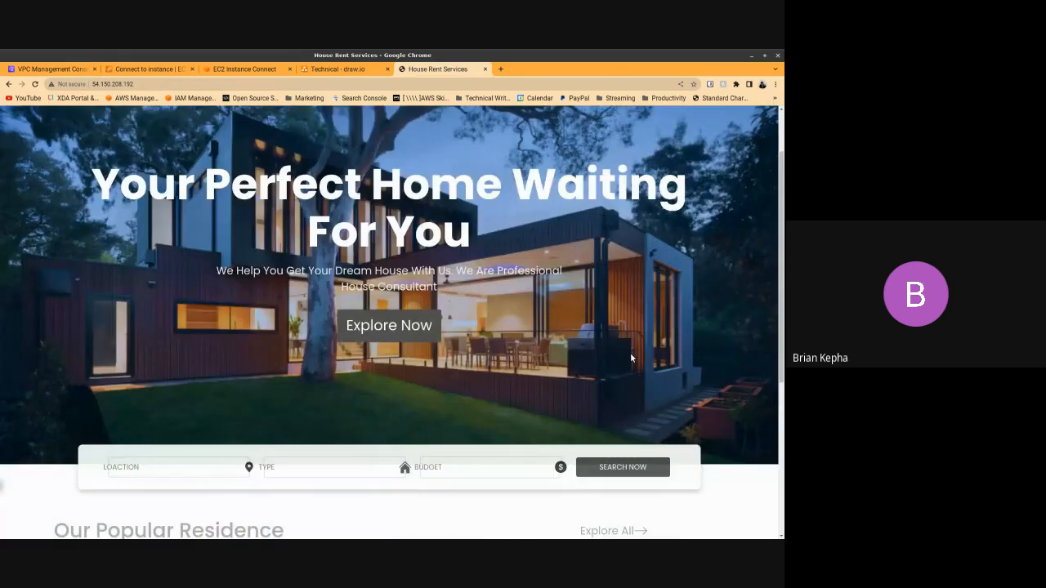
{"action": "scroll", "coordinate": [629, 352], "scroll_direction": "down", "scroll_amount": 2}
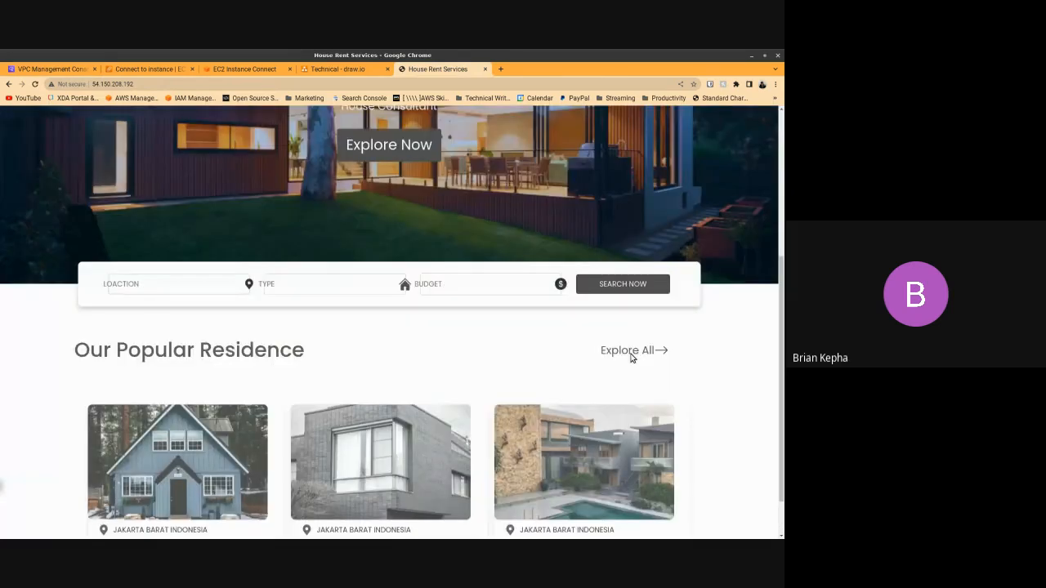
{"action": "scroll", "coordinate": [631, 357], "scroll_direction": "down", "scroll_amount": 1}
{"action": "scroll", "coordinate": [448, 381], "scroll_direction": "up", "scroll_amount": 4}
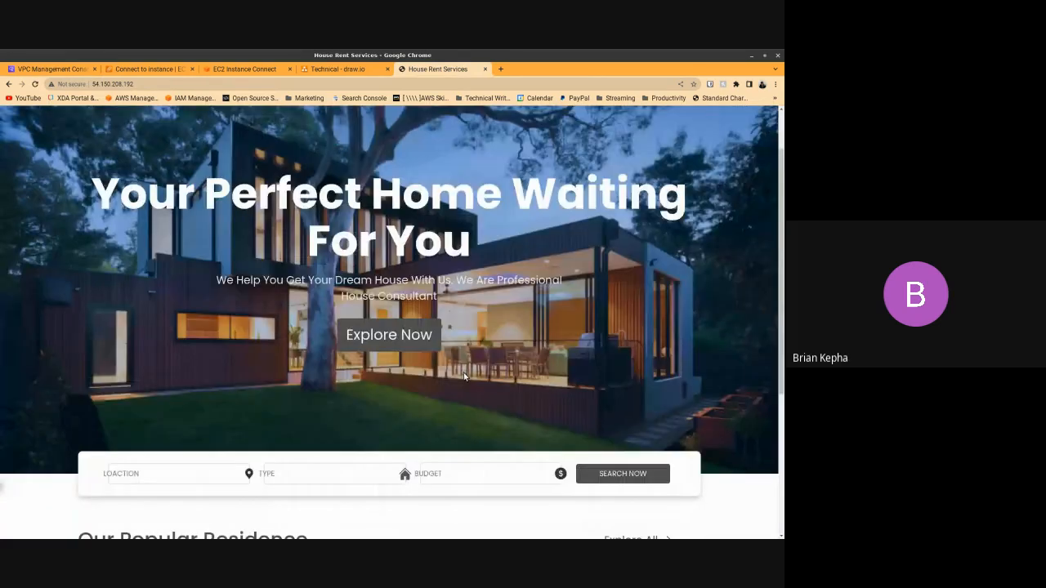
{"action": "scroll", "coordinate": [441, 359], "scroll_direction": "up", "scroll_amount": 1}
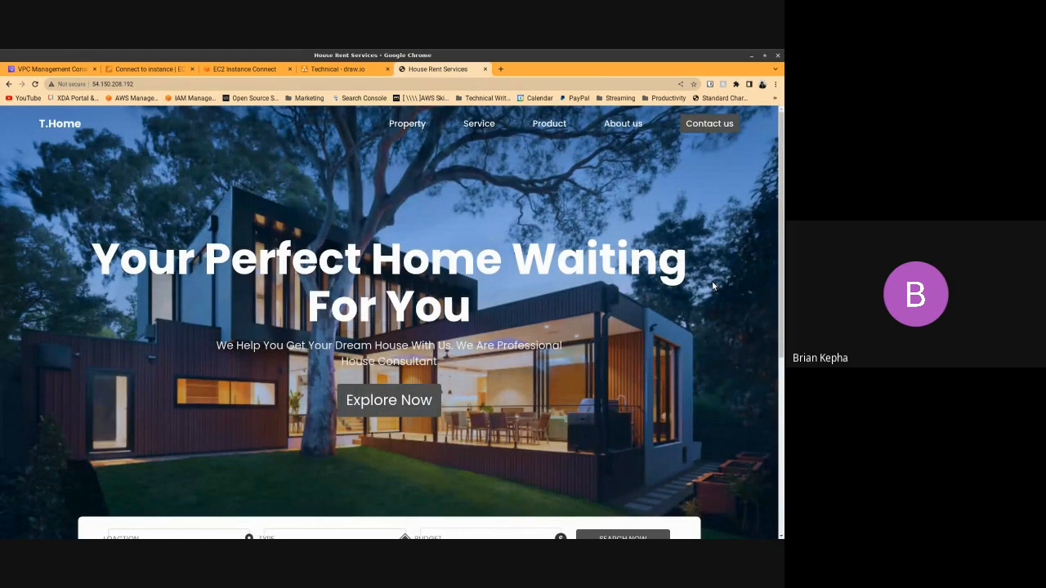
Highlight the hero title text and scroll through the Our Popular Residence listings at $540000 each
{"action": "double_click", "coordinate": [571, 260]}
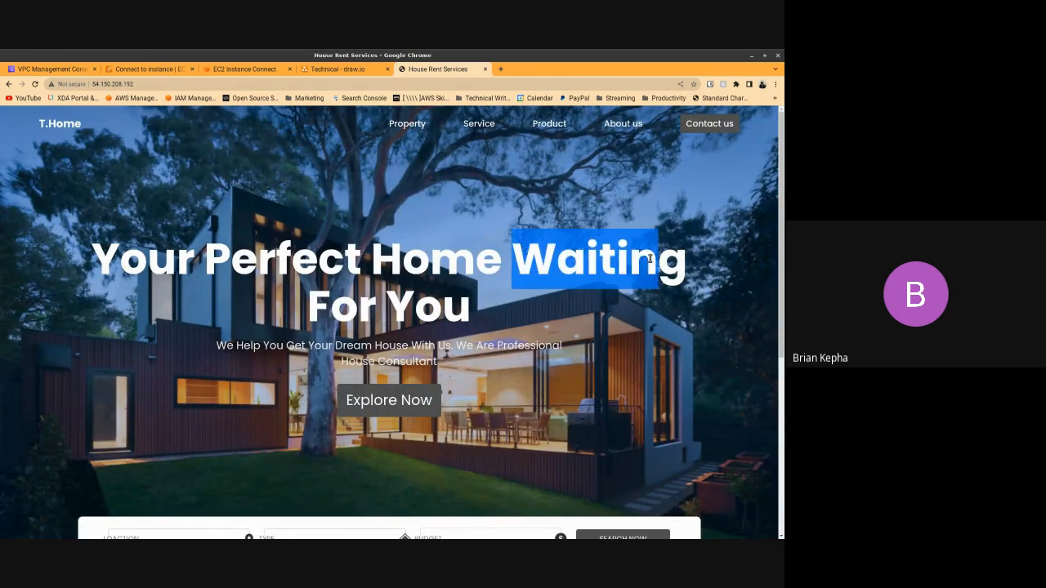
{"action": "left_click", "coordinate": [571, 261]}
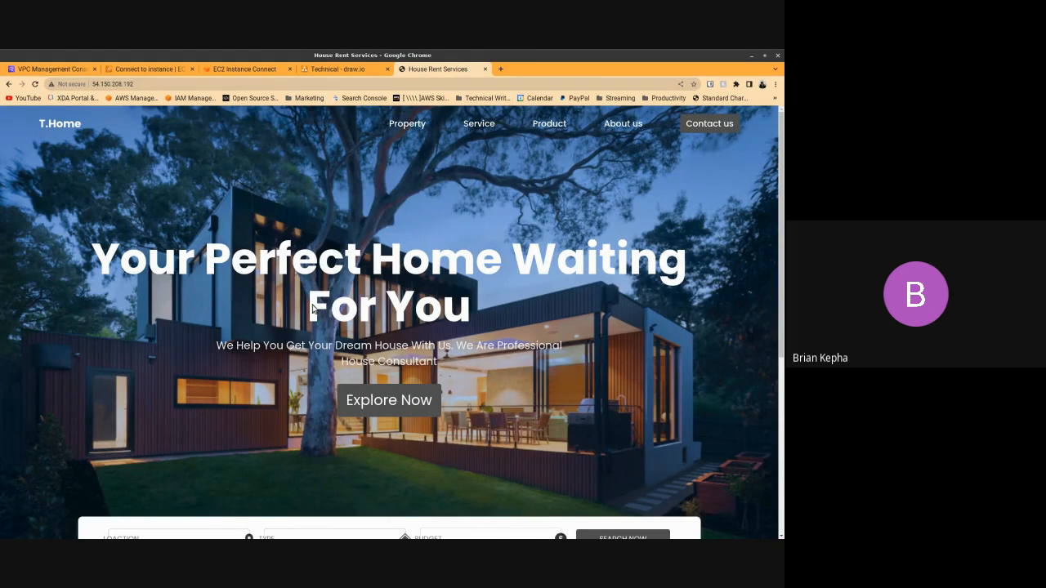
{"action": "left_click_drag", "start_coordinate": [446, 310], "coordinate": [643, 301]}
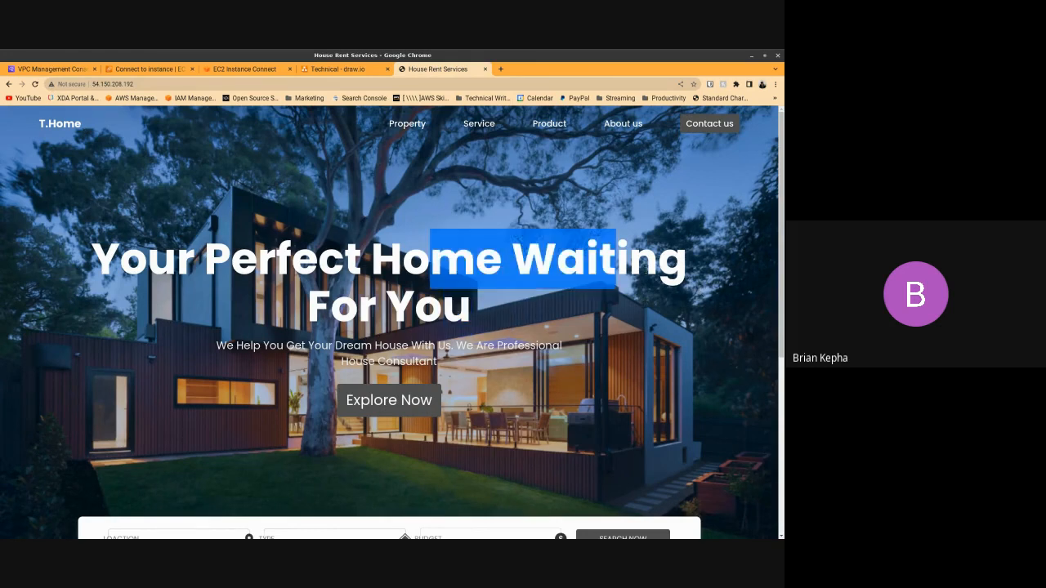
{"action": "scroll", "coordinate": [561, 322], "scroll_direction": "down", "scroll_amount": 5}
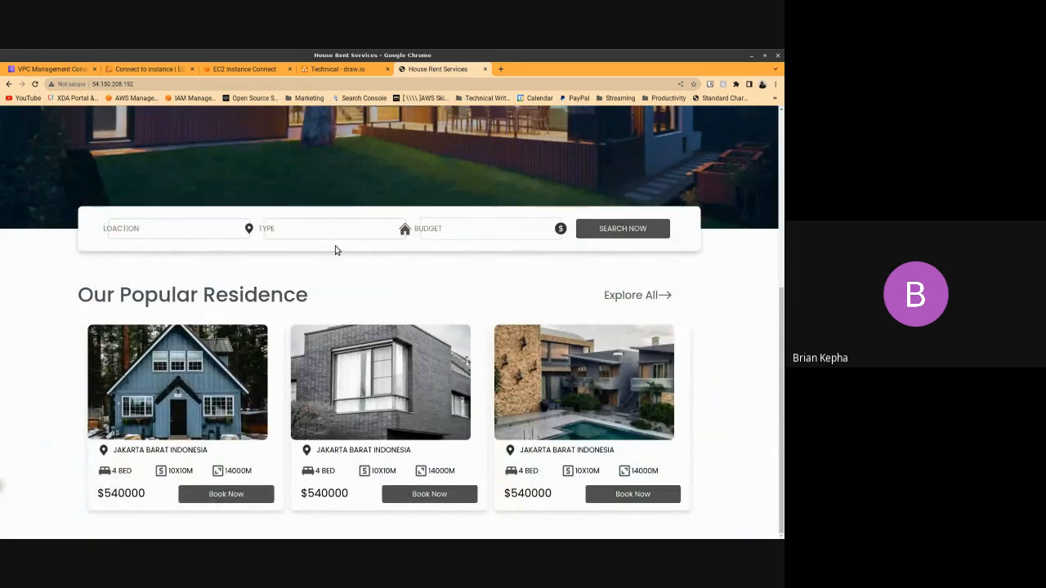
{"action": "scroll", "coordinate": [331, 327], "scroll_direction": "up", "scroll_amount": 3}
{"action": "scroll", "coordinate": [331, 328], "scroll_direction": "up", "scroll_amount": 2}
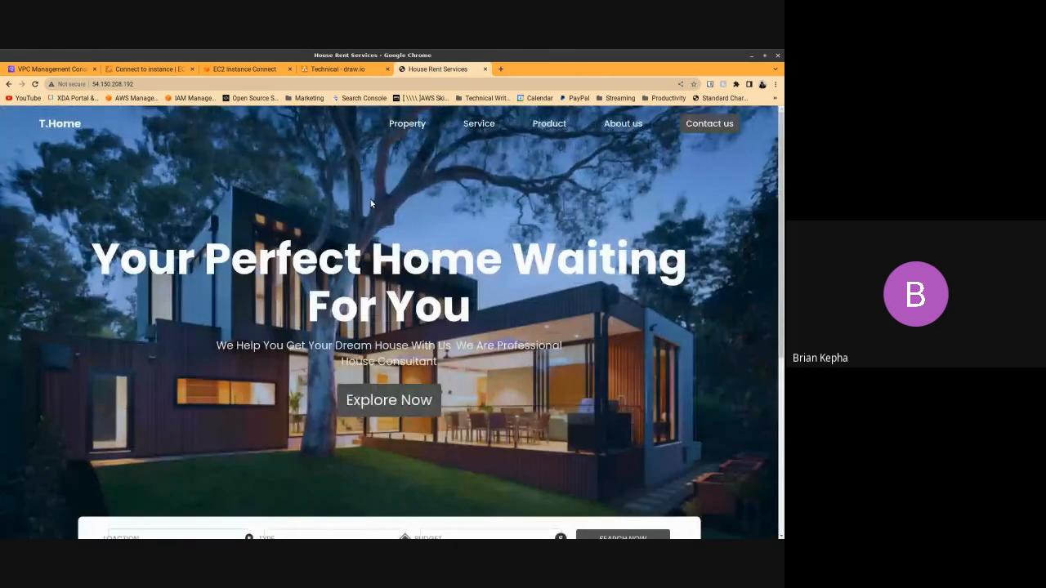
{"action": "scroll", "coordinate": [460, 299], "scroll_direction": "down", "scroll_amount": 3}
{"action": "scroll", "coordinate": [461, 299], "scroll_direction": "down", "scroll_amount": 2}
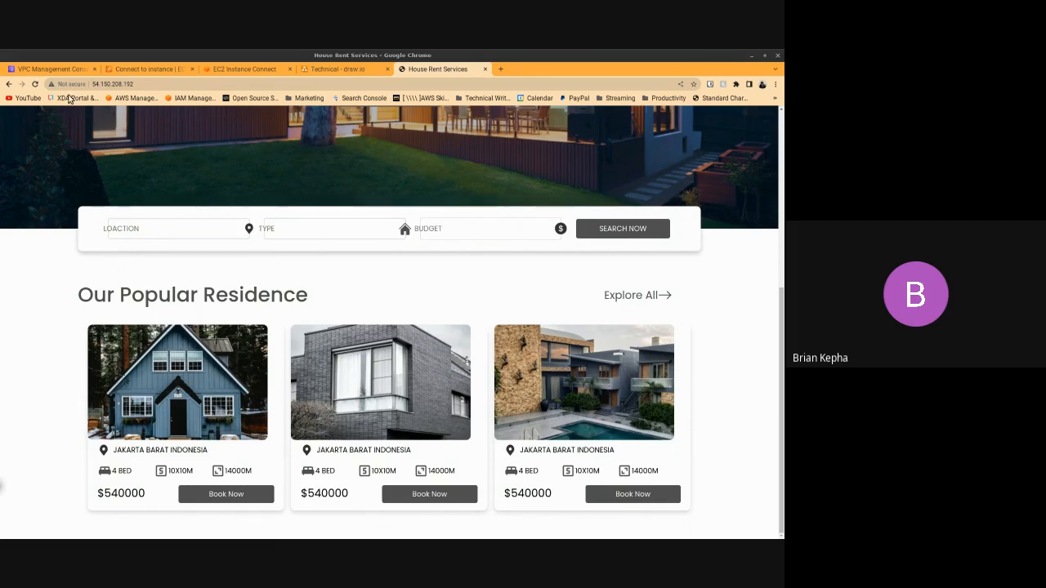
Open Gmail in another Chrome profile and open the AWS WEEK 4 COURSE OUTLINE : SECURITY email
{"action": "left_click", "coordinate": [761, 84]}
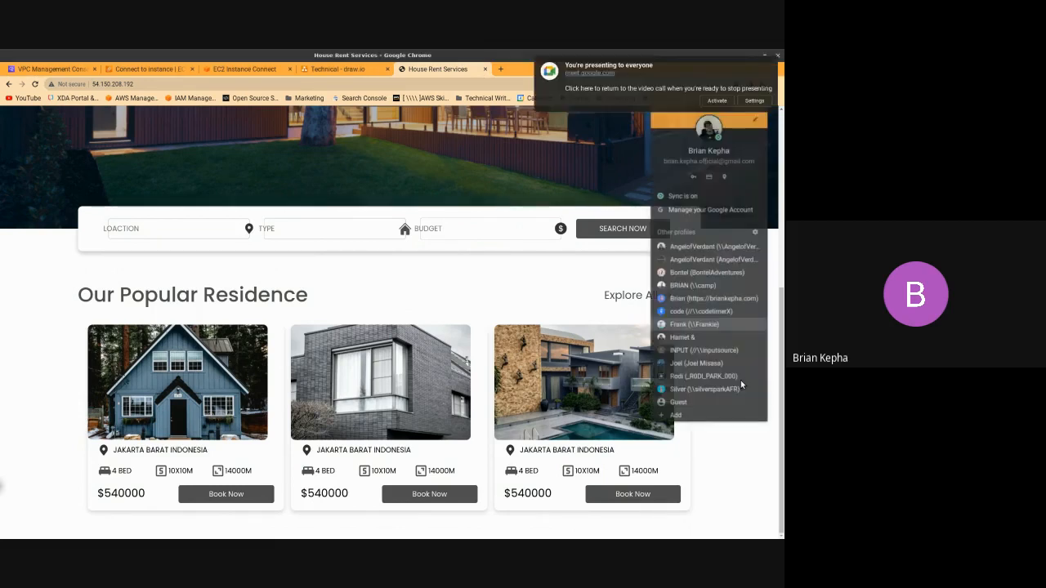
{"action": "left_click", "coordinate": [713, 337]}
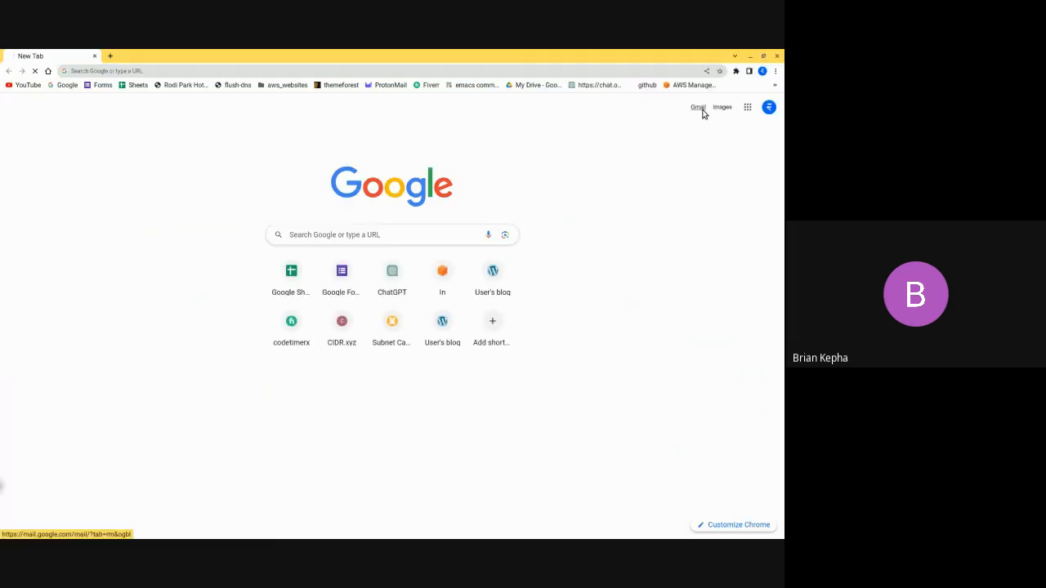
{"action": "left_click", "coordinate": [699, 108]}
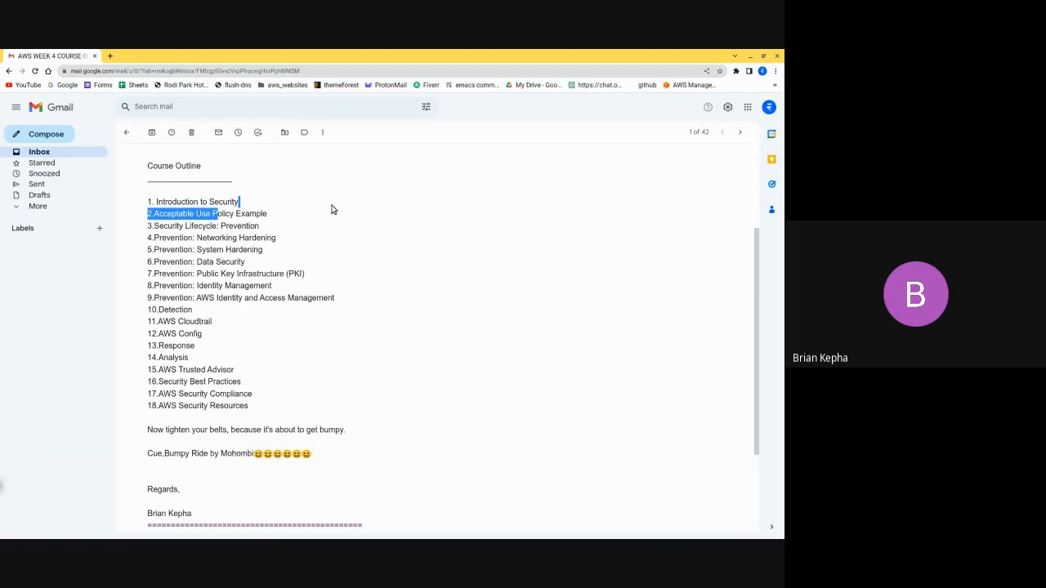
{"action": "left_click_drag", "start_coordinate": [214, 238], "coordinate": [222, 214]}
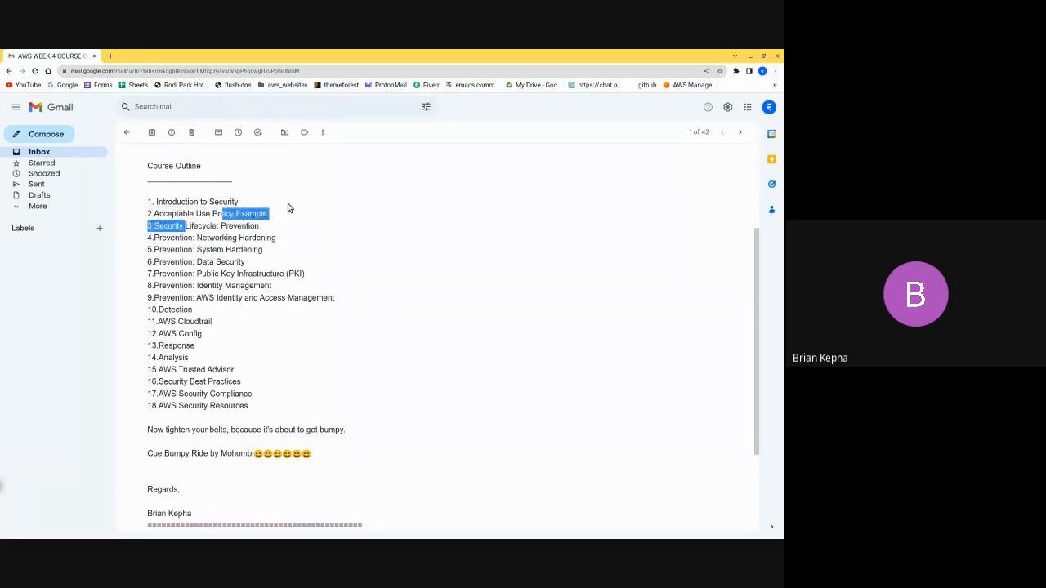
Highlight the Security Lifecycle line and the course topic list while reading the outline
{"action": "left_click", "coordinate": [188, 233]}
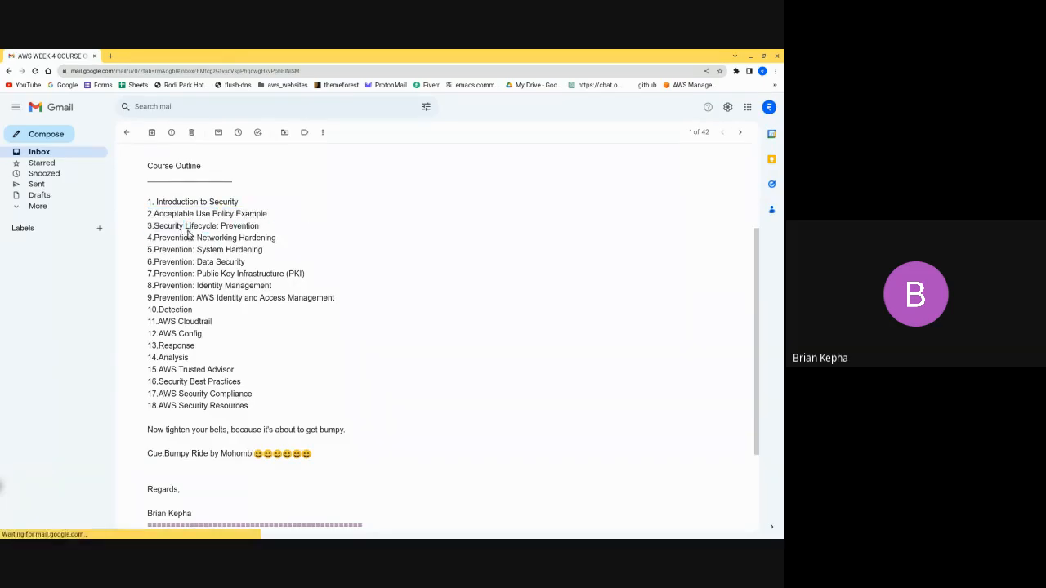
{"action": "left_click_drag", "start_coordinate": [221, 226], "coordinate": [278, 274]}
{"action": "left_click", "coordinate": [278, 248]}
{"action": "left_click", "coordinate": [224, 267]}
{"action": "left_click", "coordinate": [357, 289]}
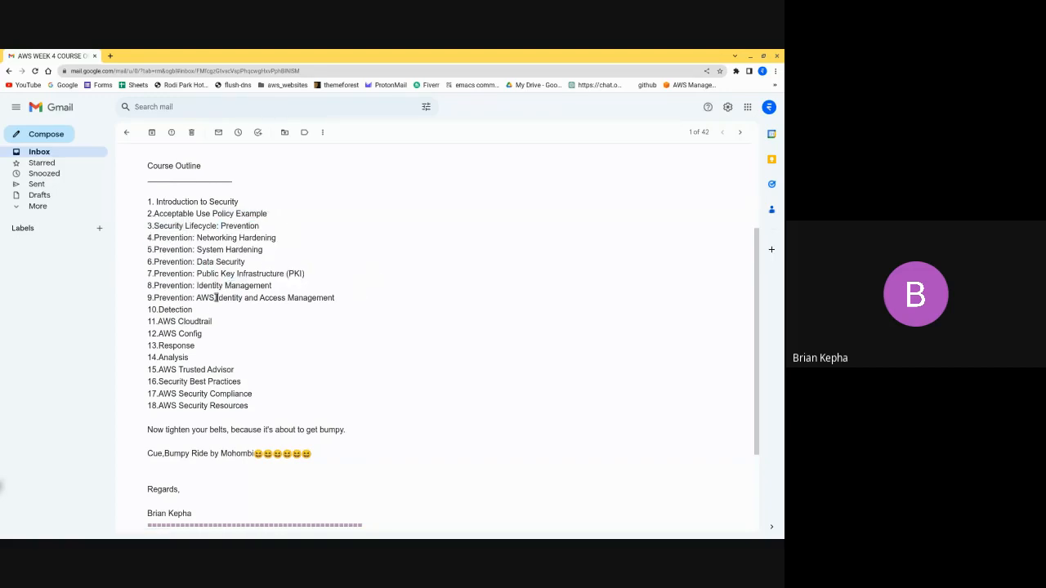
{"action": "left_click_drag", "start_coordinate": [344, 447], "coordinate": [207, 195]}
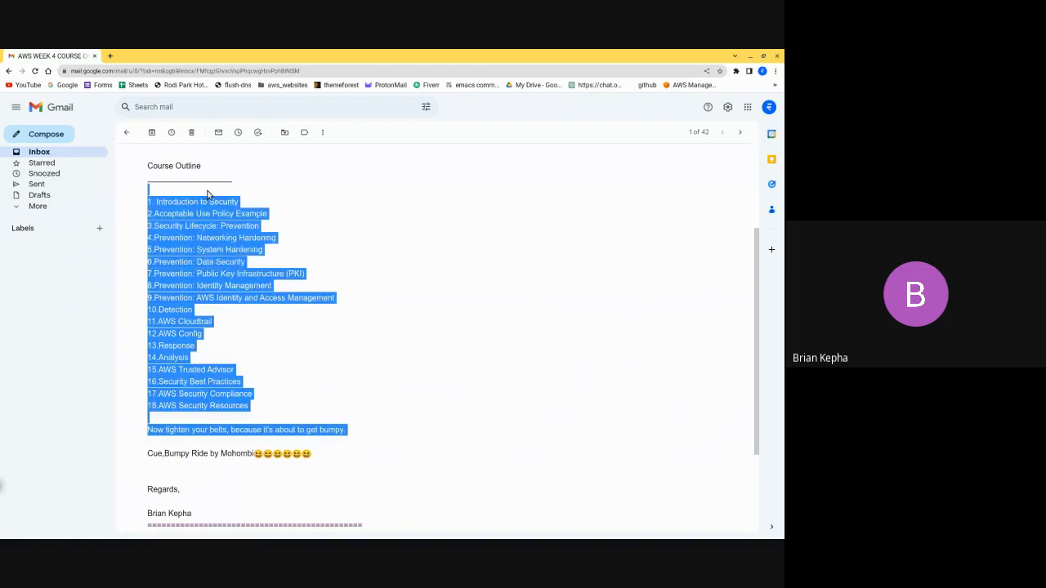
{"action": "left_click", "coordinate": [450, 436]}
{"action": "left_click_drag", "start_coordinate": [450, 437], "coordinate": [218, 222]}
{"action": "left_click", "coordinate": [202, 320]}
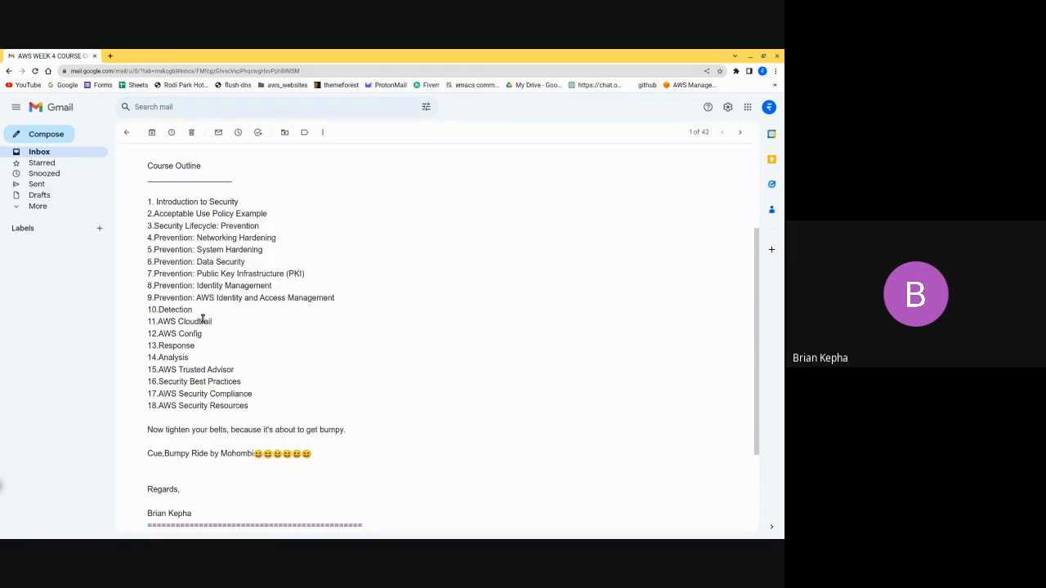
Highlight topics 15 to 17, Identity Management in topic 8, and the Response topic
{"action": "left_click_drag", "start_coordinate": [273, 364], "coordinate": [254, 395]}
{"action": "left_click_drag", "start_coordinate": [215, 286], "coordinate": [296, 284]}
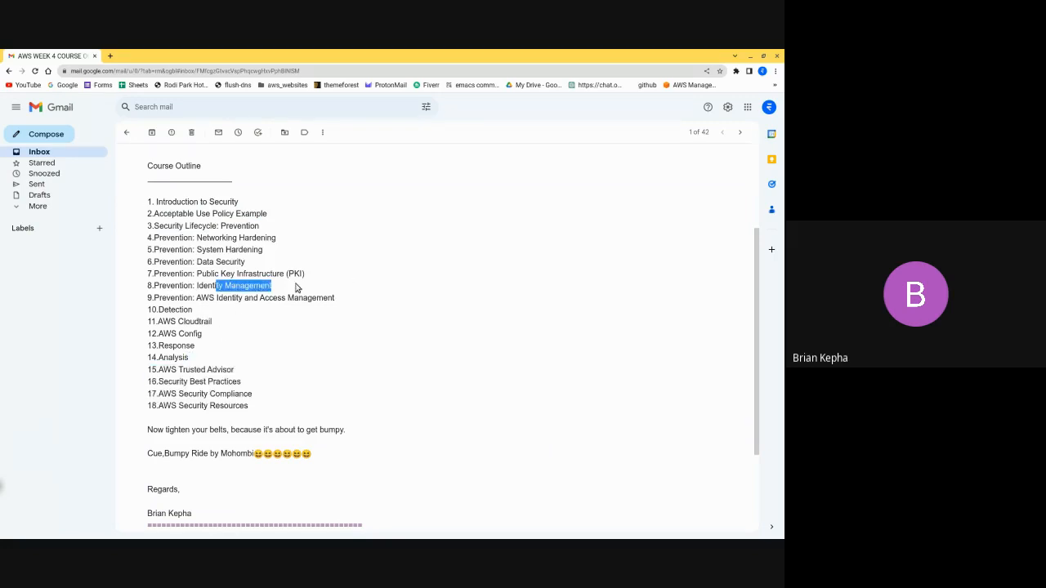
{"action": "left_click", "coordinate": [334, 320]}
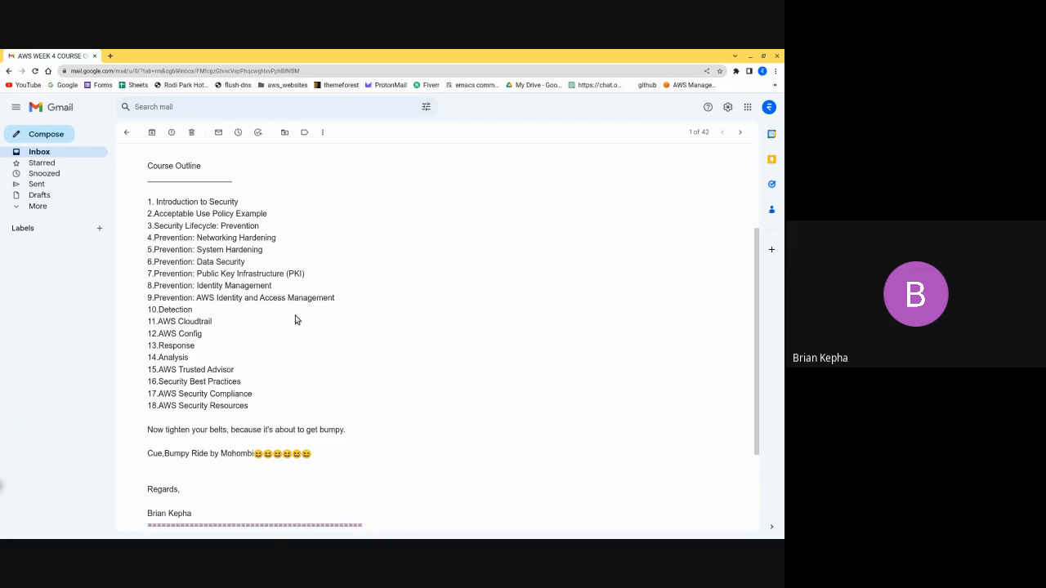
{"action": "left_click_drag", "start_coordinate": [160, 346], "coordinate": [292, 348]}
{"action": "left_click", "coordinate": [190, 369]}
Return to the Technical diagram and nudge the private subnet container within the VPC
{"action": "left_click", "coordinate": [752, 54]}
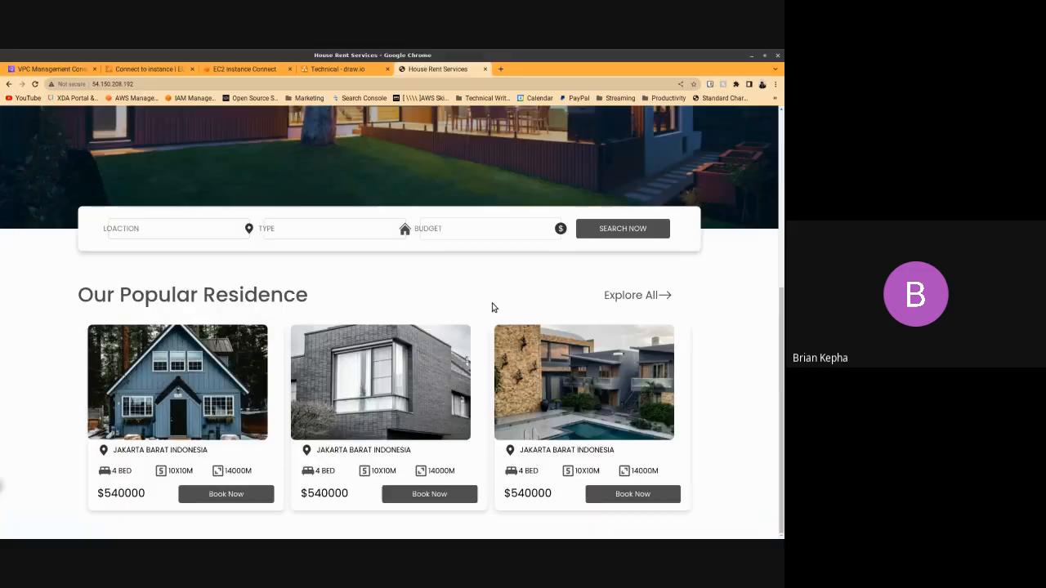
{"action": "scroll", "coordinate": [352, 122], "scroll_direction": "up", "scroll_amount": 4}
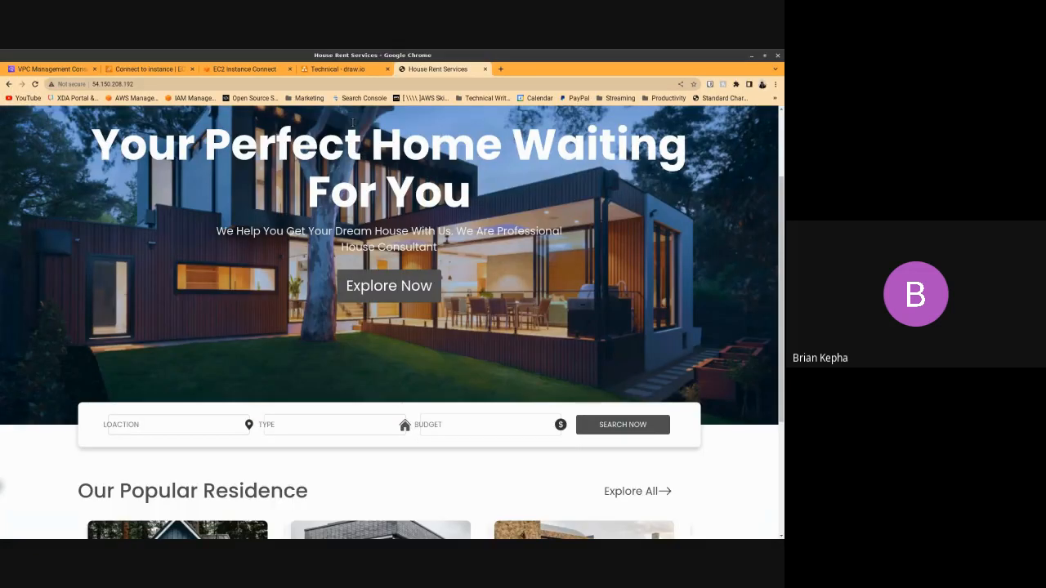
{"action": "left_click", "coordinate": [338, 69]}
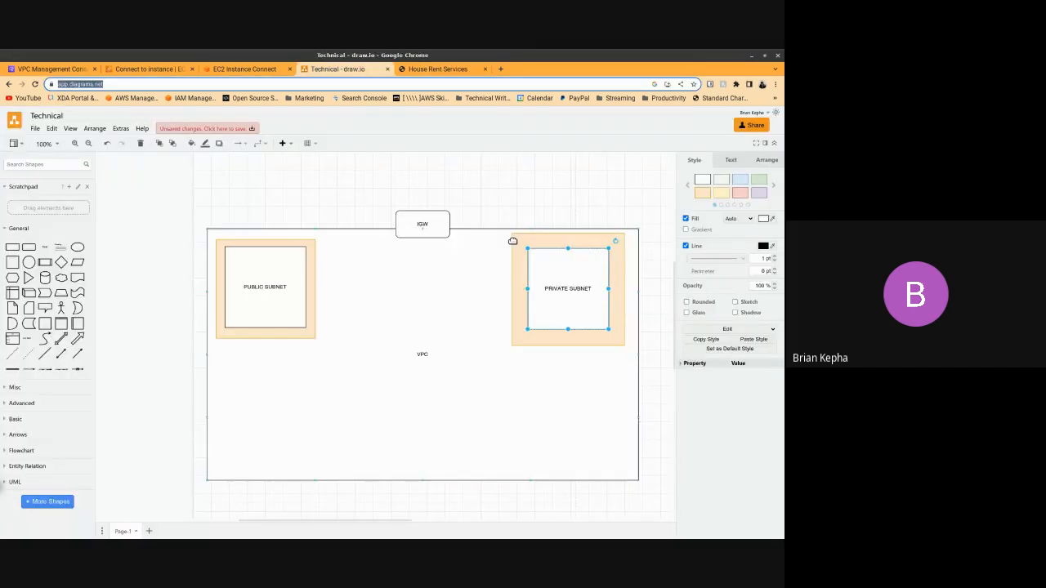
{"action": "left_click", "coordinate": [559, 345]}
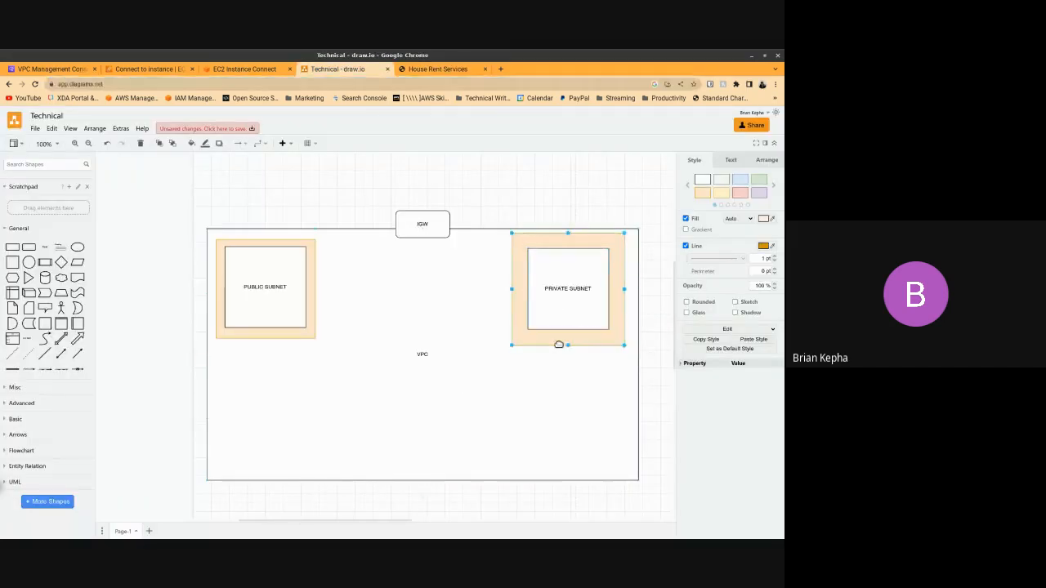
{"action": "left_click_drag", "start_coordinate": [574, 334], "coordinate": [558, 322]}
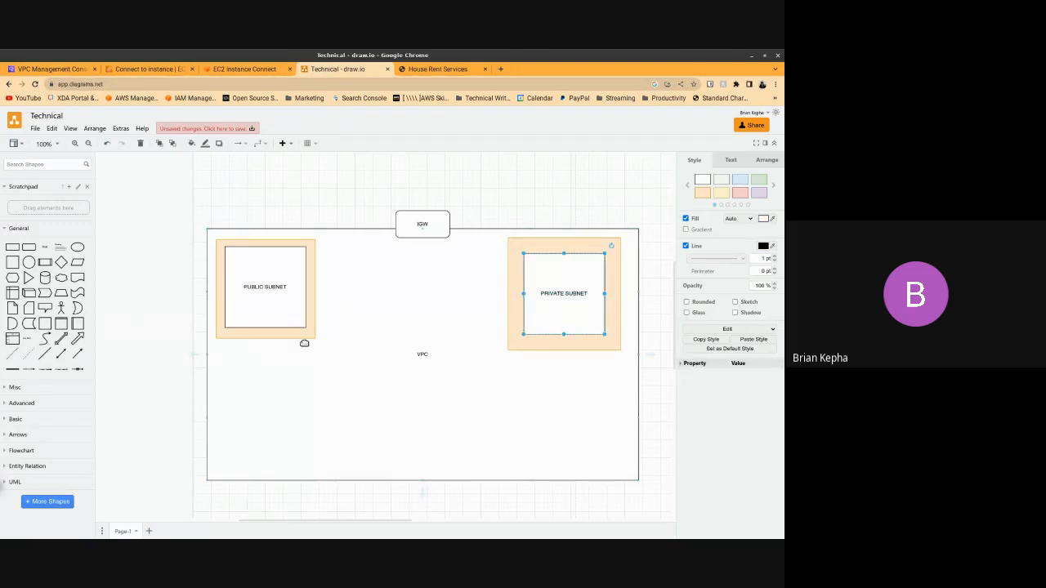
Shift the VPC container slightly up and drag the IGW box onto its top edge
{"action": "left_click", "coordinate": [348, 398]}
{"action": "mouse_move", "coordinate": [348, 398]}
{"action": "left_mouse_down"}
{"action": "mouse_move", "coordinate": [310, 340]}
{"action": "mouse_move", "coordinate": [326, 381]}
{"action": "mouse_move", "coordinate": [347, 388]}
{"action": "left_mouse_up"}
{"action": "left_click", "coordinate": [646, 486]}
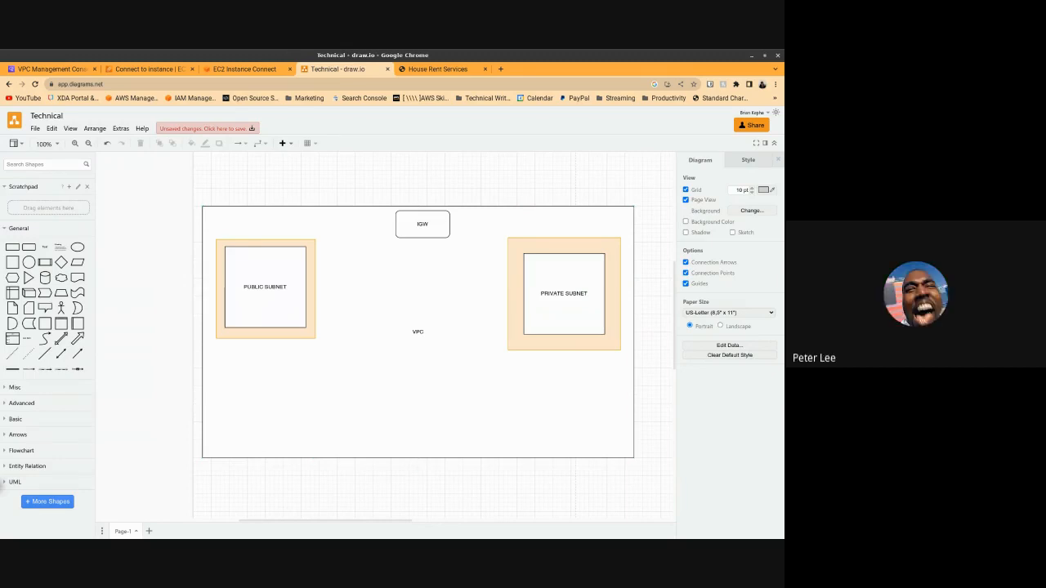
{"action": "left_click_drag", "start_coordinate": [423, 227], "coordinate": [429, 214]}
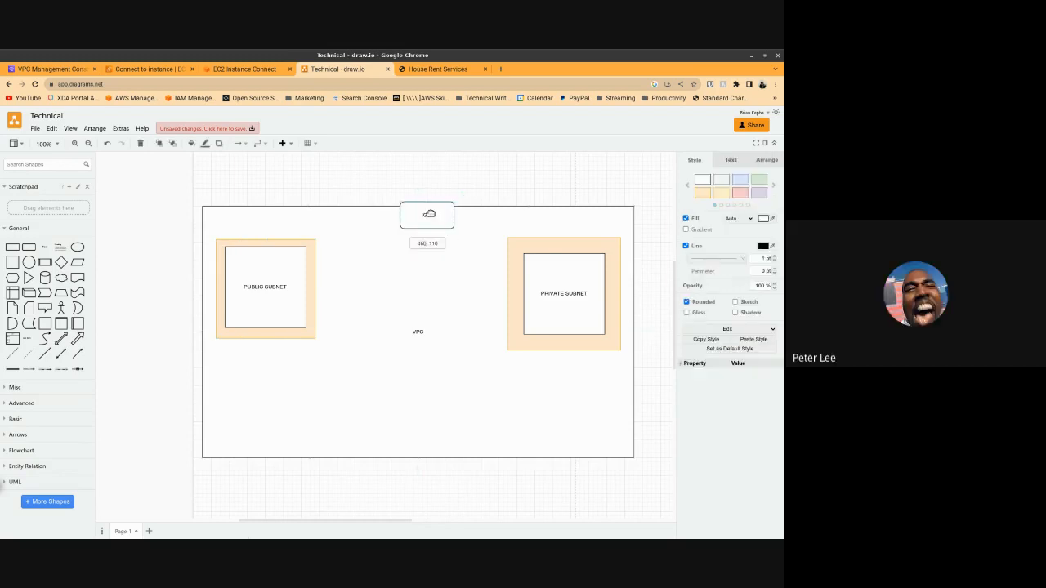
Return to the VPC dashboard showing 2 VPCs, 1 NAT gateway, 1 Elastic IP and 2 running instances
{"action": "left_click", "coordinate": [53, 68]}
{"action": "scroll", "coordinate": [322, 275], "scroll_direction": "down", "scroll_amount": 2}
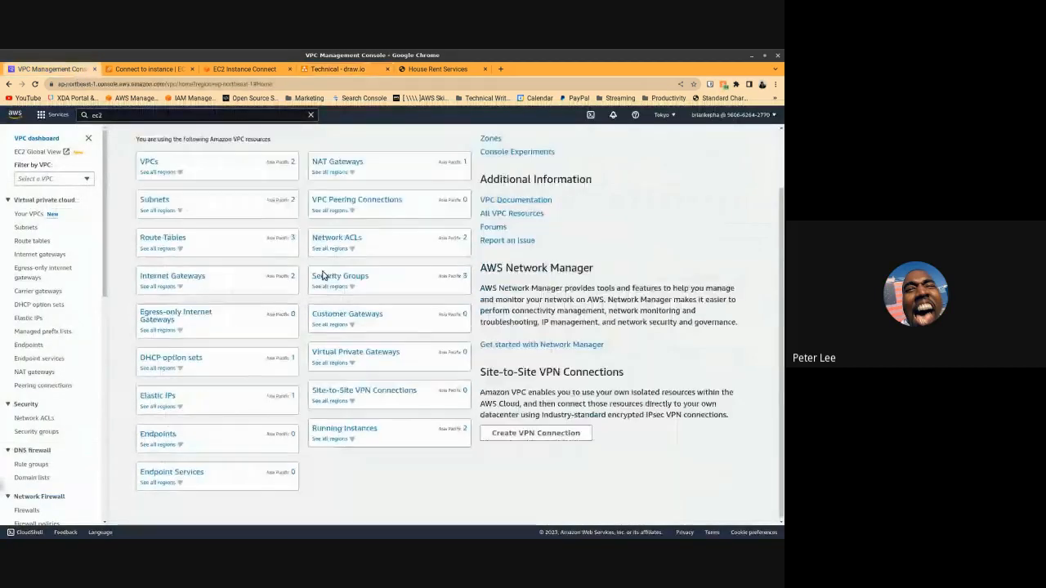
{"action": "scroll", "coordinate": [323, 275], "scroll_direction": "up", "scroll_amount": 2}
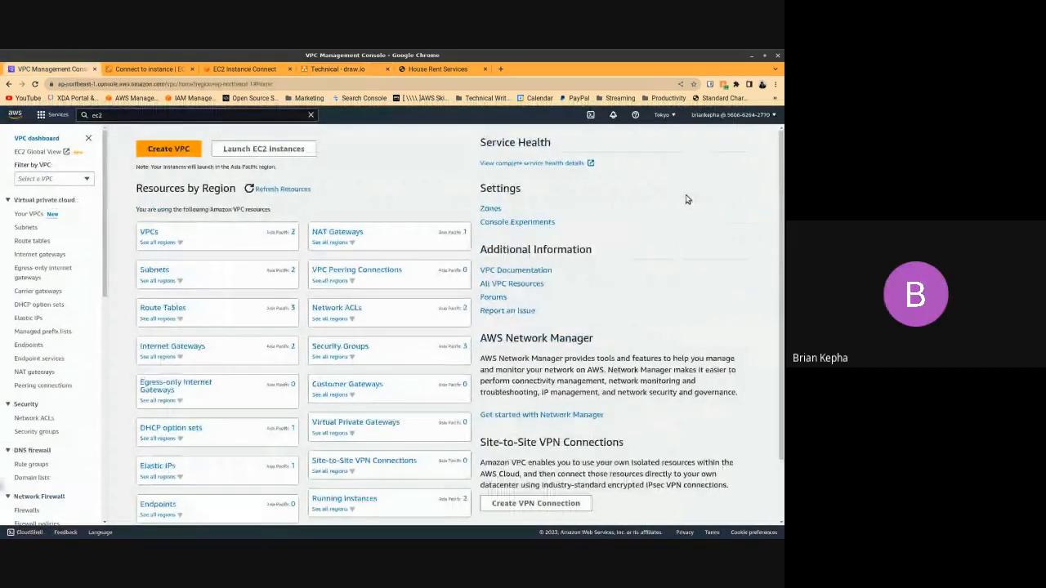
{"action": "left_click", "coordinate": [763, 117]}
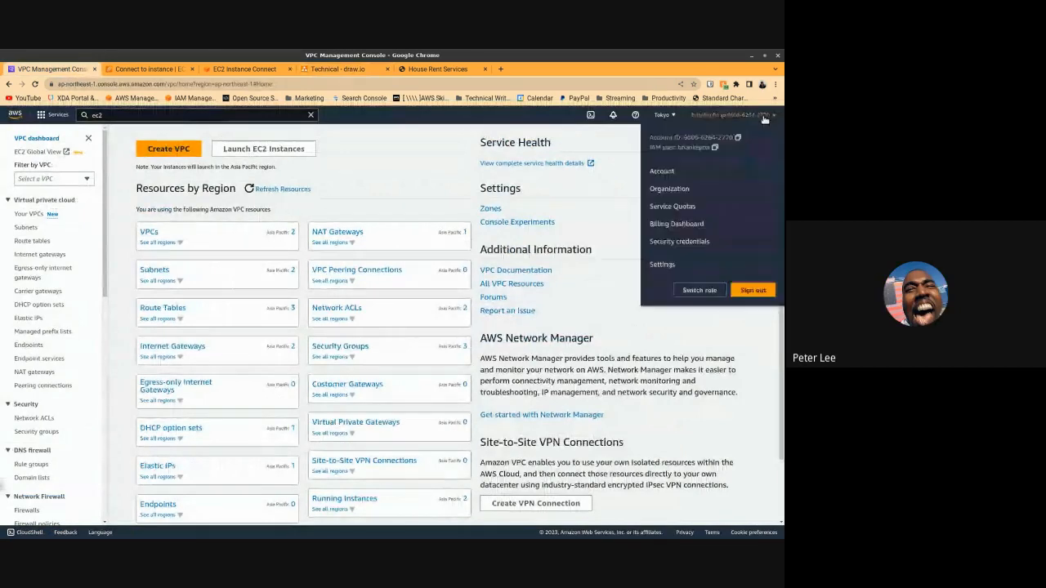
{"action": "left_click", "coordinate": [576, 189]}
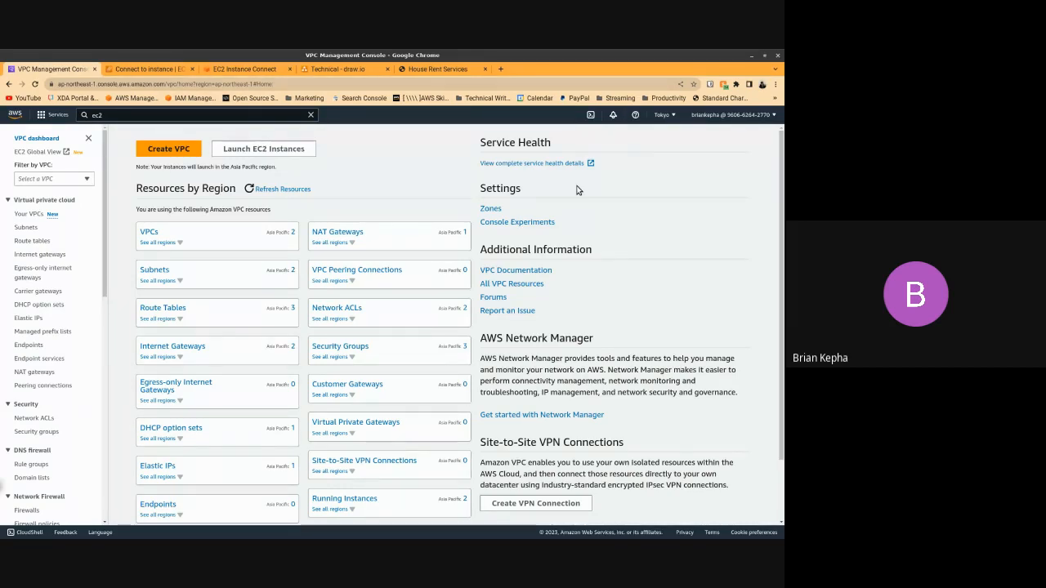
Close the failed EC2 Instance Connect session and go to the EC2 instances list
{"action": "left_click", "coordinate": [167, 69]}
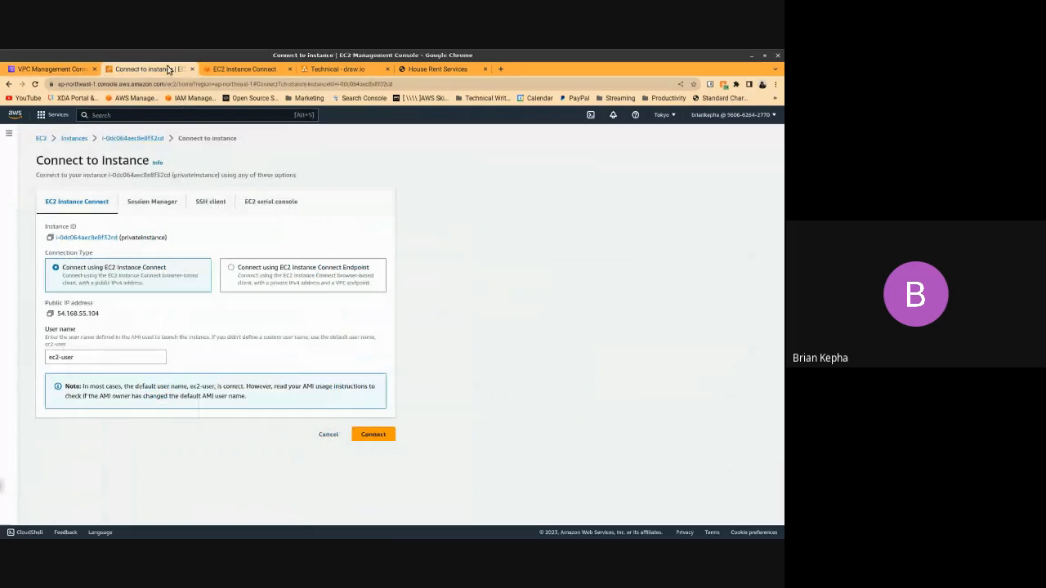
{"action": "left_click", "coordinate": [245, 69]}
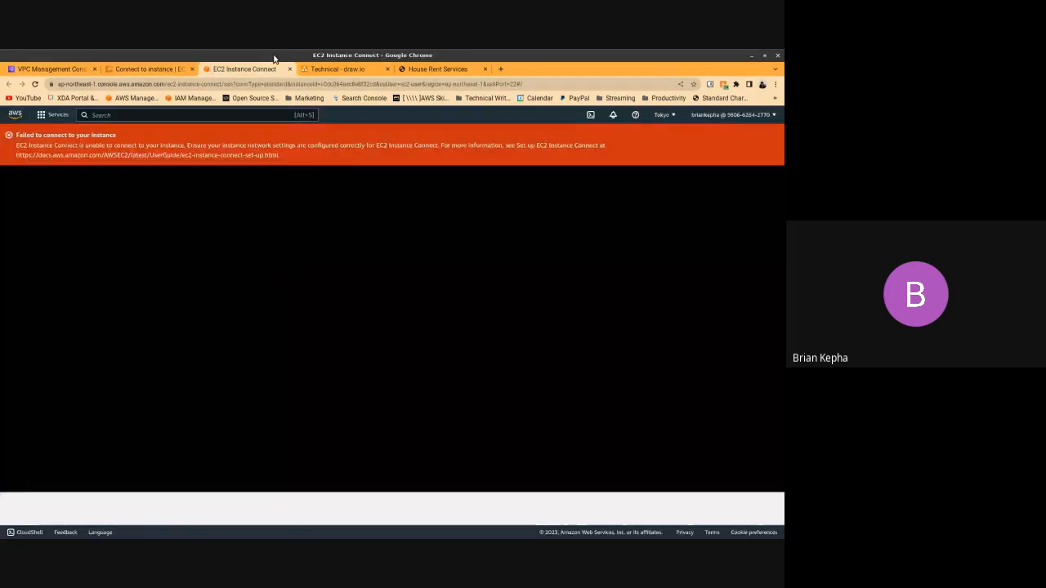
{"action": "left_click", "coordinate": [289, 69]}
{"action": "left_click", "coordinate": [138, 71]}
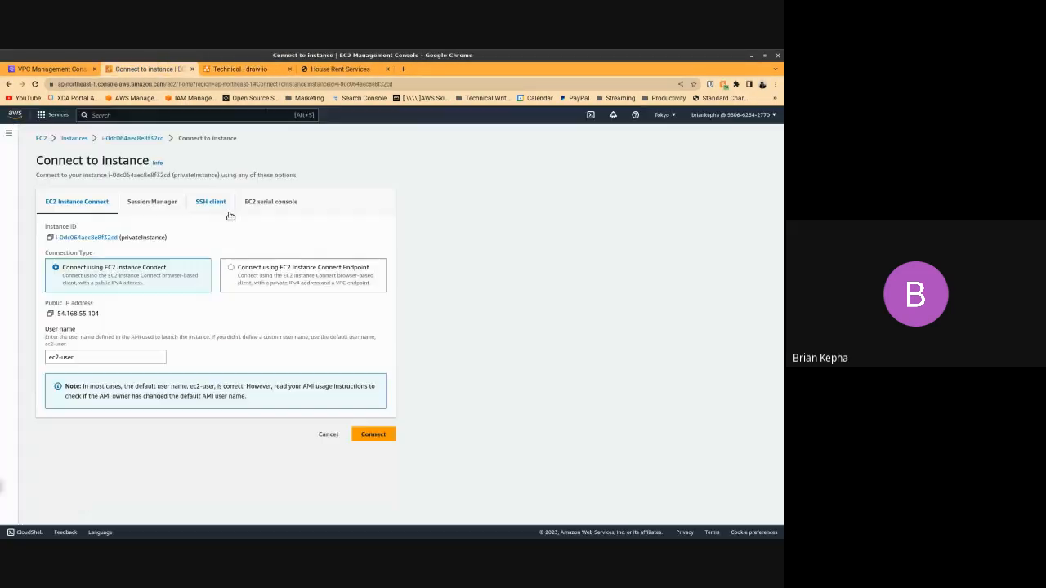
{"action": "left_click", "coordinate": [74, 138]}
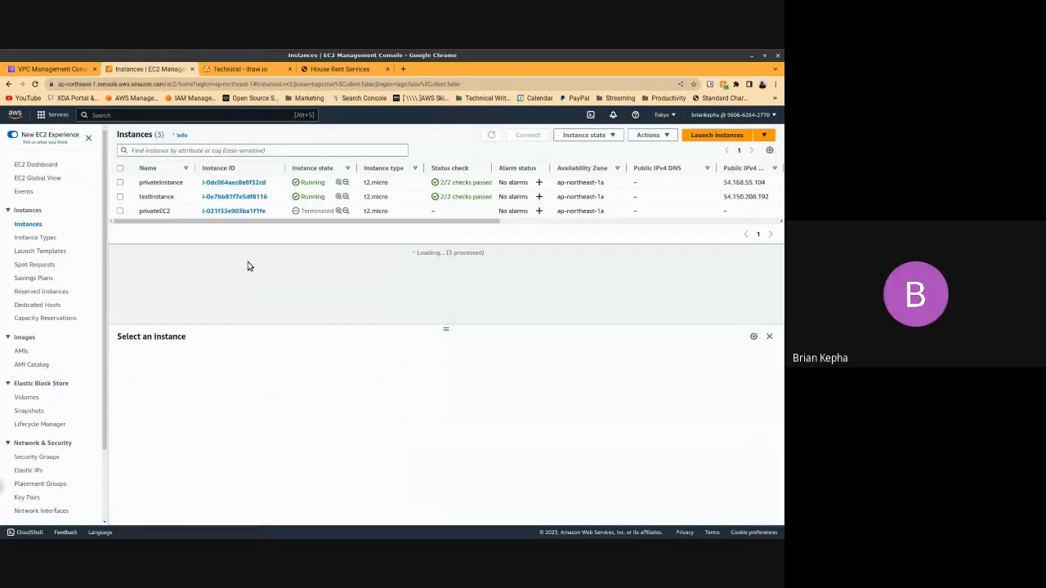
Reload the House Rent Services site served from 54.150.208.192
{"action": "left_click", "coordinate": [53, 68]}
{"action": "scroll", "coordinate": [273, 299], "scroll_direction": "up", "scroll_amount": 2}
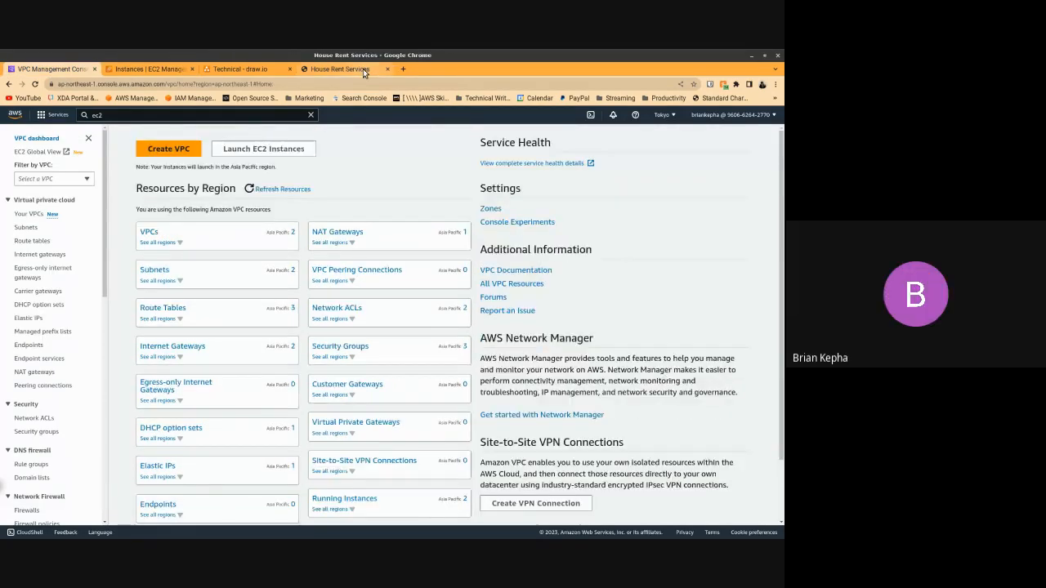
{"action": "left_click", "coordinate": [362, 69]}
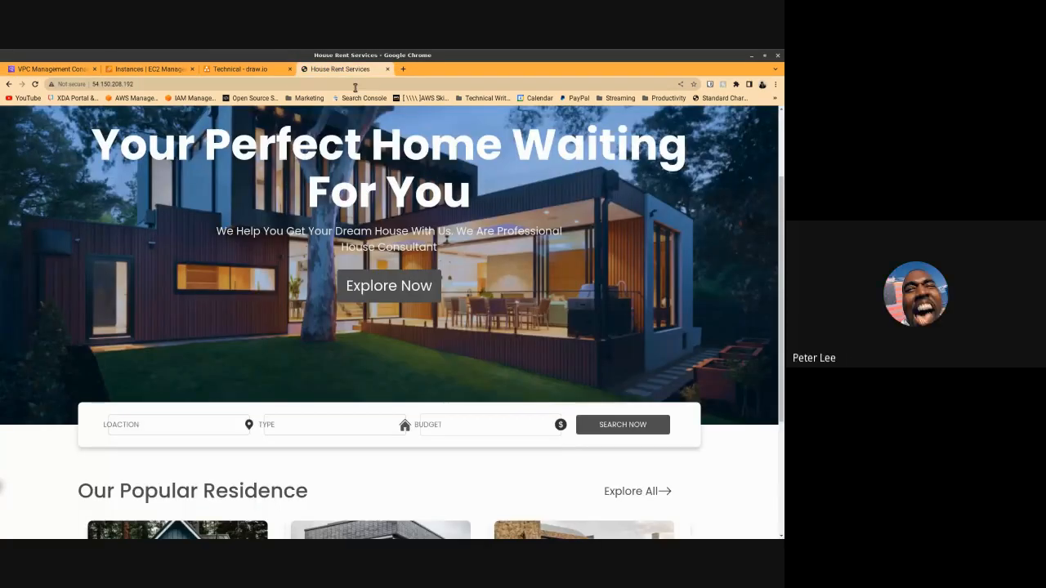
{"action": "left_click", "coordinate": [34, 84]}
Search the console for 'route53' and open the Route 53 service
{"action": "left_click", "coordinate": [64, 71]}
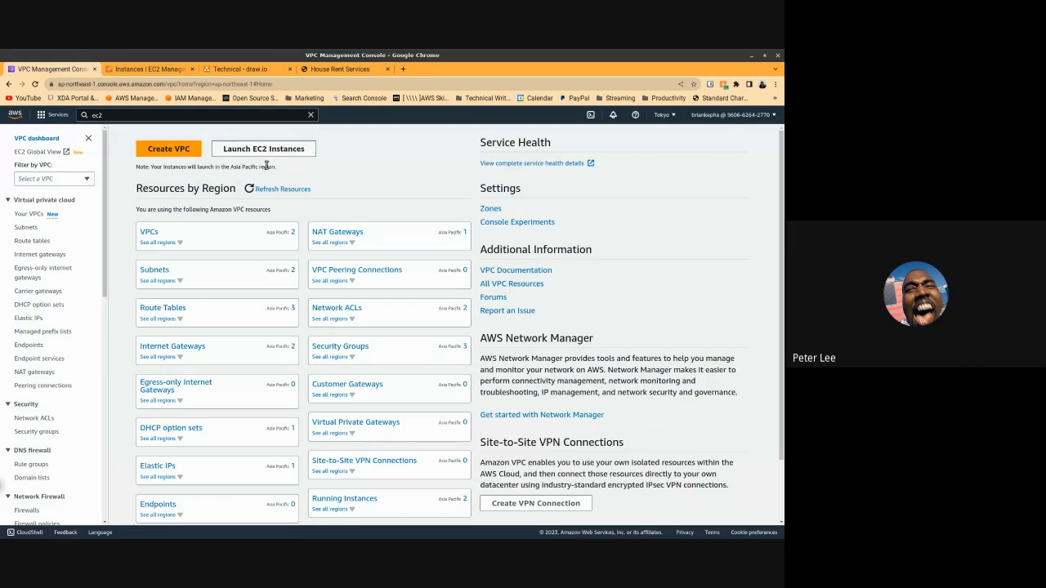
{"action": "left_click", "coordinate": [228, 115]}
{"action": "key", "text": "BackSpace"}
{"action": "key", "text": "BackSpace"}
{"action": "key", "text": "BackSpace"}
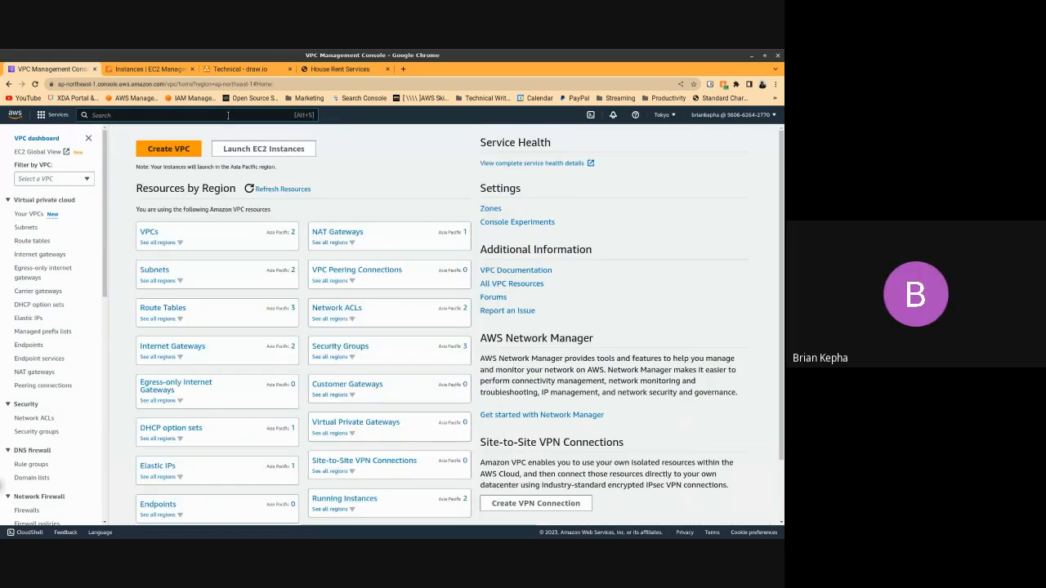
{"action": "type", "text": "route"}
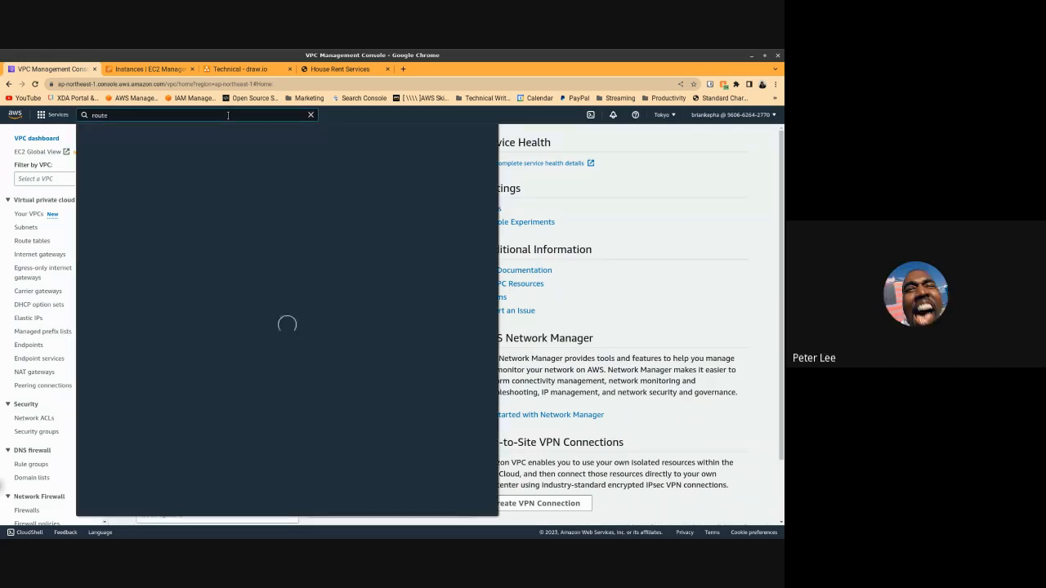
{"action": "type", "text": "53"}
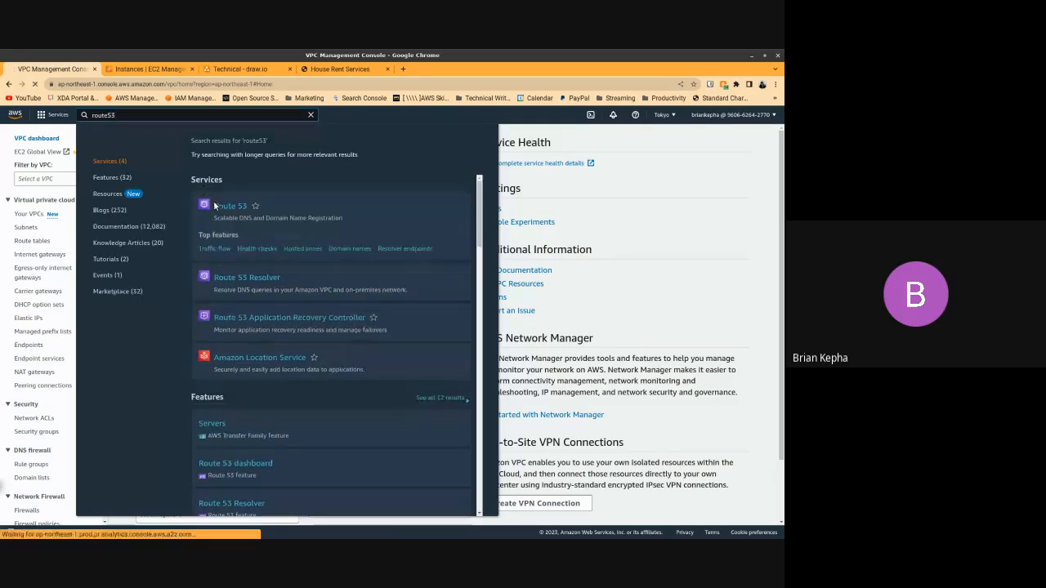
{"action": "left_click", "coordinate": [298, 248]}
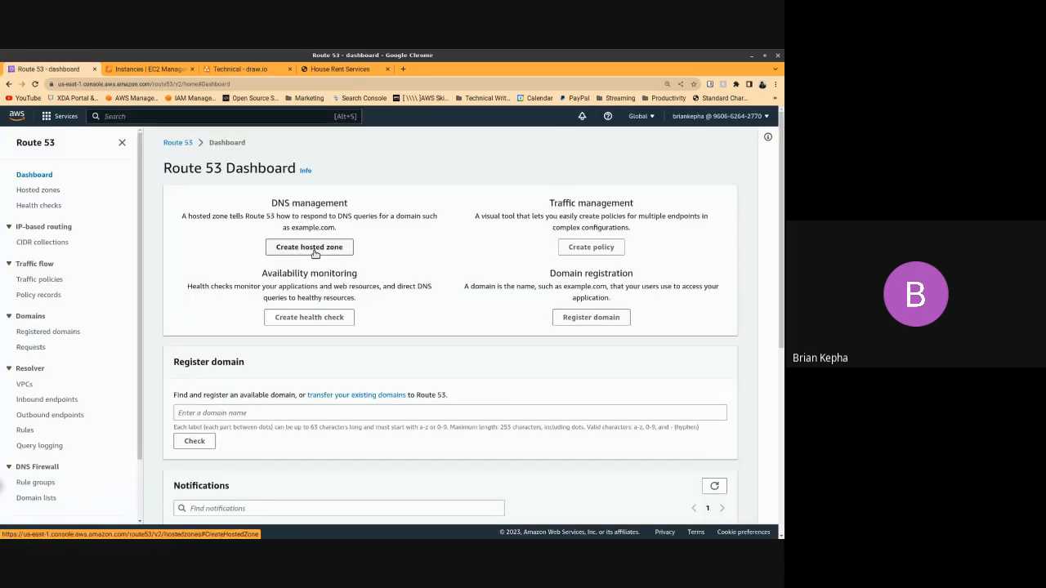
Create a public hosted zone named peterleeke.com with no description
{"action": "left_click", "coordinate": [315, 248]}
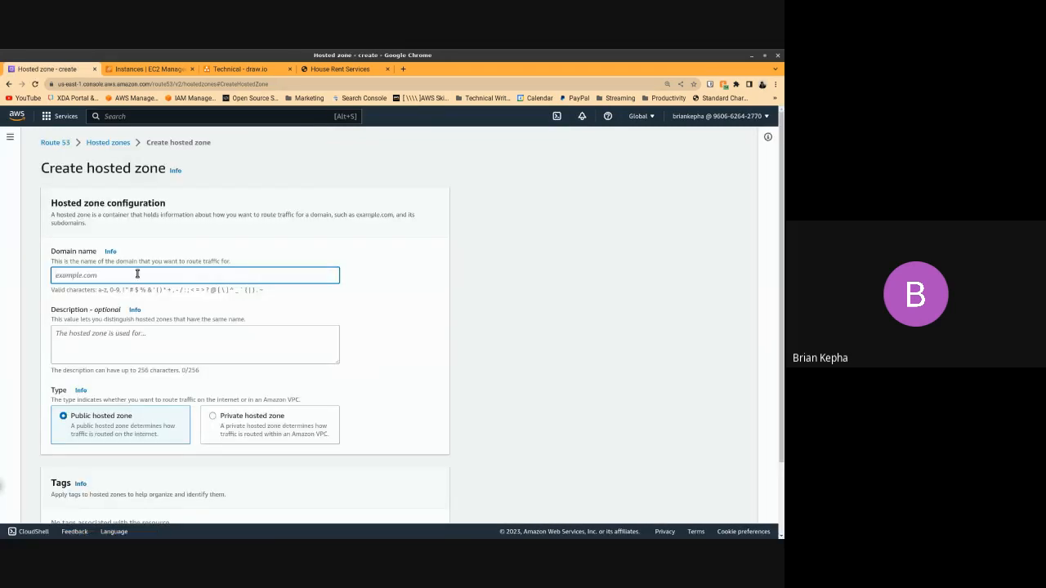
{"action": "type", "text": "launchpad"}
{"action": "key", "text": "BackSpace"}
{"action": "key", "text": "BackSpace"}
{"action": "key", "text": "BackSpace"}
{"action": "key", "text": "BackSpace"}
{"action": "key", "text": "BackSpace"}
{"action": "key", "text": "BackSpace"}
{"action": "key", "text": "BackSpace"}
{"action": "key", "text": "BackSpace"}
{"action": "type", "text": "peterleeke.com"}
{"action": "left_click", "coordinate": [166, 342]}
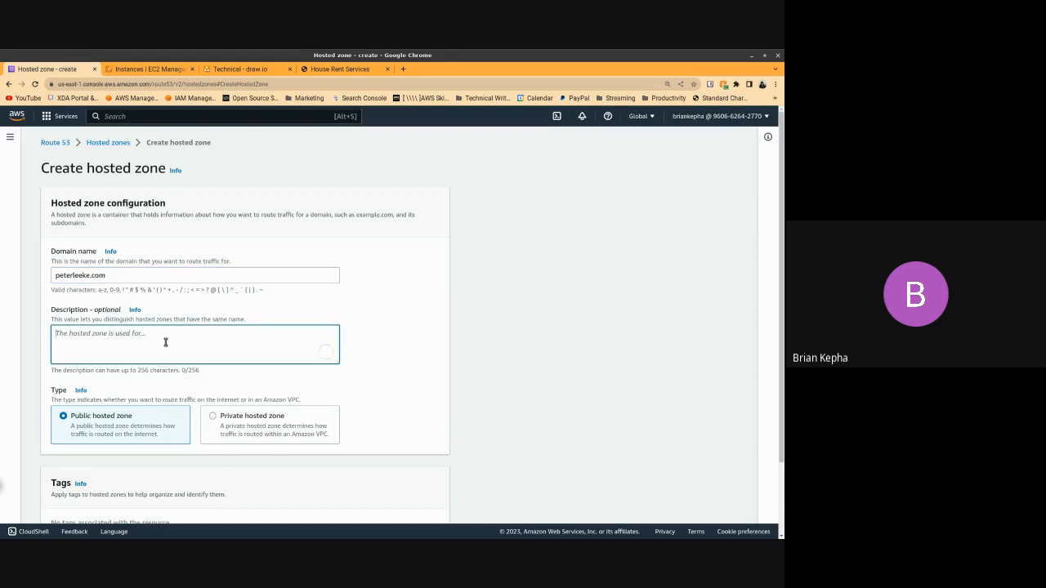
{"action": "scroll", "coordinate": [397, 324], "scroll_direction": "down", "scroll_amount": 2}
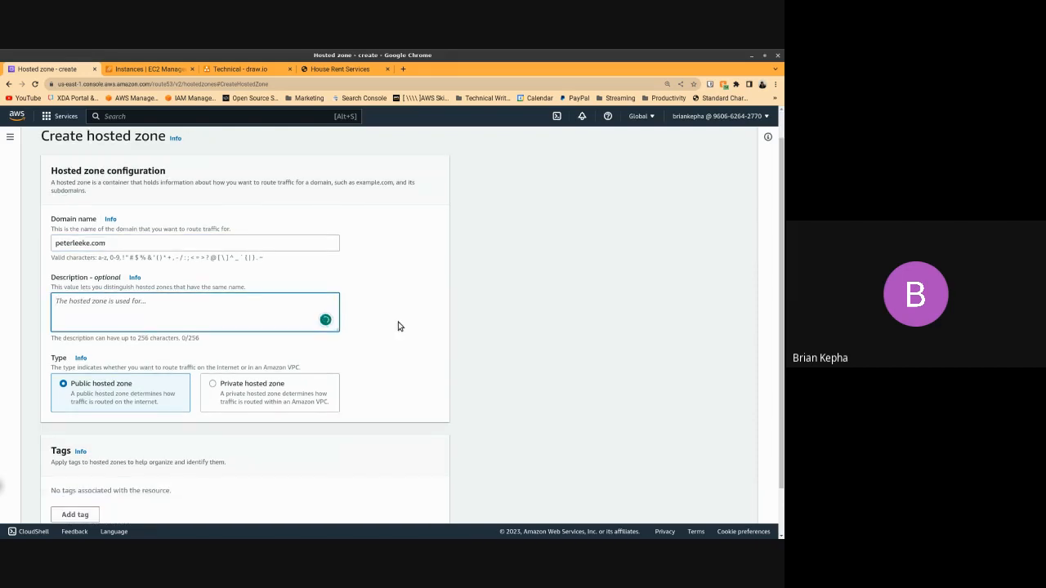
{"action": "left_click", "coordinate": [129, 240]}
{"action": "scroll", "coordinate": [224, 408], "scroll_direction": "down", "scroll_amount": 1}
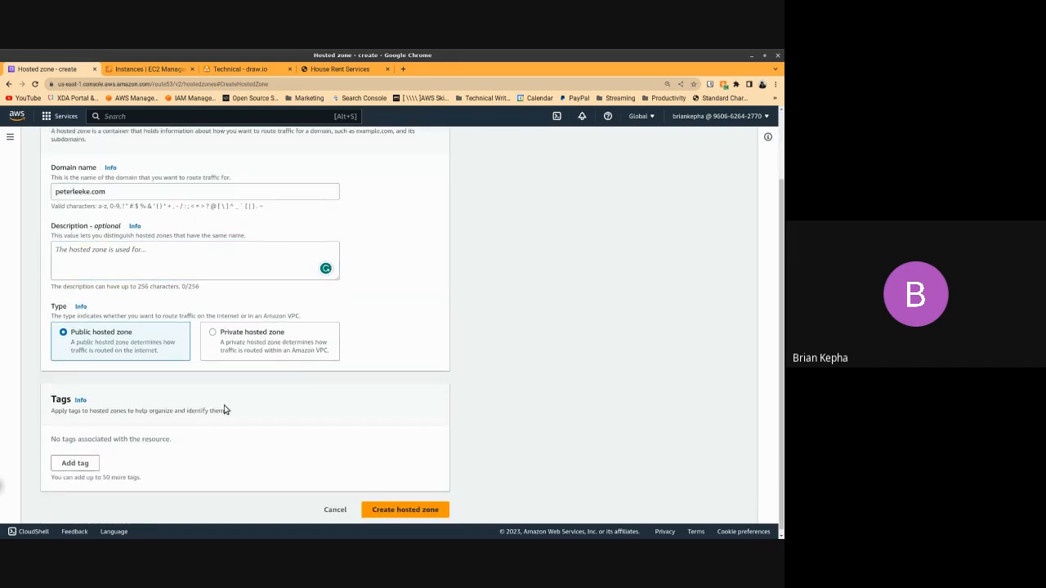
{"action": "left_click", "coordinate": [361, 505]}
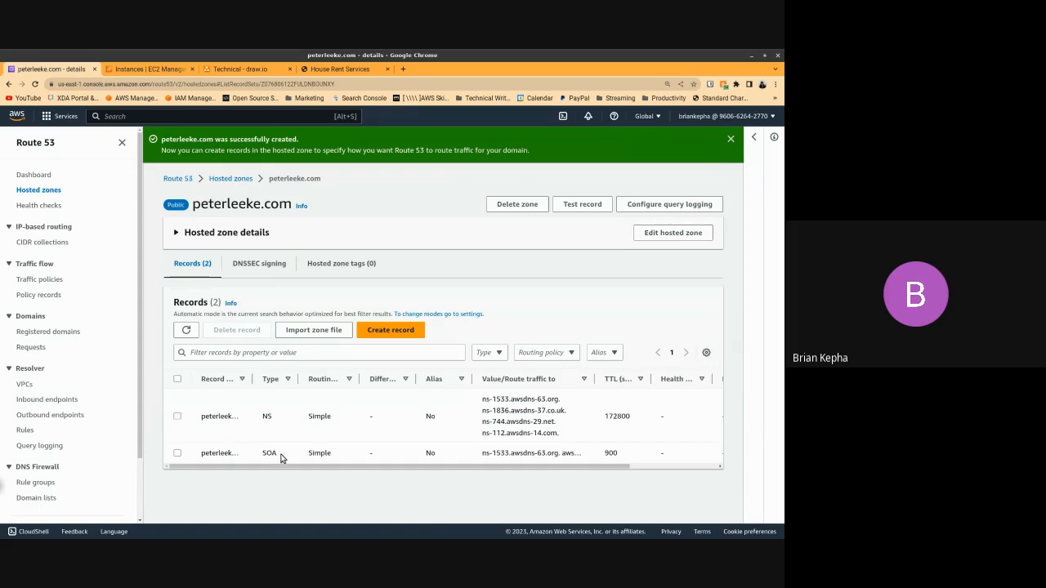
Start a new A record for peterleeke.com with an empty record name
{"action": "left_click", "coordinate": [414, 331]}
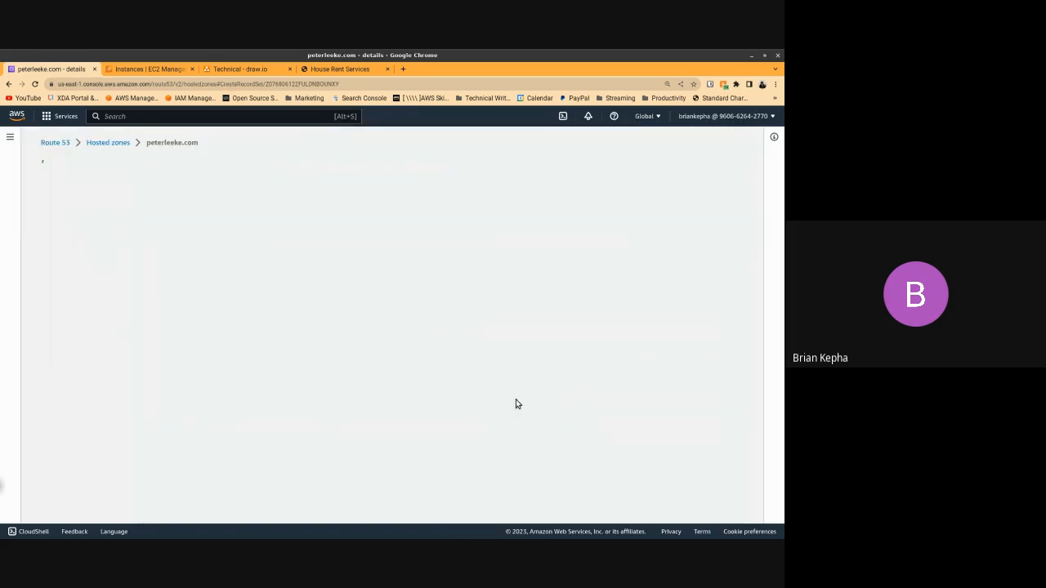
{"action": "left_click", "coordinate": [405, 272]}
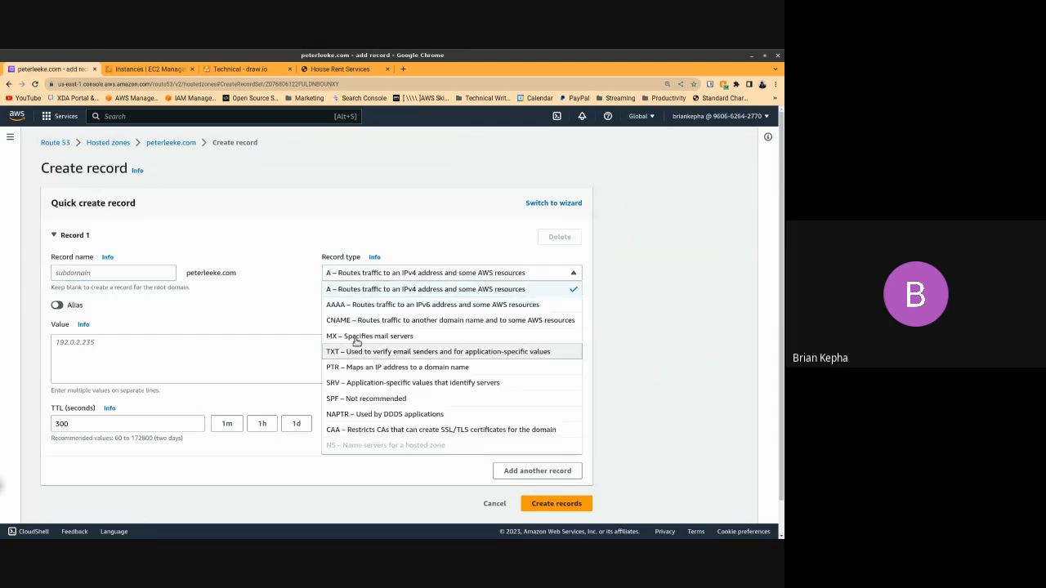
{"action": "left_click", "coordinate": [361, 293]}
{"action": "left_click", "coordinate": [130, 273]}
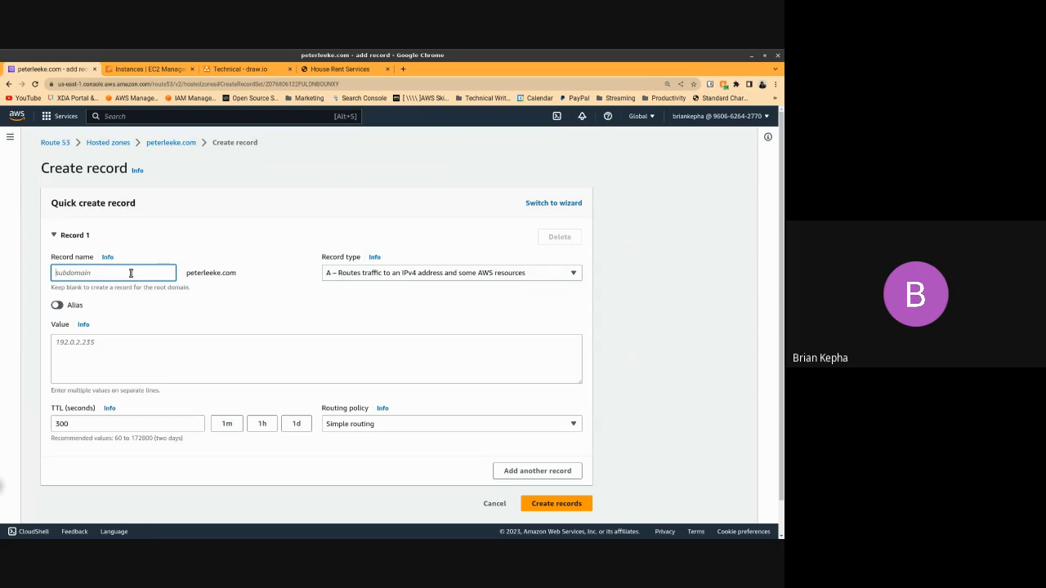
{"action": "left_click", "coordinate": [214, 311]}
{"action": "left_click", "coordinate": [201, 355]}
Copy the House Rent Services site address and return to the Create record form
{"action": "left_click", "coordinate": [159, 71]}
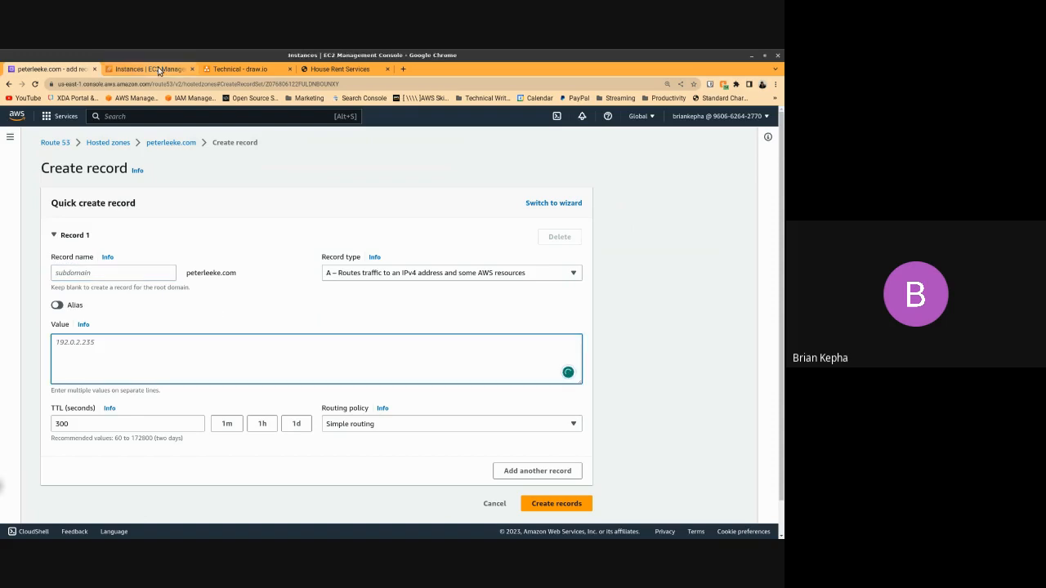
{"action": "left_click", "coordinate": [320, 75]}
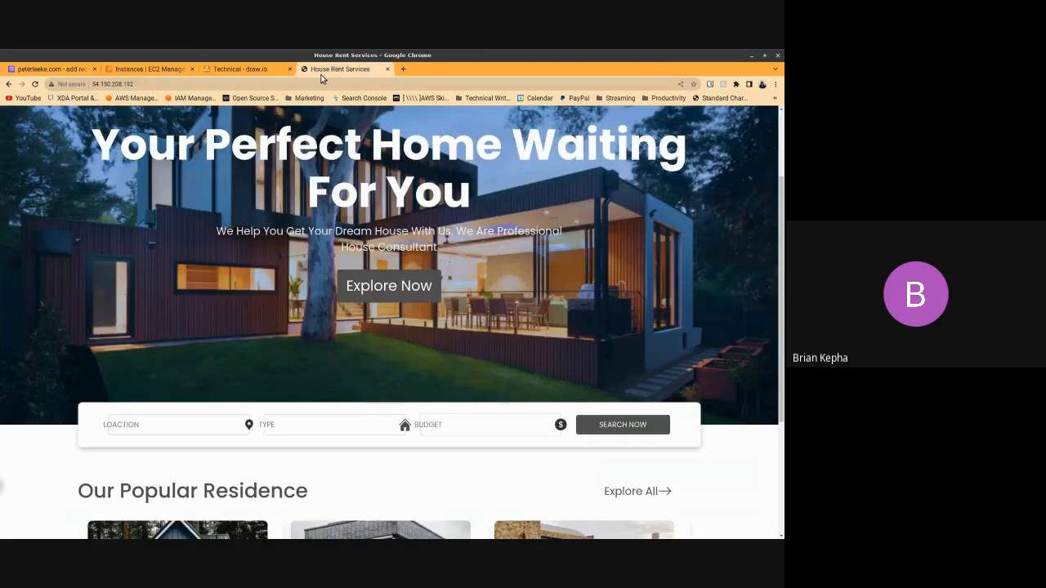
{"action": "left_click", "coordinate": [93, 87]}
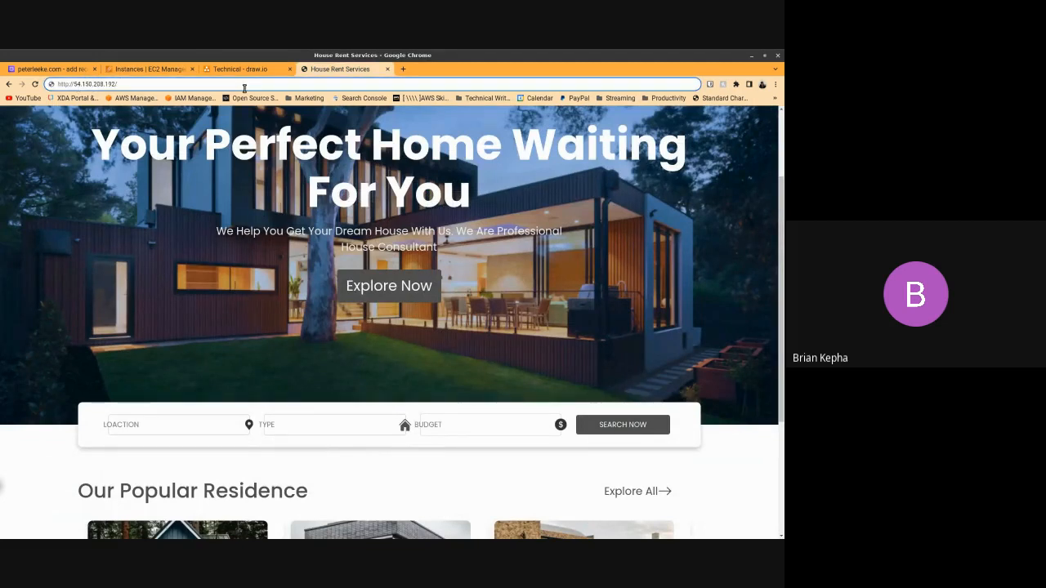
{"action": "left_click", "coordinate": [137, 84]}
{"action": "key", "text": "ctrl+c"}
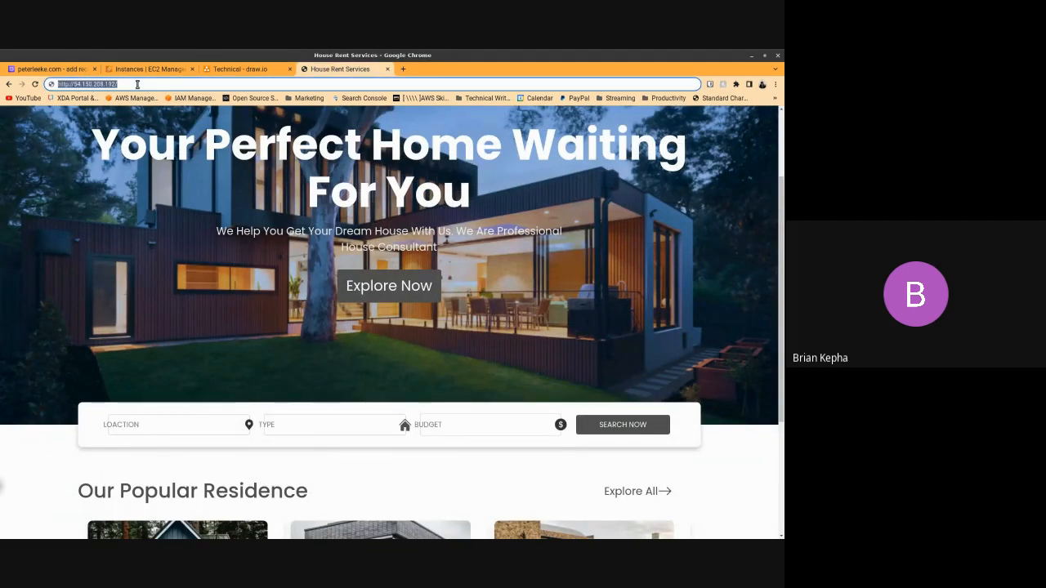
{"action": "left_click", "coordinate": [147, 69]}
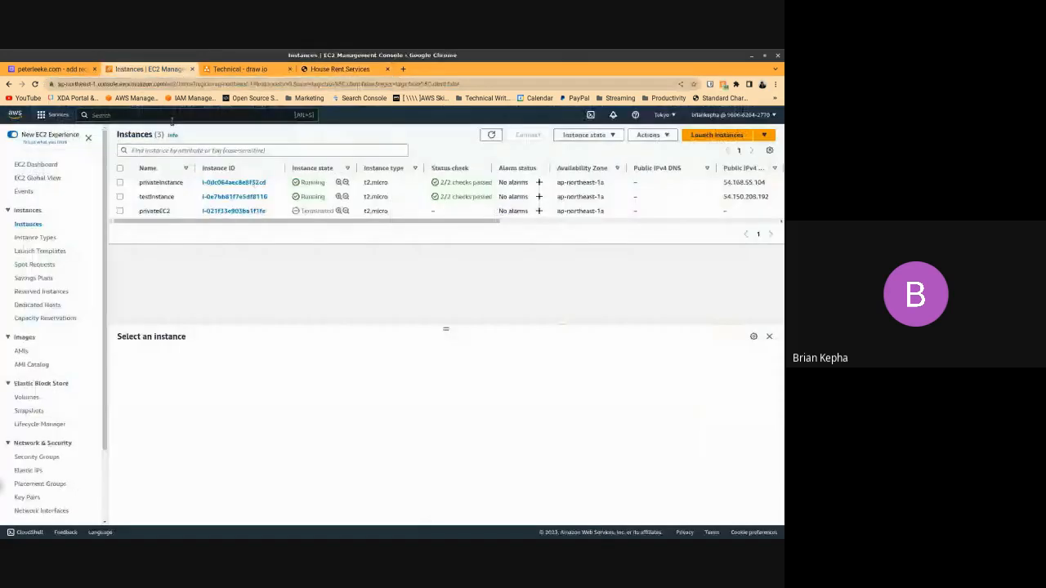
{"action": "left_click", "coordinate": [62, 69]}
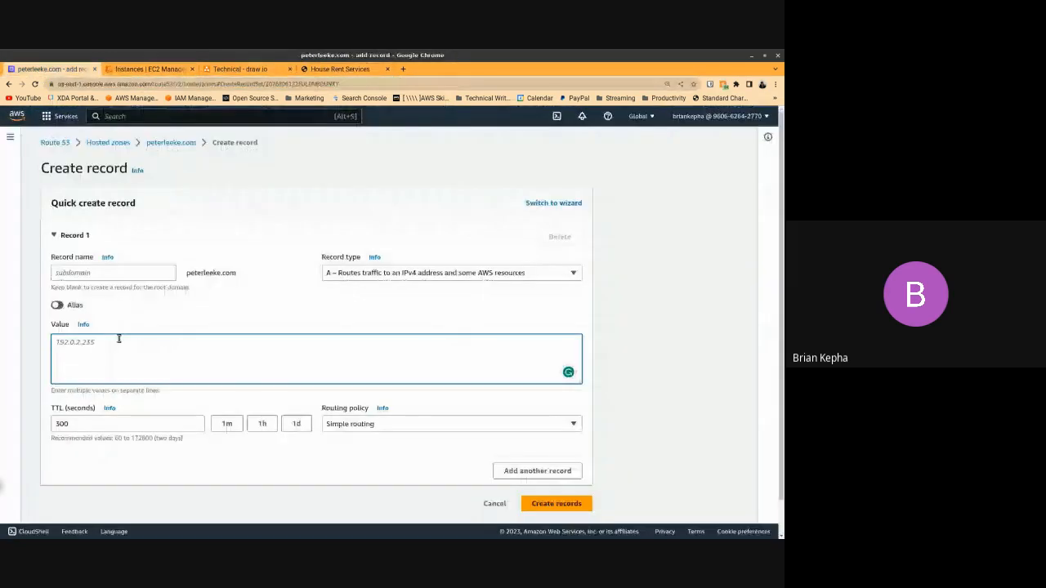
Paste the site address into Value and trim it to 54.150.208.192, keeping TTL 300
{"action": "key", "text": "ctrl+v"}
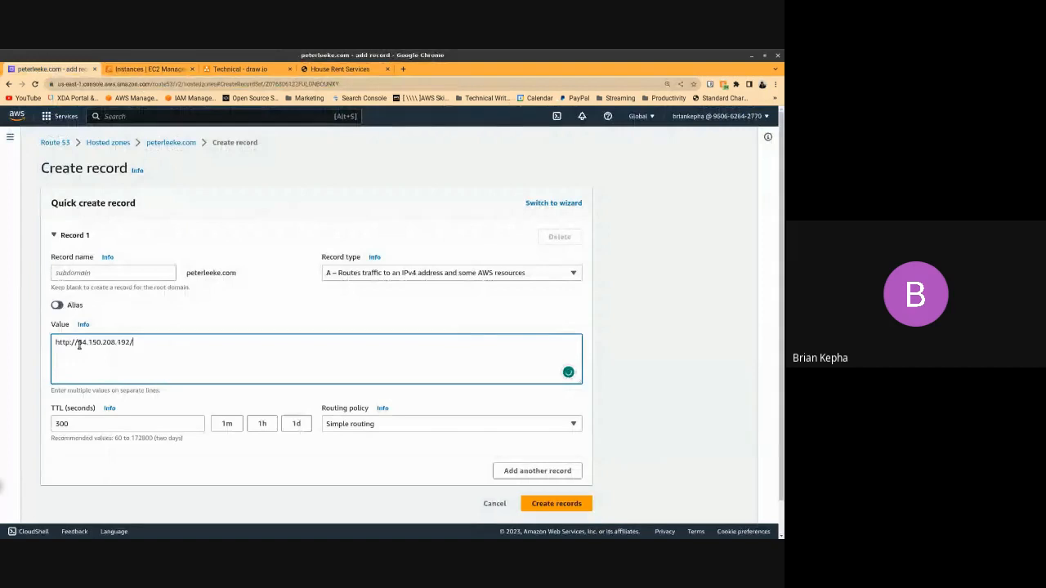
{"action": "left_click", "coordinate": [79, 345]}
{"action": "key", "text": "BackSpace"}
{"action": "key", "text": "BackSpace"}
{"action": "key", "text": "BackSpace"}
{"action": "key", "text": "BackSpace"}
{"action": "key", "text": "BackSpace"}
{"action": "key", "text": "BackSpace"}
{"action": "key", "text": "BackSpace"}
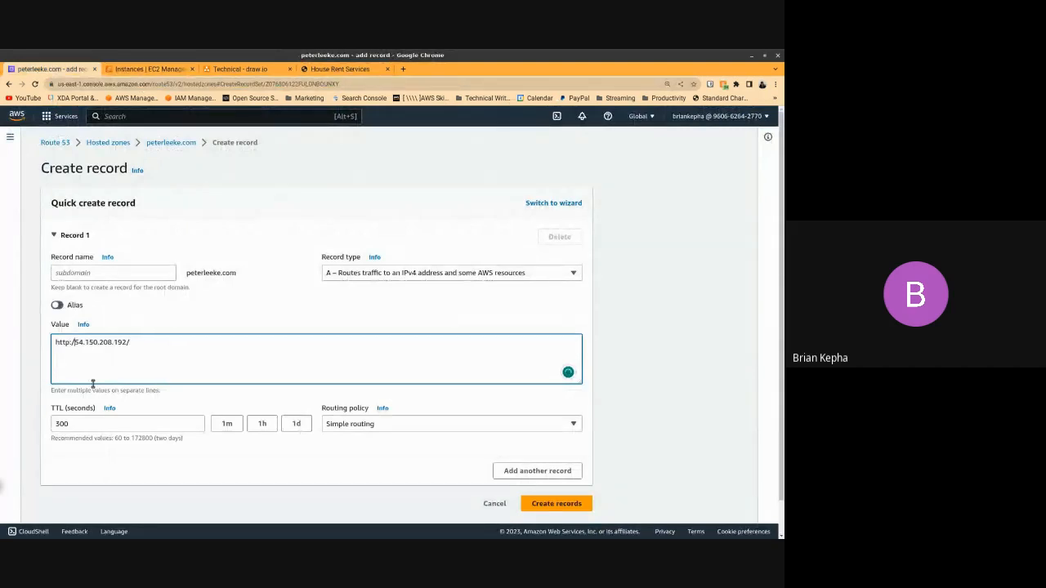
{"action": "left_click", "coordinate": [118, 342]}
{"action": "key", "text": "BackSpace"}
{"action": "key", "text": "BackSpace"}
{"action": "type", "text": "2"}
{"action": "scroll", "coordinate": [205, 381], "scroll_direction": "down", "scroll_amount": 1}
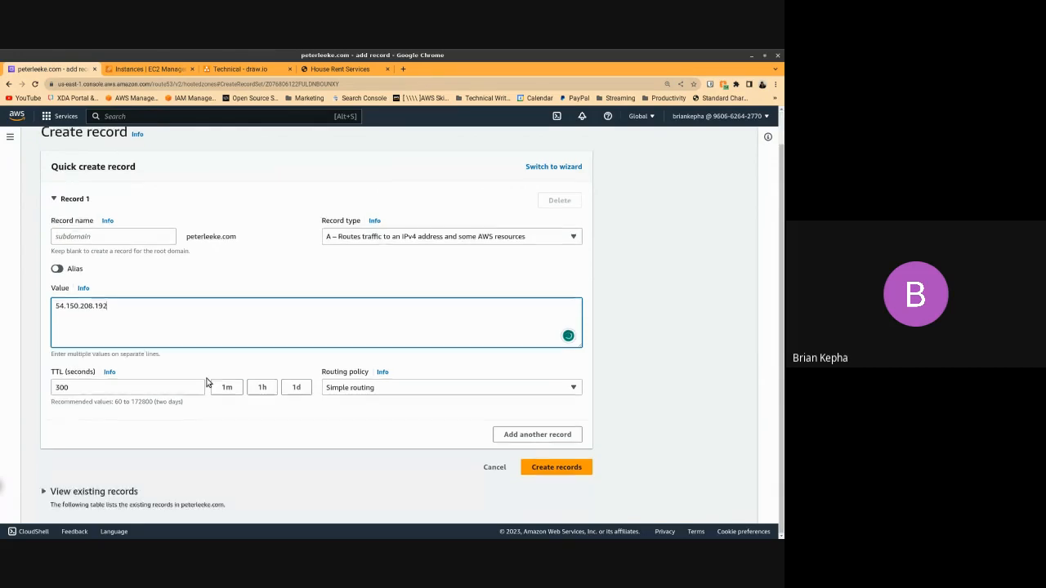
{"action": "left_click", "coordinate": [101, 387]}
{"action": "left_click", "coordinate": [361, 308]}
{"action": "left_click", "coordinate": [494, 262]}
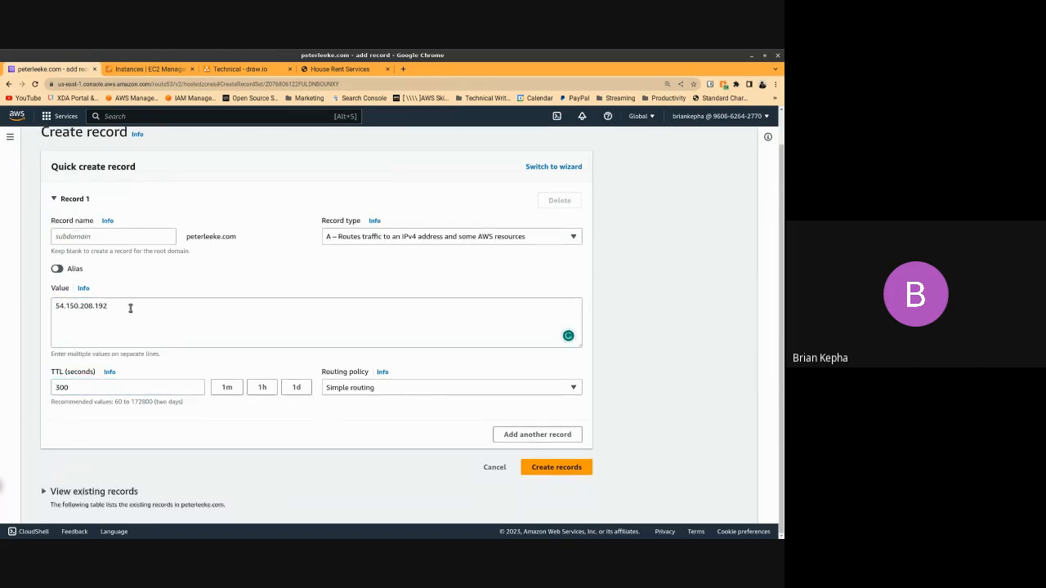
Set the record name to '*' and create the wildcard A record
{"action": "left_click", "coordinate": [91, 235]}
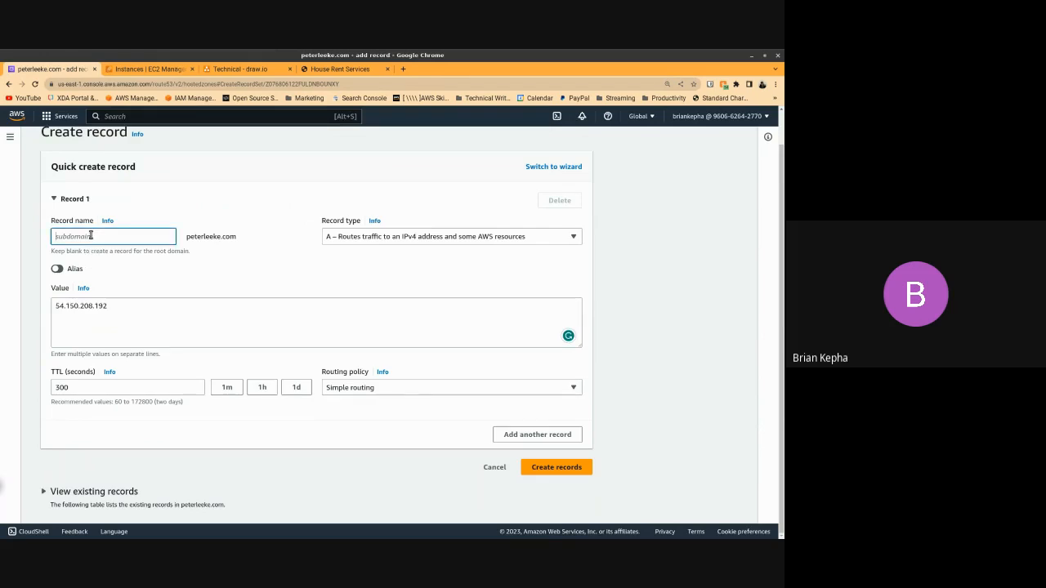
{"action": "type", "text": "*"}
{"action": "left_click", "coordinate": [237, 266]}
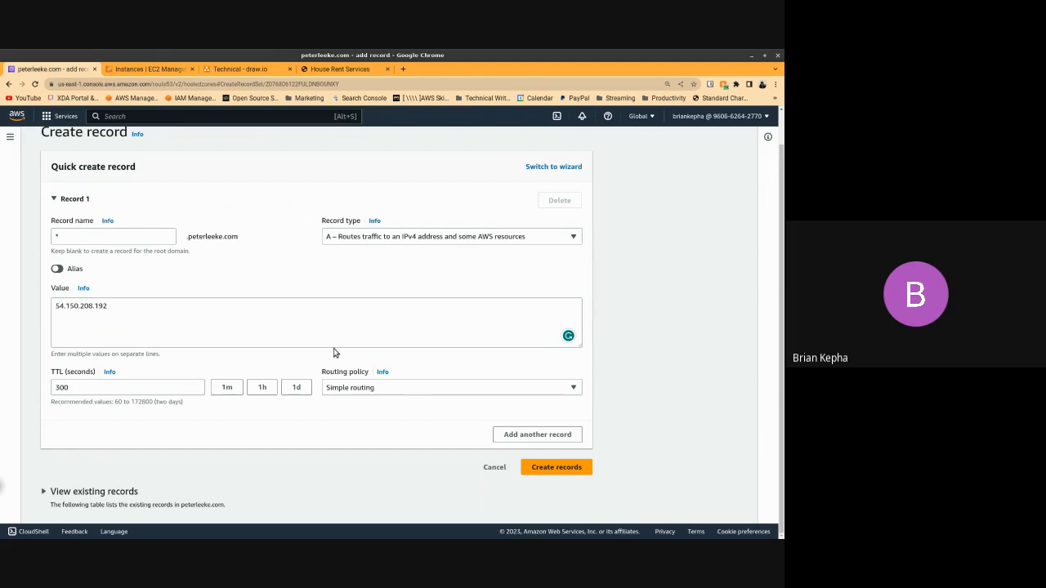
{"action": "left_click", "coordinate": [560, 467]}
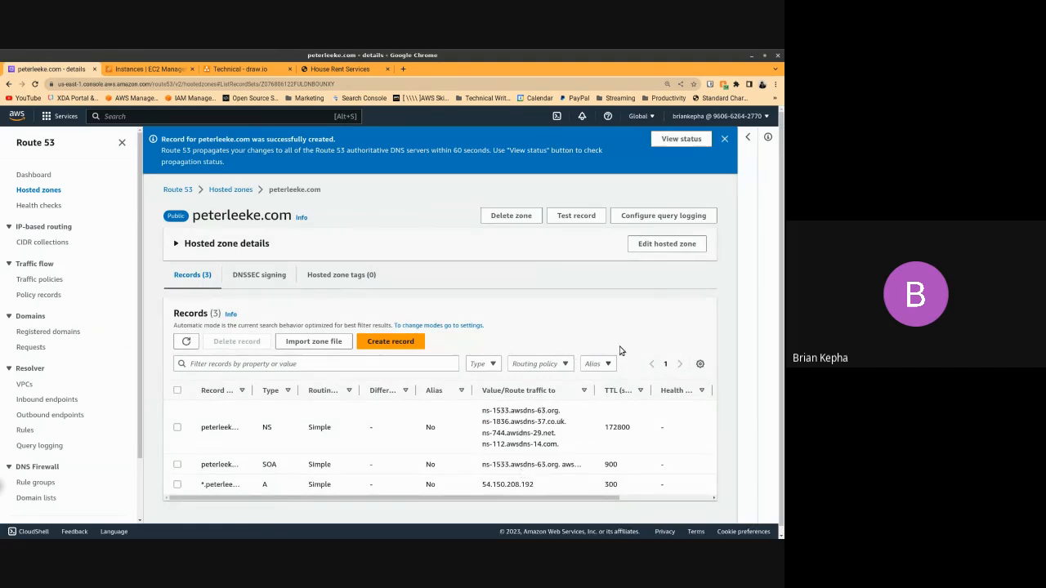
View the four nameservers in peterleeke.com's NS record details, then open a new tab
{"action": "left_click", "coordinate": [660, 247]}
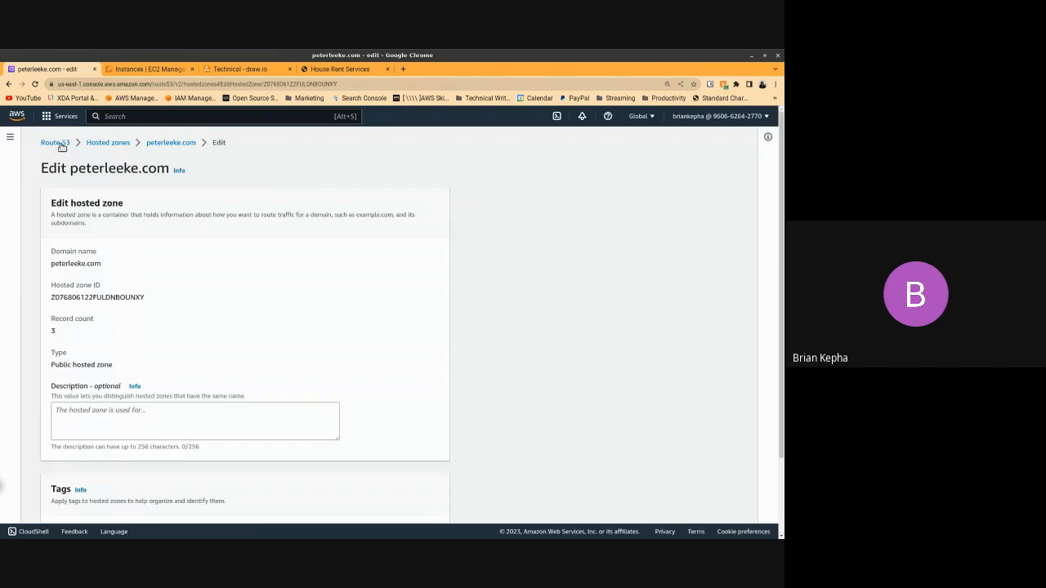
{"action": "left_click", "coordinate": [10, 85]}
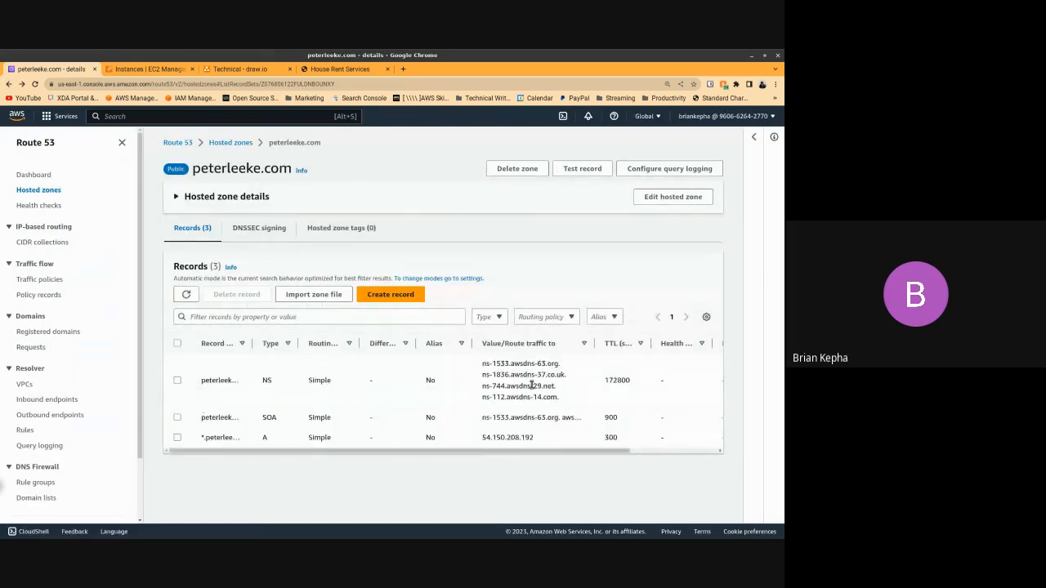
{"action": "left_click", "coordinate": [177, 381]}
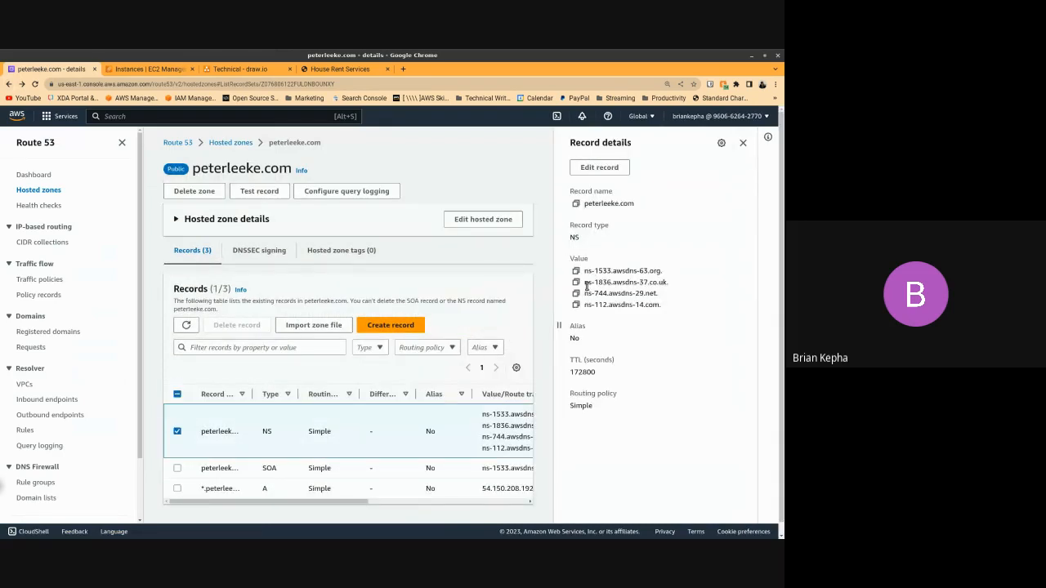
{"action": "triple_click", "coordinate": [612, 273]}
{"action": "left_click", "coordinate": [598, 289]}
{"action": "left_click", "coordinate": [403, 69]}
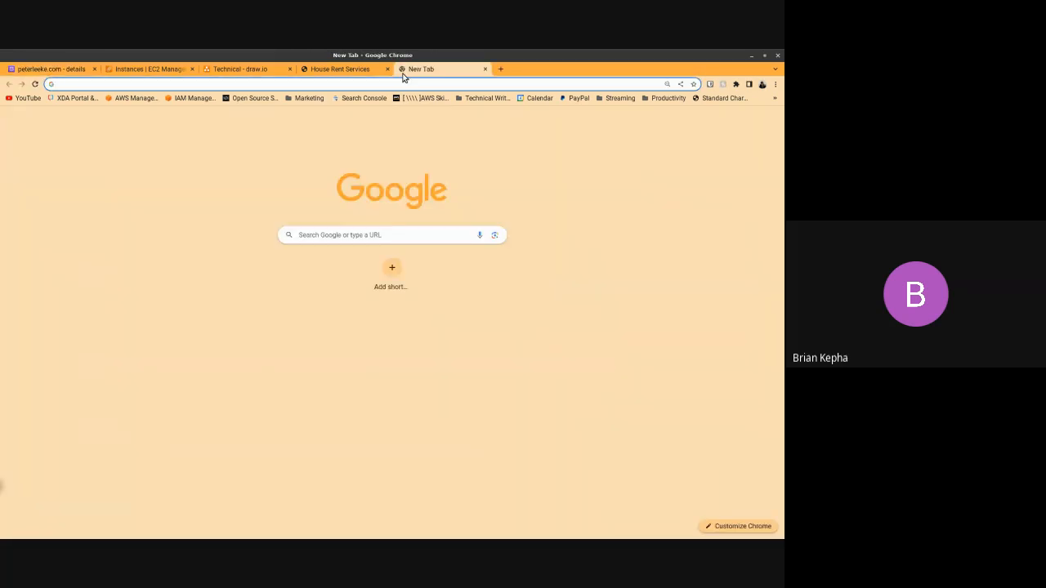
Go to namecheap.com and submit the sign-in form with the saved credentials
{"action": "type", "text": "name"}
{"action": "key", "text": "Return"}
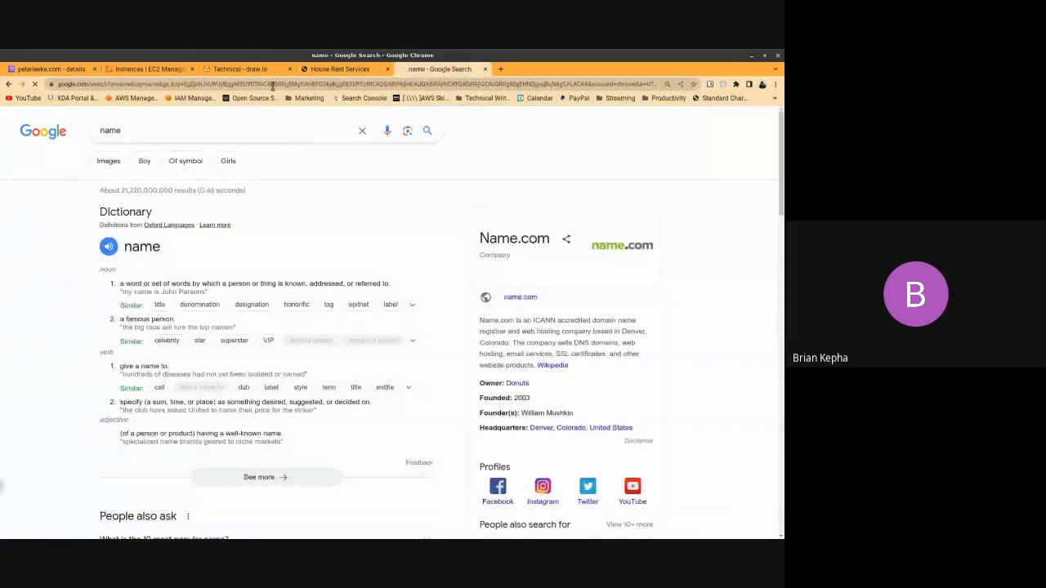
{"action": "left_click", "coordinate": [272, 86]}
{"action": "type", "text": "namec"}
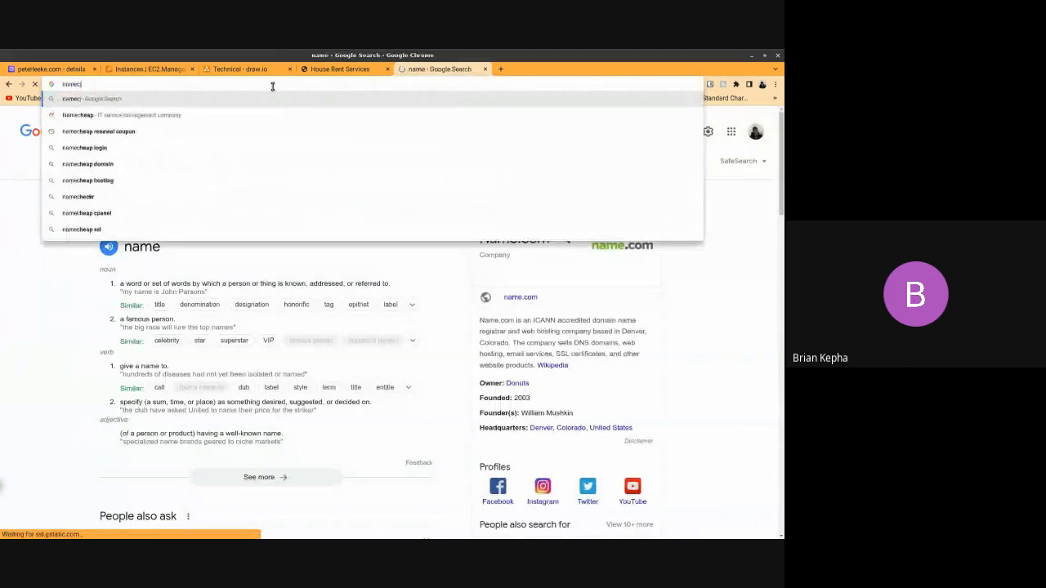
{"action": "type", "text": "heap"}
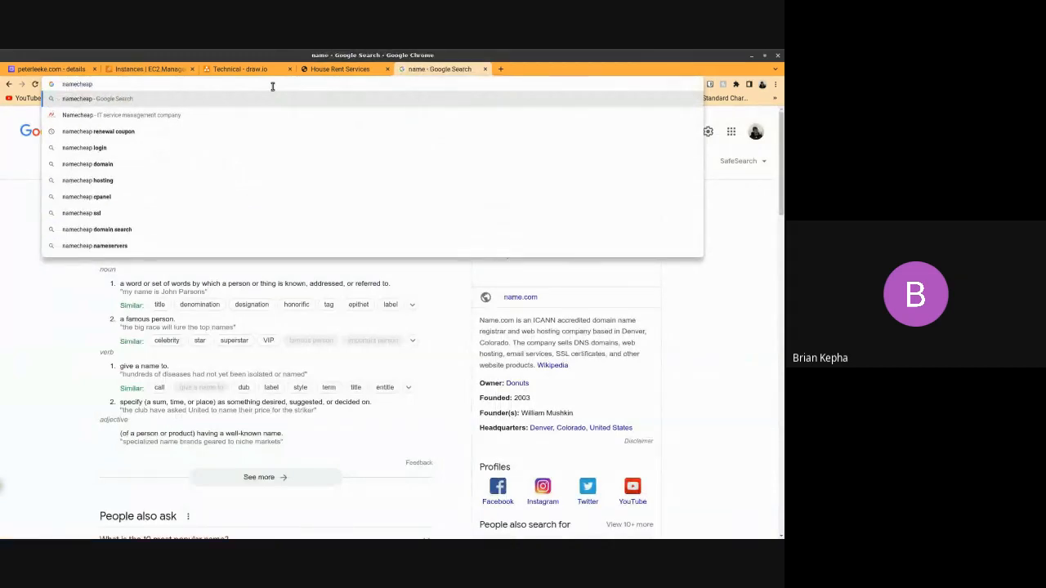
{"action": "type", "text": ".com"}
{"action": "key", "text": "Return"}
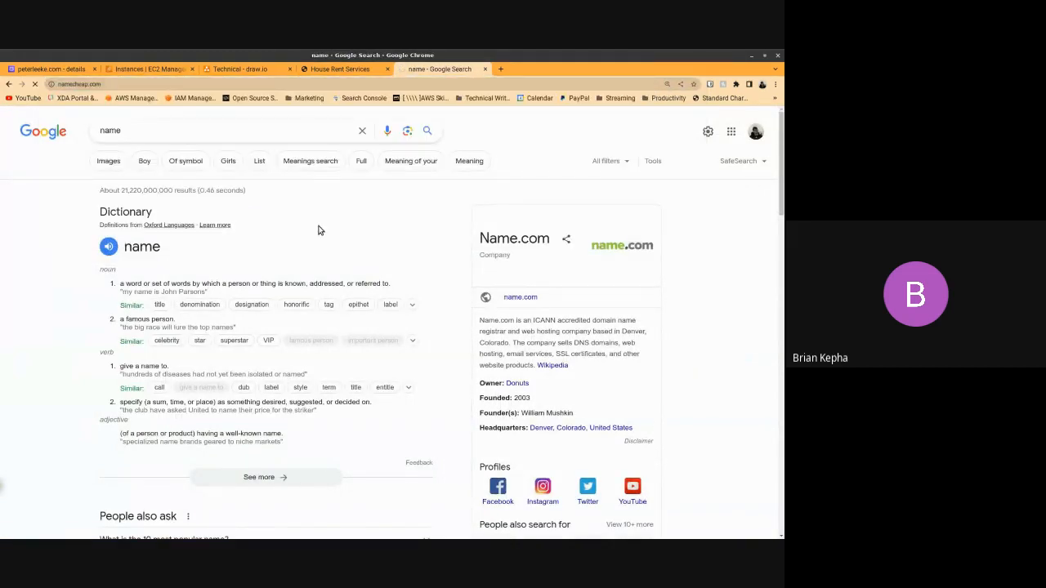
{"action": "left_click", "coordinate": [358, 69]}
{"action": "left_click", "coordinate": [476, 69]}
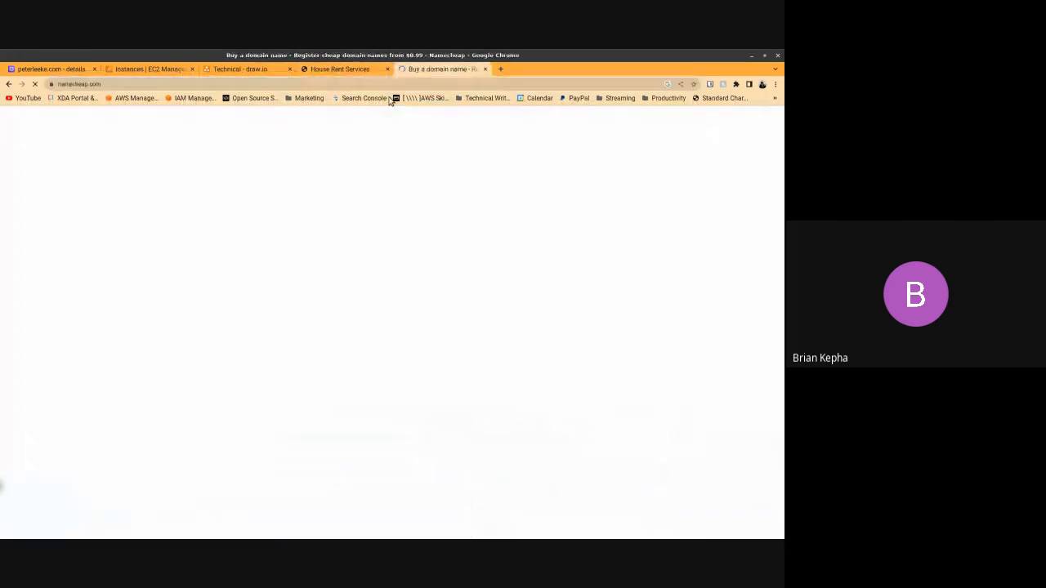
{"action": "left_click", "coordinate": [155, 114]}
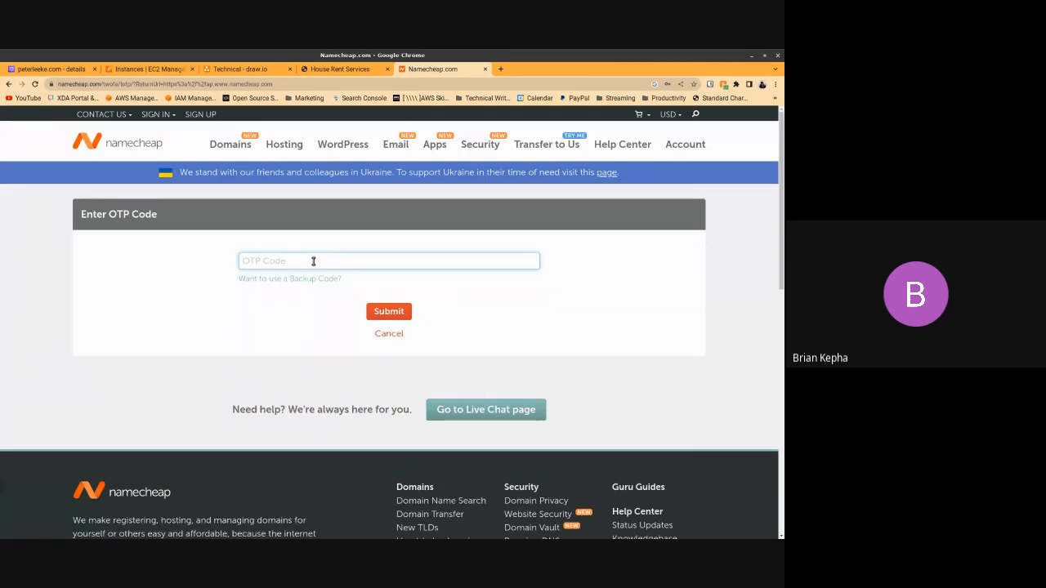
Enter the one-time verification code, browse Expiring/Expired products, then open the Domain List
{"action": "key", "text": "Return"}
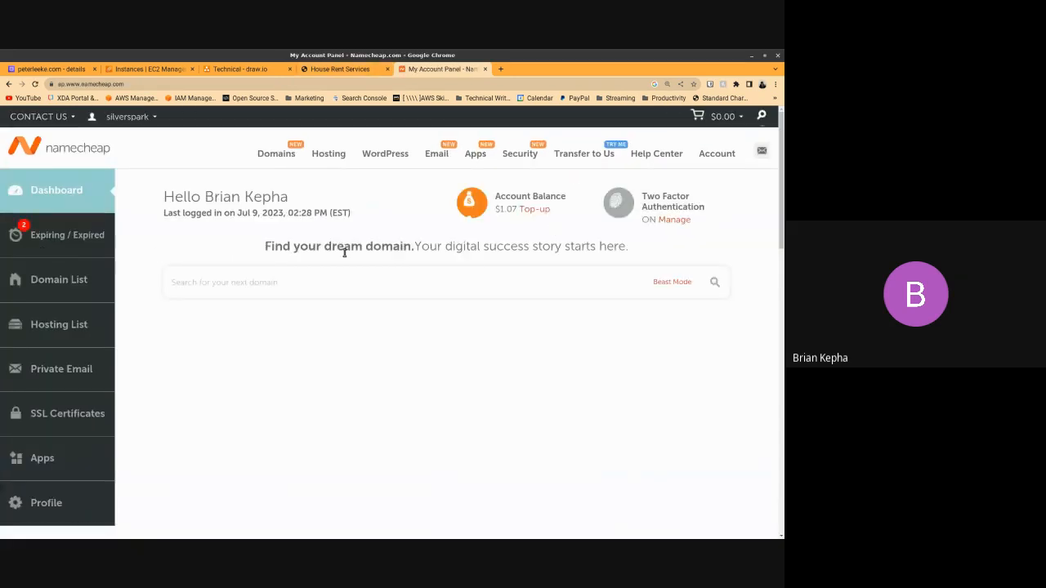
{"action": "scroll", "coordinate": [117, 241], "scroll_direction": "down", "scroll_amount": 1}
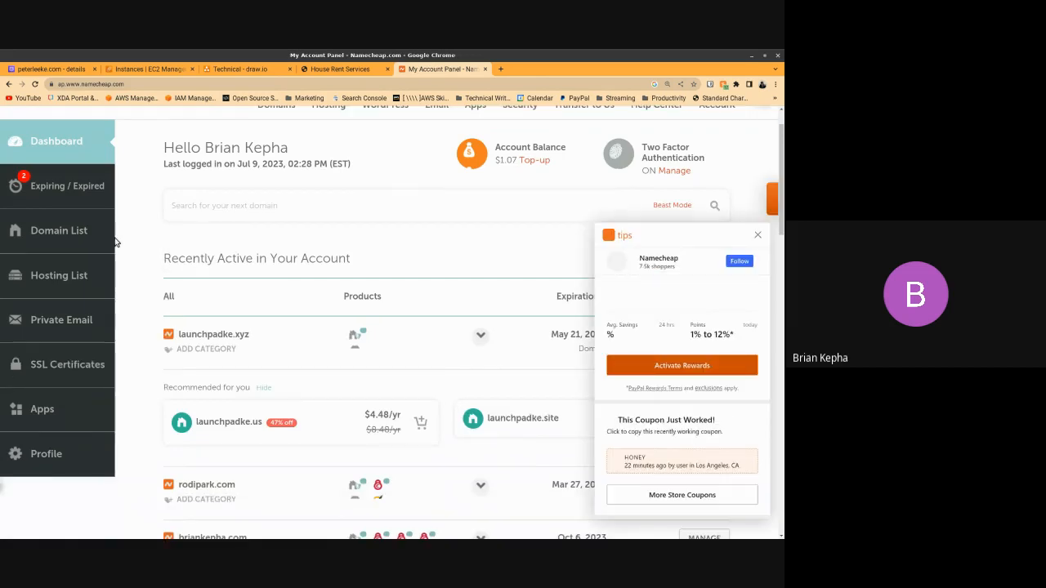
{"action": "left_click", "coordinate": [57, 182]}
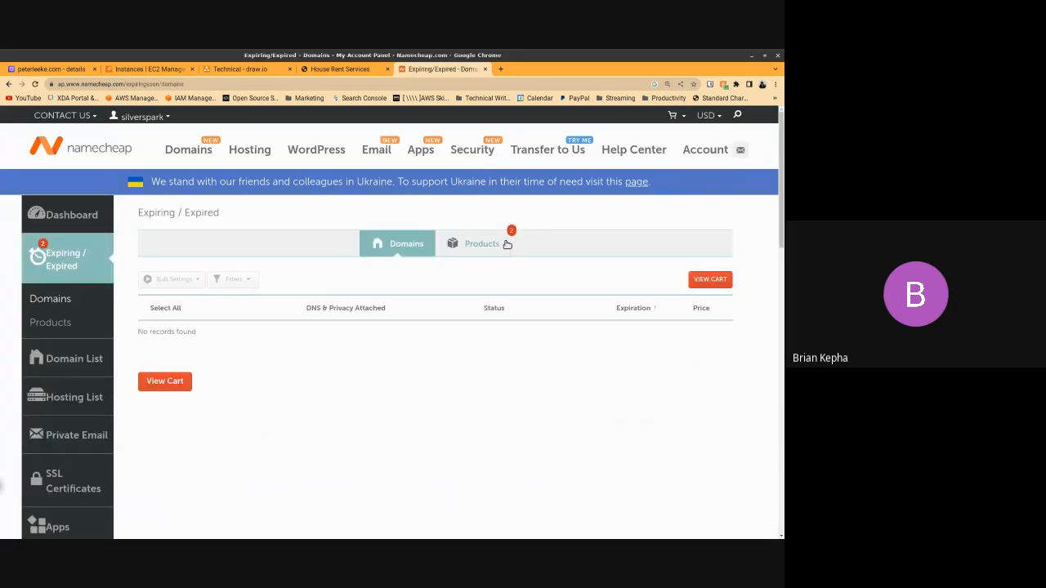
{"action": "left_click", "coordinate": [506, 244]}
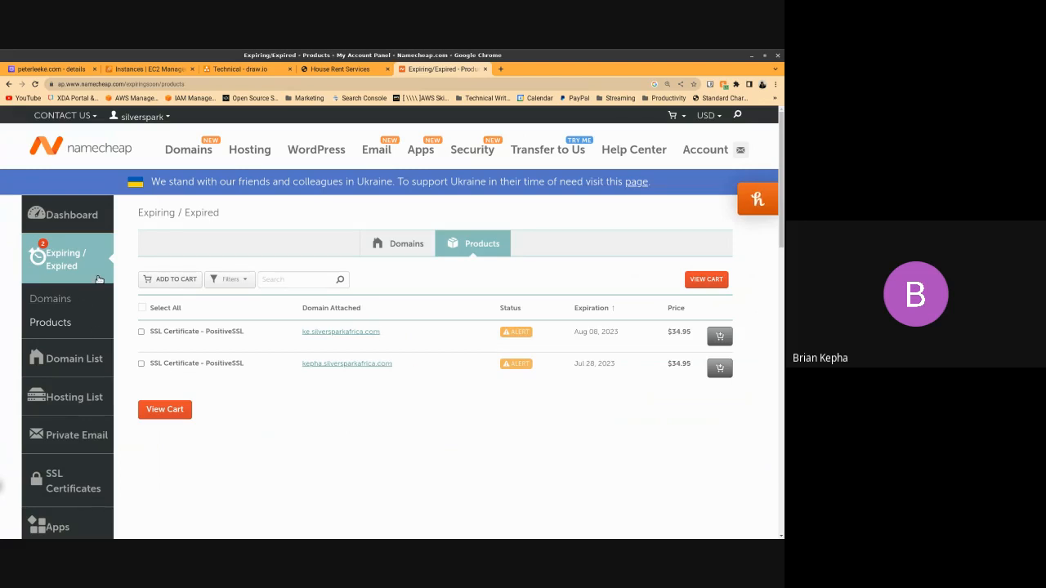
{"action": "scroll", "coordinate": [89, 372], "scroll_direction": "down", "scroll_amount": 2}
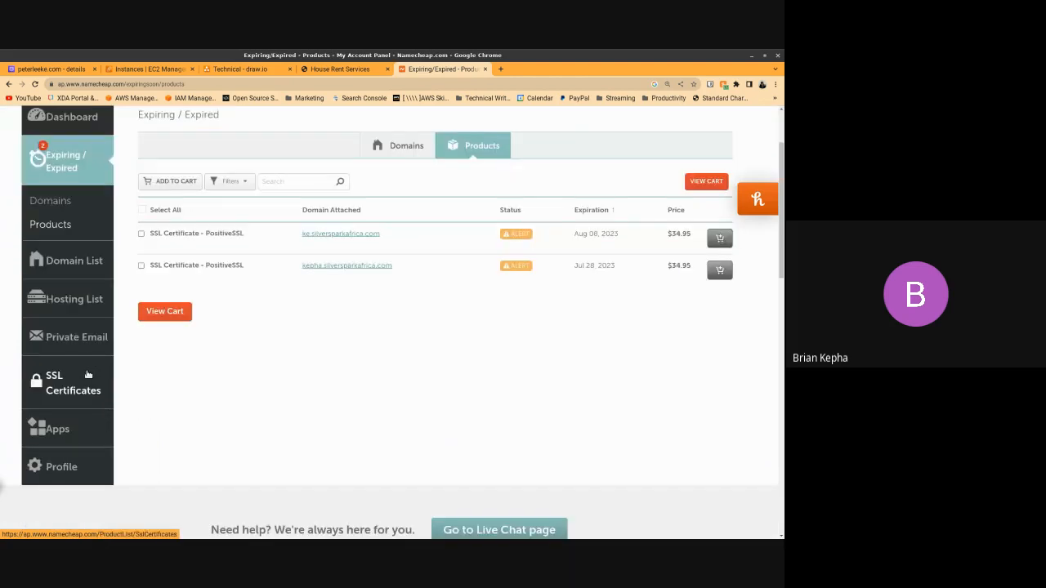
{"action": "left_click", "coordinate": [73, 259]}
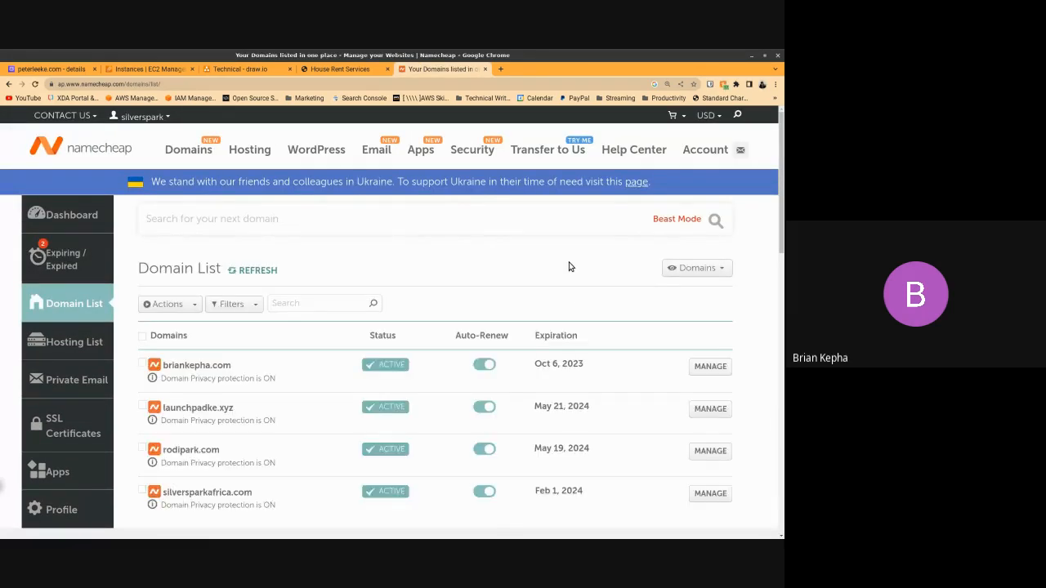
Open launchpadke.xyz's management page, check its nameserver options, and start a new tab typing the domain
{"action": "scroll", "coordinate": [570, 270], "scroll_direction": "down", "scroll_amount": 3}
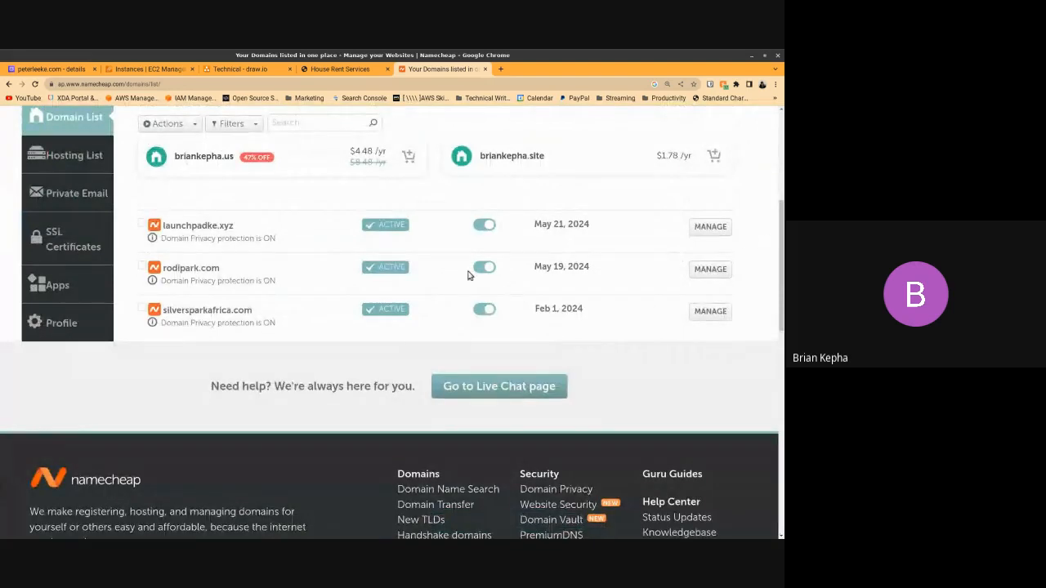
{"action": "left_click", "coordinate": [709, 227]}
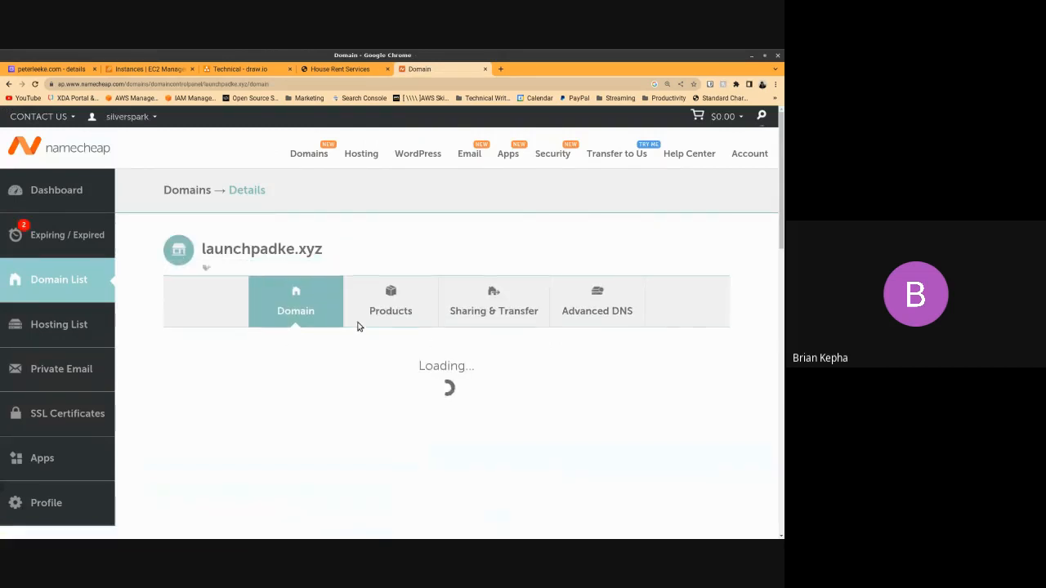
{"action": "scroll", "coordinate": [474, 282], "scroll_direction": "down", "scroll_amount": 3}
{"action": "scroll", "coordinate": [472, 285], "scroll_direction": "down", "scroll_amount": 5}
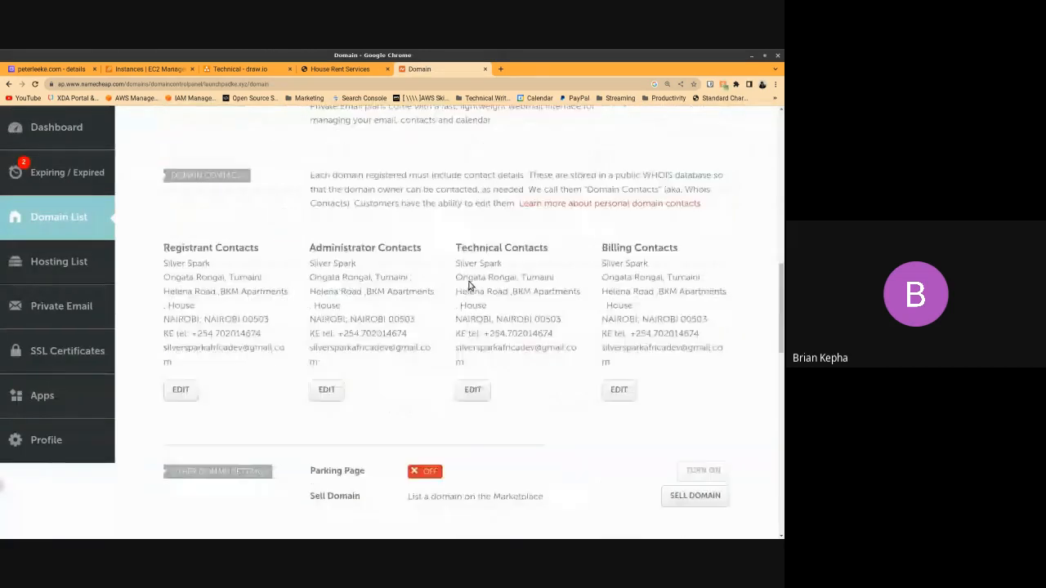
{"action": "scroll", "coordinate": [468, 285], "scroll_direction": "up", "scroll_amount": 5}
{"action": "left_click", "coordinate": [380, 301]}
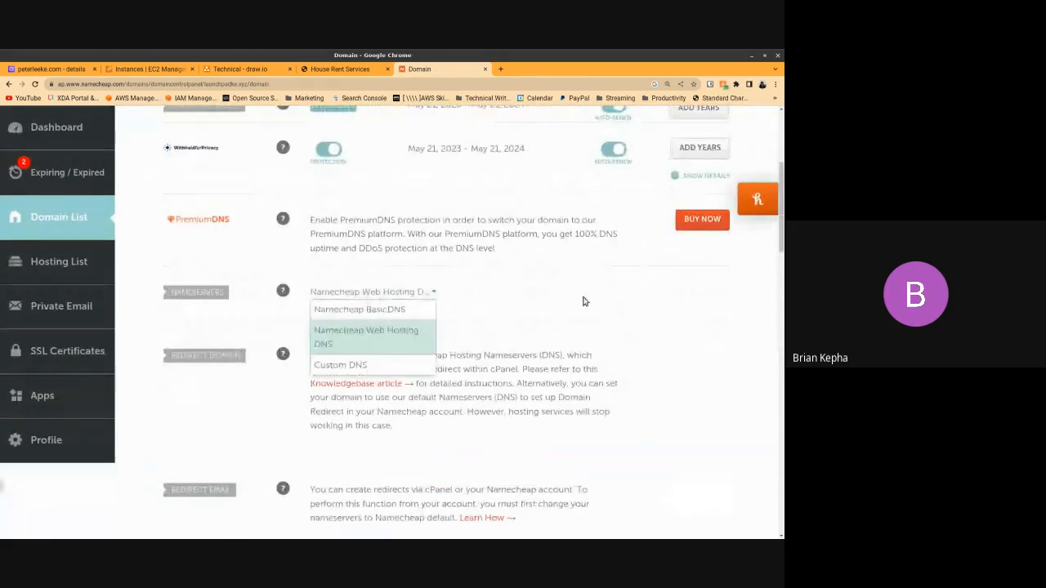
{"action": "left_click", "coordinate": [584, 301]}
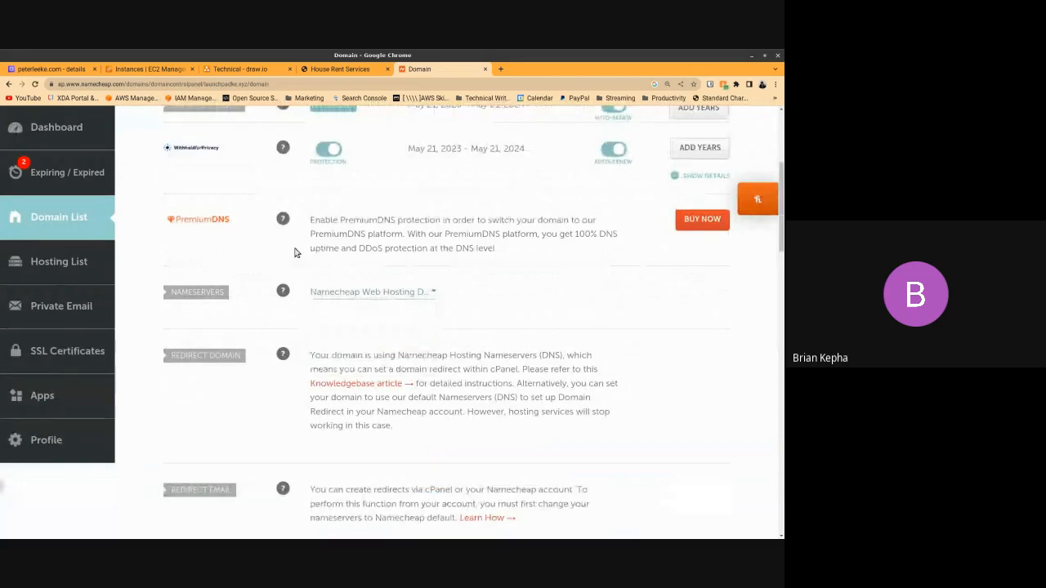
{"action": "left_click", "coordinate": [500, 69]}
{"action": "type", "text": "liunchpa"}
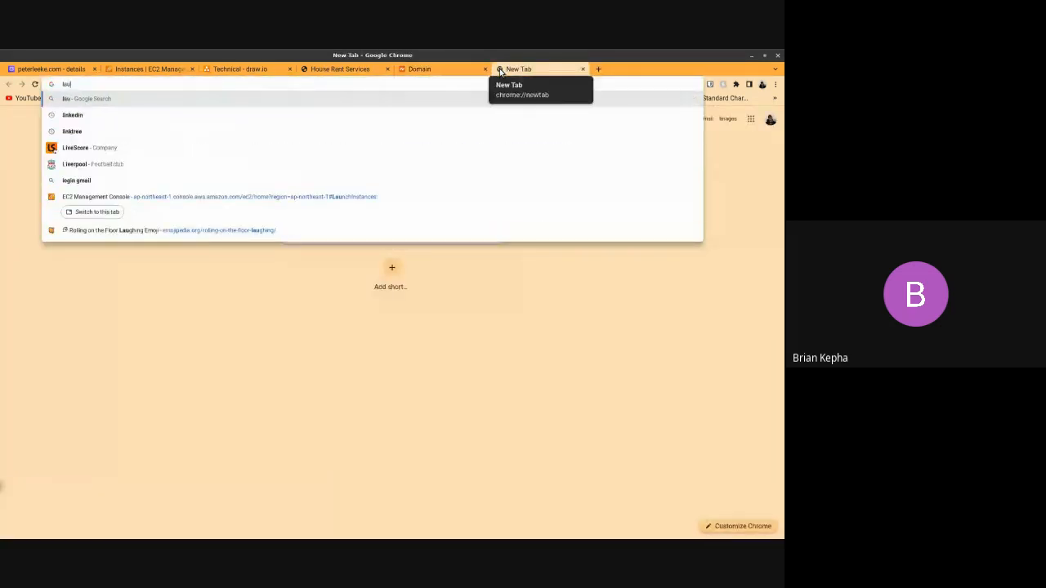
{"action": "type", "text": "d"}
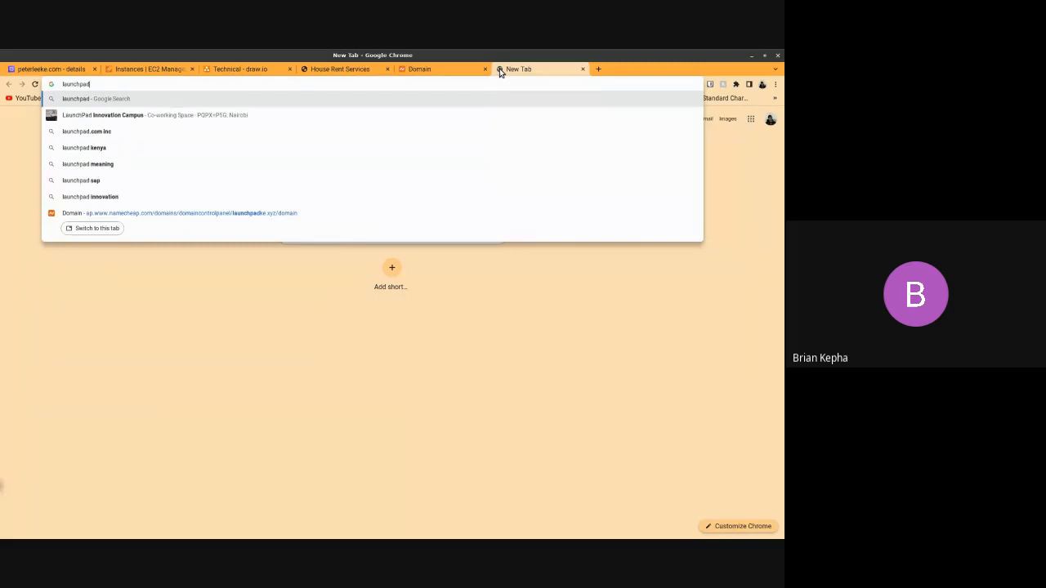
{"action": "type", "text": "ke.xyz"}
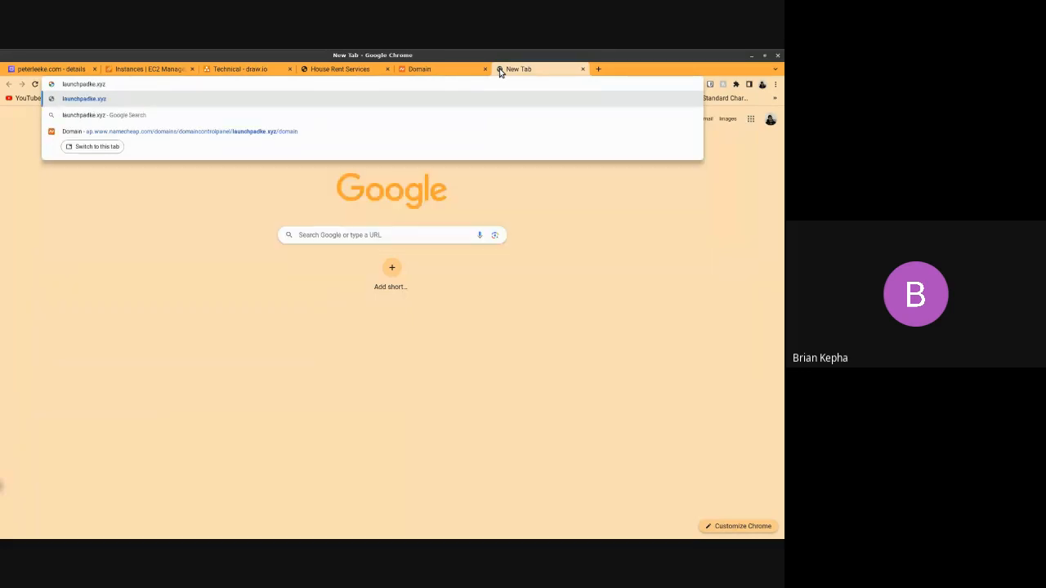
Load launchpadke.xyz's ad-filled parked page, close it, and return to Namecheap's launchpadke.xyz details
{"action": "key", "text": "Return"}
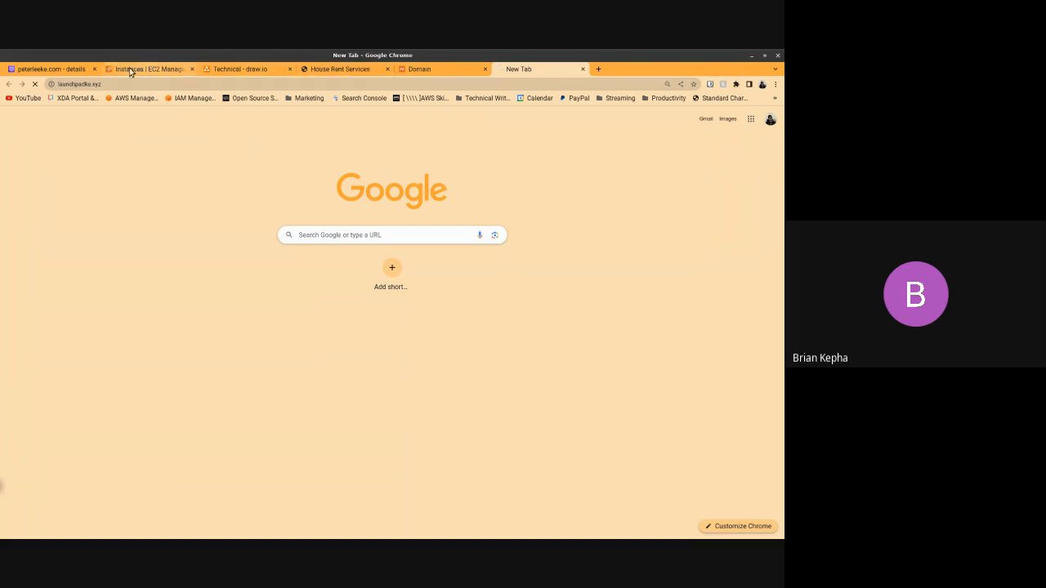
{"action": "left_click", "coordinate": [418, 70]}
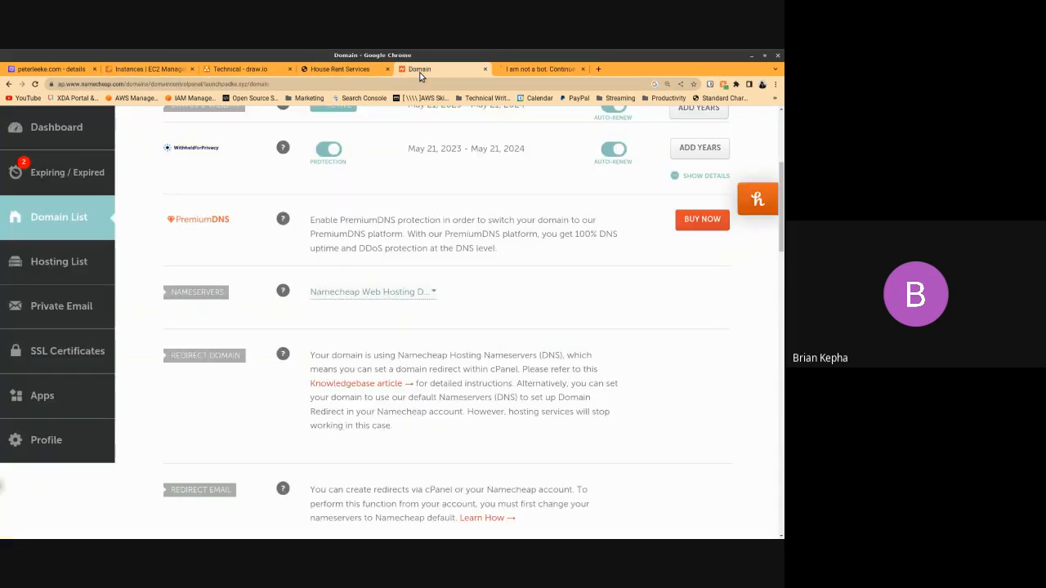
{"action": "scroll", "coordinate": [385, 298], "scroll_direction": "up", "scroll_amount": 5}
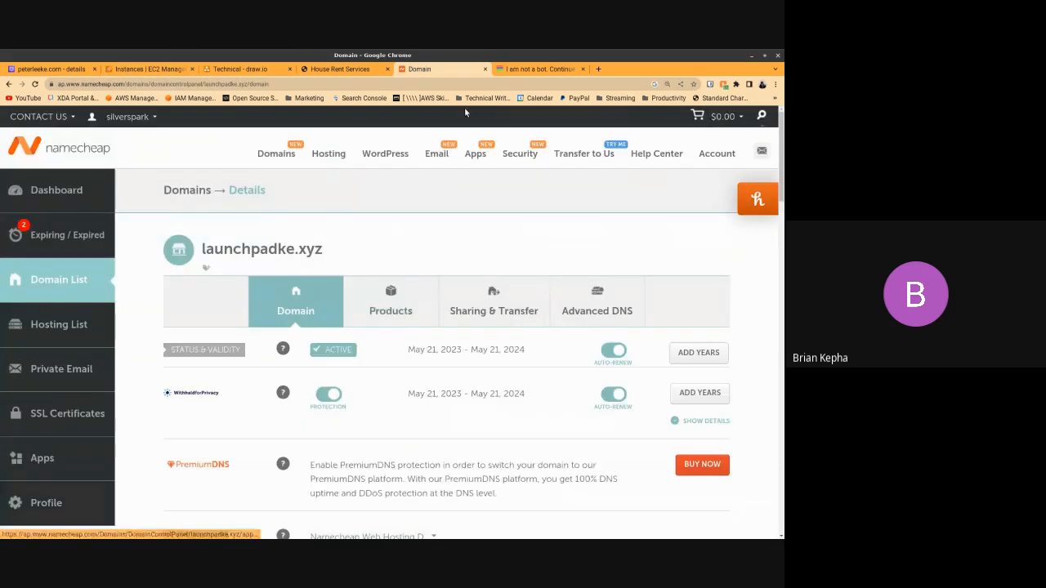
{"action": "left_click", "coordinate": [527, 70]}
{"action": "left_click", "coordinate": [272, 171]}
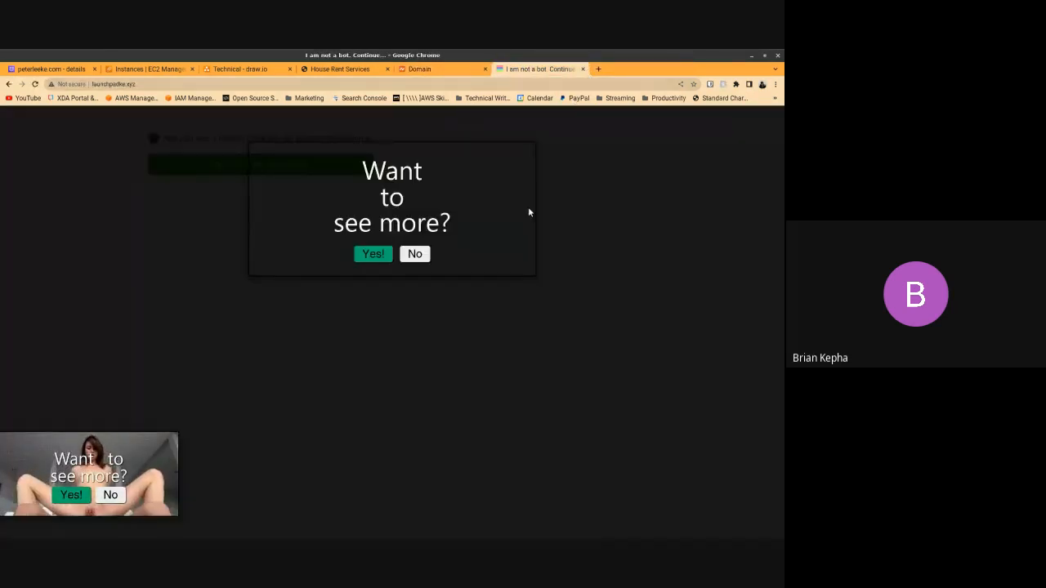
{"action": "left_click", "coordinate": [583, 68]}
{"action": "left_click", "coordinate": [49, 68]}
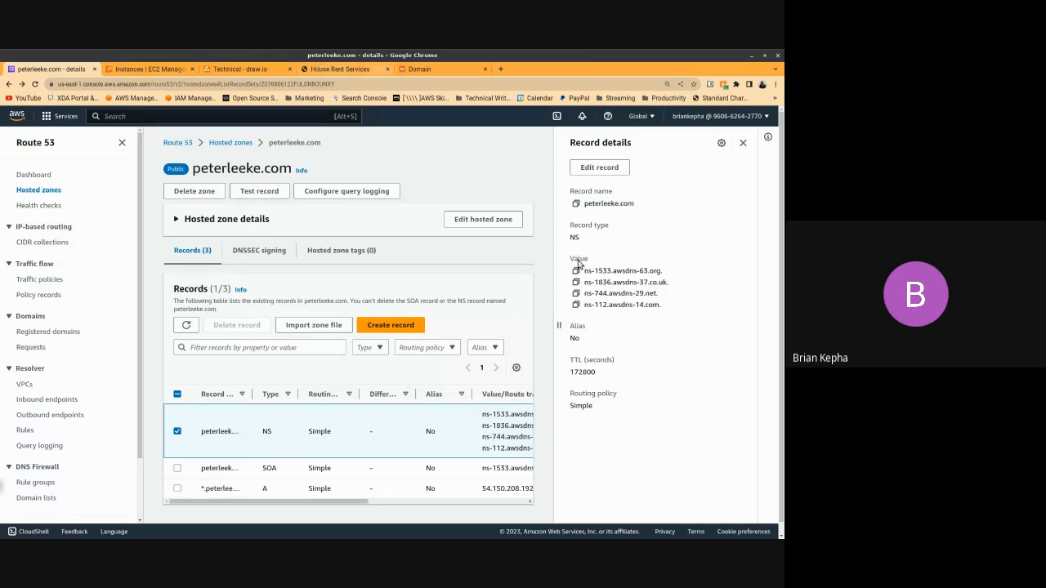
{"action": "left_click", "coordinate": [576, 272]}
{"action": "left_click", "coordinate": [425, 69]}
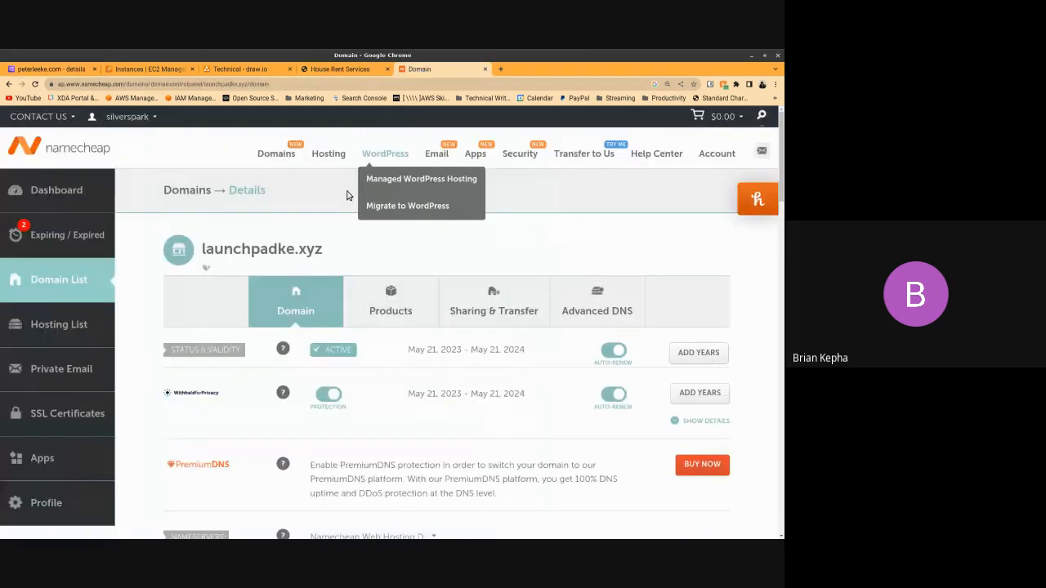
{"action": "scroll", "coordinate": [358, 327], "scroll_direction": "down", "scroll_amount": 3}
Switch launchpadke.xyz to Custom DNS and enter ns-1533.awsdns-63.org as the first nameserver
{"action": "left_click", "coordinate": [372, 340]}
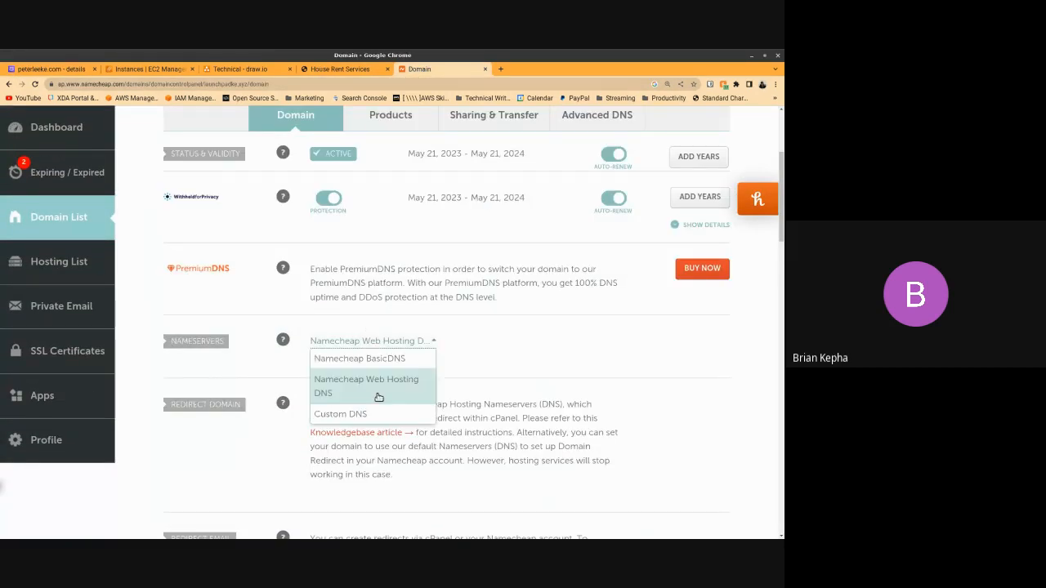
{"action": "left_click", "coordinate": [362, 419]}
{"action": "scroll", "coordinate": [398, 304], "scroll_direction": "down", "scroll_amount": 3}
{"action": "scroll", "coordinate": [332, 171], "scroll_direction": "up", "scroll_amount": 1}
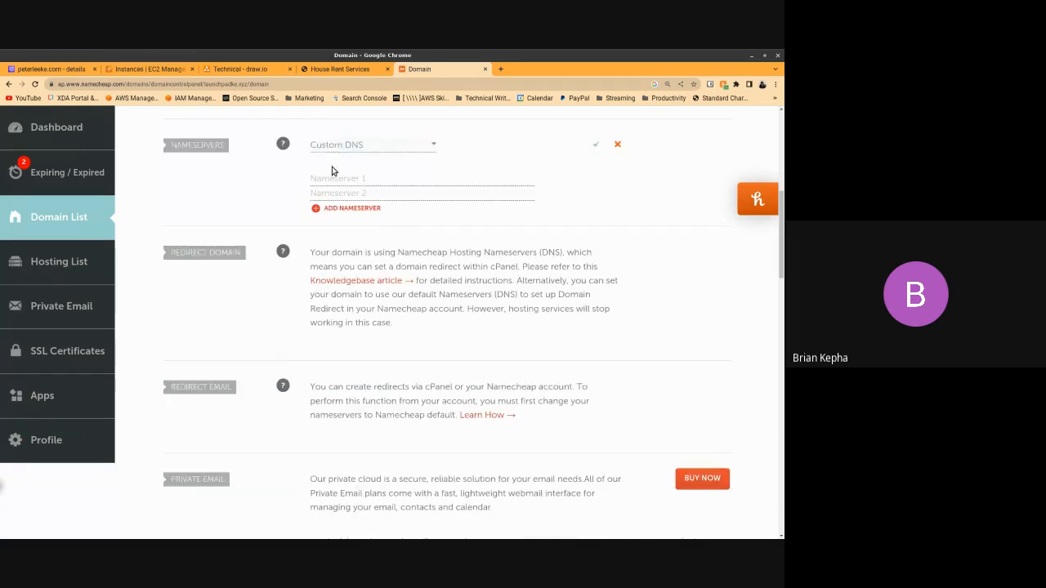
{"action": "left_click", "coordinate": [331, 176]}
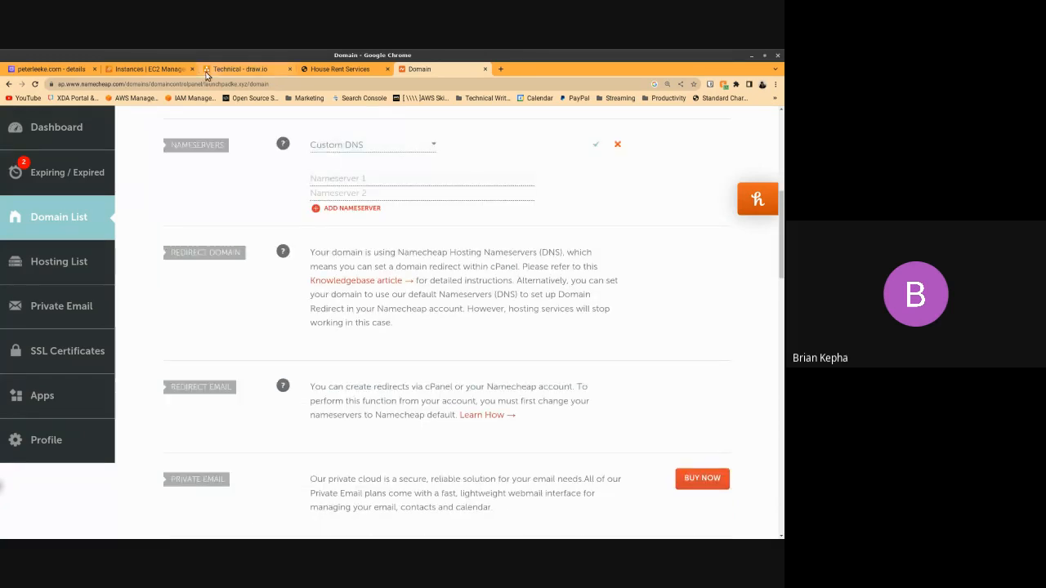
{"action": "left_click", "coordinate": [62, 70]}
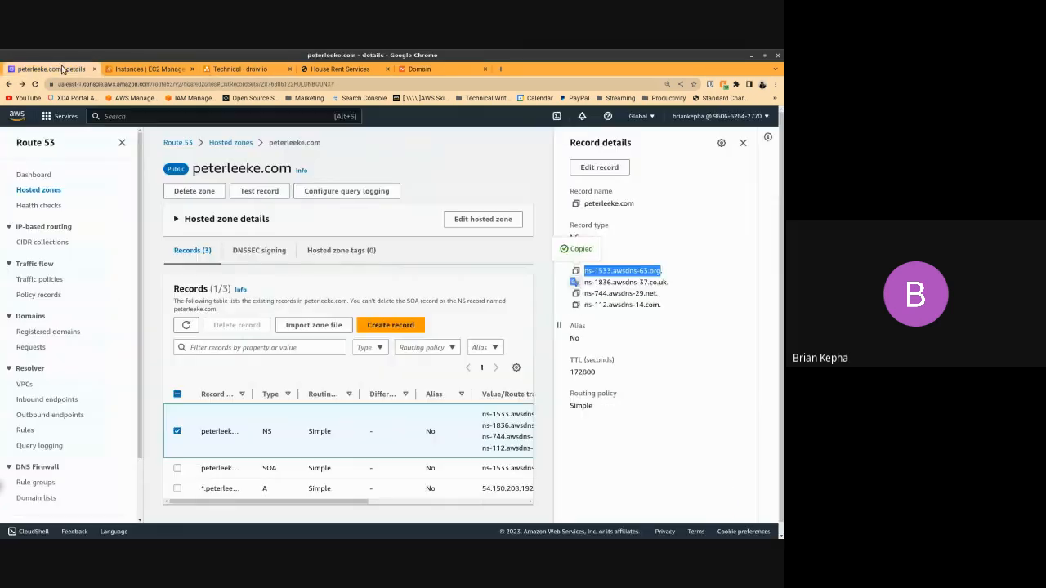
{"action": "left_click", "coordinate": [413, 70]}
{"action": "scroll", "coordinate": [694, 411], "scroll_direction": "down", "scroll_amount": 2}
{"action": "scroll", "coordinate": [693, 411], "scroll_direction": "up", "scroll_amount": 3}
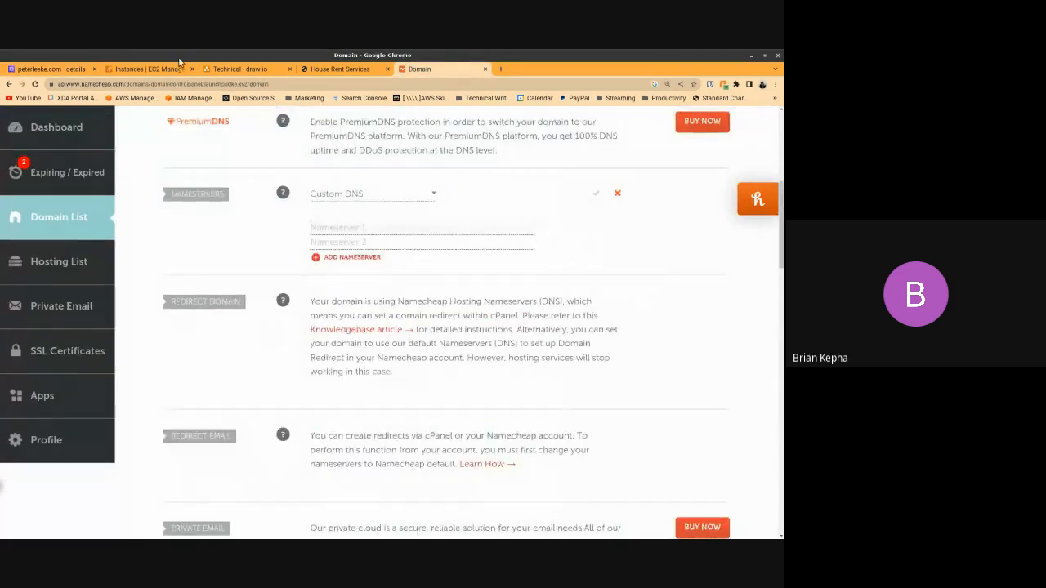
{"action": "left_click", "coordinate": [50, 69]}
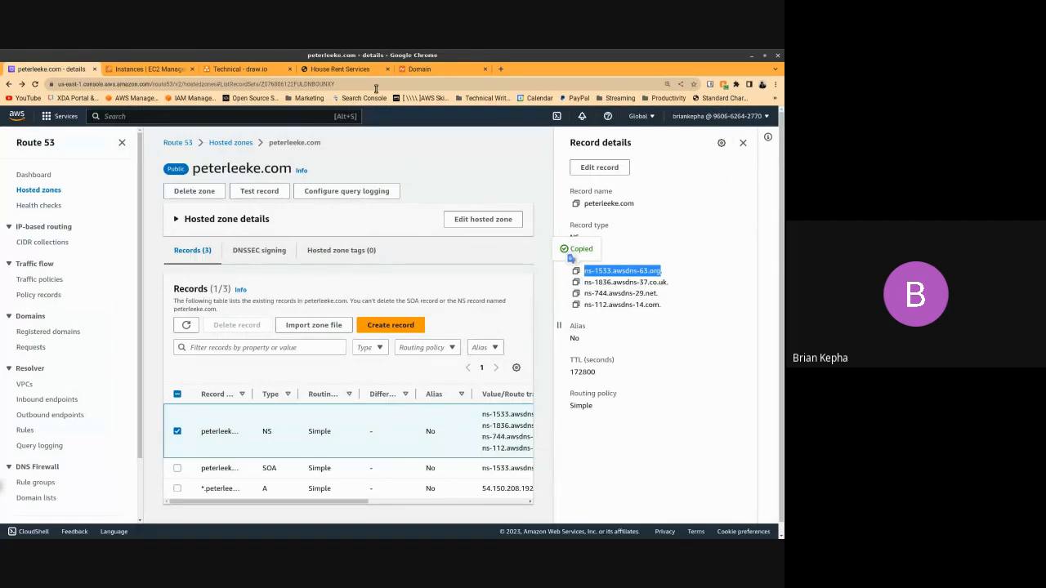
{"action": "left_click", "coordinate": [421, 69]}
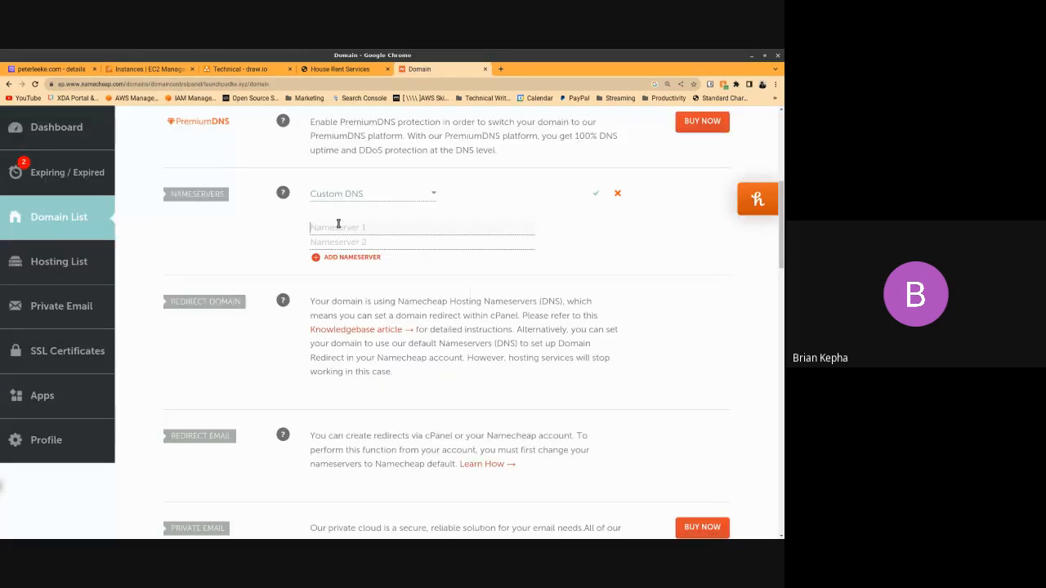
{"action": "type", "text": "ns-1533.awsdns-63.org"}
Copy in ns-1836.awsdns-37.co.uk and ns-744.awsdns-29.net as the second and third nameservers
{"action": "left_click", "coordinate": [52, 69]}
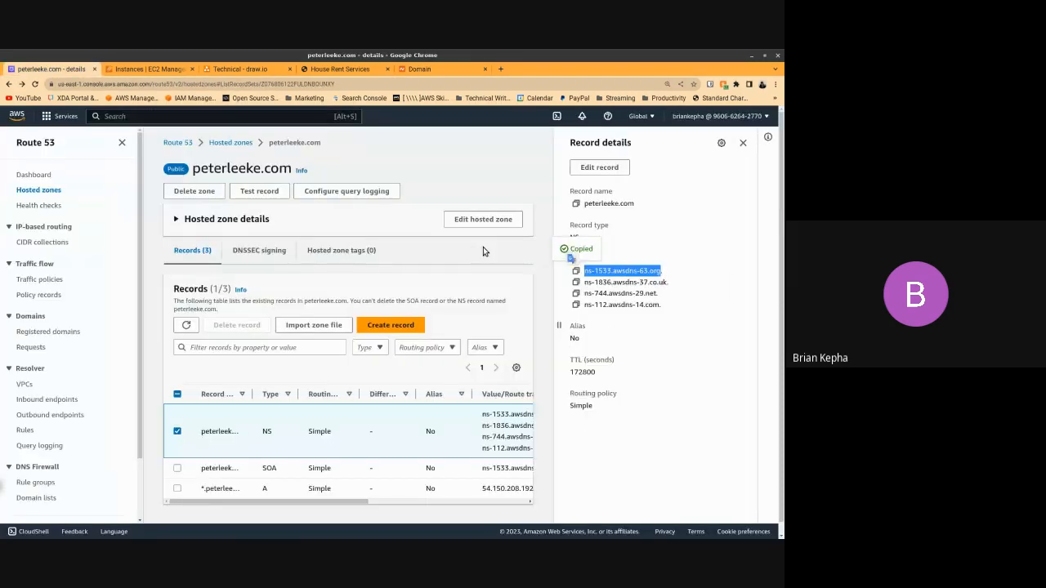
{"action": "left_click", "coordinate": [575, 281]}
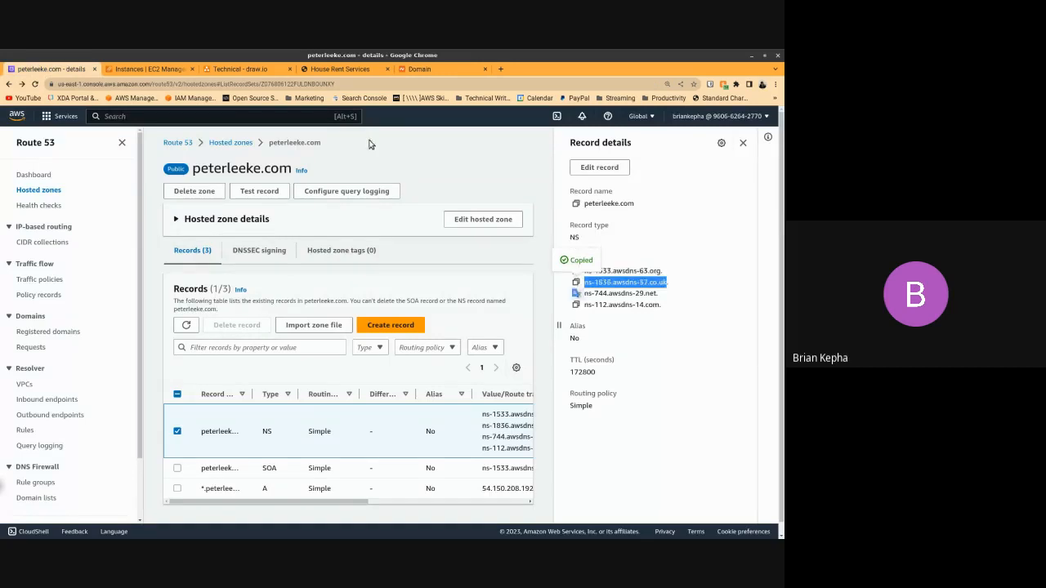
{"action": "left_click", "coordinate": [419, 68]}
{"action": "key", "text": "ctrl+v"}
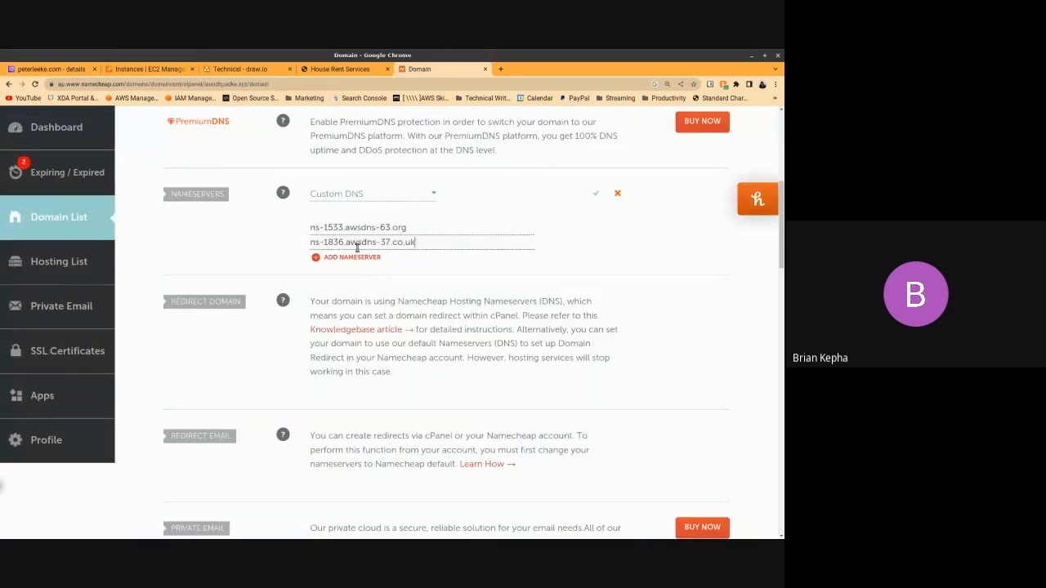
{"action": "left_click", "coordinate": [40, 71]}
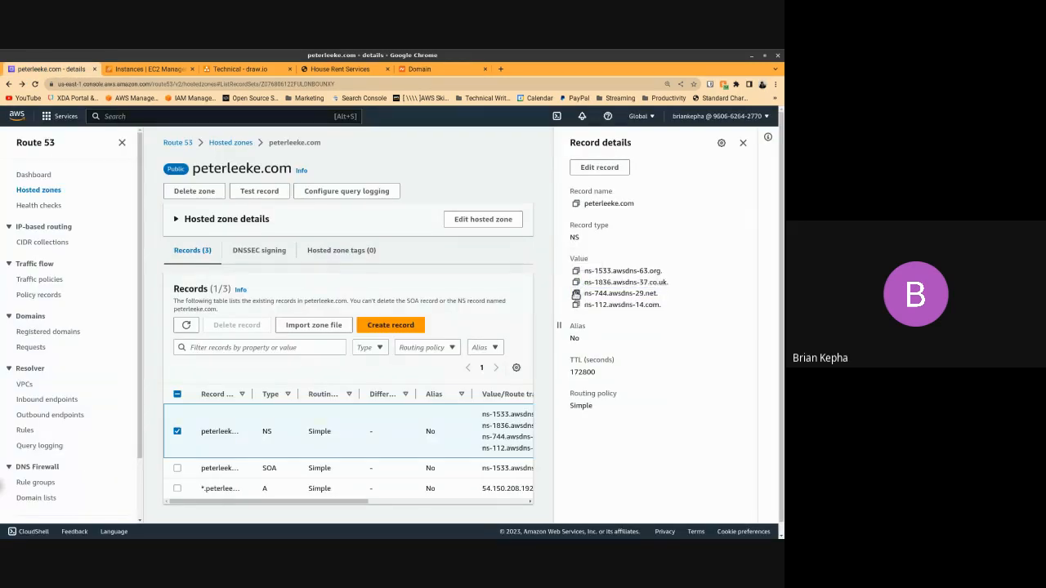
{"action": "left_click", "coordinate": [575, 294]}
{"action": "left_click", "coordinate": [419, 68]}
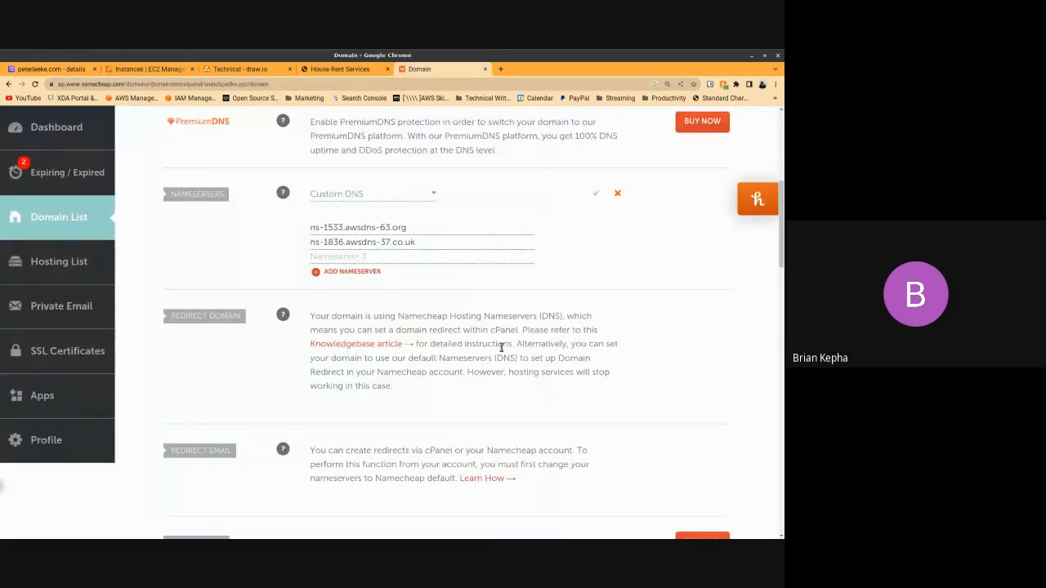
{"action": "left_click", "coordinate": [352, 257]}
{"action": "key", "text": "ctrl+v"}
Add ns-112.awsdns-14.com as the fourth nameserver and save the custom nameservers
{"action": "left_click", "coordinate": [353, 271]}
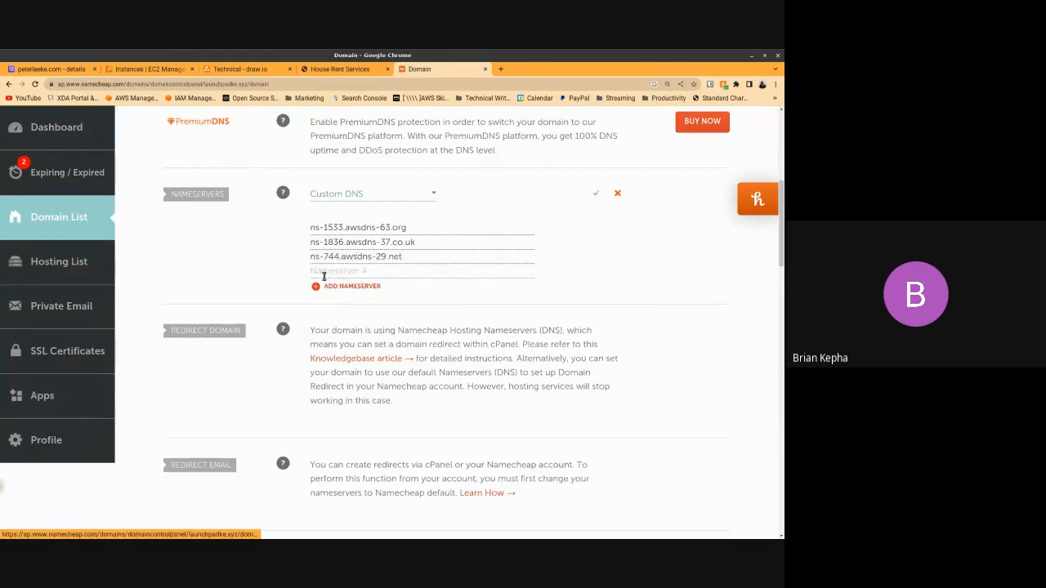
{"action": "left_click", "coordinate": [51, 69]}
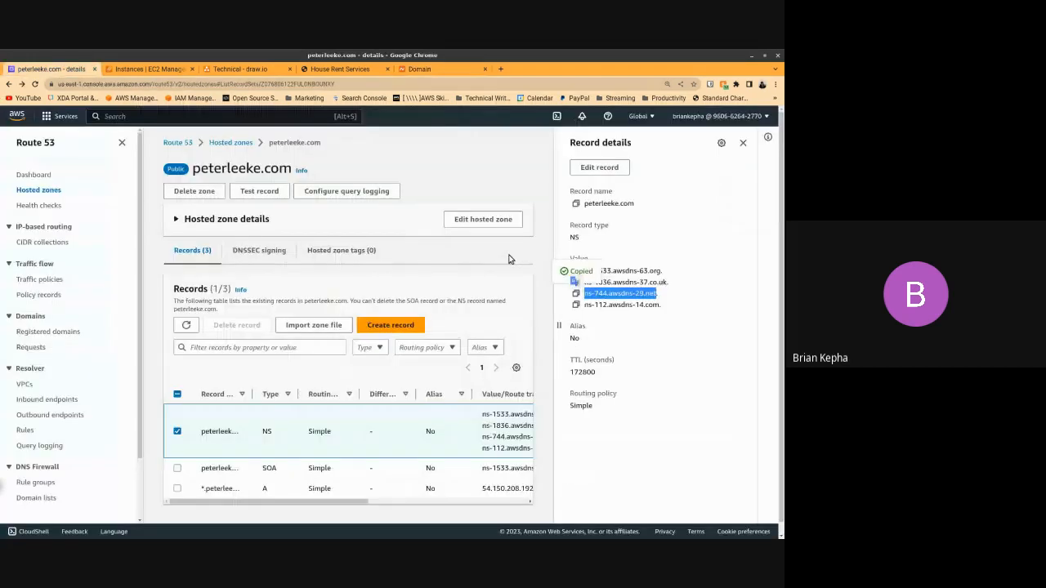
{"action": "left_click", "coordinate": [575, 304]}
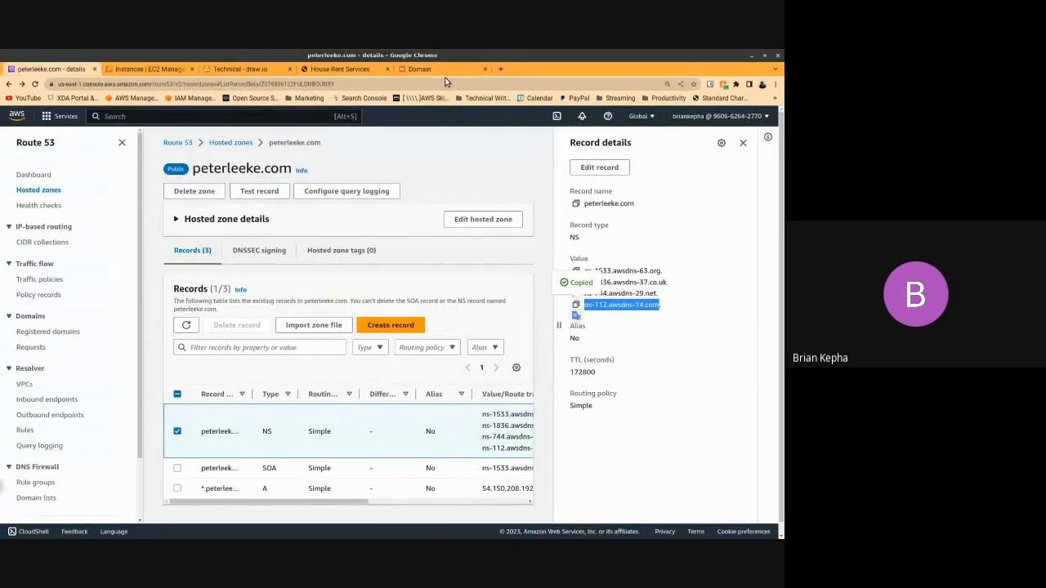
{"action": "left_click", "coordinate": [419, 69]}
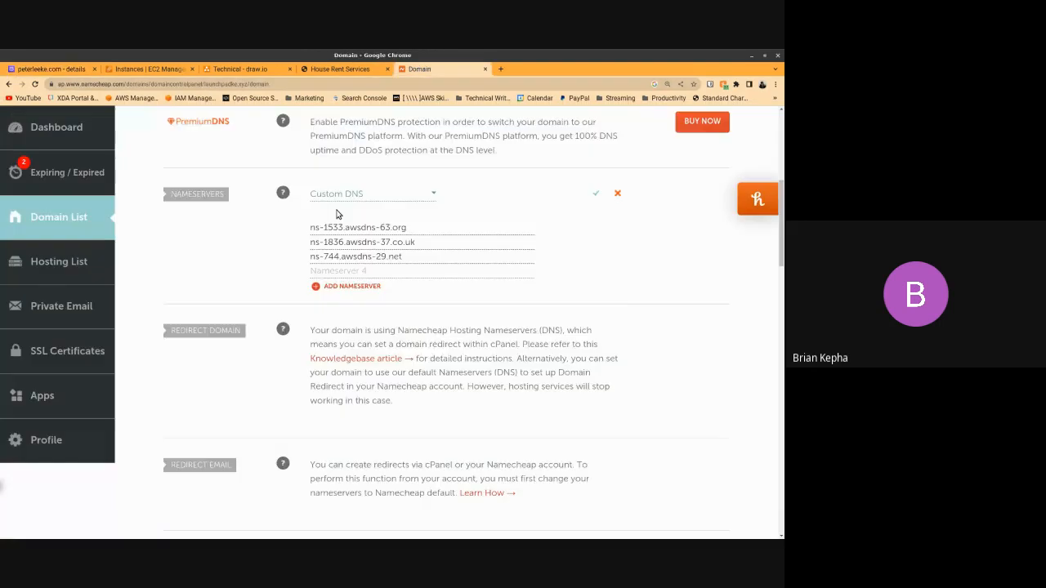
{"action": "left_click", "coordinate": [341, 272]}
{"action": "key", "text": "ctrl+v"}
{"action": "left_click", "coordinate": [596, 193]}
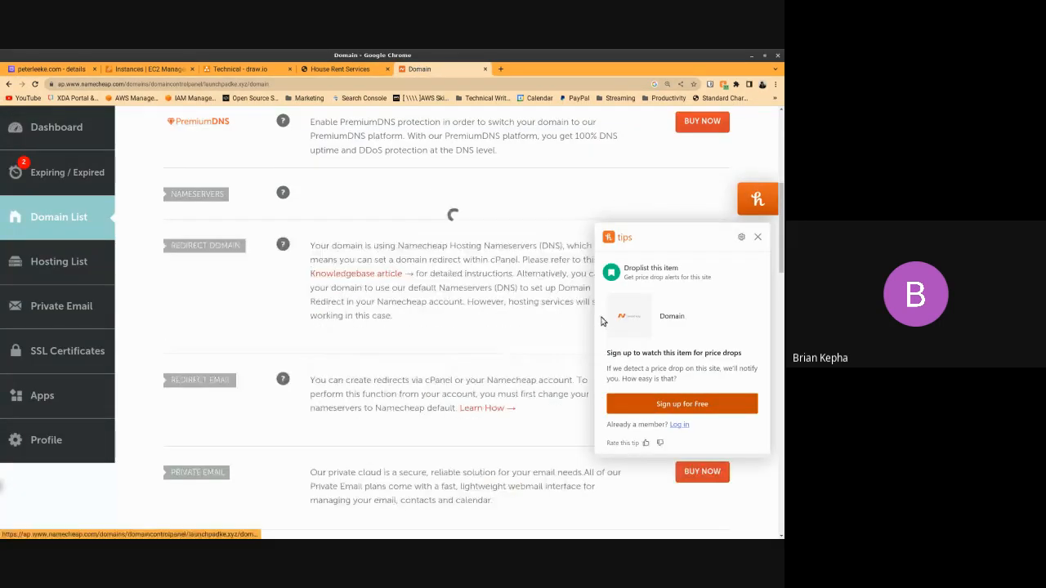
Dismiss Namecheap's price-tips popup and return to the peterleeke.com NS record in Route 53
{"action": "left_click", "coordinate": [757, 237]}
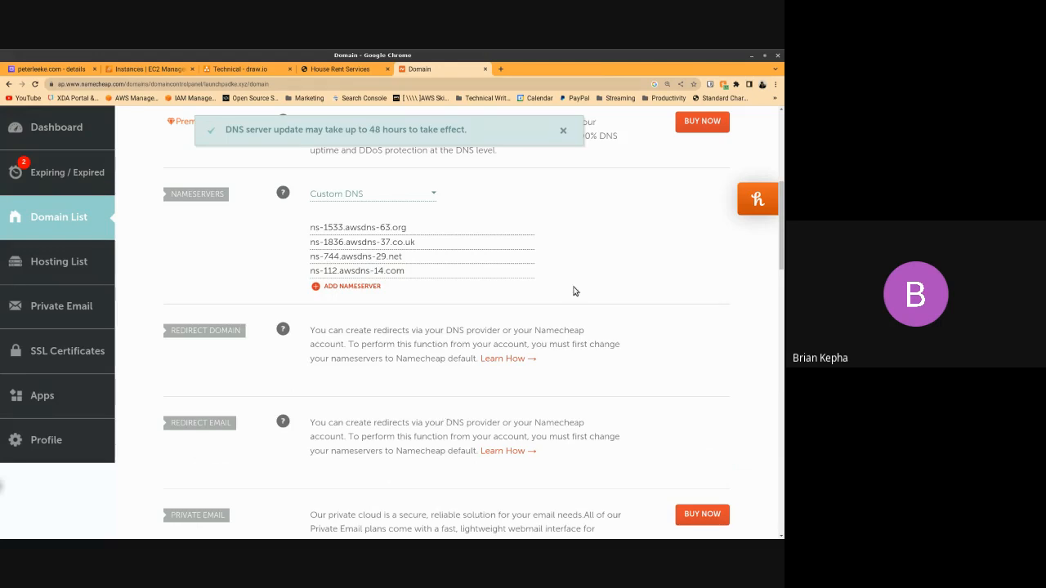
{"action": "scroll", "coordinate": [573, 291], "scroll_direction": "up", "scroll_amount": 5}
{"action": "scroll", "coordinate": [381, 277], "scroll_direction": "down", "scroll_amount": 2}
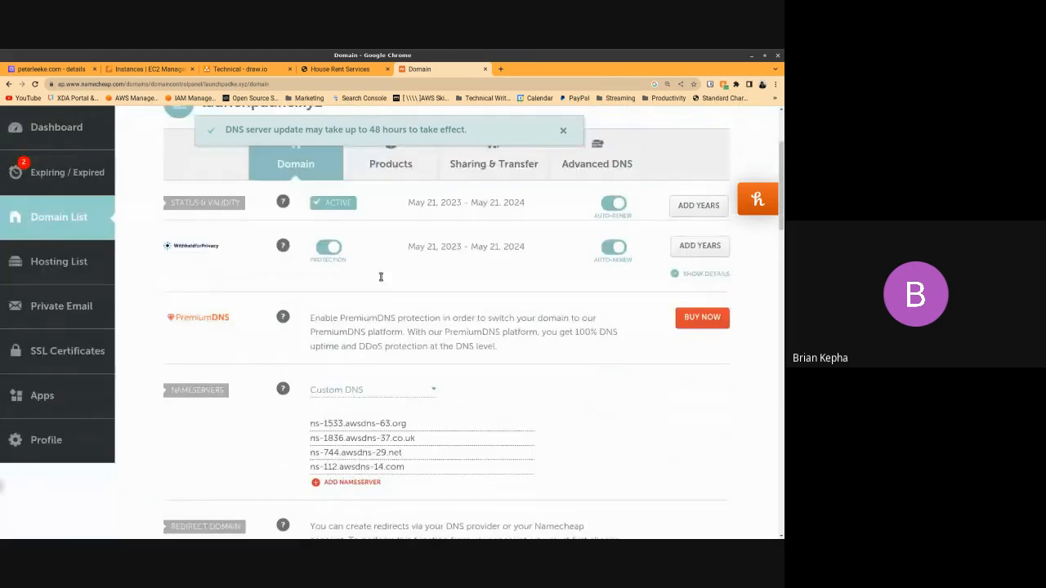
{"action": "key", "text": "ctrl+1"}
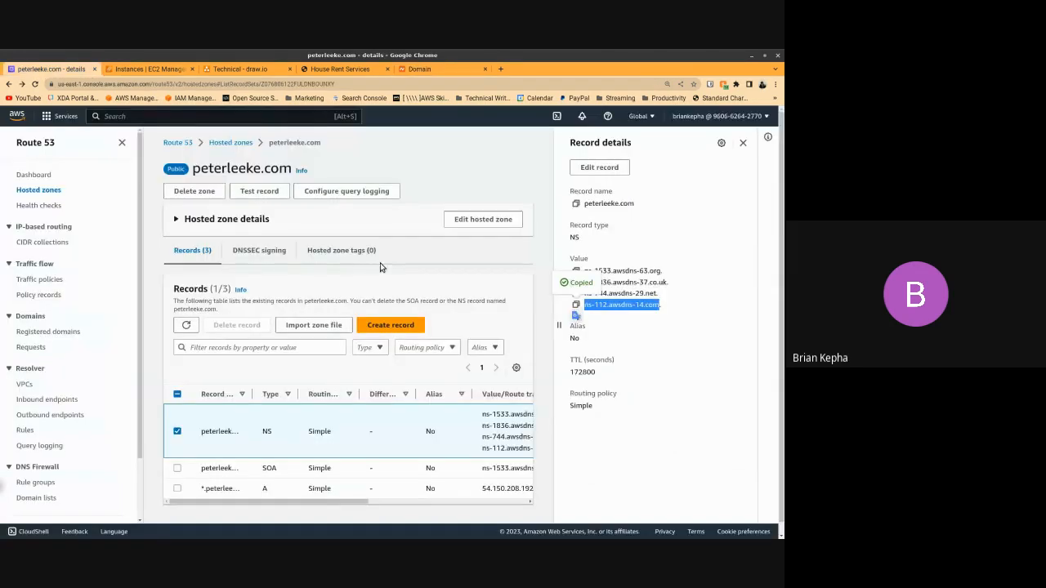
{"action": "scroll", "coordinate": [395, 220], "scroll_direction": "down", "scroll_amount": 1}
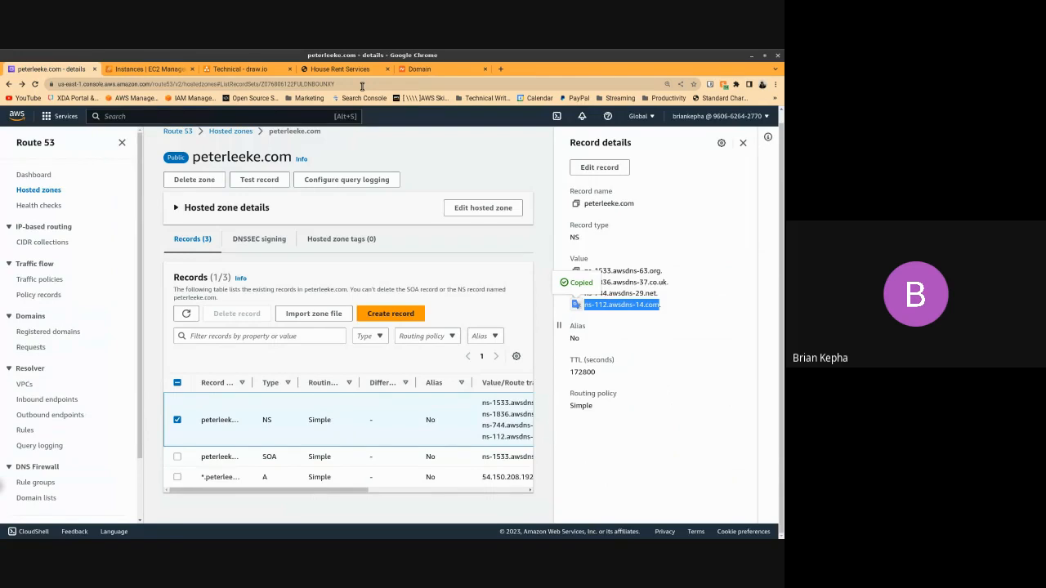
Check the House Rent Services site's IP address against the peterleeke.com hosted zone records
{"action": "left_click", "coordinate": [340, 69]}
{"action": "left_click", "coordinate": [123, 85]}
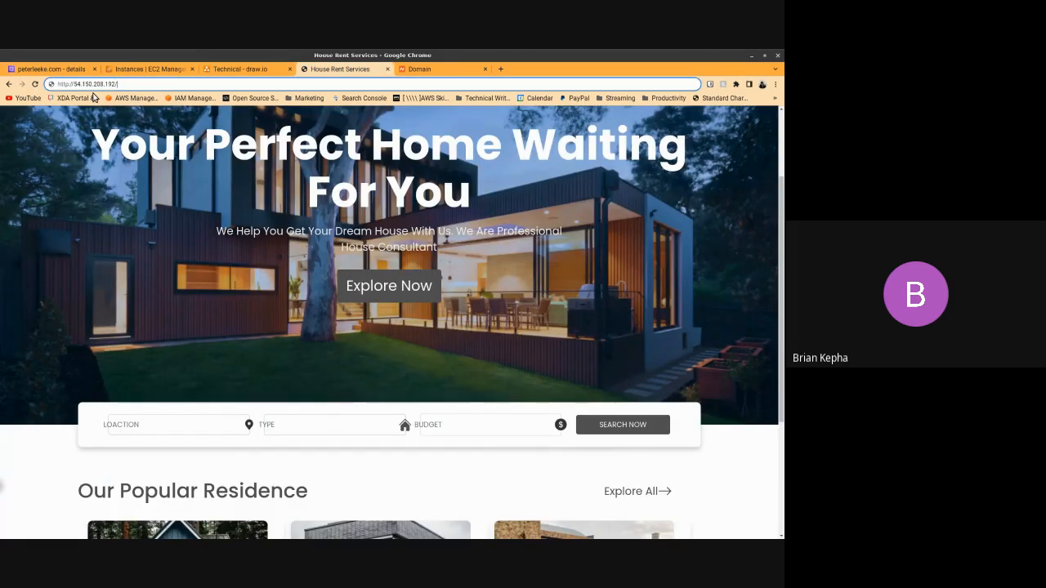
{"action": "left_click", "coordinate": [51, 69]}
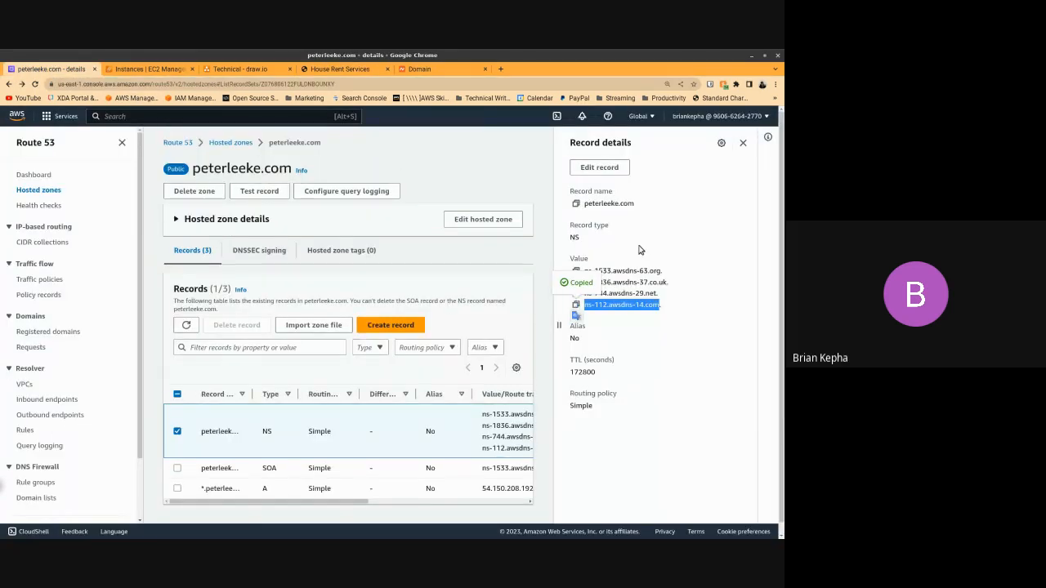
{"action": "left_click", "coordinate": [364, 70]}
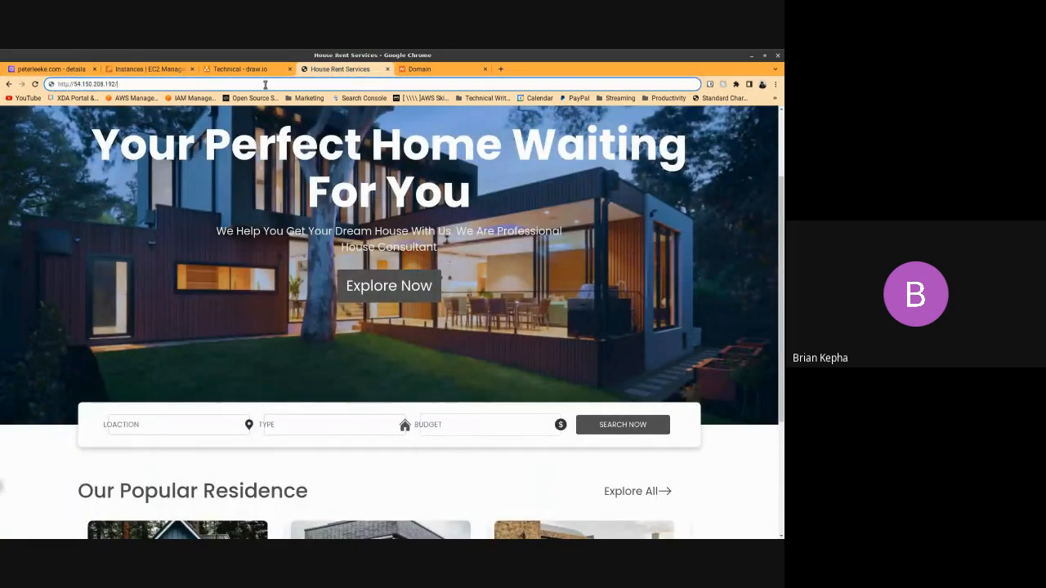
{"action": "left_click", "coordinate": [49, 68]}
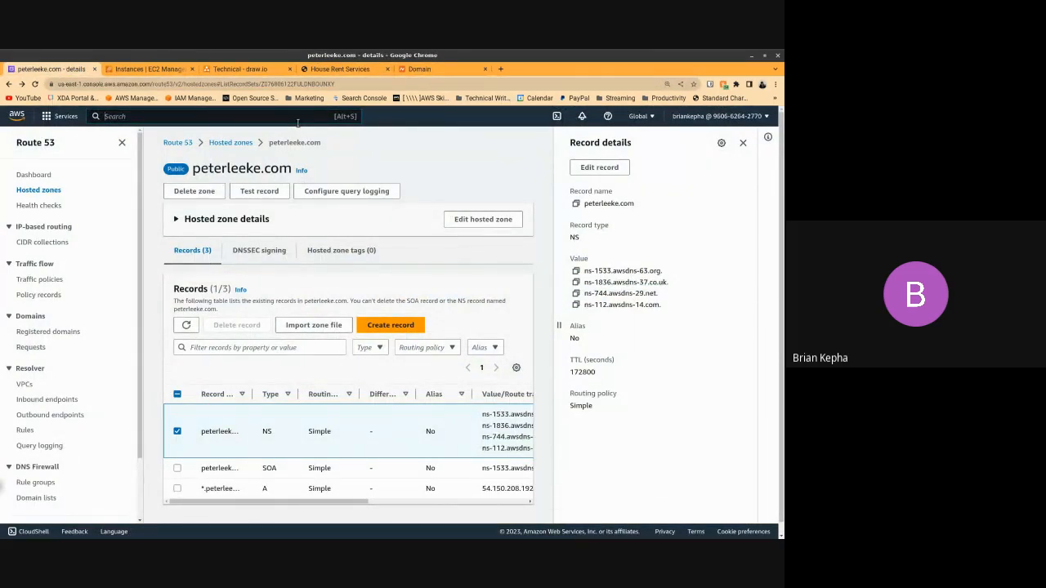
Search the console for 'Certificate' and open AWS Certificate Manager
{"action": "type", "text": "Cert"}
{"action": "type", "text": "if"}
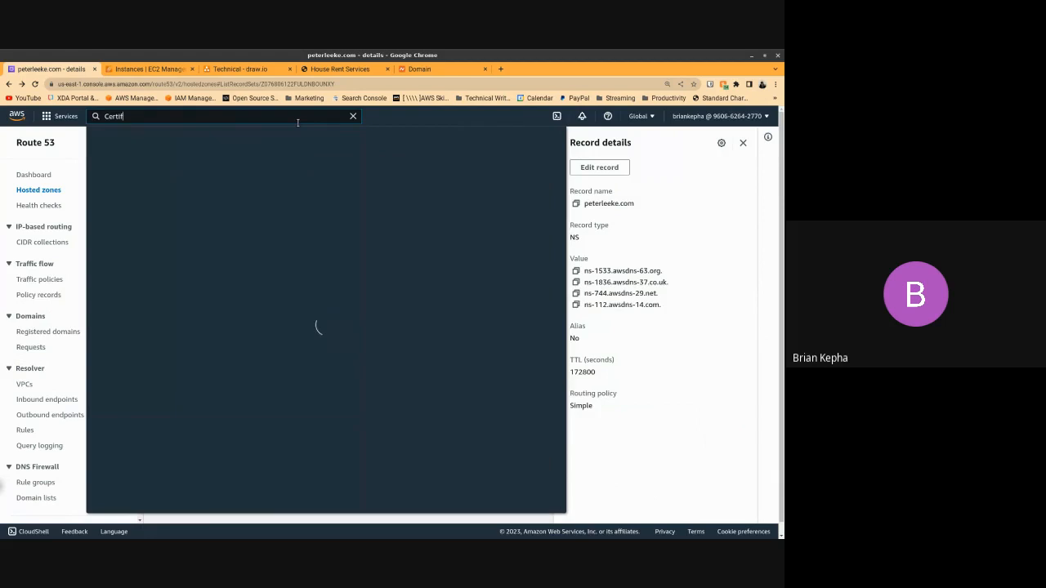
{"action": "type", "text": "ica"}
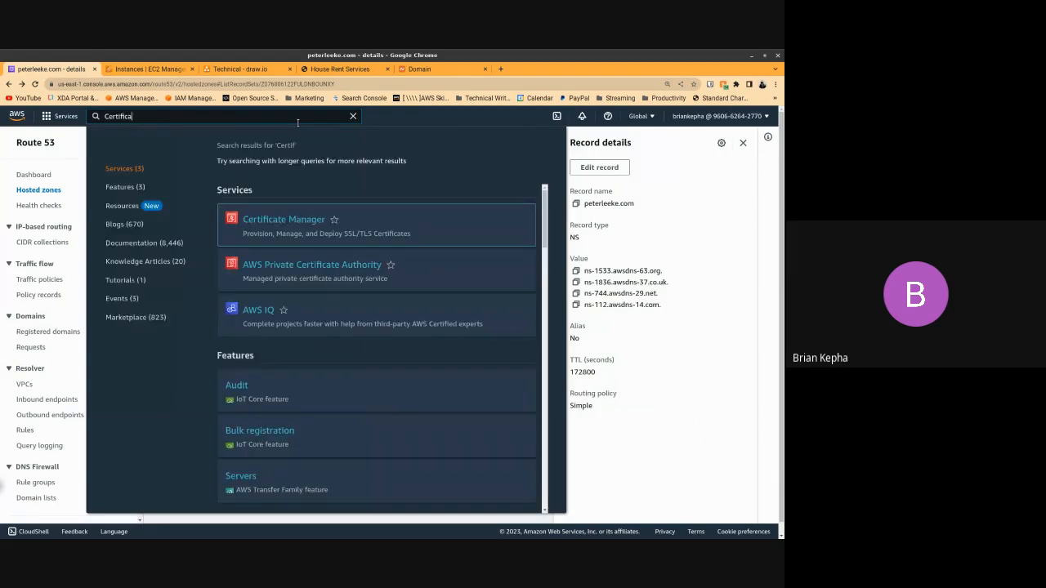
{"action": "type", "text": "te"}
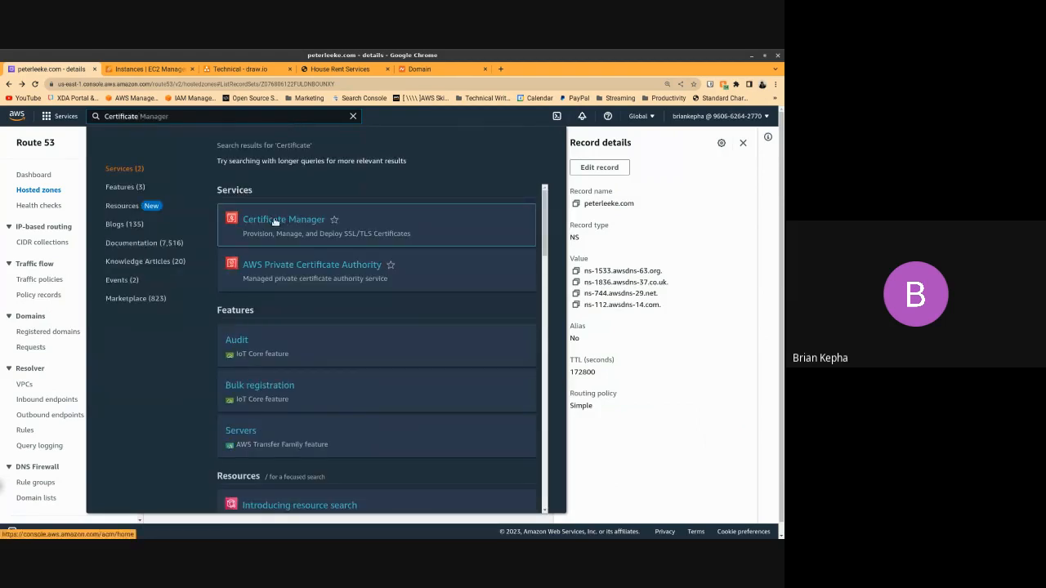
{"action": "left_click", "coordinate": [249, 219]}
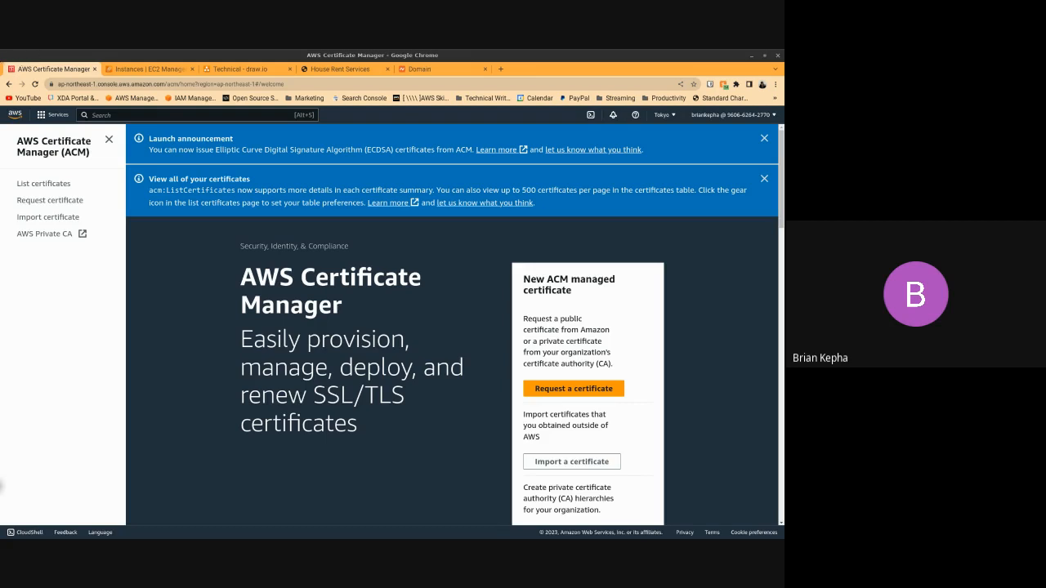
{"action": "scroll", "coordinate": [571, 381], "scroll_direction": "down", "scroll_amount": 5}
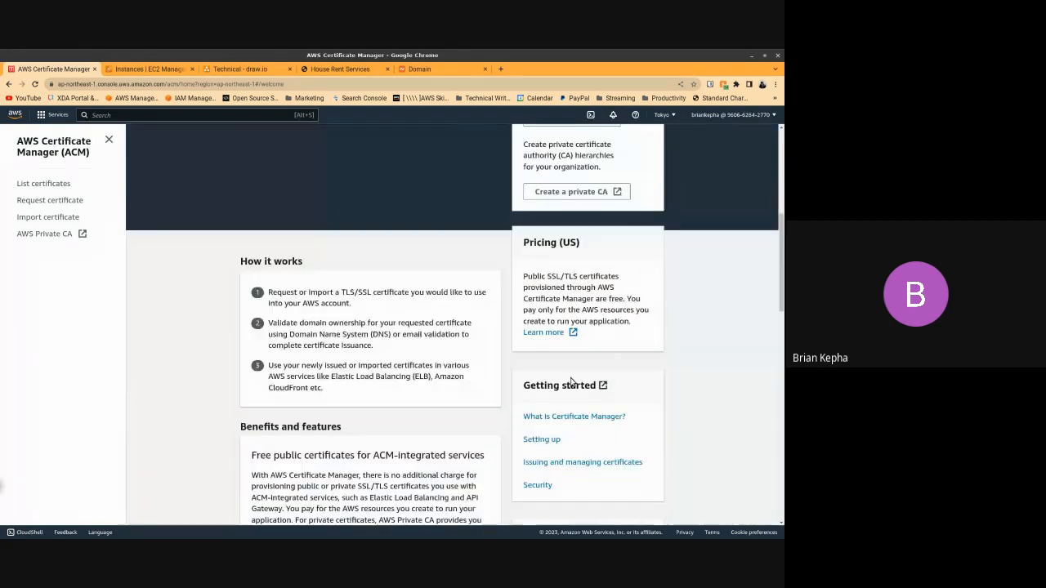
{"action": "scroll", "coordinate": [571, 381], "scroll_direction": "up", "scroll_amount": 5}
Open the import-certificate form with body, private key and chain fields, and dismiss the announcements
{"action": "left_click", "coordinate": [563, 291]}
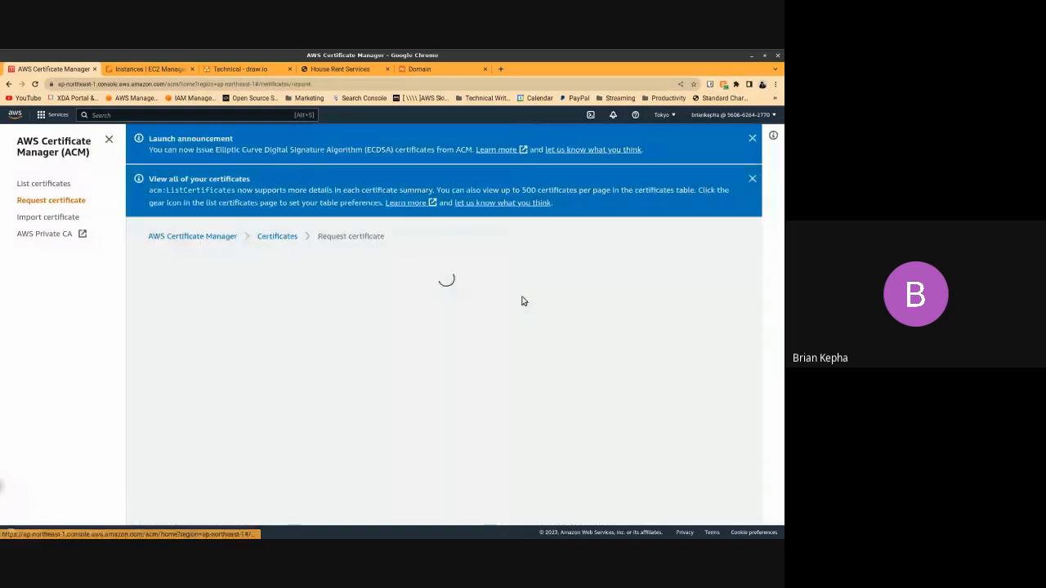
{"action": "left_click", "coordinate": [561, 451]}
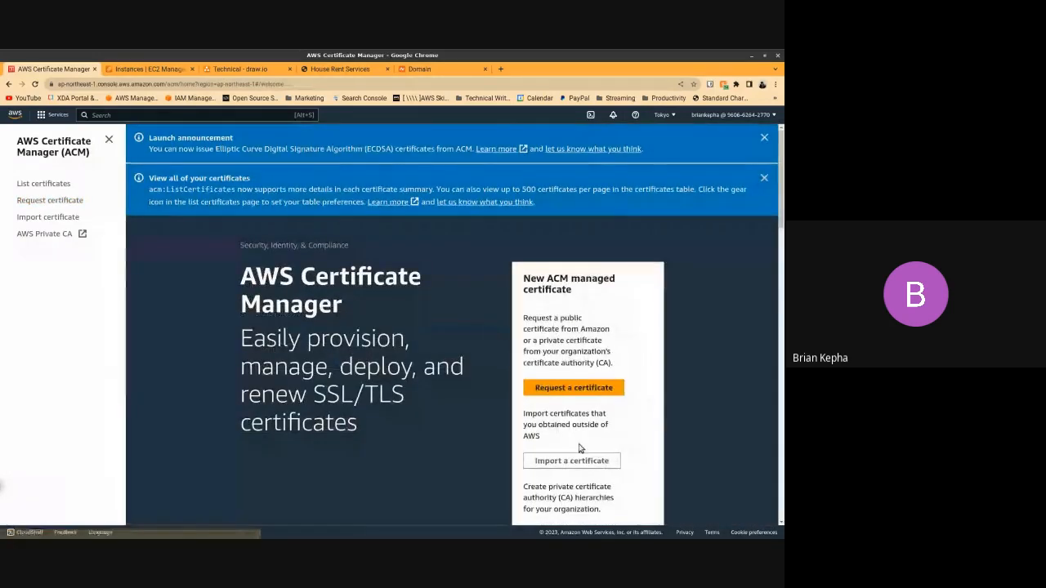
{"action": "left_click", "coordinate": [575, 365]}
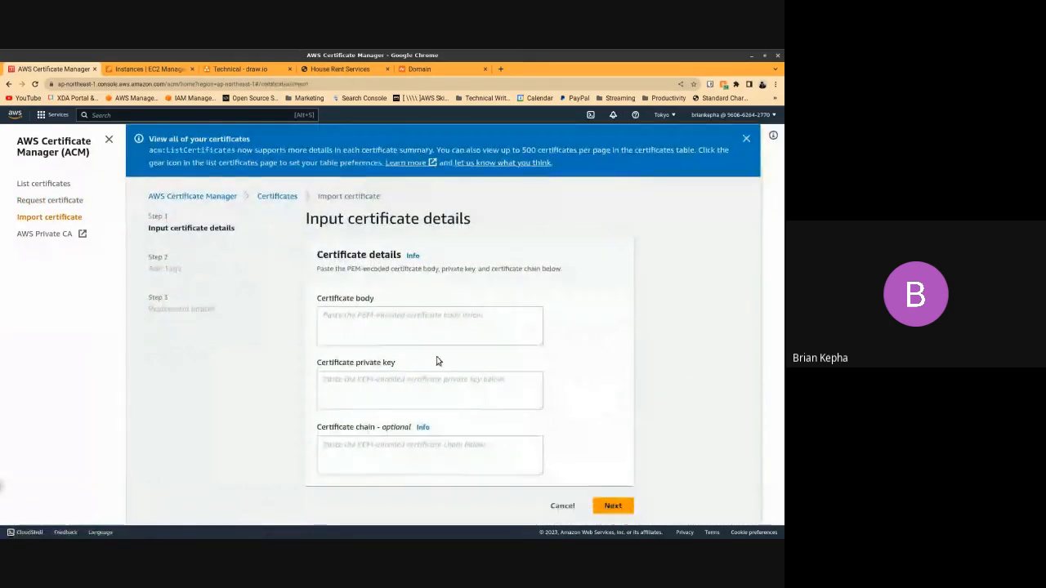
{"action": "left_click", "coordinate": [399, 327]}
{"action": "left_click", "coordinate": [368, 384]}
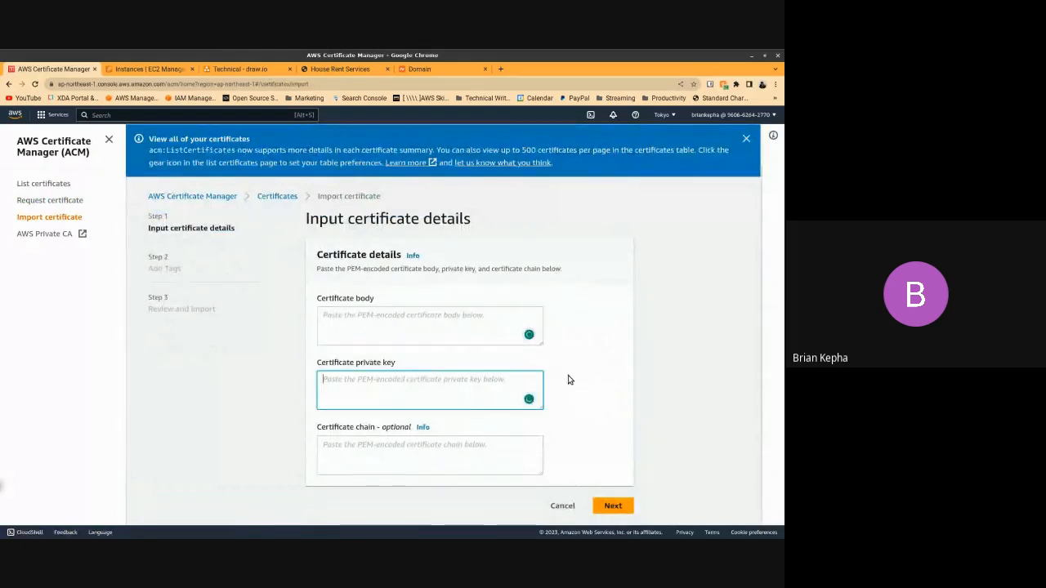
{"action": "left_click", "coordinate": [362, 448]}
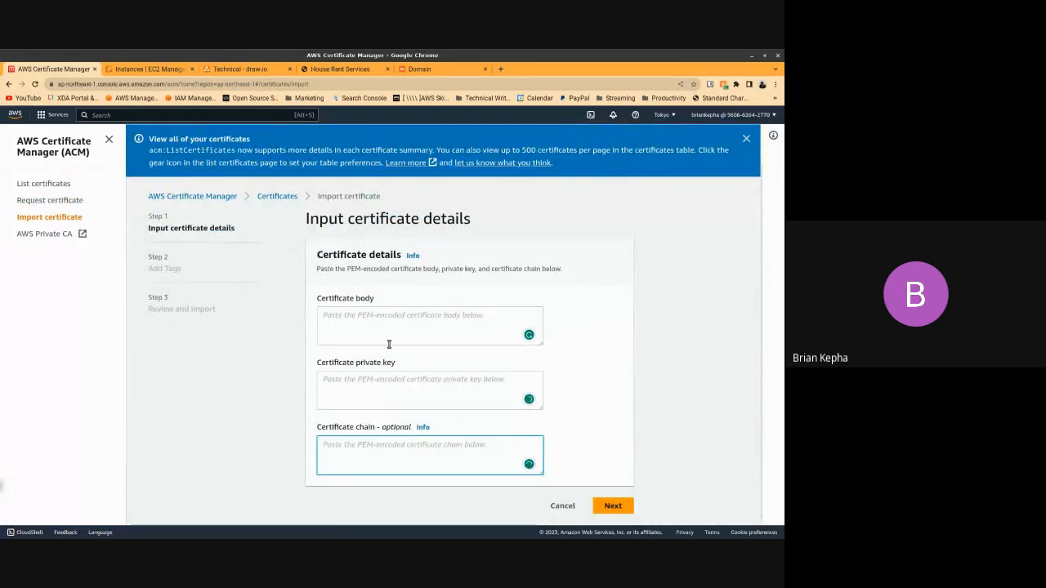
{"action": "left_click", "coordinate": [745, 178]}
{"action": "left_click", "coordinate": [746, 138]}
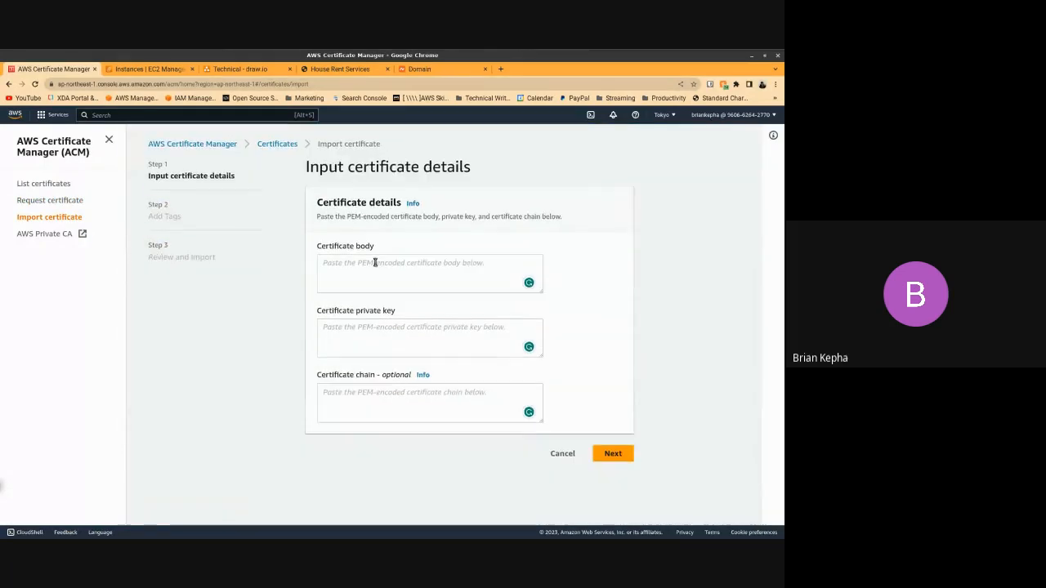
{"action": "left_click", "coordinate": [145, 68]}
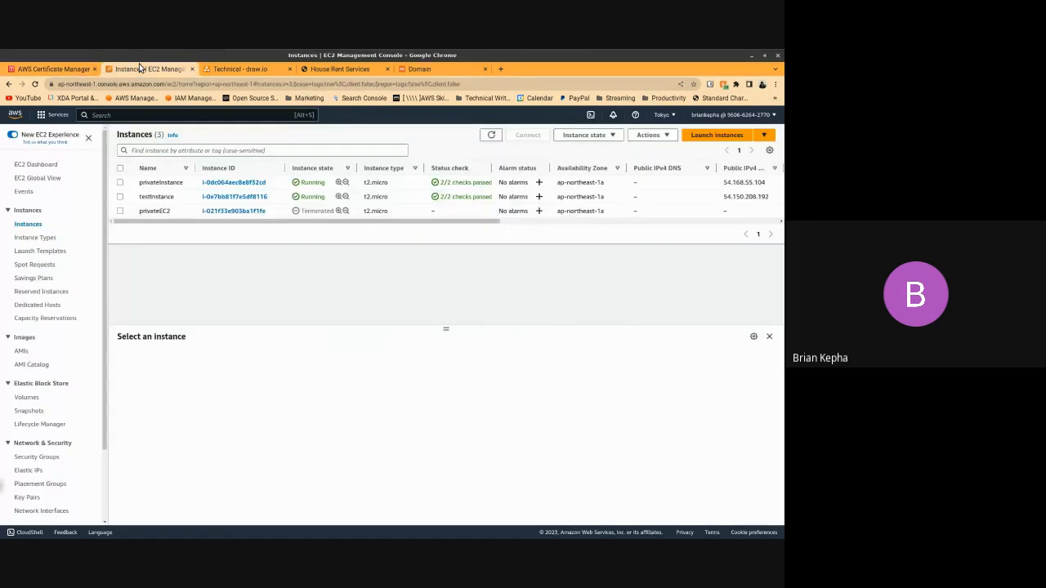
View the House Rent Services site served from the EC2 instance at 54.150.208.192
{"action": "left_click", "coordinate": [323, 70]}
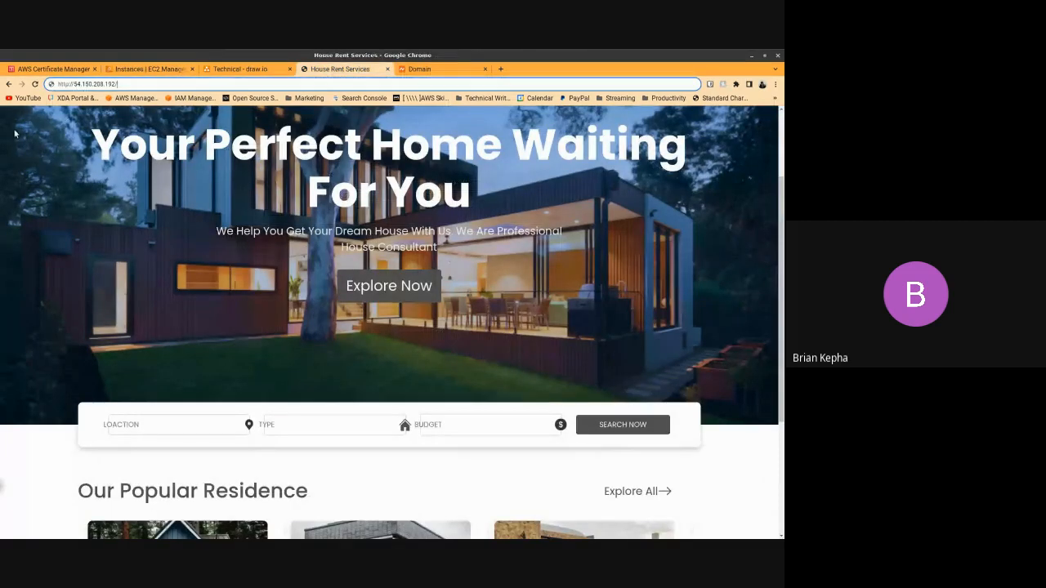
{"action": "key", "text": "alt+Tab"}
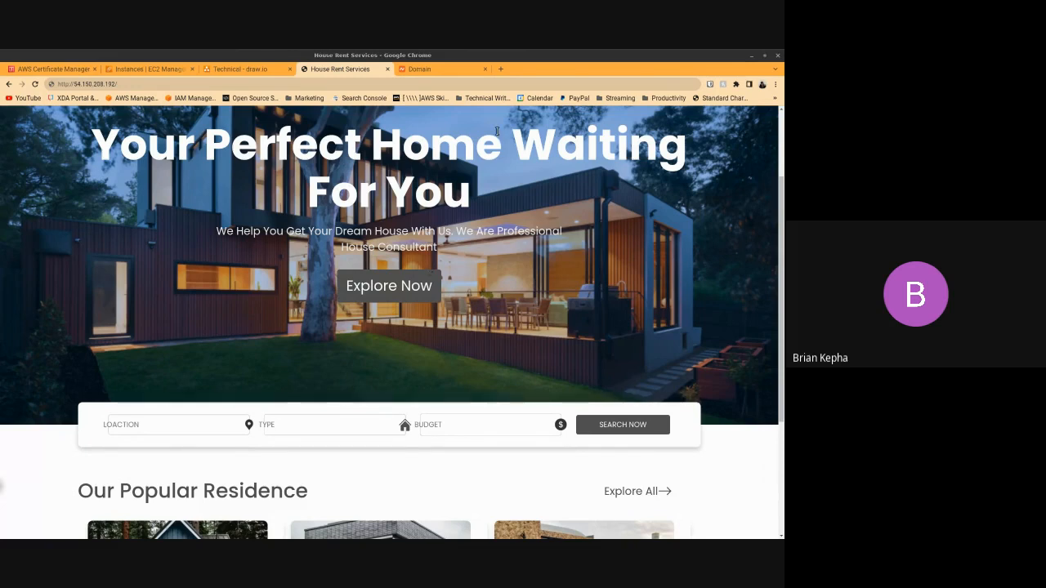
Change launchpadke.xyz nameservers from Custom DNS back to Namecheap BasicDNS and save
{"action": "left_click", "coordinate": [421, 70]}
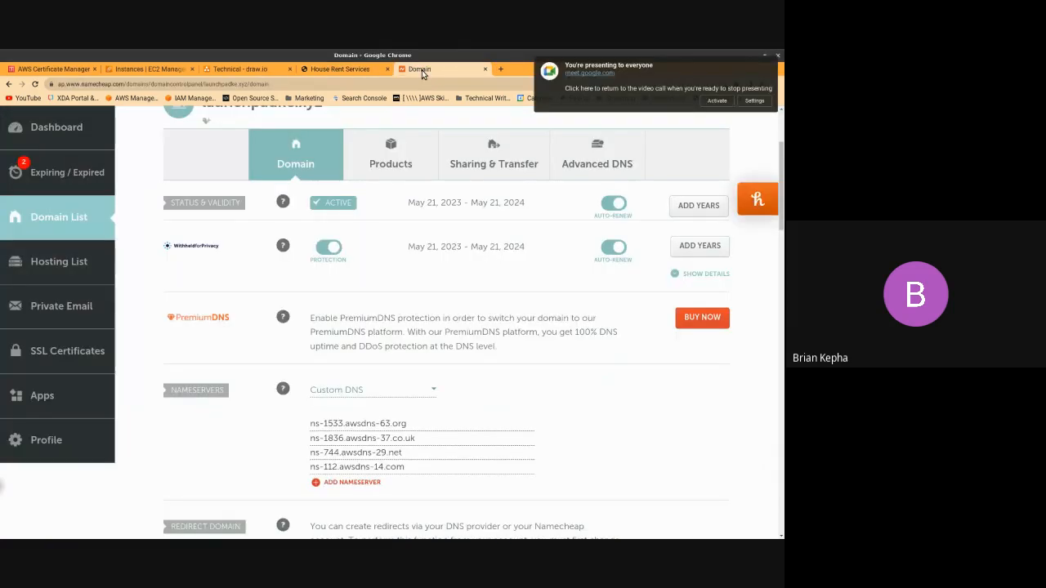
{"action": "scroll", "coordinate": [490, 360], "scroll_direction": "down", "scroll_amount": 3}
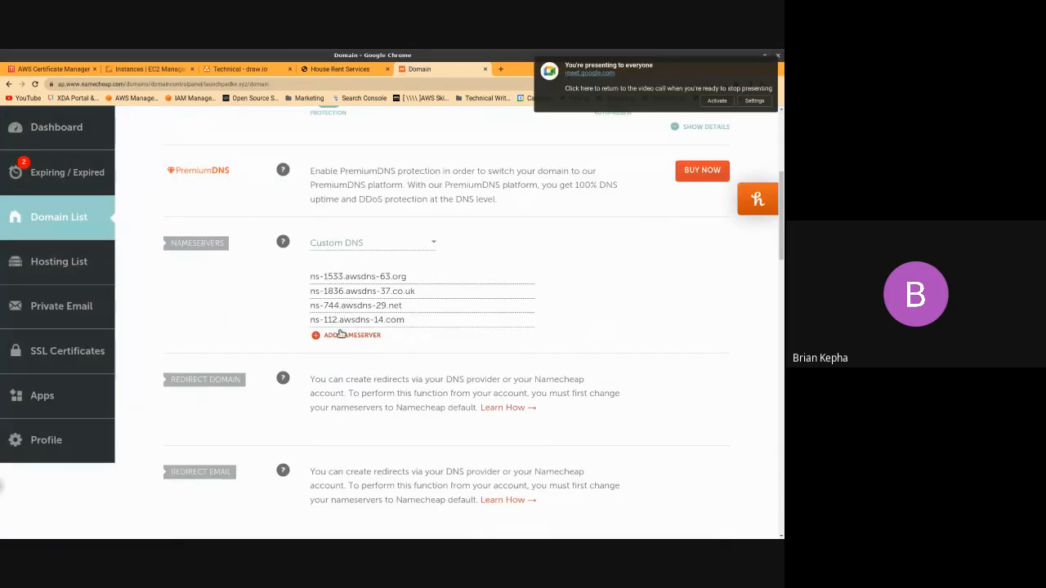
{"action": "left_click", "coordinate": [420, 240]}
{"action": "left_click", "coordinate": [367, 286]}
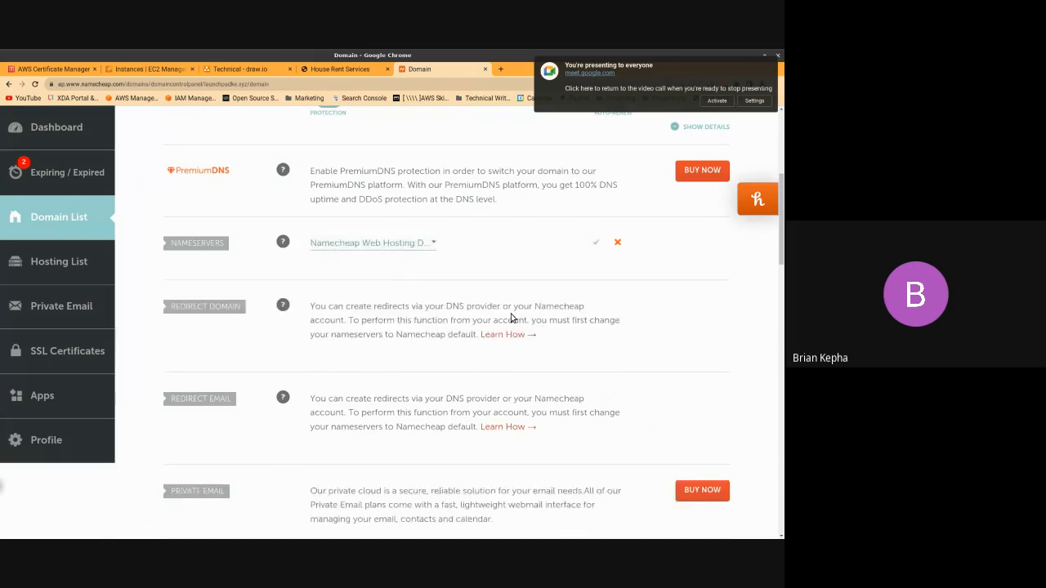
{"action": "left_click", "coordinate": [391, 243]}
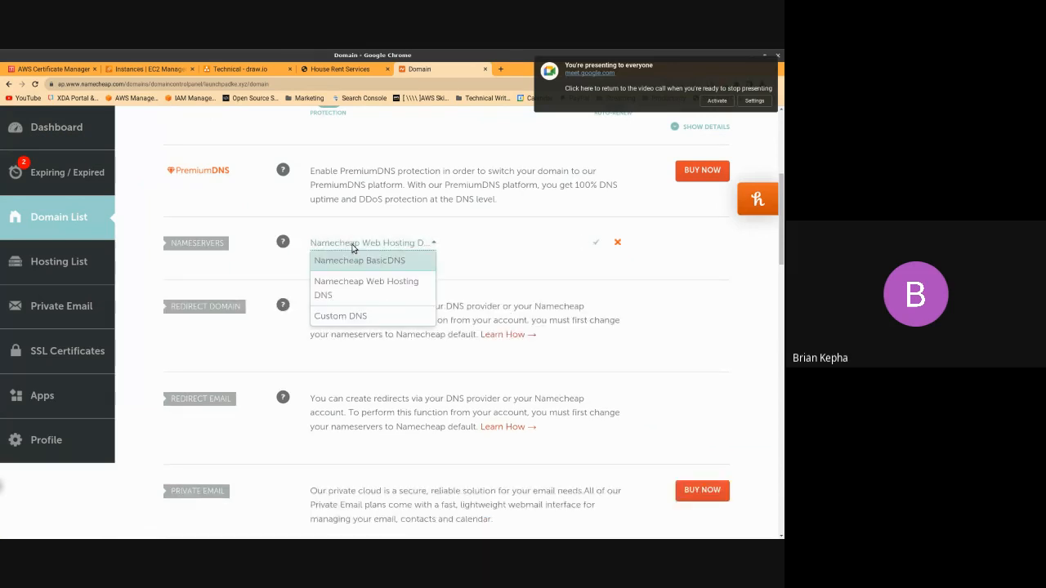
{"action": "left_click", "coordinate": [353, 261]}
{"action": "left_click", "coordinate": [595, 243]}
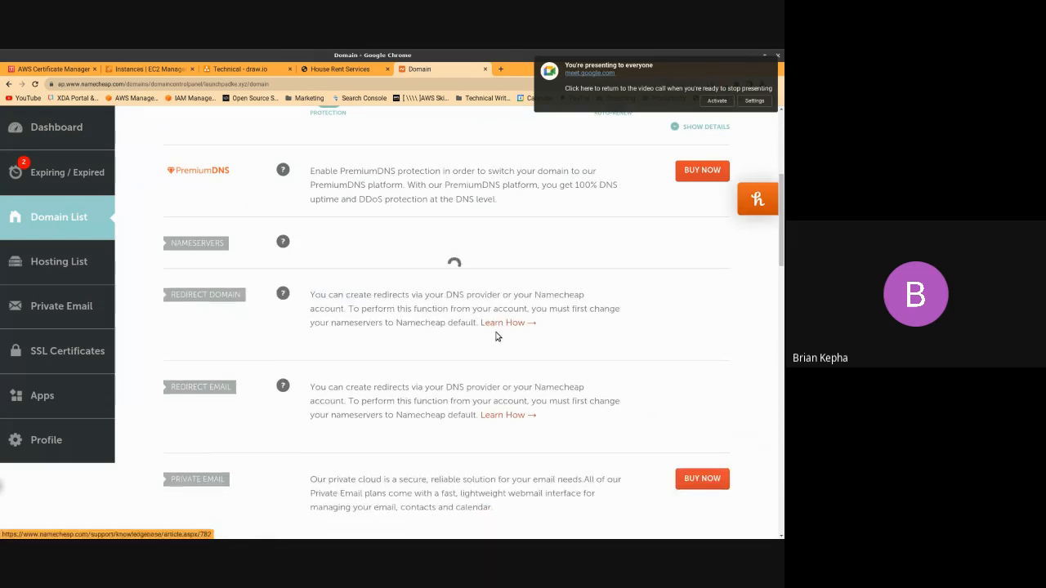